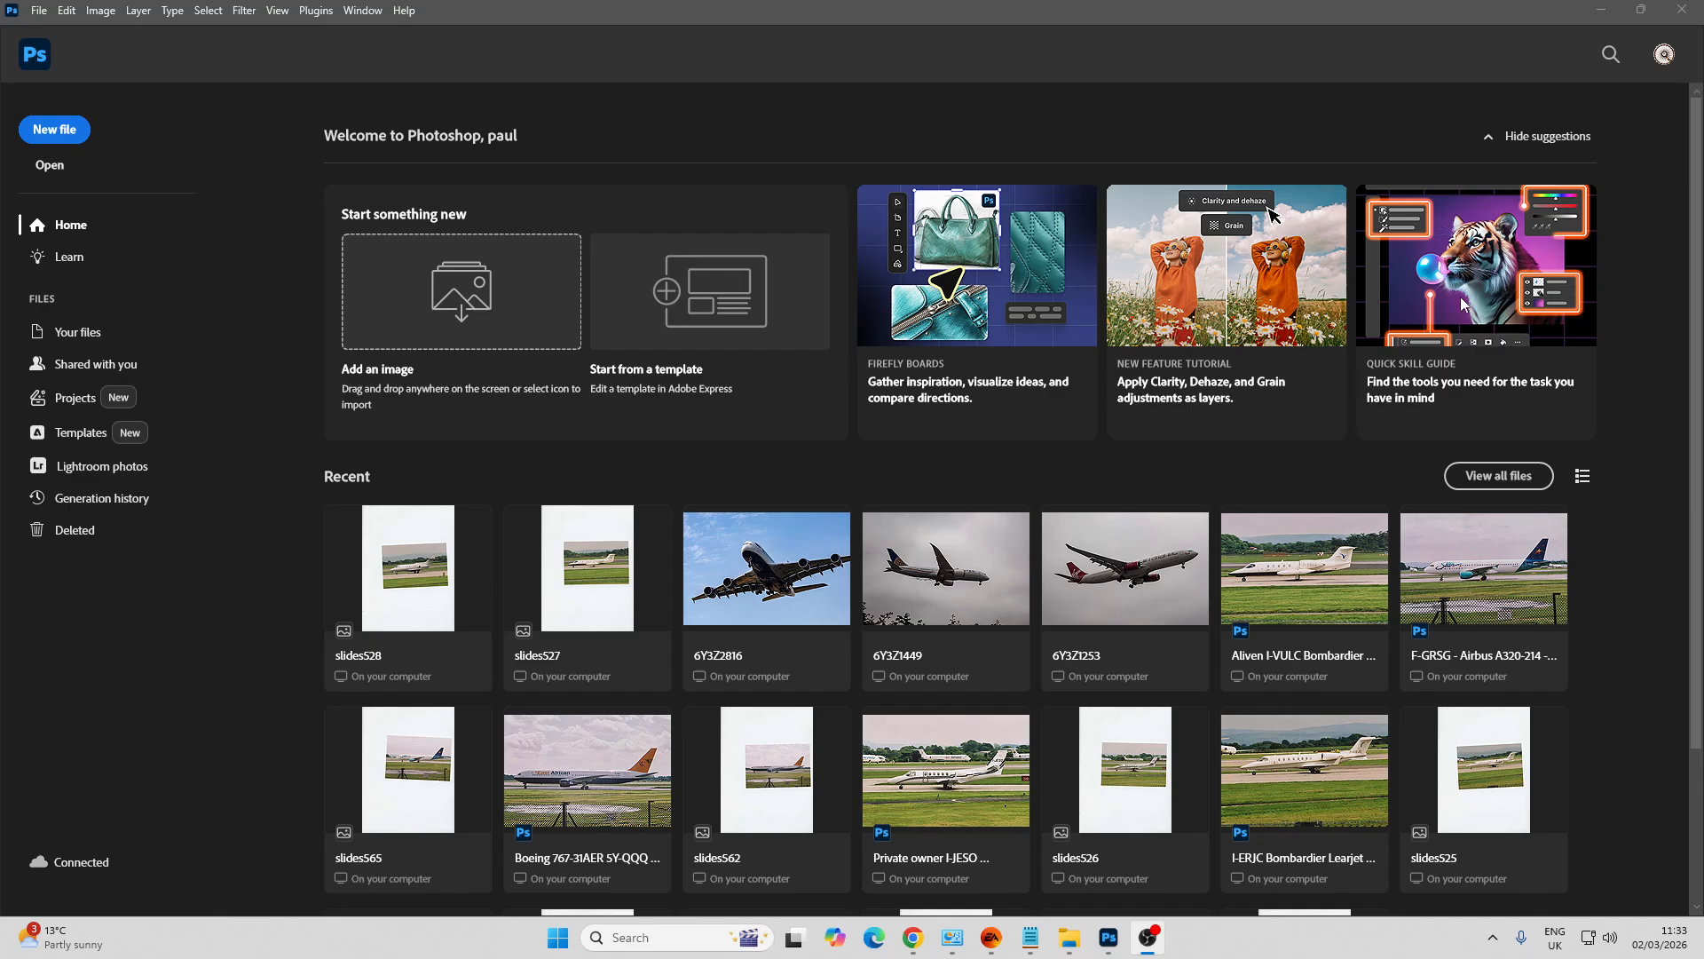
Open the scanned photo slides528.tif from File Explorer in Photoshop
left_click(1069, 937)
left_click_drag(1703, 328, 832, 504)
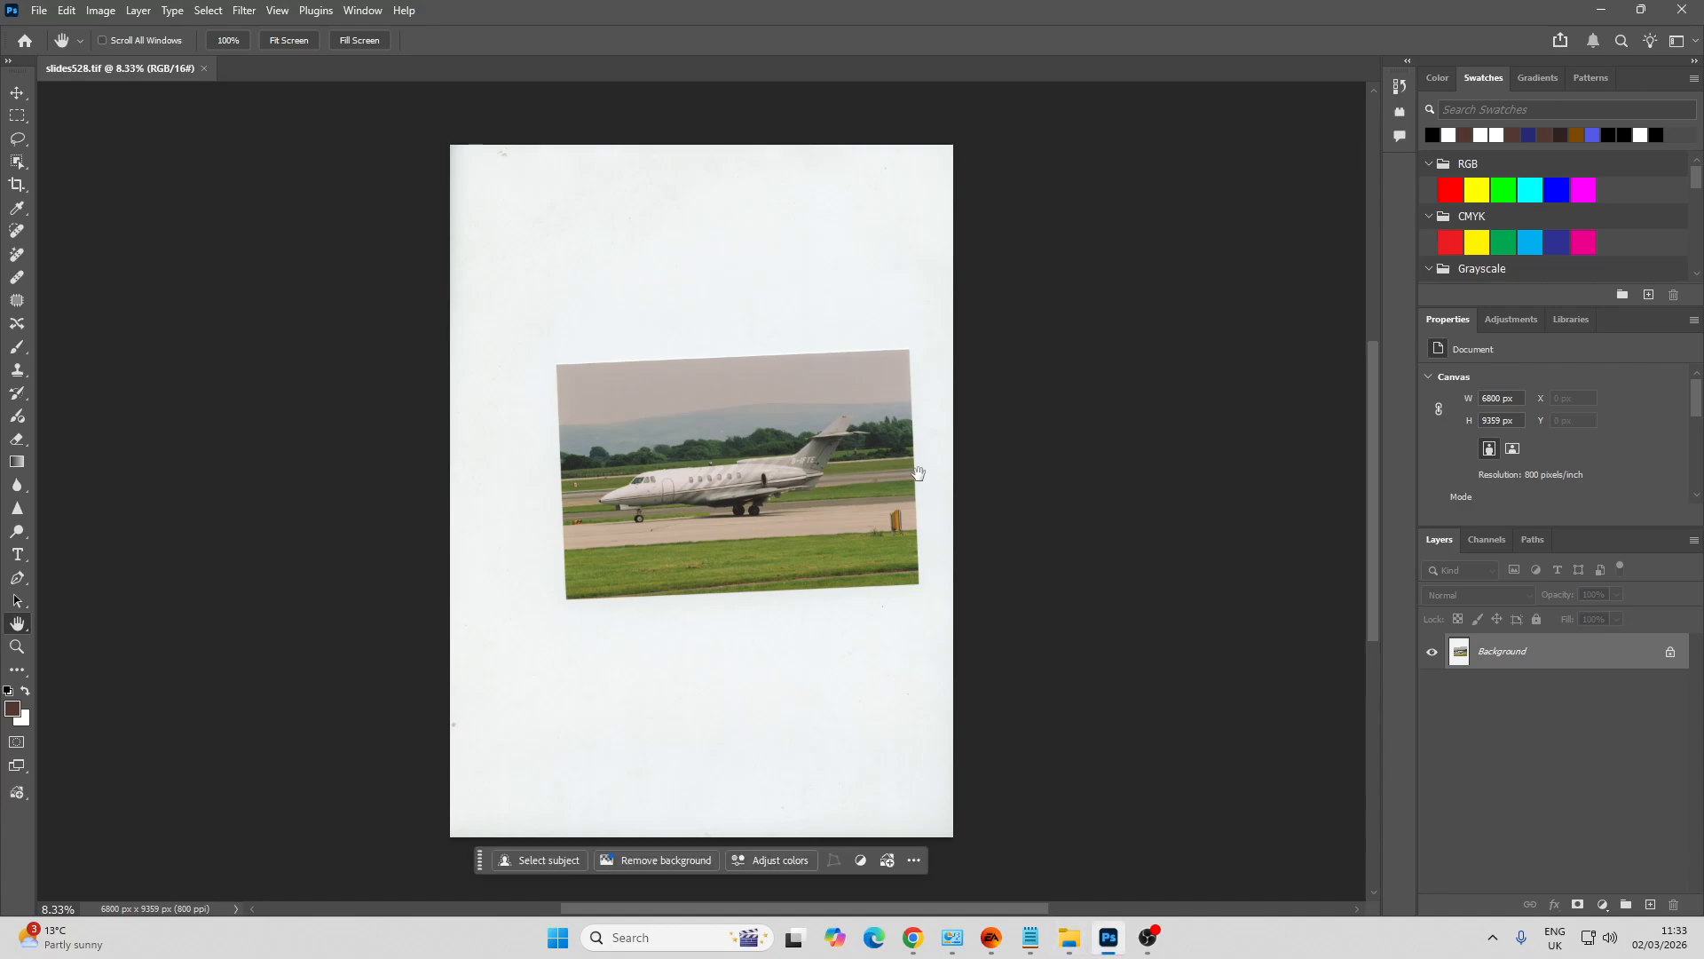
left_click_drag(752, 481, 770, 498)
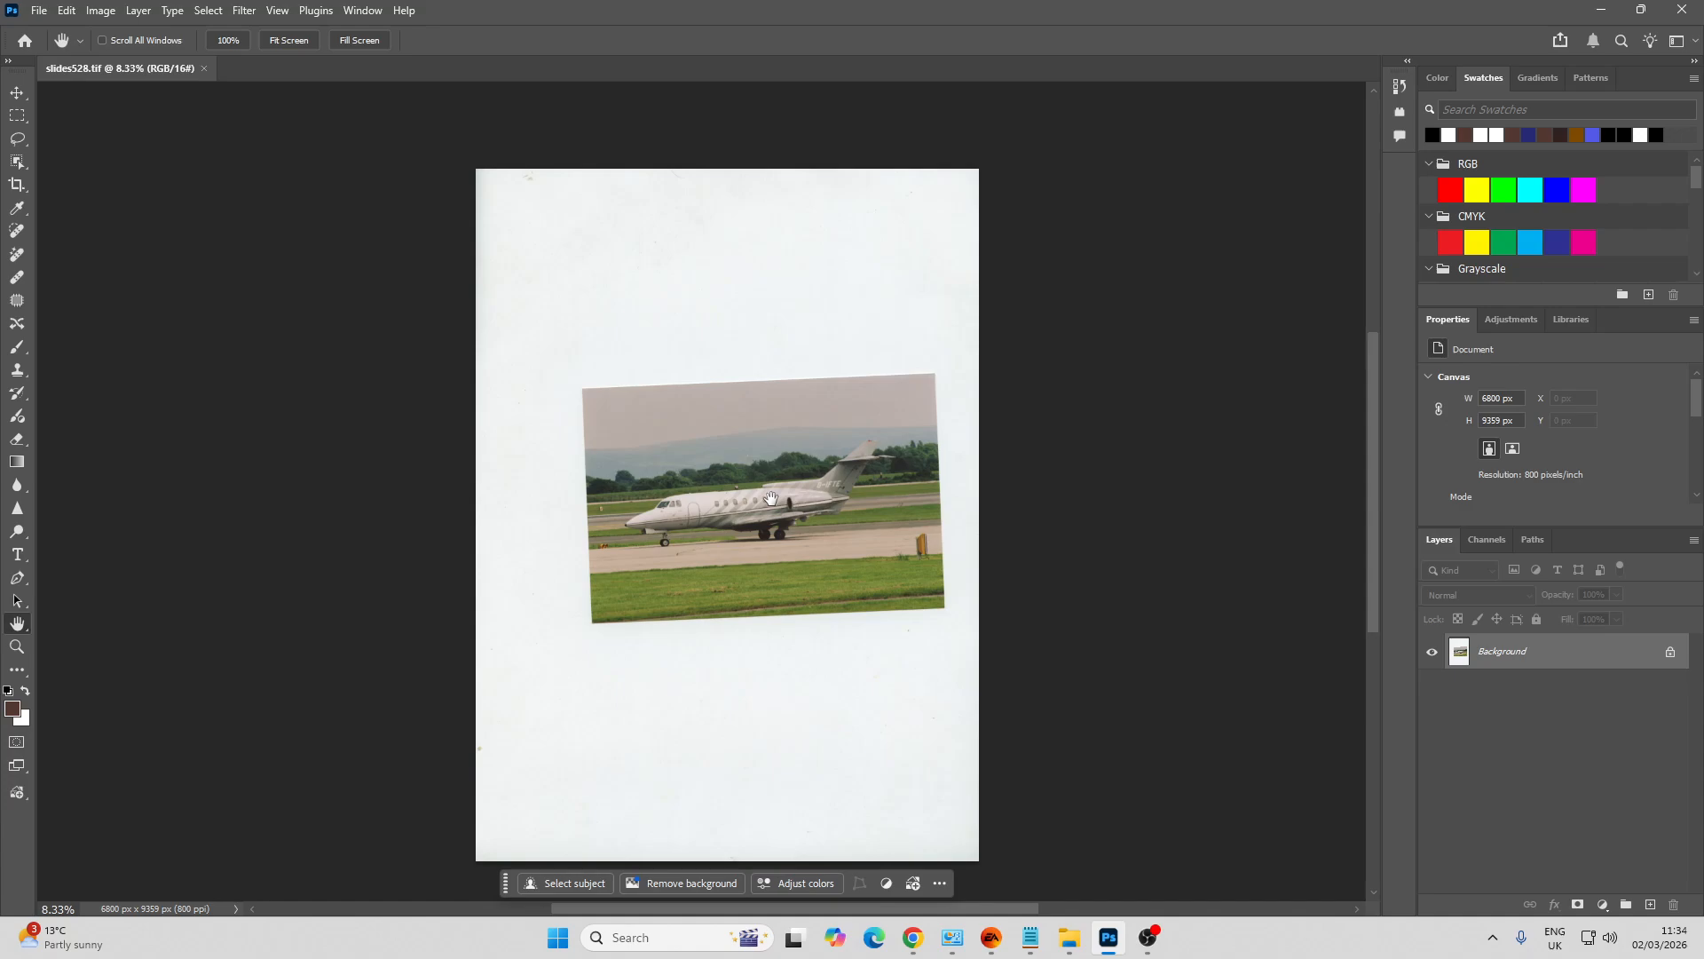
Rotate the scan with the Crop tool to level the tilted aircraft photo and apply the straightening
key("c")
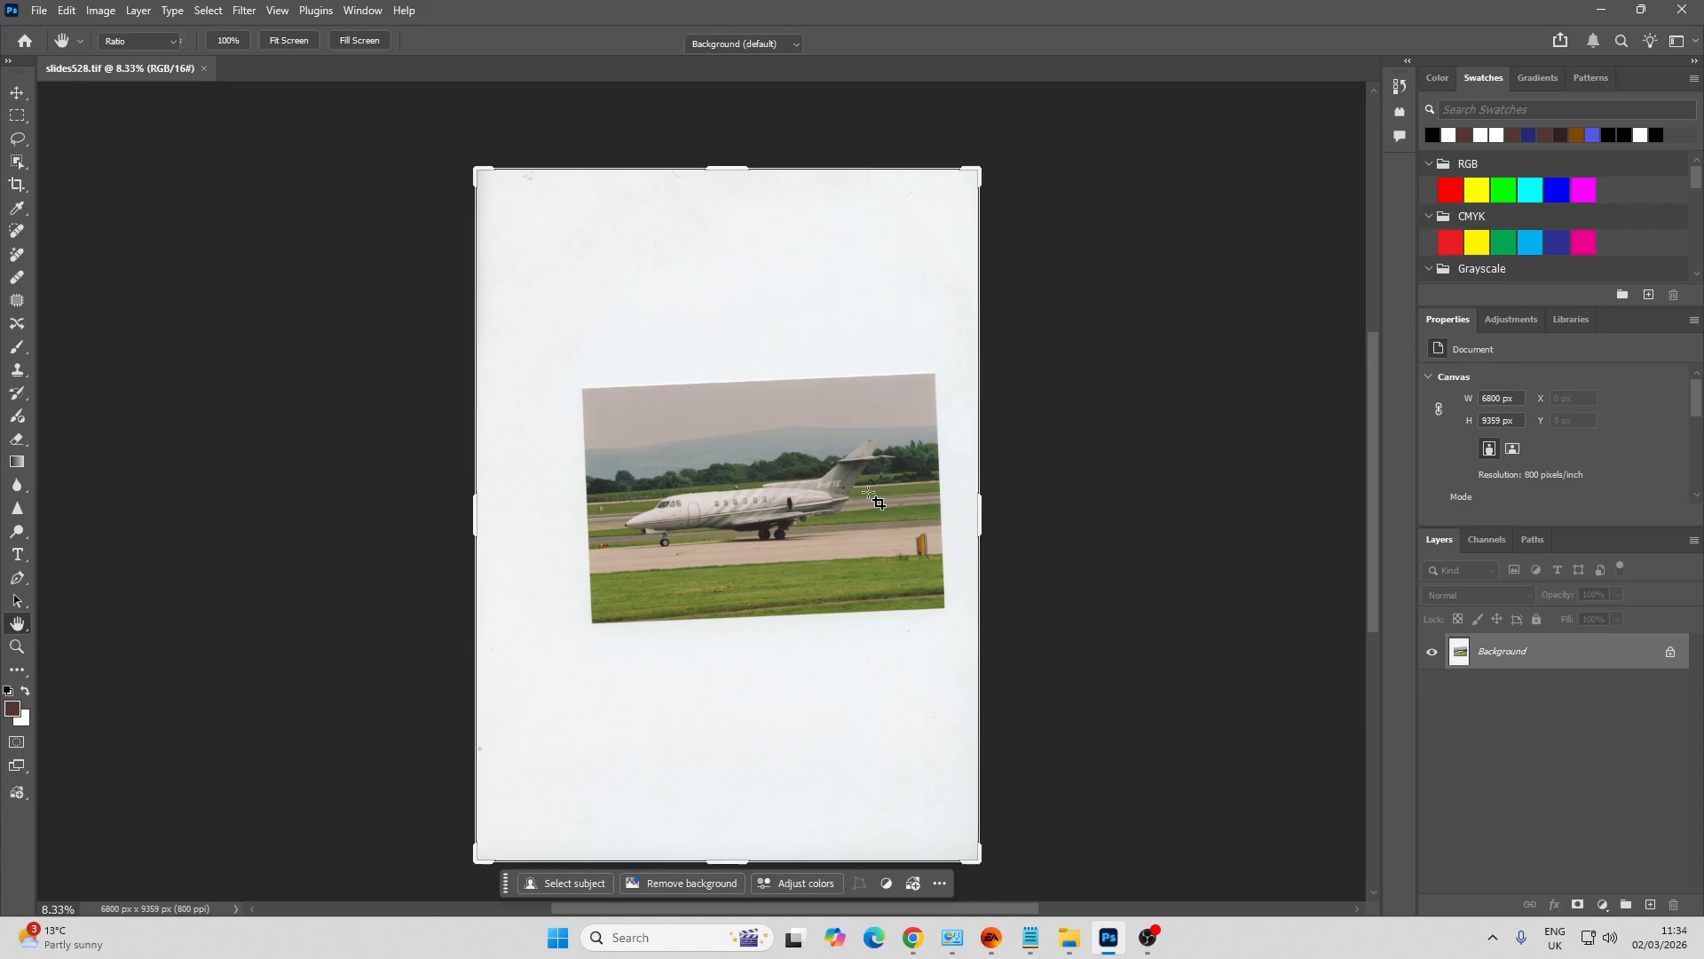
left_click_drag(1043, 471, 1045, 486)
key("Return")
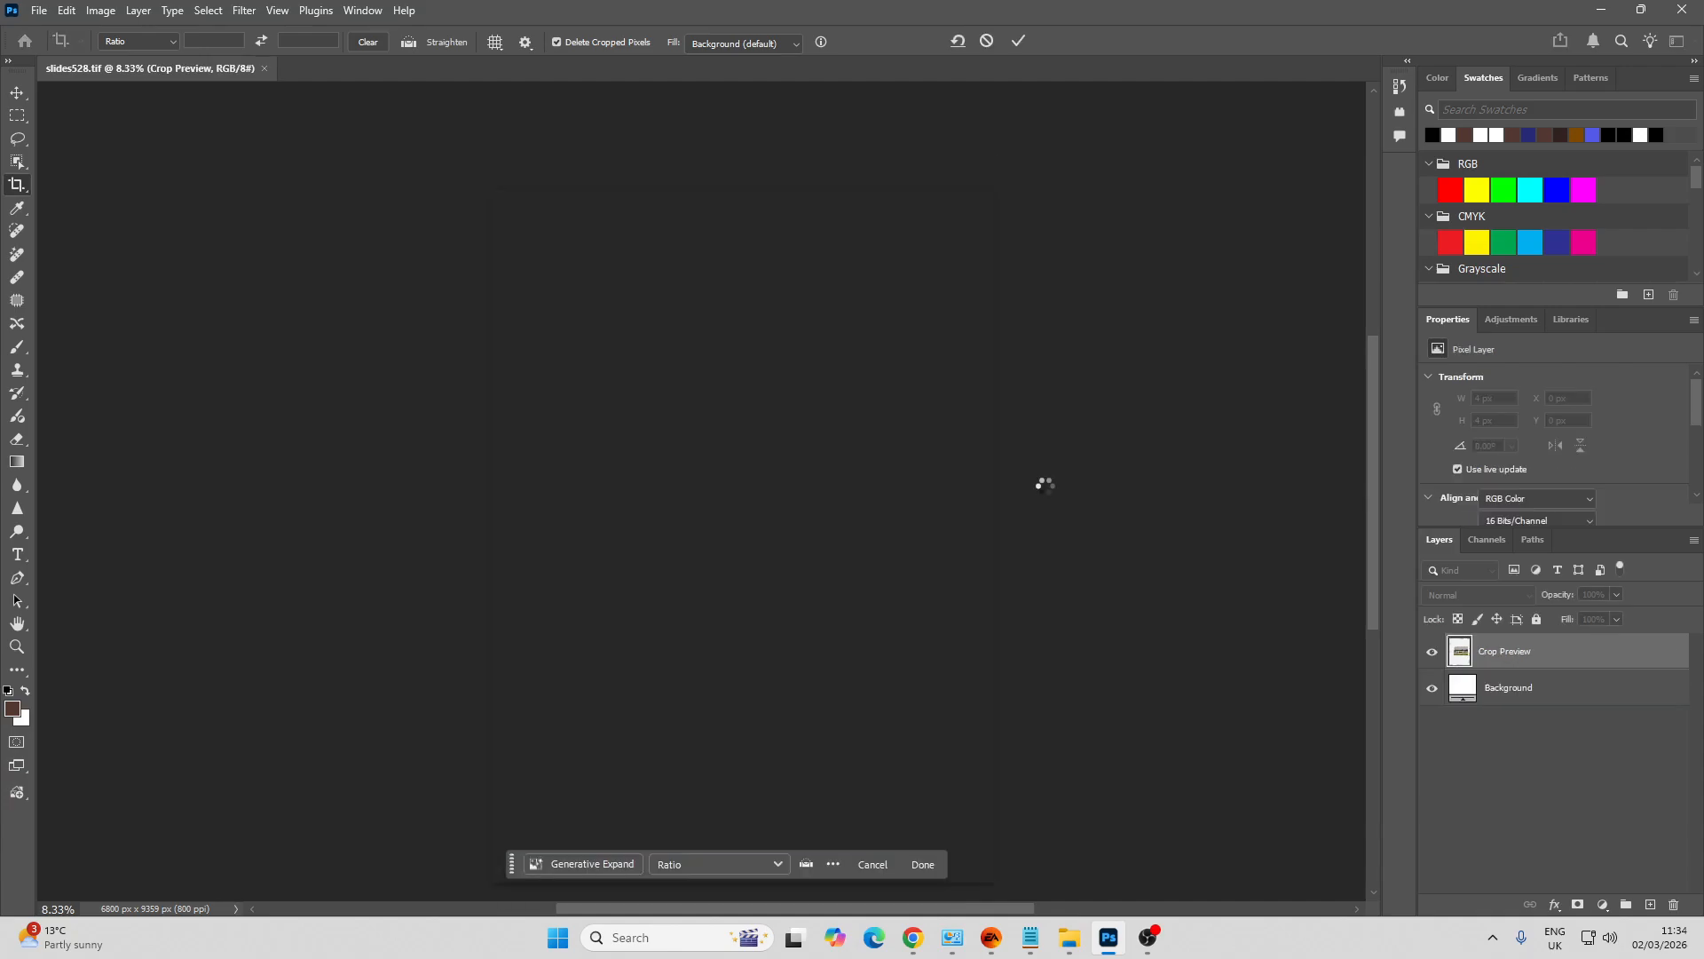
Crop the scan to the edges of the aircraft photo, removing the white scanner border
key("z")
left_click_drag(780, 492, 817, 525)
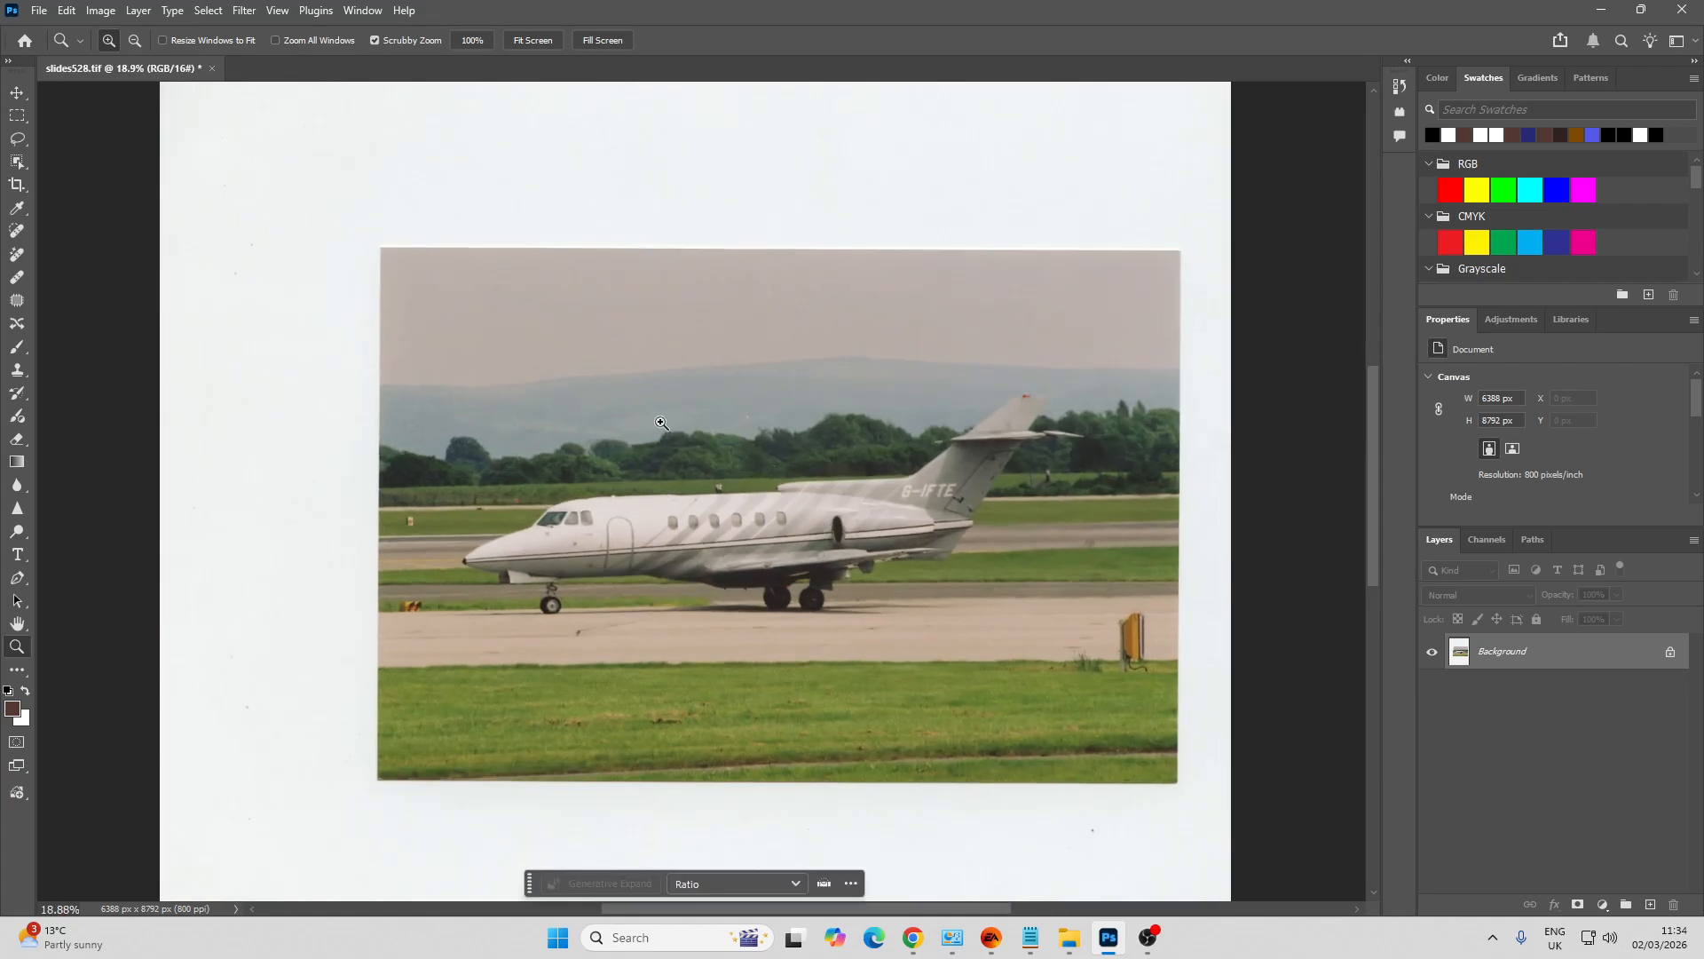
key("c")
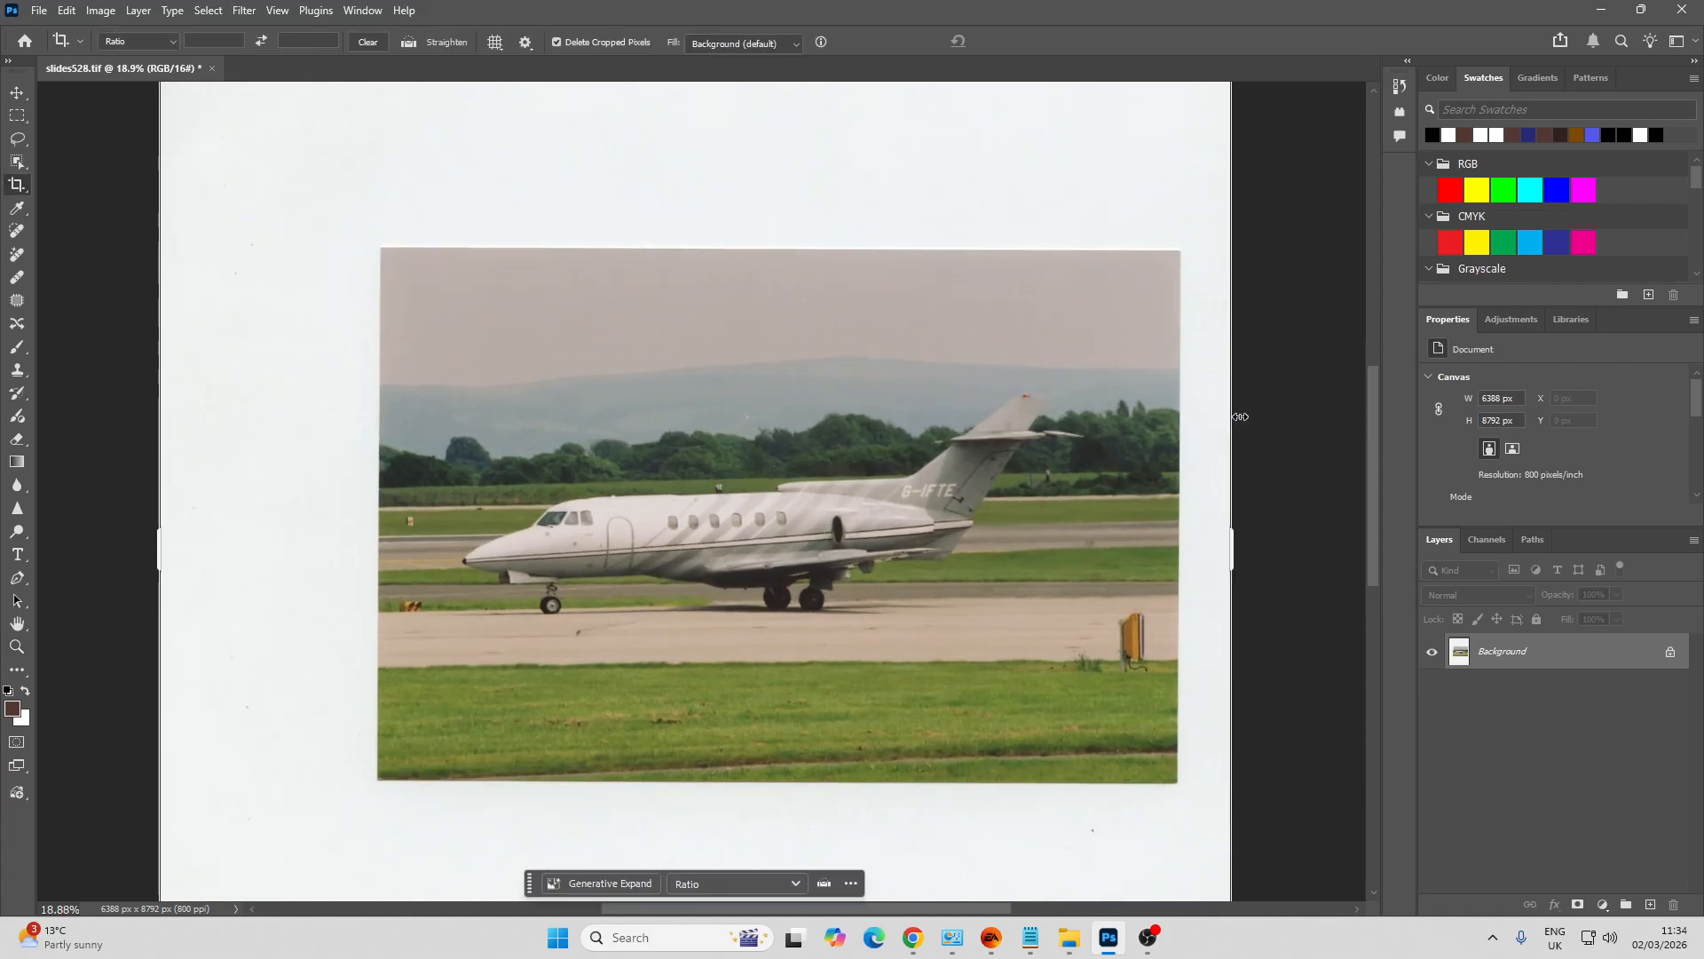
left_click(1259, 403)
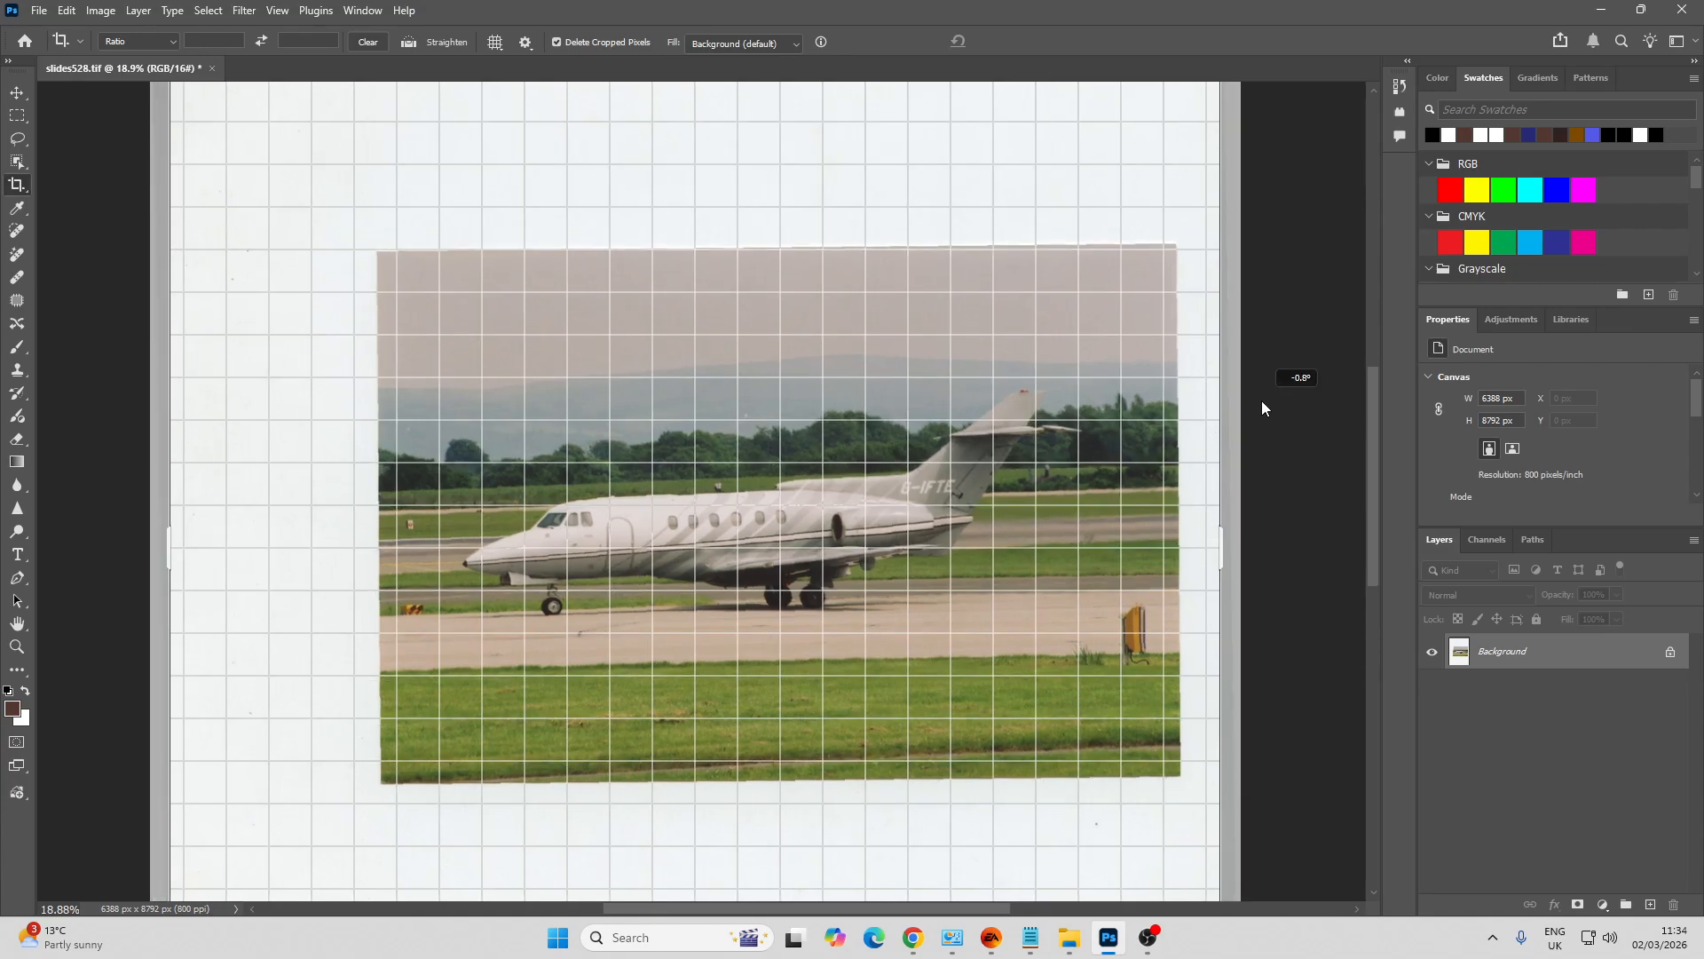
key("Escape")
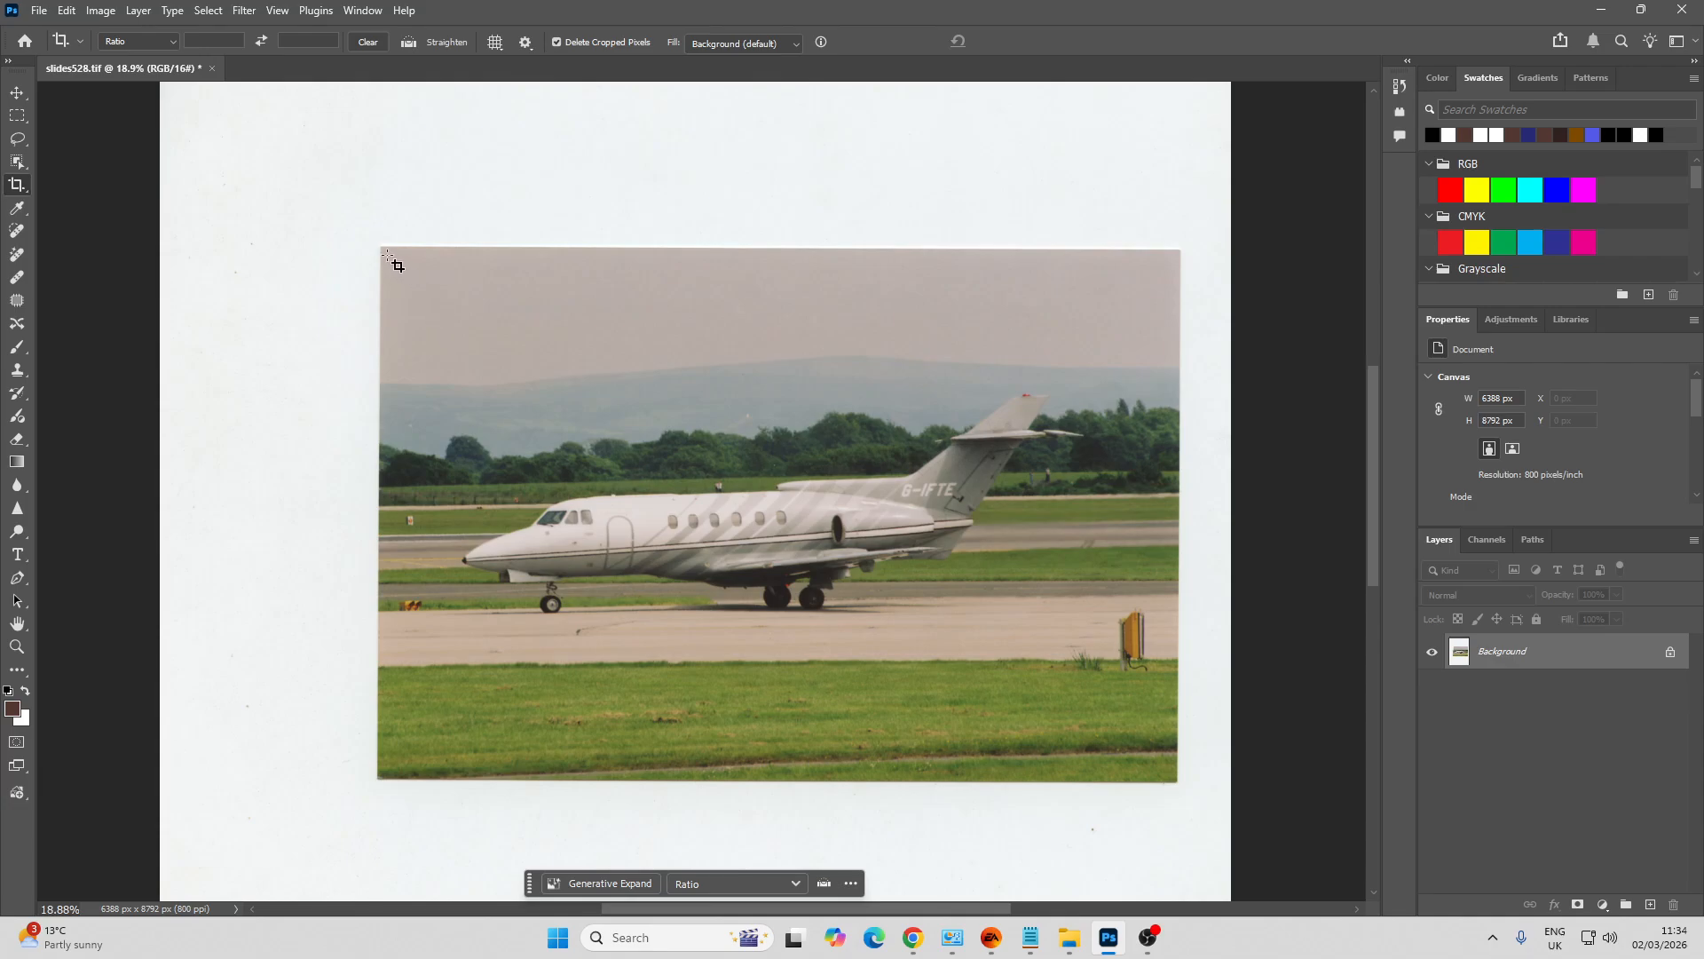
left_click_drag(388, 255, 1184, 786)
key("Return")
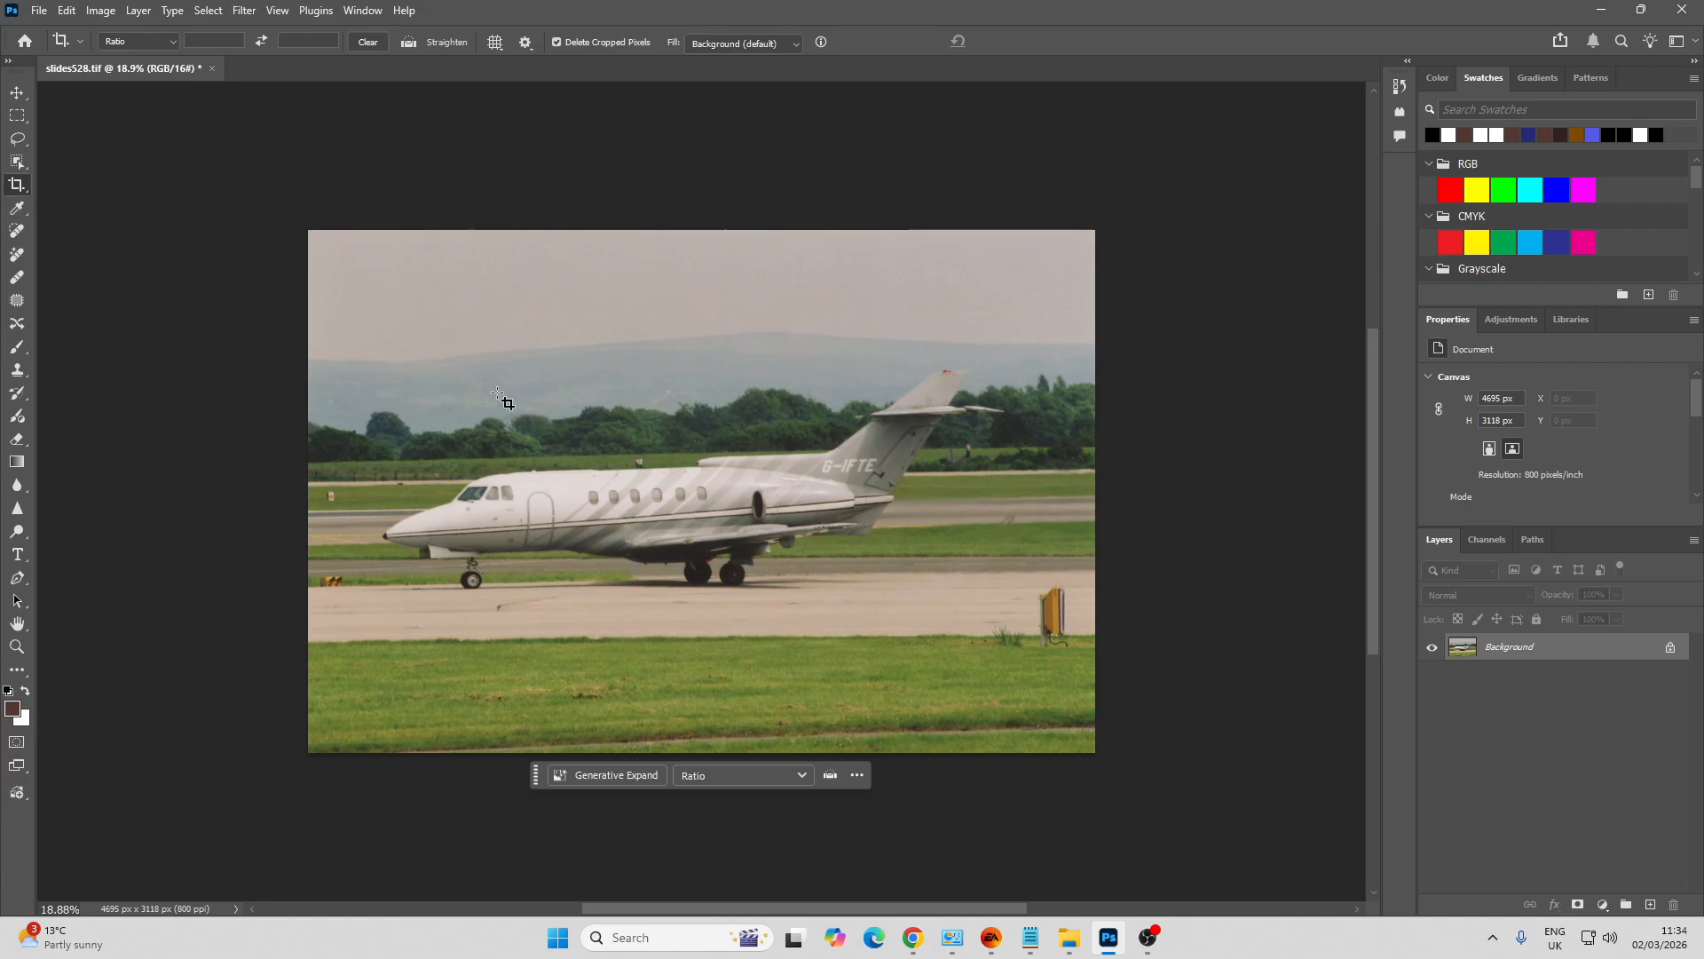
Remove the light and dark dust spots on the distant hillside with the Spot Healing Brush
key("z")
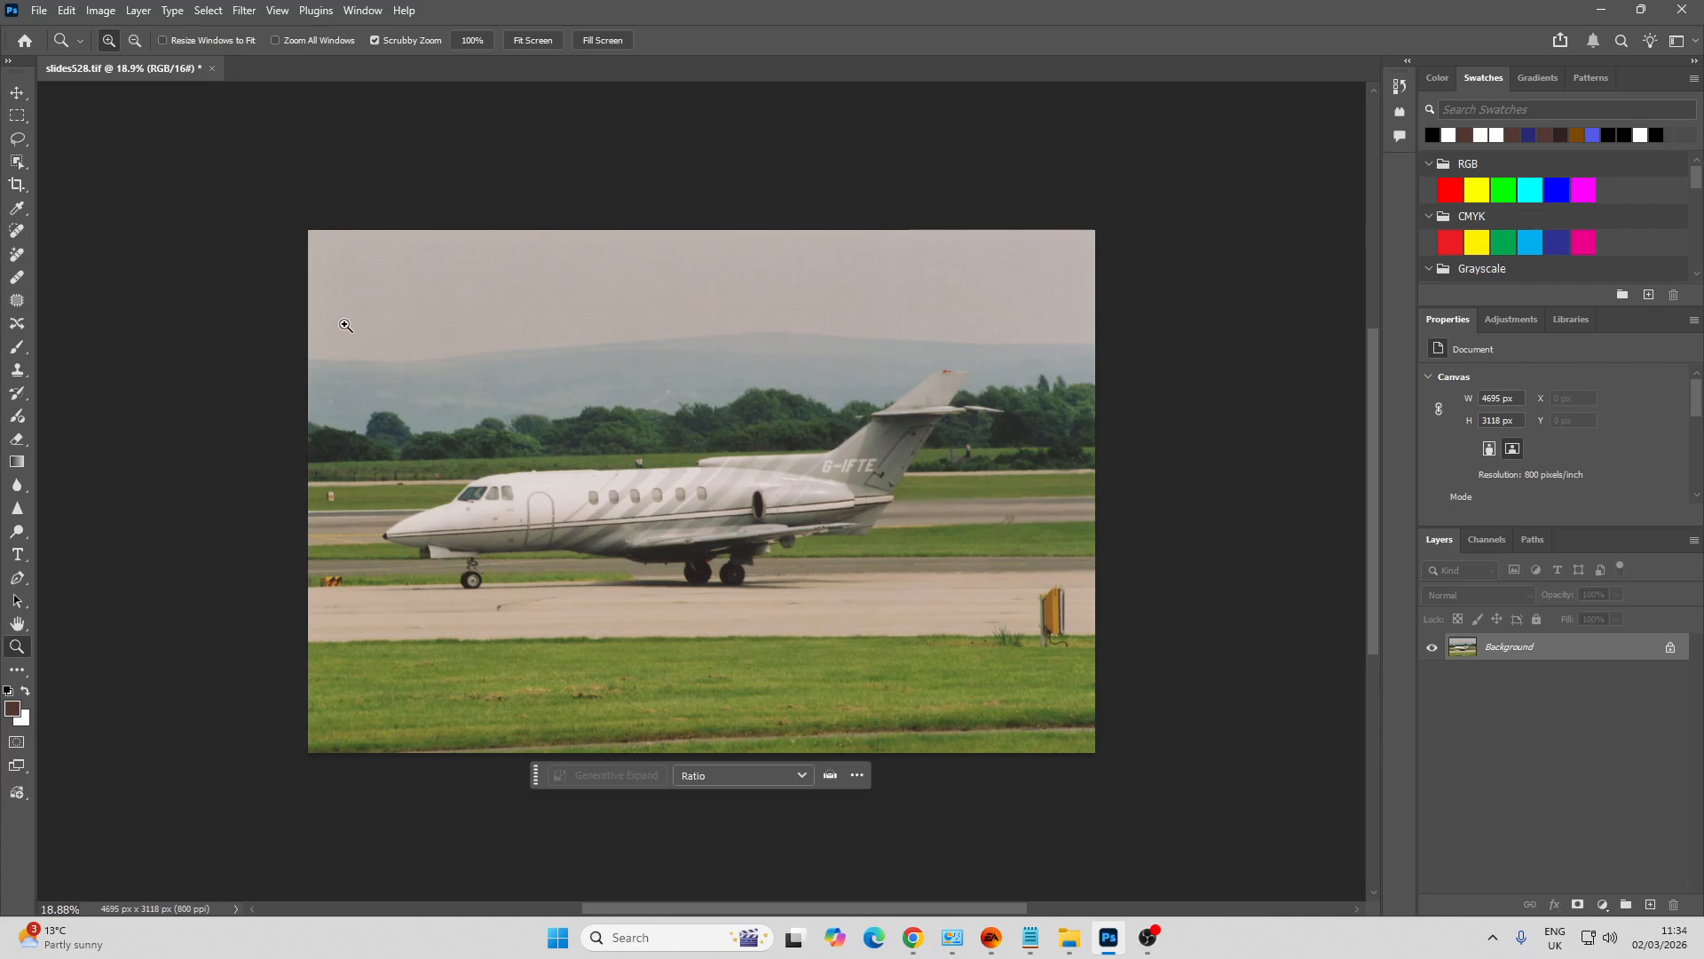
left_click_drag(345, 325, 448, 437)
key("h")
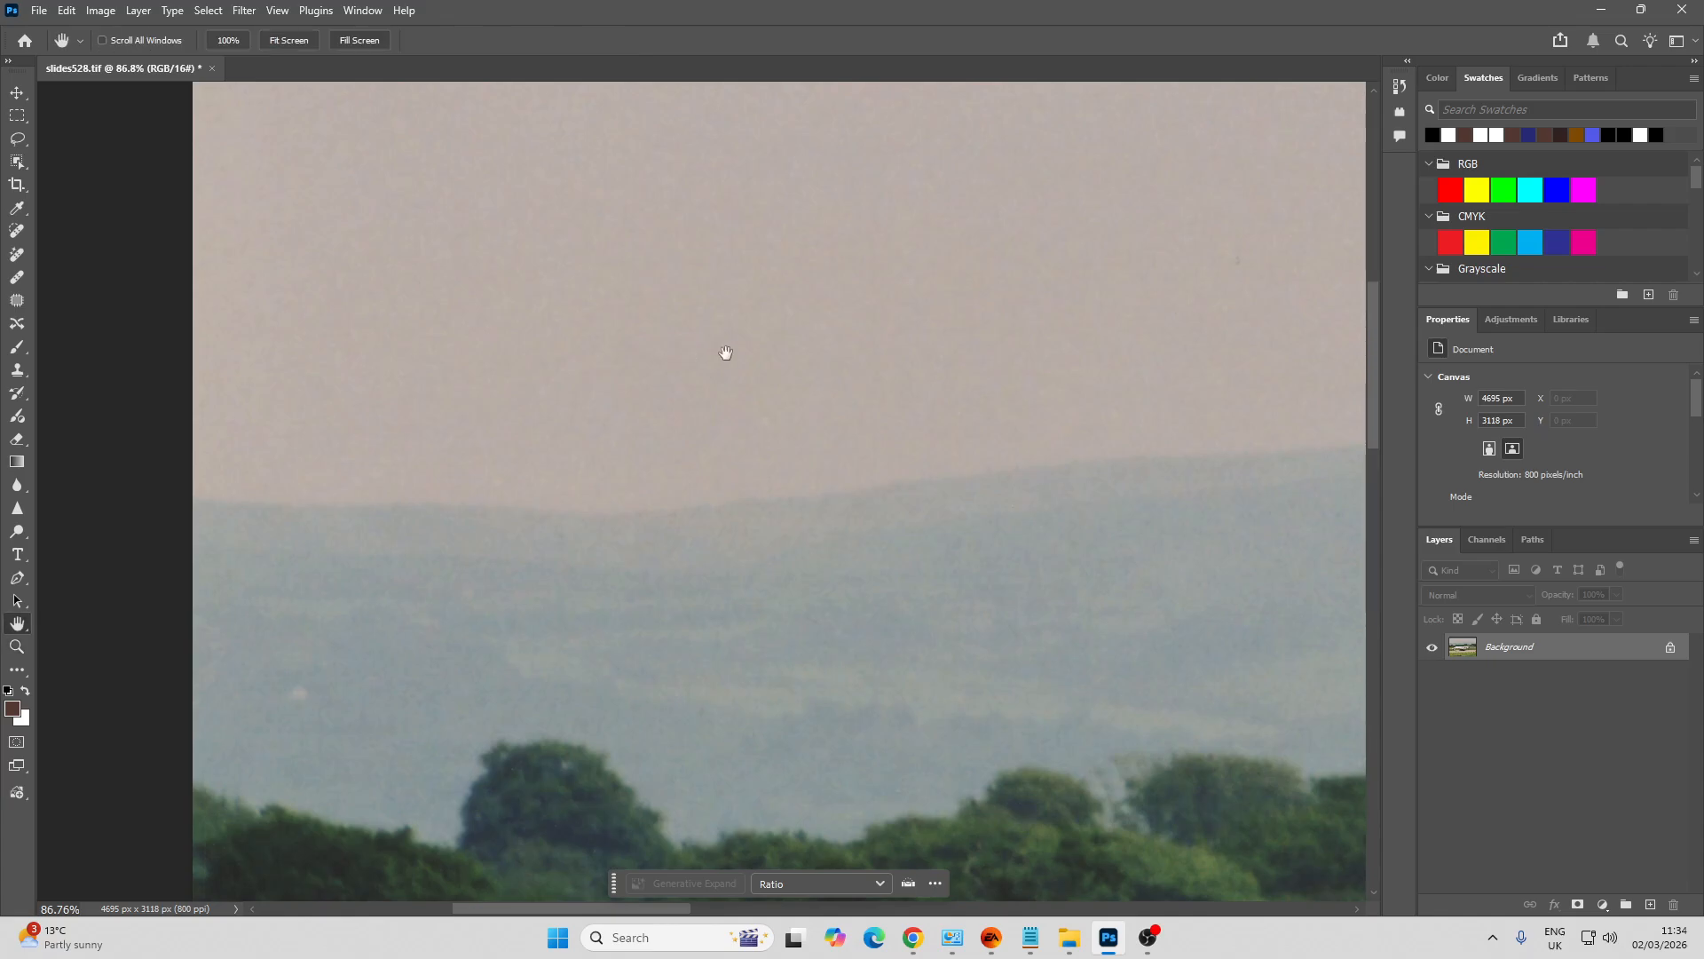
left_click_drag(722, 355, 371, 483)
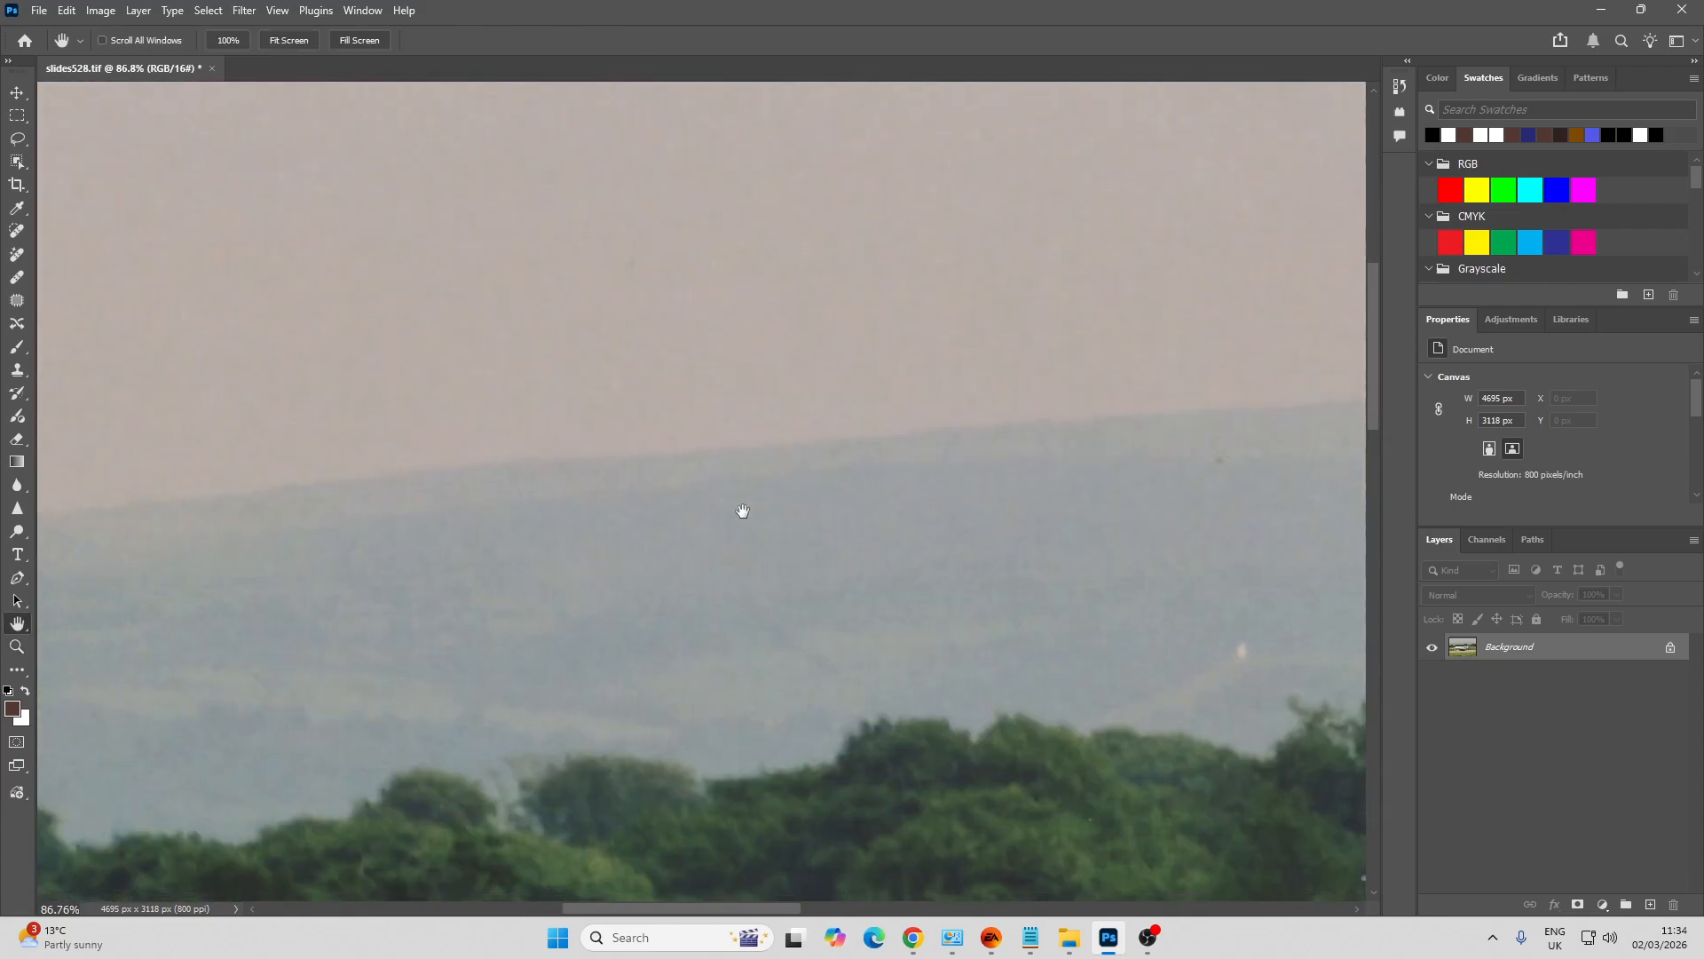
key("j")
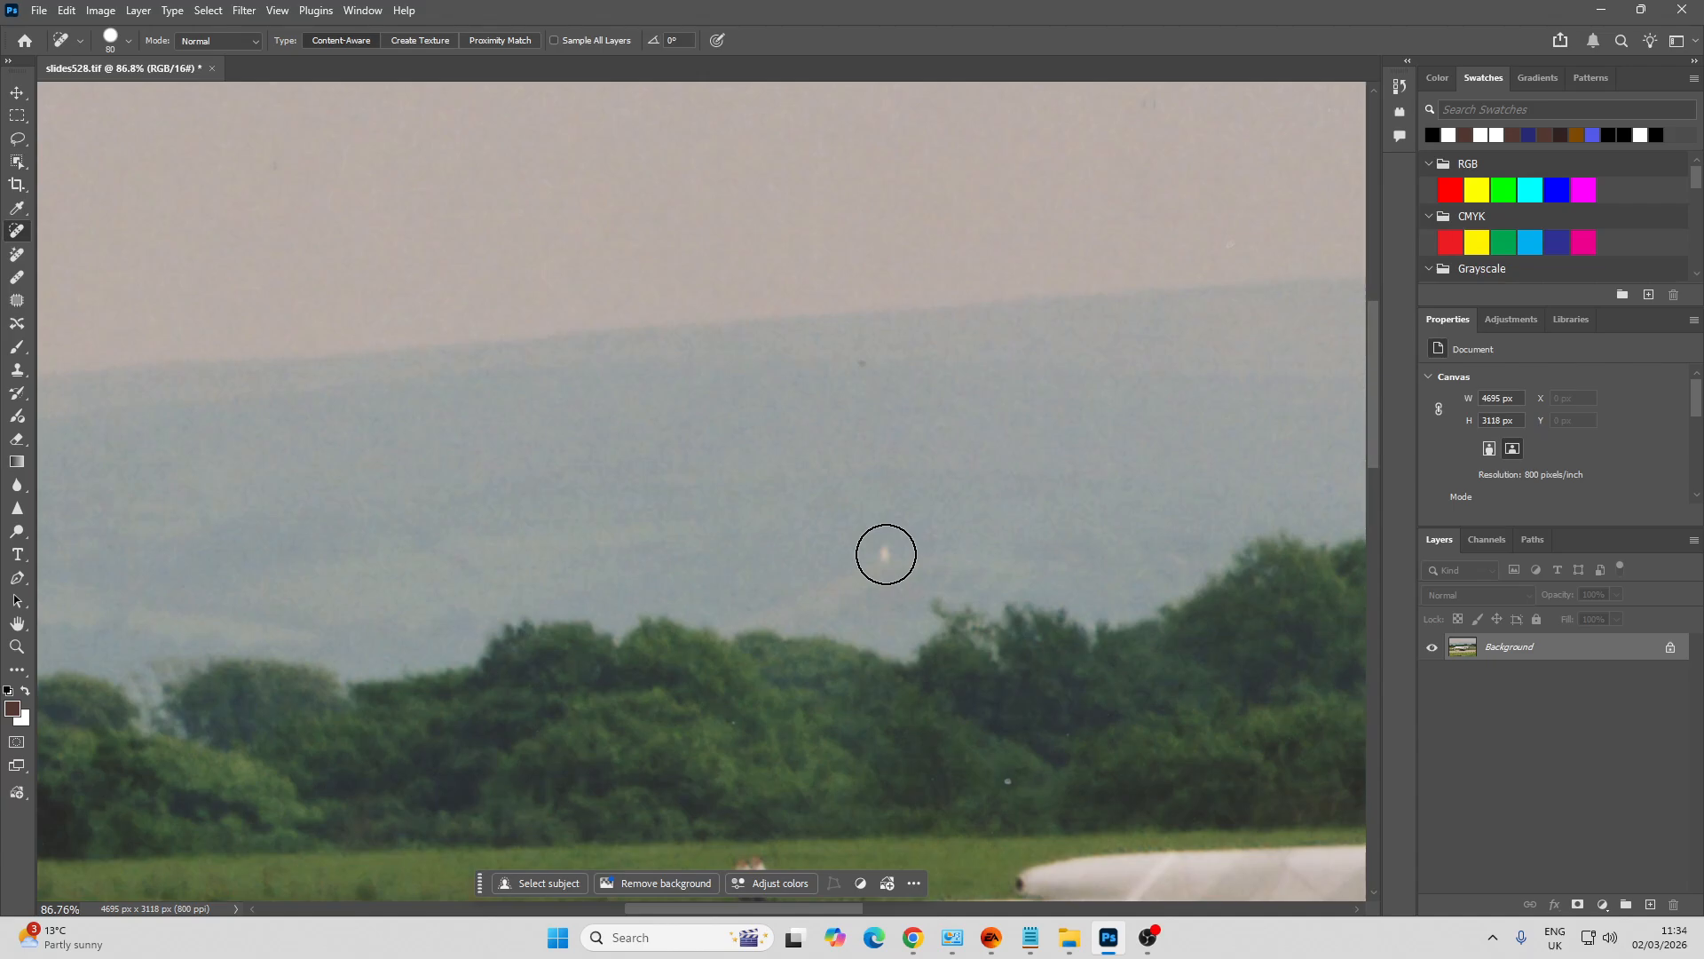
left_click(885, 554)
left_click(865, 365)
key("h")
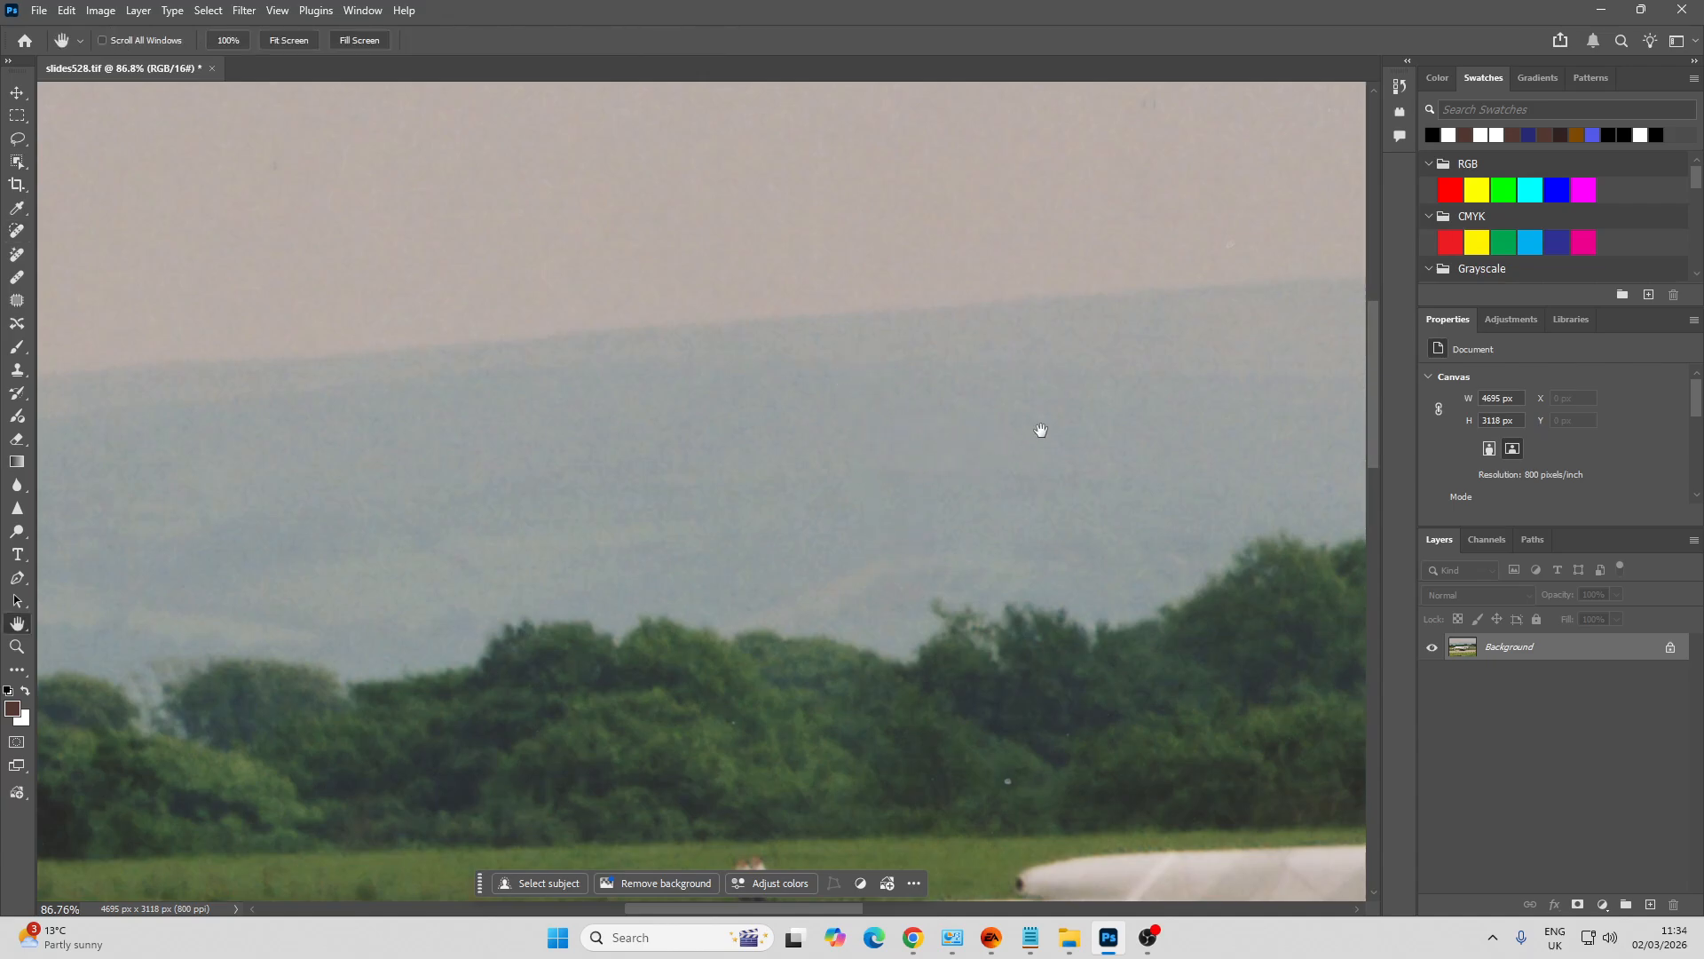
left_click_drag(1041, 431, 532, 487)
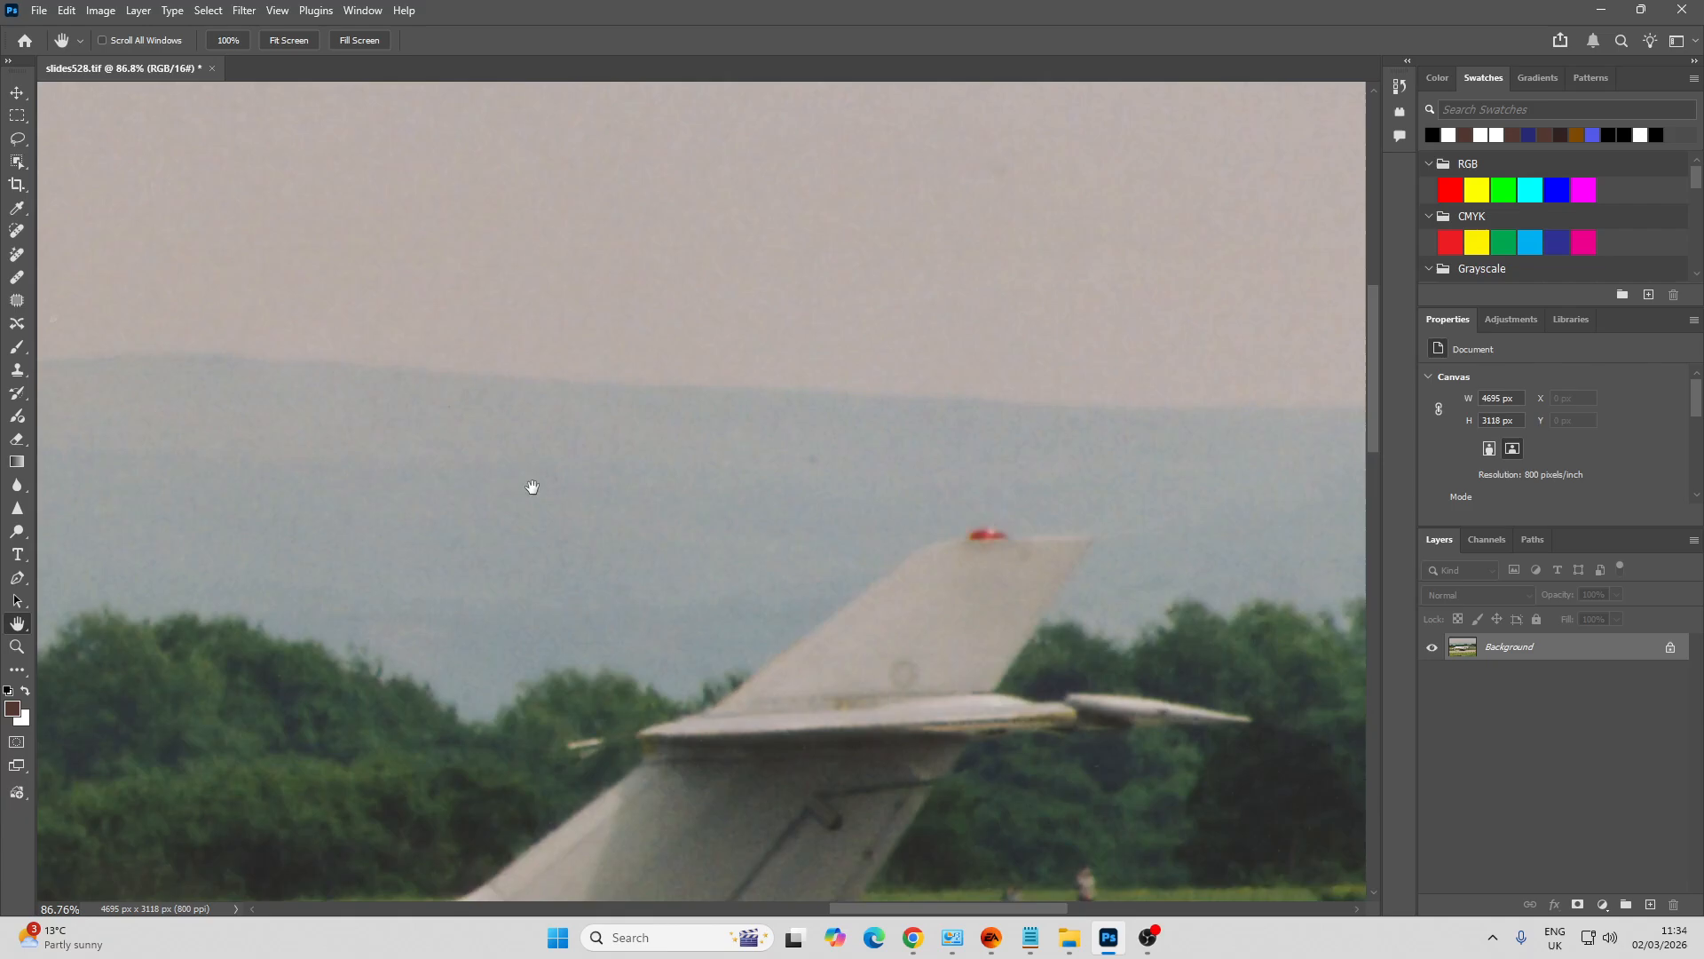
key("j")
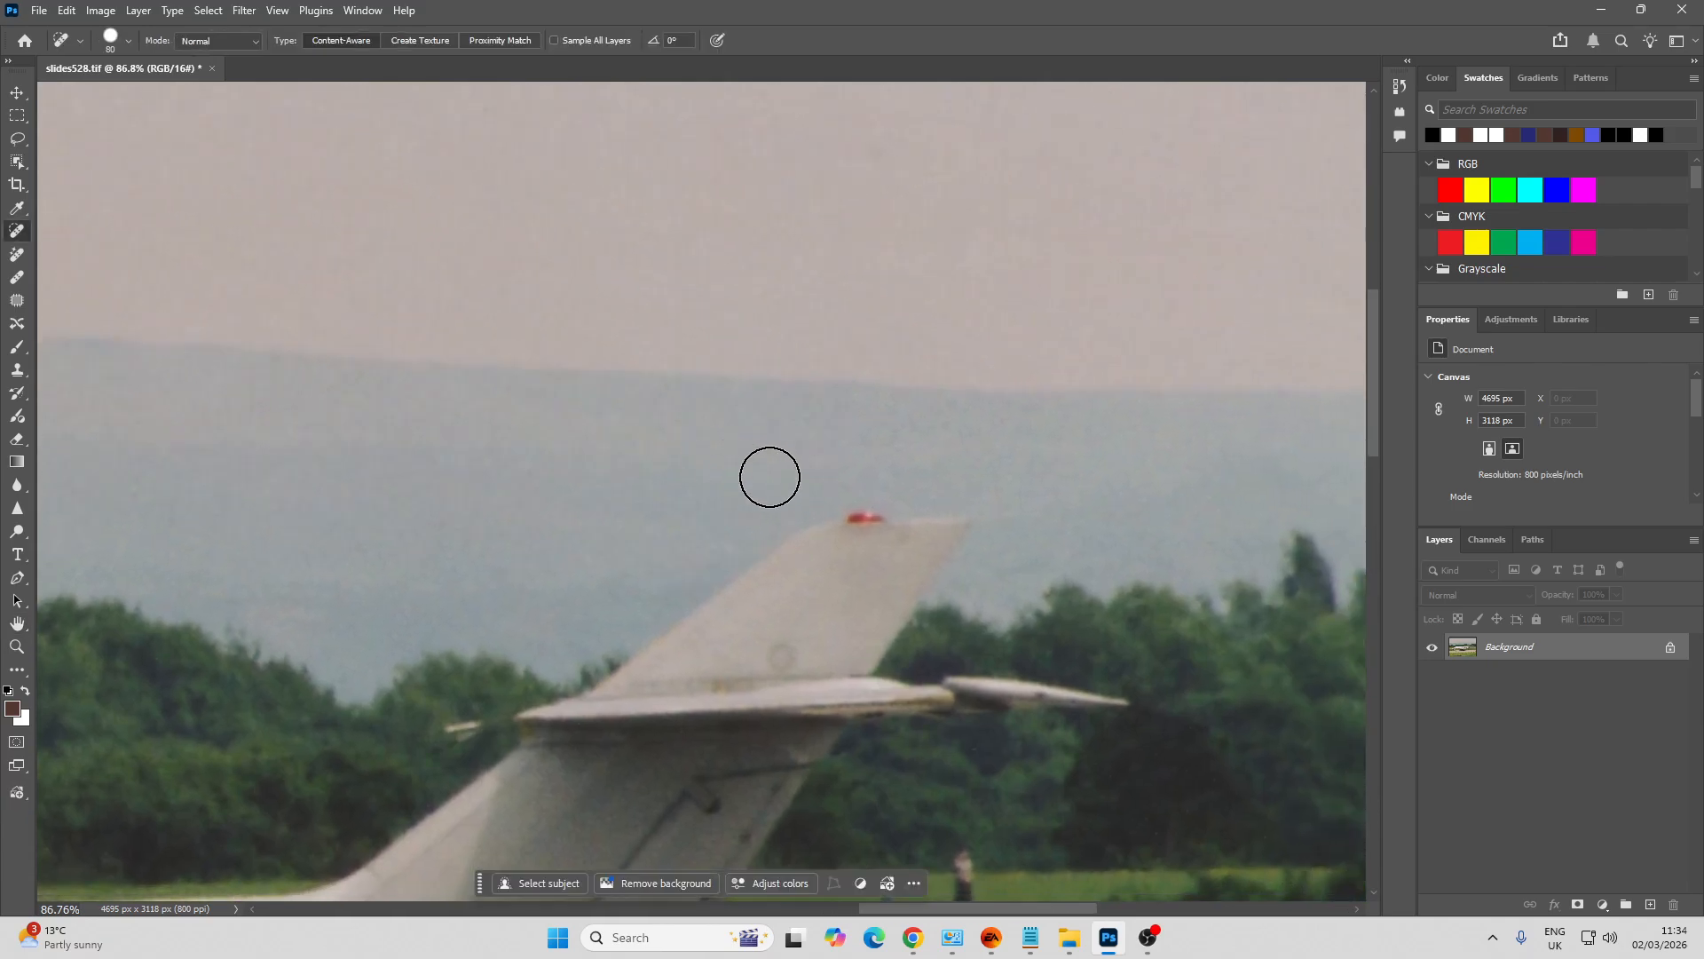
Inspect the tail area and the whole sky up close for remaining dust spots
key("h")
left_click_drag(1071, 541, 923, 348)
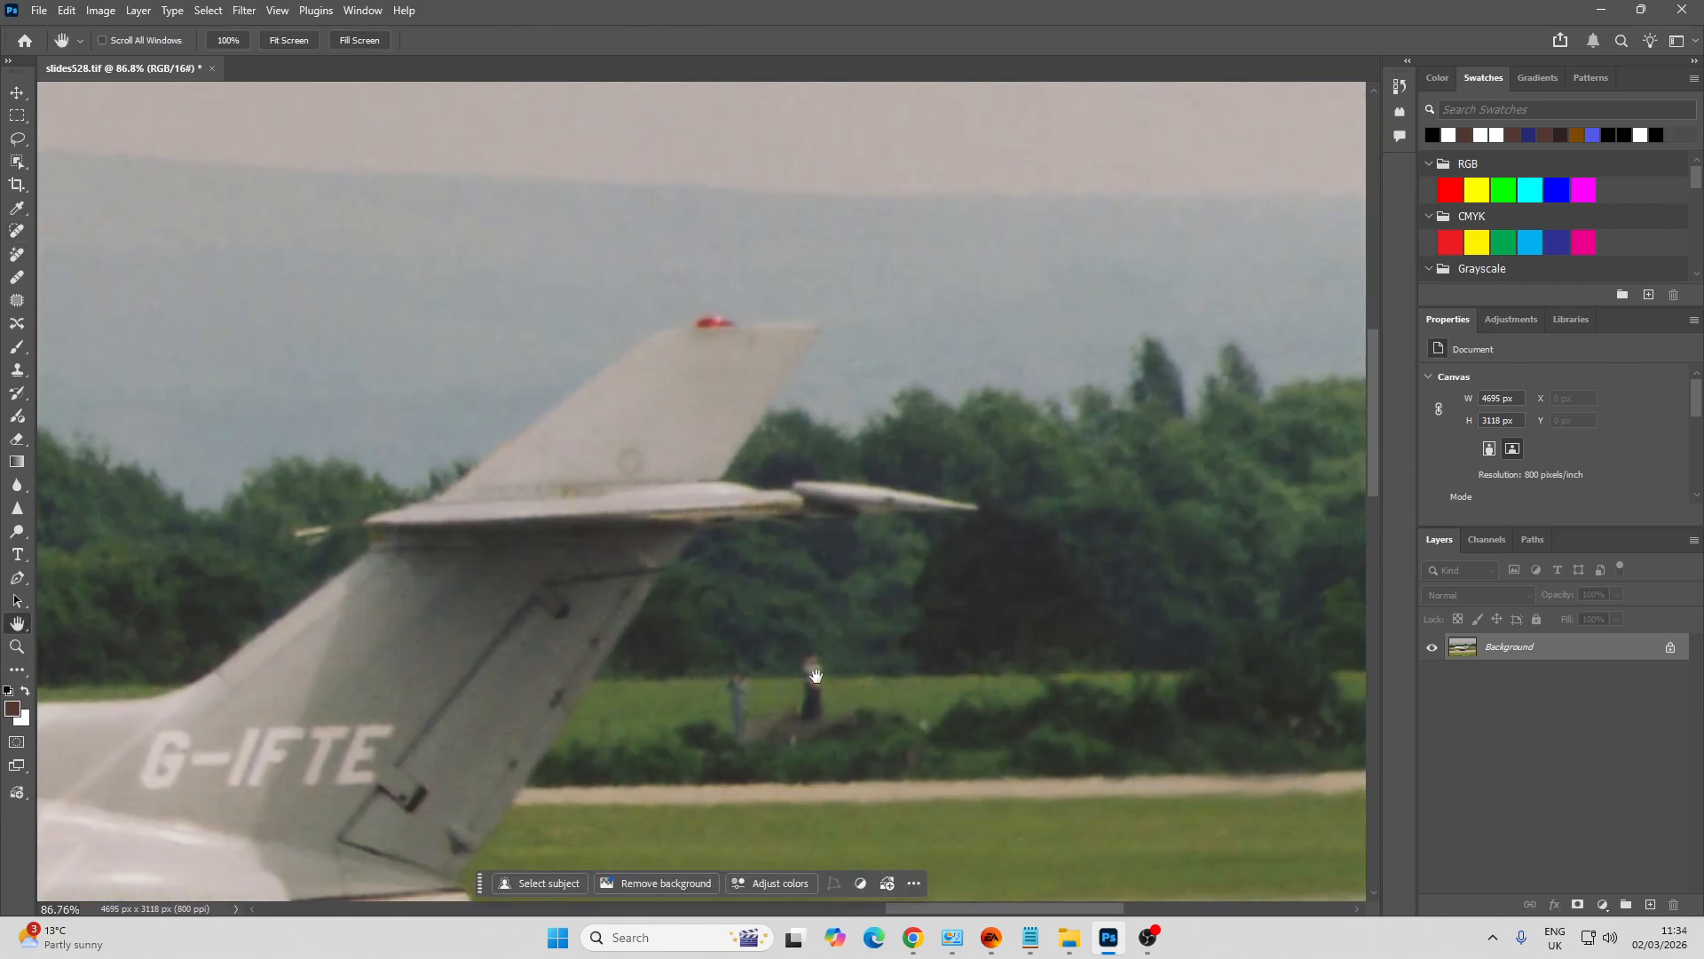
left_click_drag(942, 608, 603, 760)
left_click_drag(704, 523, 994, 808)
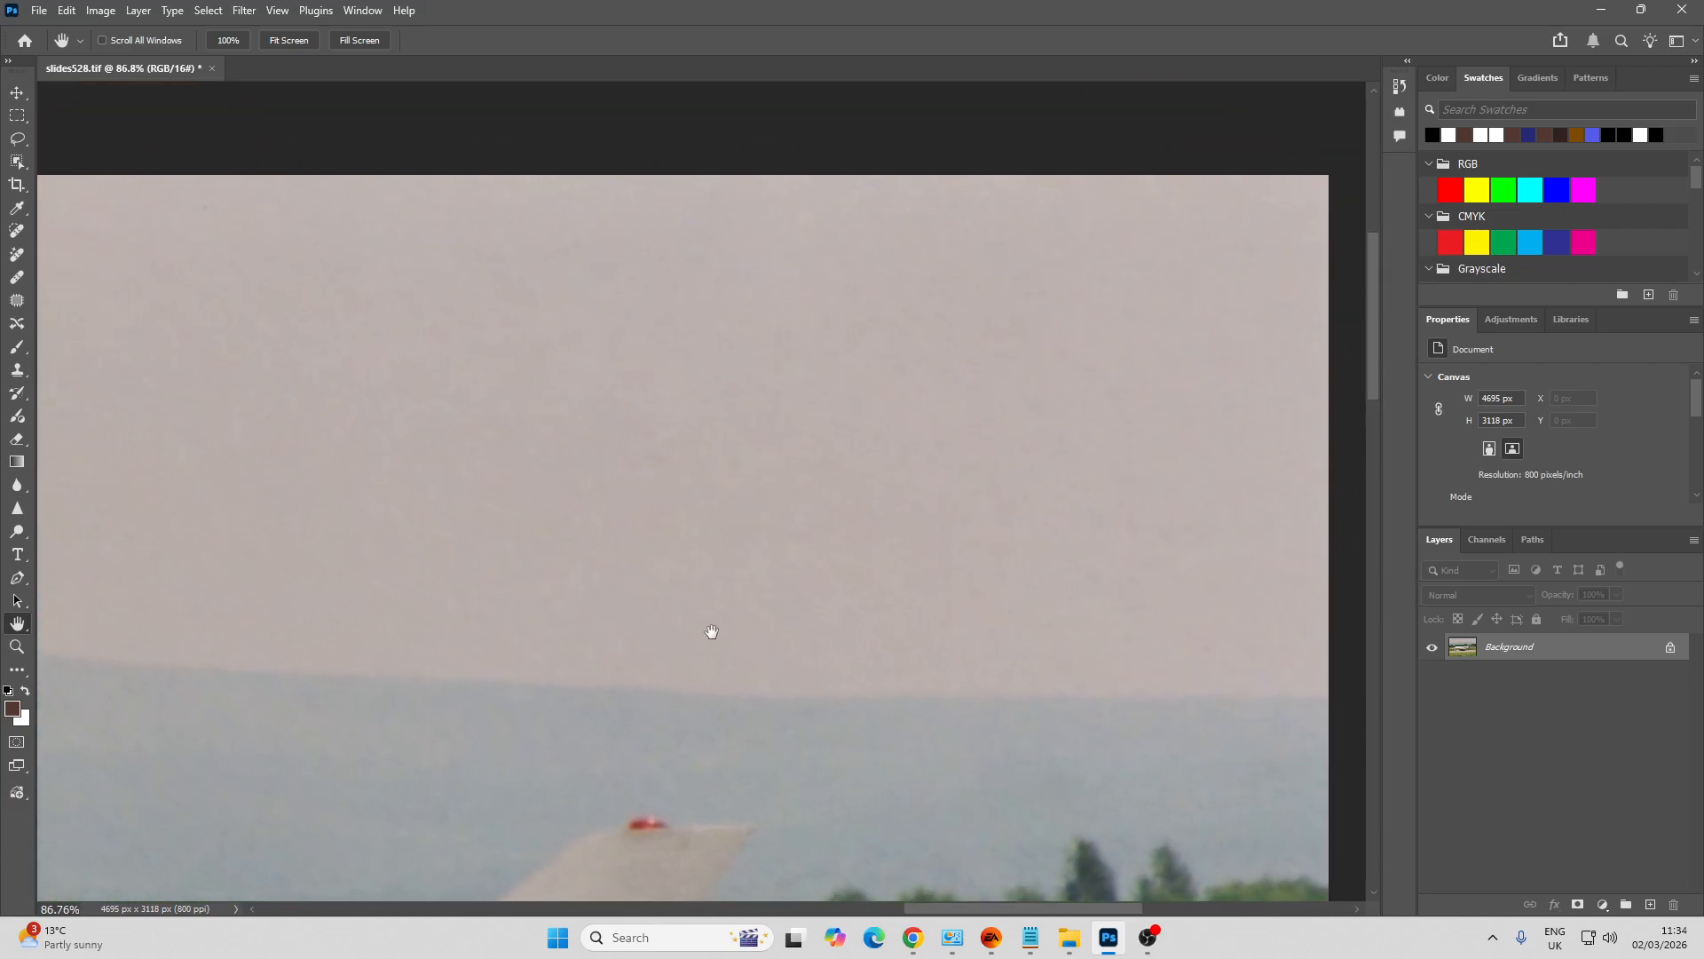
left_click_drag(711, 632, 944, 636)
key("j")
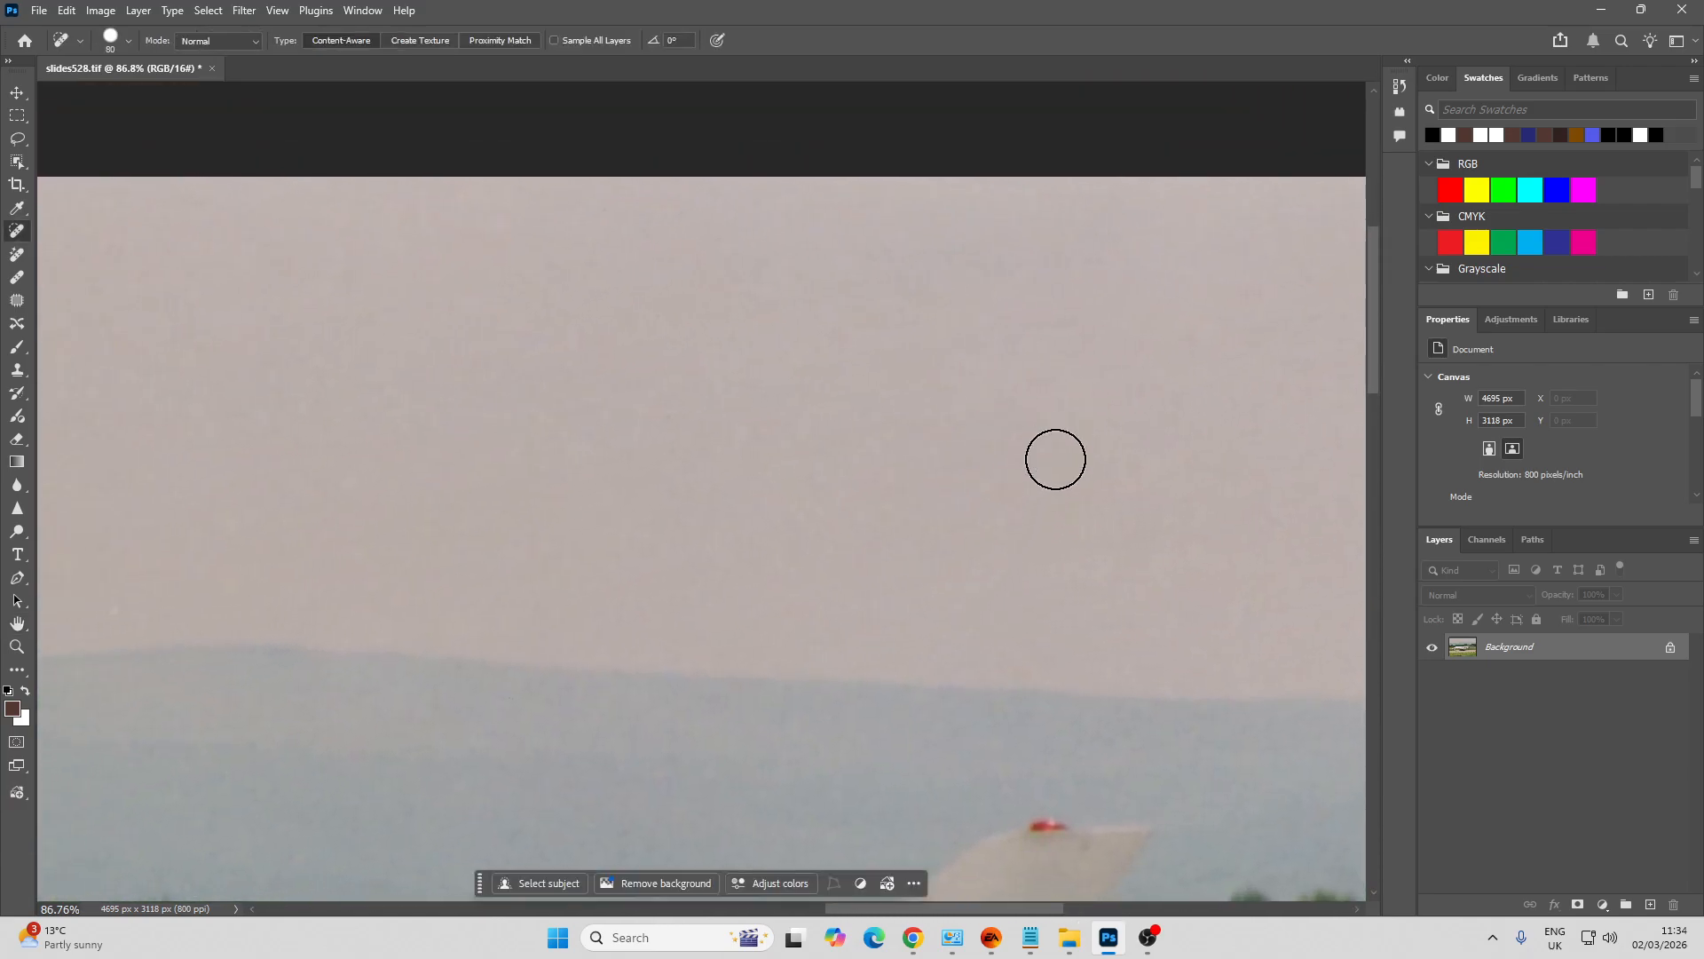
key("h")
left_click_drag(593, 498, 951, 529)
left_click_drag(613, 533, 1001, 477)
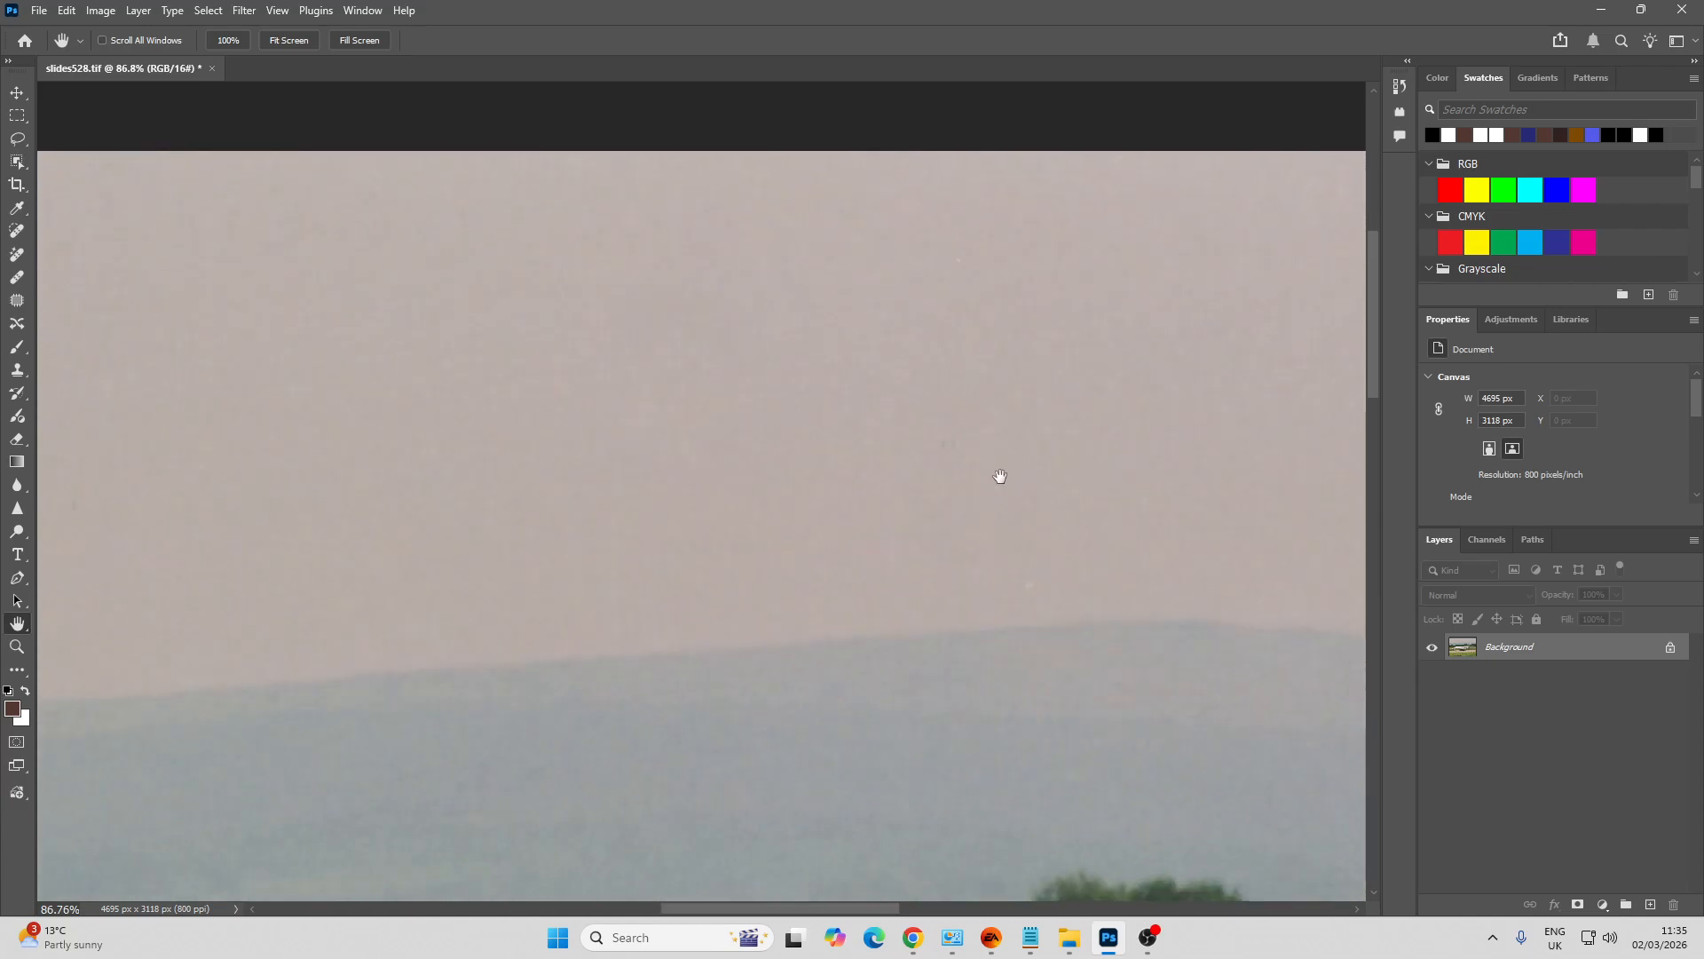
left_click_drag(779, 520, 1037, 561)
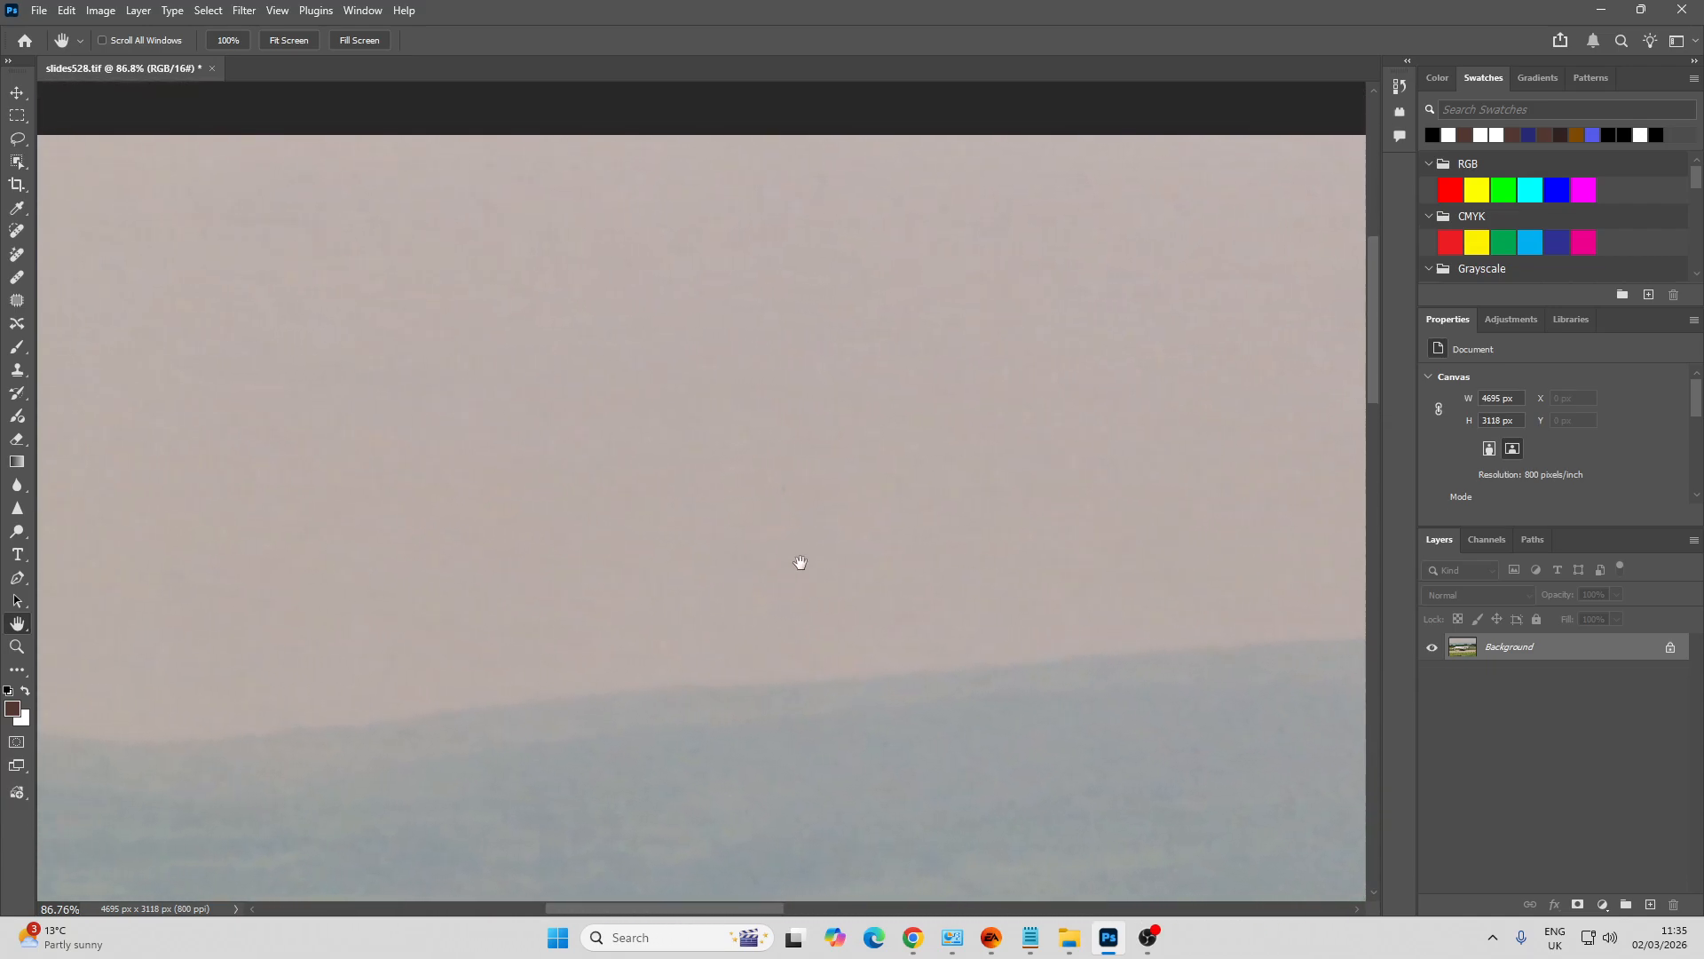
left_click_drag(800, 562, 1077, 529)
left_click_drag(738, 563, 684, 468)
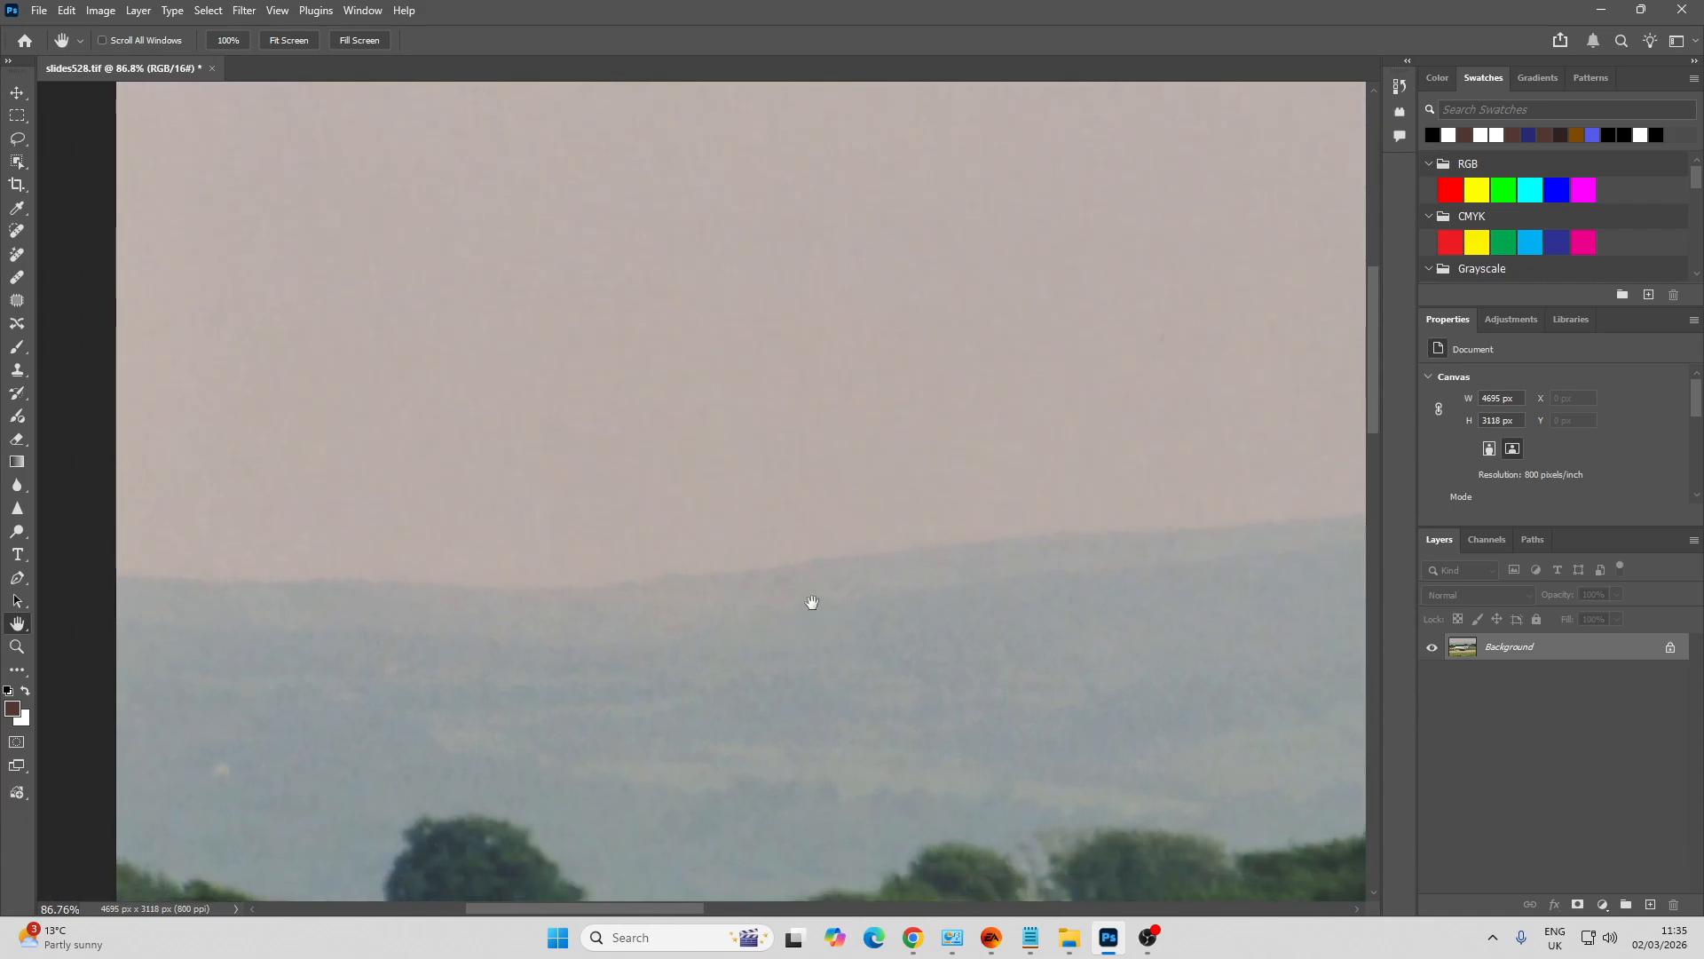
mouse_move(812, 603)
left_mouse_down()
mouse_move(681, 468)
mouse_move(944, 530)
mouse_move(523, 542)
left_mouse_up()
Check the hills, tree line, aircraft and taxiway up close and heal remaining dust spots with the Spot Healing Brush
left_click(285, 600)
key("space")
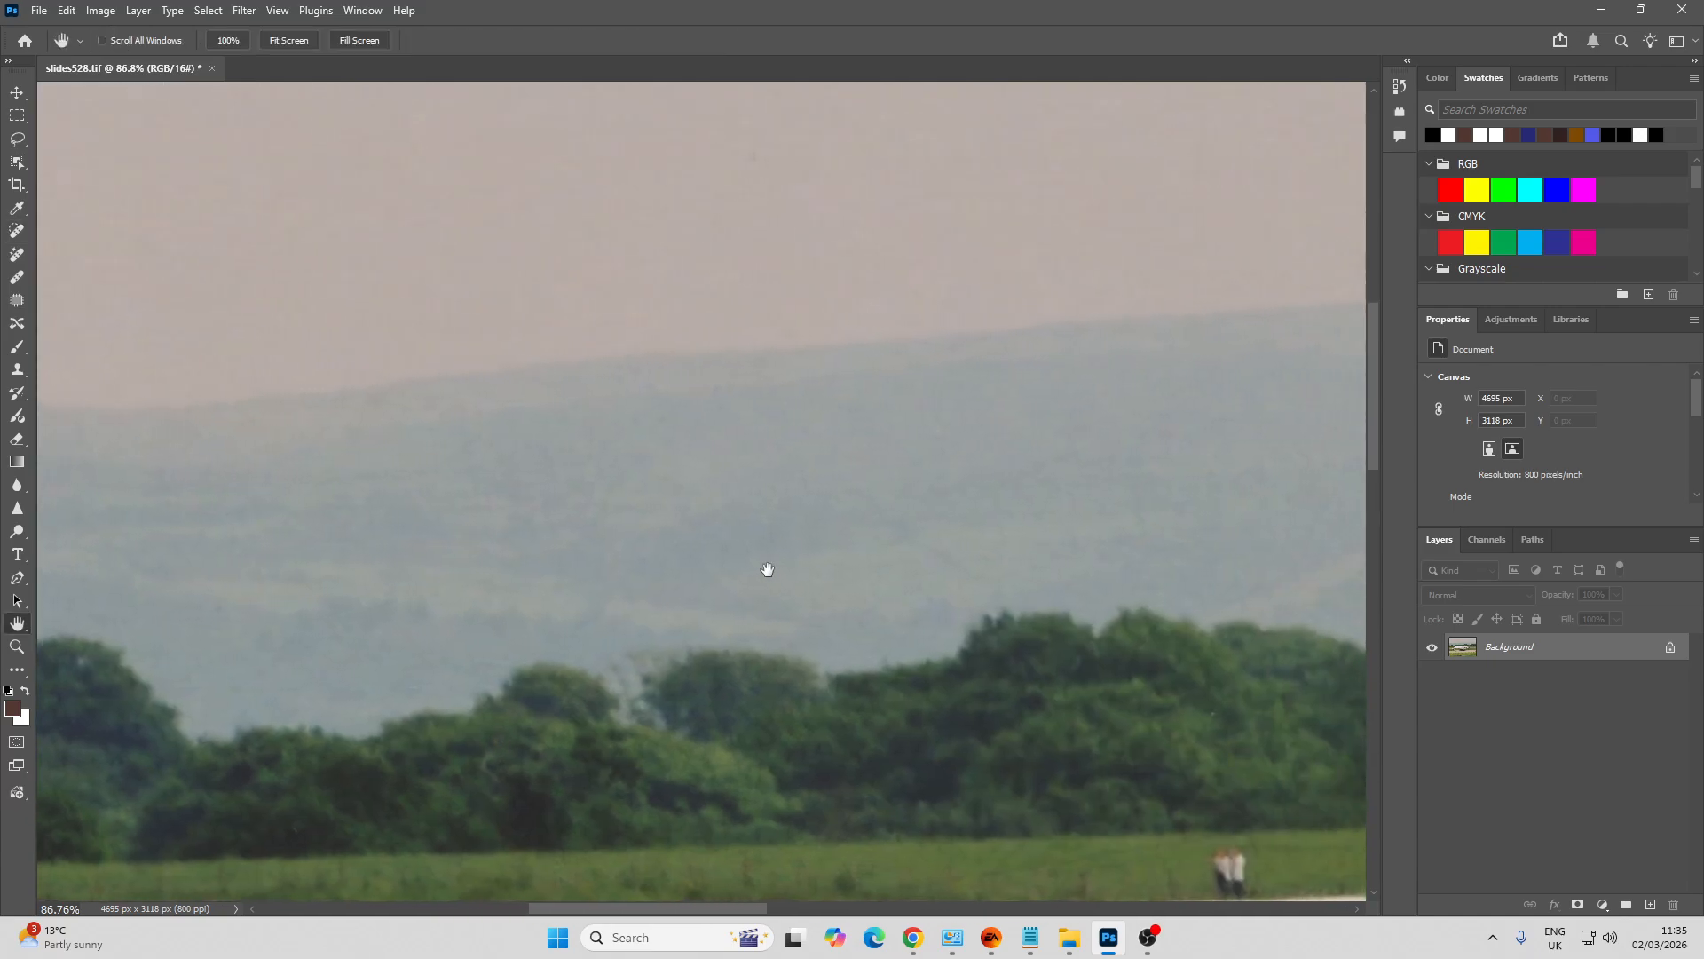
left_click_drag(848, 541, 536, 468)
left_click_drag(605, 634, 621, 556)
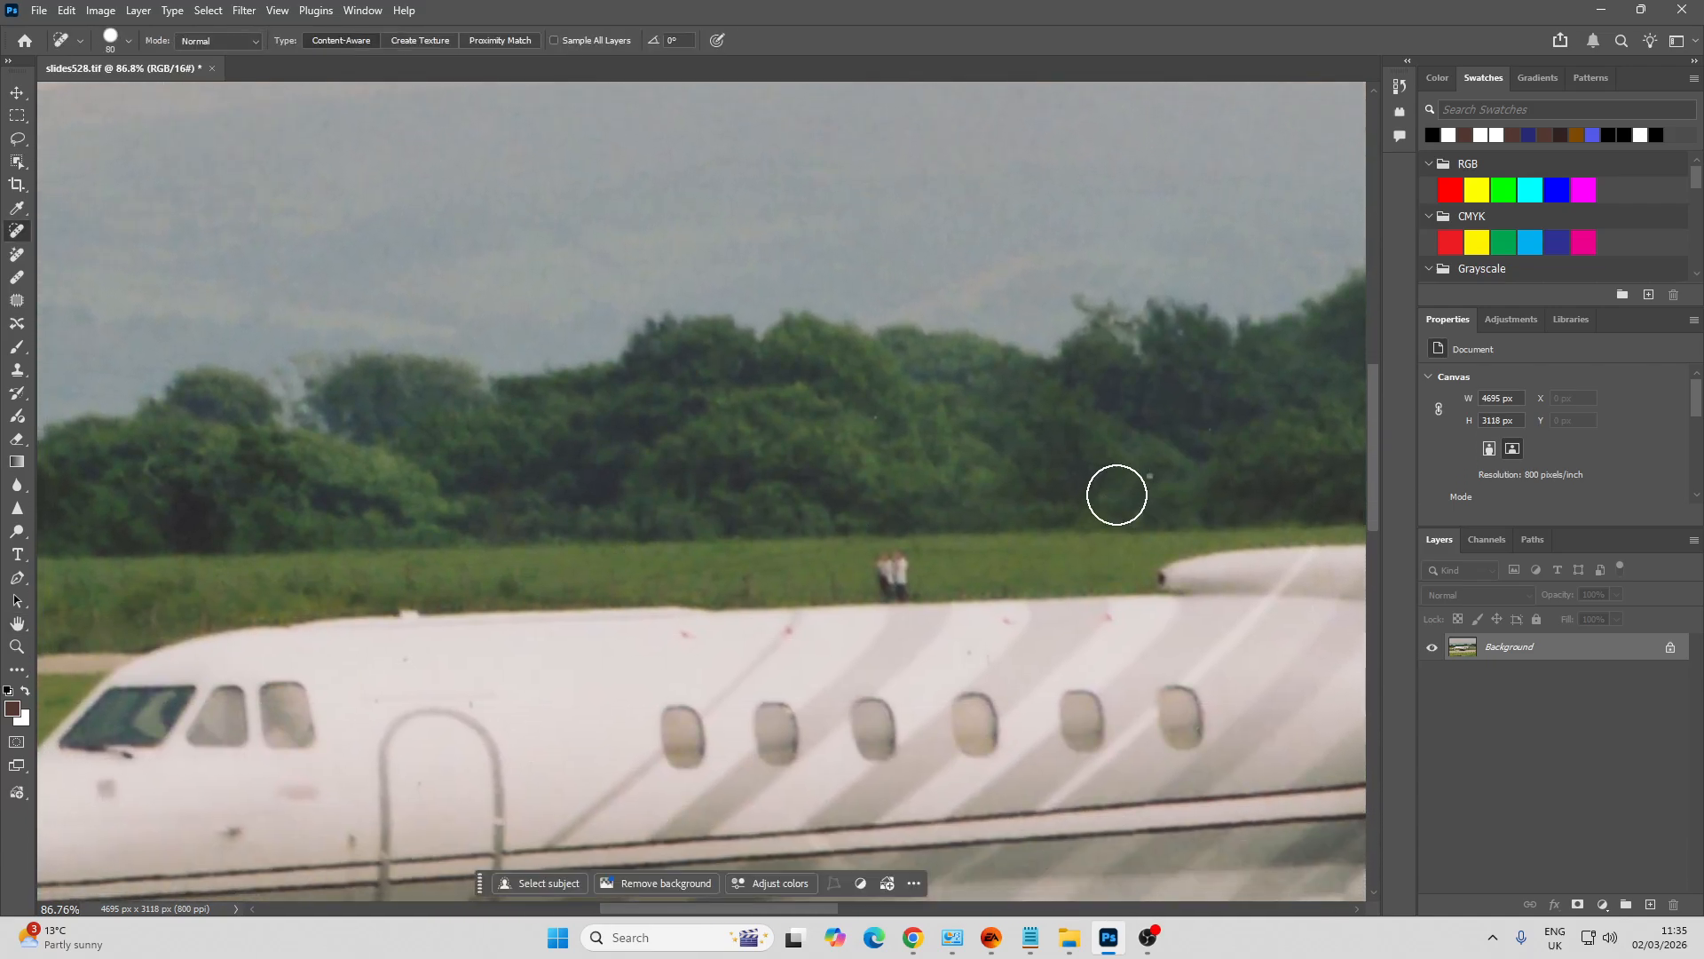
key("space")
left_click_drag(502, 498, 582, 396)
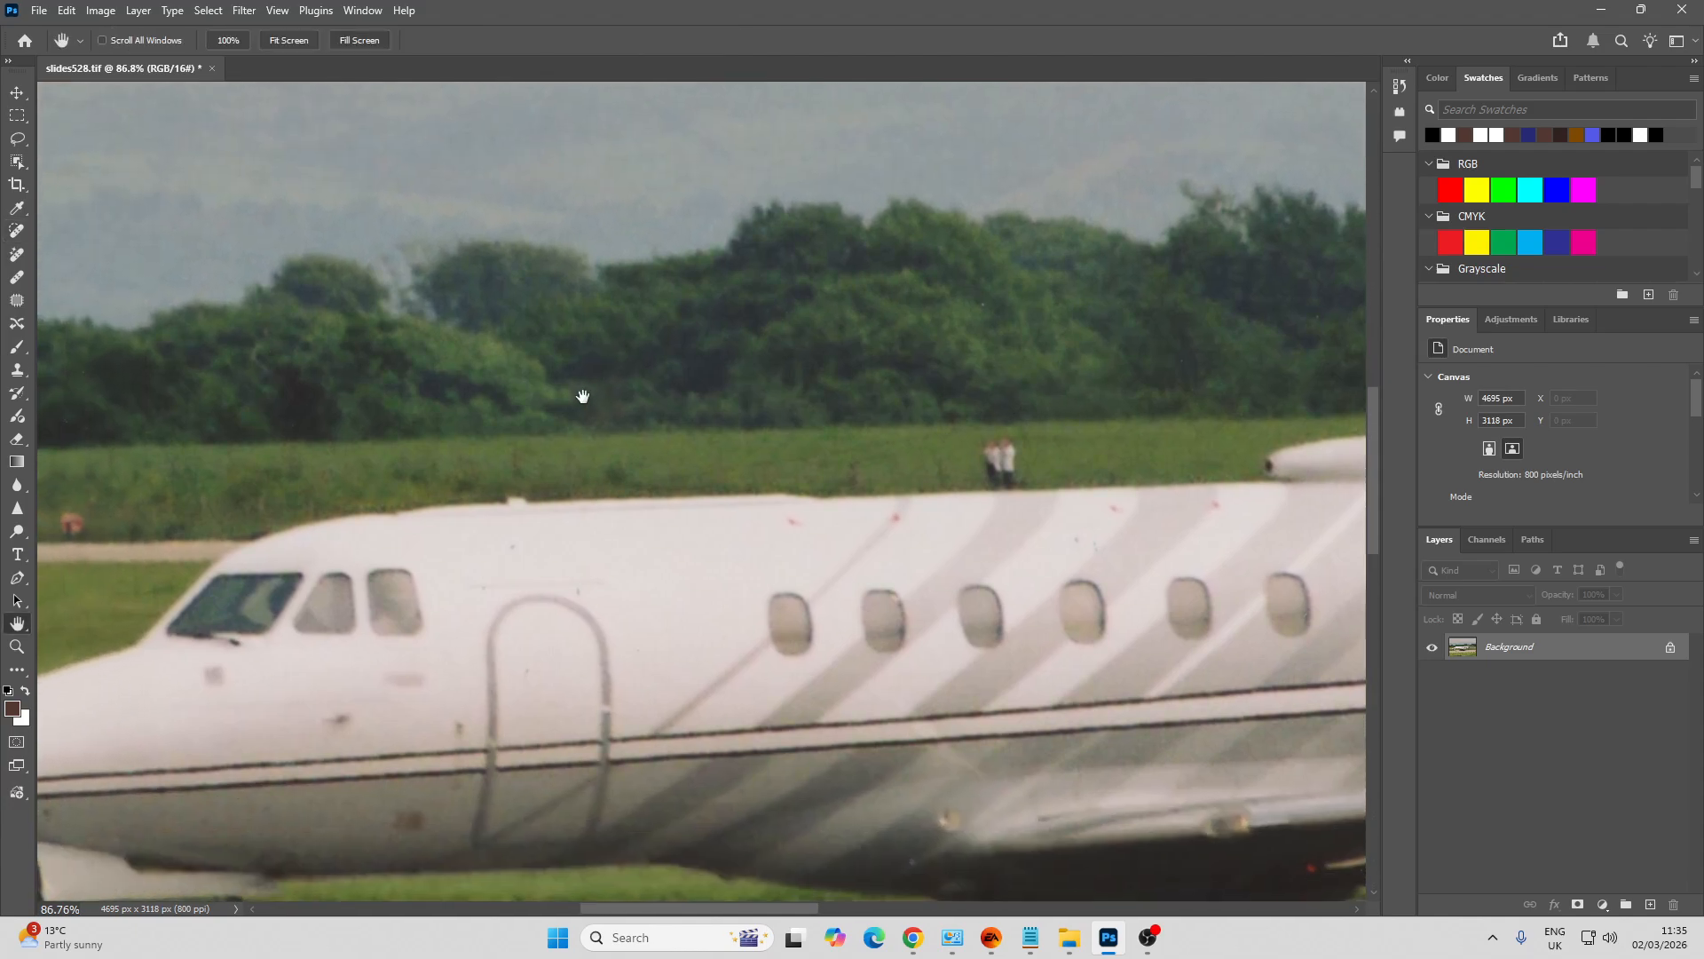
left_click_drag(411, 567, 551, 320)
left_click_drag(951, 620, 556, 475)
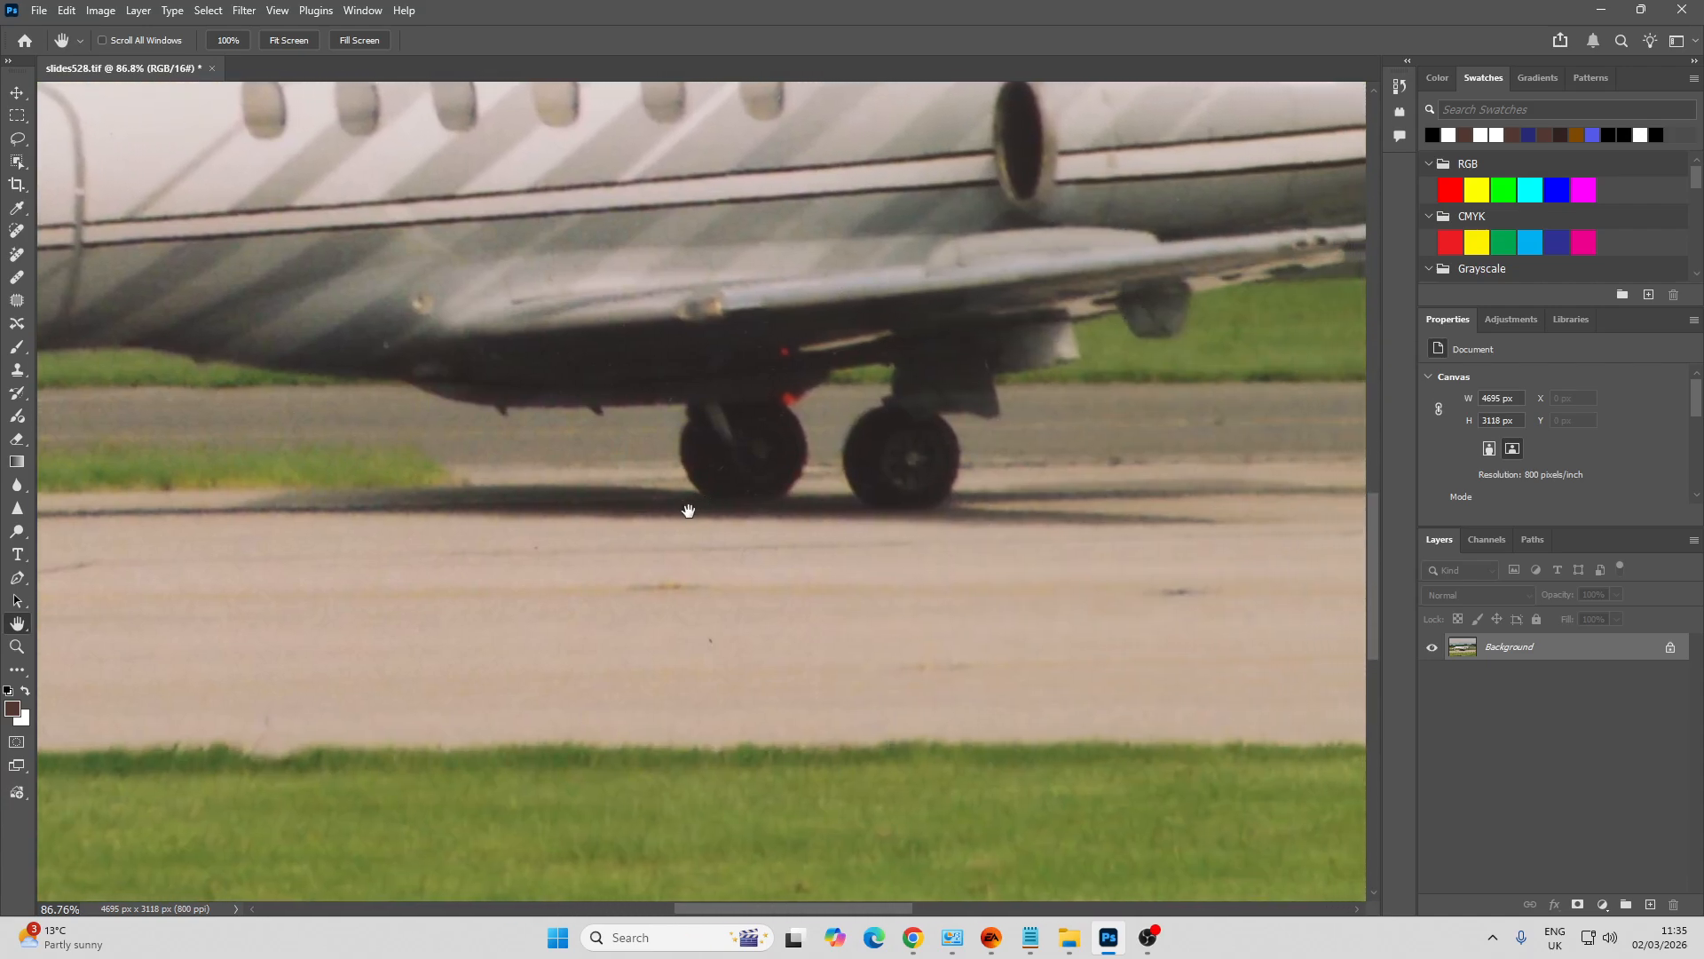
left_click_drag(689, 511, 634, 587)
Duplicate the Background layer, hide the original, and open the copy in the edit view of the Skylum Software filter
key("z")
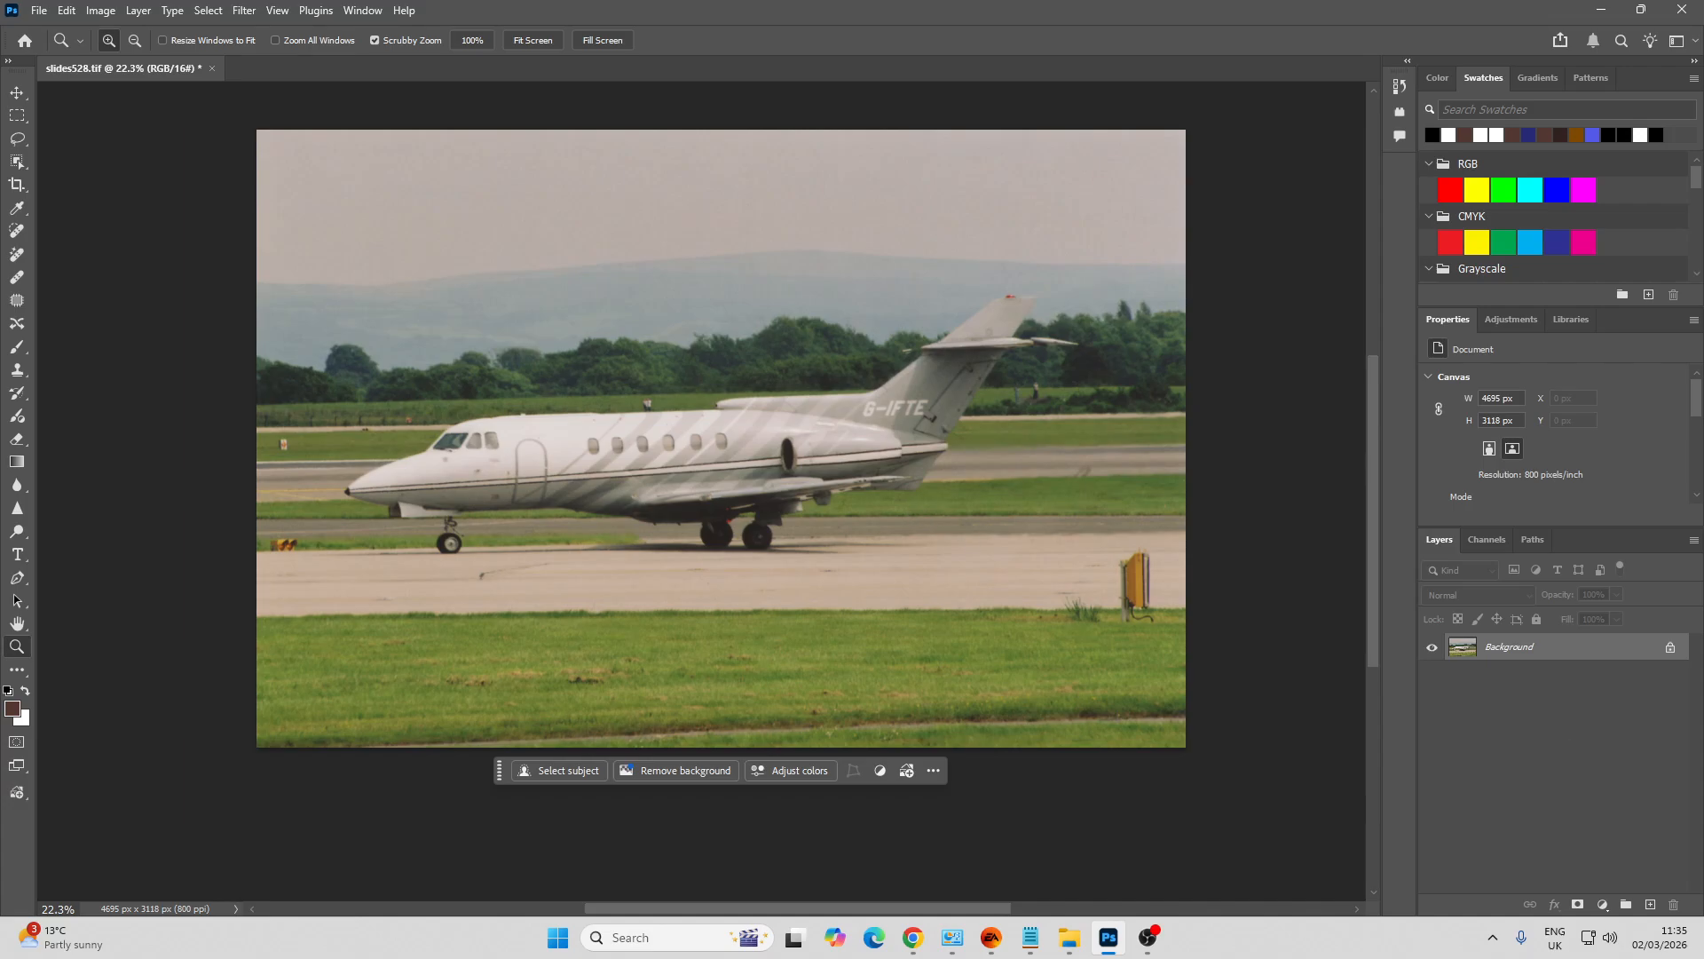
left_click_drag(1515, 646, 1648, 905)
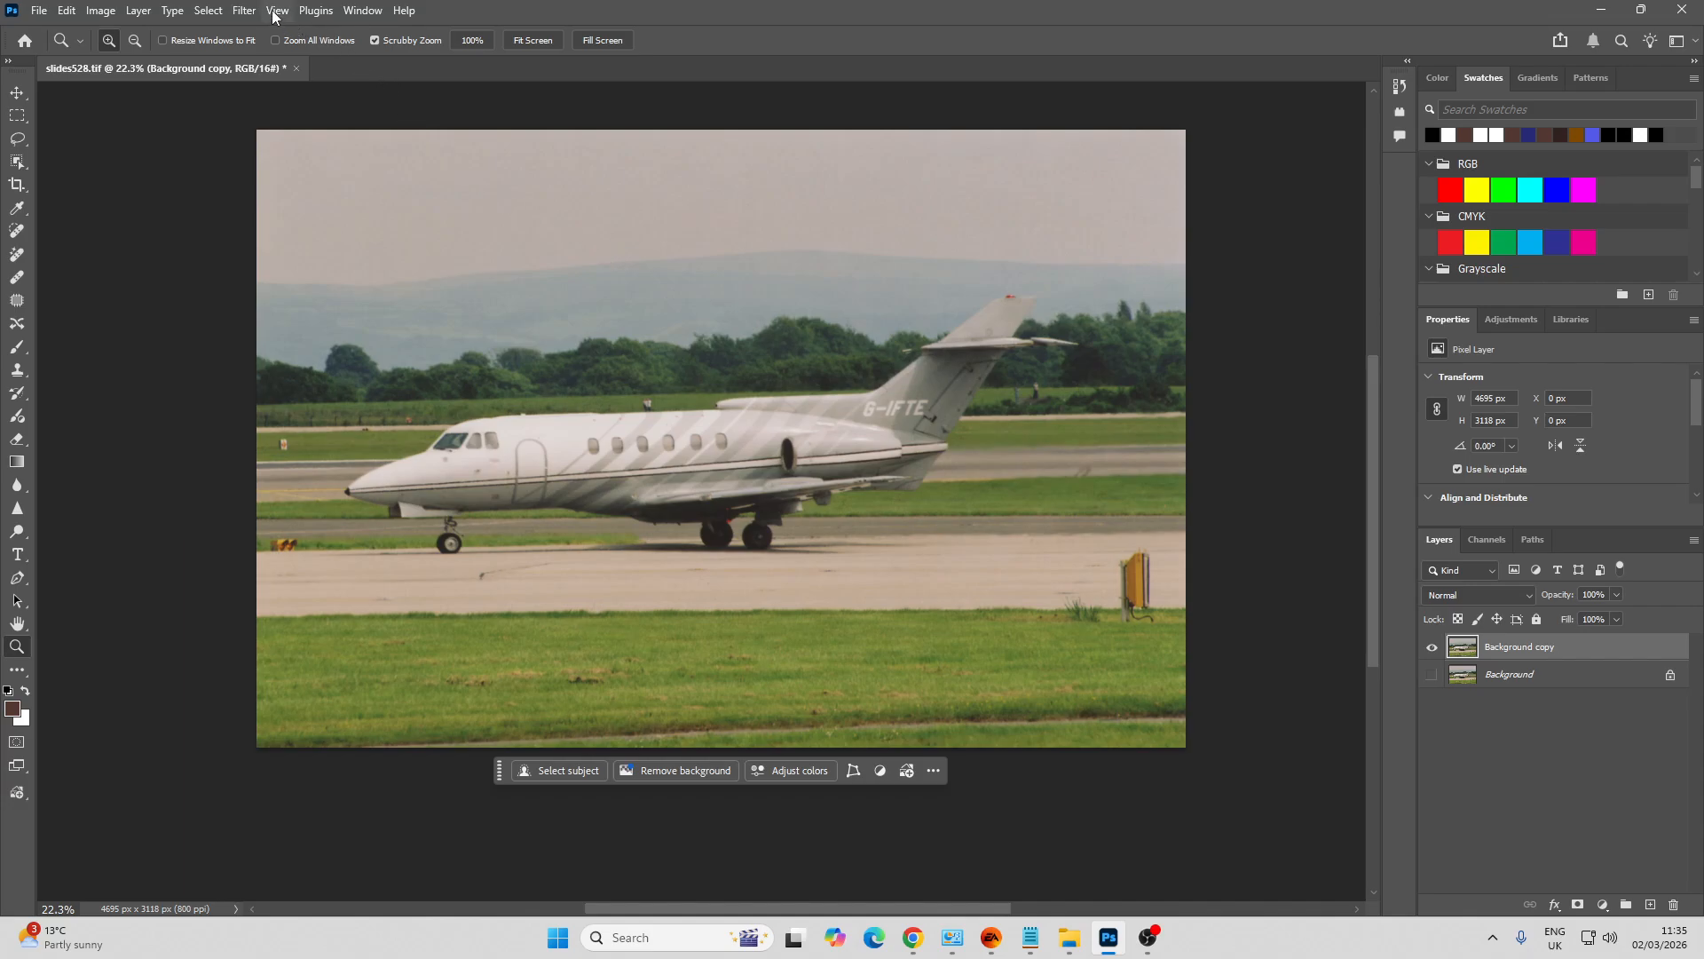
left_click(244, 11)
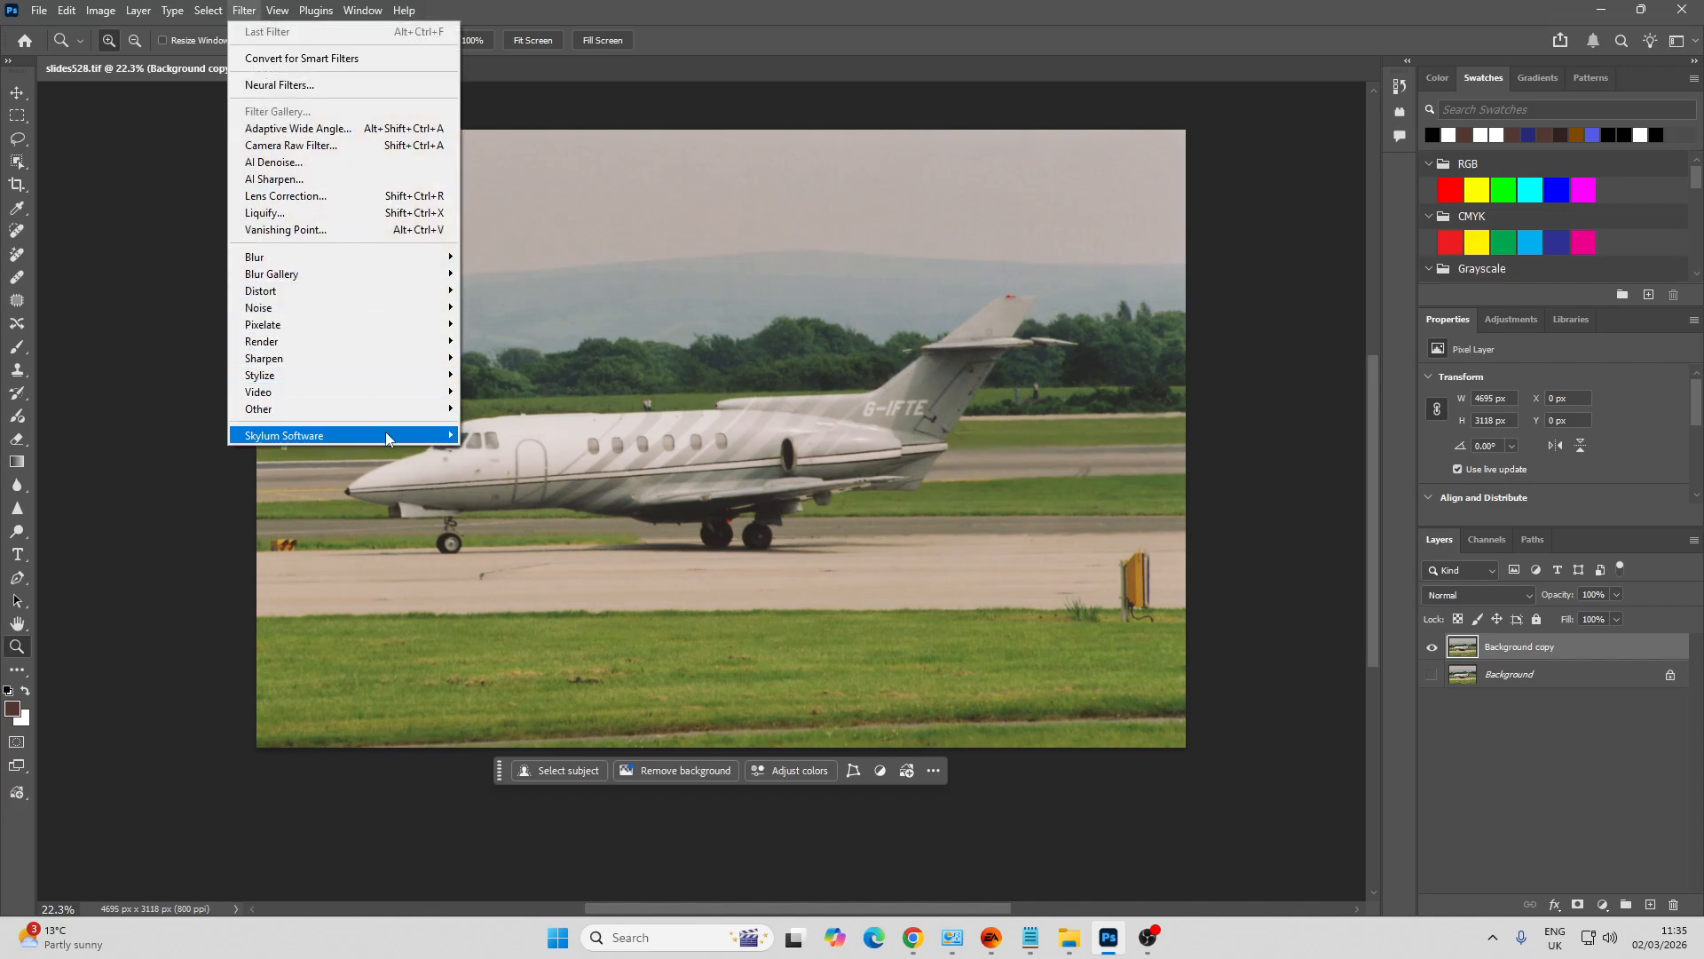
mouse_move(386, 434)
left_click(472, 432)
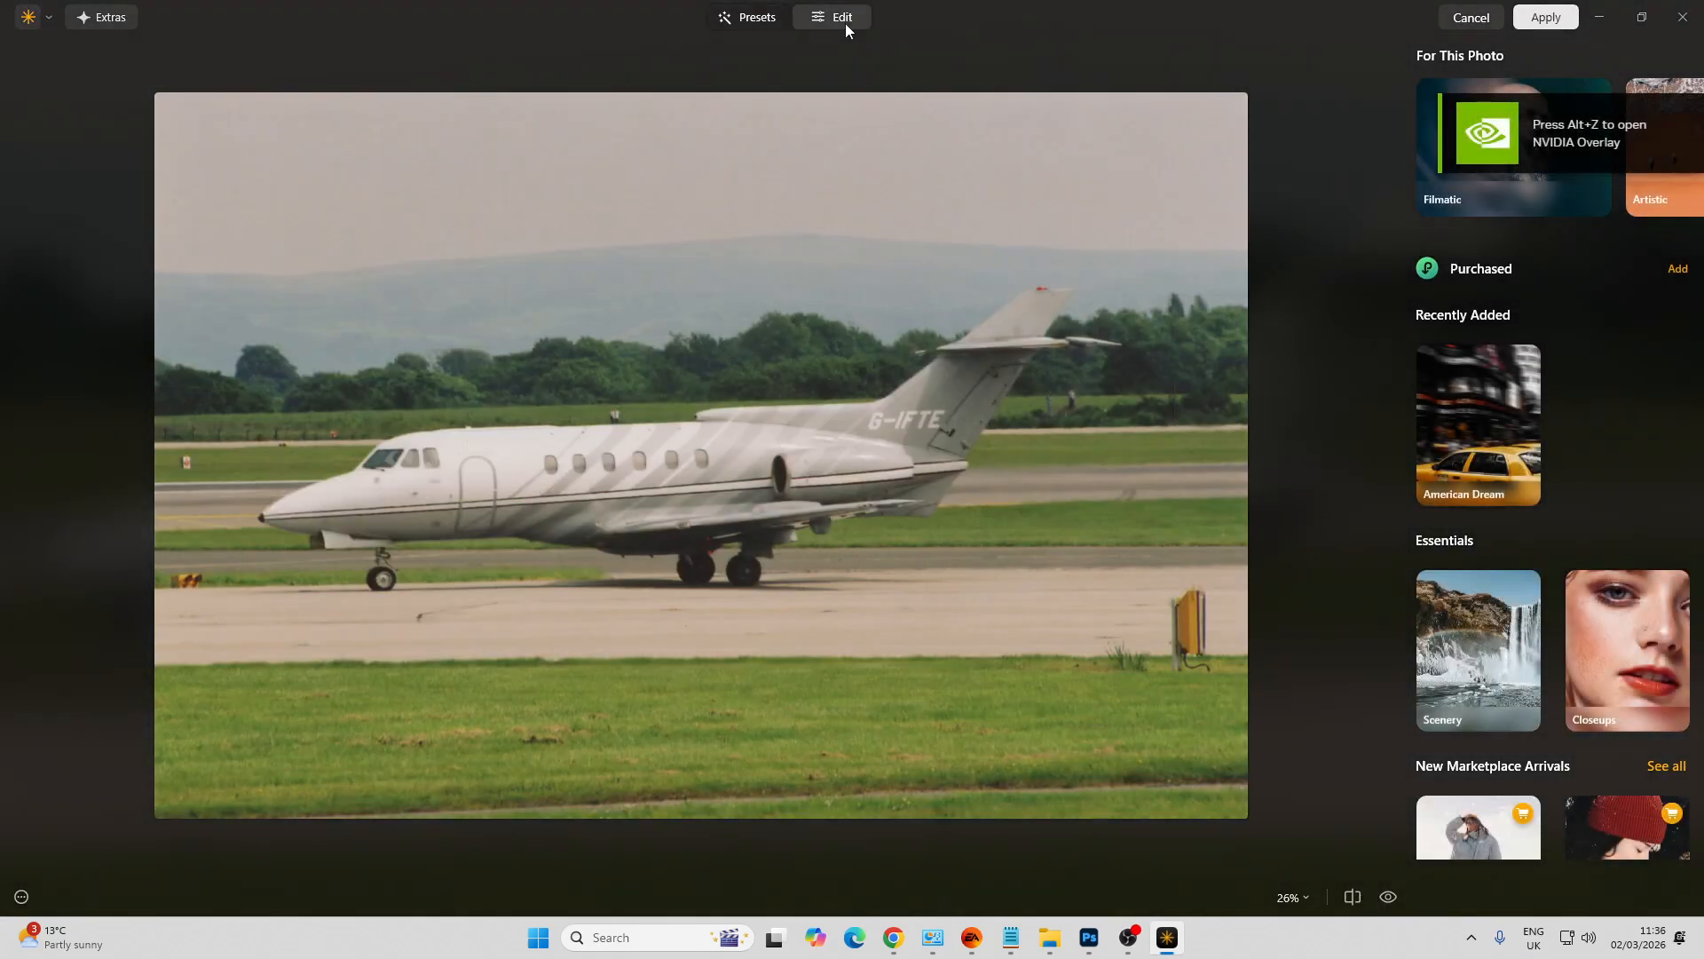
left_click(845, 24)
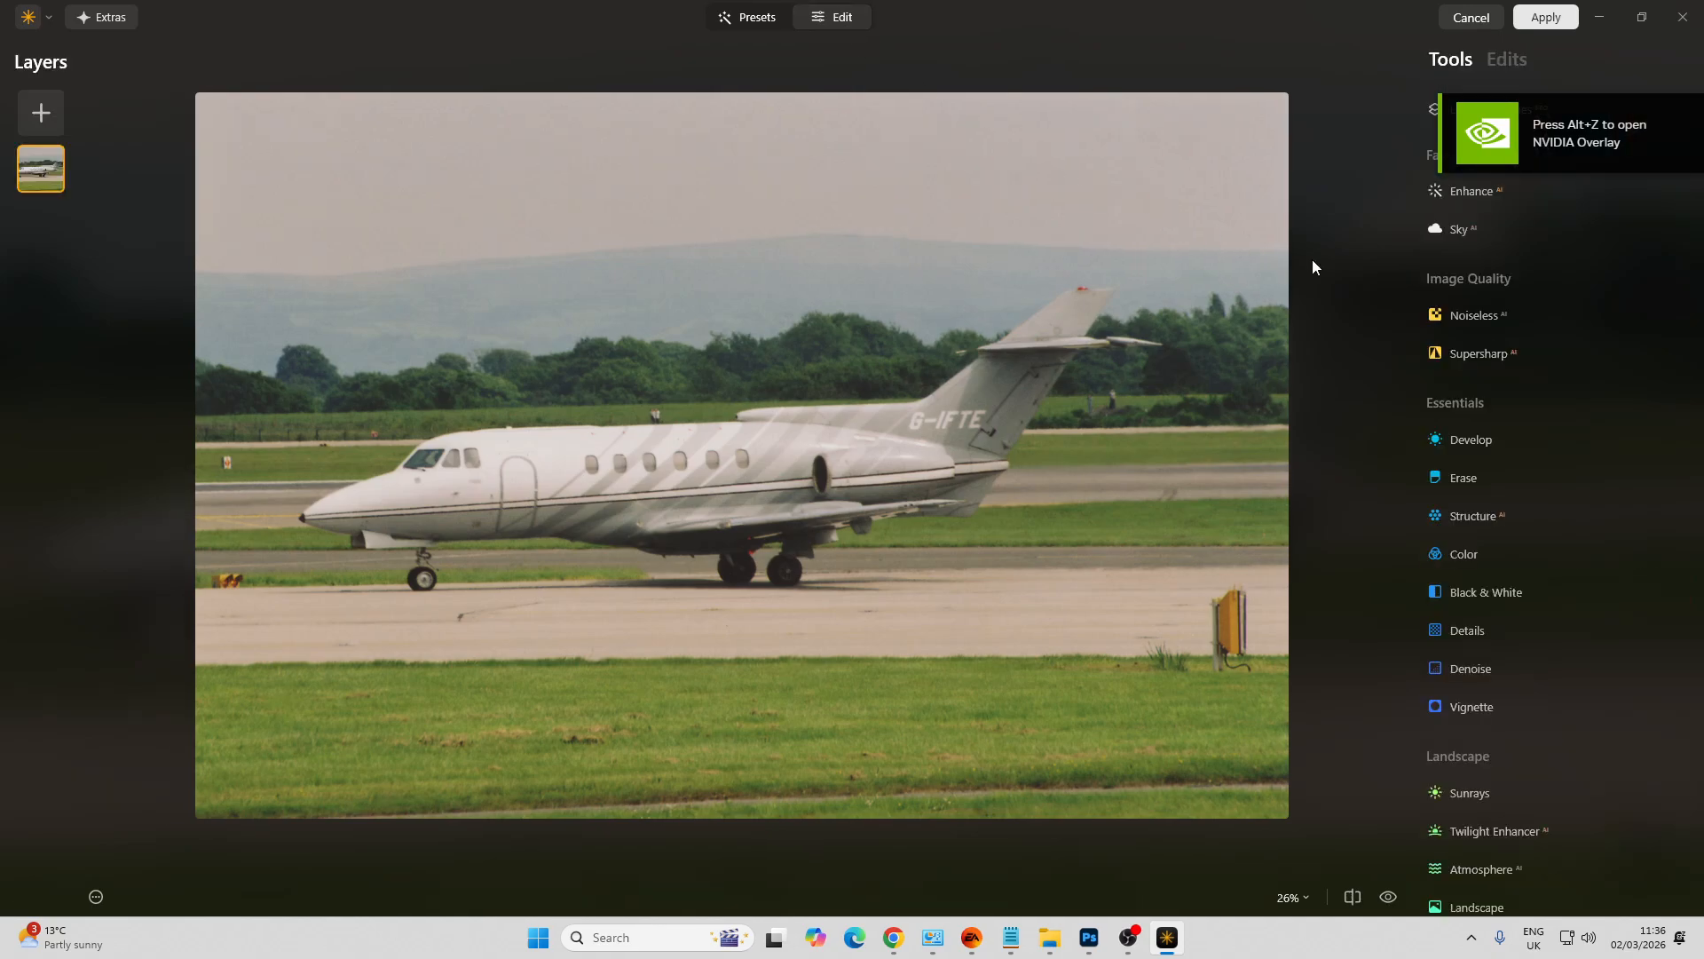
Apply Enhance AI to the photo with Accent at 37 and Sky Enhancer at 22
left_click(1501, 191)
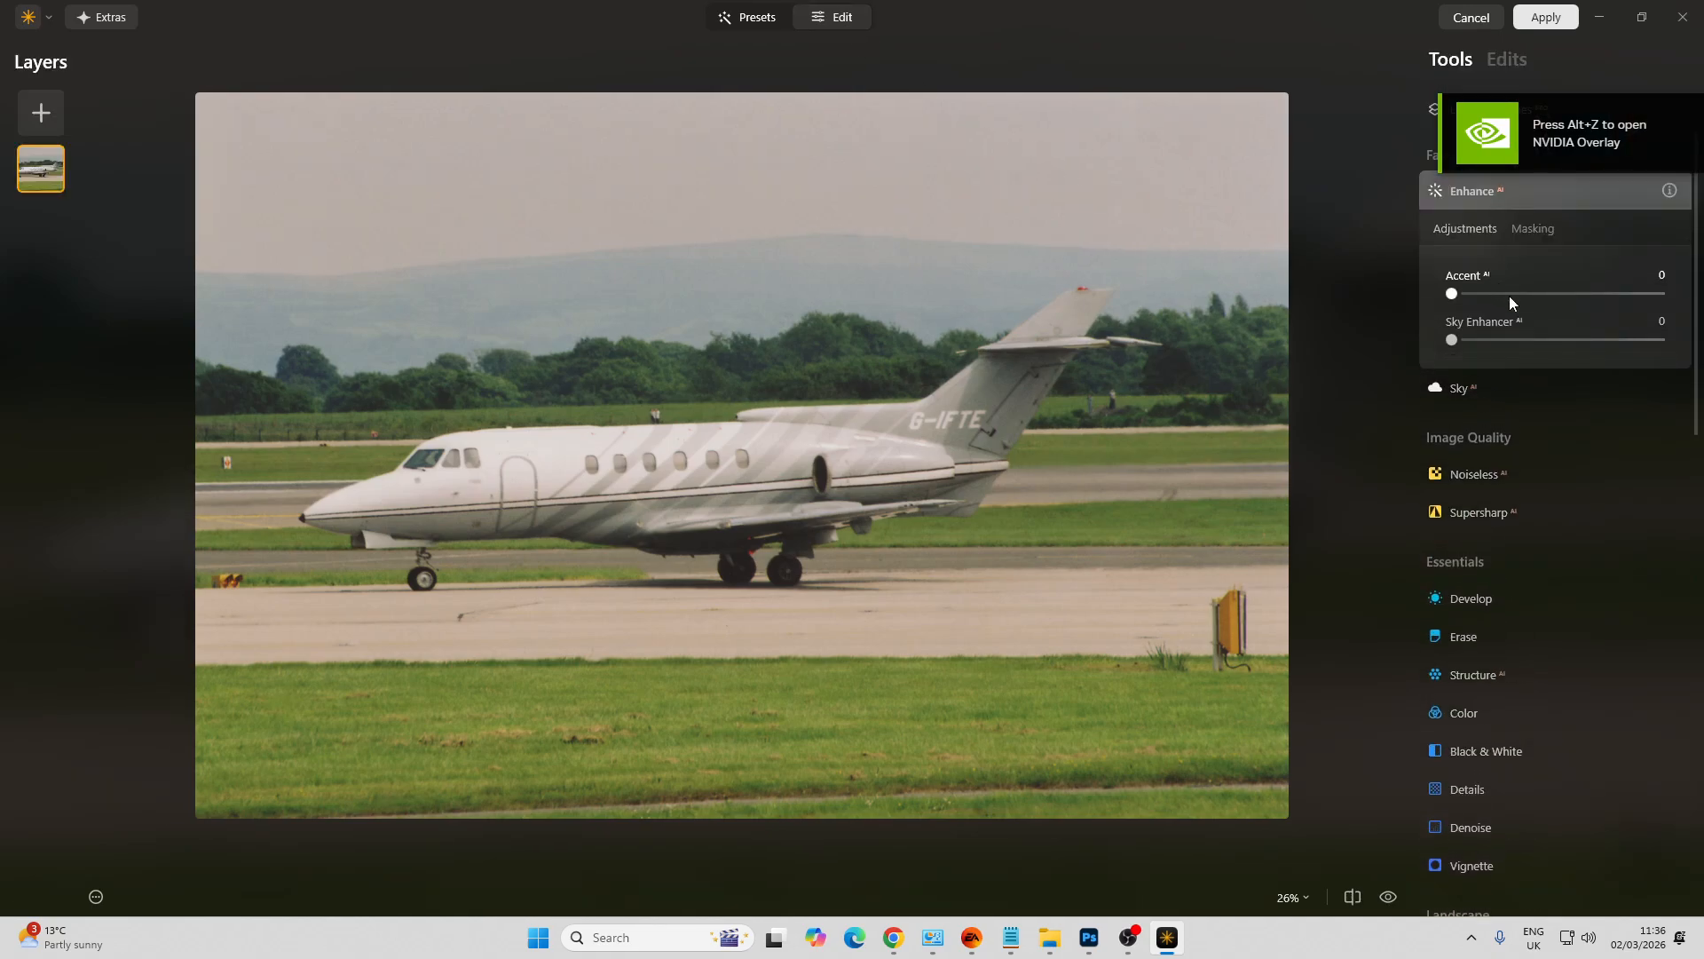
left_click_drag(1510, 295, 1533, 302)
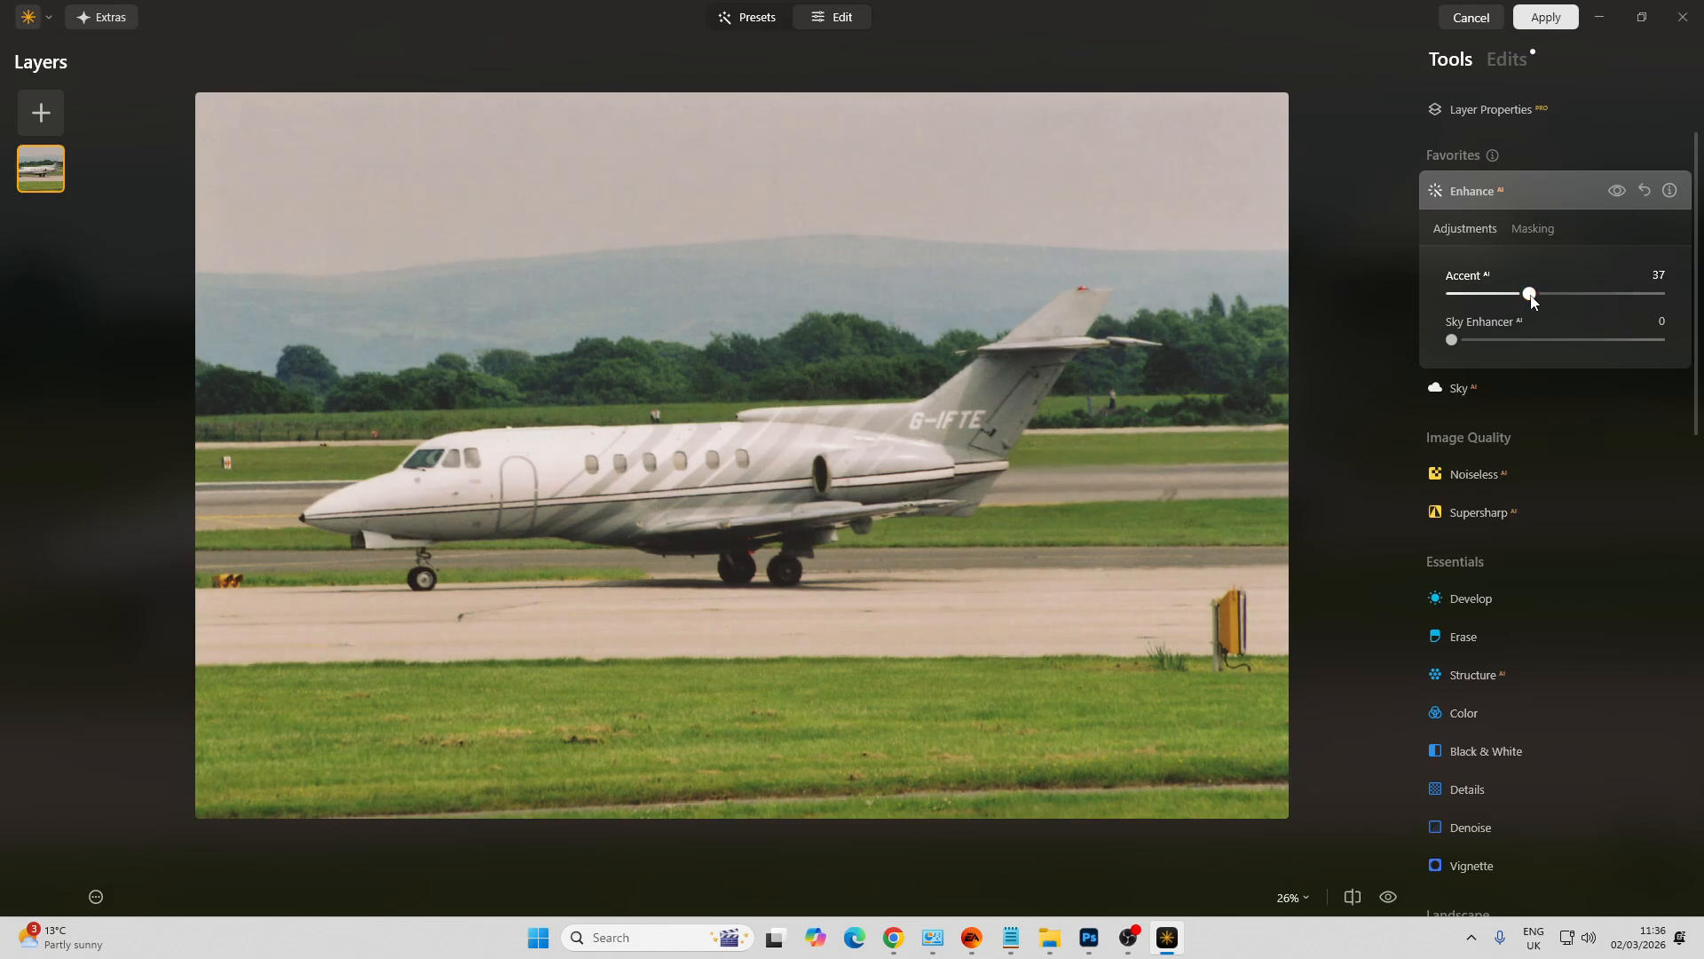
left_click(1498, 339)
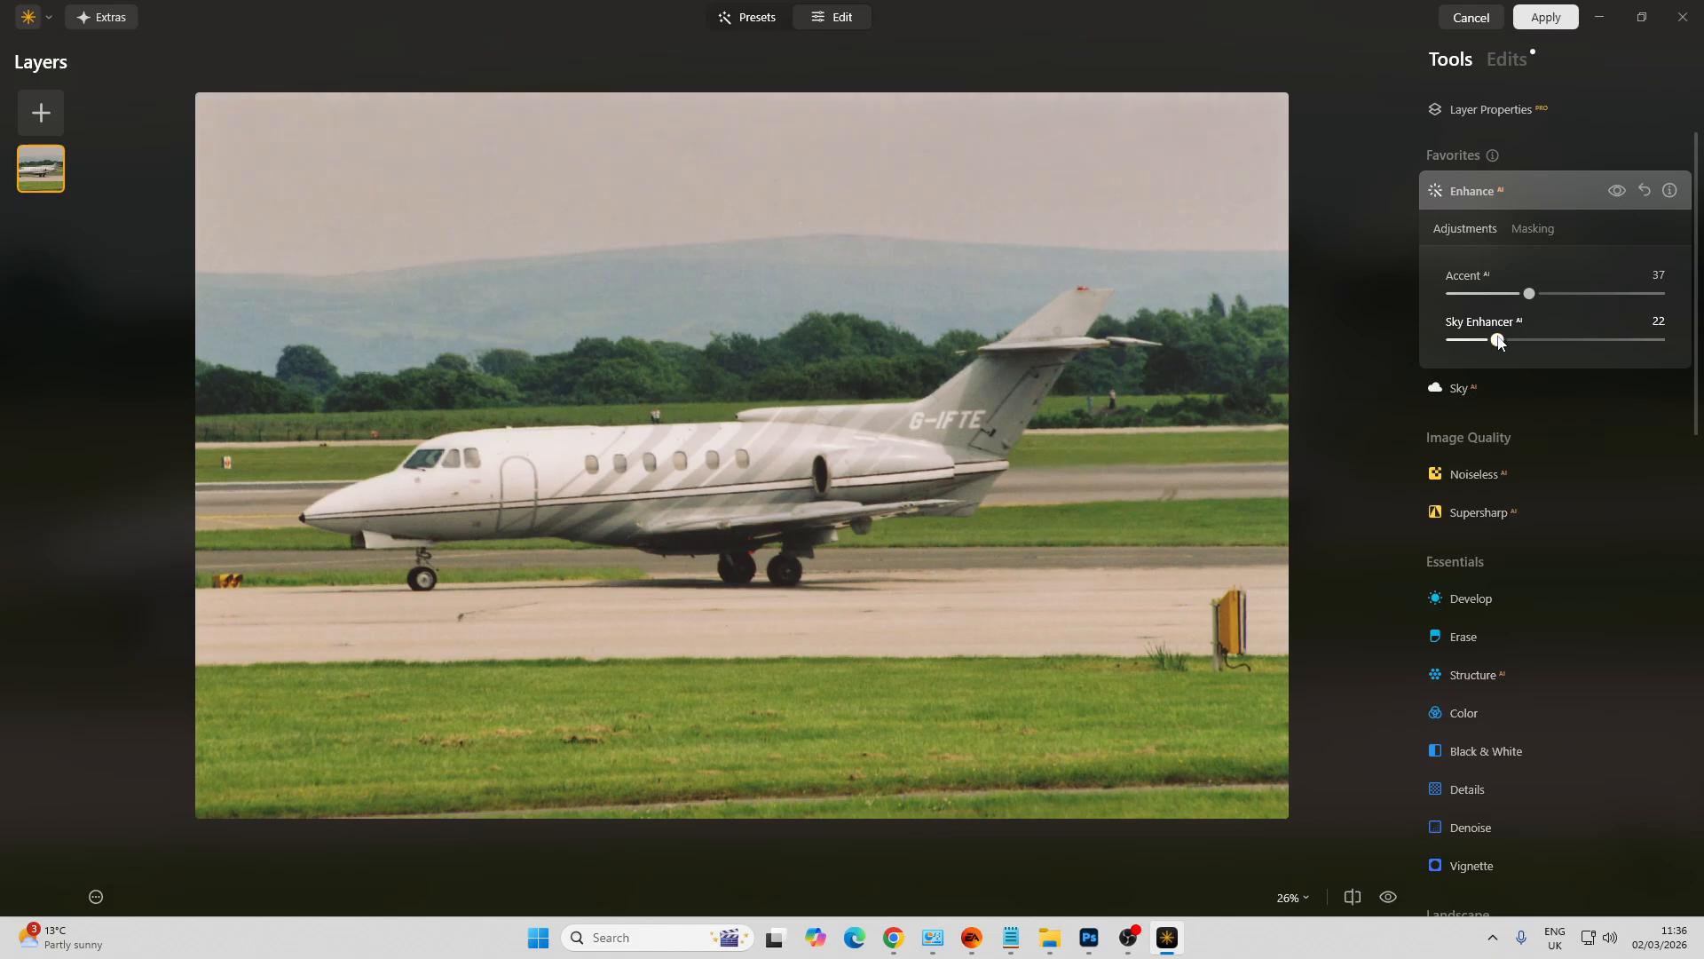
Denoise the photo with Noiseless at the Middle level and check the fuselage up close
left_click(1459, 480)
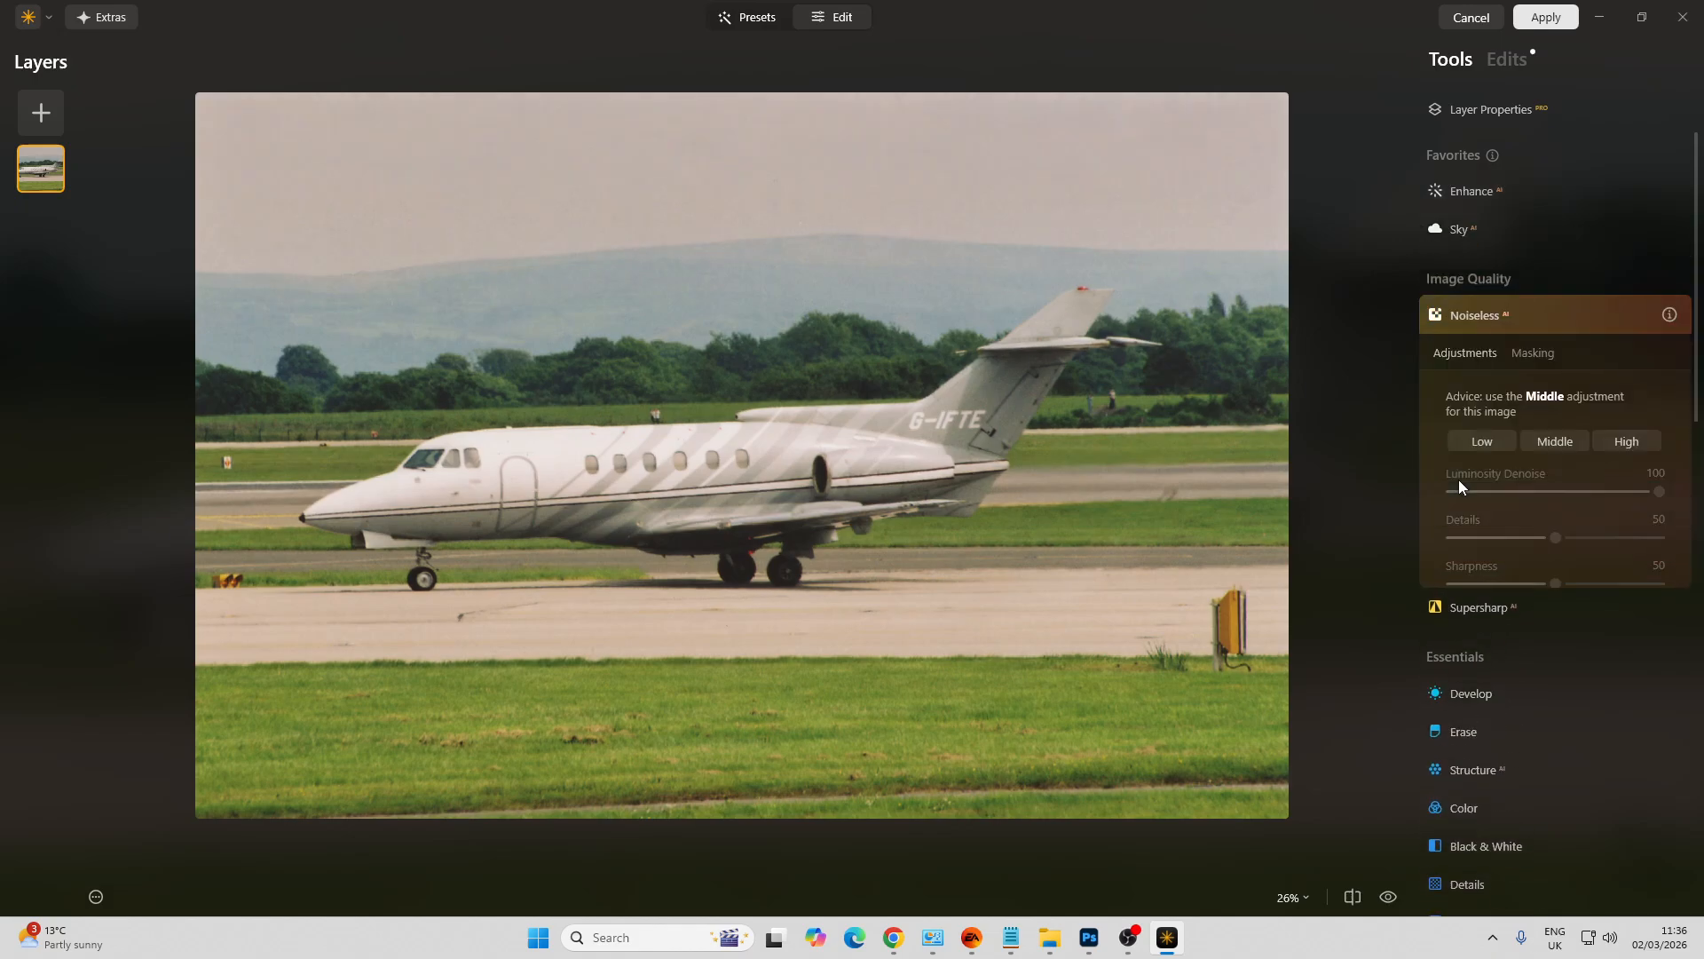
left_click(1563, 441)
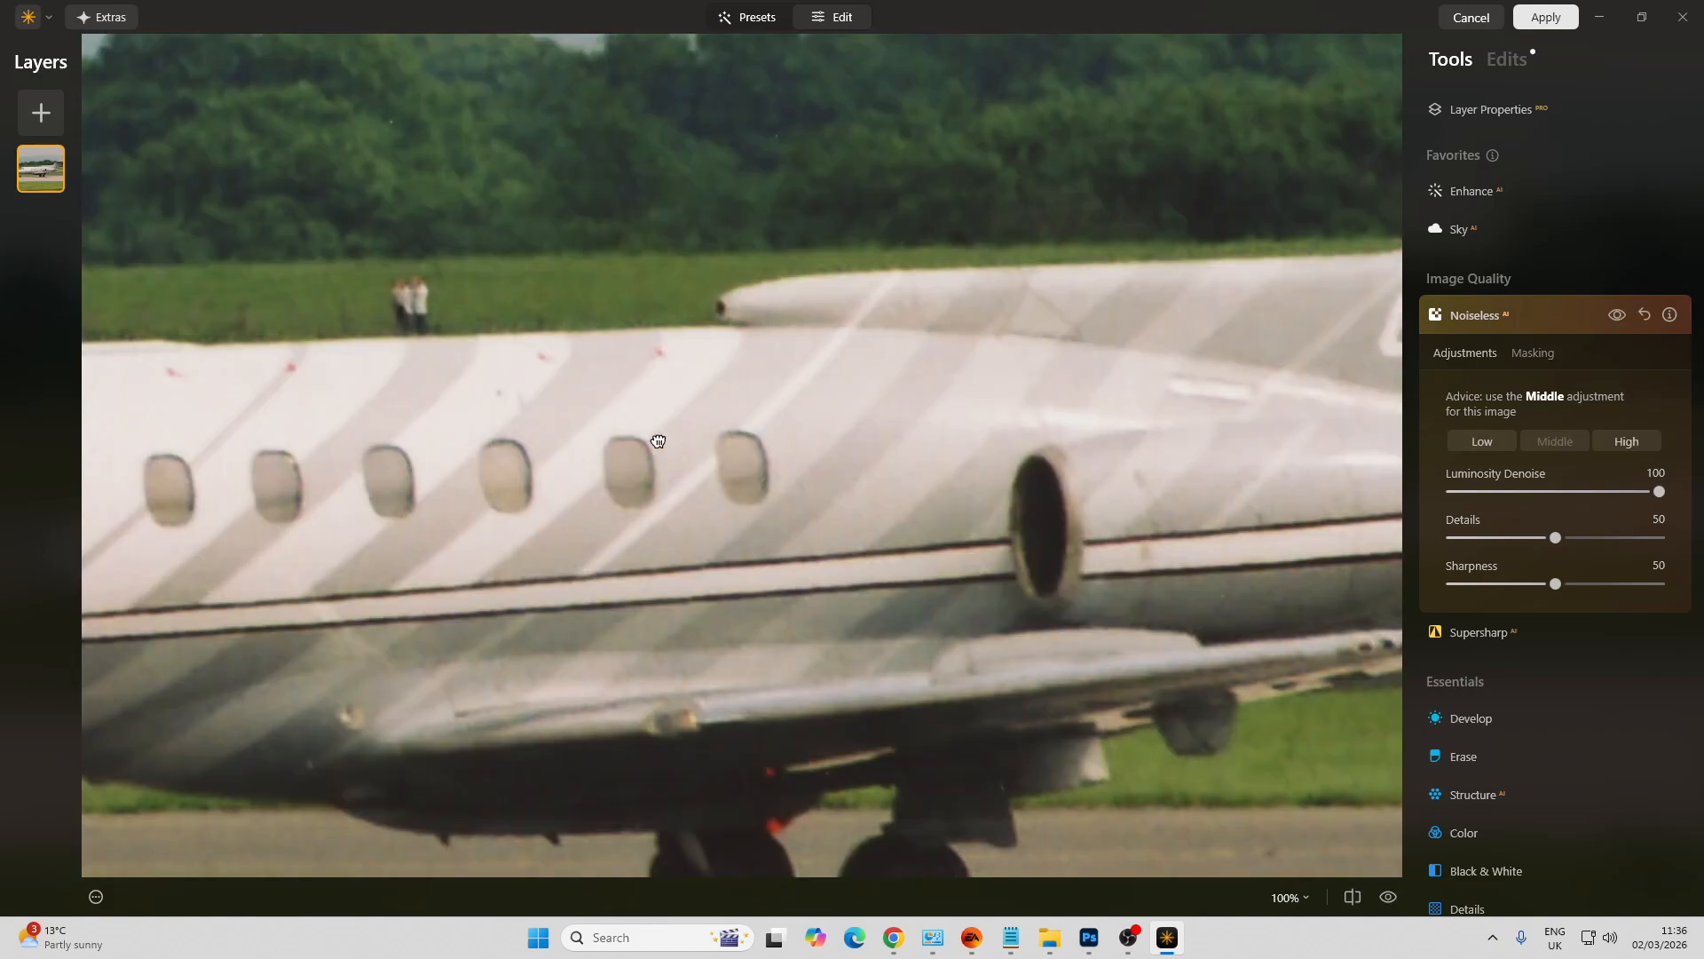
double_click(658, 442)
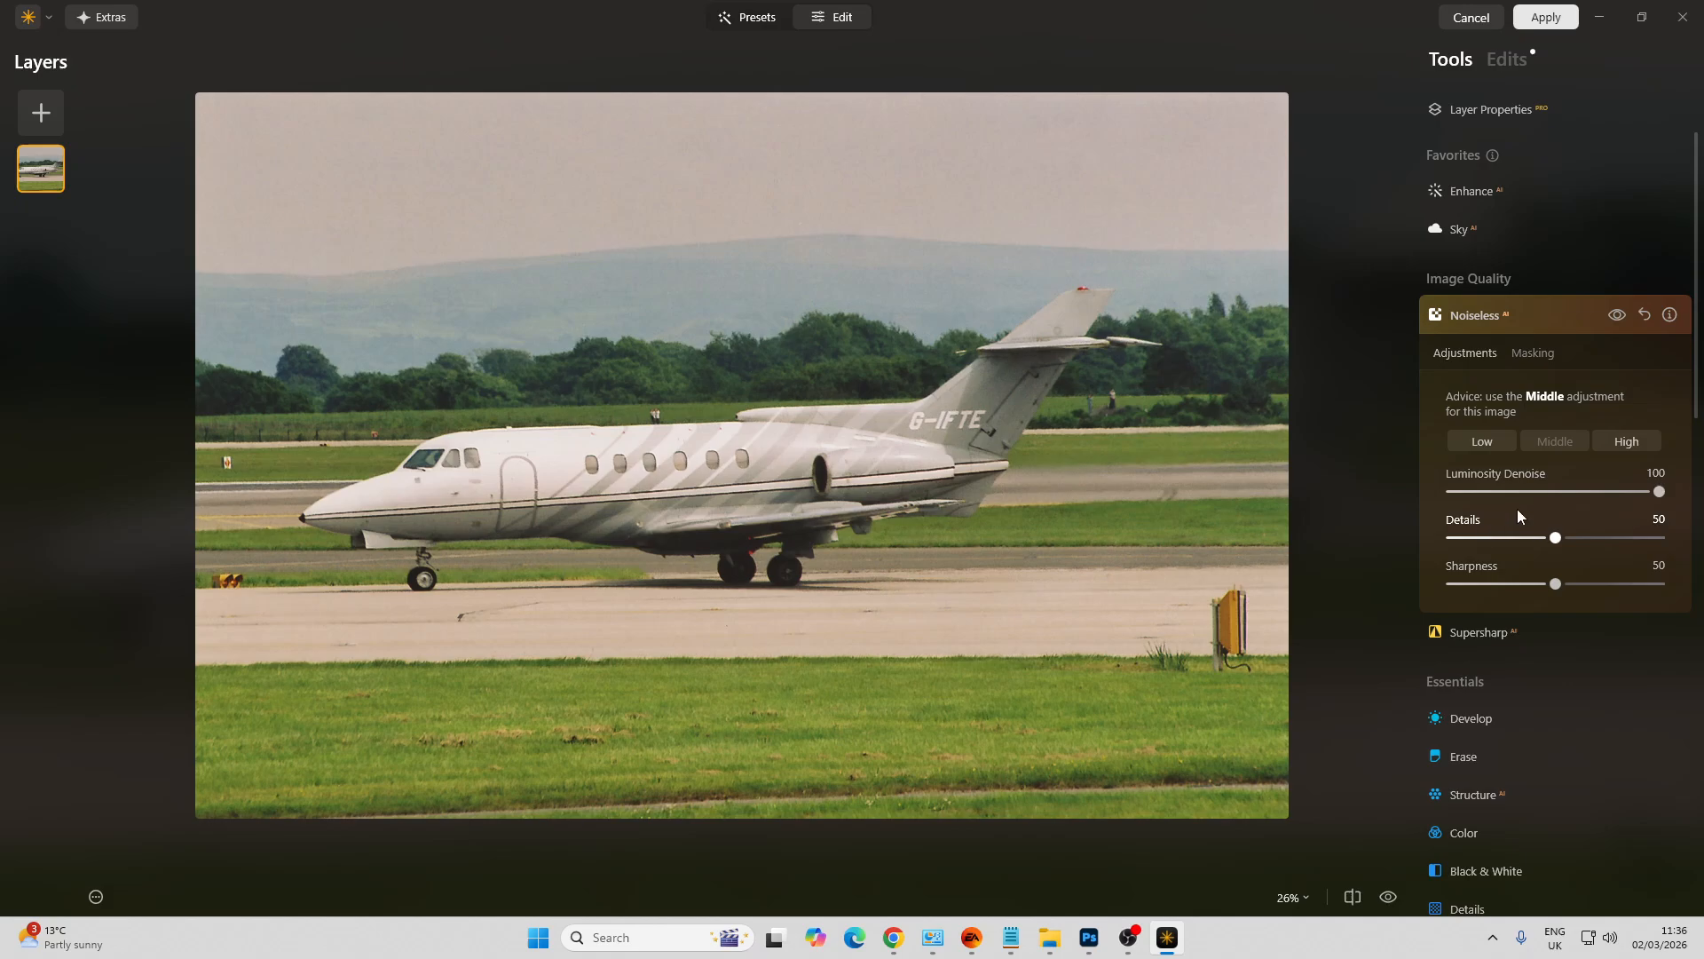
Auto-adjust the photo in Develop and remove its dust spots automatically with Erase
scroll(1516, 509, "down", 1)
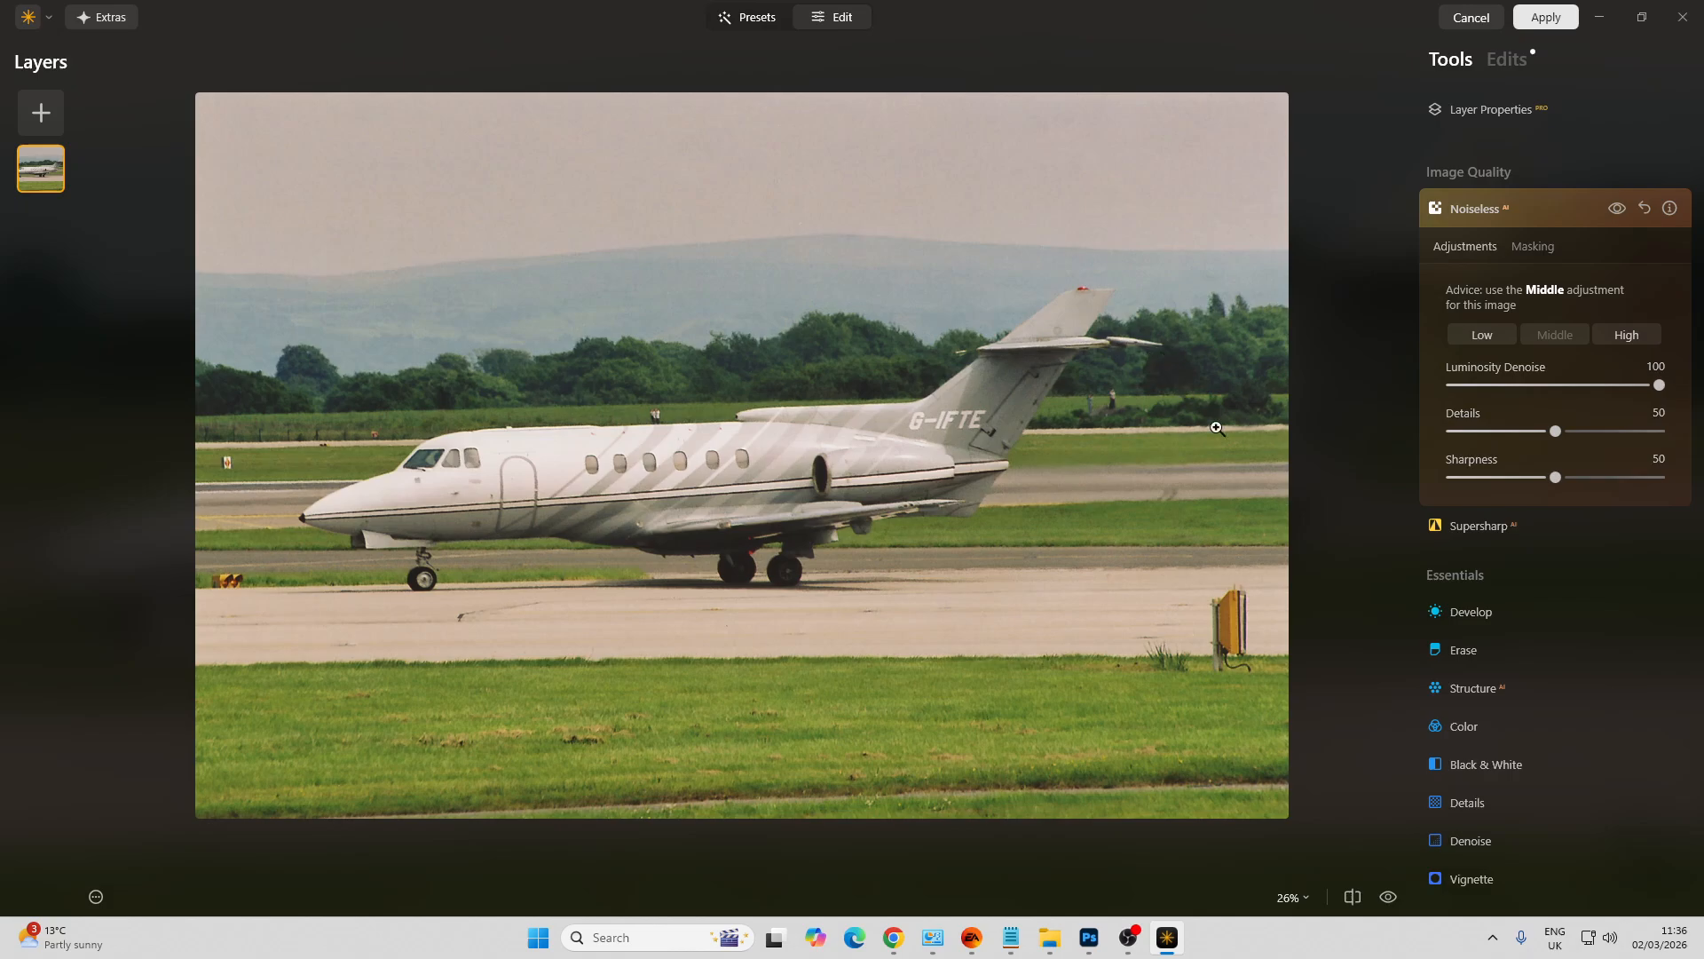
left_click(1465, 611)
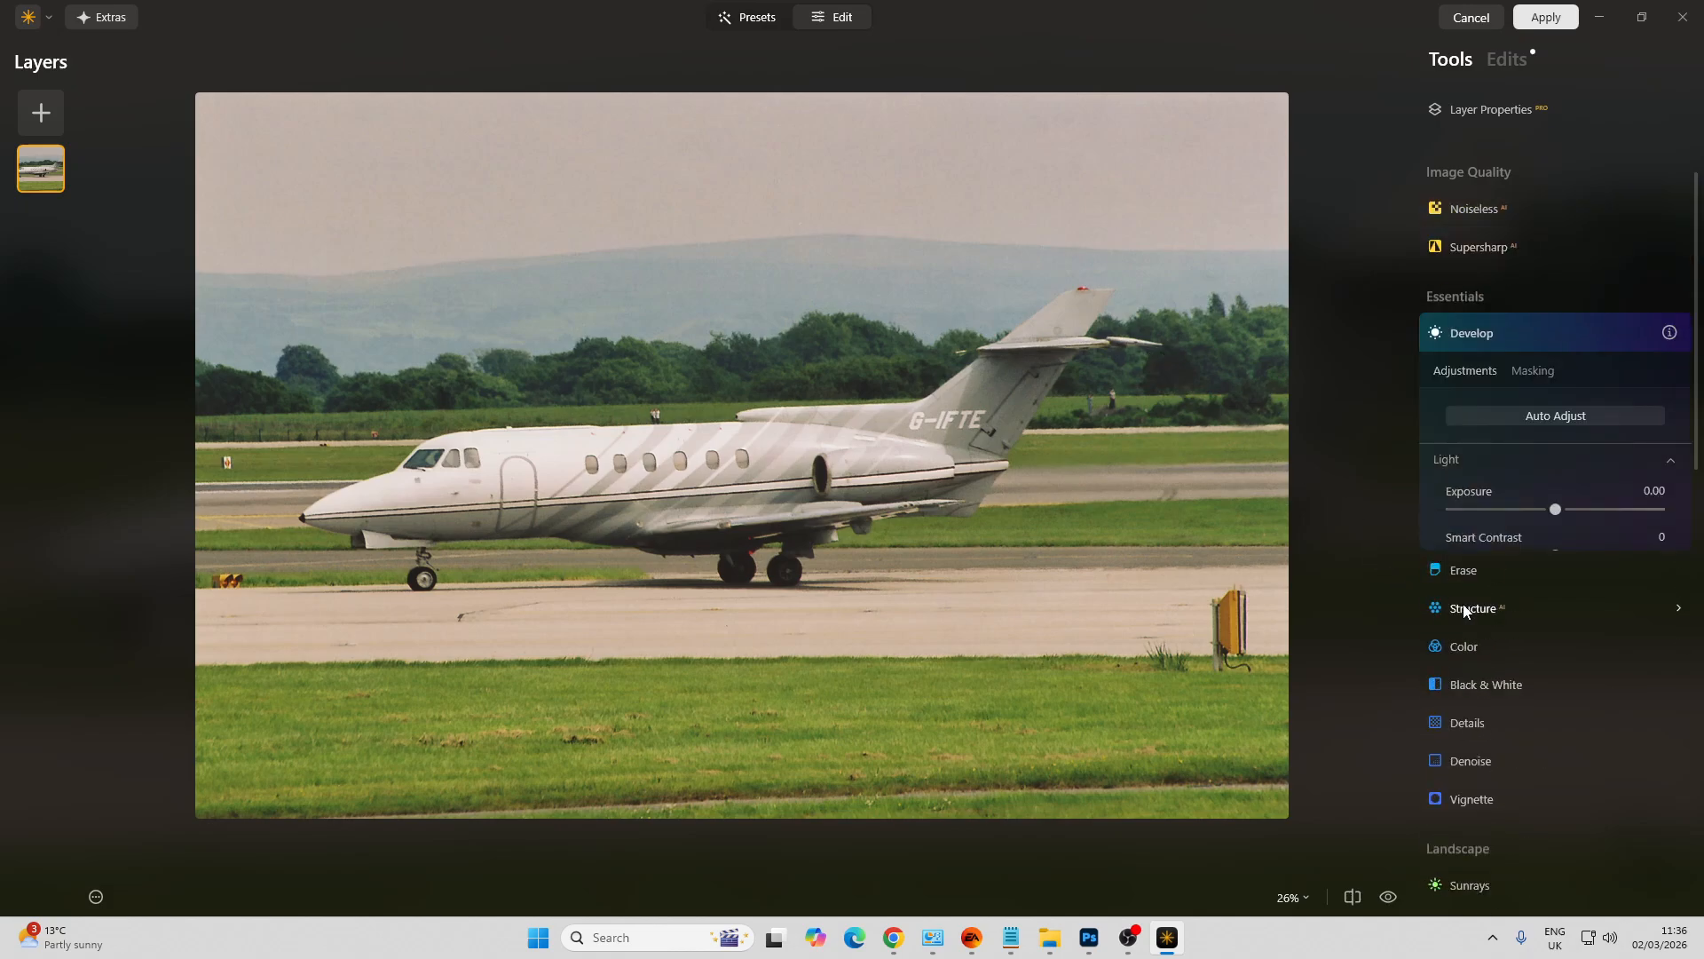
left_click(1538, 411)
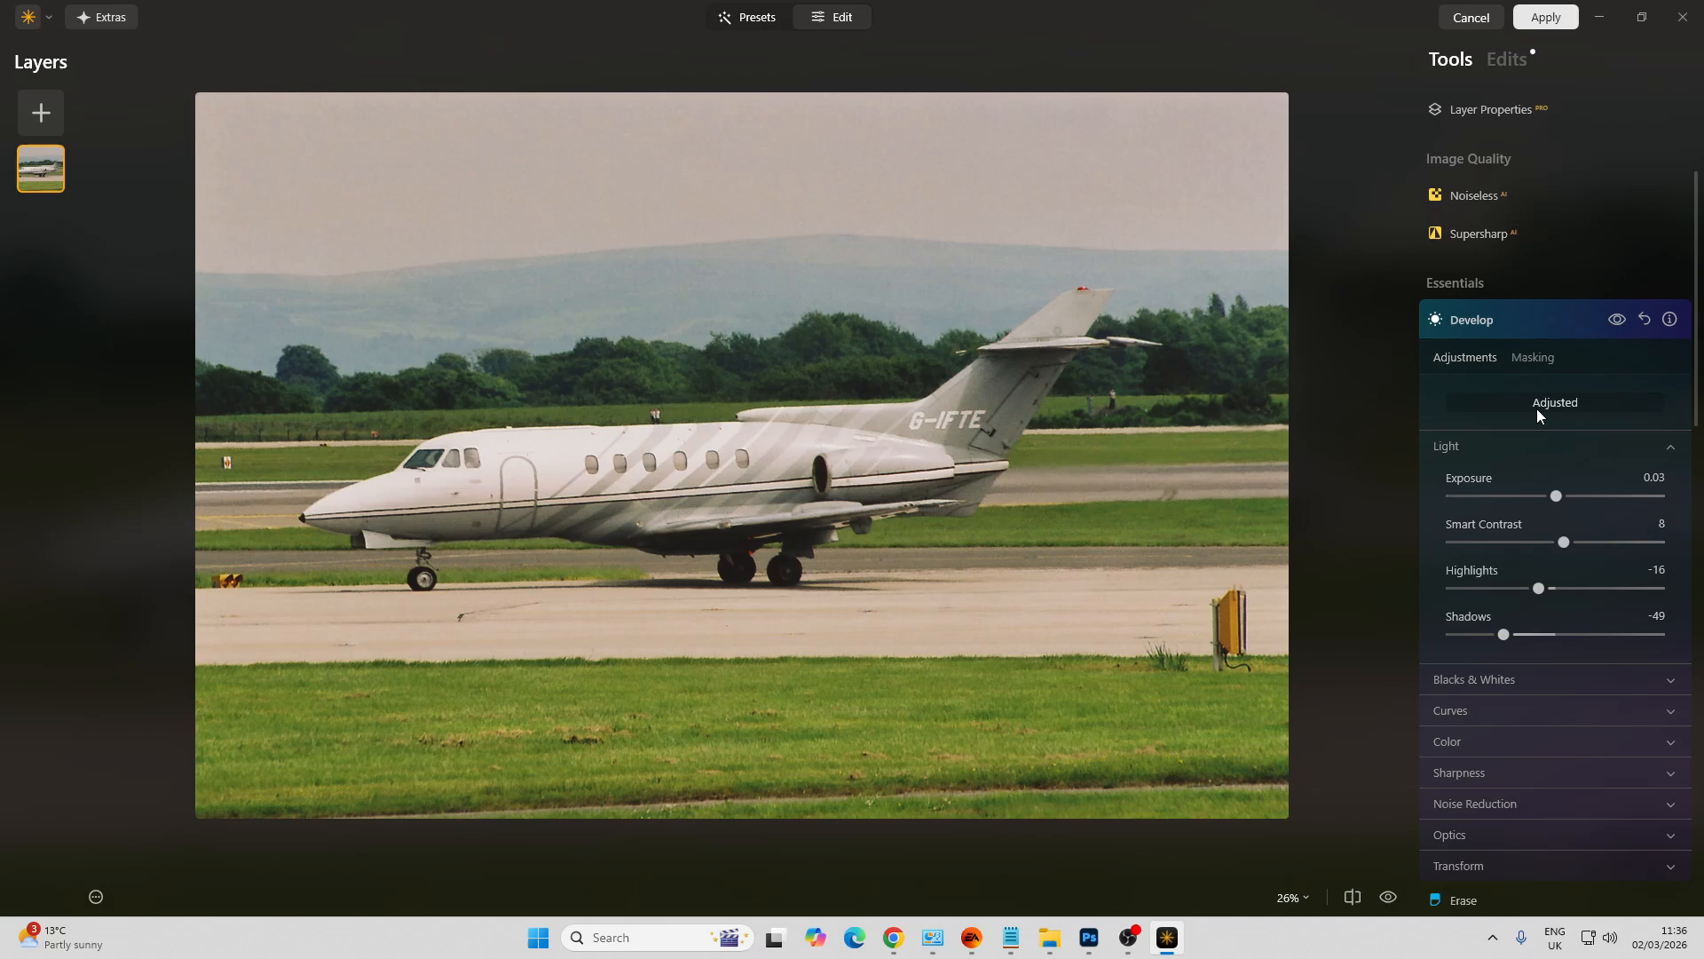
scroll(1509, 653, "down", 3)
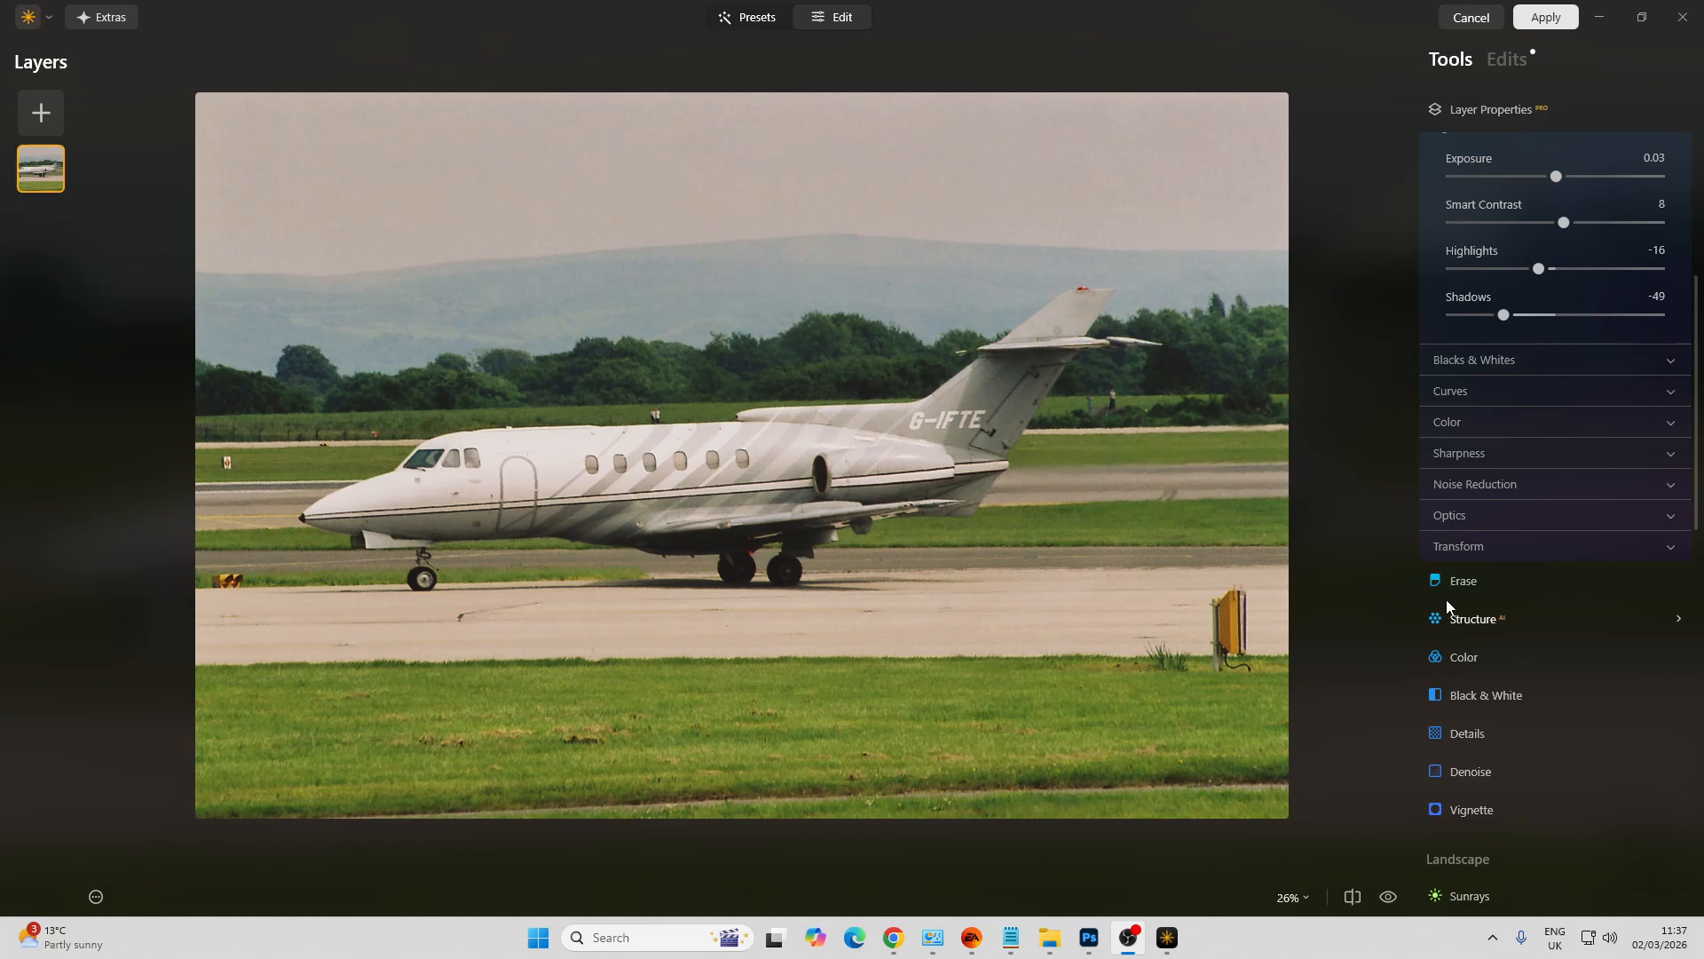
left_click(1468, 583)
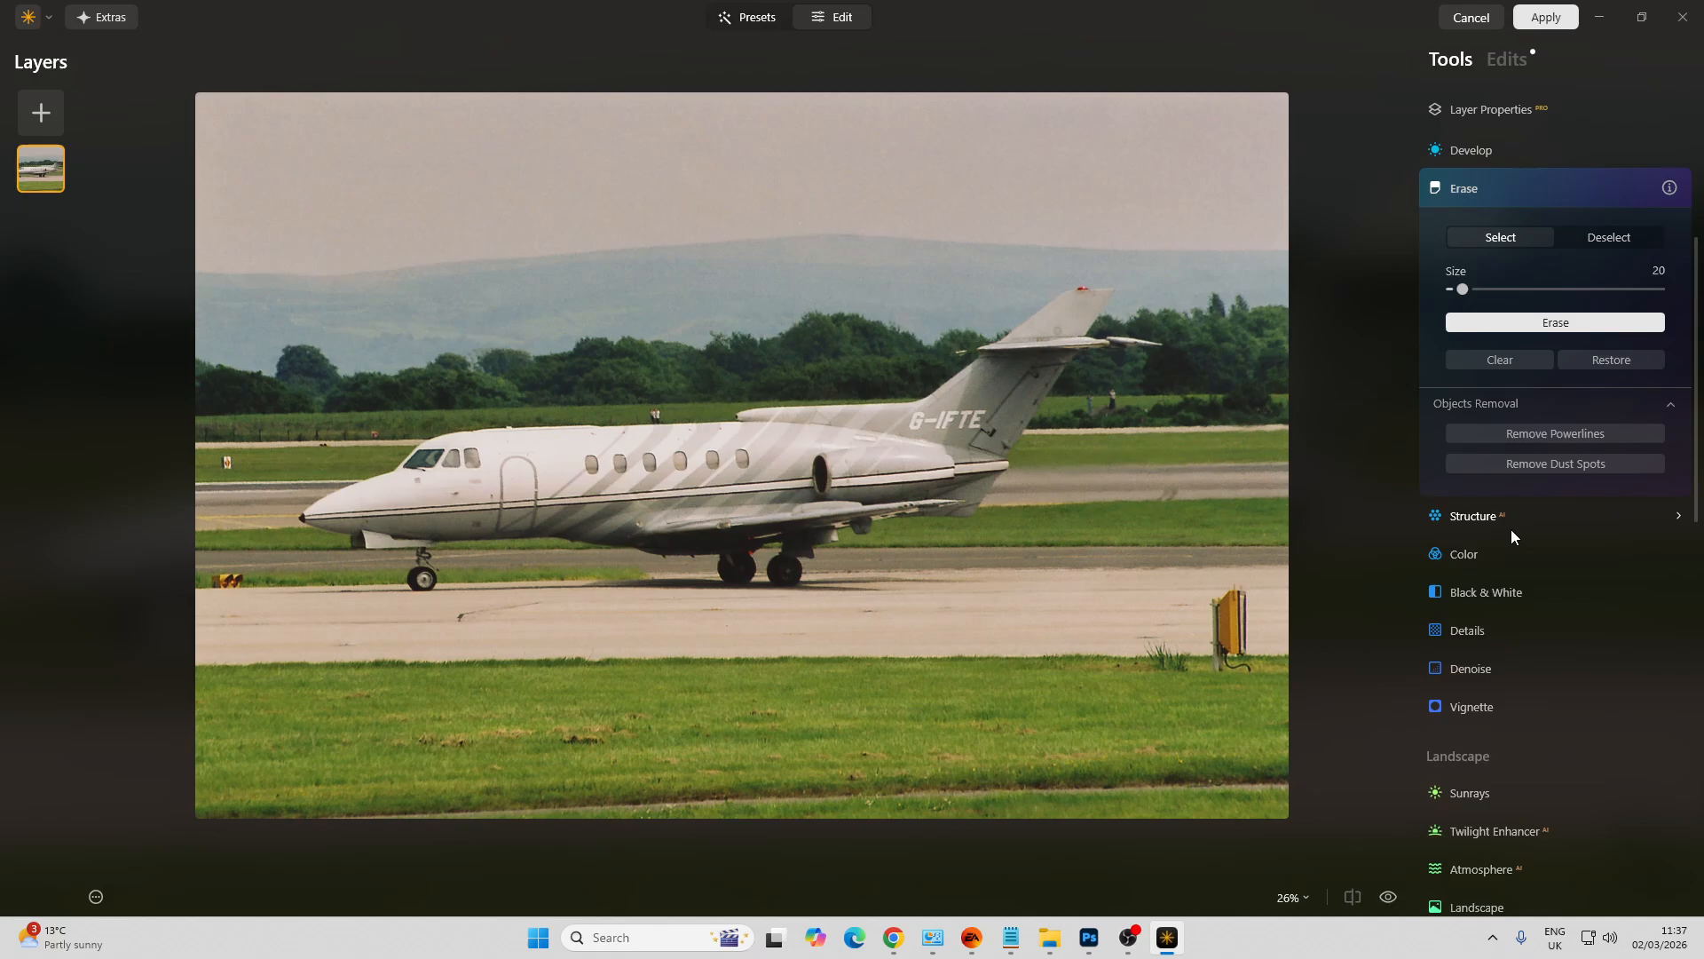
left_click(1559, 467)
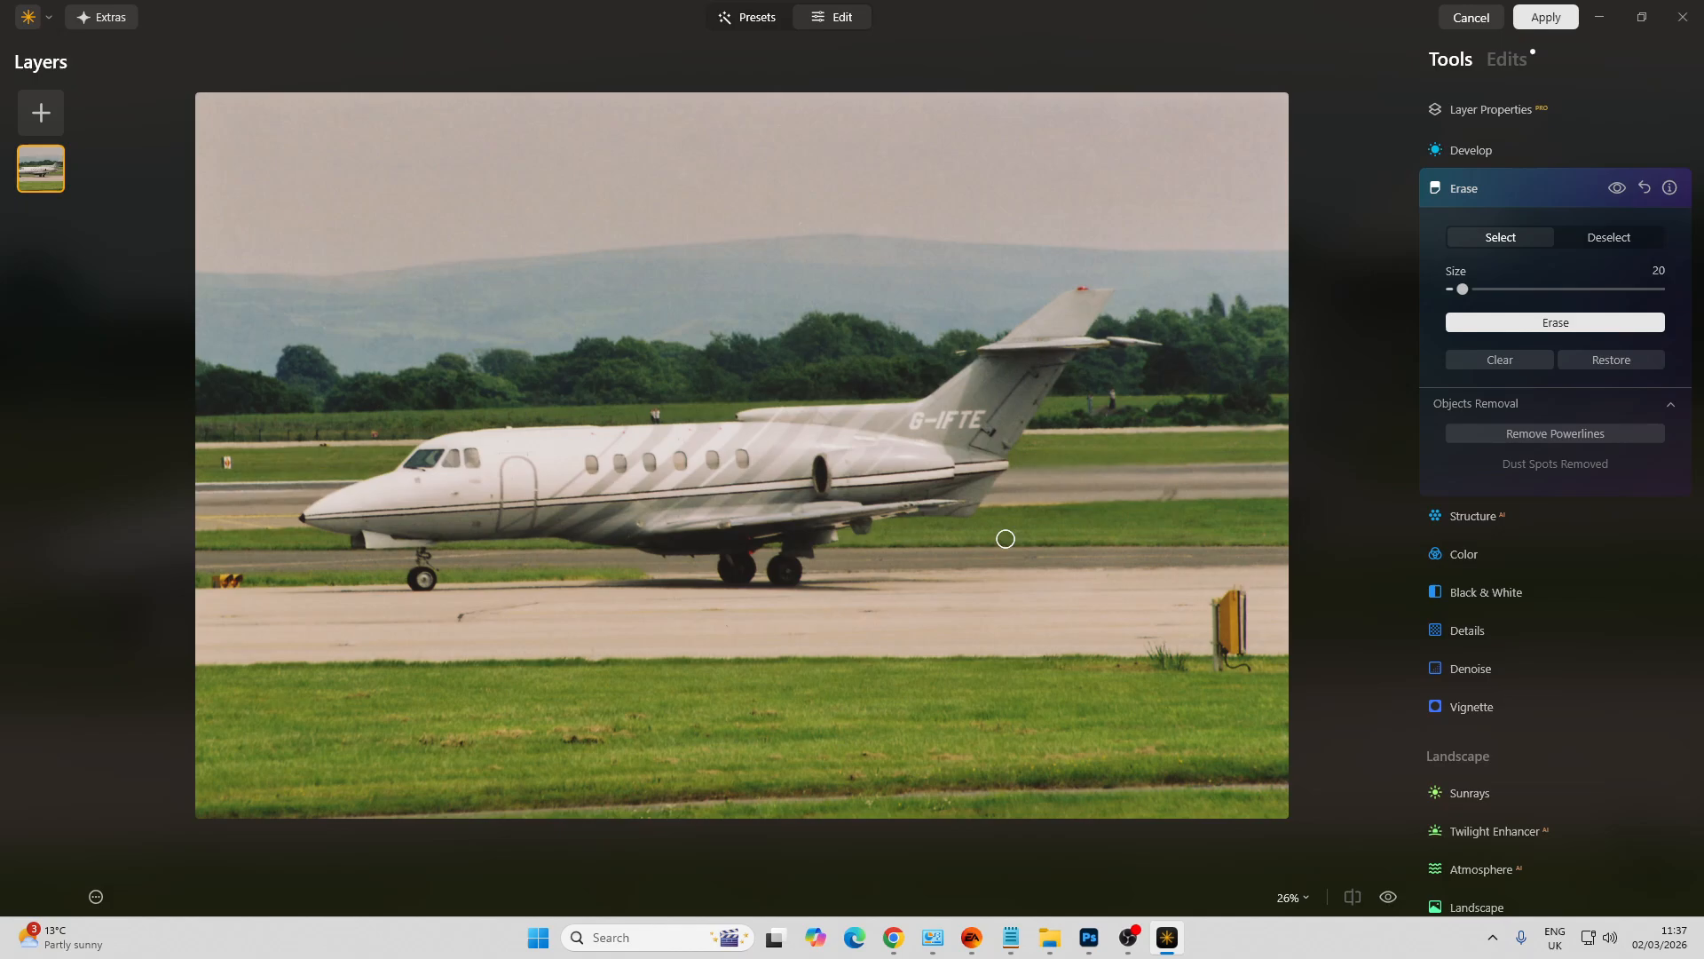
Reduce the photo's color cast with Remove Color Cast and apply all the plug-in edits to the layer
left_click(1474, 554)
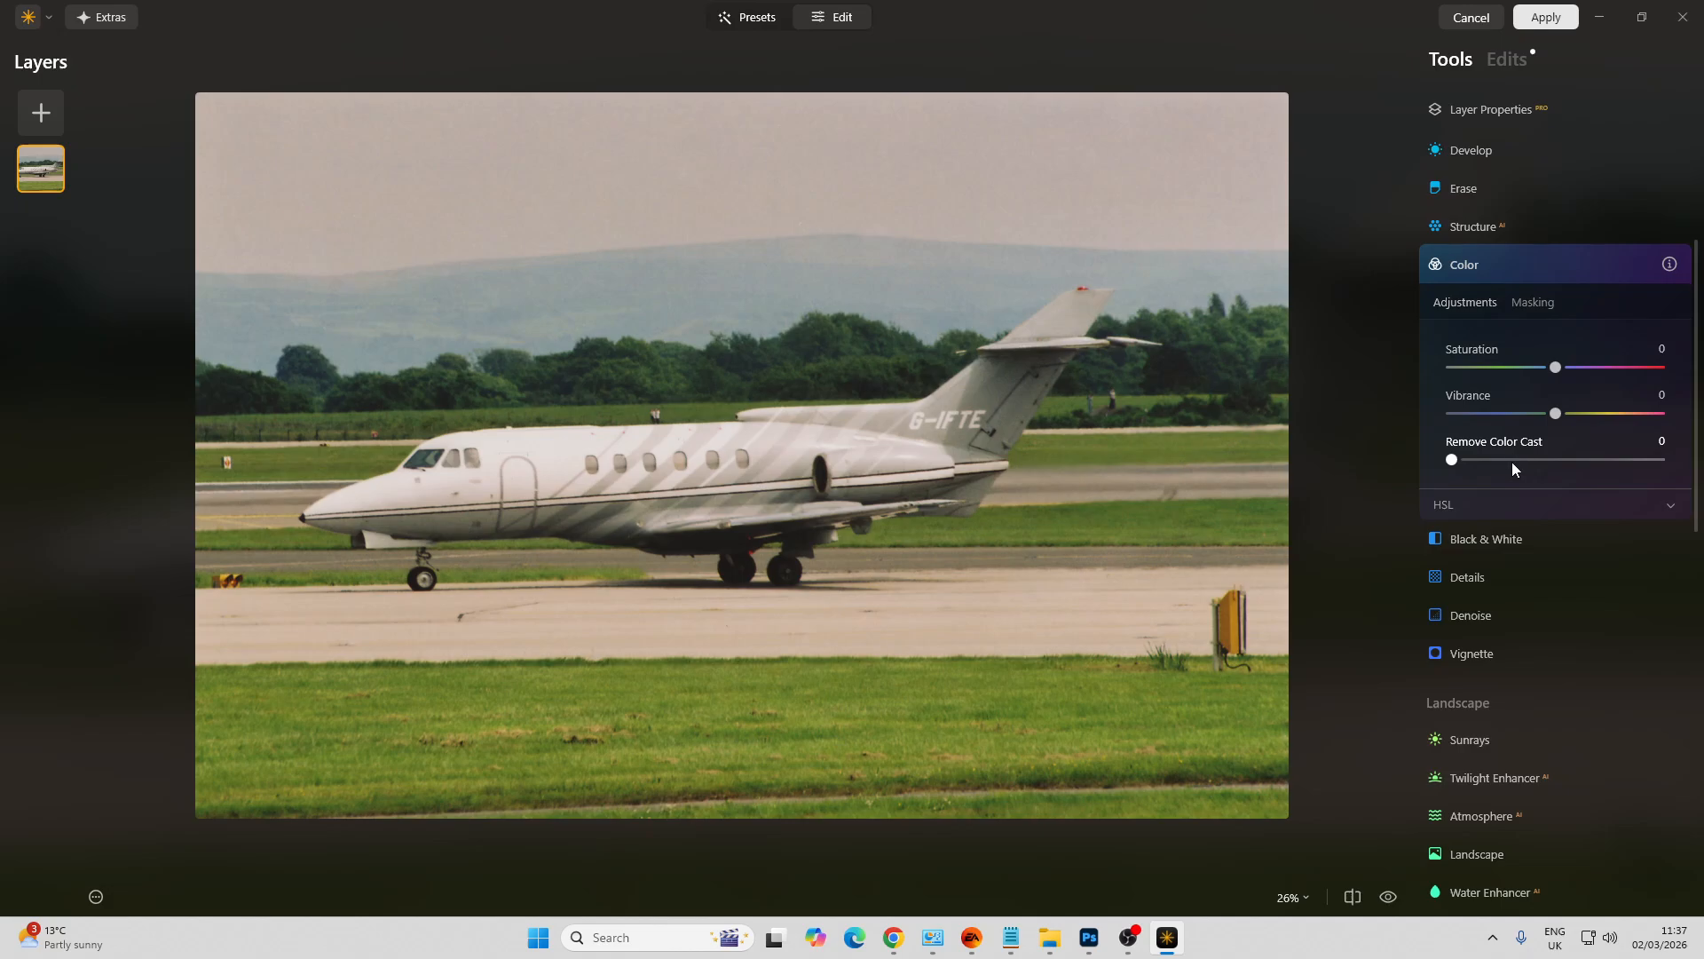
left_click_drag(1512, 464, 1592, 464)
left_click_drag(1563, 463, 1563, 463)
left_click(1545, 19)
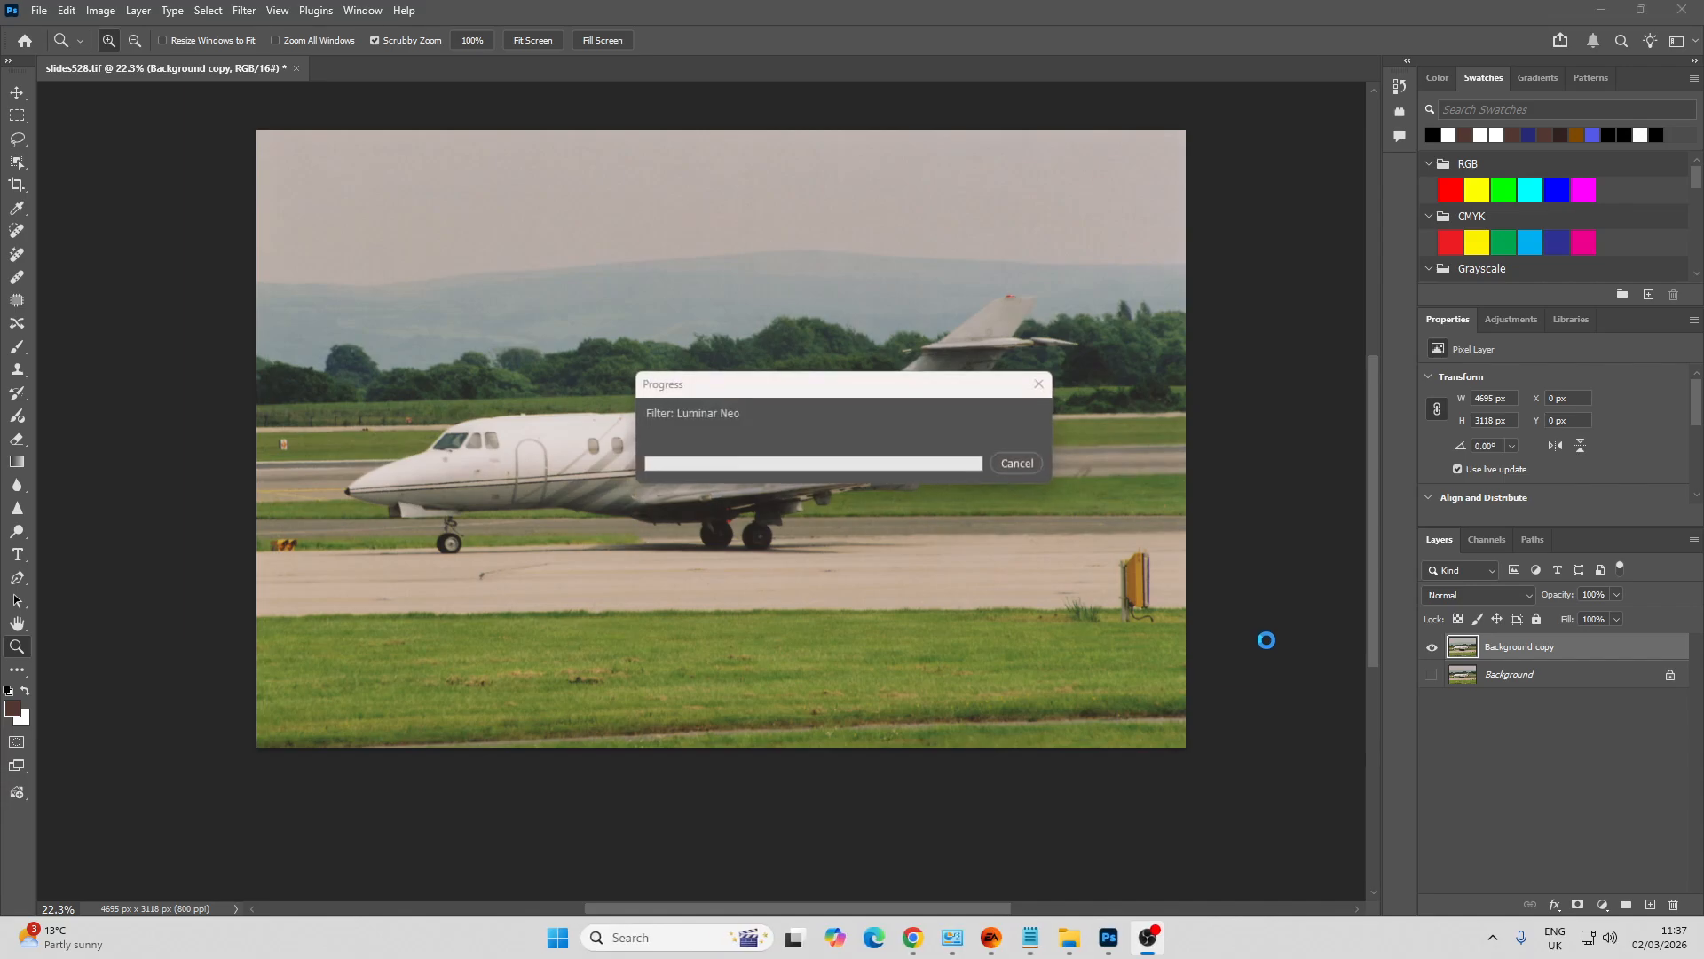
Compare the enhanced Background copy with the original Background by toggling layer visibility, ending with only the copy shown
left_click(1431, 675)
left_click(1435, 649)
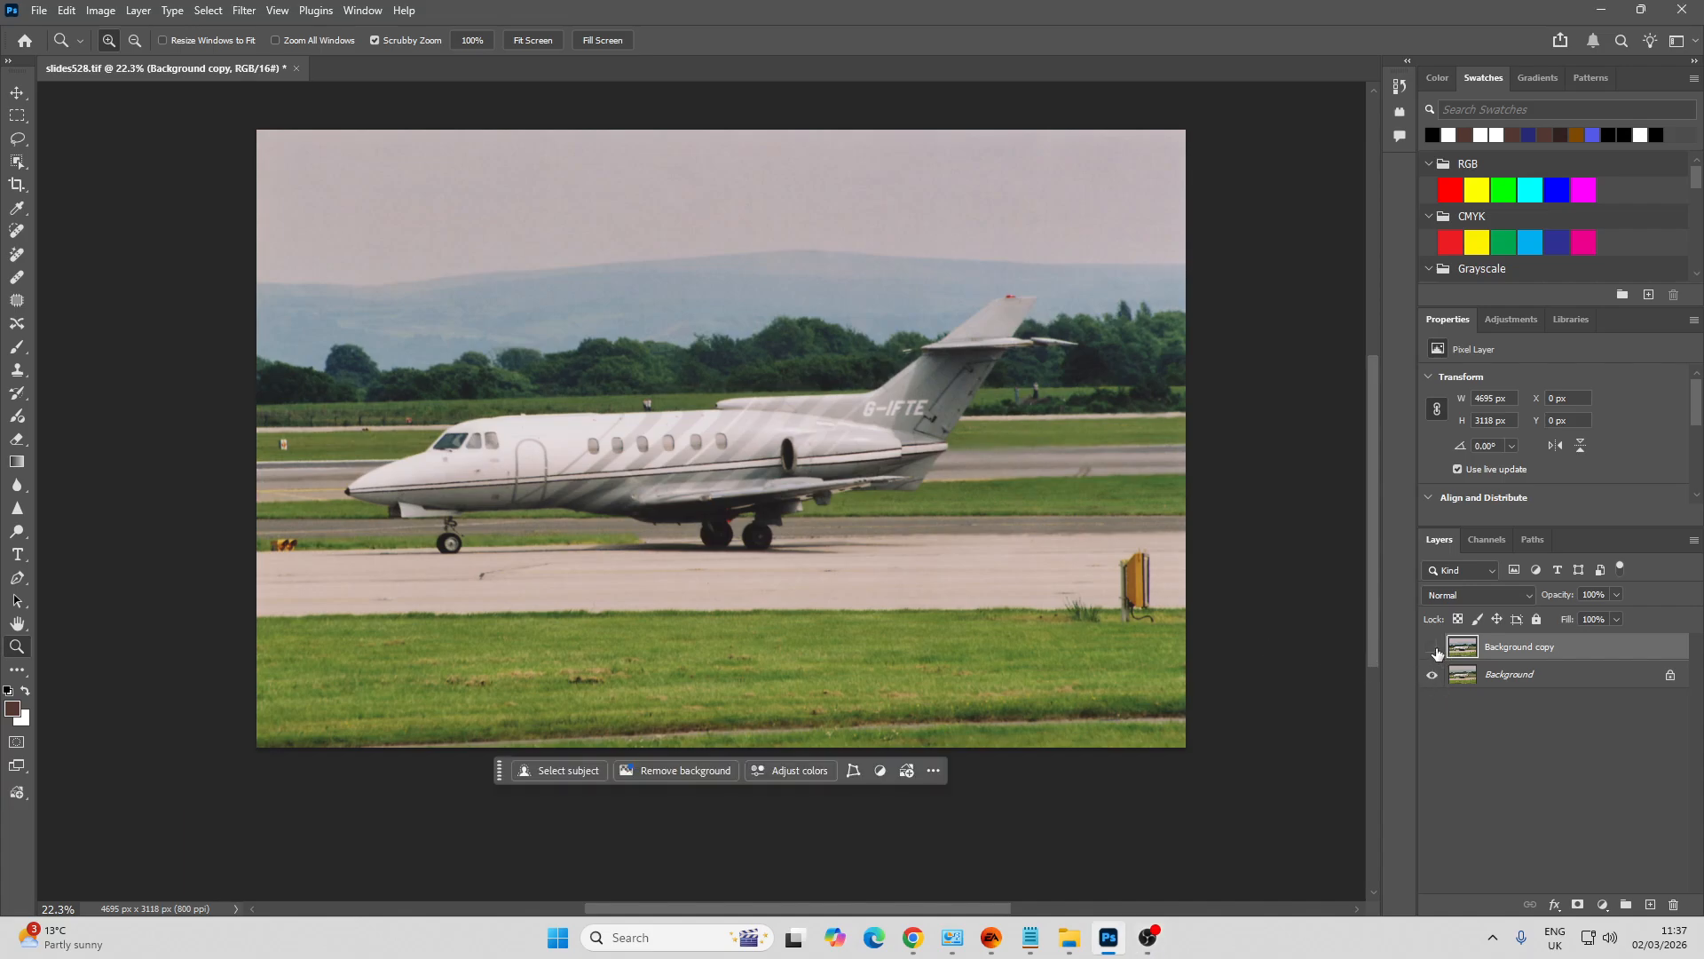
left_click(1436, 651)
left_click(1435, 651)
left_click(1435, 651)
left_click(1435, 650)
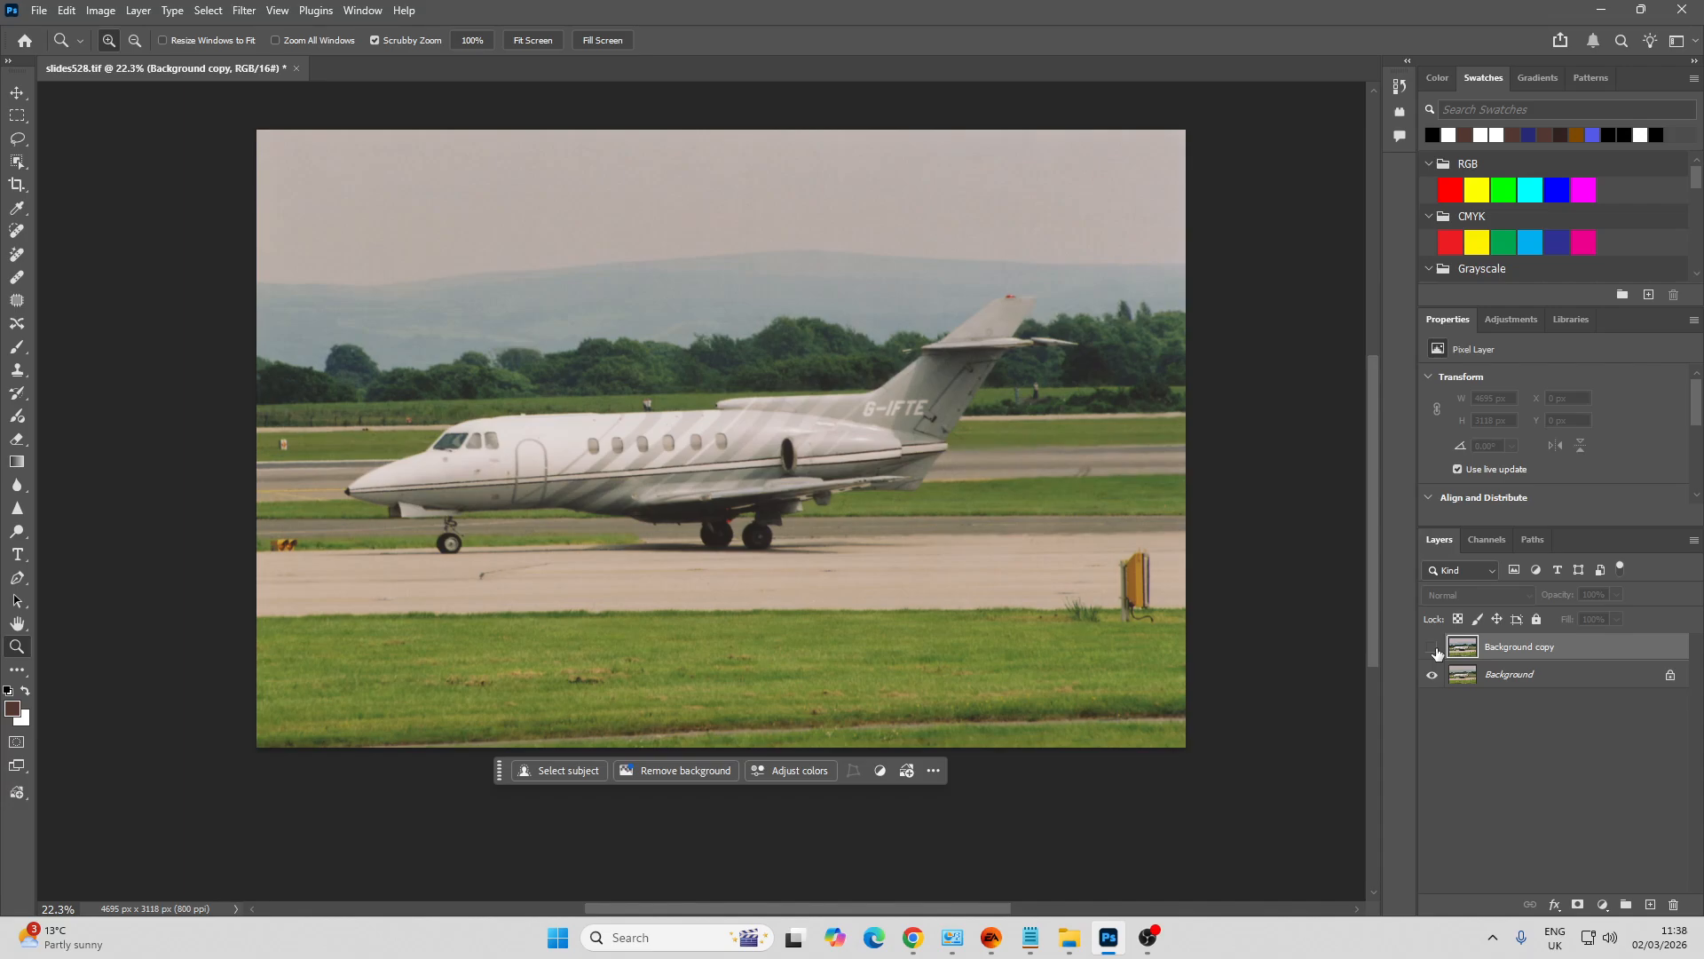
left_click(1435, 648)
left_click(1434, 648)
left_click(1434, 649)
left_click(1434, 649)
left_click(1434, 648)
left_click(1432, 677)
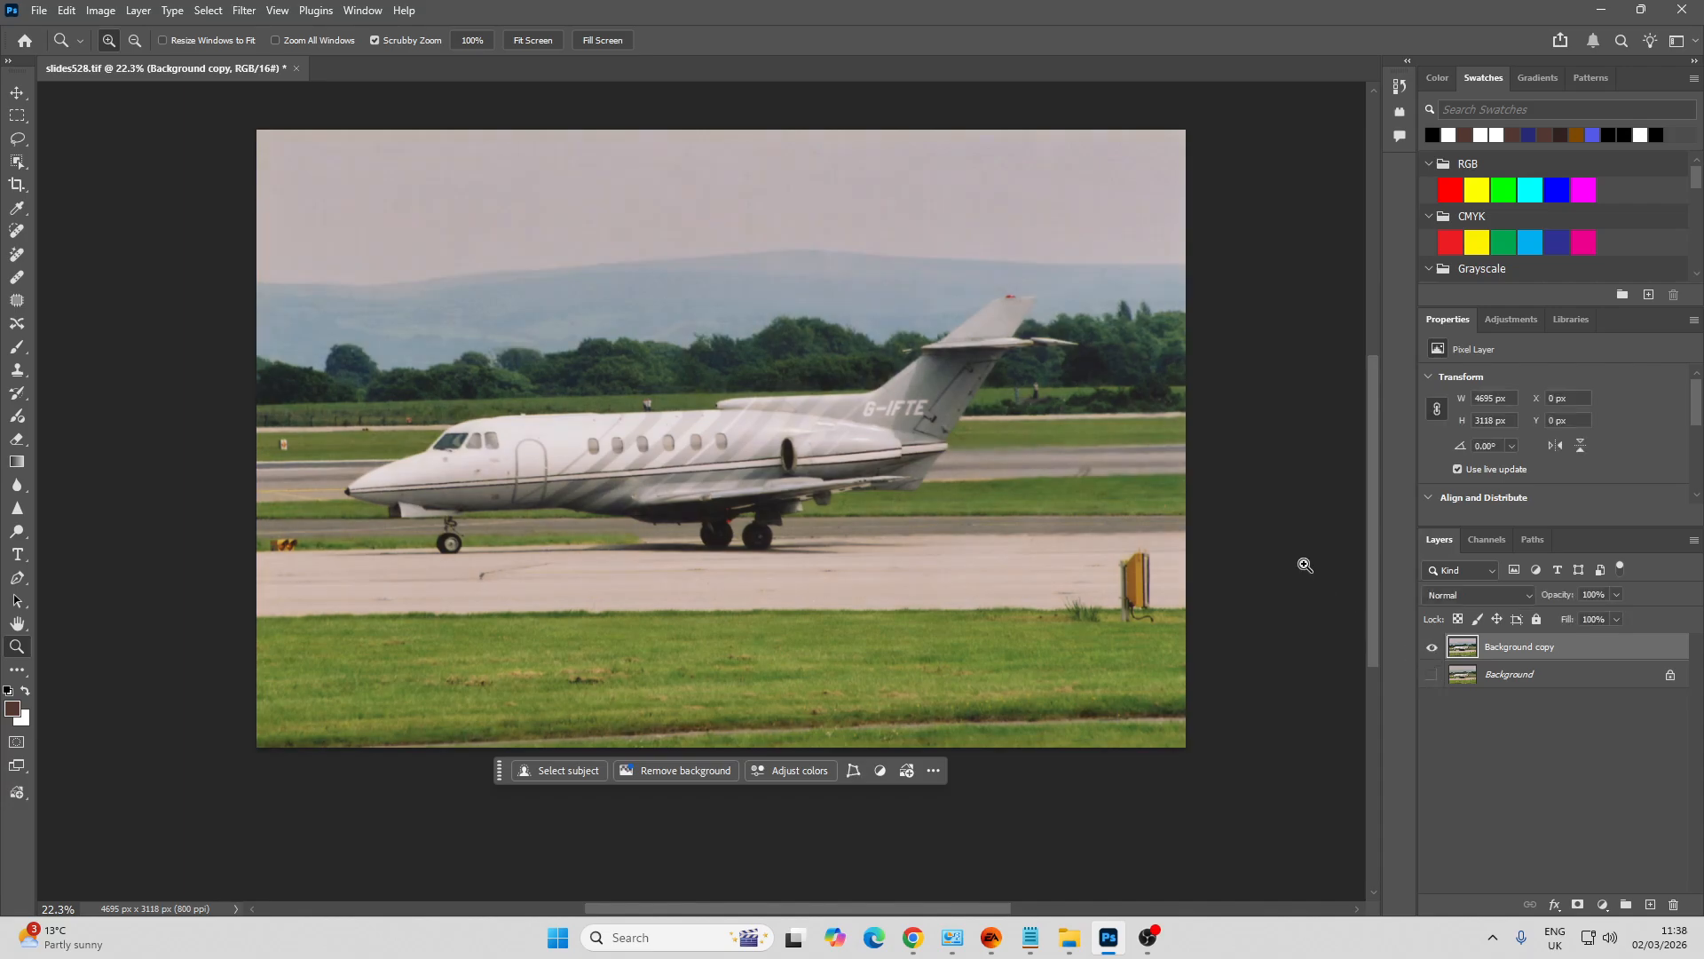
Switch to Chrome for the aircraft's details, and enter G-IFTE - British Aerospace BAe 125-700B - Private owner at Manchester Airport UK 06-05-2003 as the save name
mouse_move(923, 939)
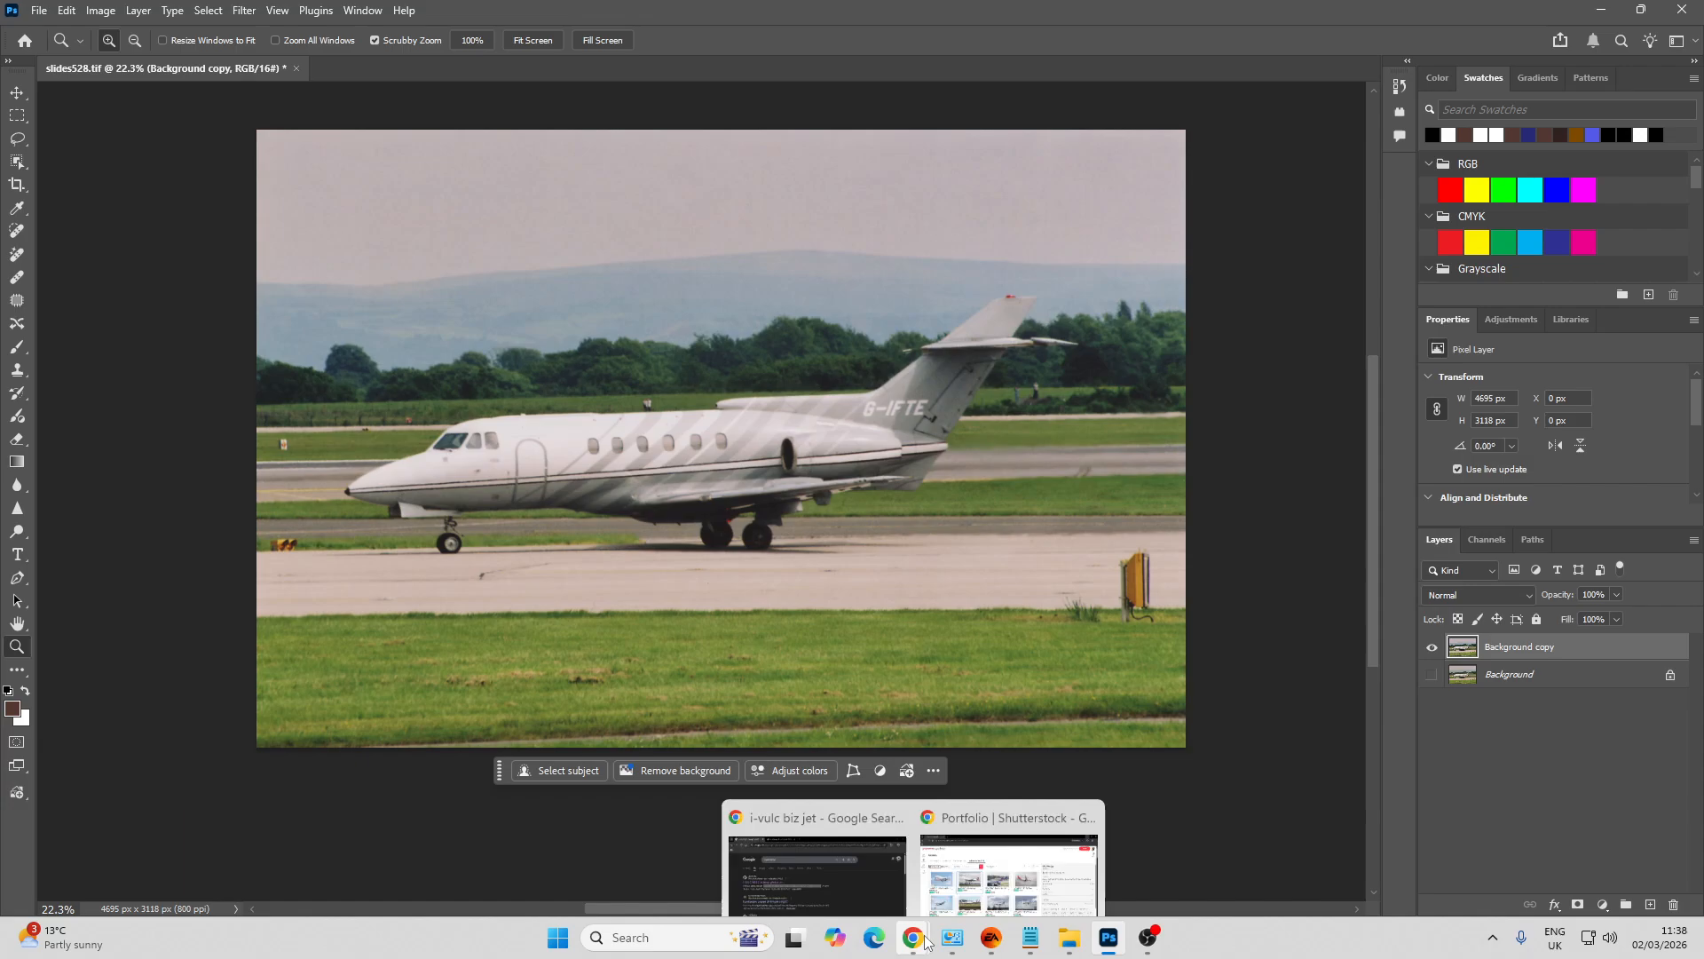
left_click(924, 939)
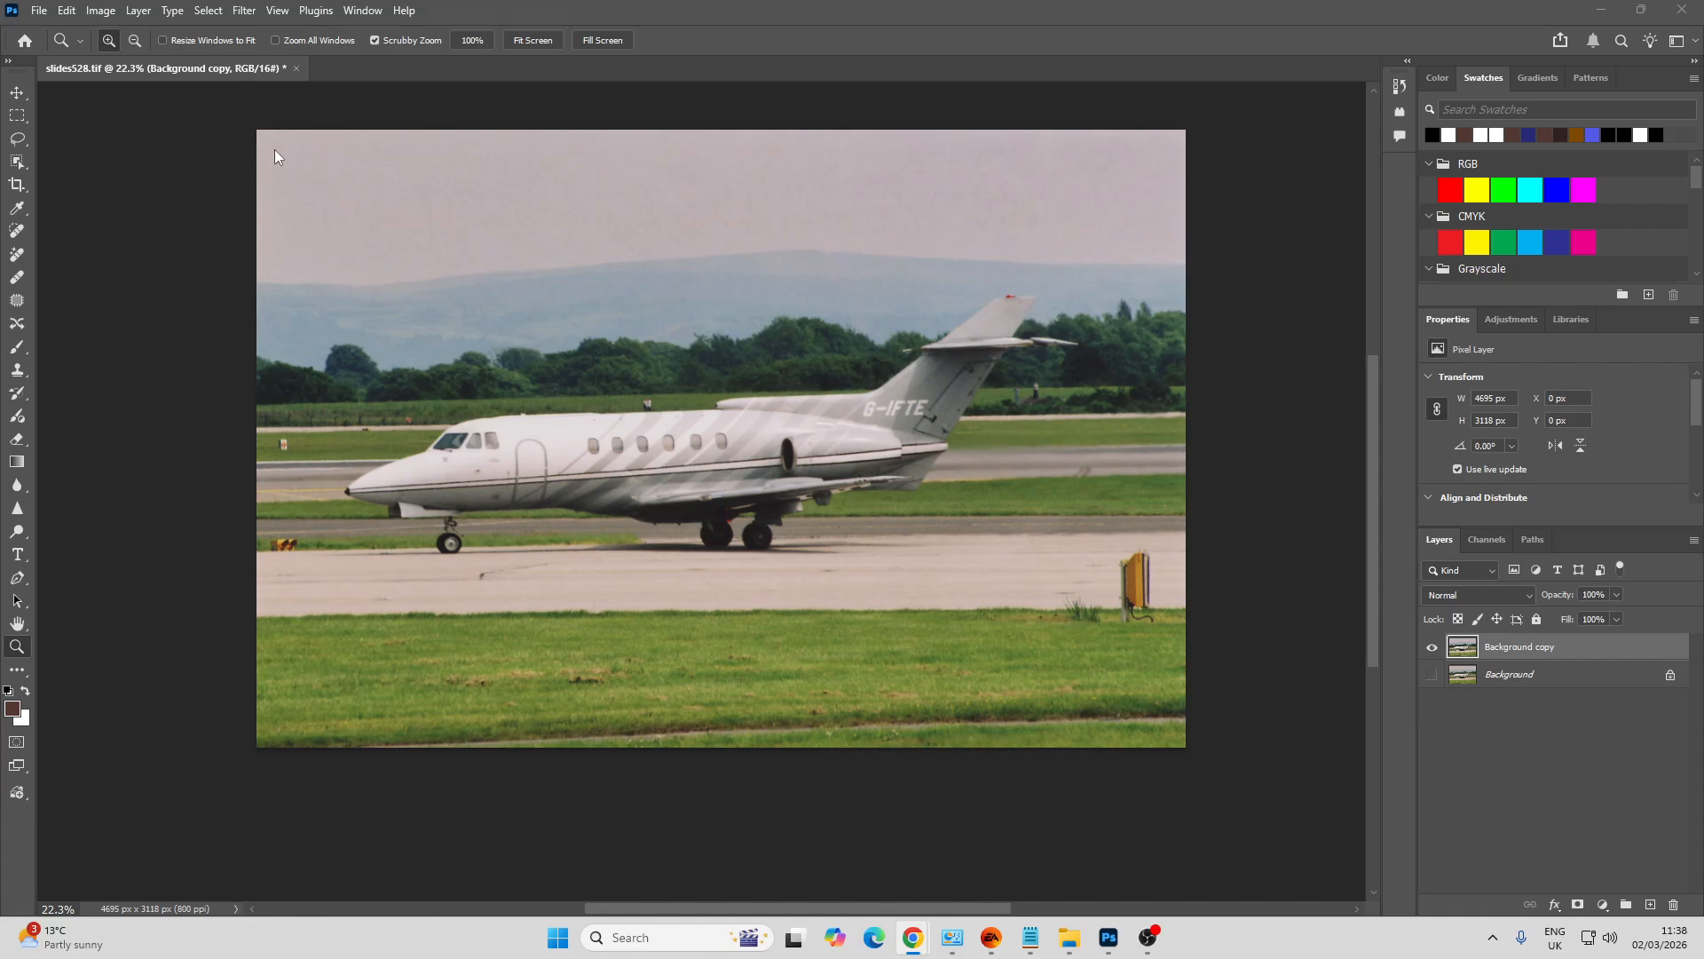
left_click(49, 10)
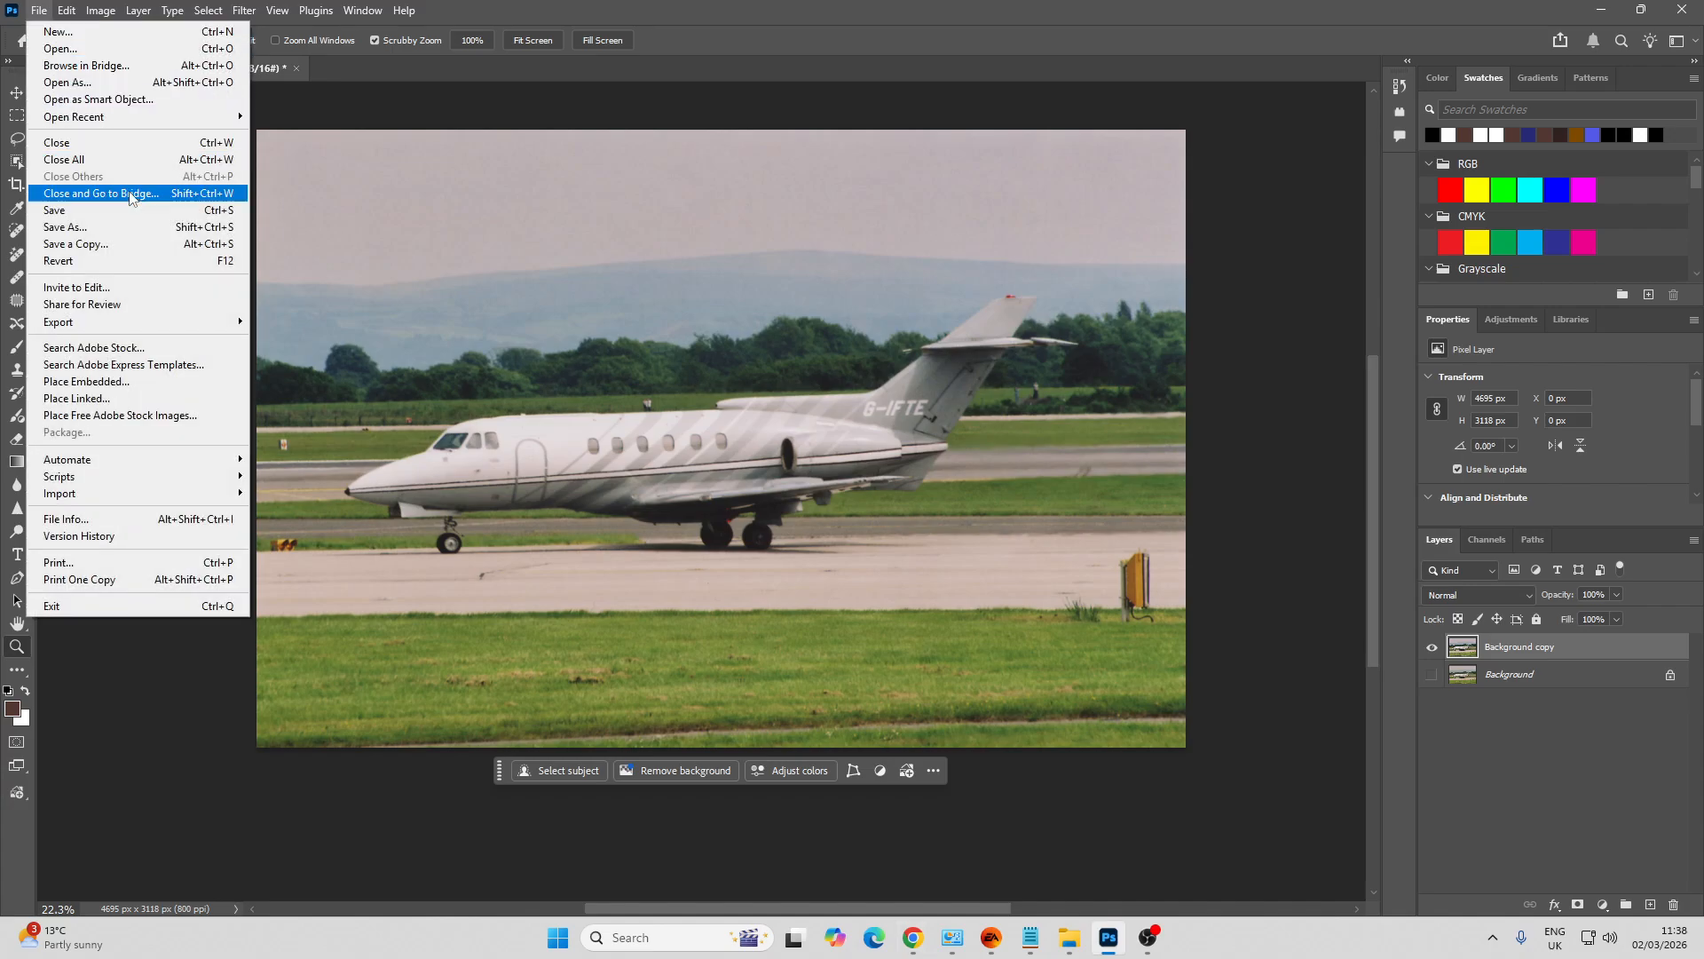
left_click(88, 229)
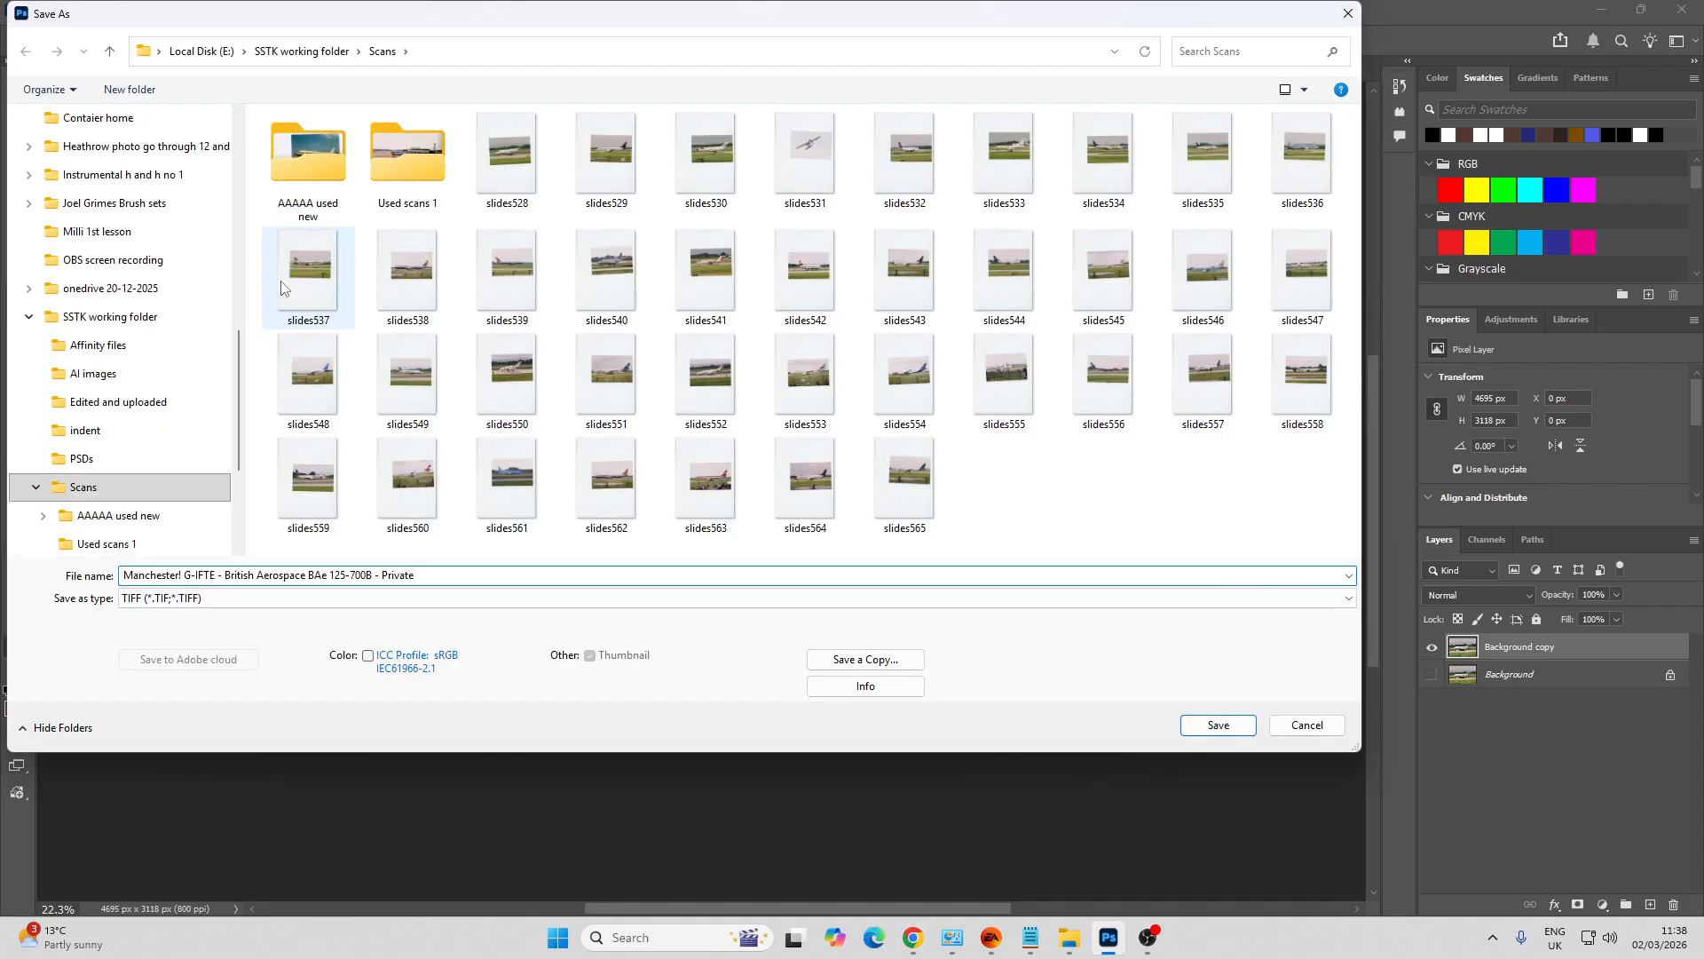
type("owner")
key("BackSpace")
key("BackSpace")
key("BackSpace")
key("BackSpace")
key("BackSpace")
key("BackSpace")
key("BackSpace")
key("BackSpace")
key("BackSpace")
key("BackSpace")
key("BackSpace")
key("BackSpace")
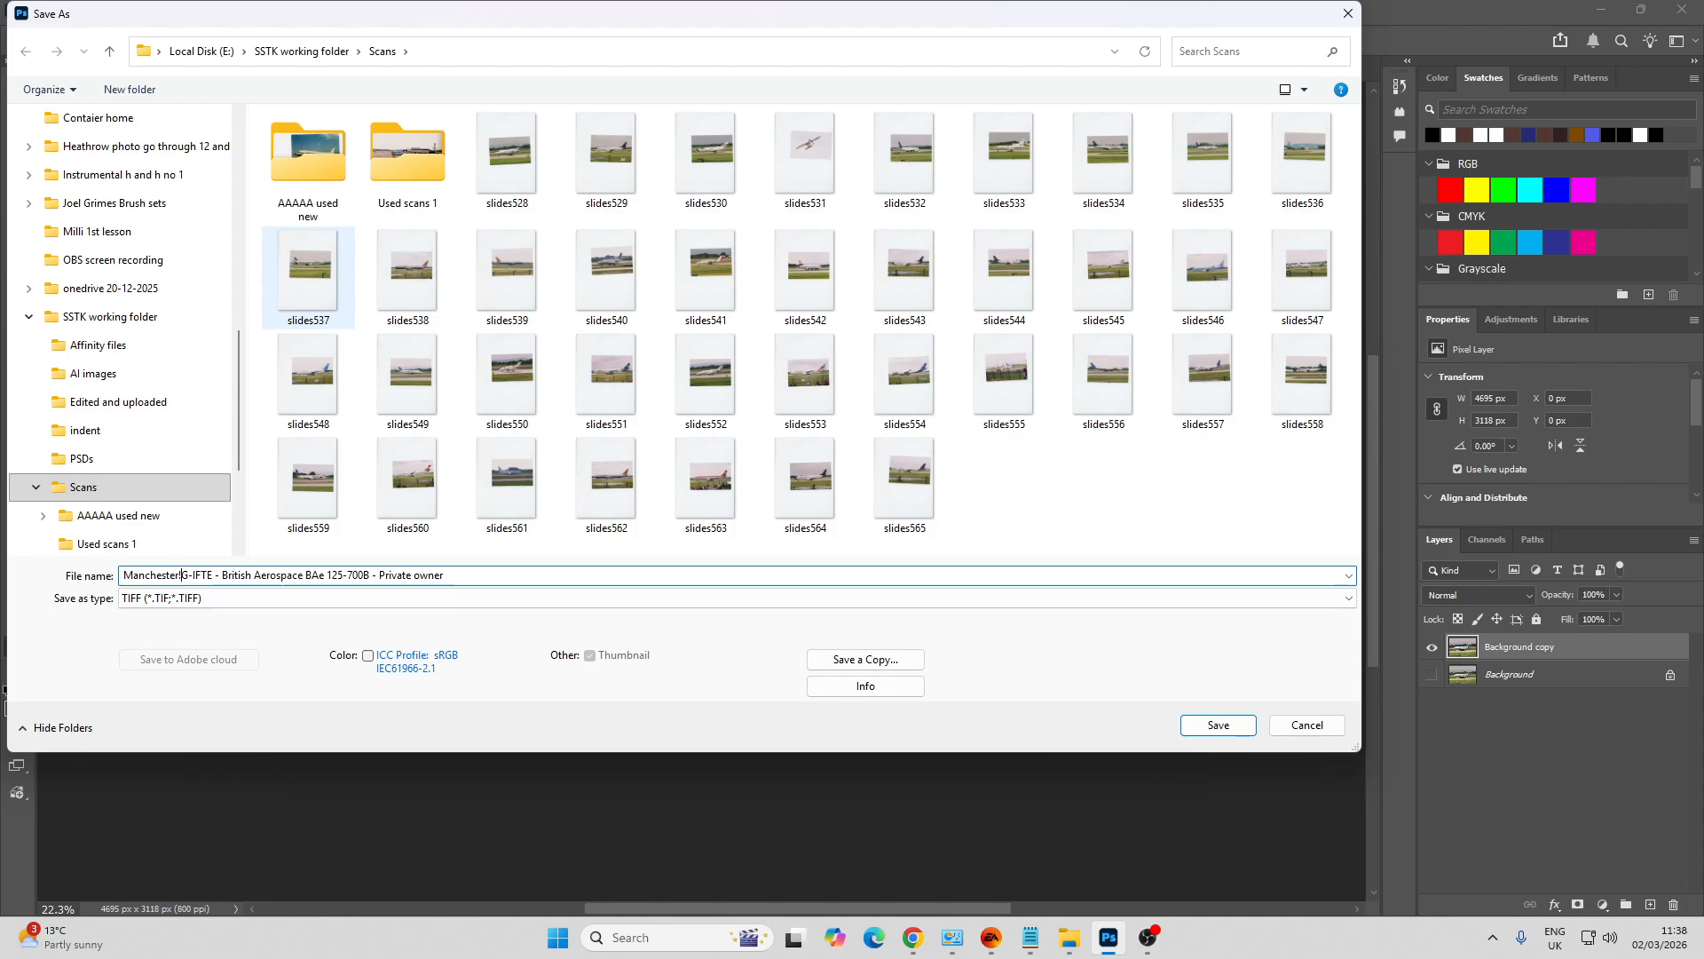
key("End")
type("at ")
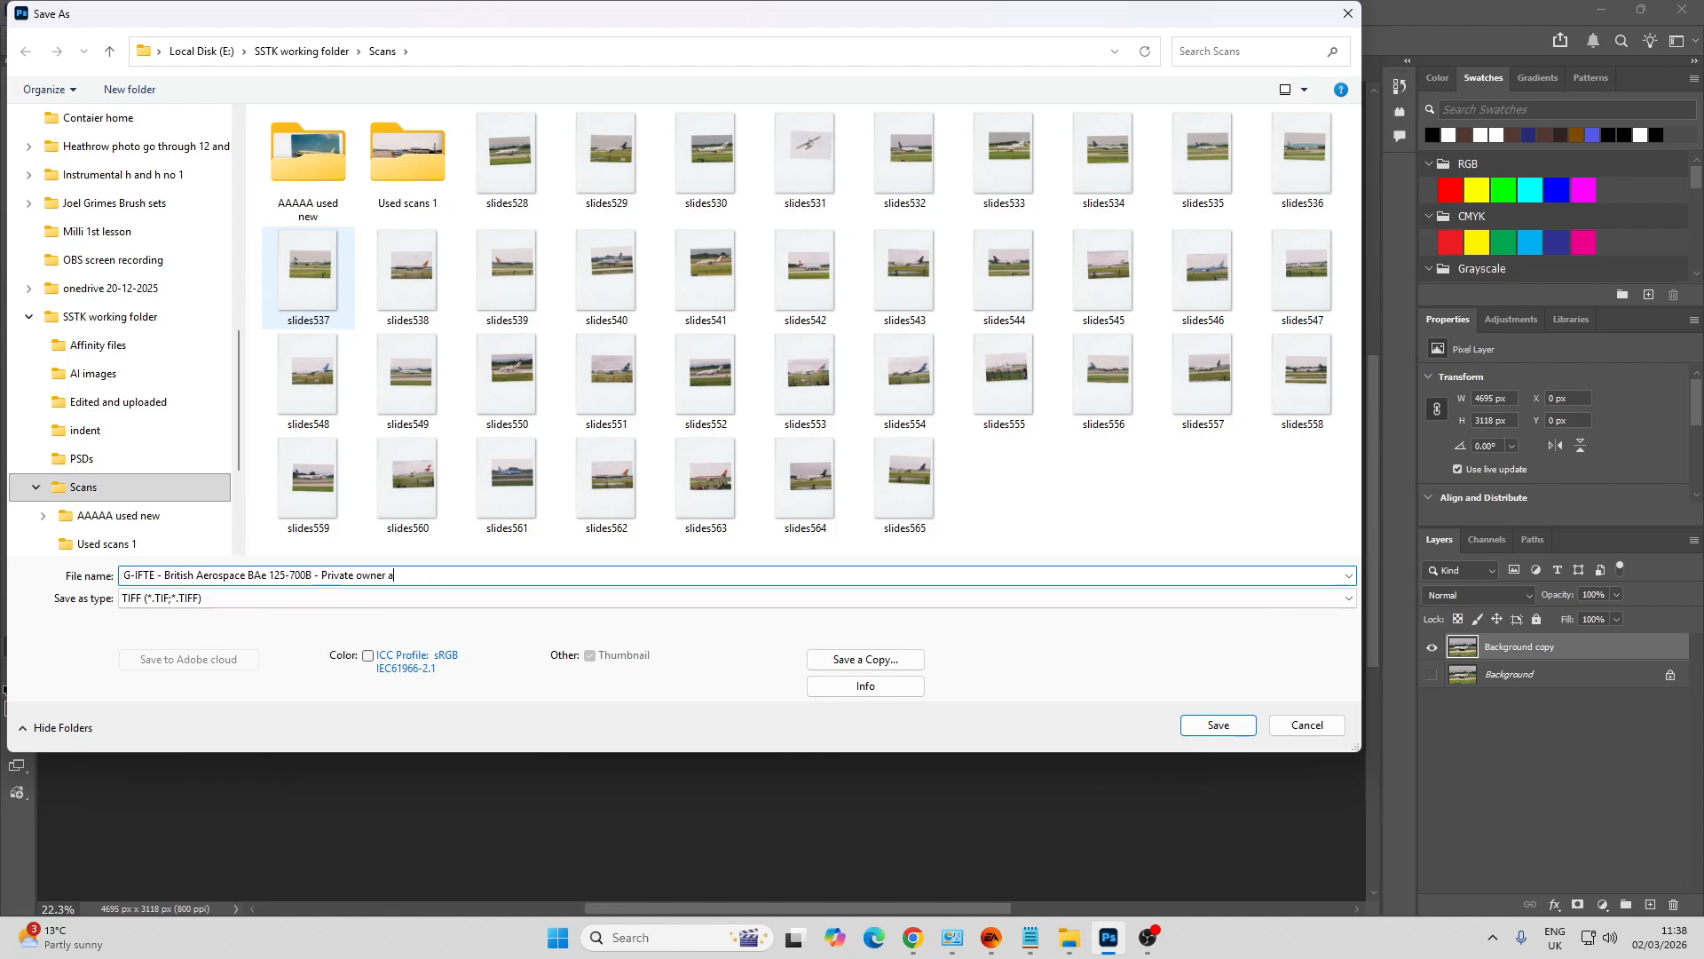
type("Manchester Airport UK 06")
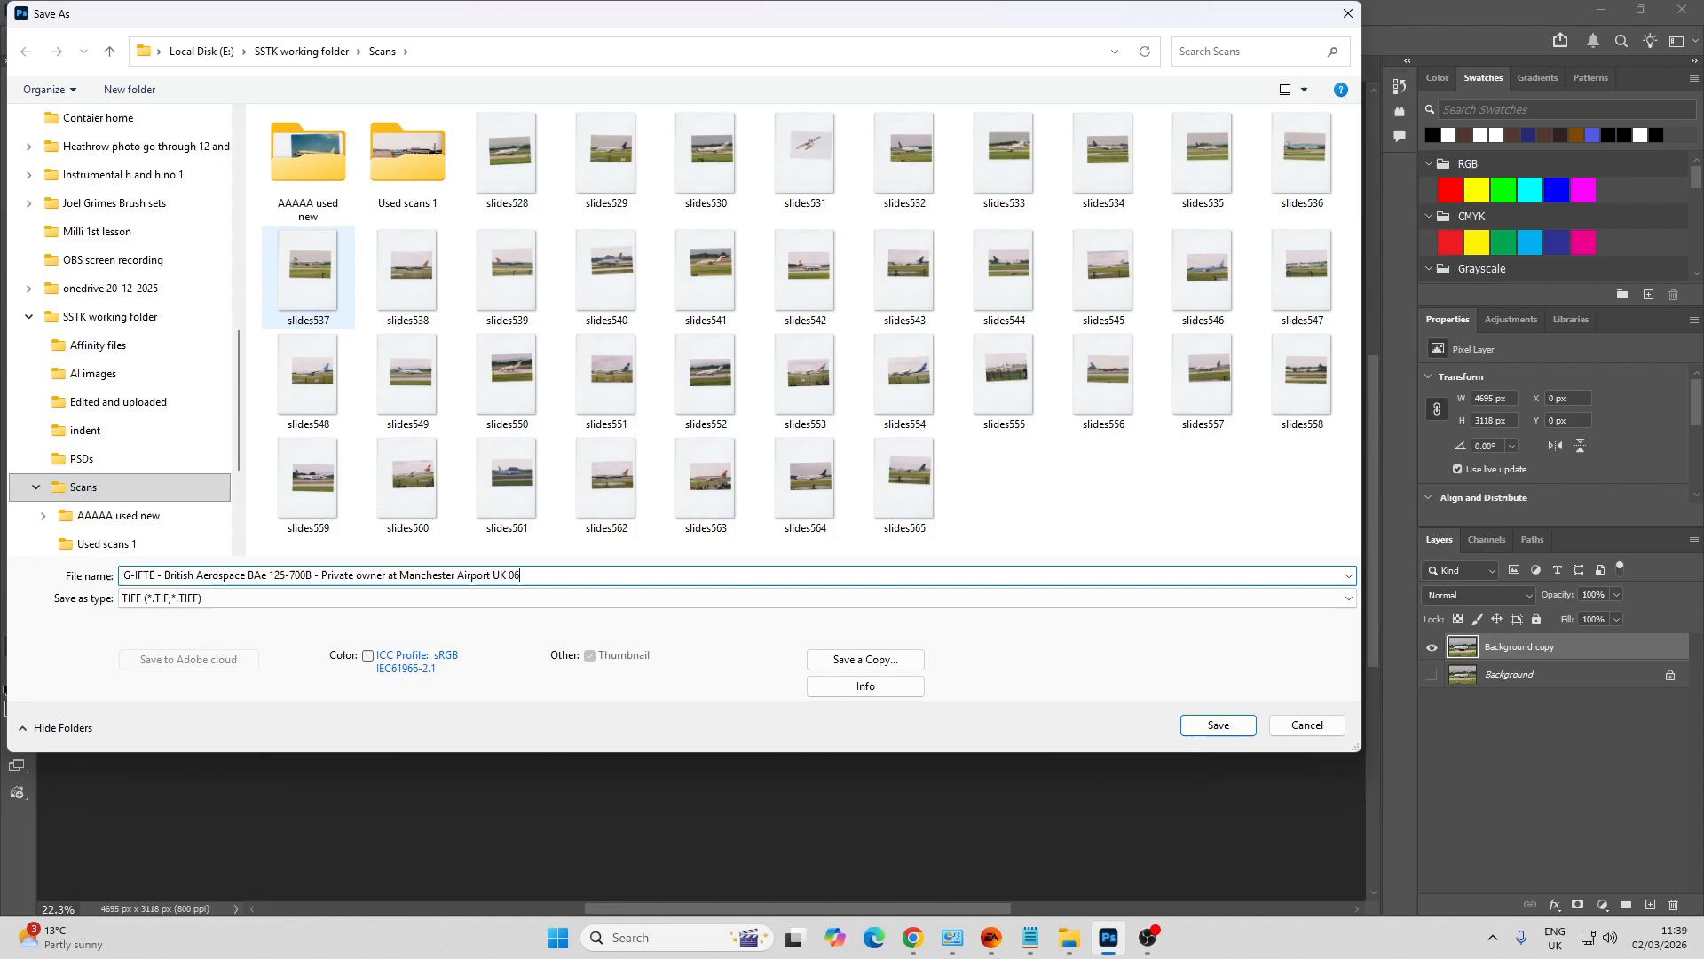
type("-05-2003")
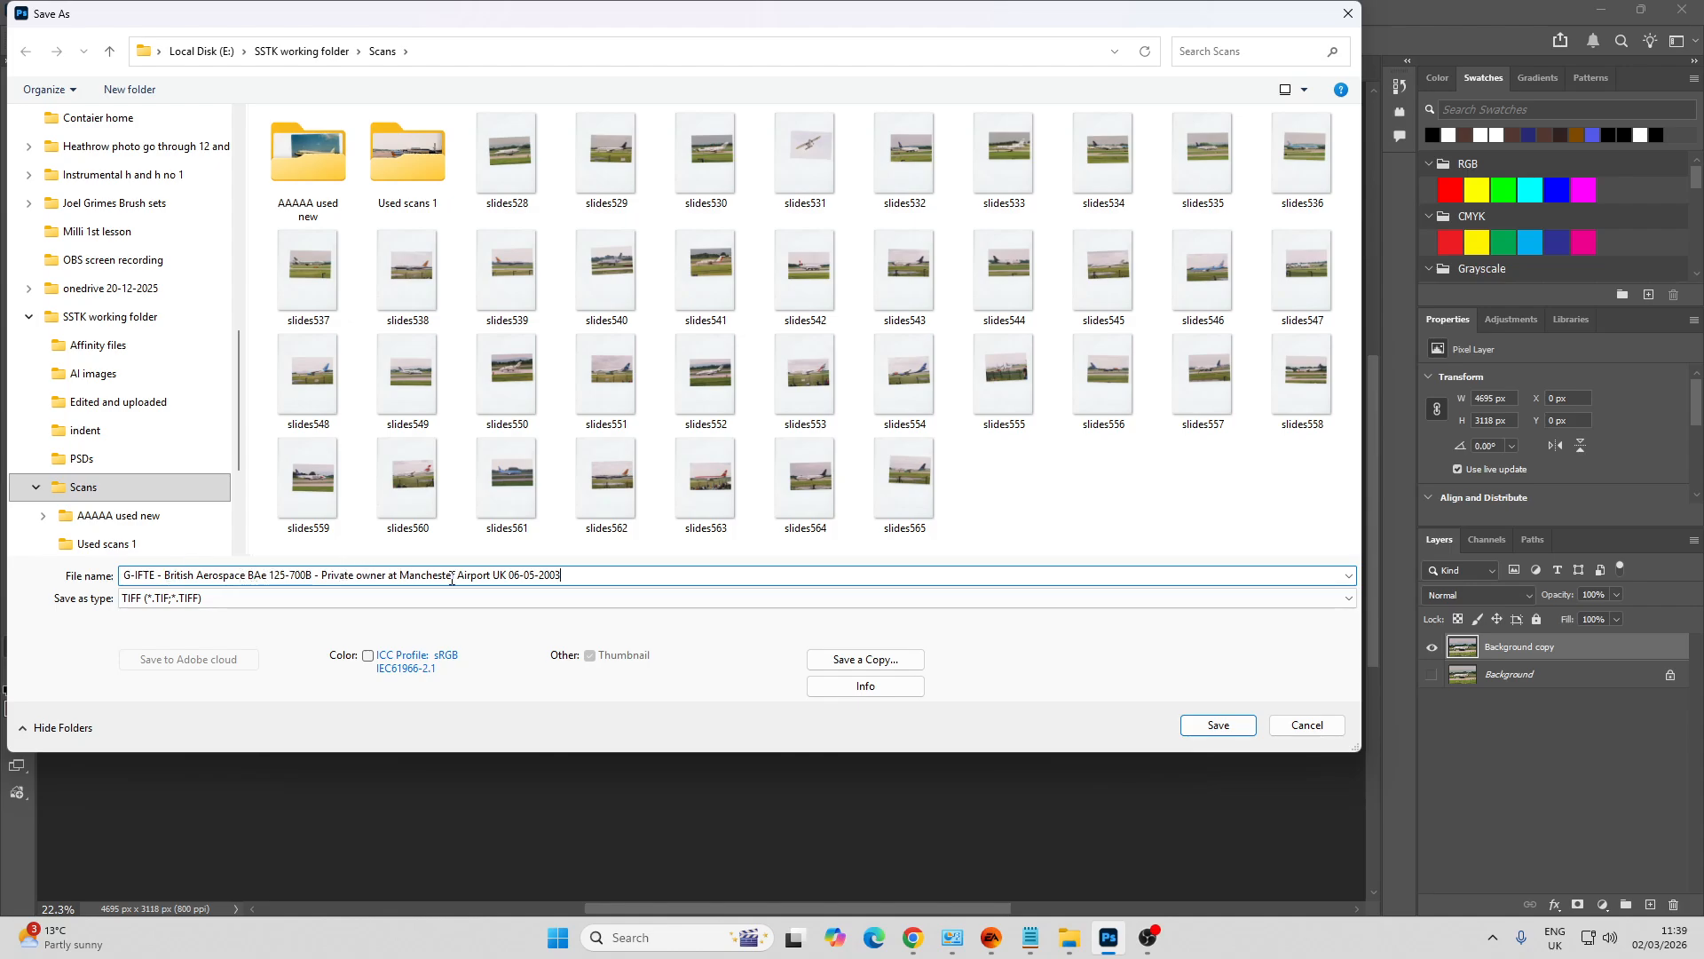
Set the file type to Photoshop PSD and save the document in the PSDs folder of SSTK working folder
left_click(491, 577)
left_click(573, 598)
left_click(537, 612)
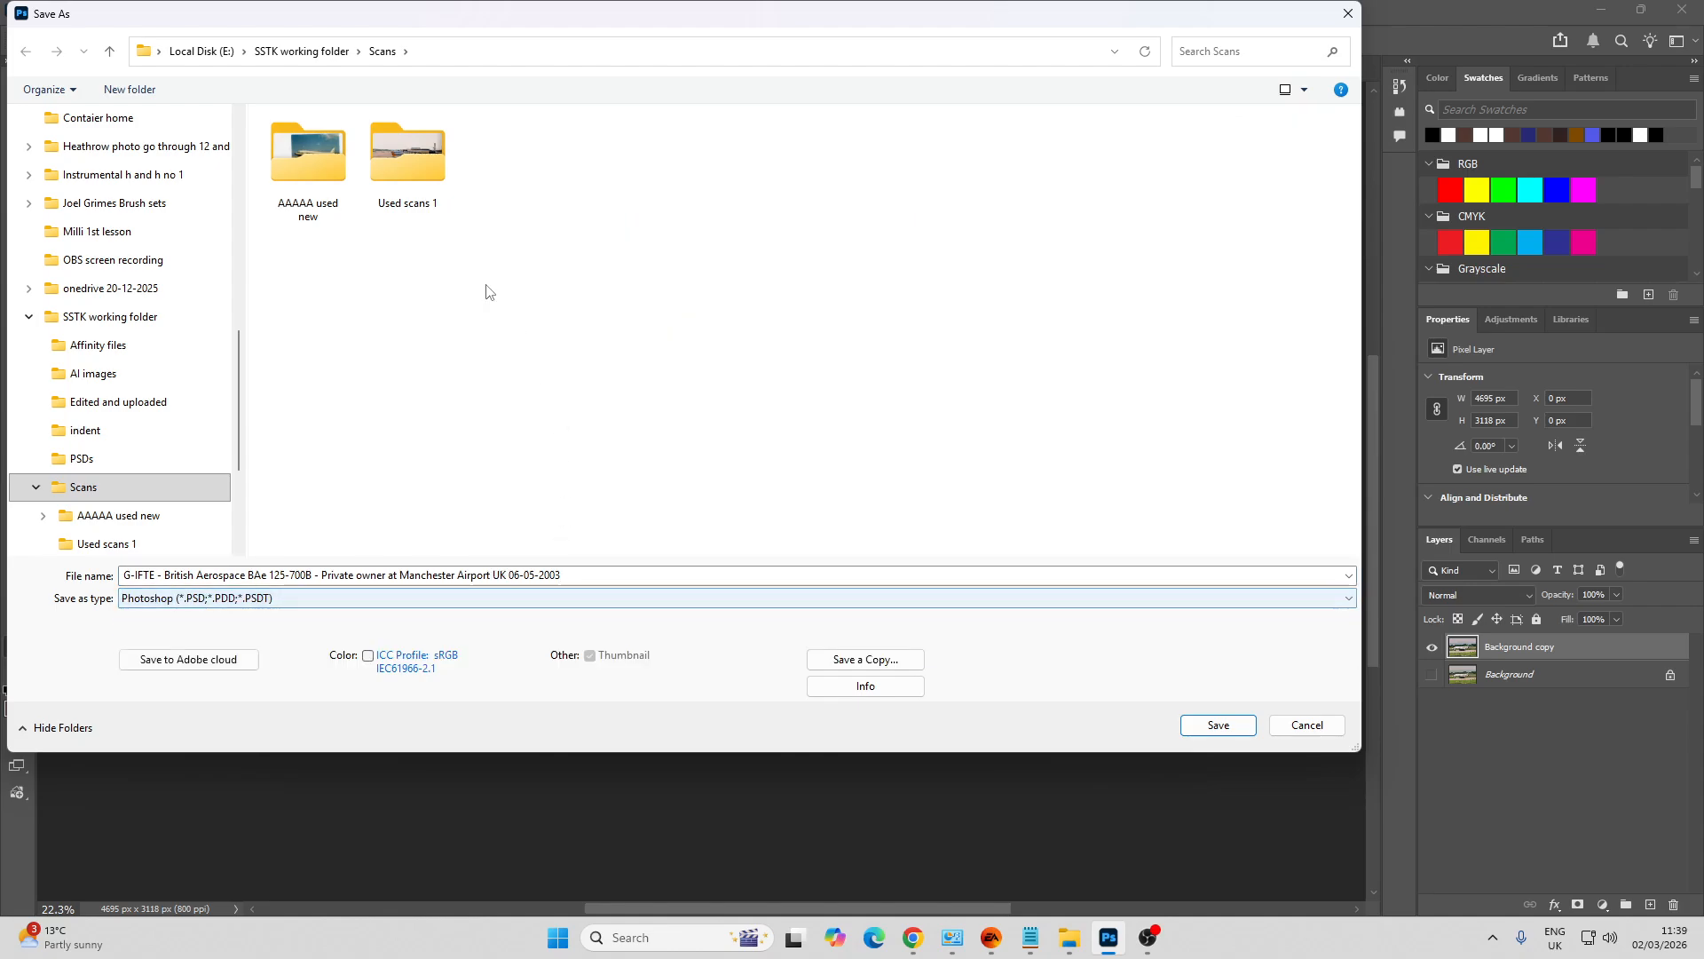
left_click(311, 52)
double_click(702, 155)
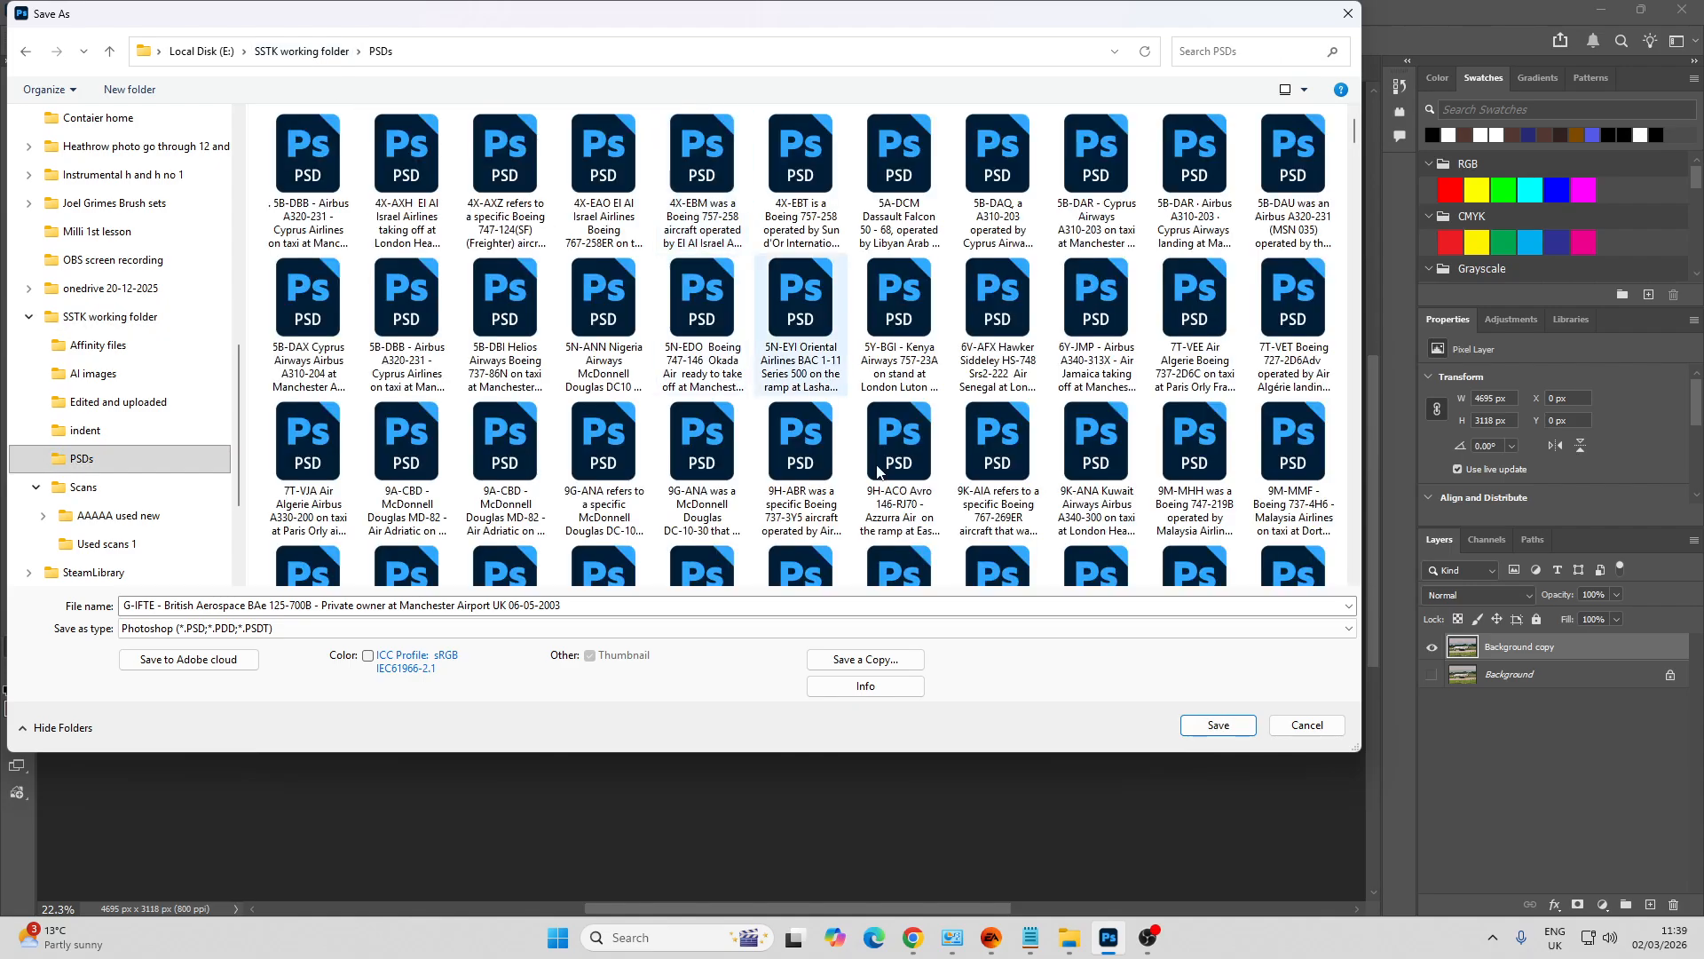
left_click(1217, 724)
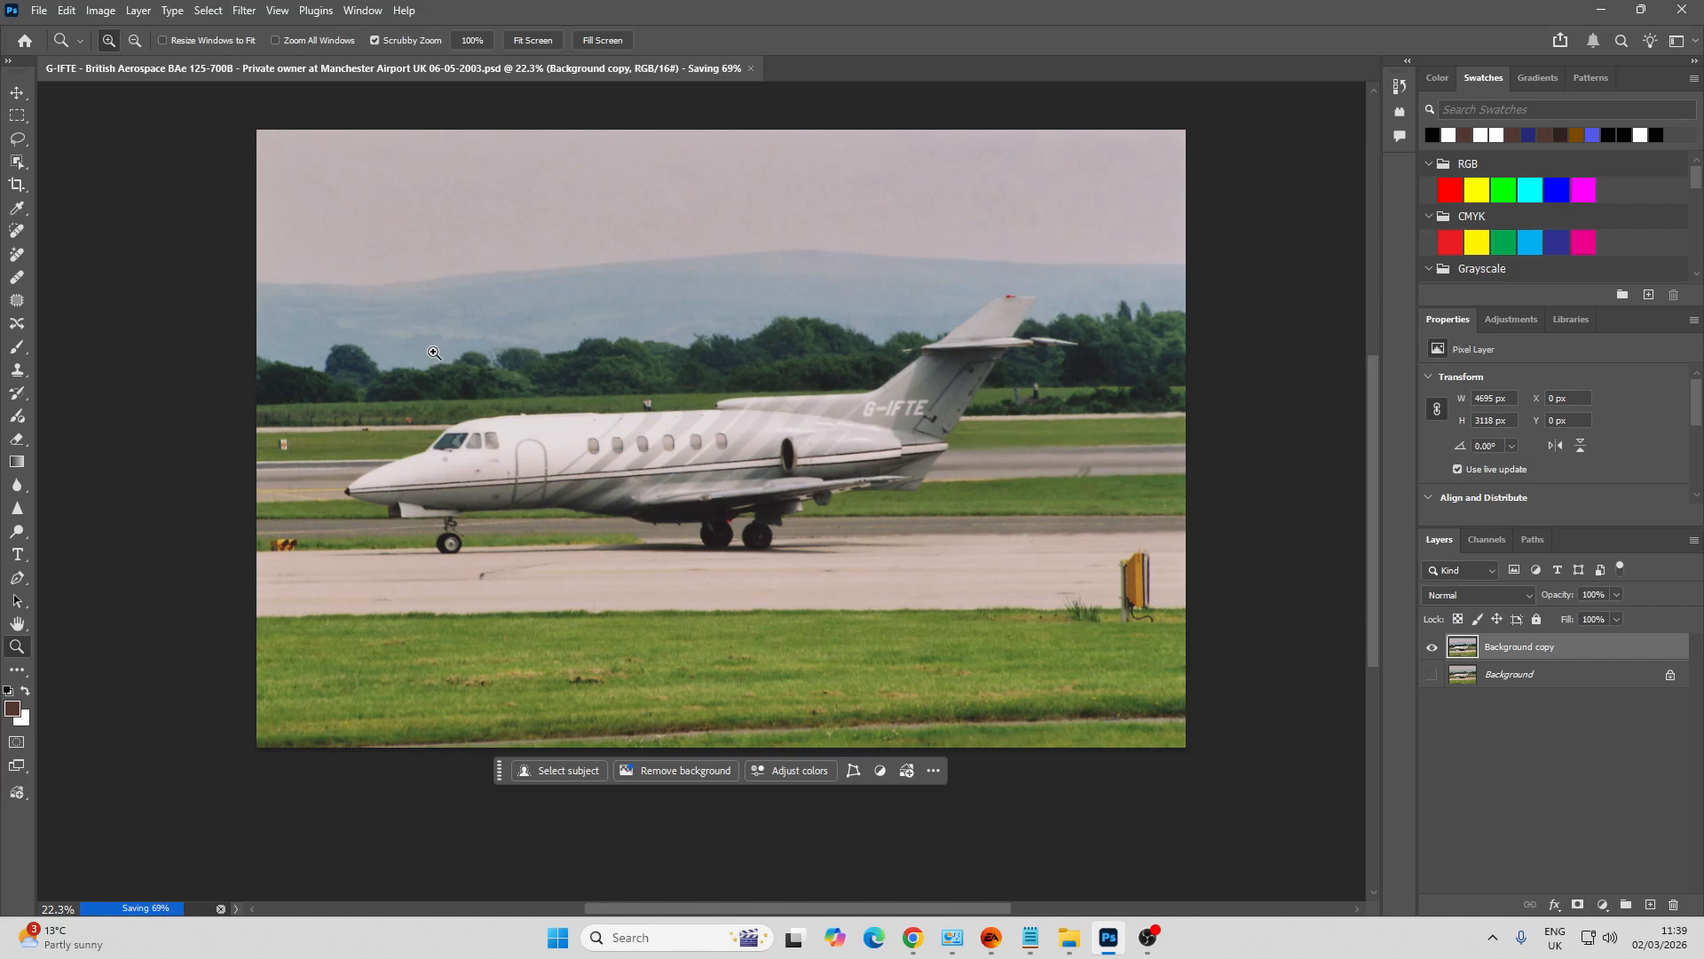
Export the photo as a full-size JPG at quality 6, and close the document with its changes saved
left_click(38, 12)
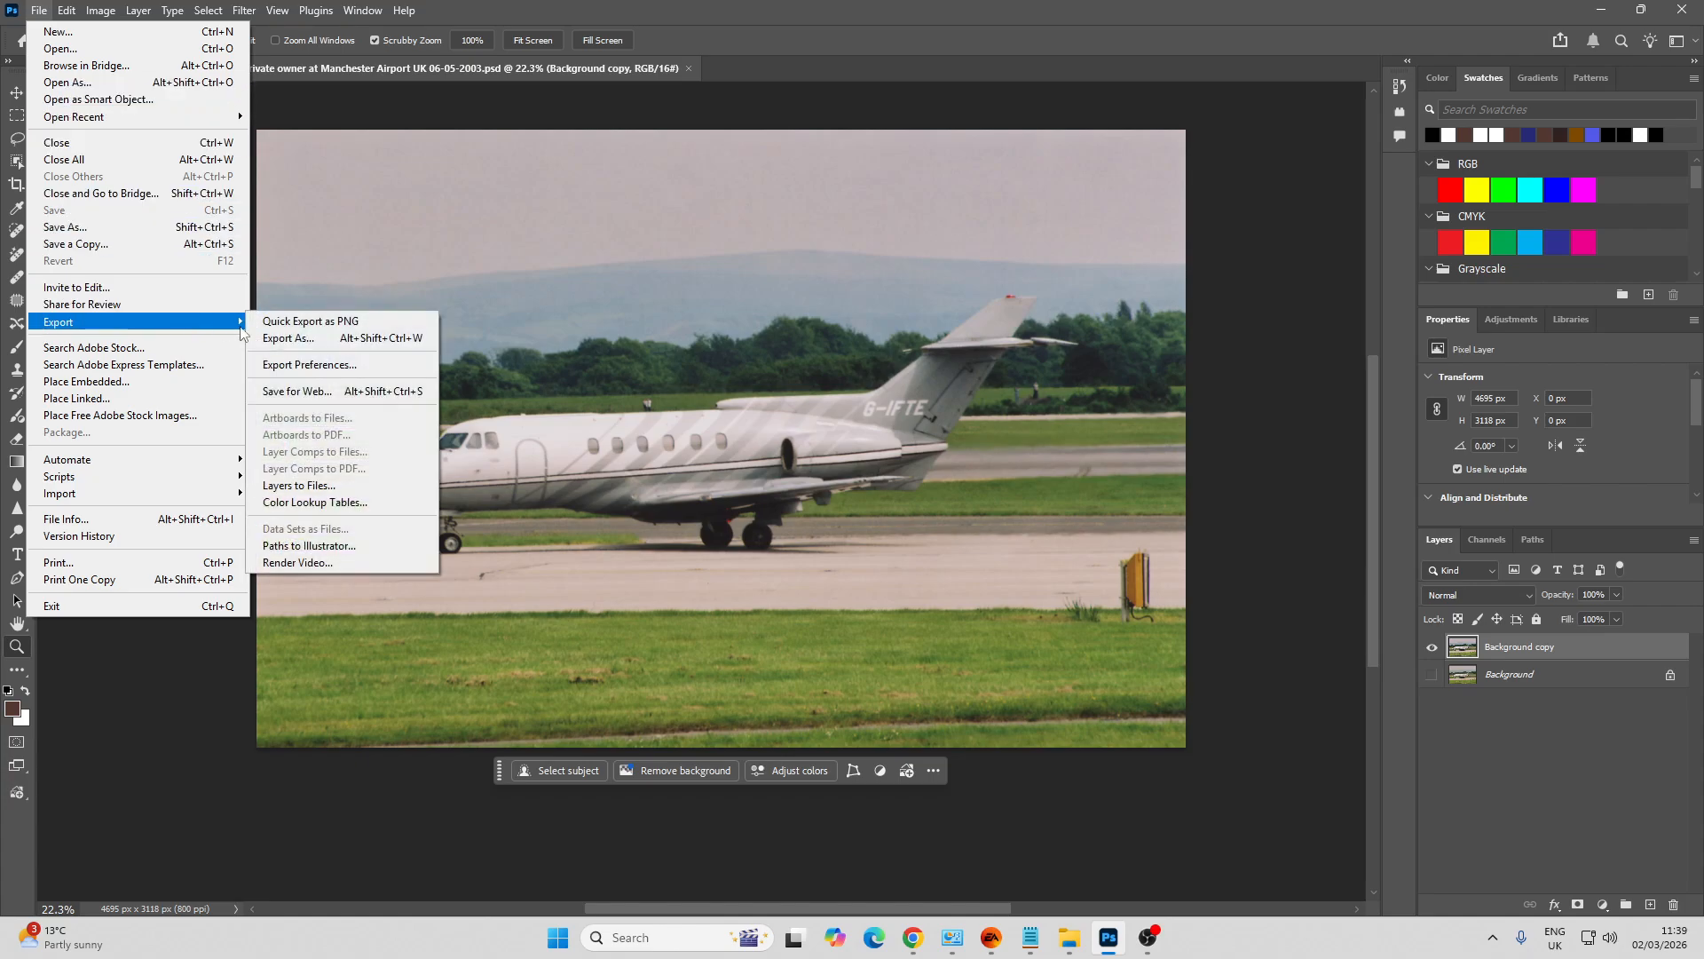
left_click(286, 338)
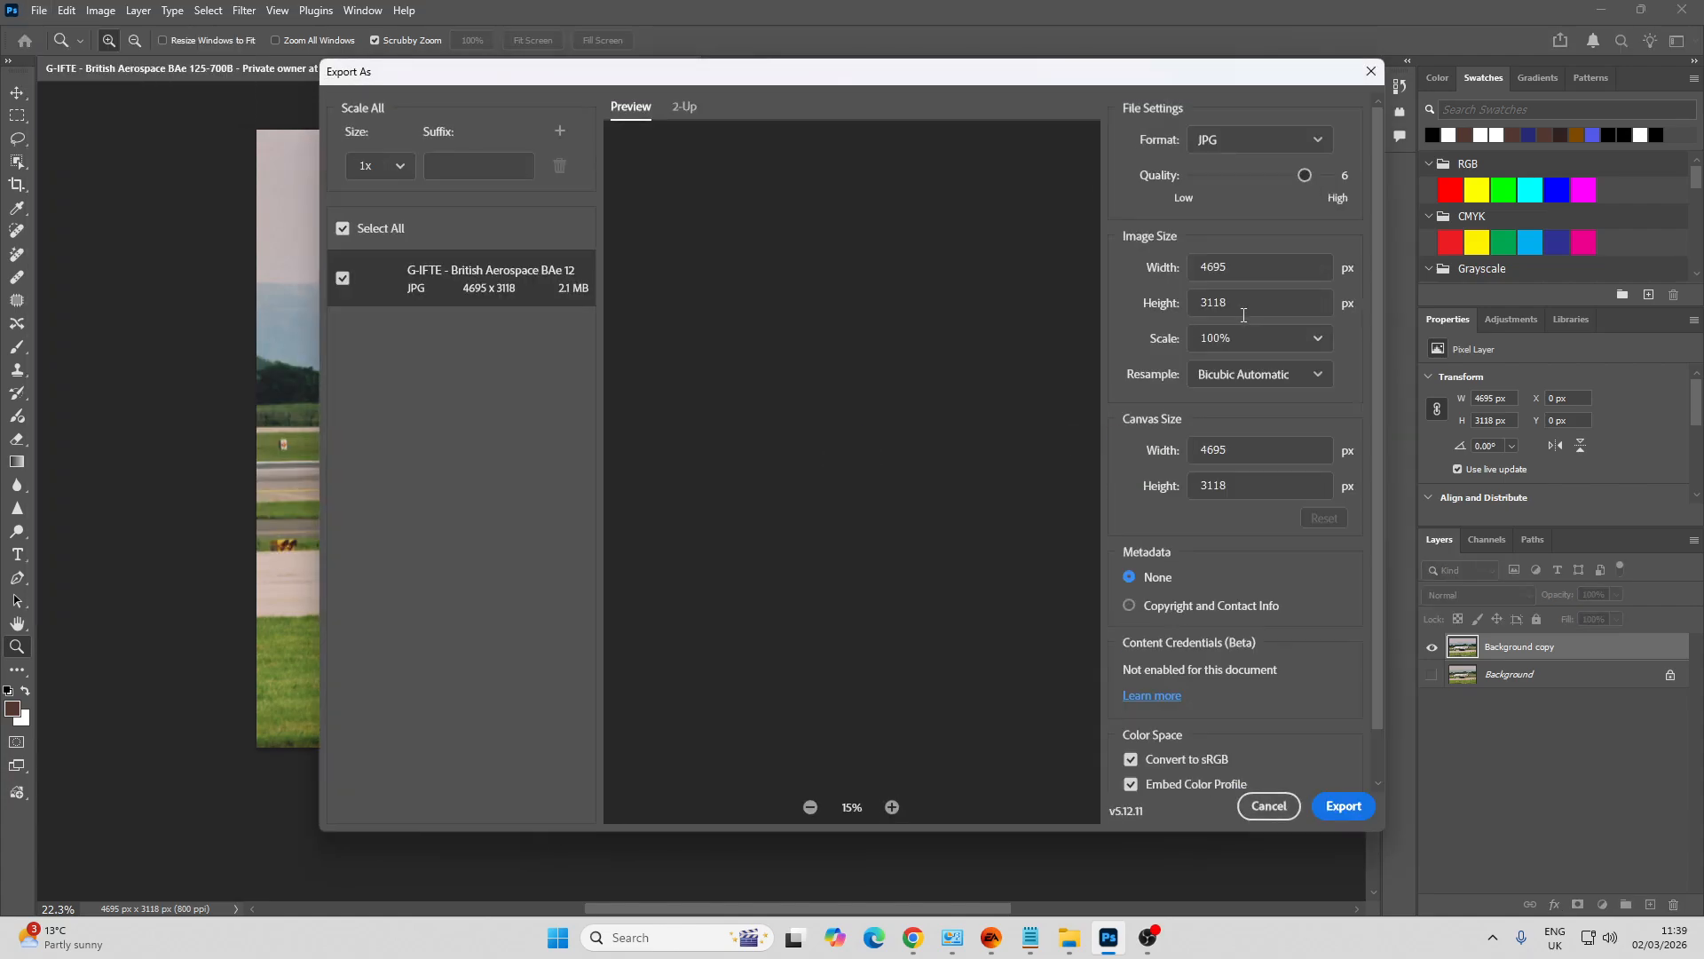
left_click(1343, 804)
left_click(1562, 785)
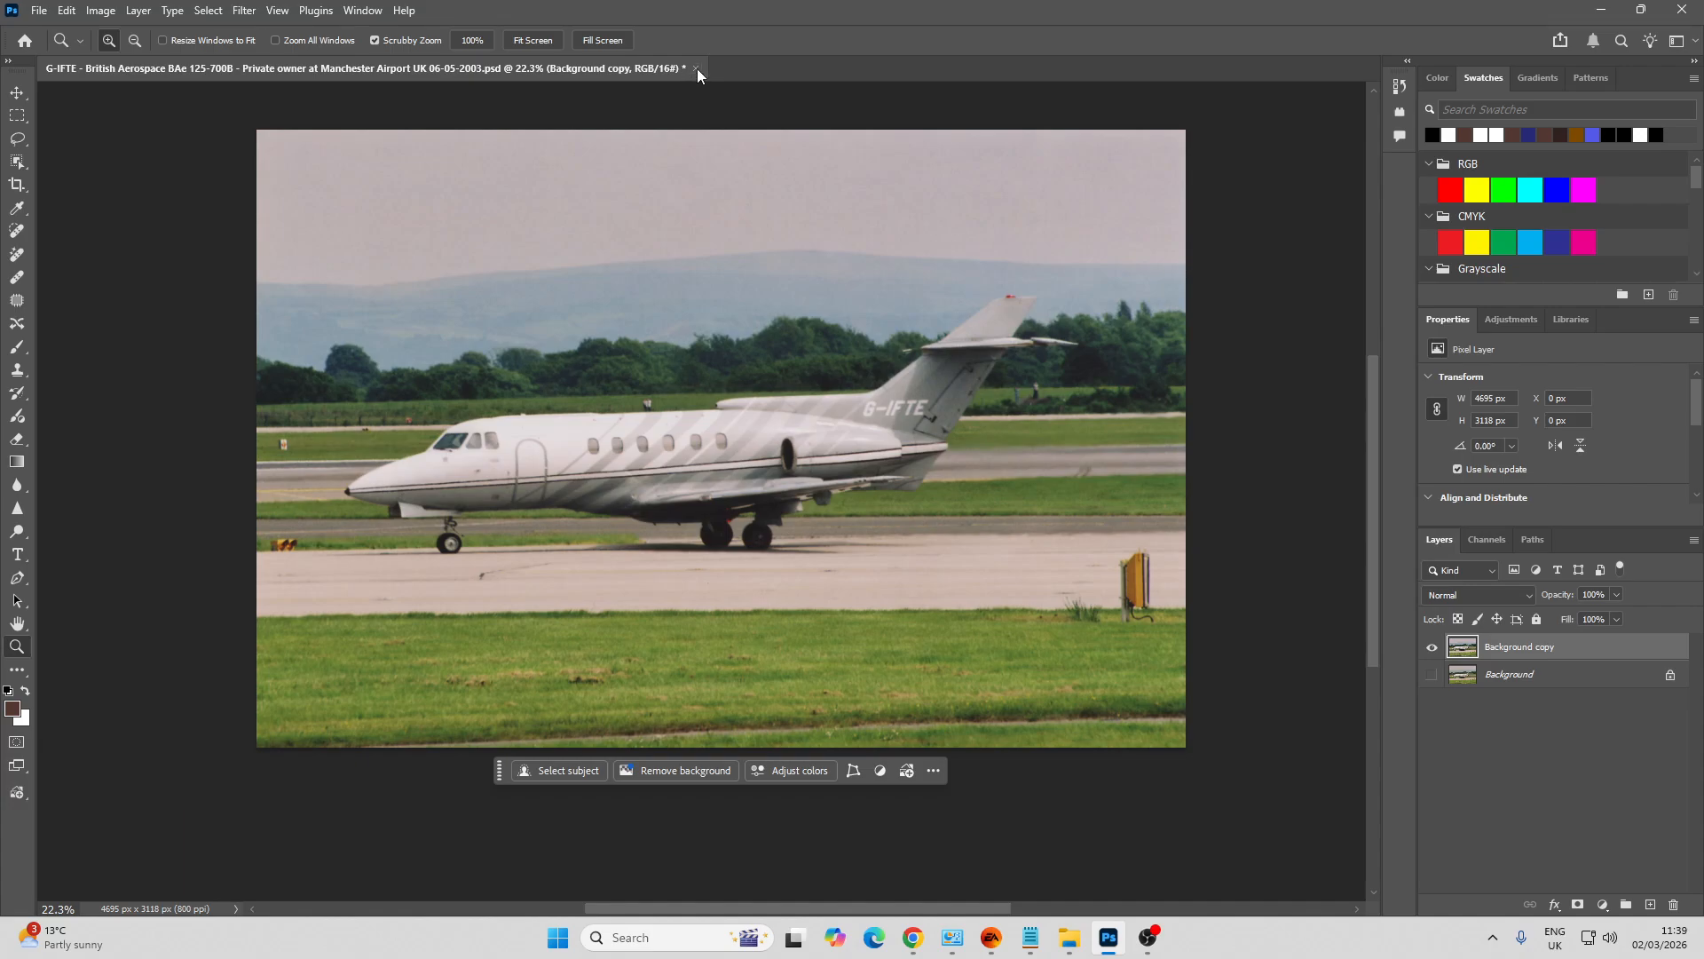
left_click(697, 69)
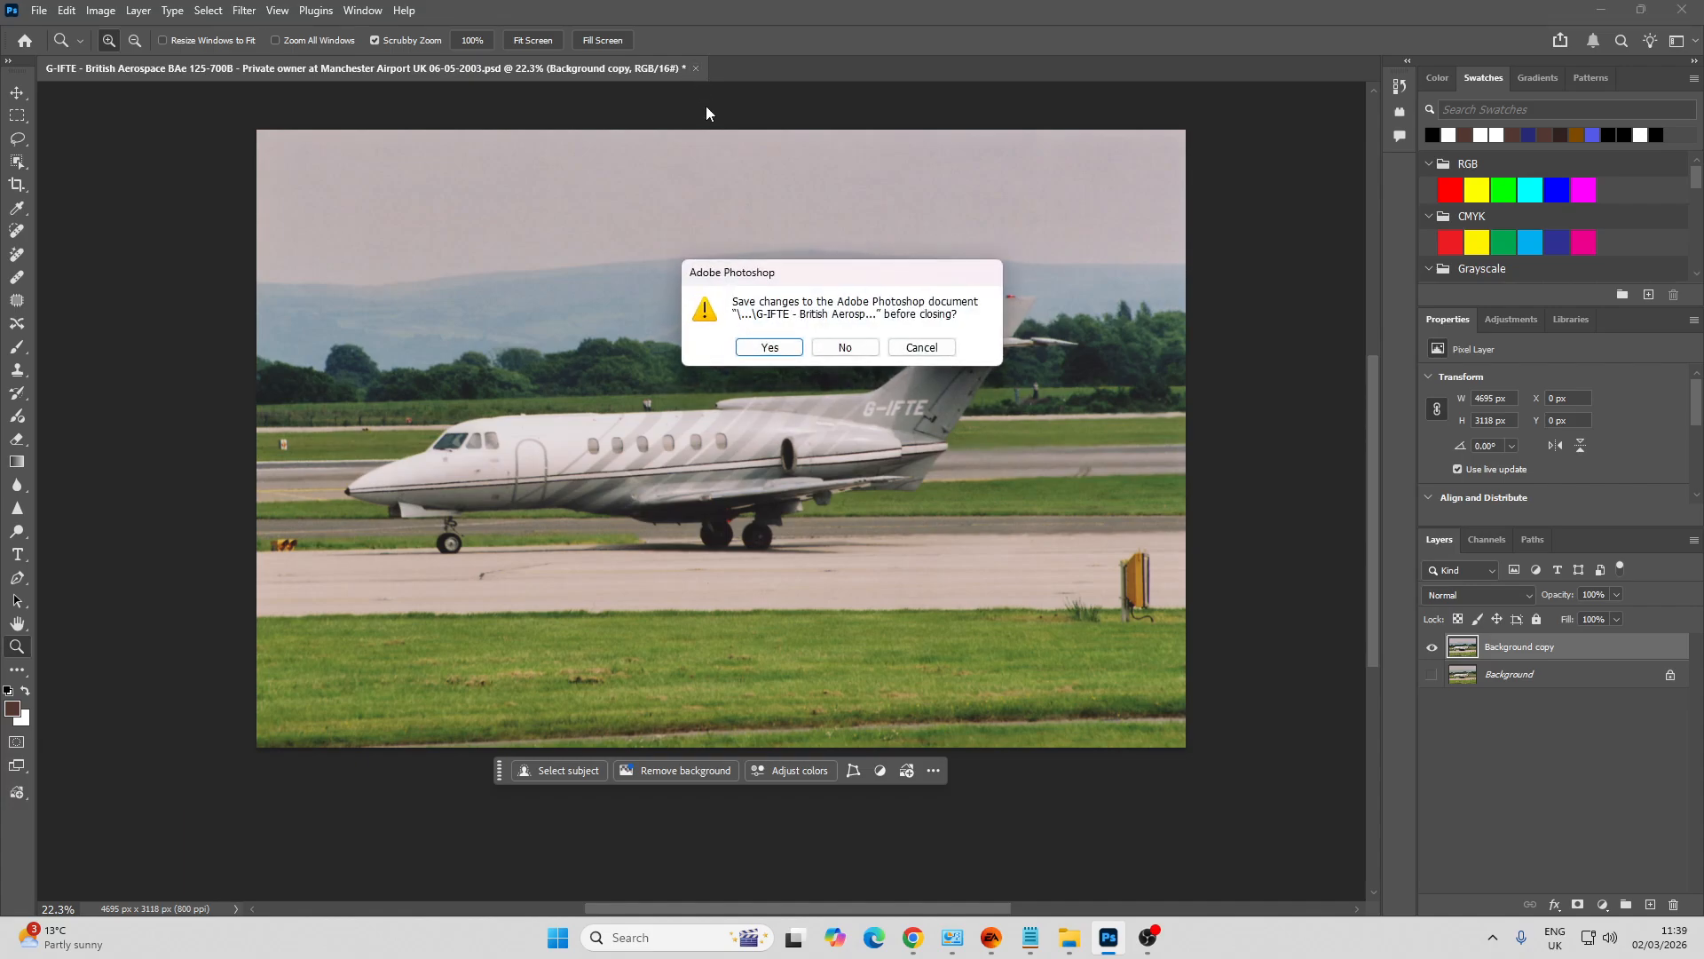
left_click(787, 348)
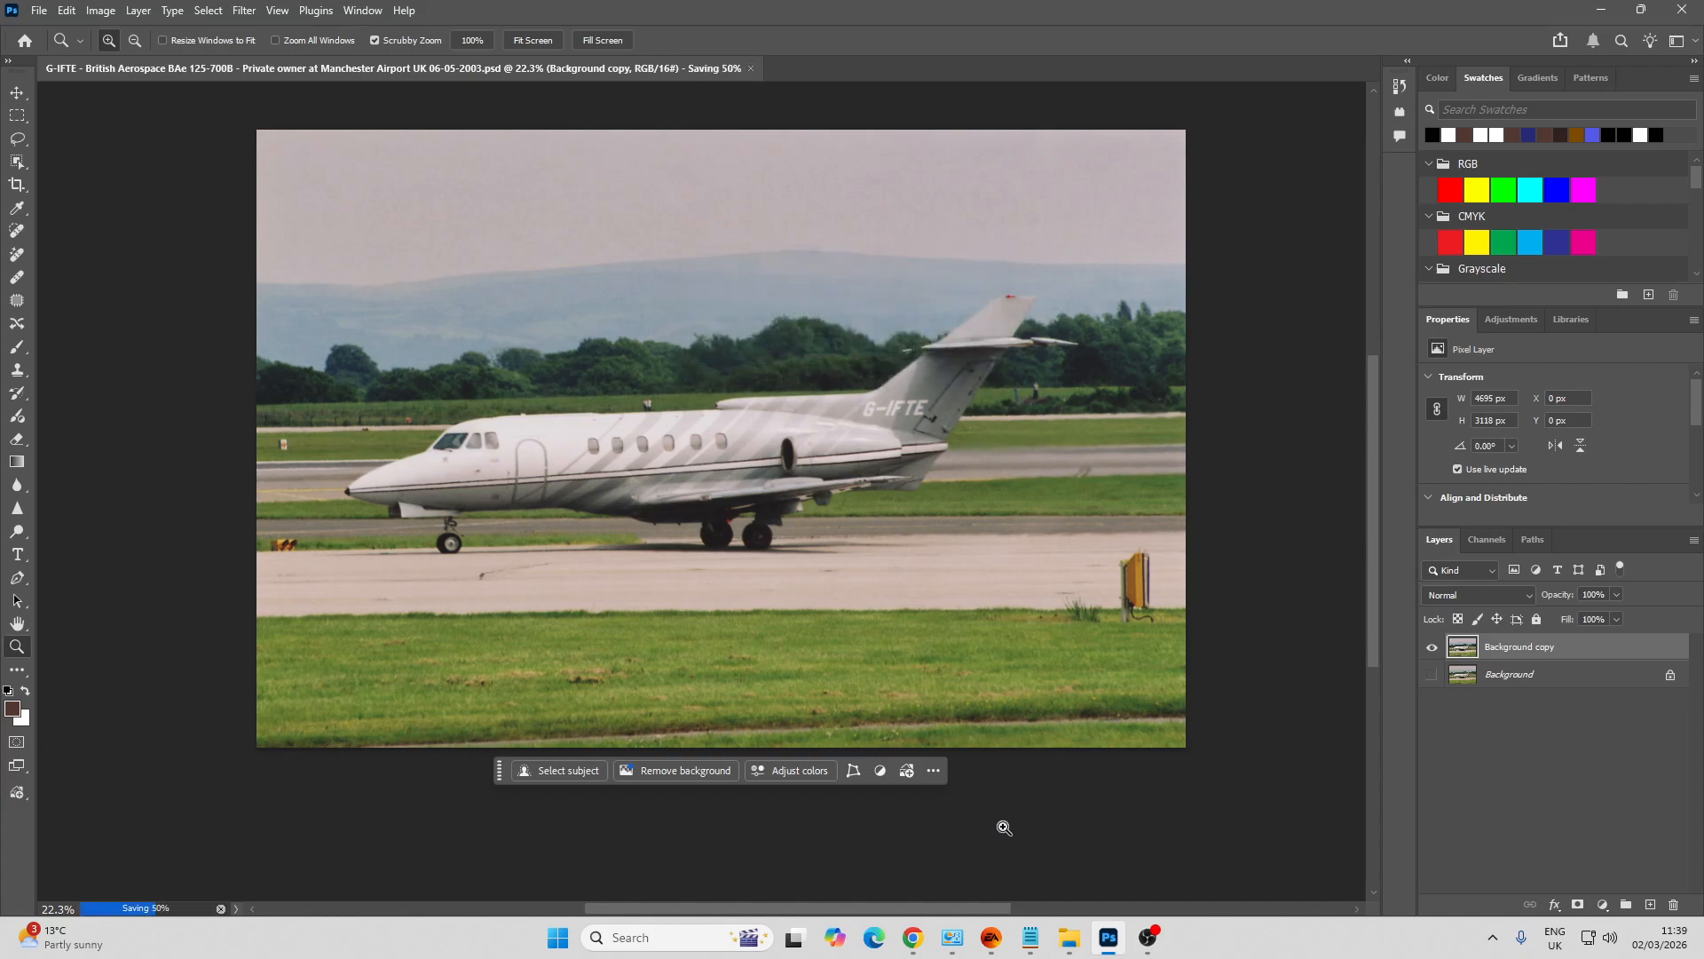
Open the next scan, slides529.tif, from File Explorer in Photoshop
mouse_move(1074, 939)
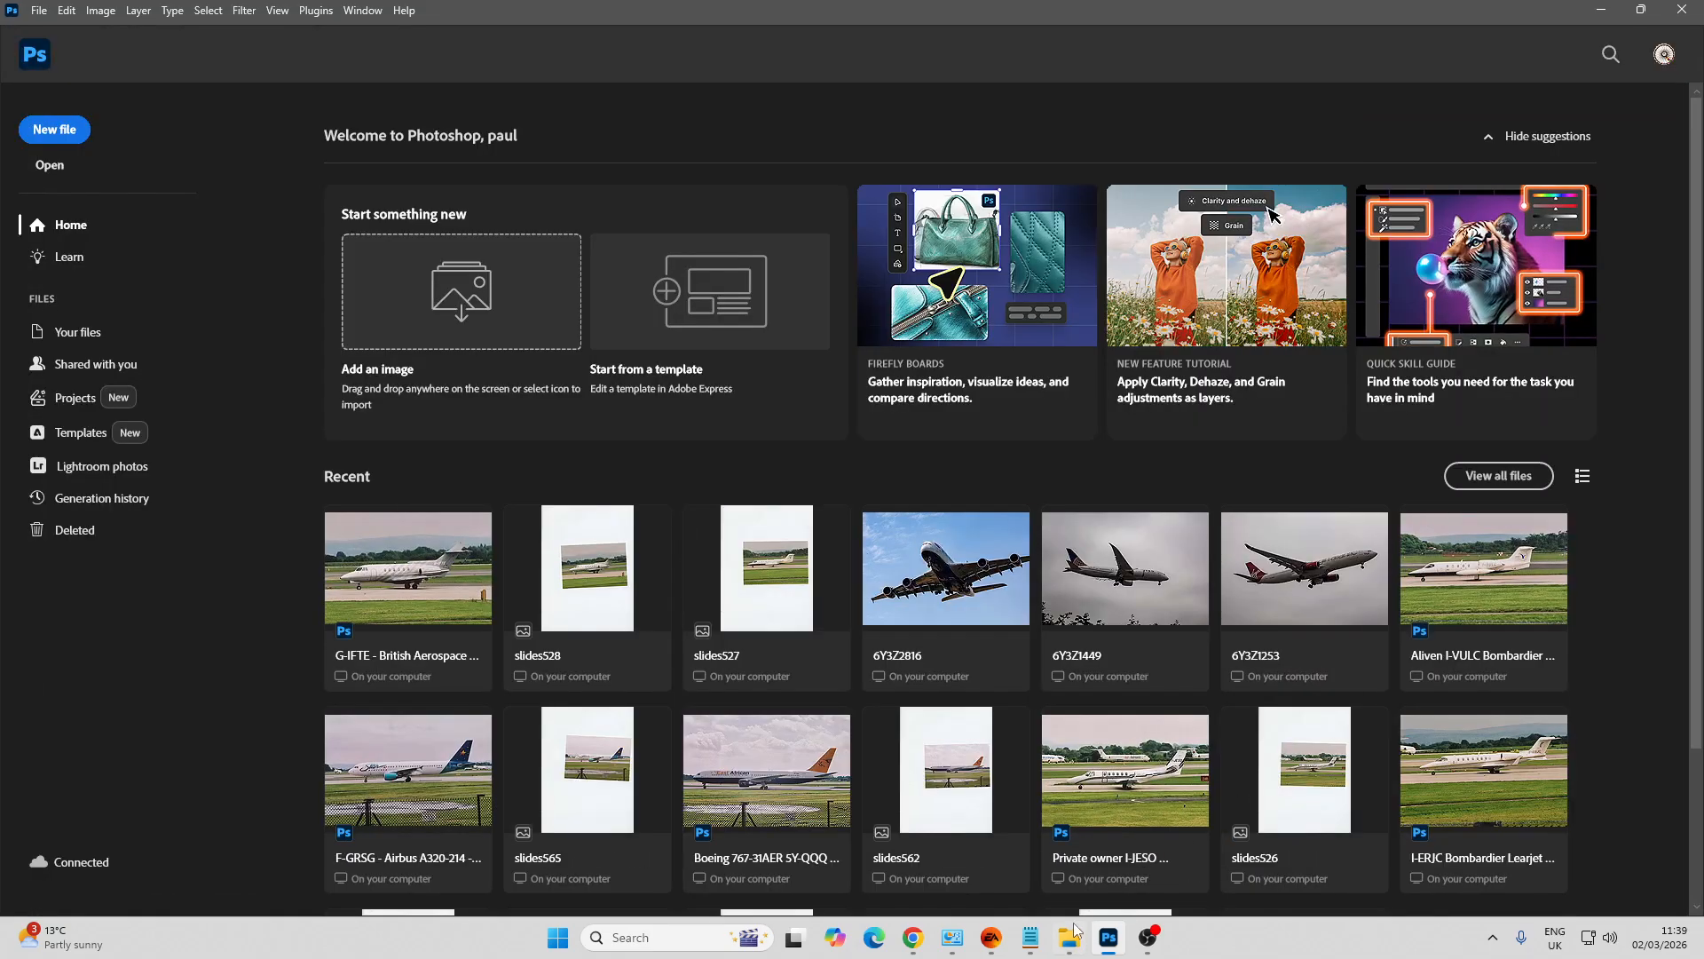
left_click(1069, 937)
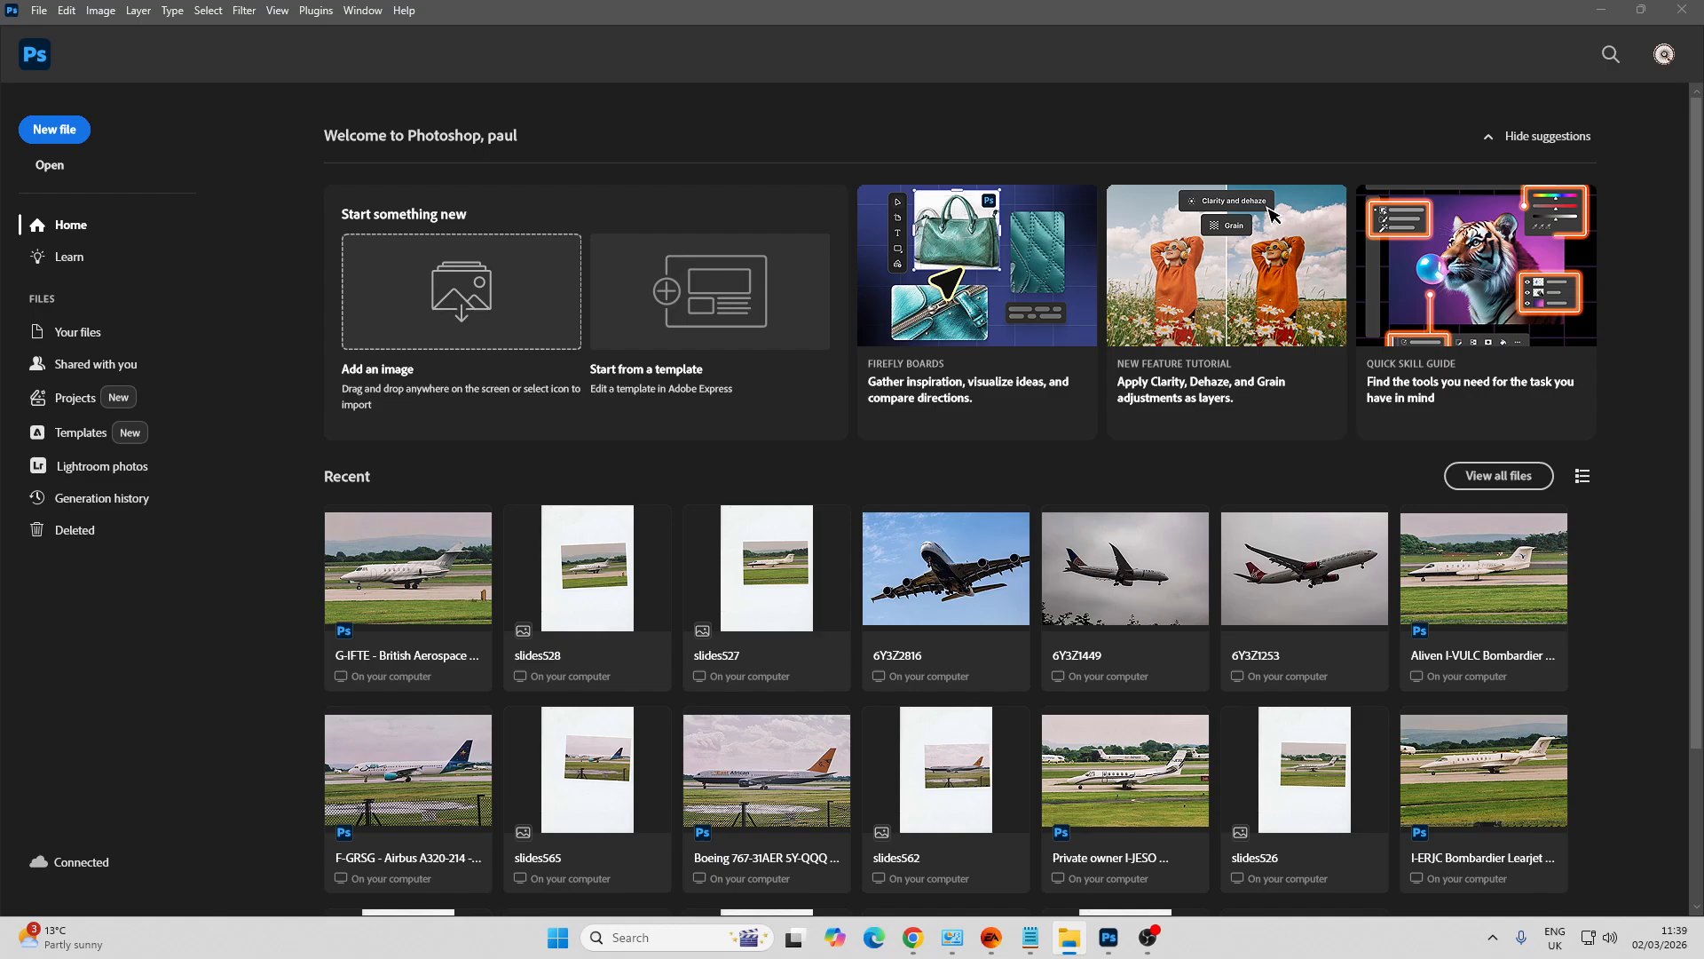
left_click_drag(1274, 216, 857, 488)
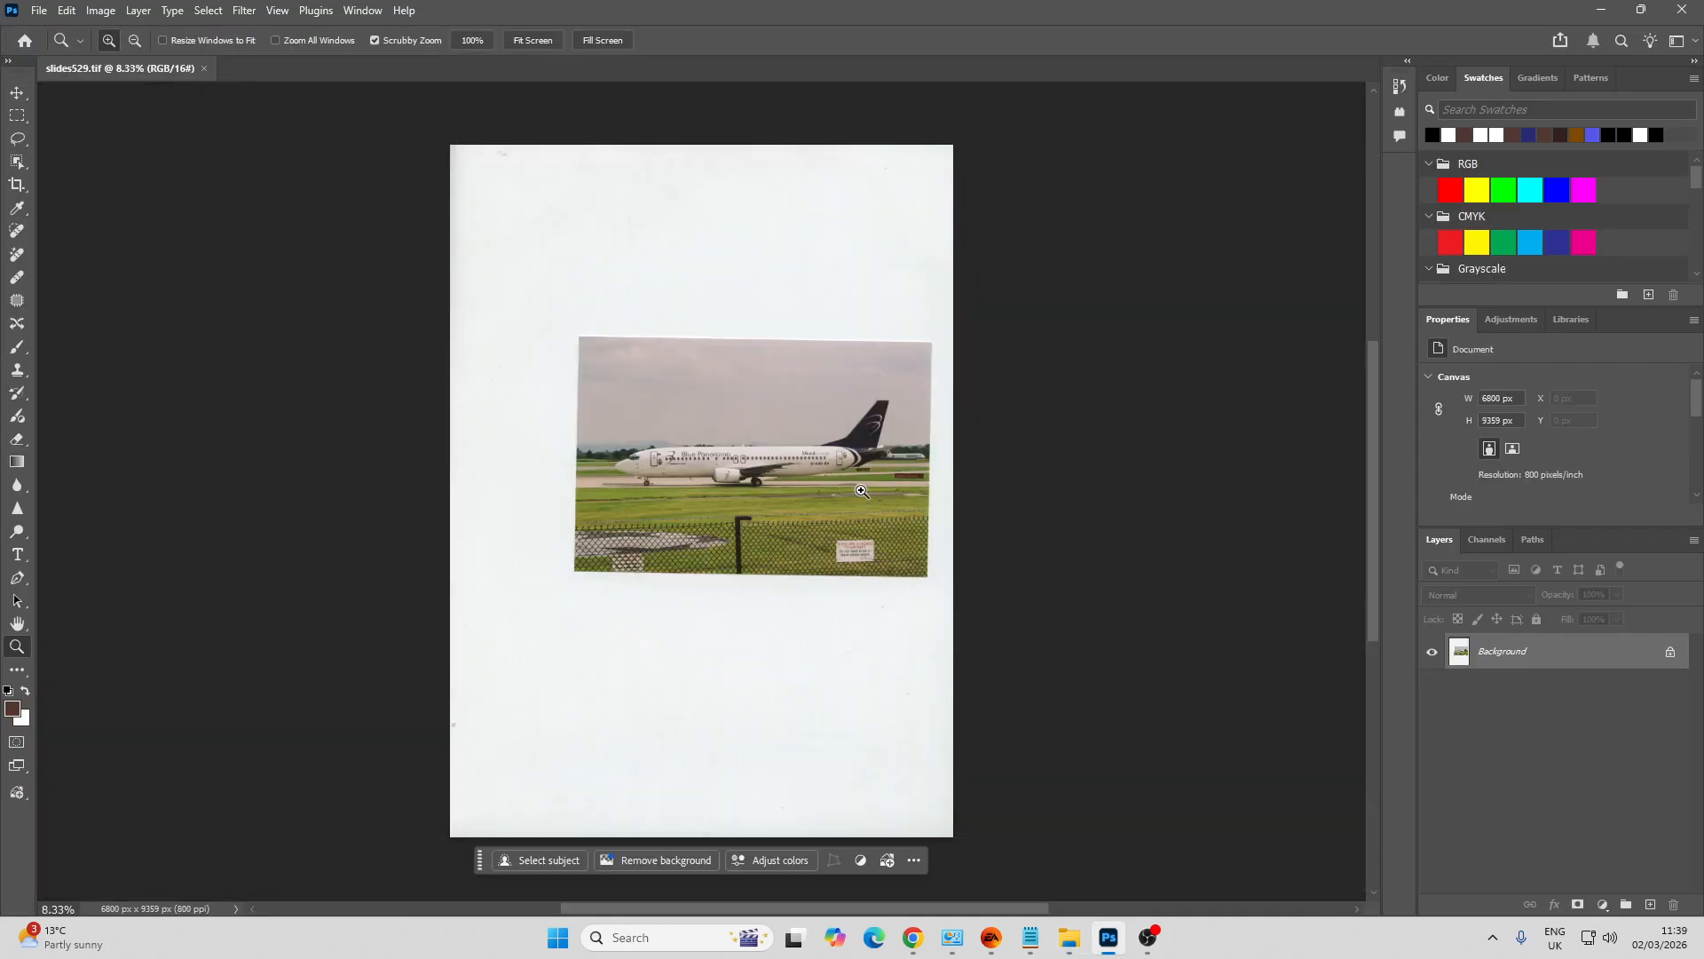
Straighten the scan by about -1.1° and crop it to the photo's edges, about 4716 x 3126 px
left_click_drag(728, 442, 767, 521)
key("c")
left_click_drag(1262, 460, 1264, 449)
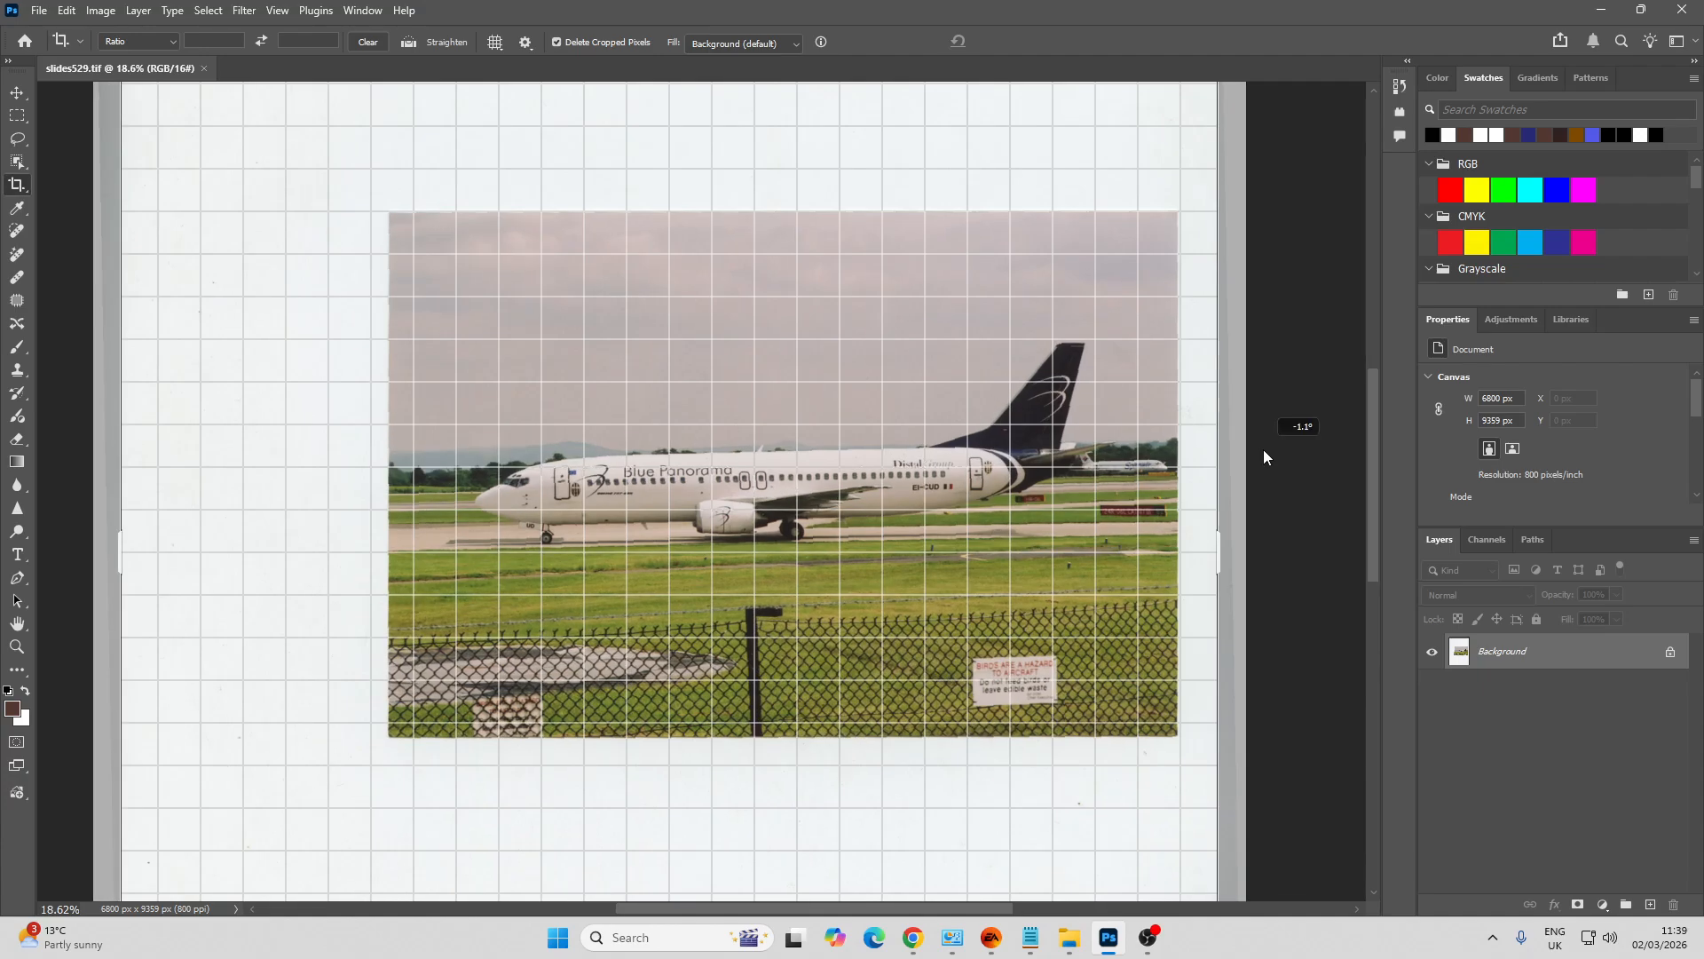
left_click_drag(1264, 449, 1264, 449)
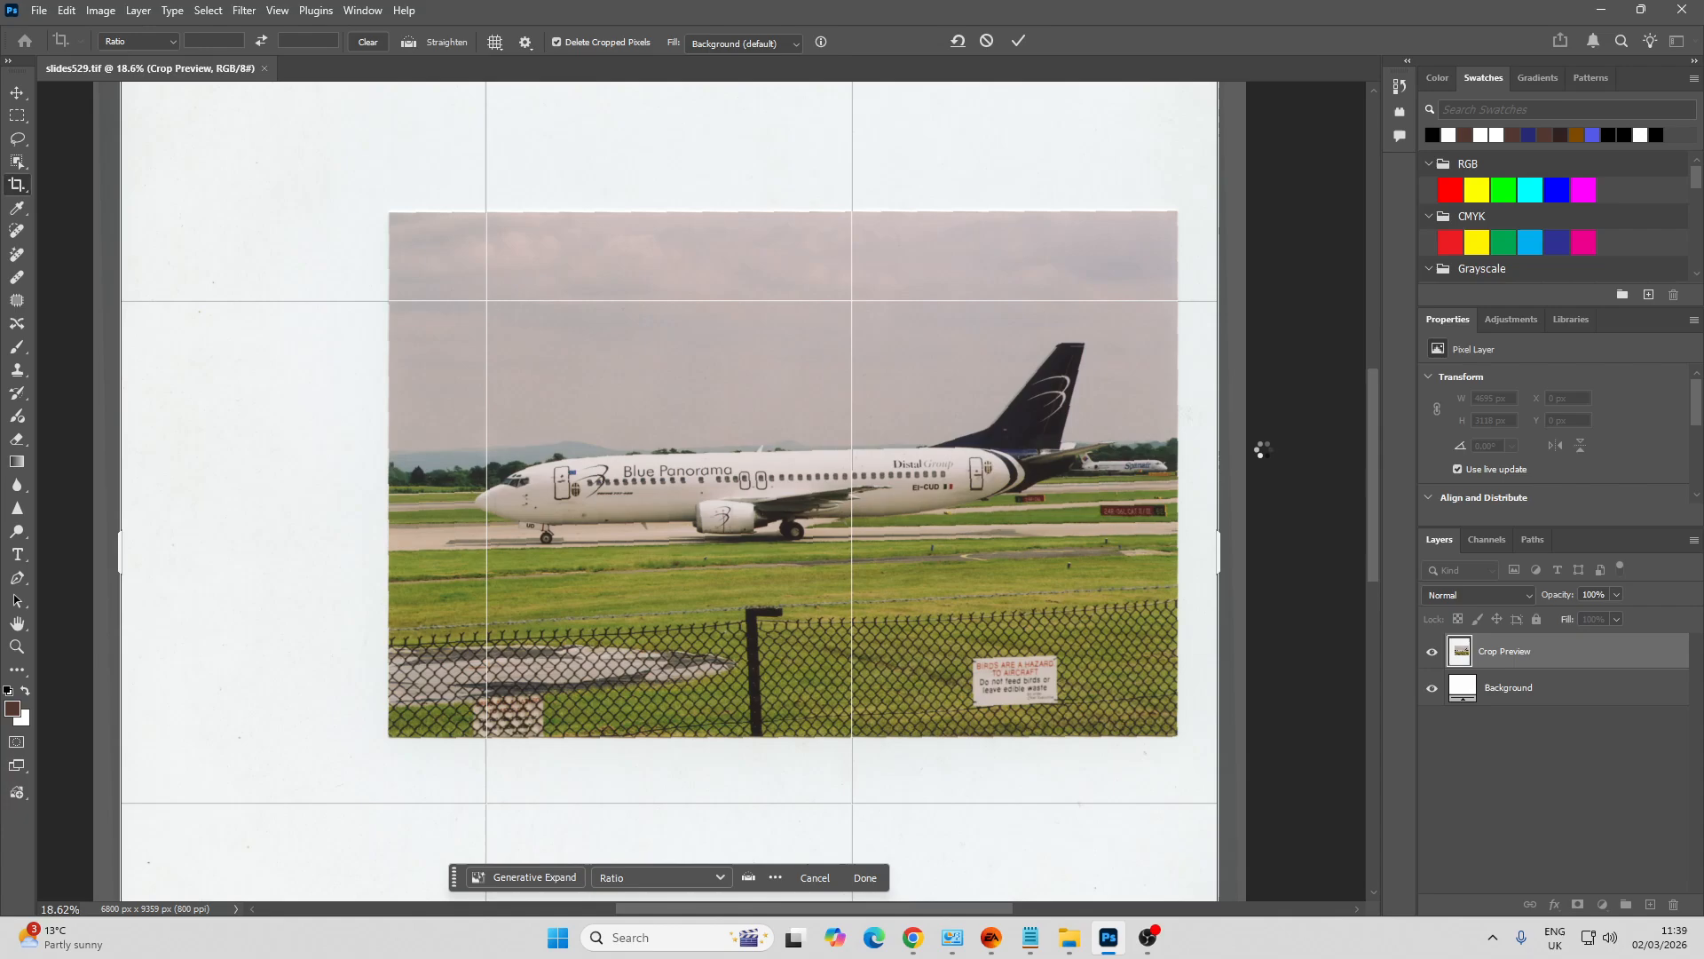
key("Return")
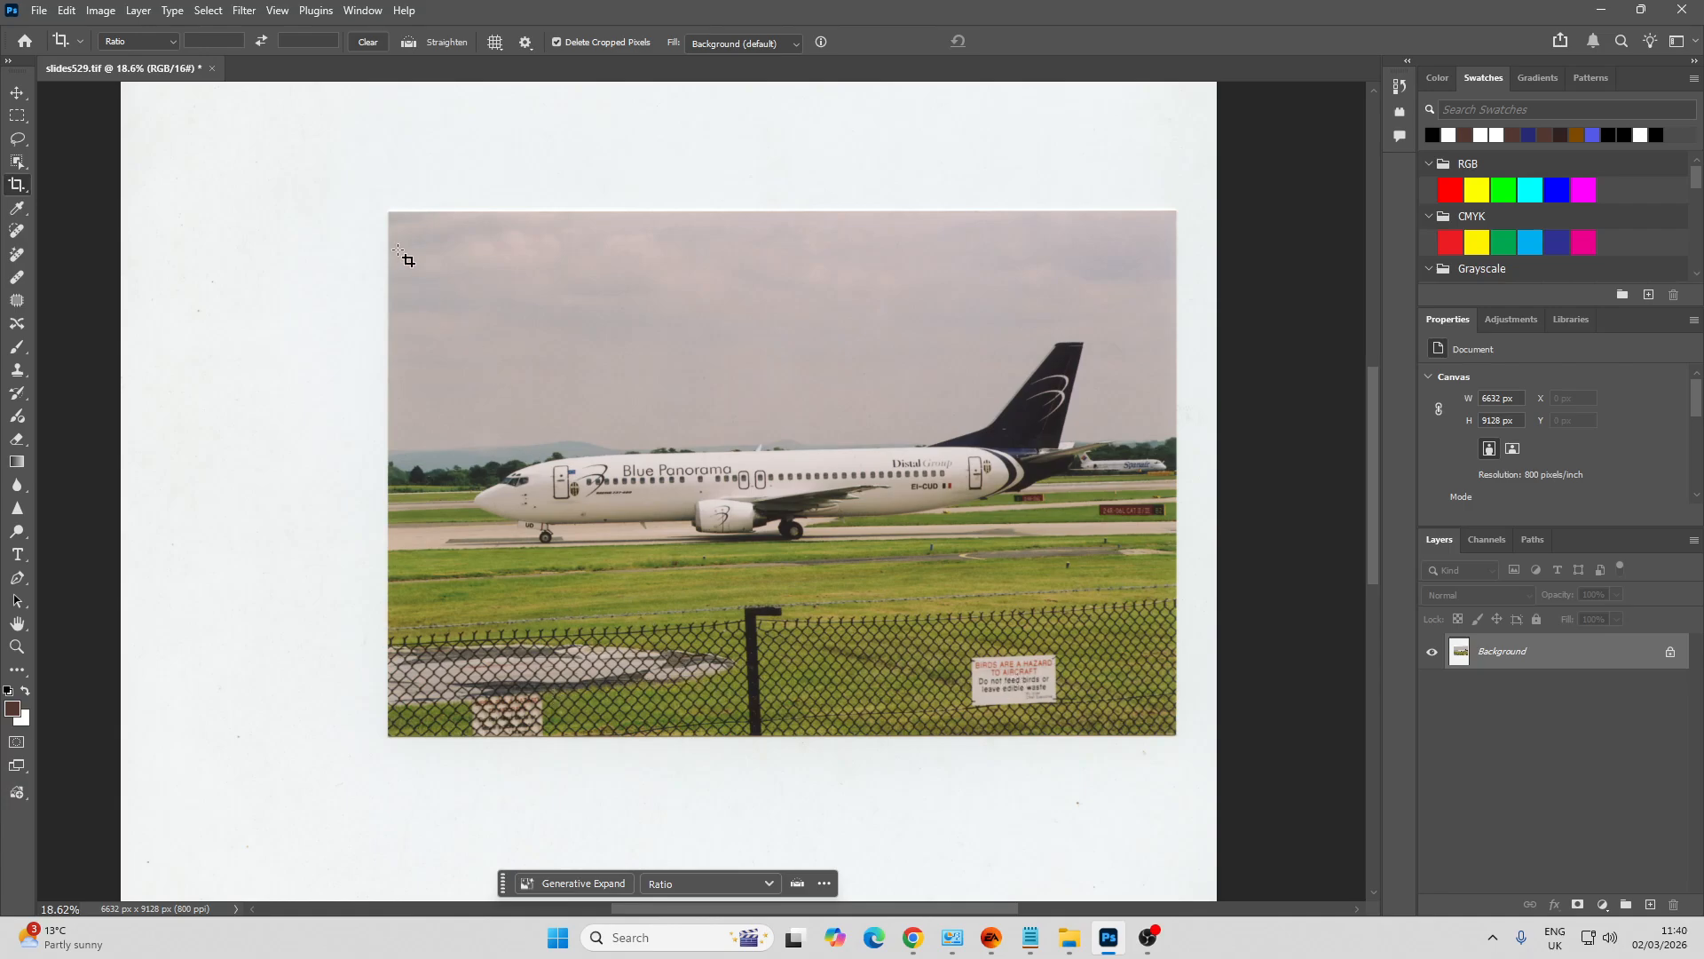
left_click_drag(395, 216, 1172, 731)
key("Return")
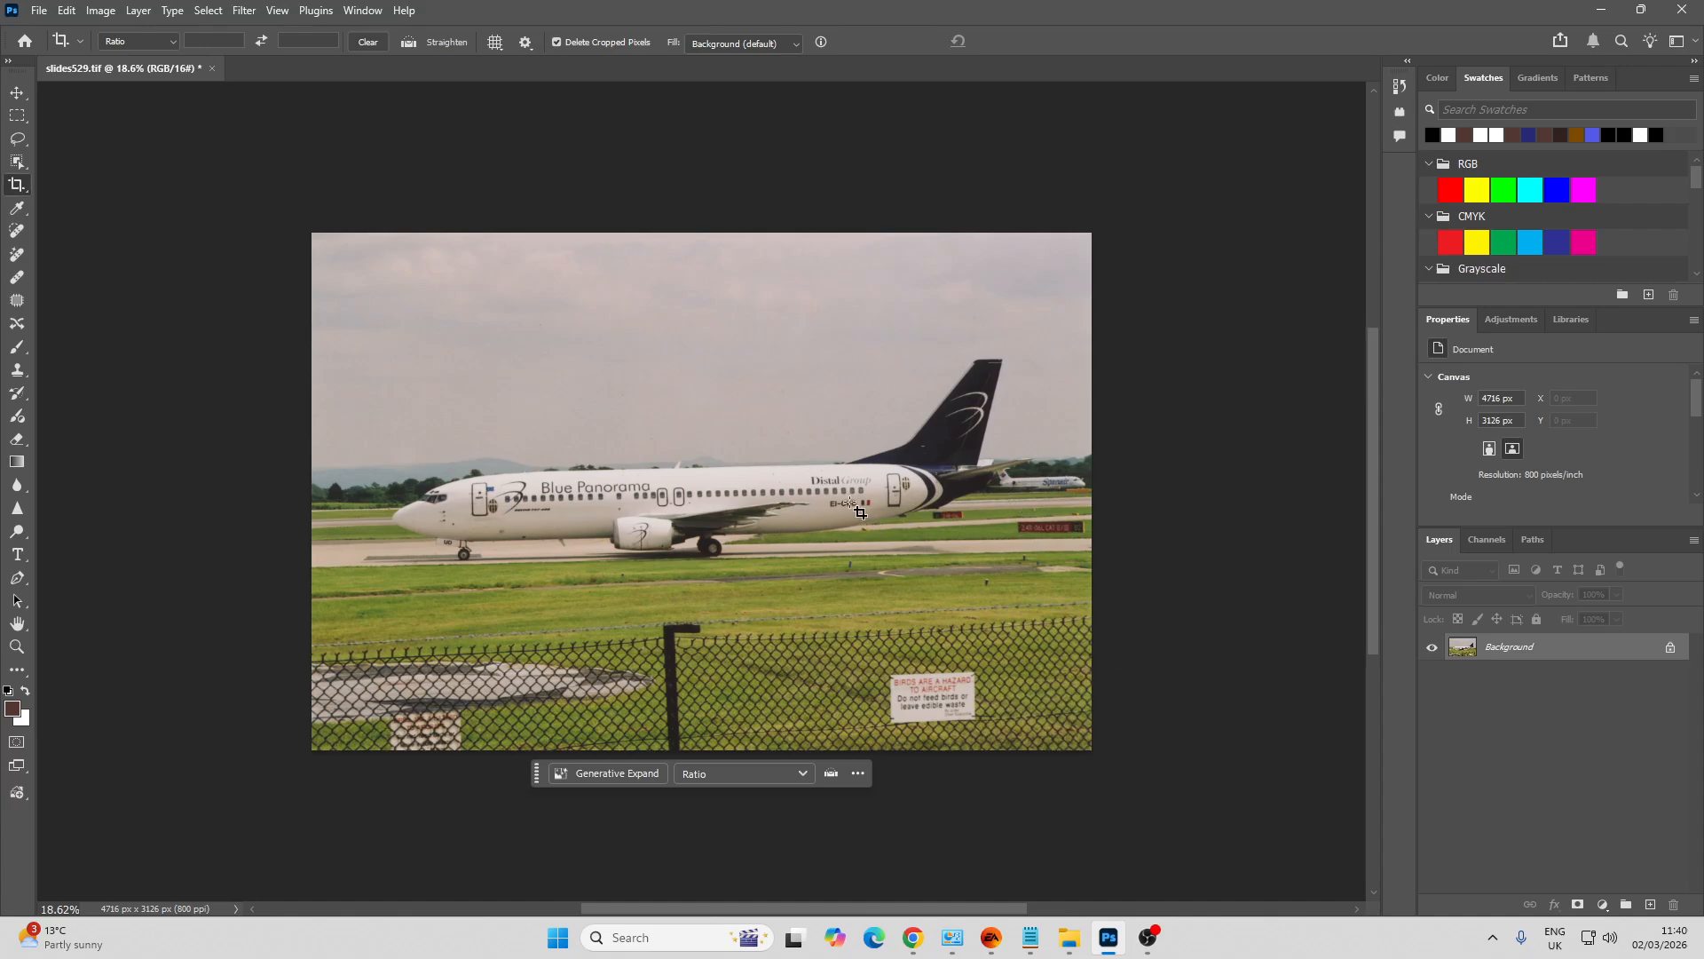
Check the aircraft's registration and details, and enter EI-CUD - Blue Panorama Airlines (737-4Q8) at Manchester Airport UK 06-05-2003 as the save name
key("z")
left_click_drag(838, 501, 886, 529)
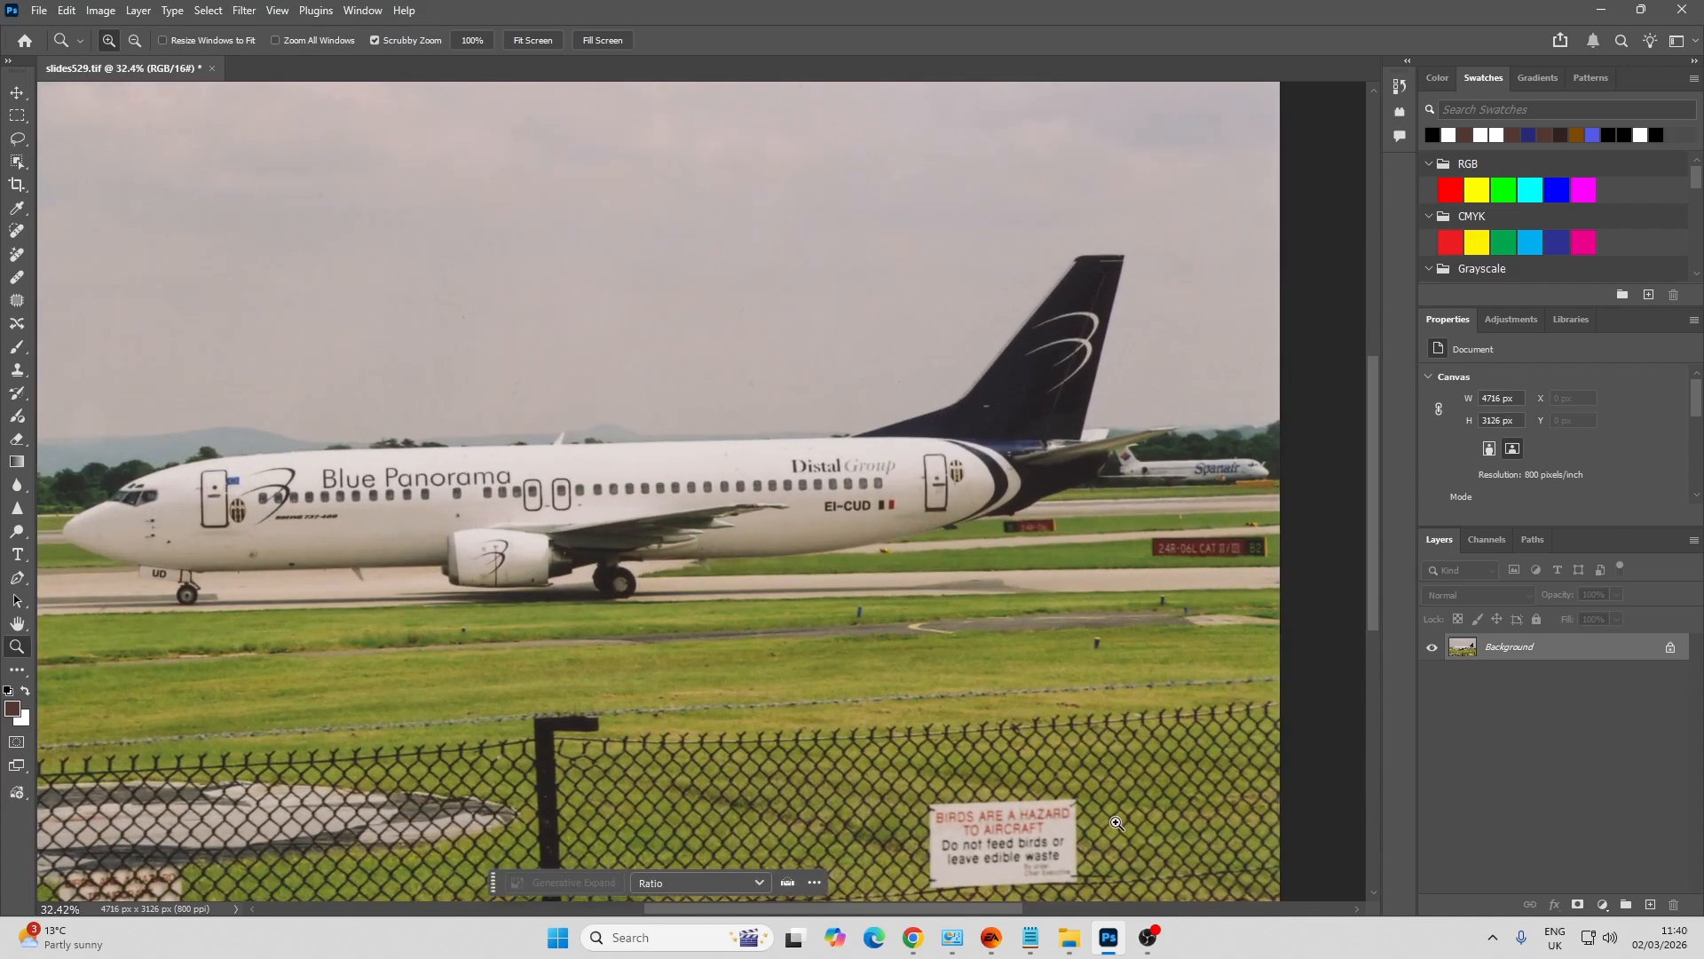
mouse_move(913, 948)
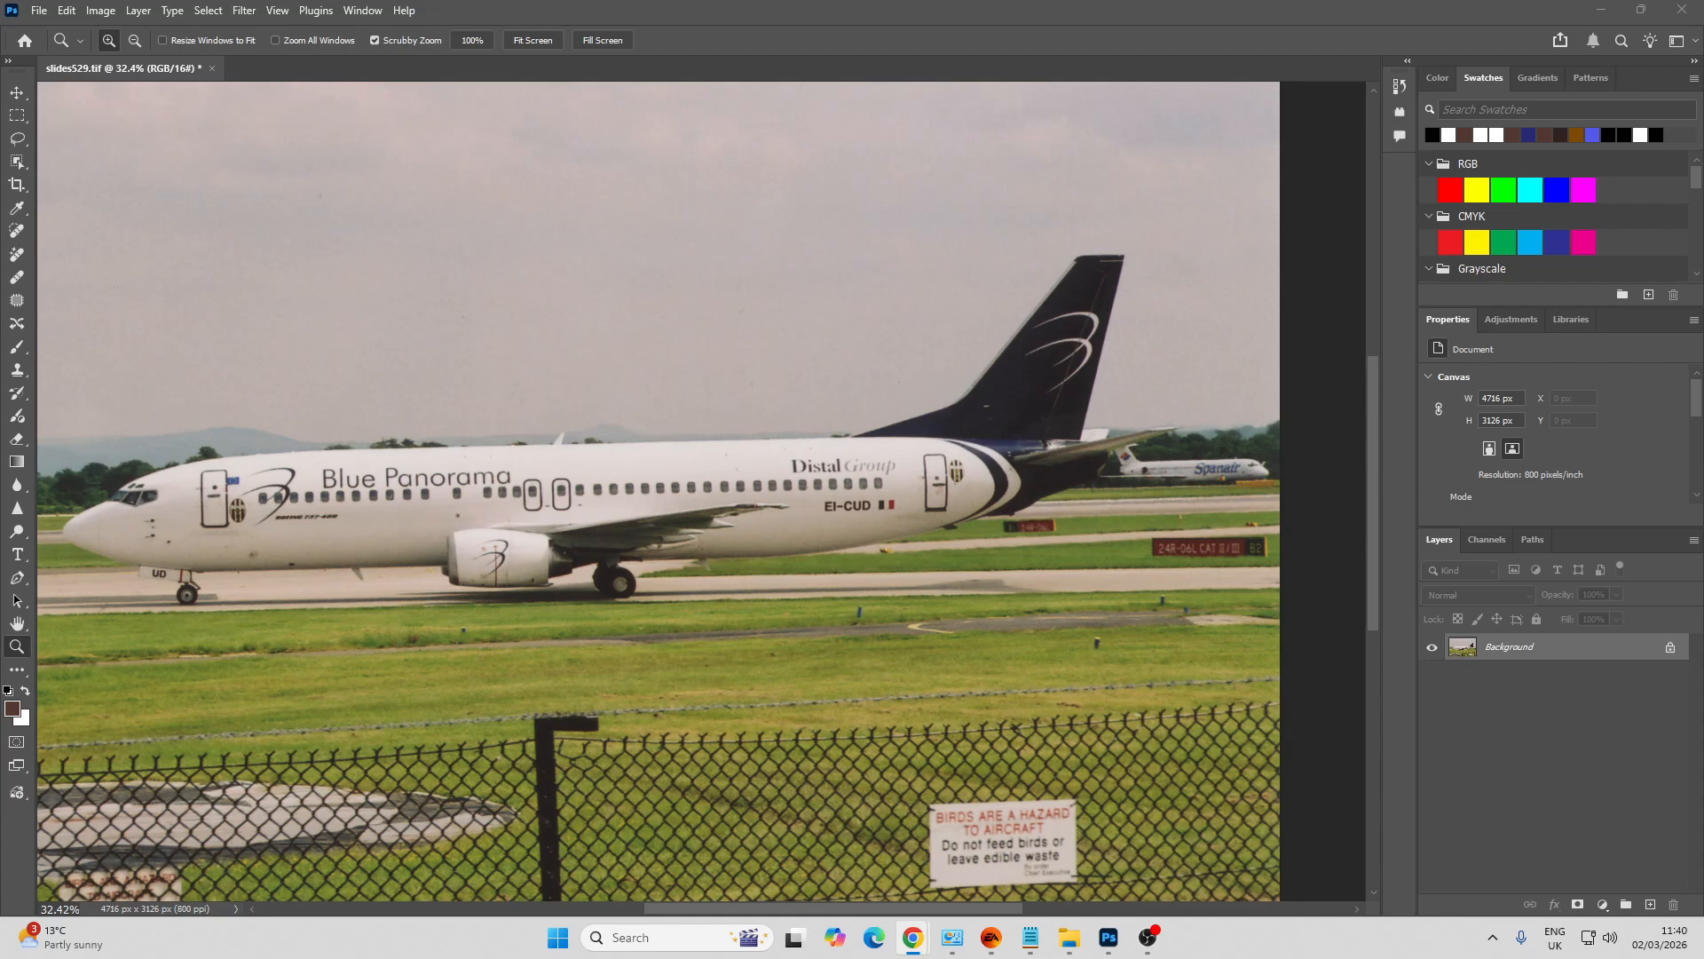
left_click(39, 11)
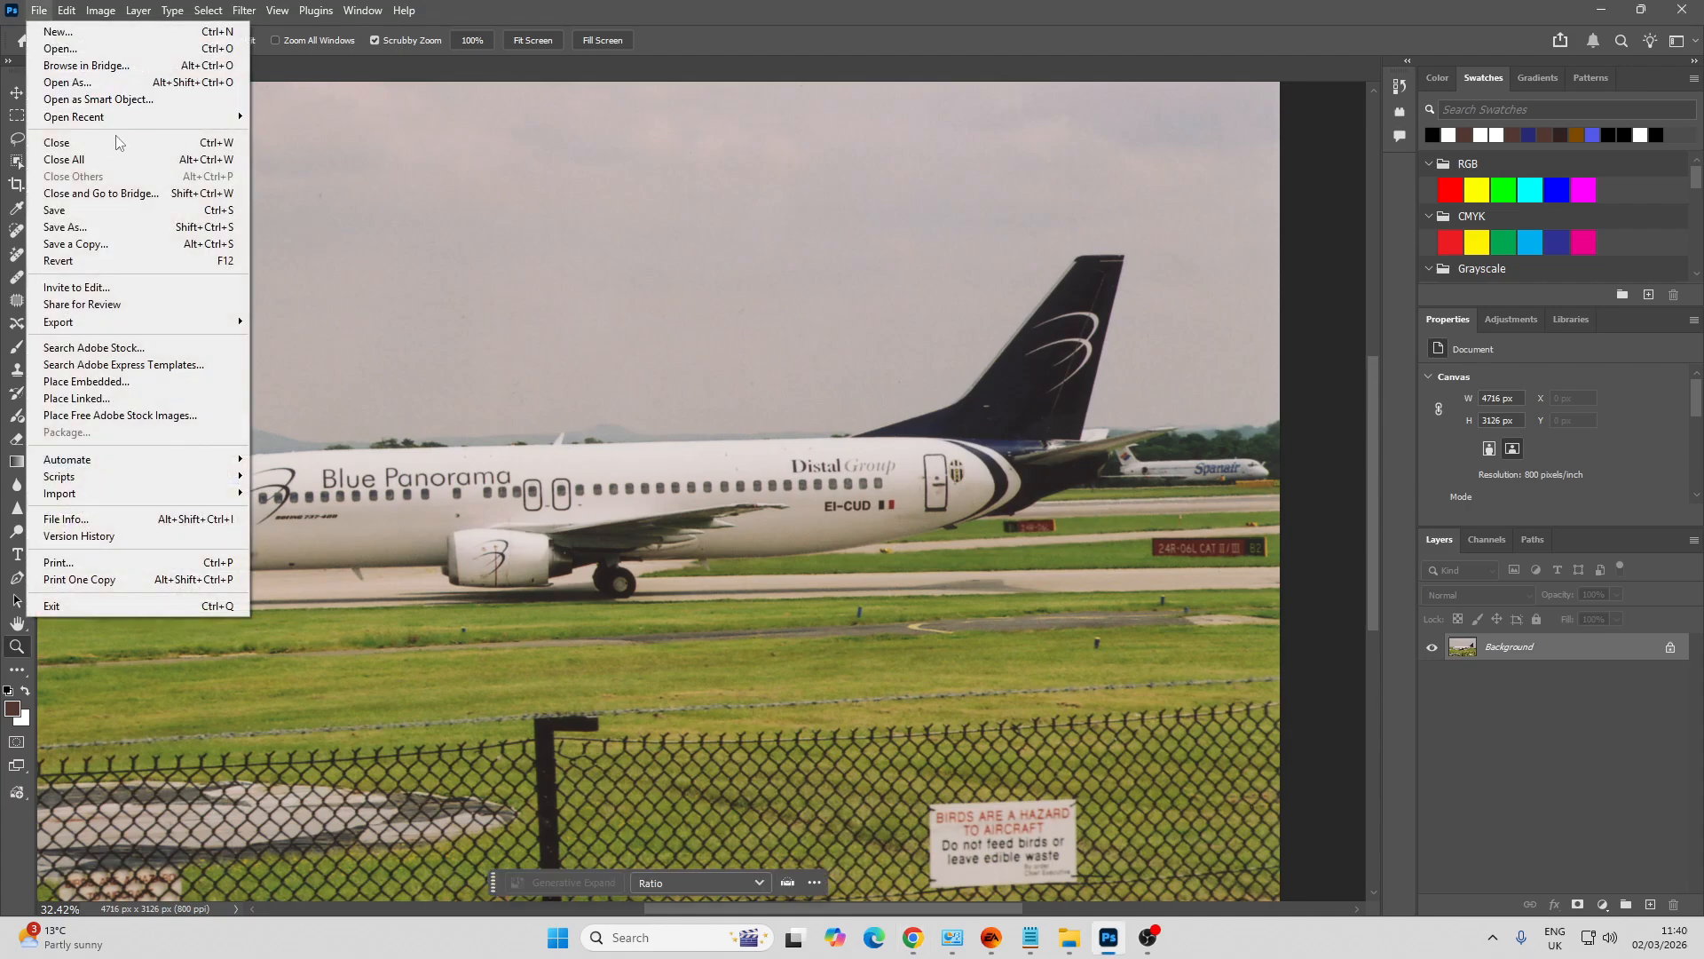
left_click(141, 227)
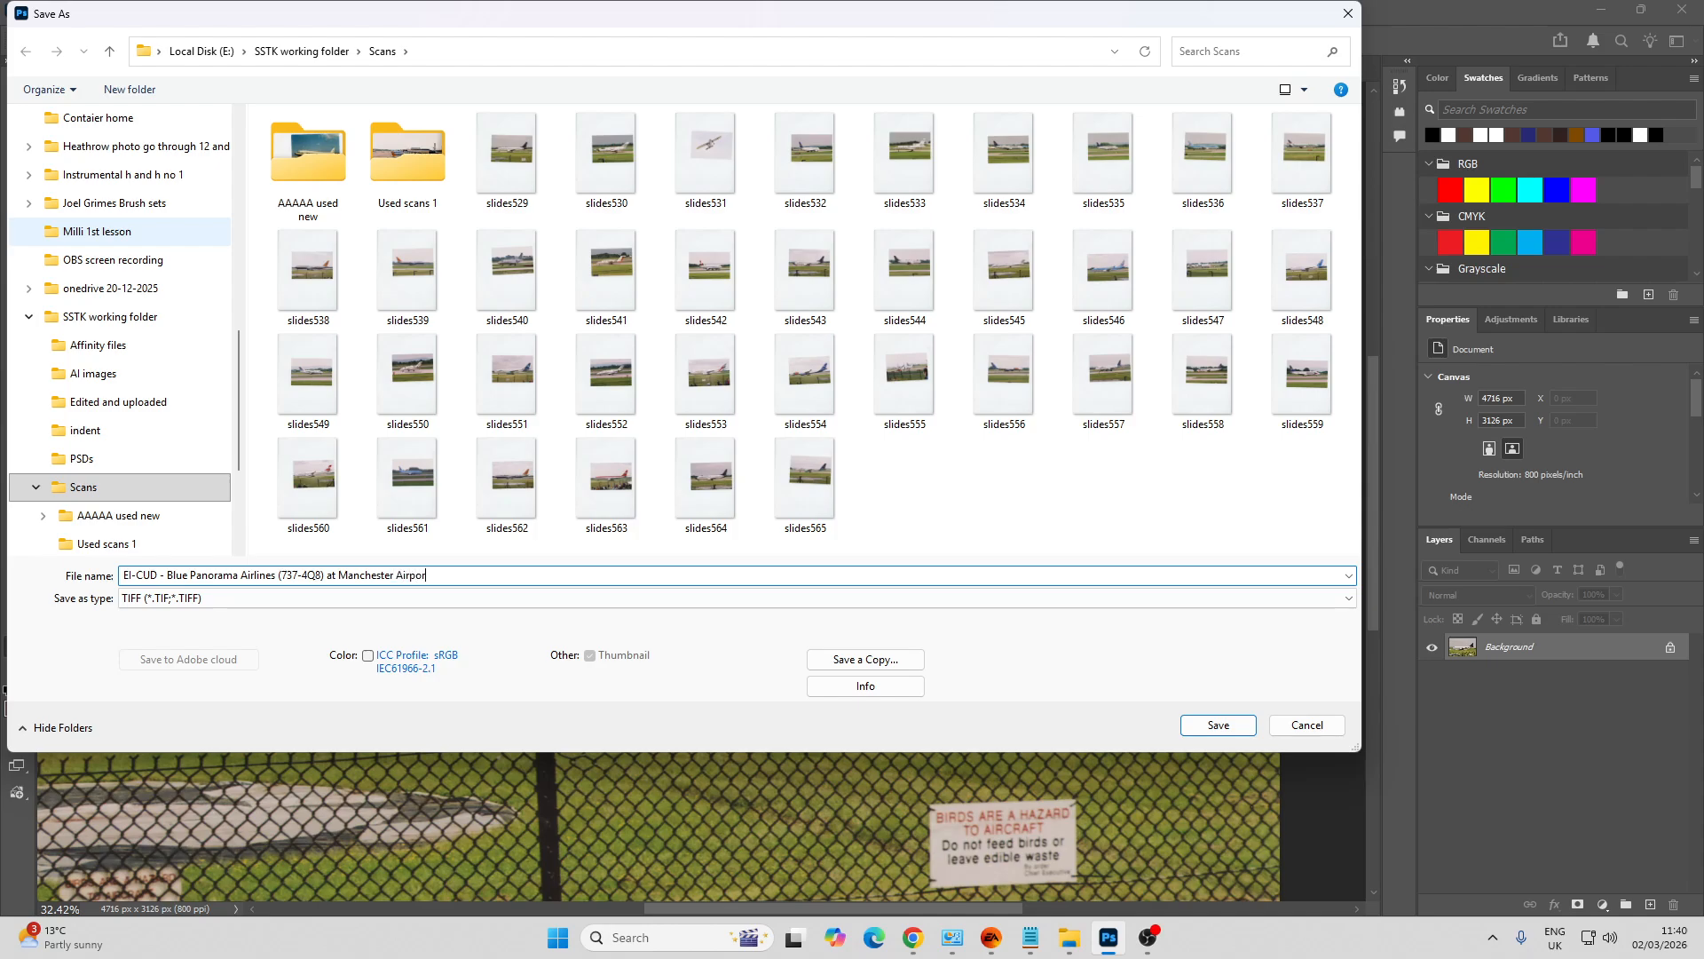
type("06-05-2003")
Set the file type to Photoshop PSD and save the document in the PSDs folder of SSTK working folder
left_click(235, 598)
left_click(238, 617)
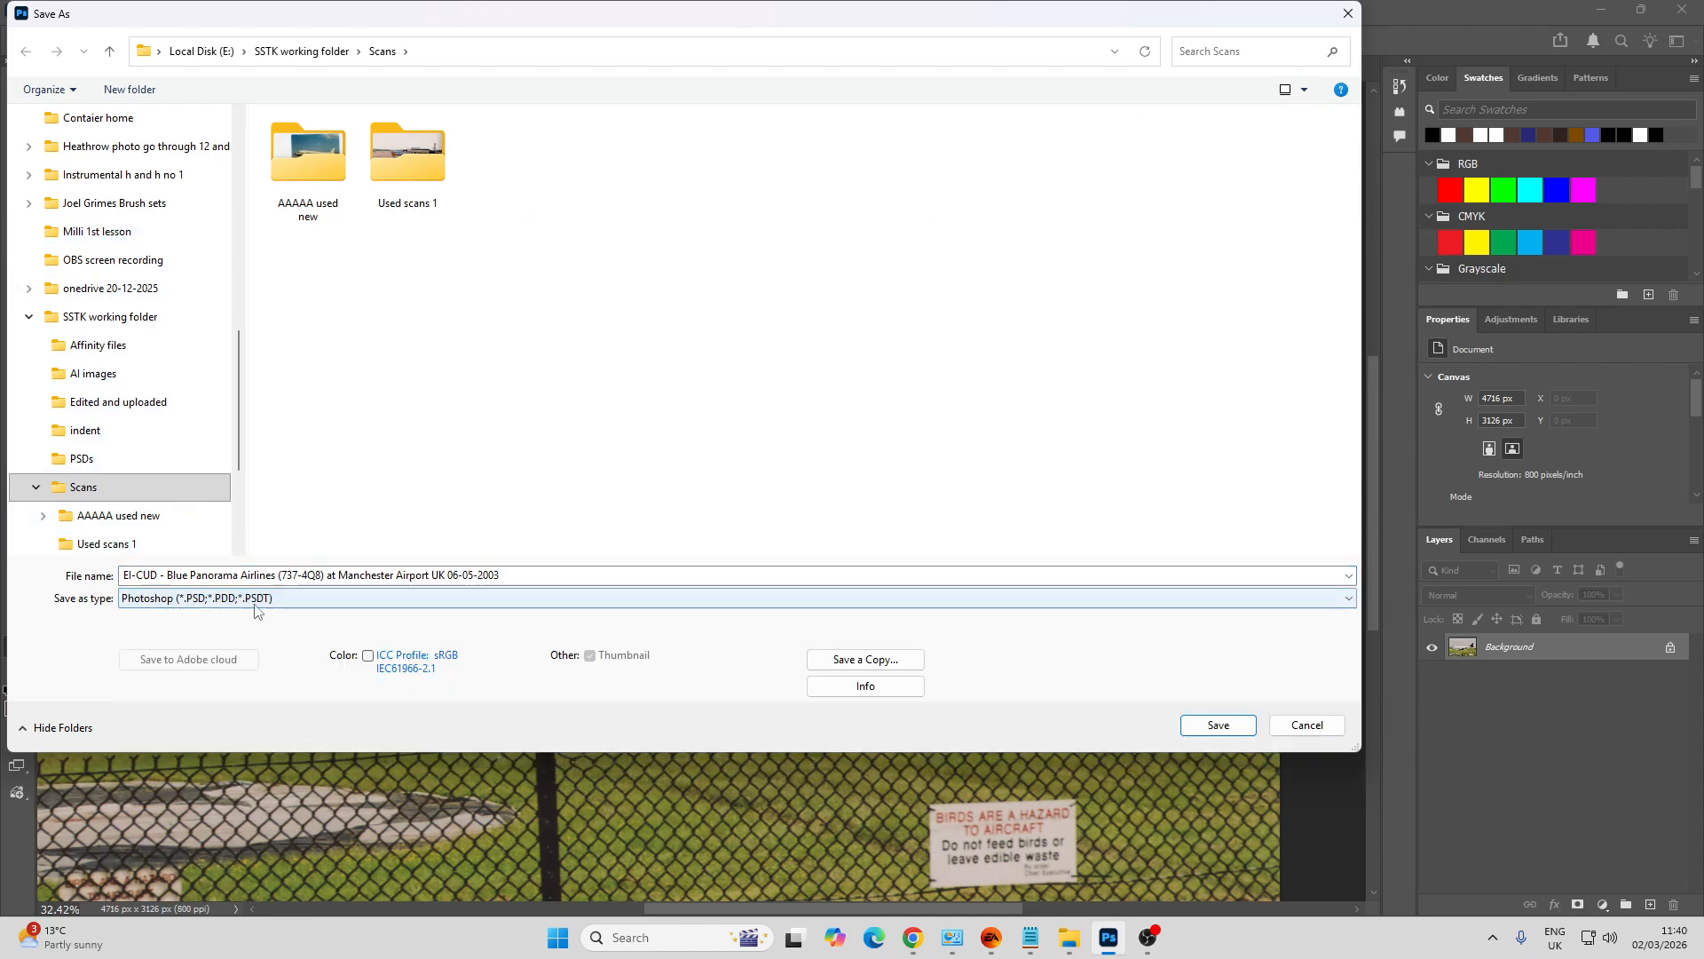
left_click(330, 51)
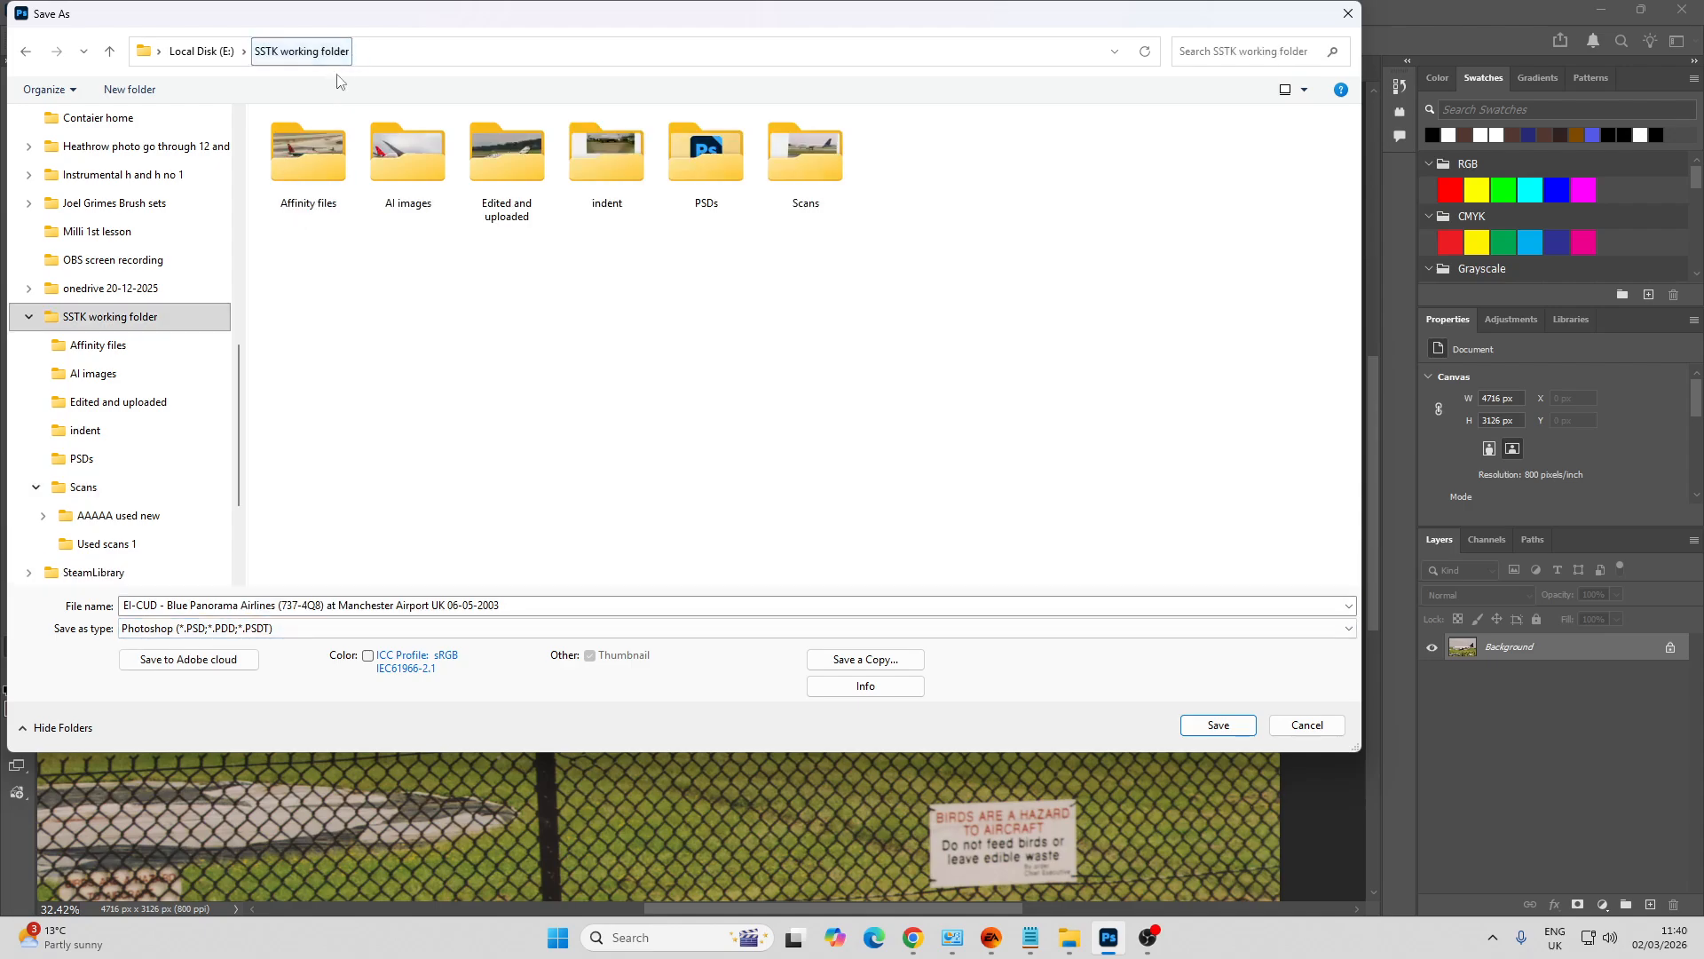
double_click(707, 150)
left_click(1217, 730)
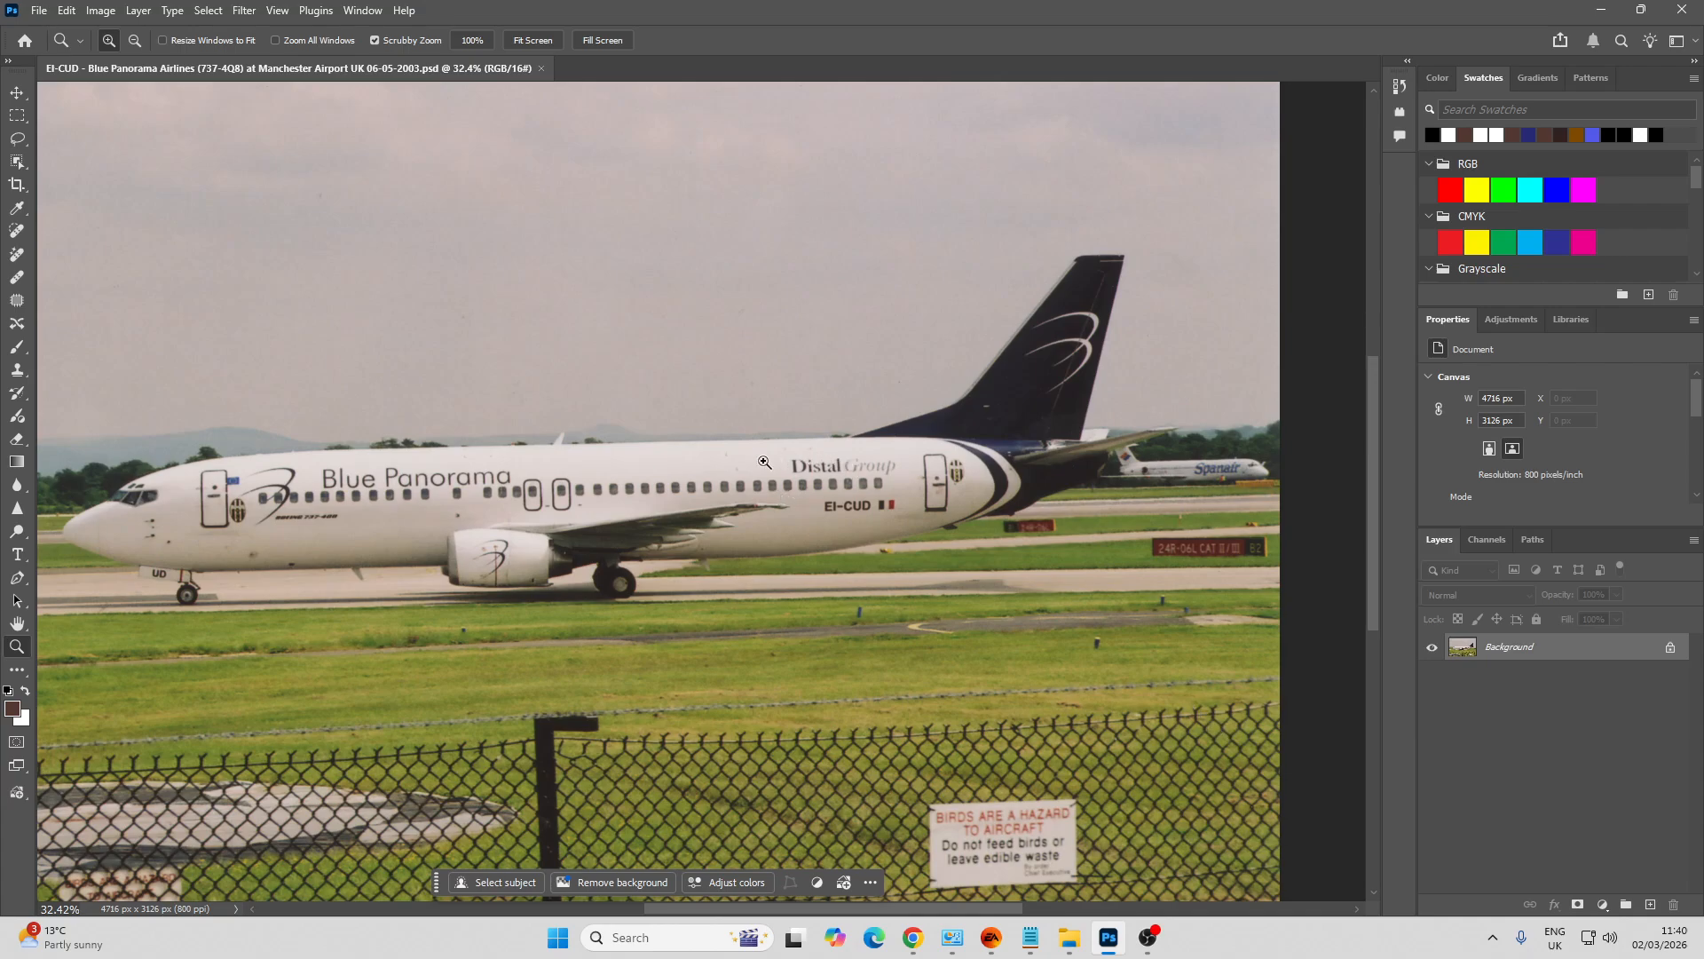
Duplicate the Background layer and hide the original beneath the copy
left_click_drag(783, 490, 756, 488)
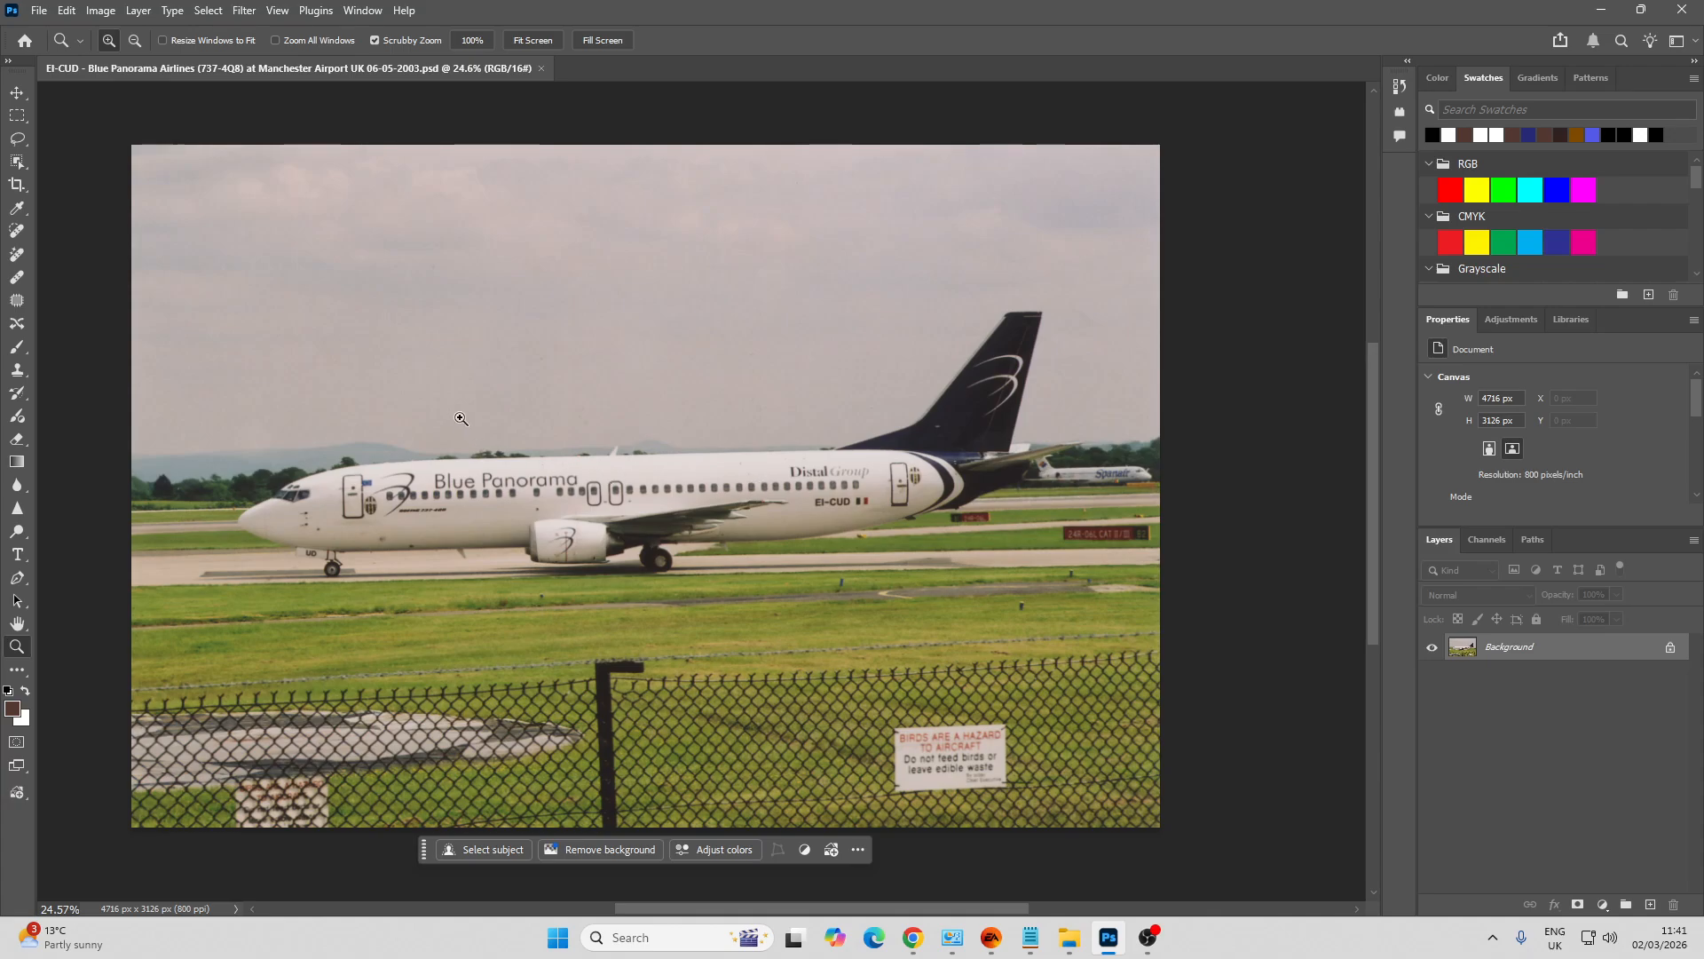
left_click(241, 12)
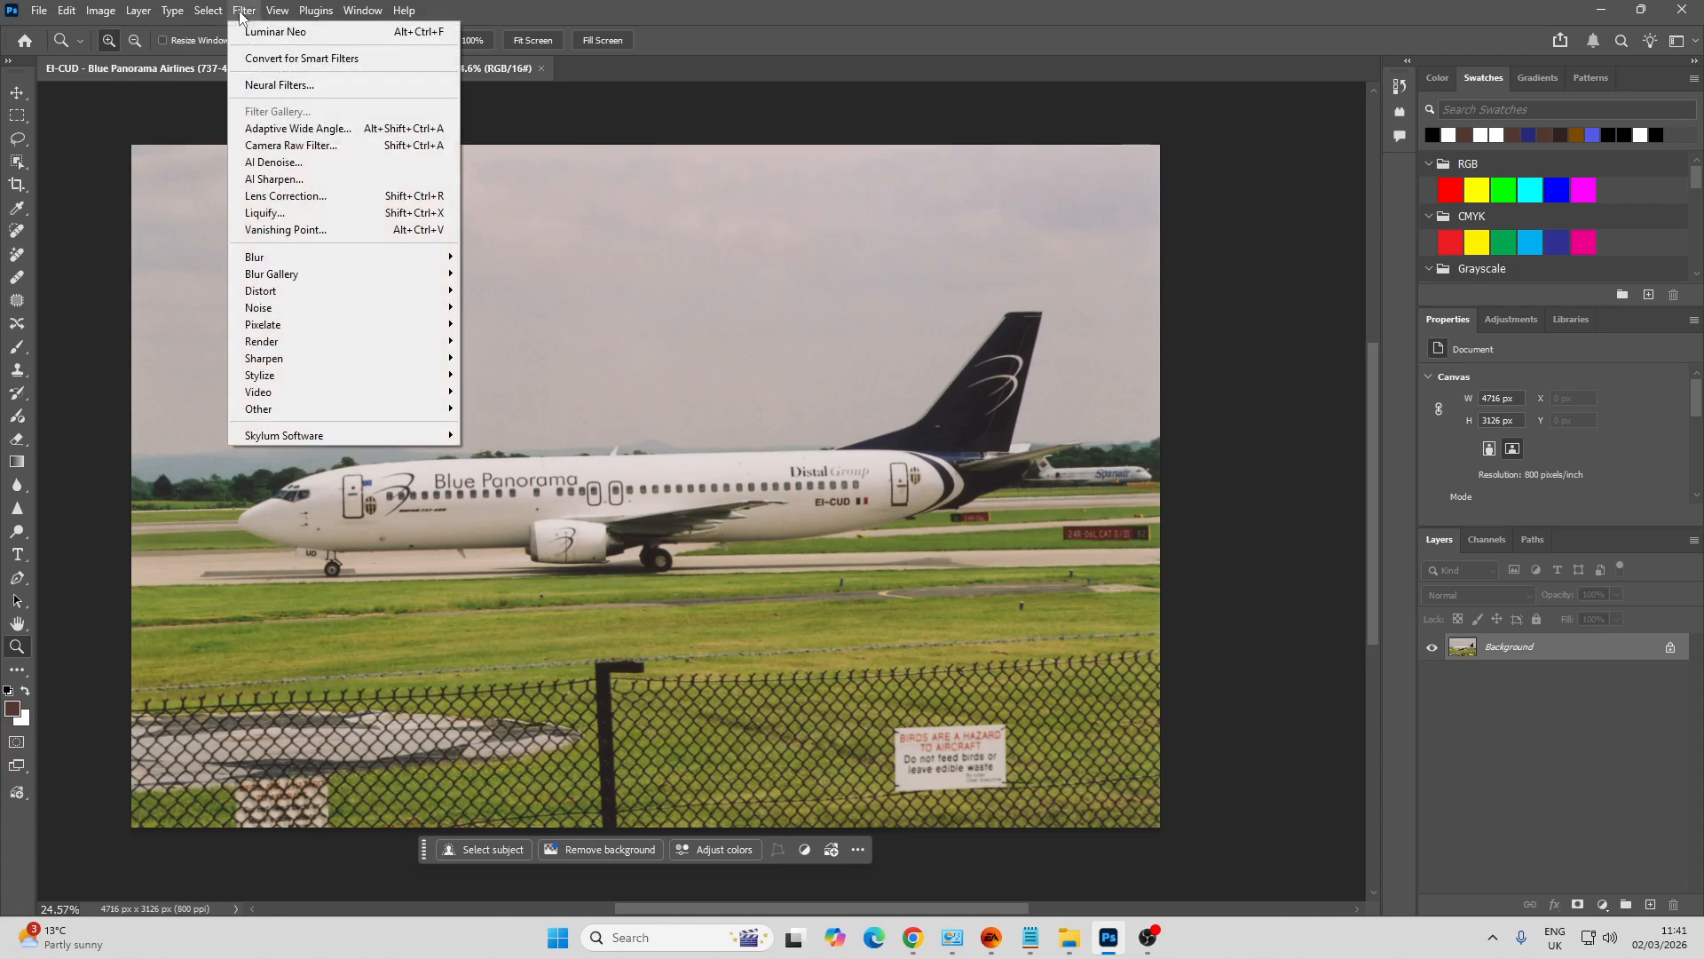
left_click(1500, 641)
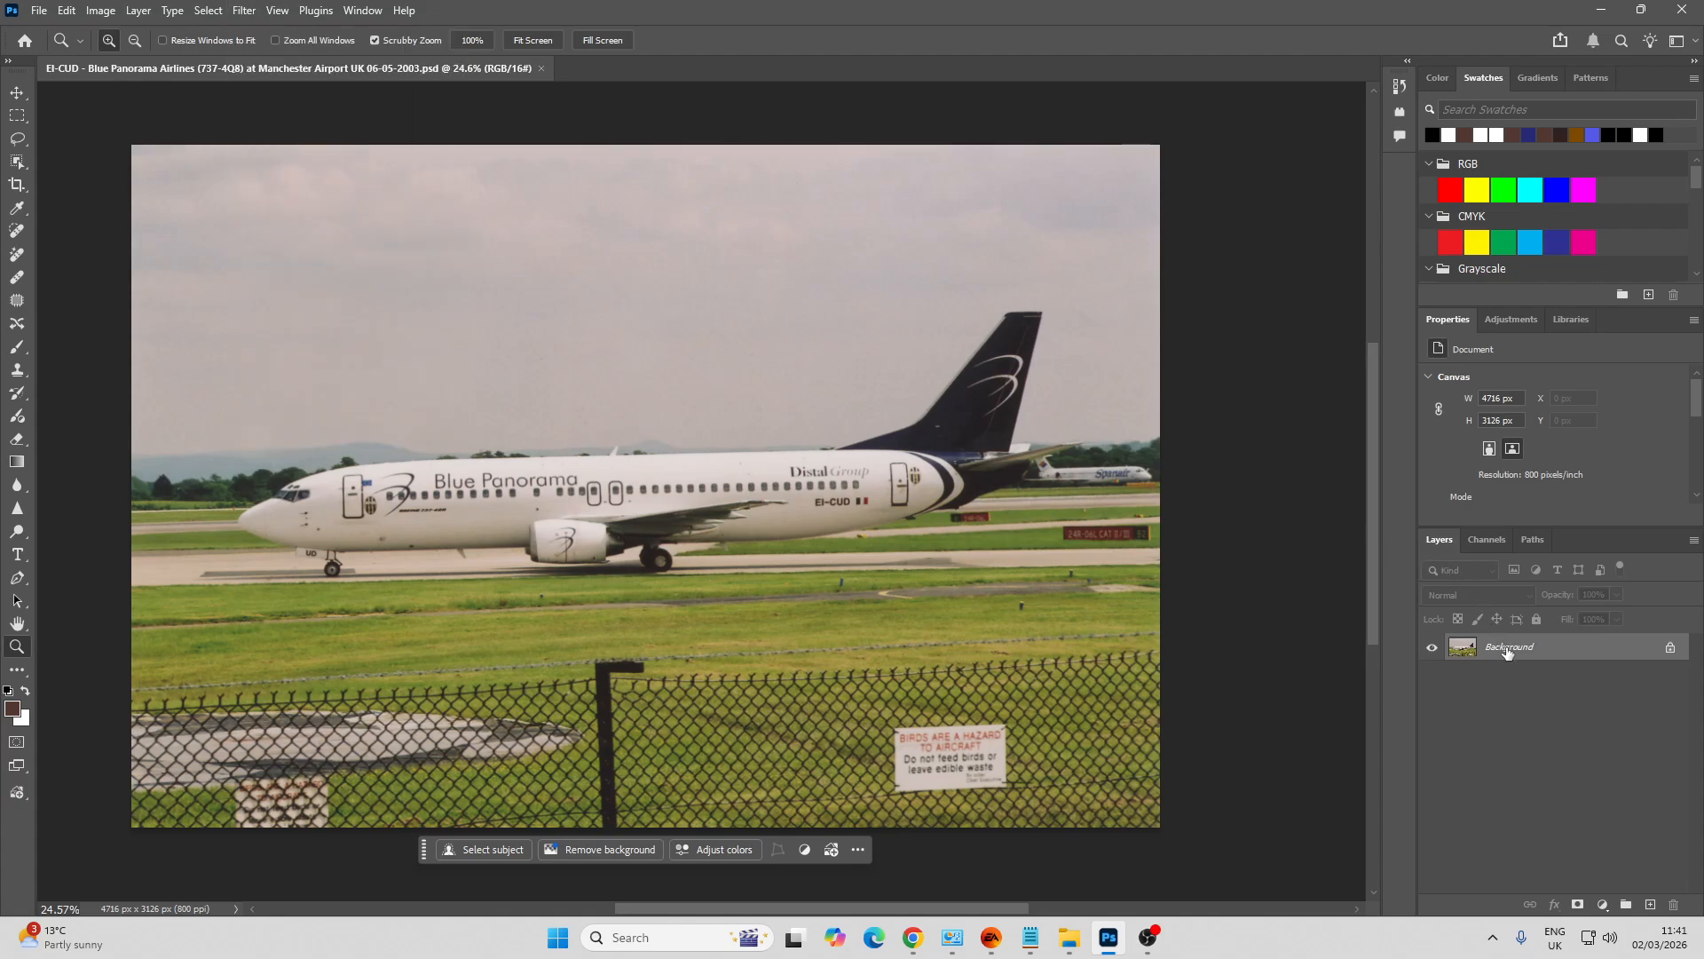
left_click_drag(1520, 664, 1649, 903)
left_click(1432, 674)
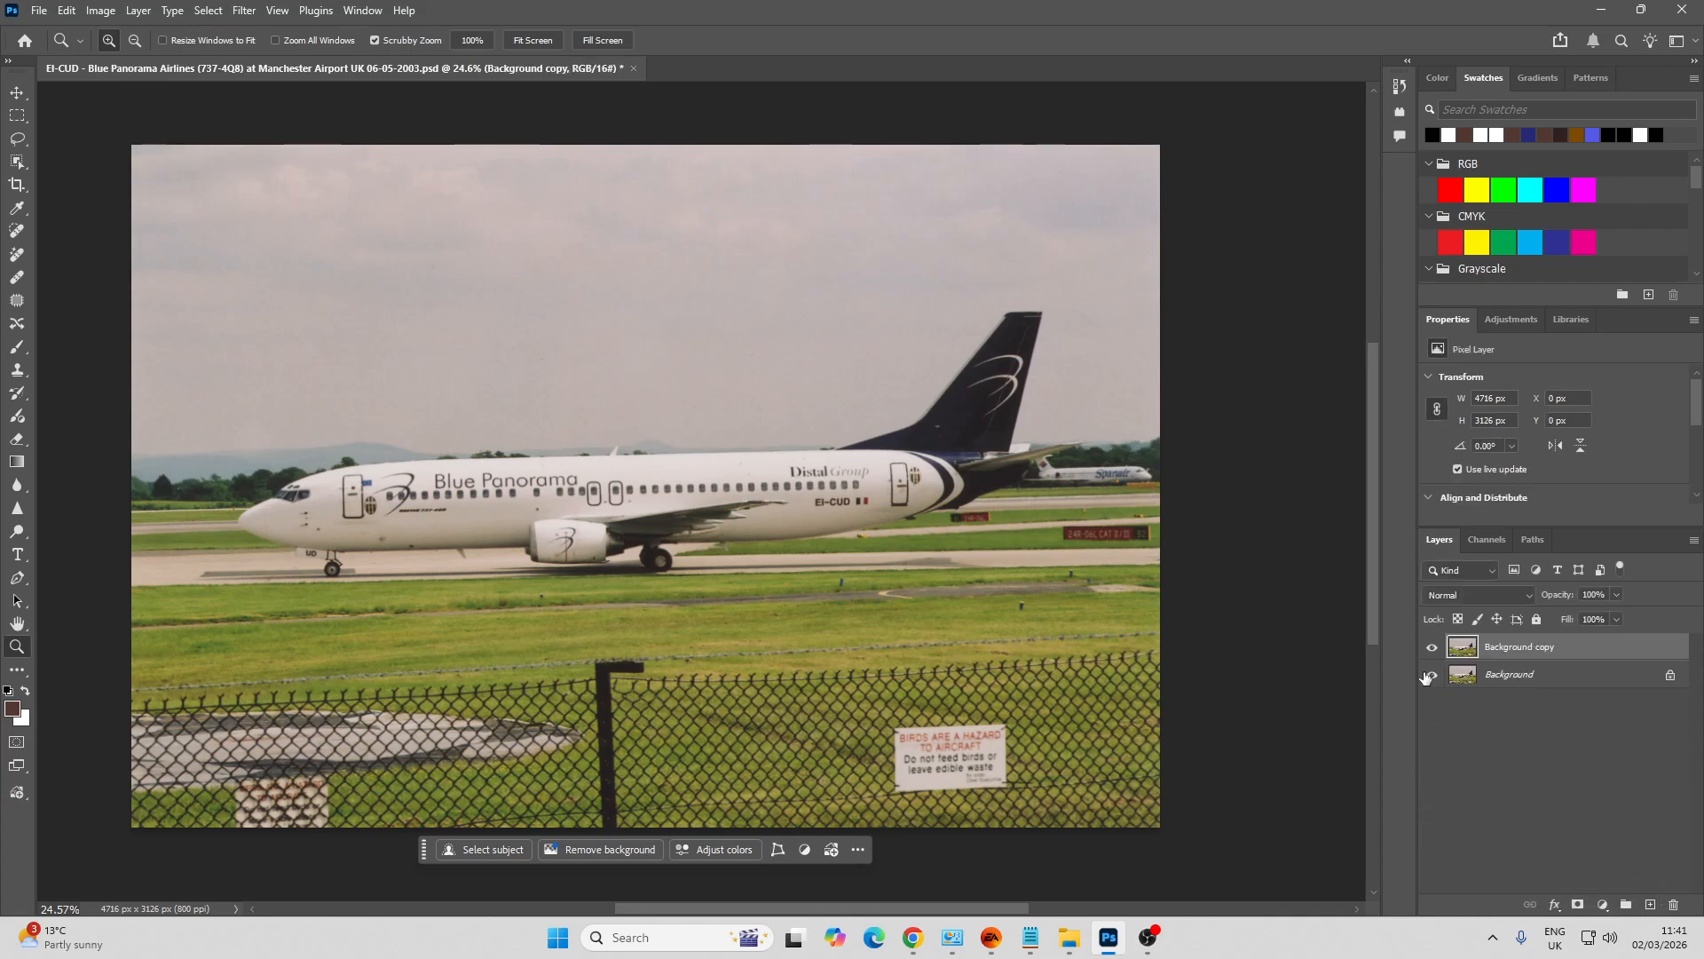
Send the Background copy layer to the Skylum Luminar Neo plug-in and bring up its editing tools
left_click(244, 10)
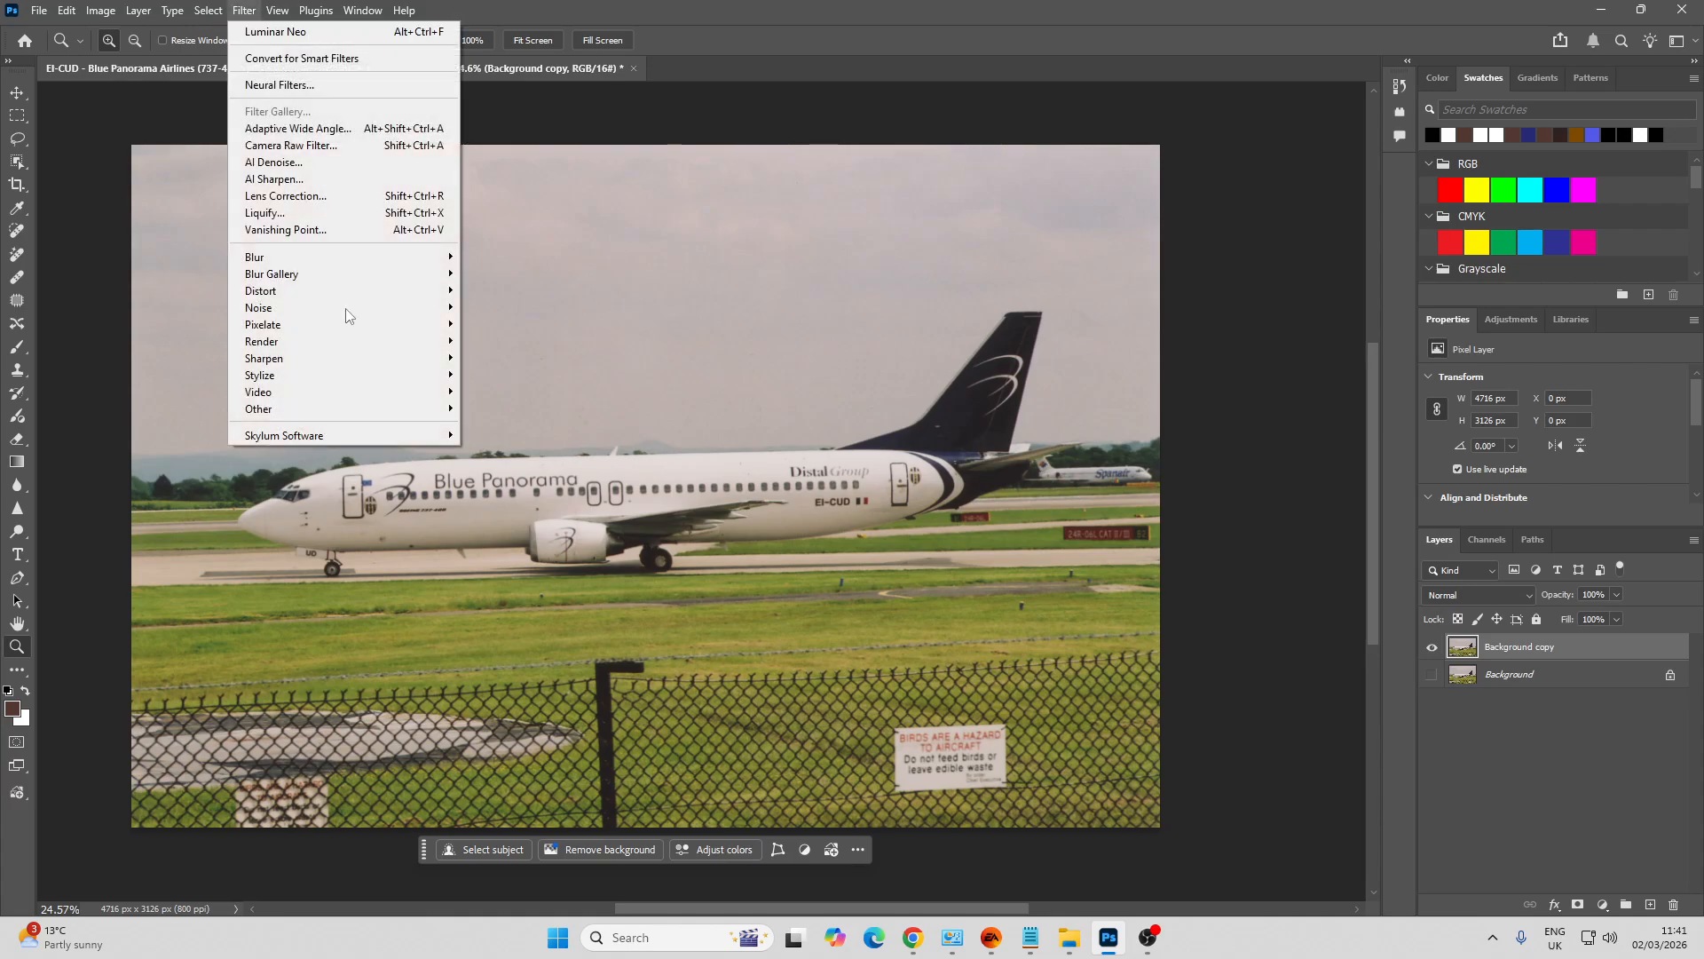
mouse_move(391, 431)
left_click(502, 434)
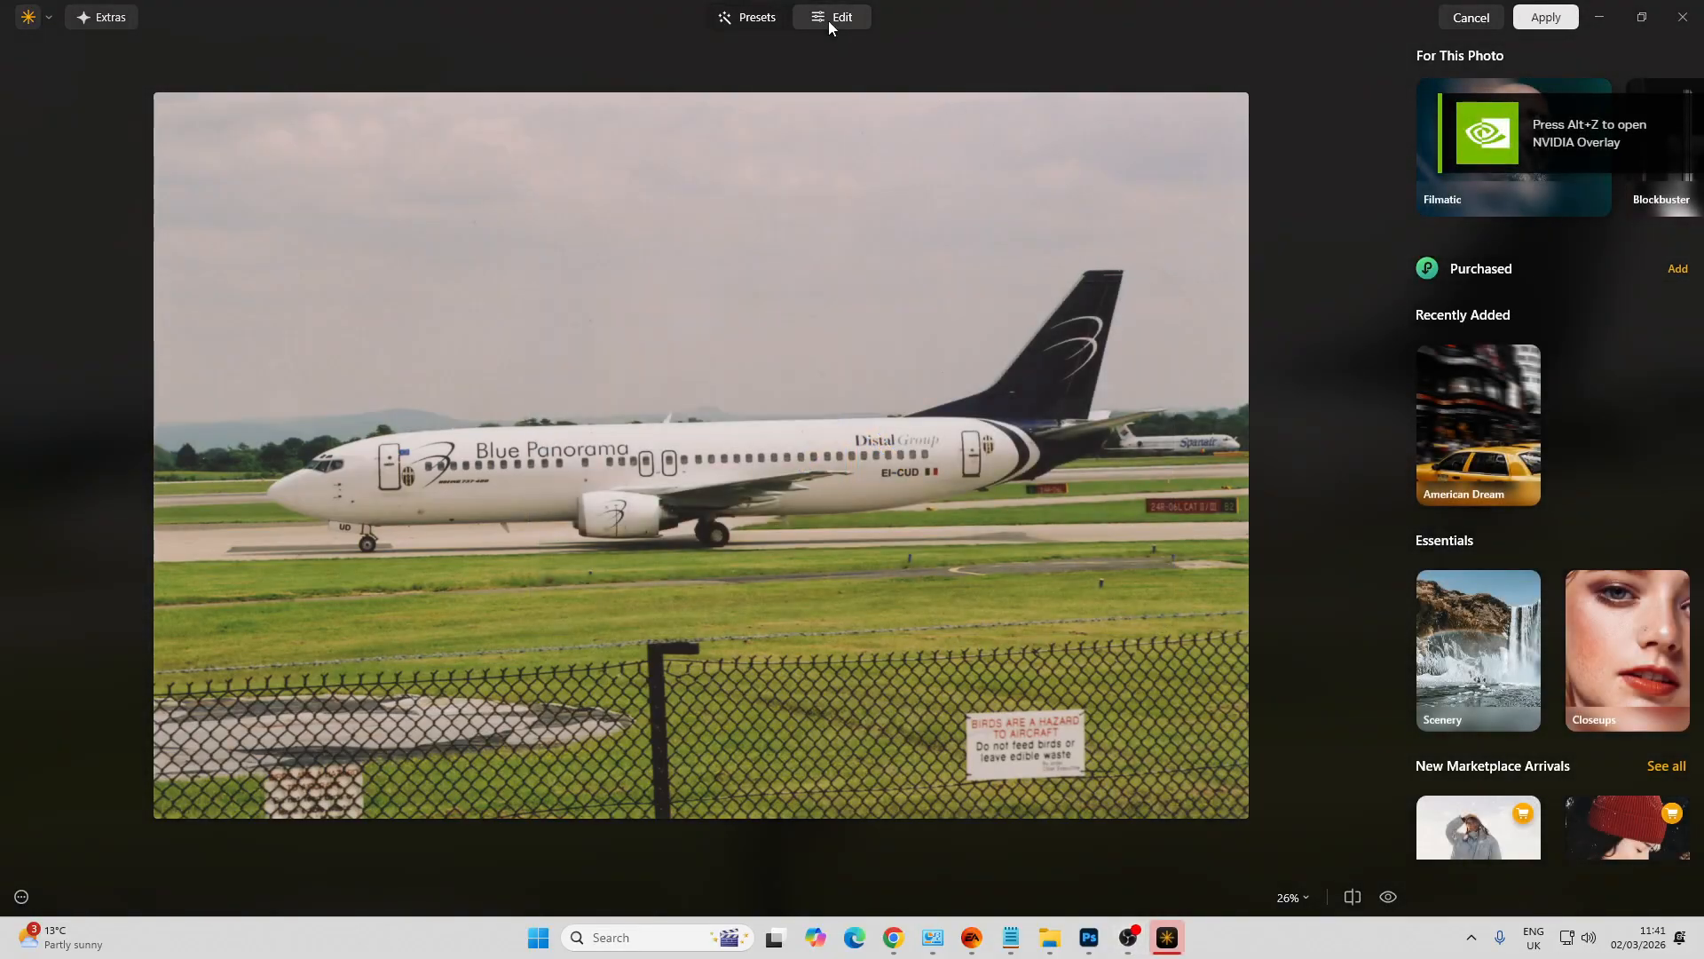
left_click(828, 19)
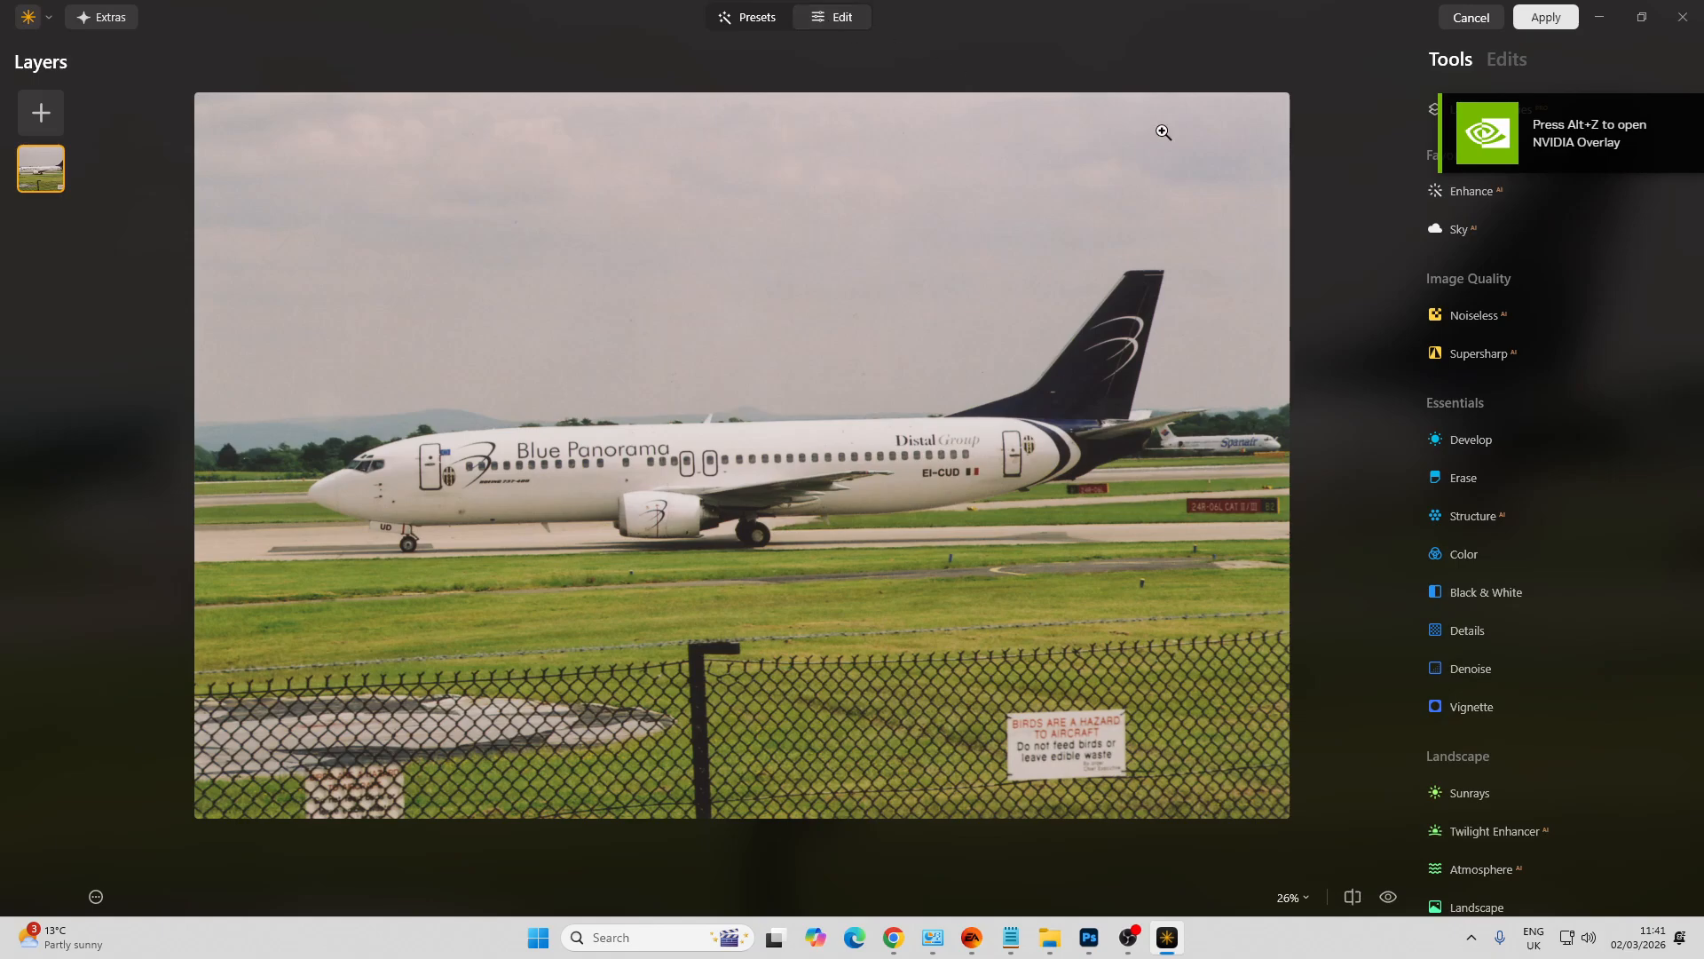
Enhance the photo with Accent at 31 and a moderately raised Sky Enhancer
left_click(1514, 193)
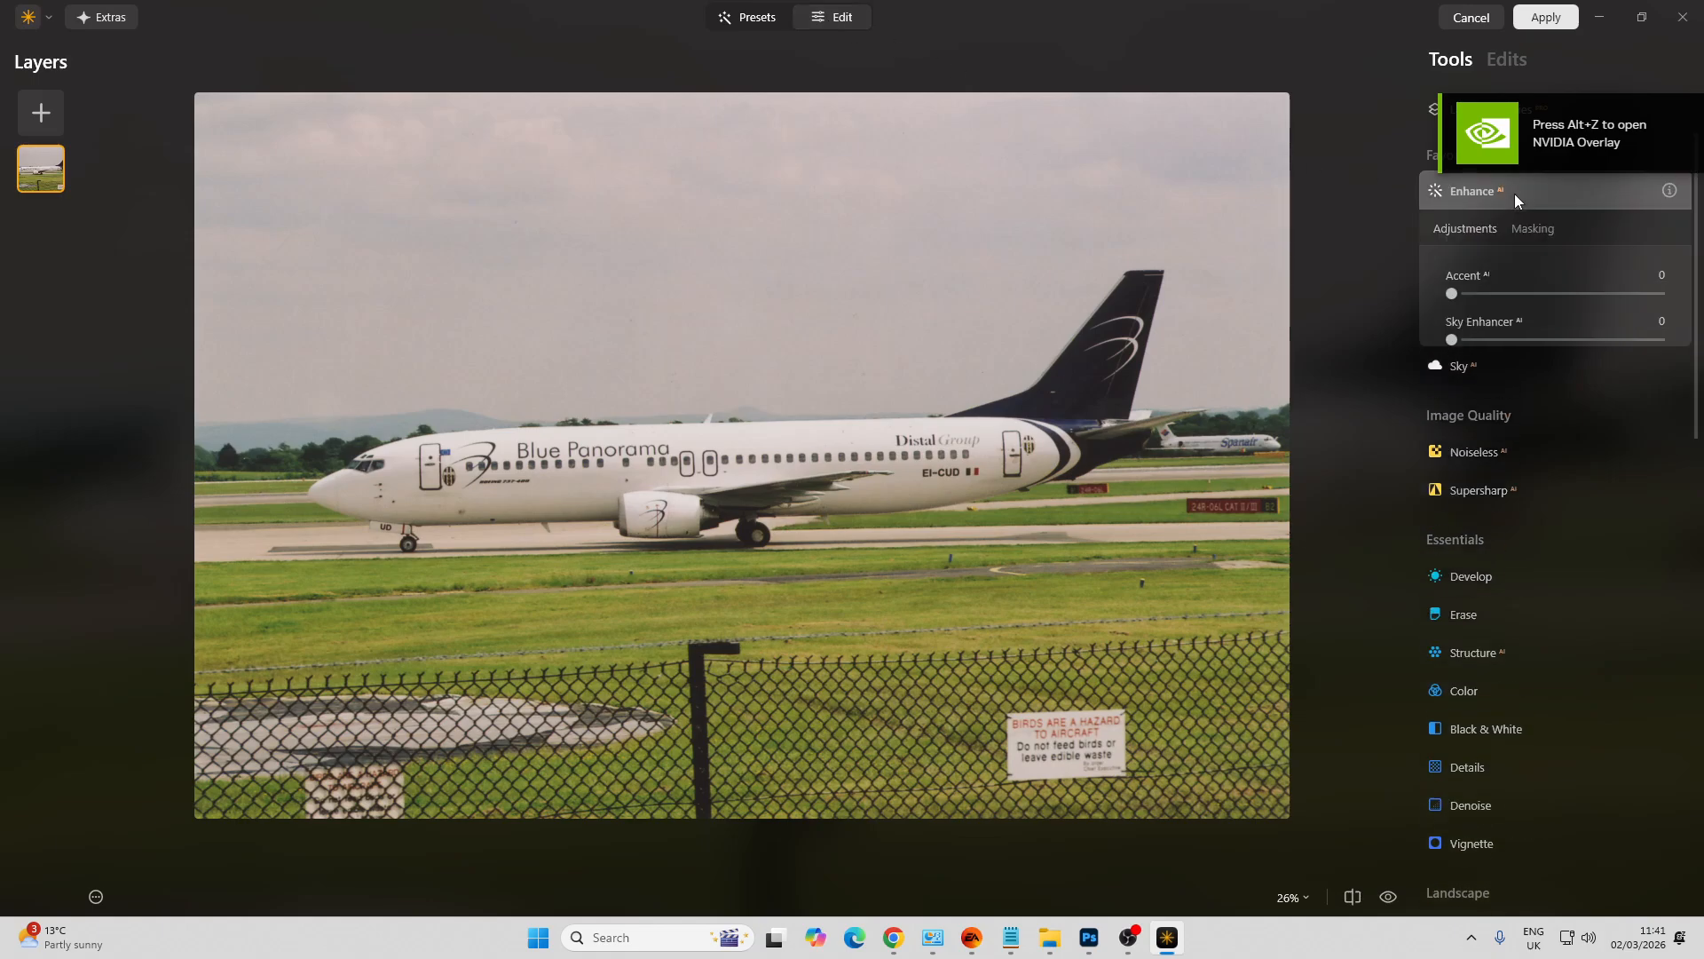
left_click(1506, 292)
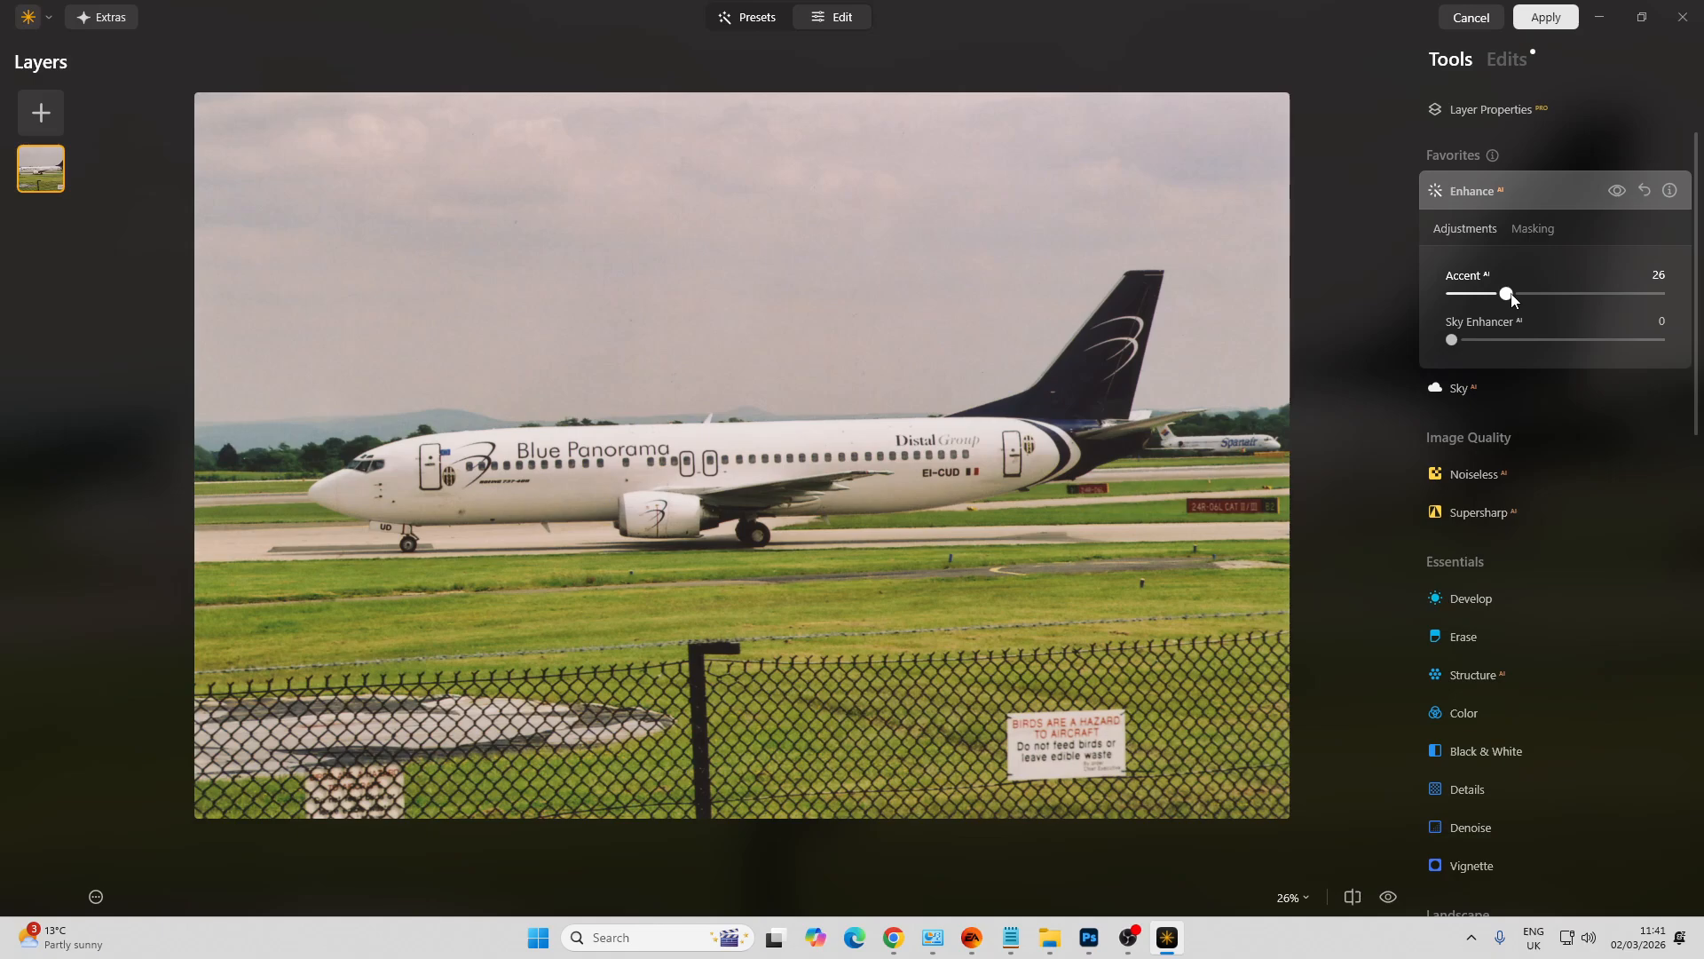
left_click(1518, 293)
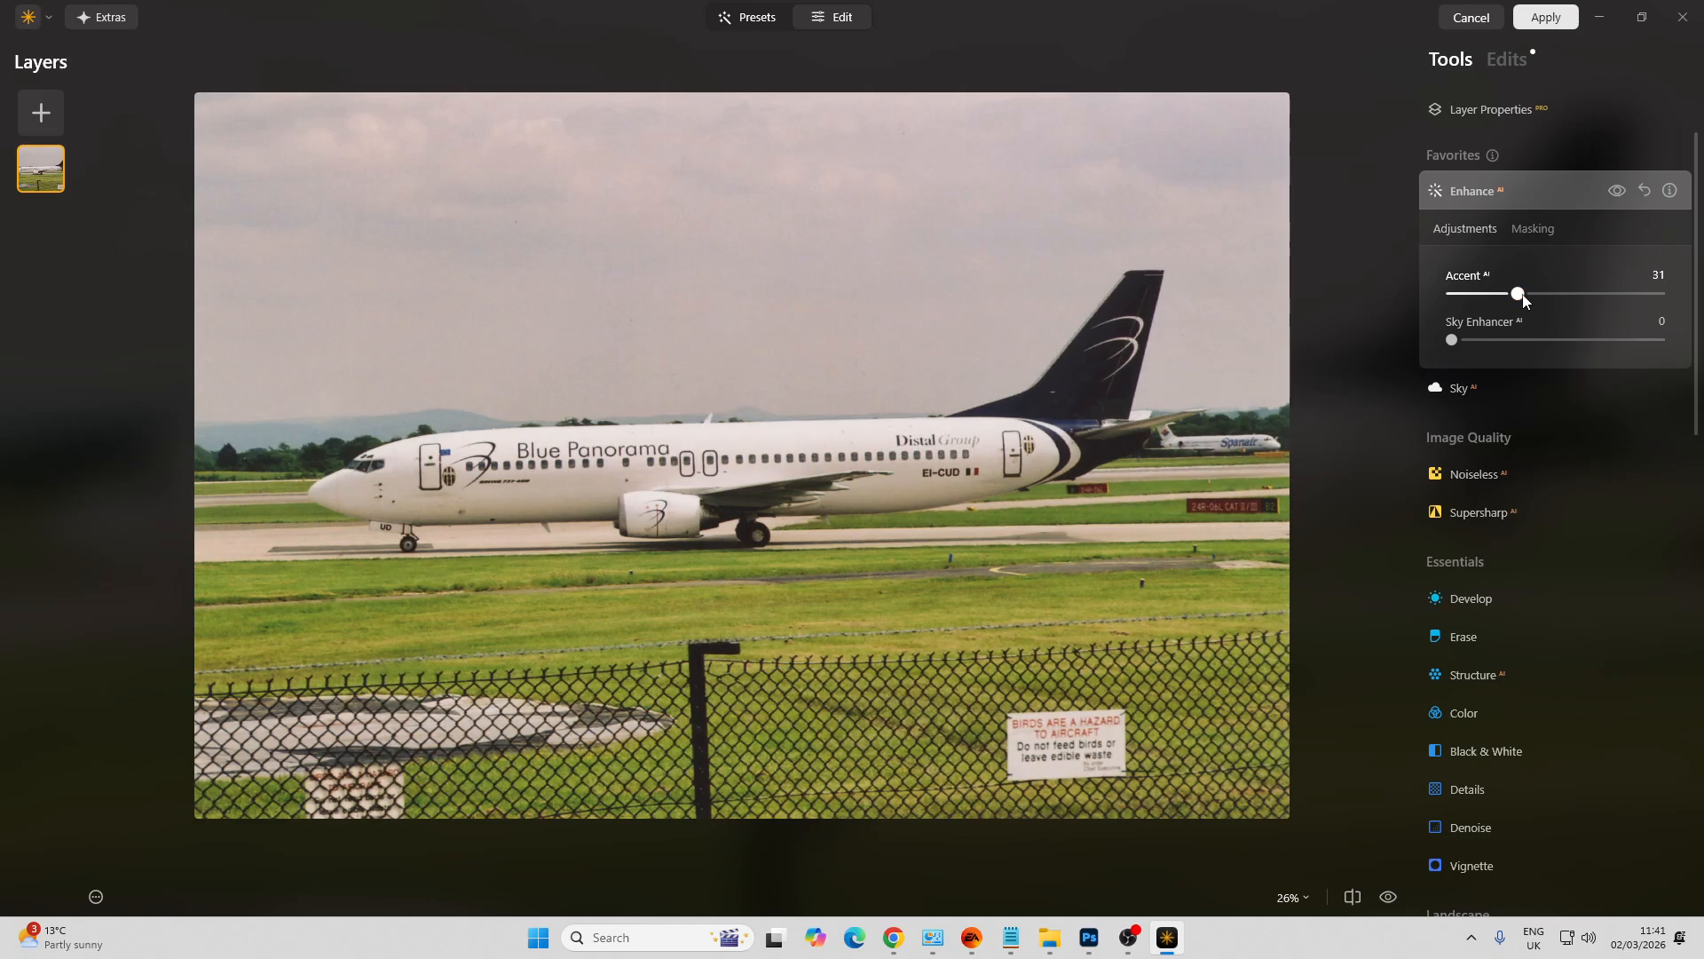
left_click(1484, 340)
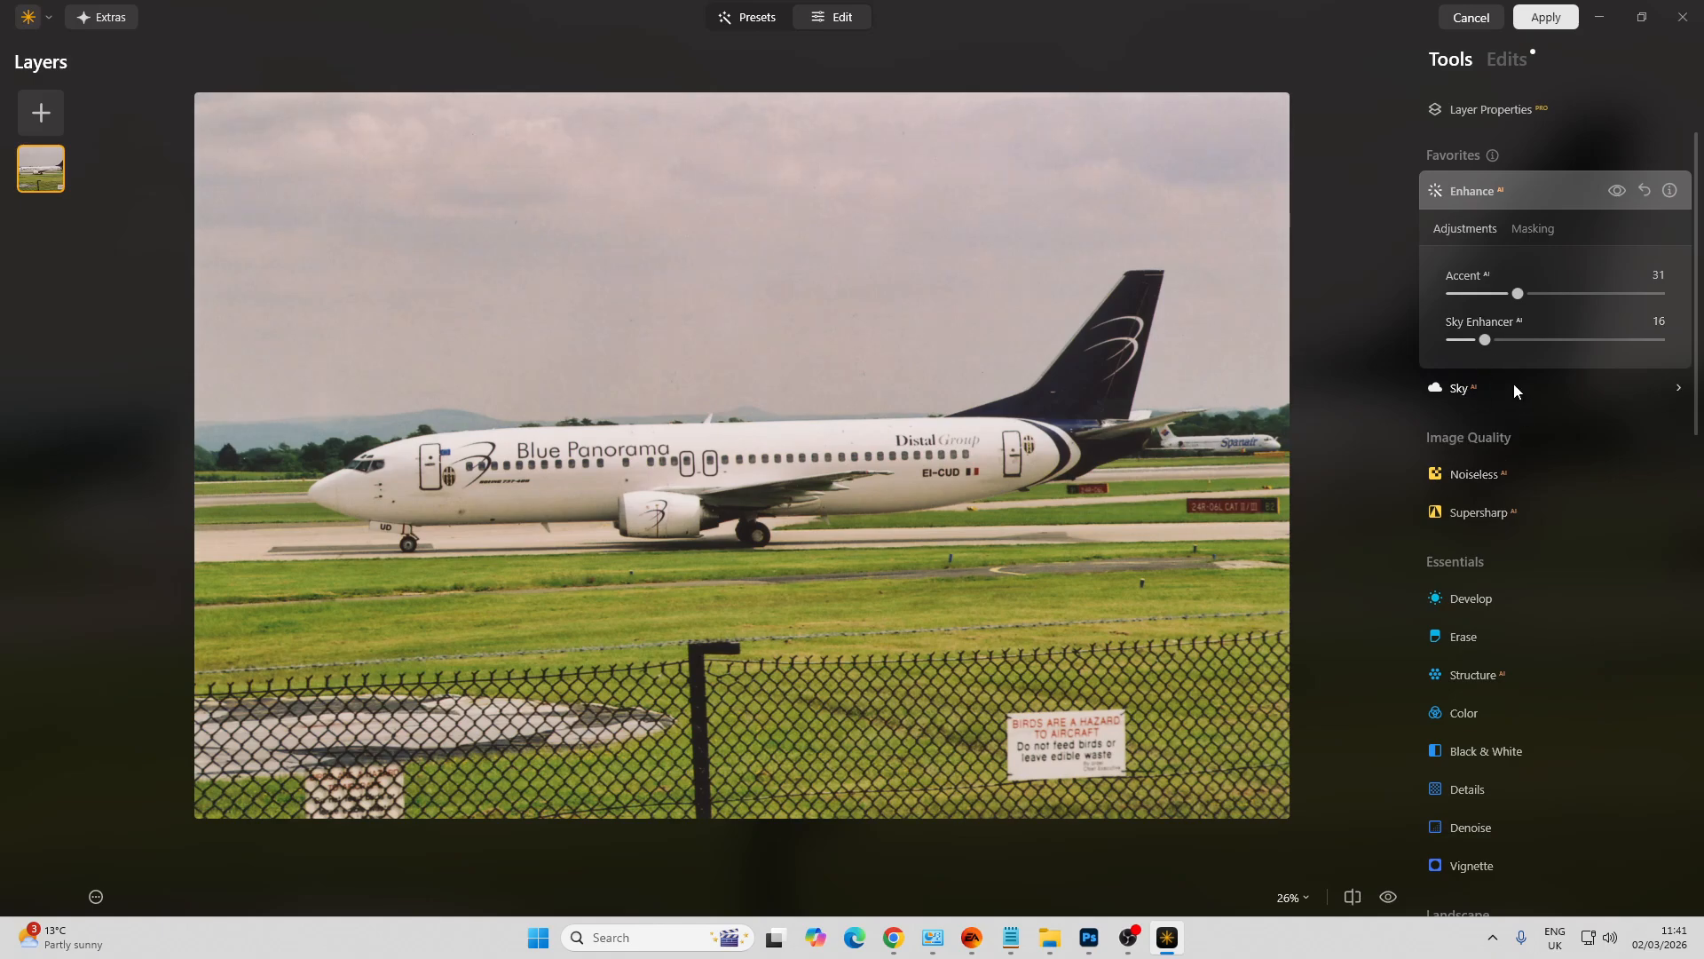
mouse_move(1511, 341)
left_mouse_down()
mouse_move(1612, 343)
mouse_move(1493, 350)
left_mouse_up()
Apply Noiseless at the Middle setting and inspect the sky and tail at 100% for noise and dust spots
left_click(1474, 474)
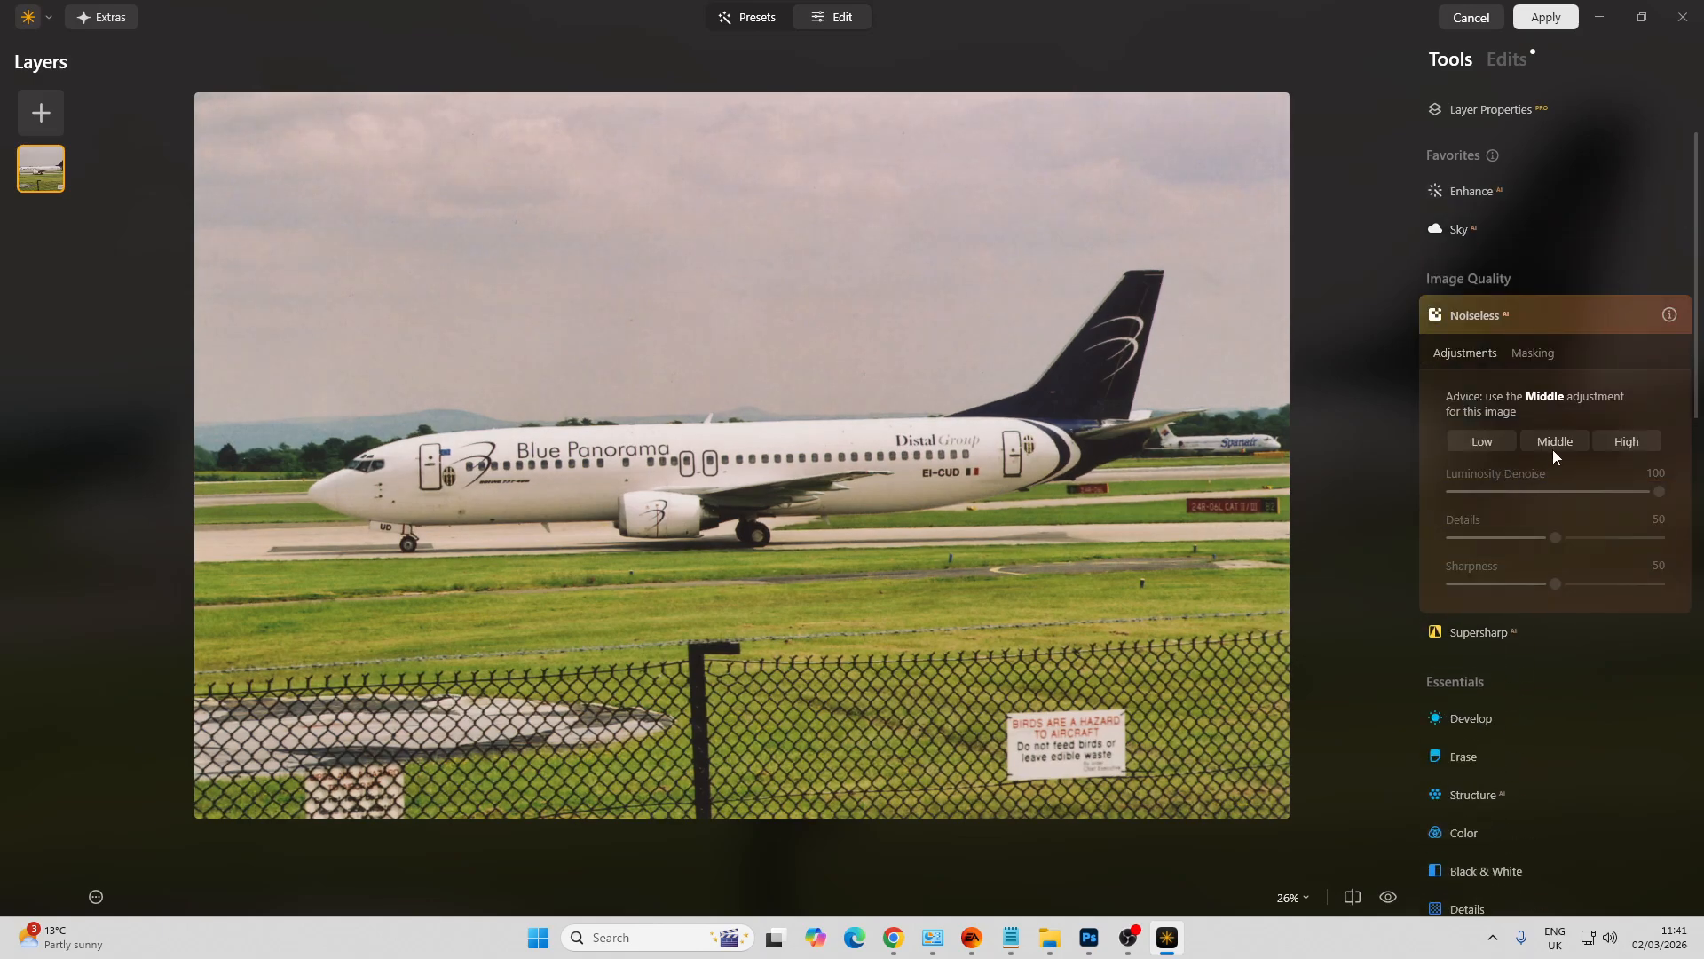
left_click(1555, 442)
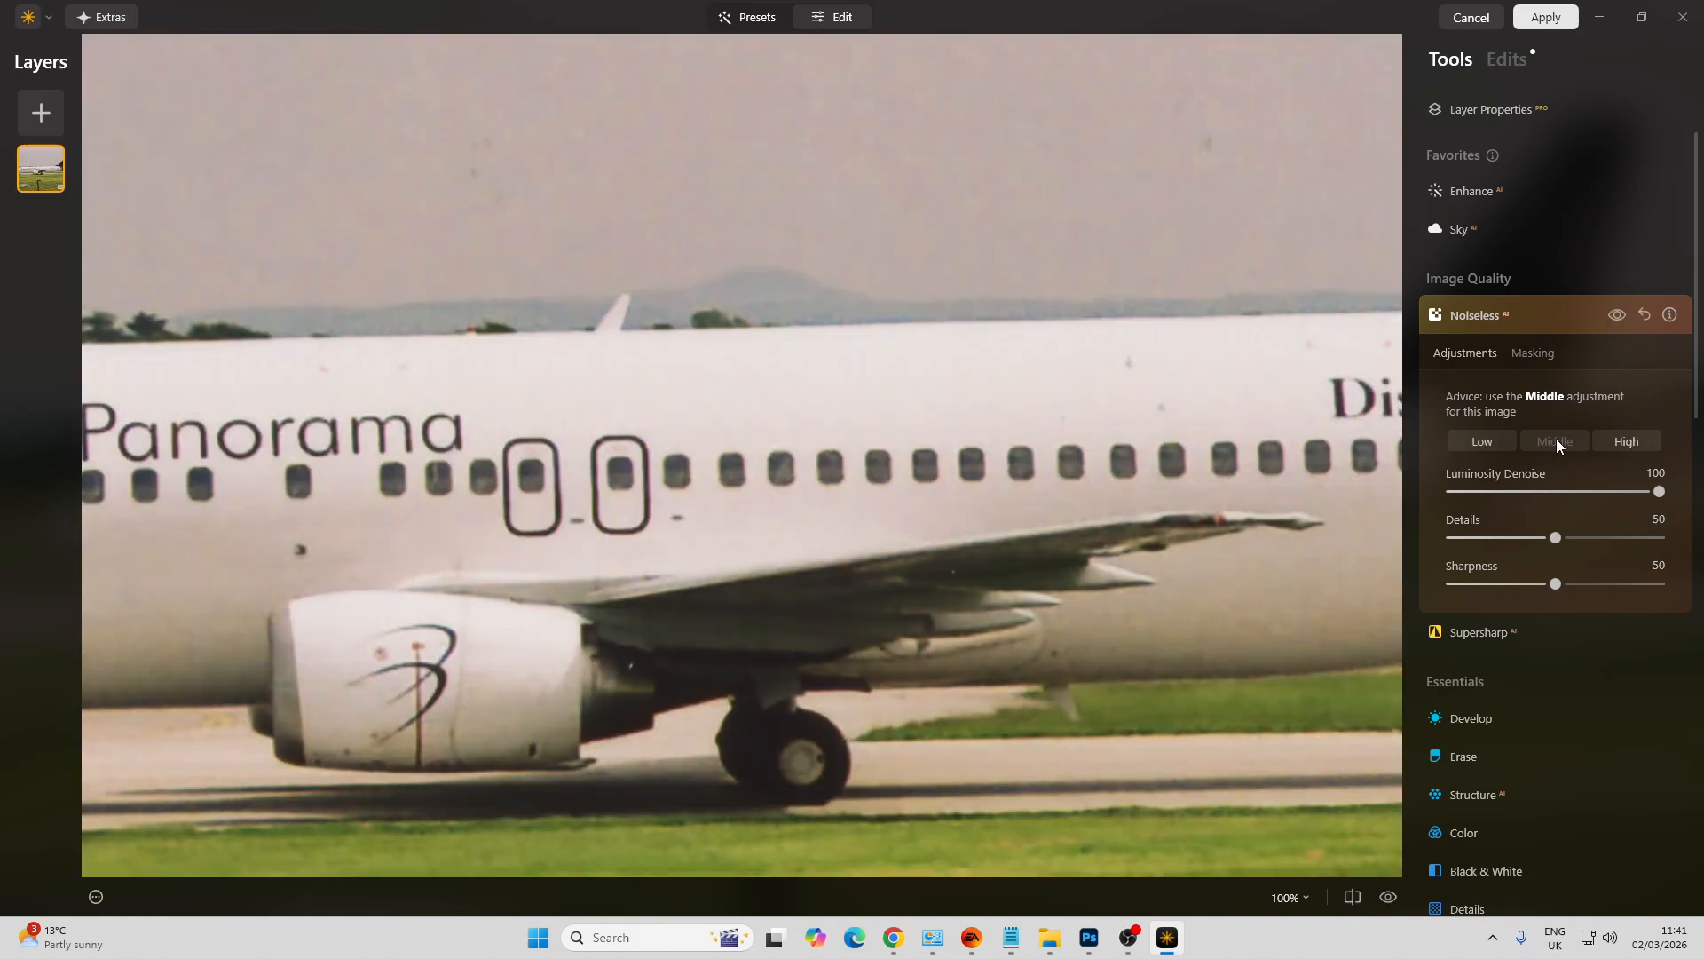
left_click_drag(742, 240, 930, 679)
left_click_drag(563, 426, 1050, 670)
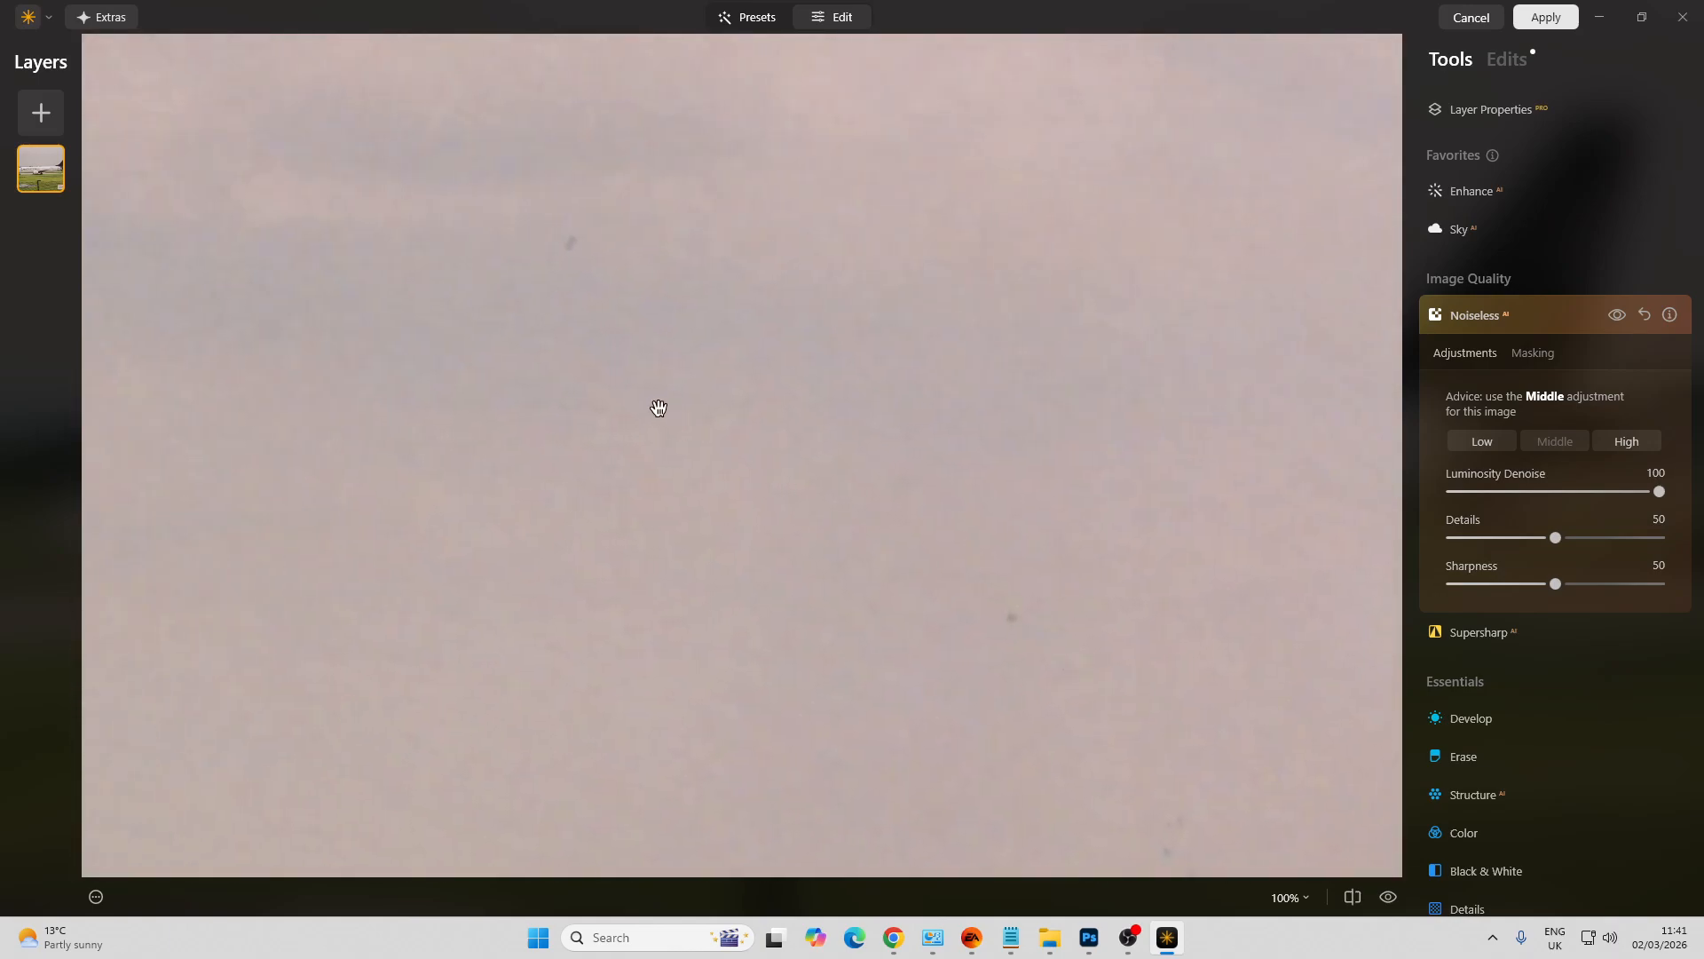
left_click_drag(655, 408, 352, 356)
left_click_drag(959, 488, 442, 400)
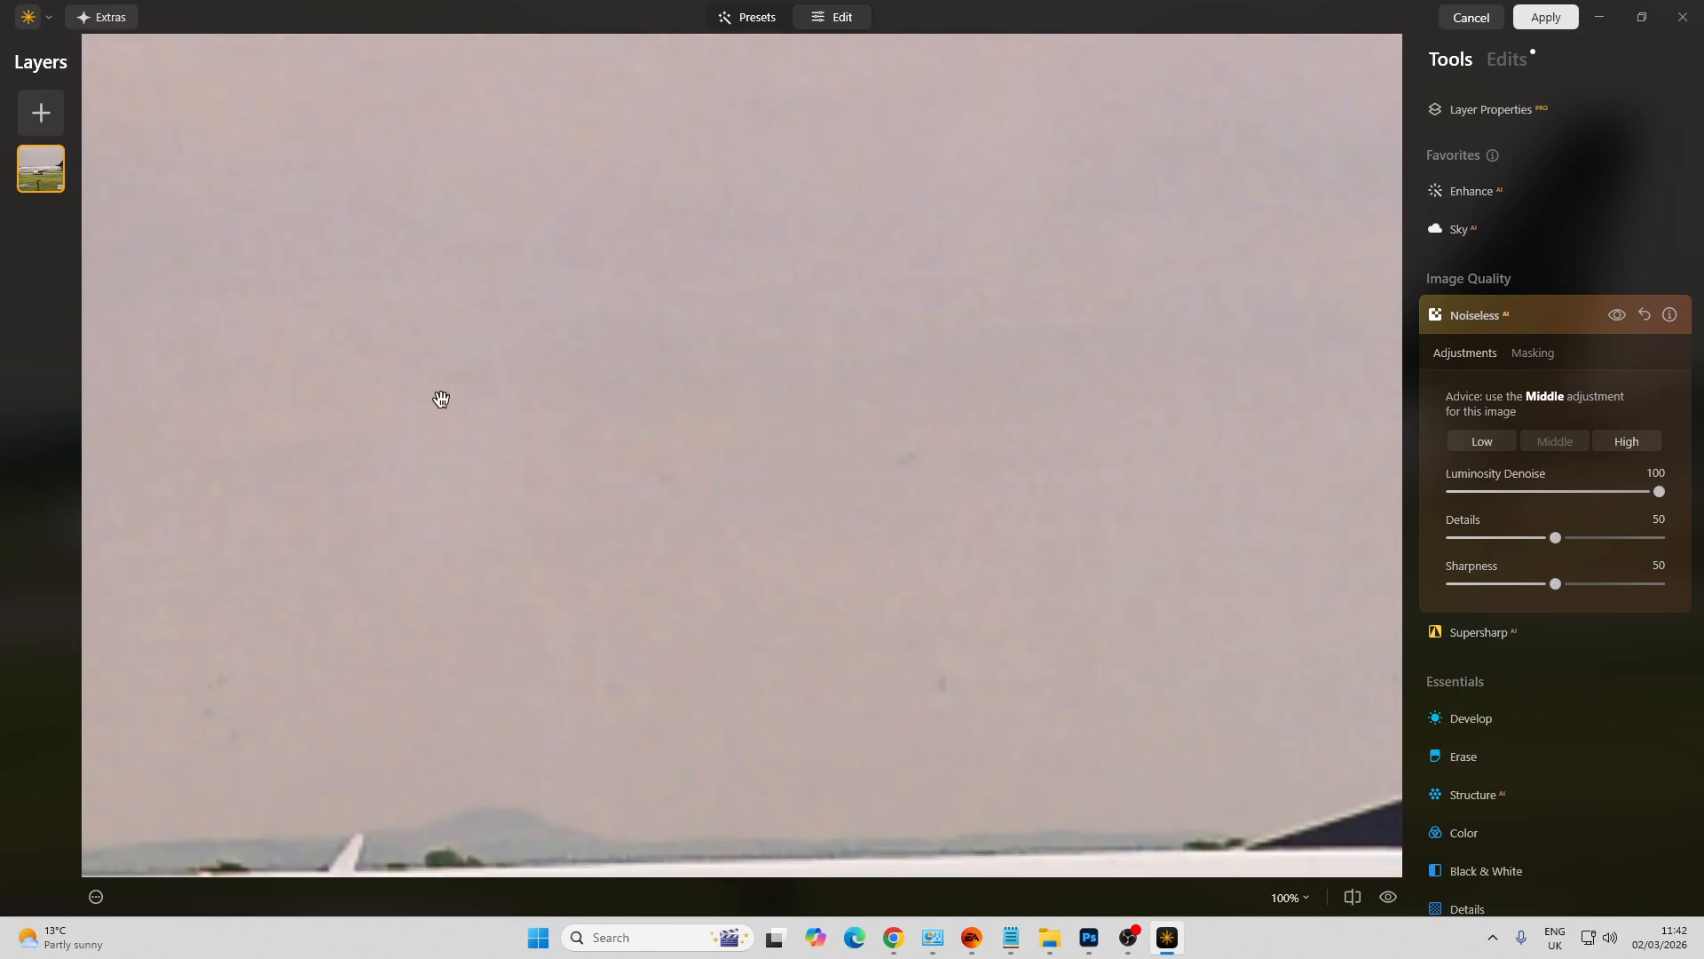
left_click_drag(1000, 396, 500, 404)
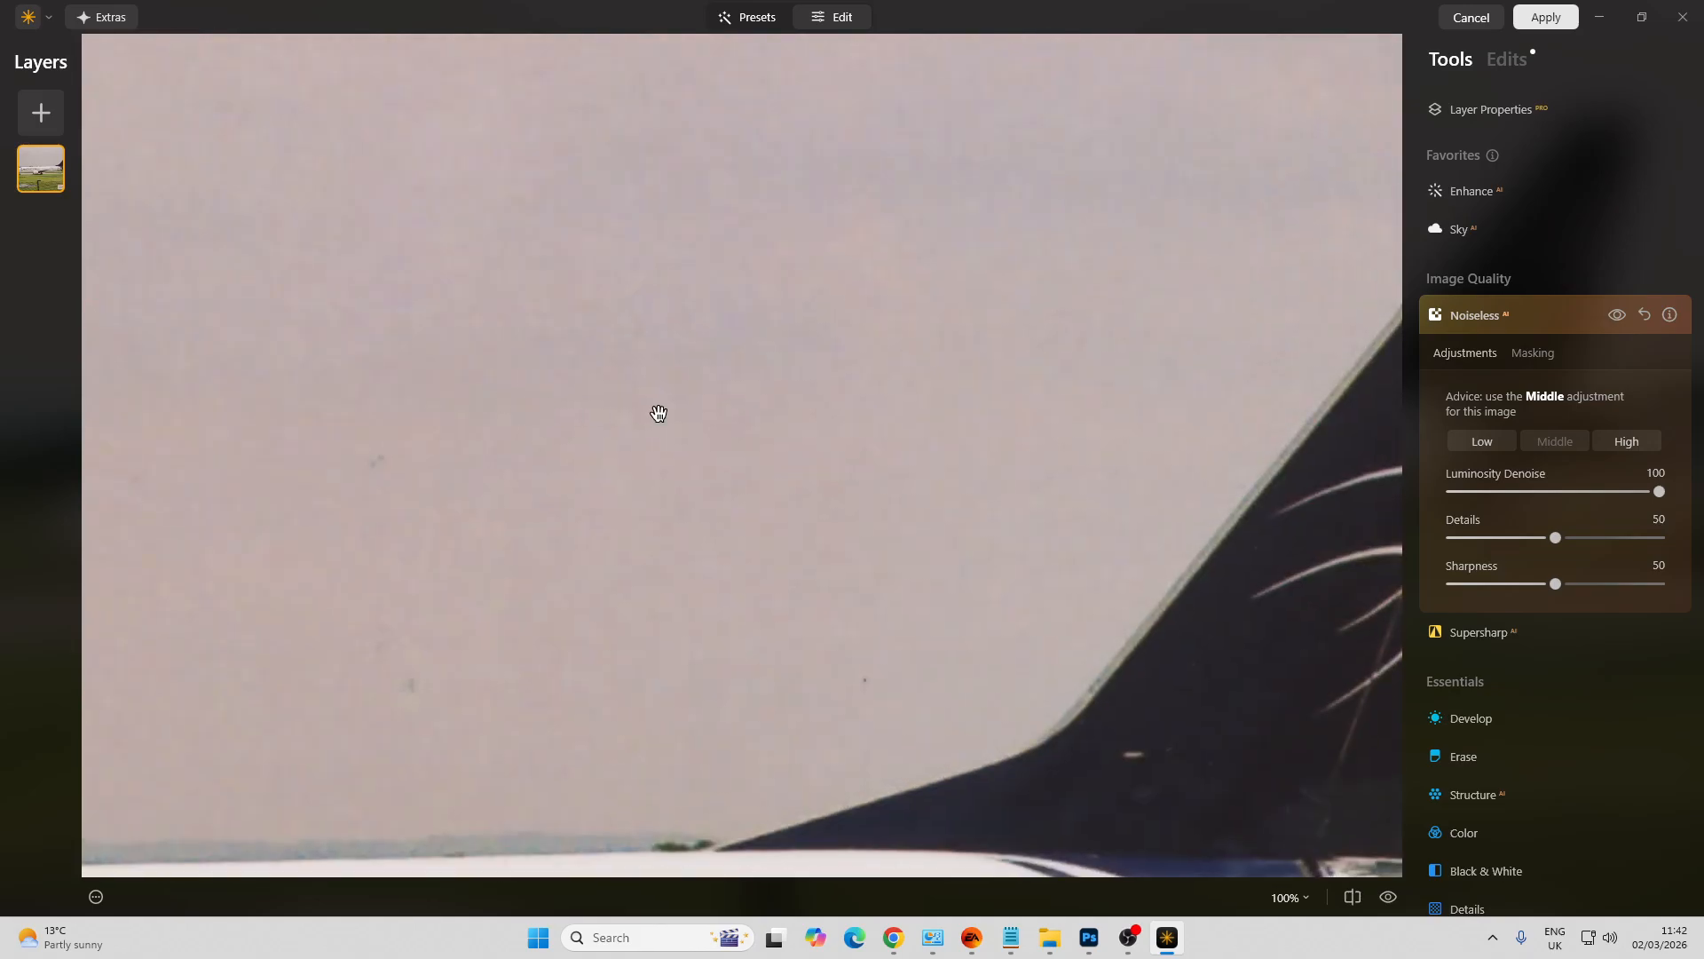
left_click(659, 413)
Auto-adjust the photo's light with Develop, and remove the dust spots with the Erase tool
left_click(1514, 719)
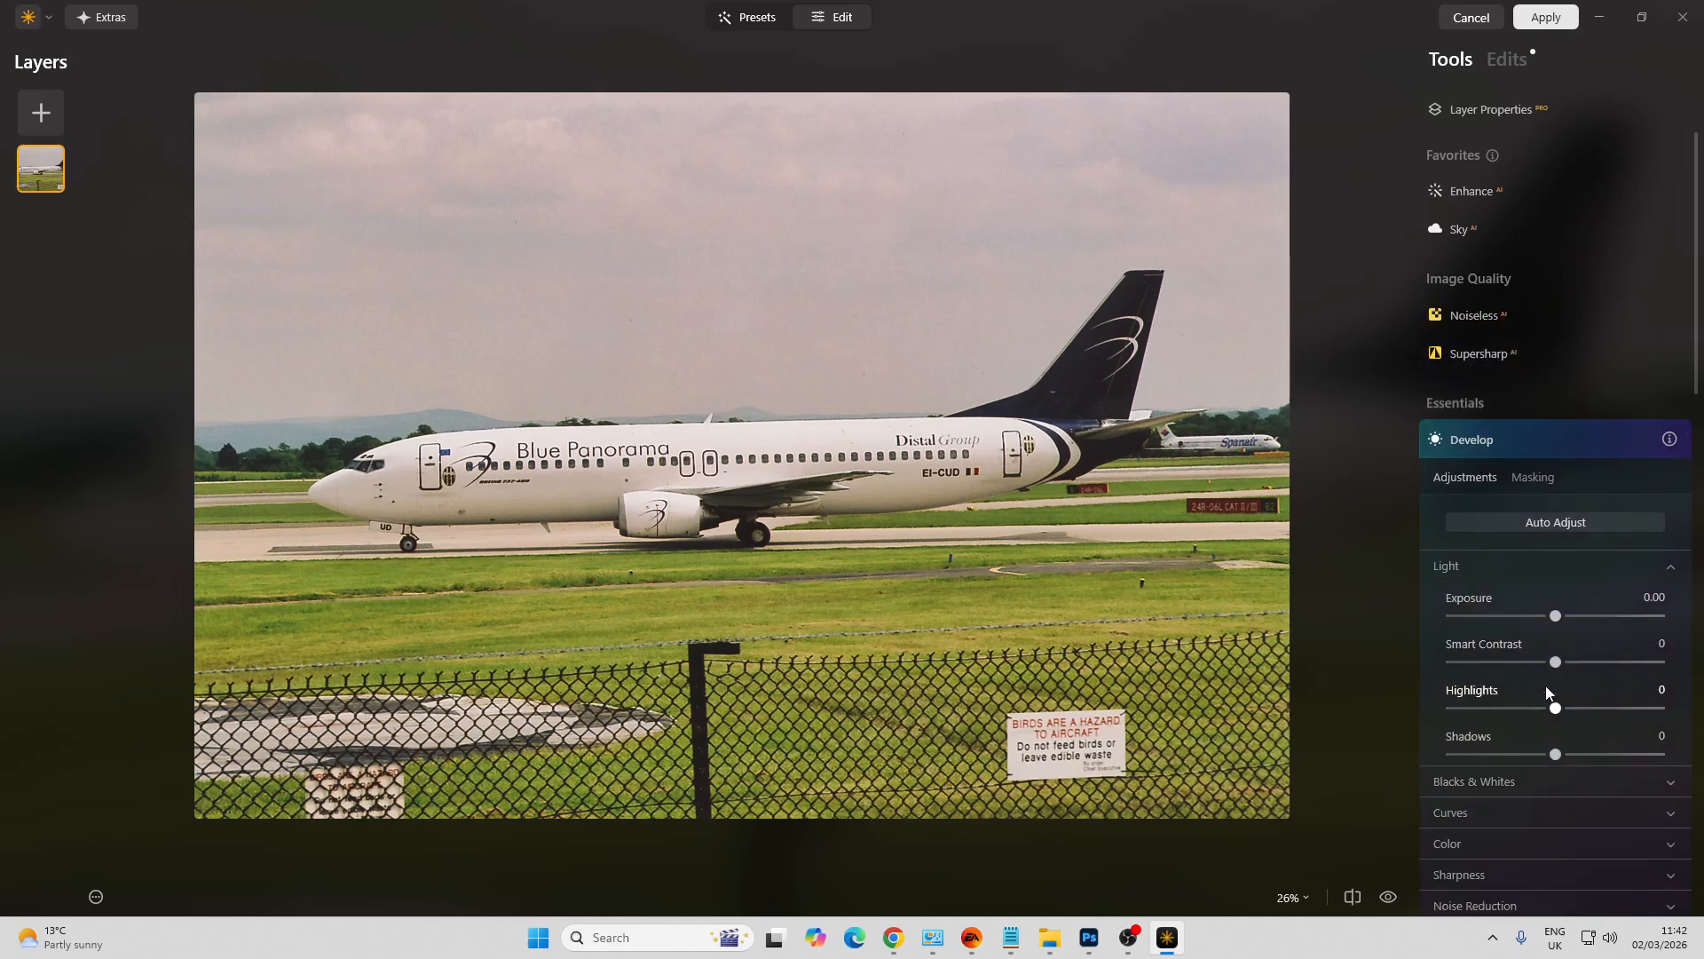
left_click(1589, 405)
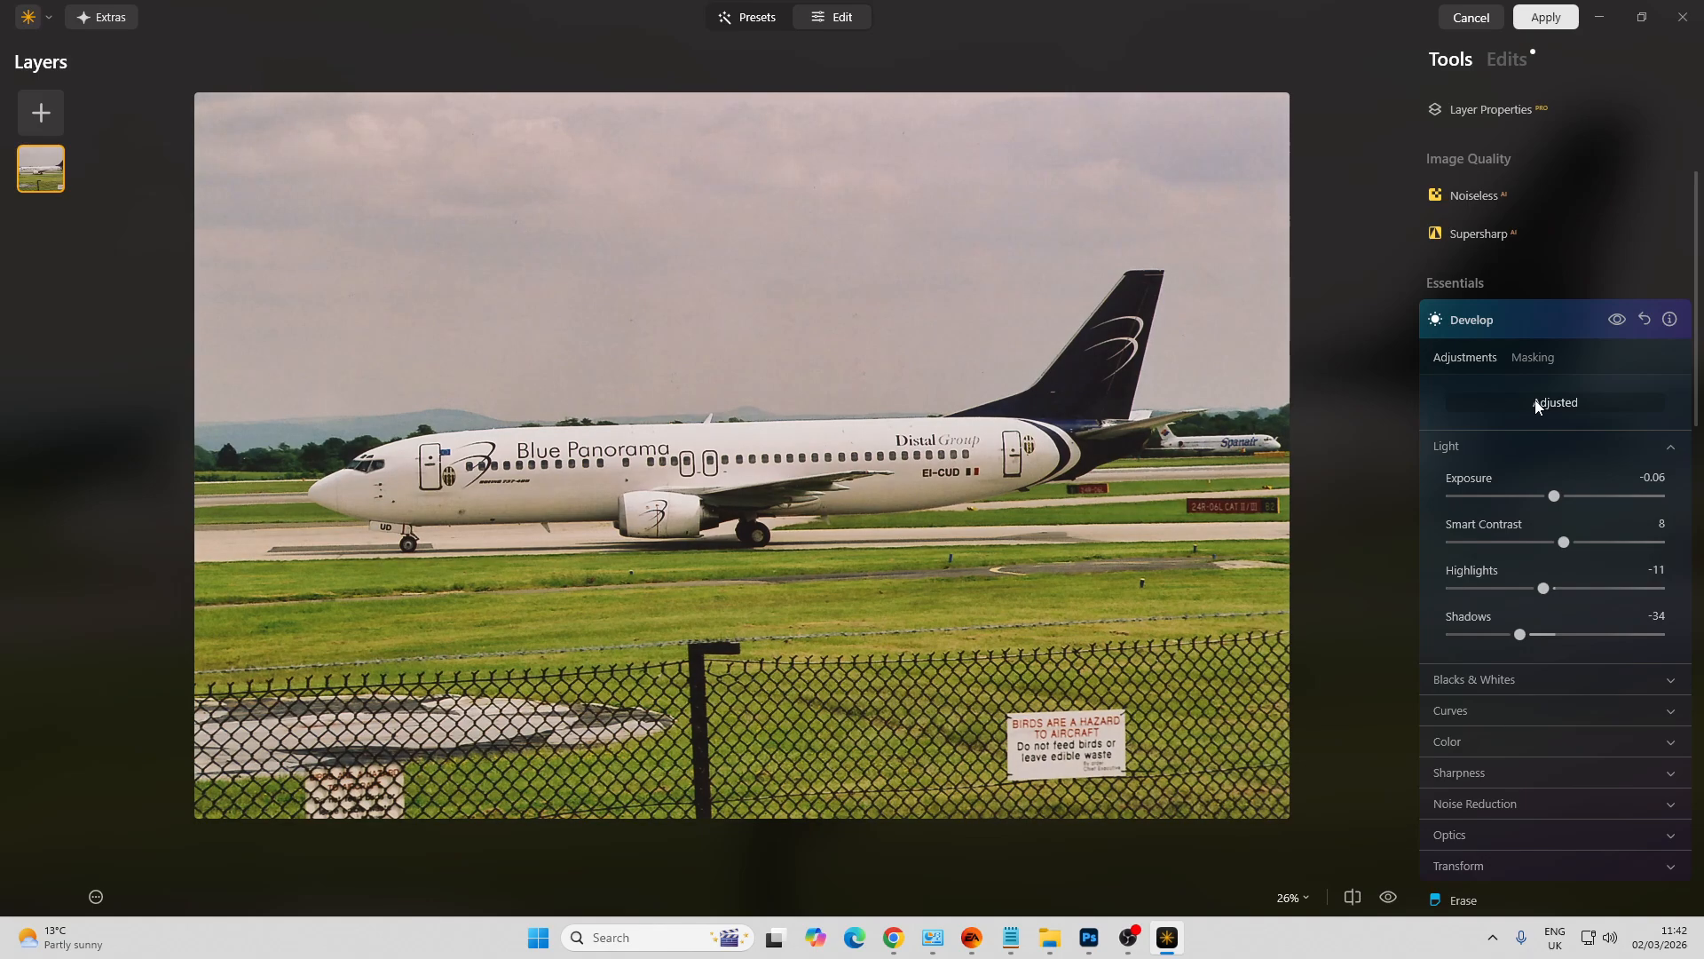
scroll(1536, 405, "down", 3)
scroll(1536, 400, "down", 2)
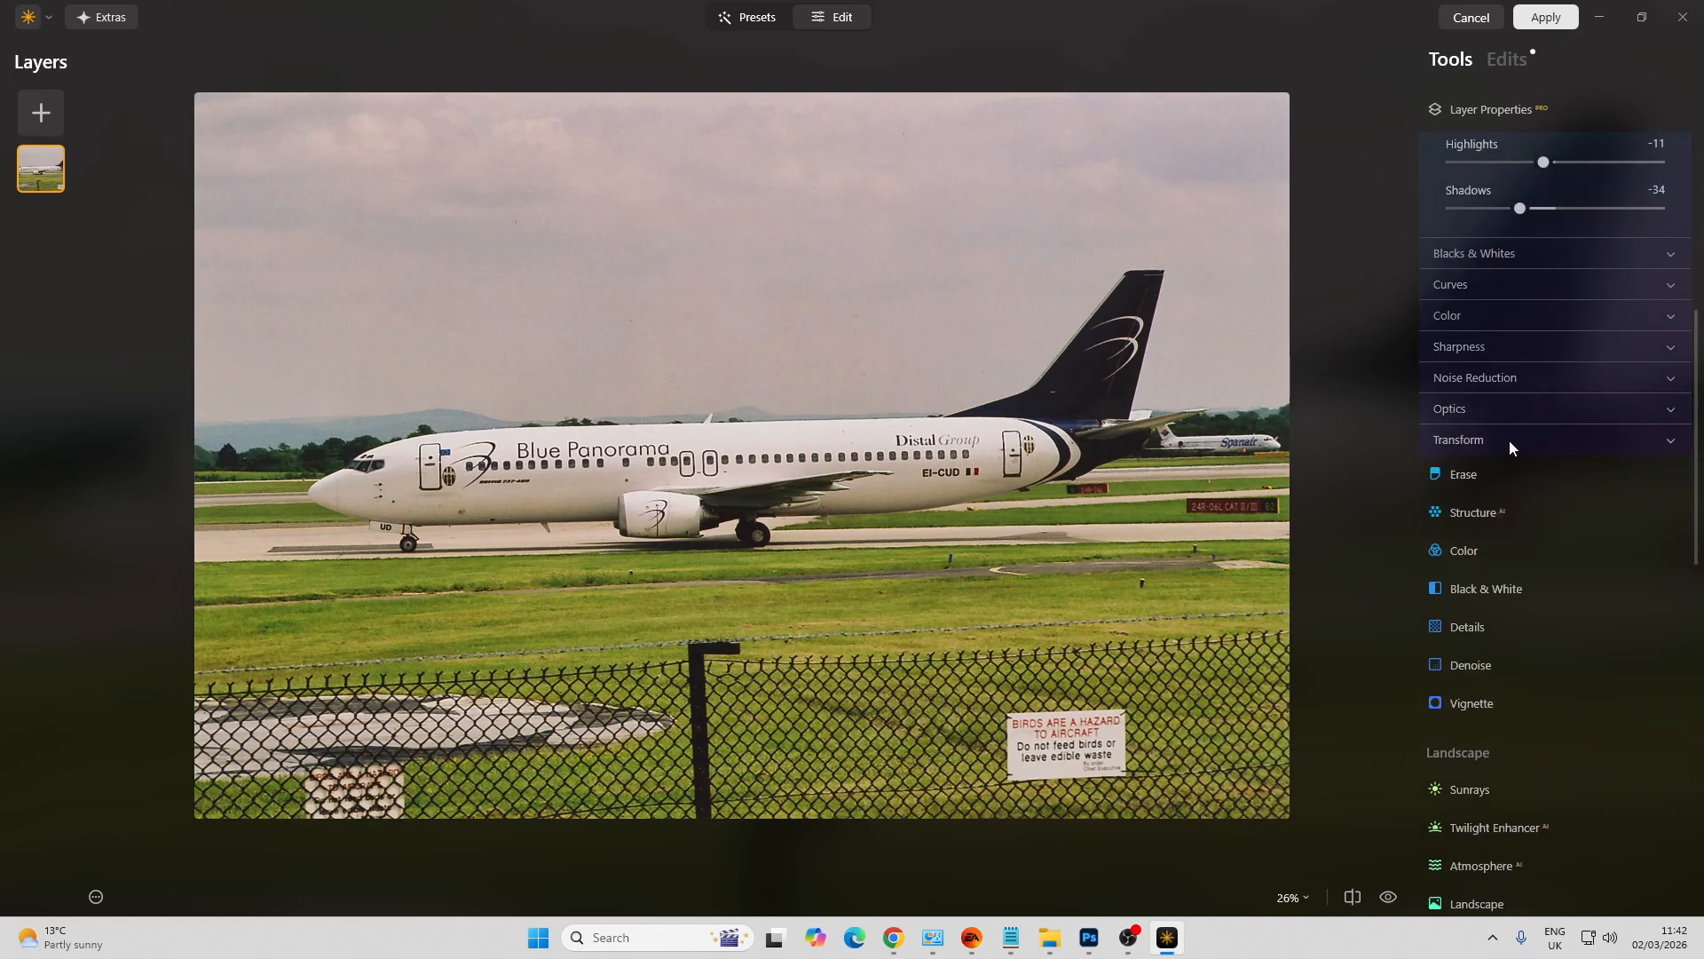
left_click(1522, 471)
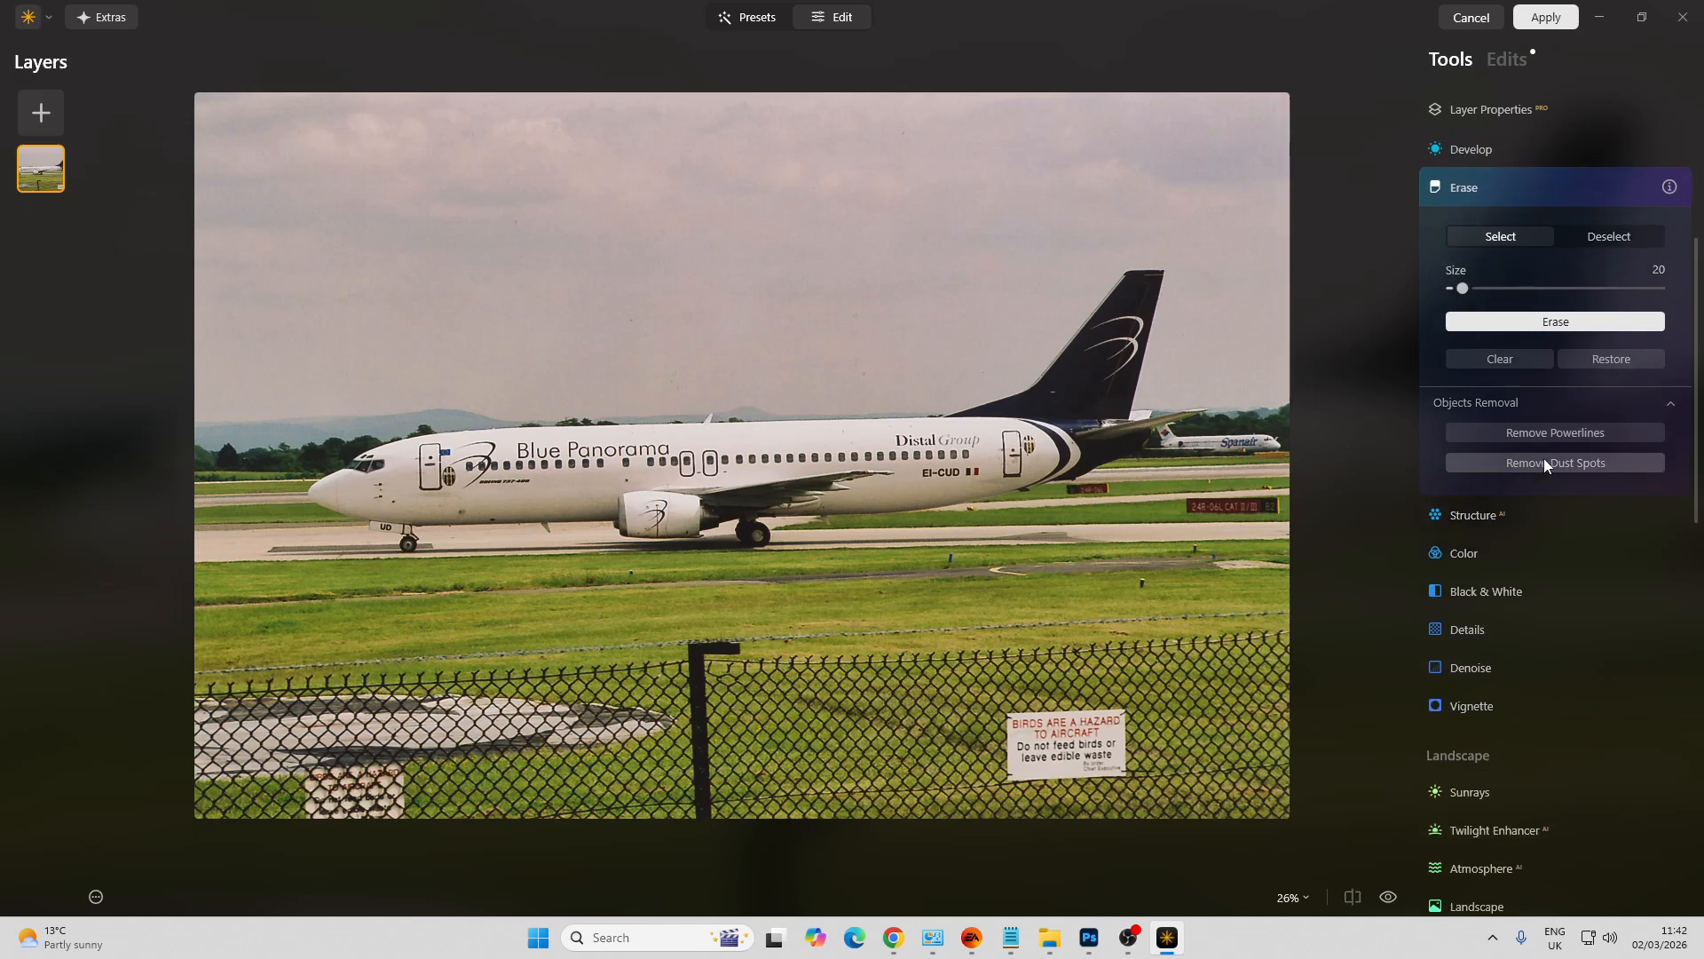
left_click(1543, 463)
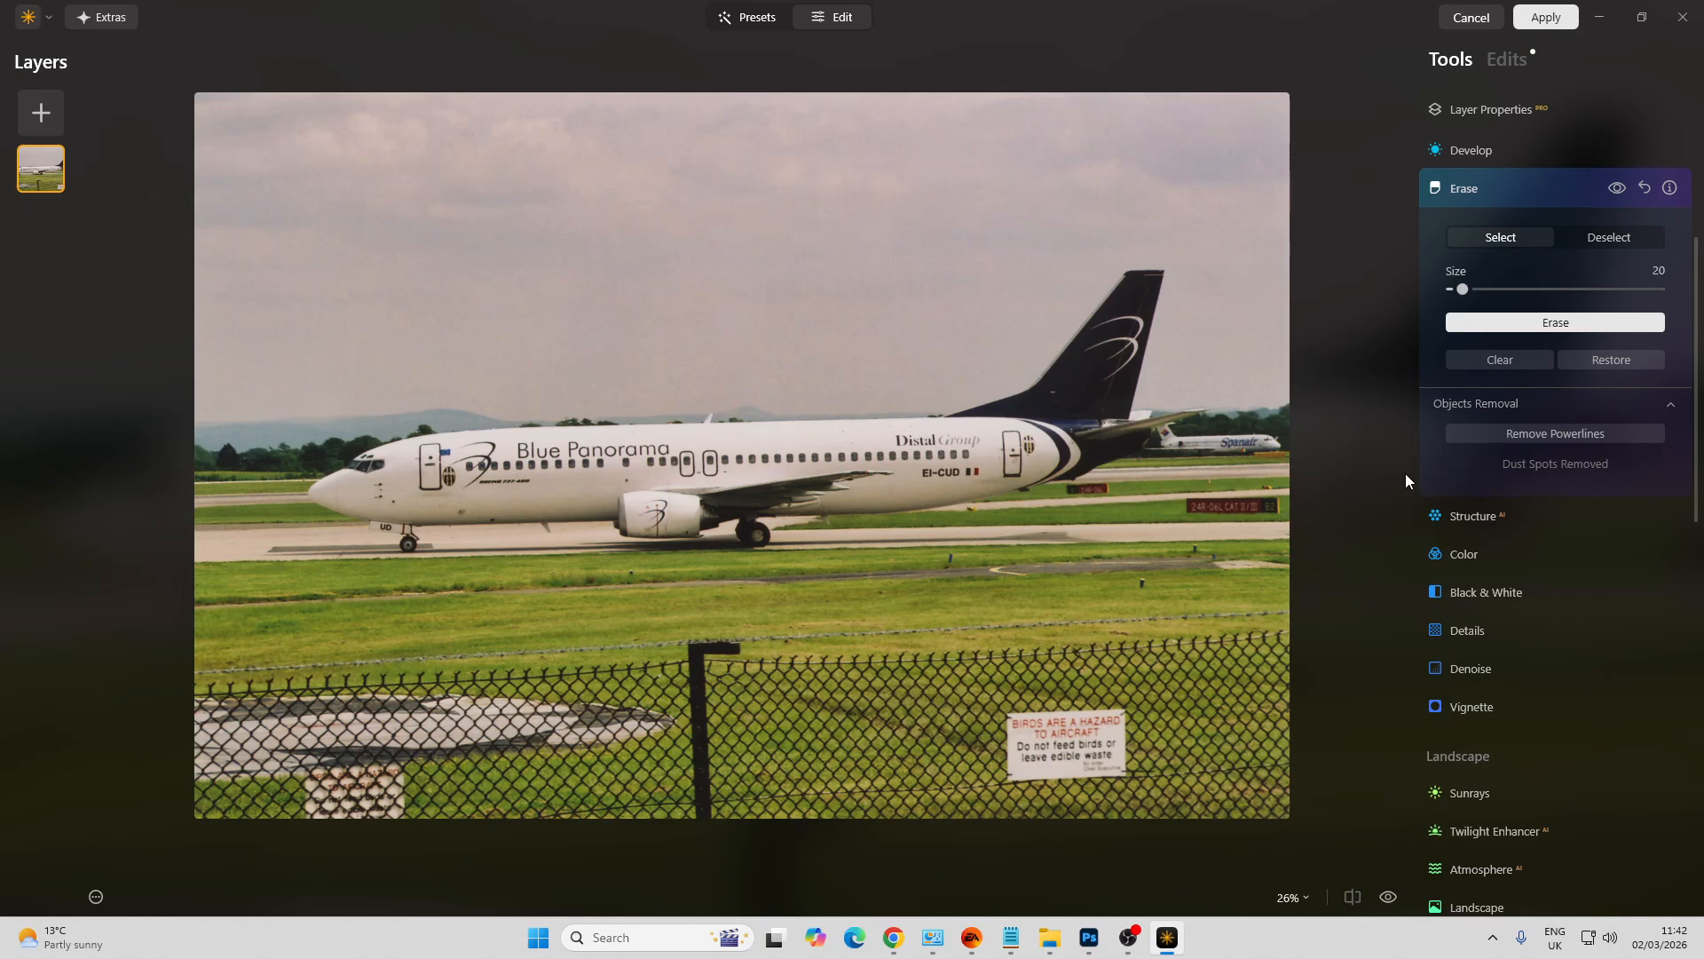
Set Remove Color Cast to 54 and apply all the plug-in edits to the Photoshop layer
left_click(1495, 544)
left_click(1525, 459)
left_click_drag(1527, 460, 1562, 460)
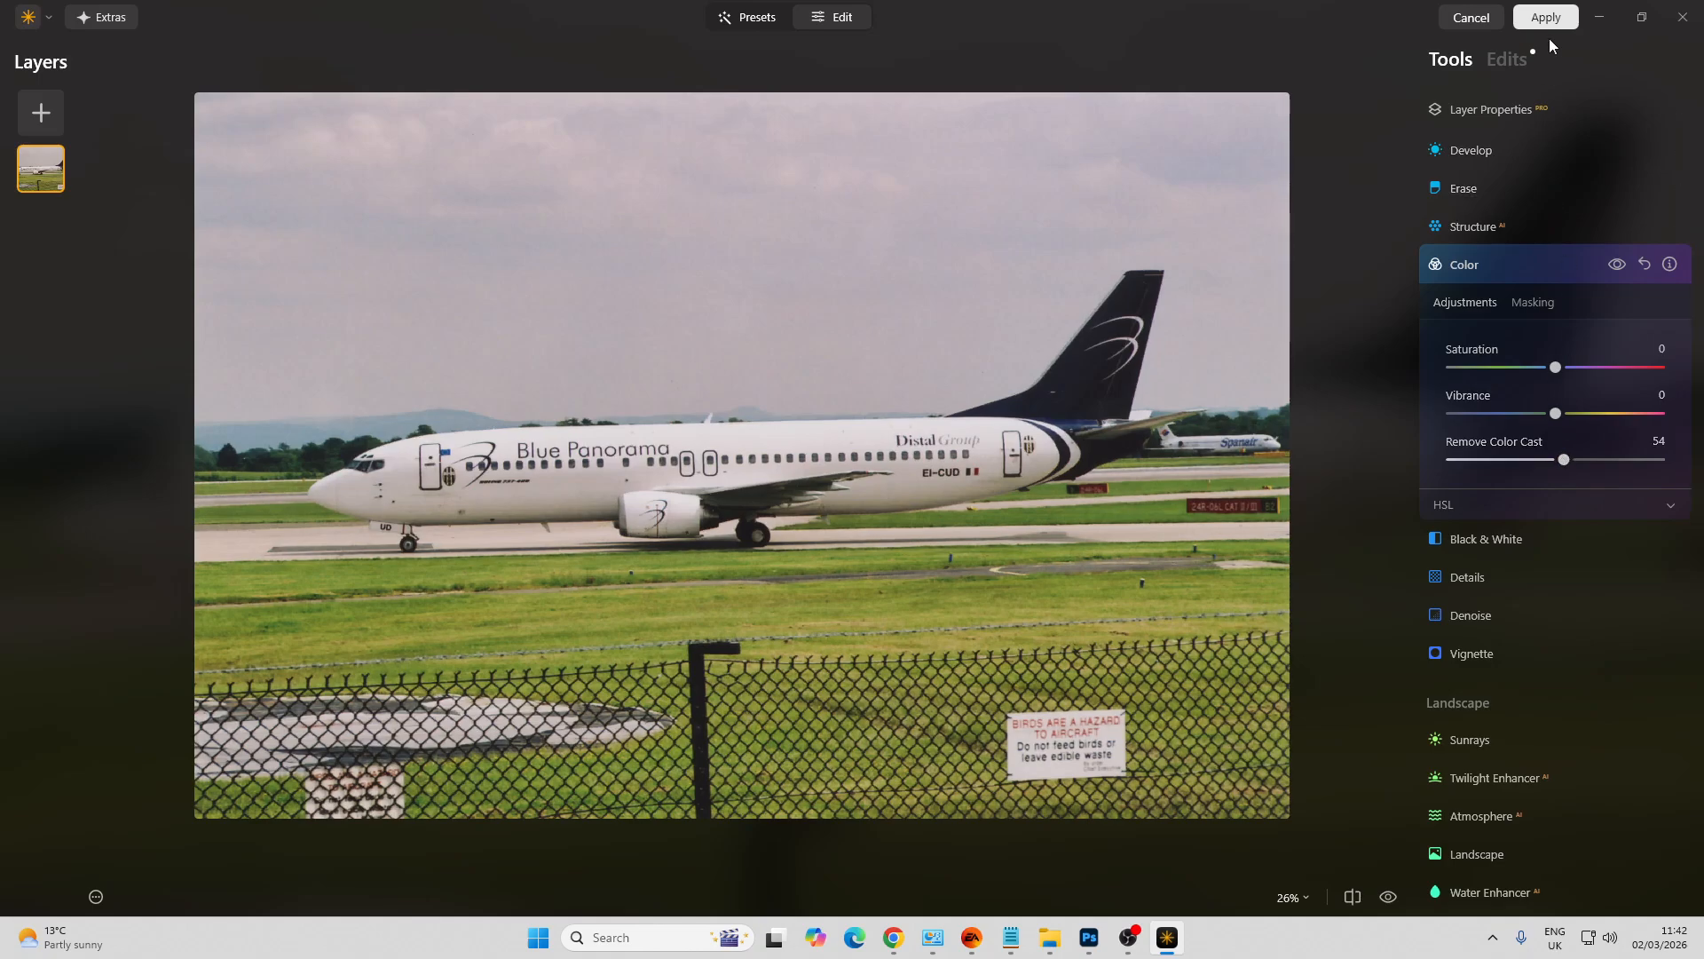
left_click(1549, 21)
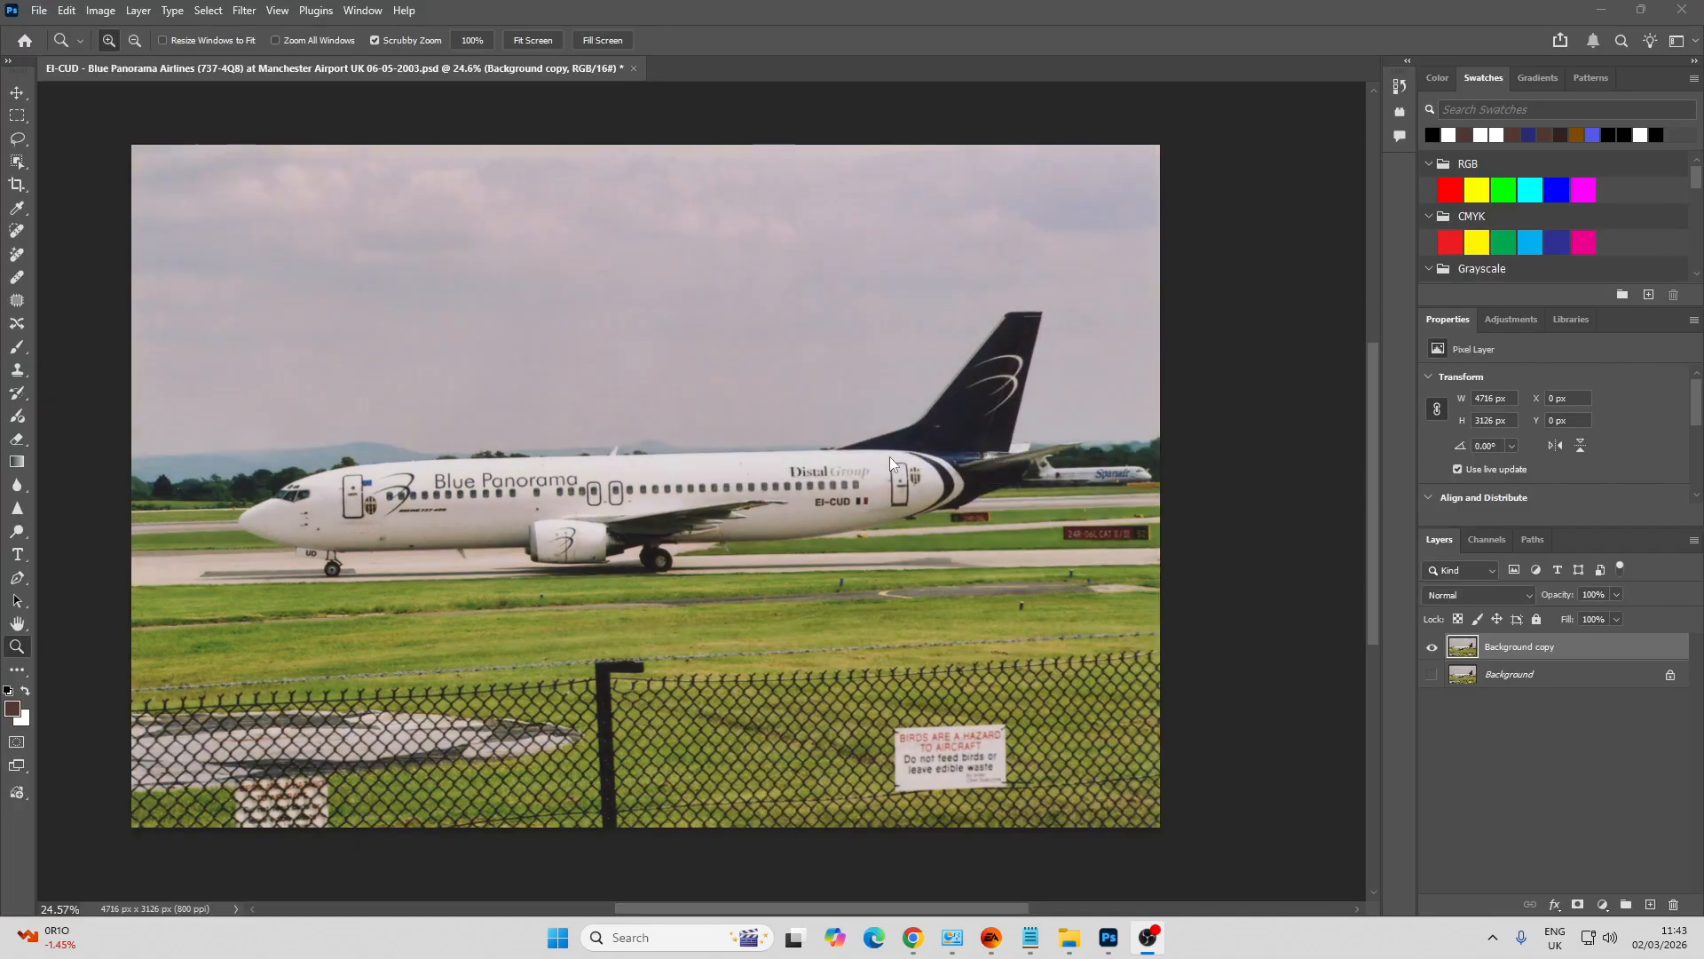
Show the original Background layer and toggle the edited copy's visibility to compare the photo before and after
left_click(1433, 648)
left_click(1433, 648)
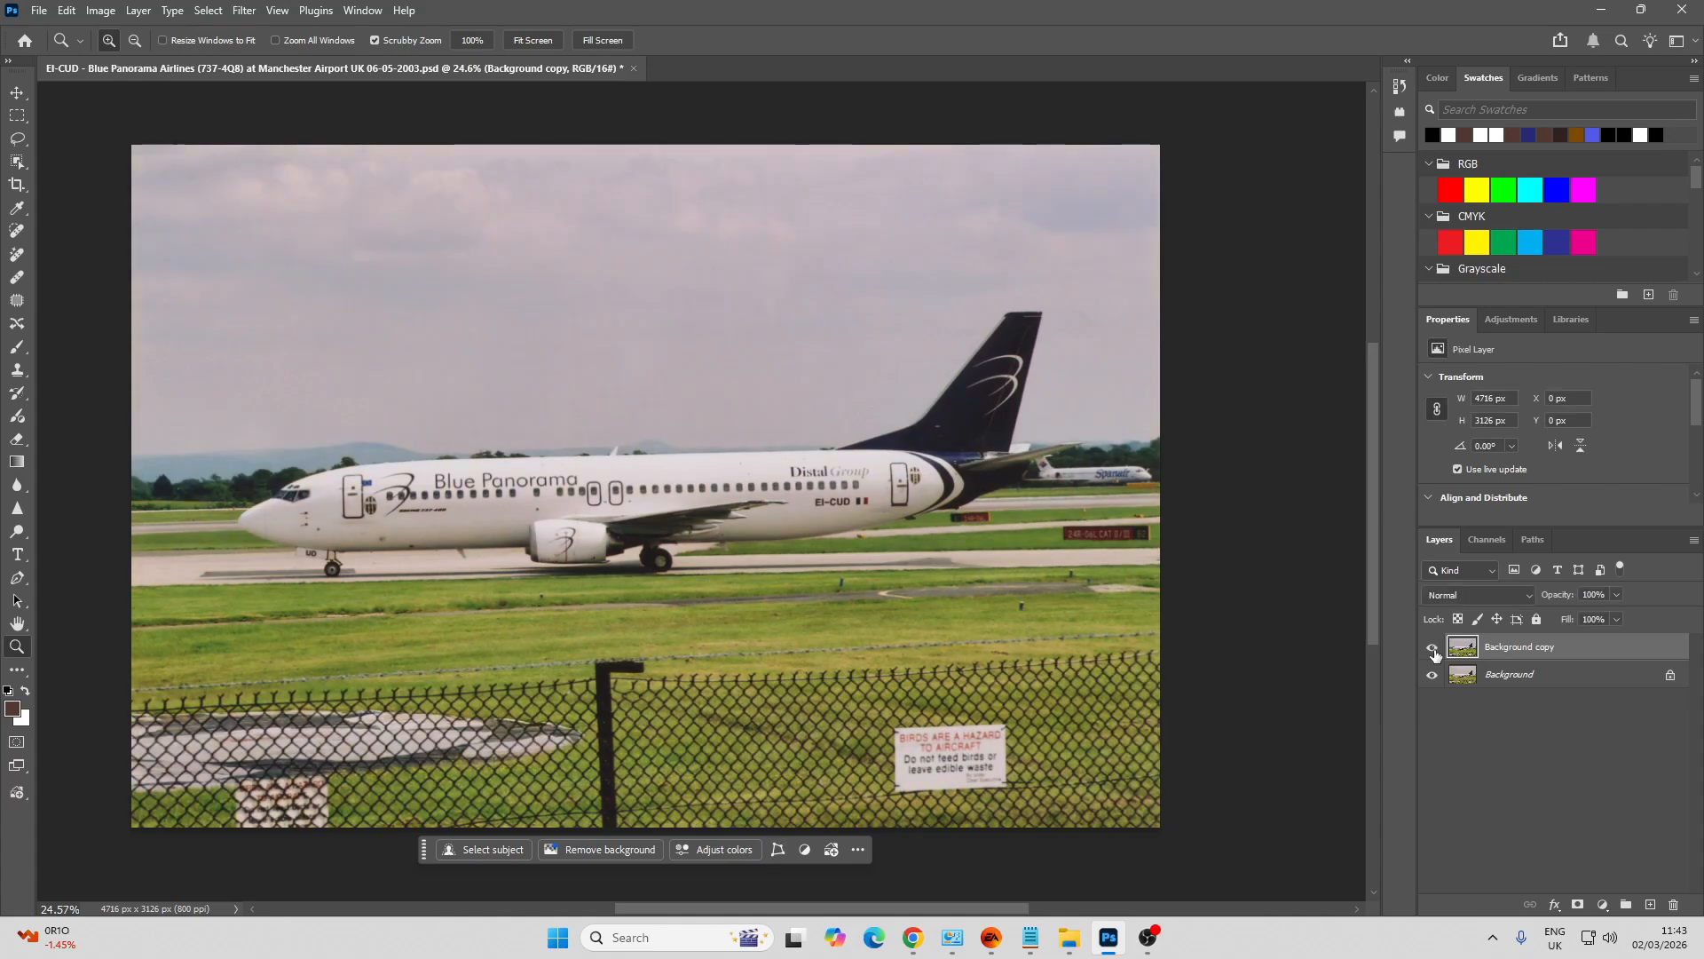
Repeatedly switch the Background copy layer off and on to check the enhanced photo against the original
left_click(1432, 648)
left_click(1433, 648)
left_click(1434, 650)
left_click(1434, 651)
left_click(1434, 650)
left_click(1434, 651)
left_click(1434, 650)
left_click(1433, 651)
Hide the original Background layer and export the edited photo as a full-size JPG into the SSTK working folder
left_click(1433, 675)
left_click(38, 11)
mouse_move(89, 321)
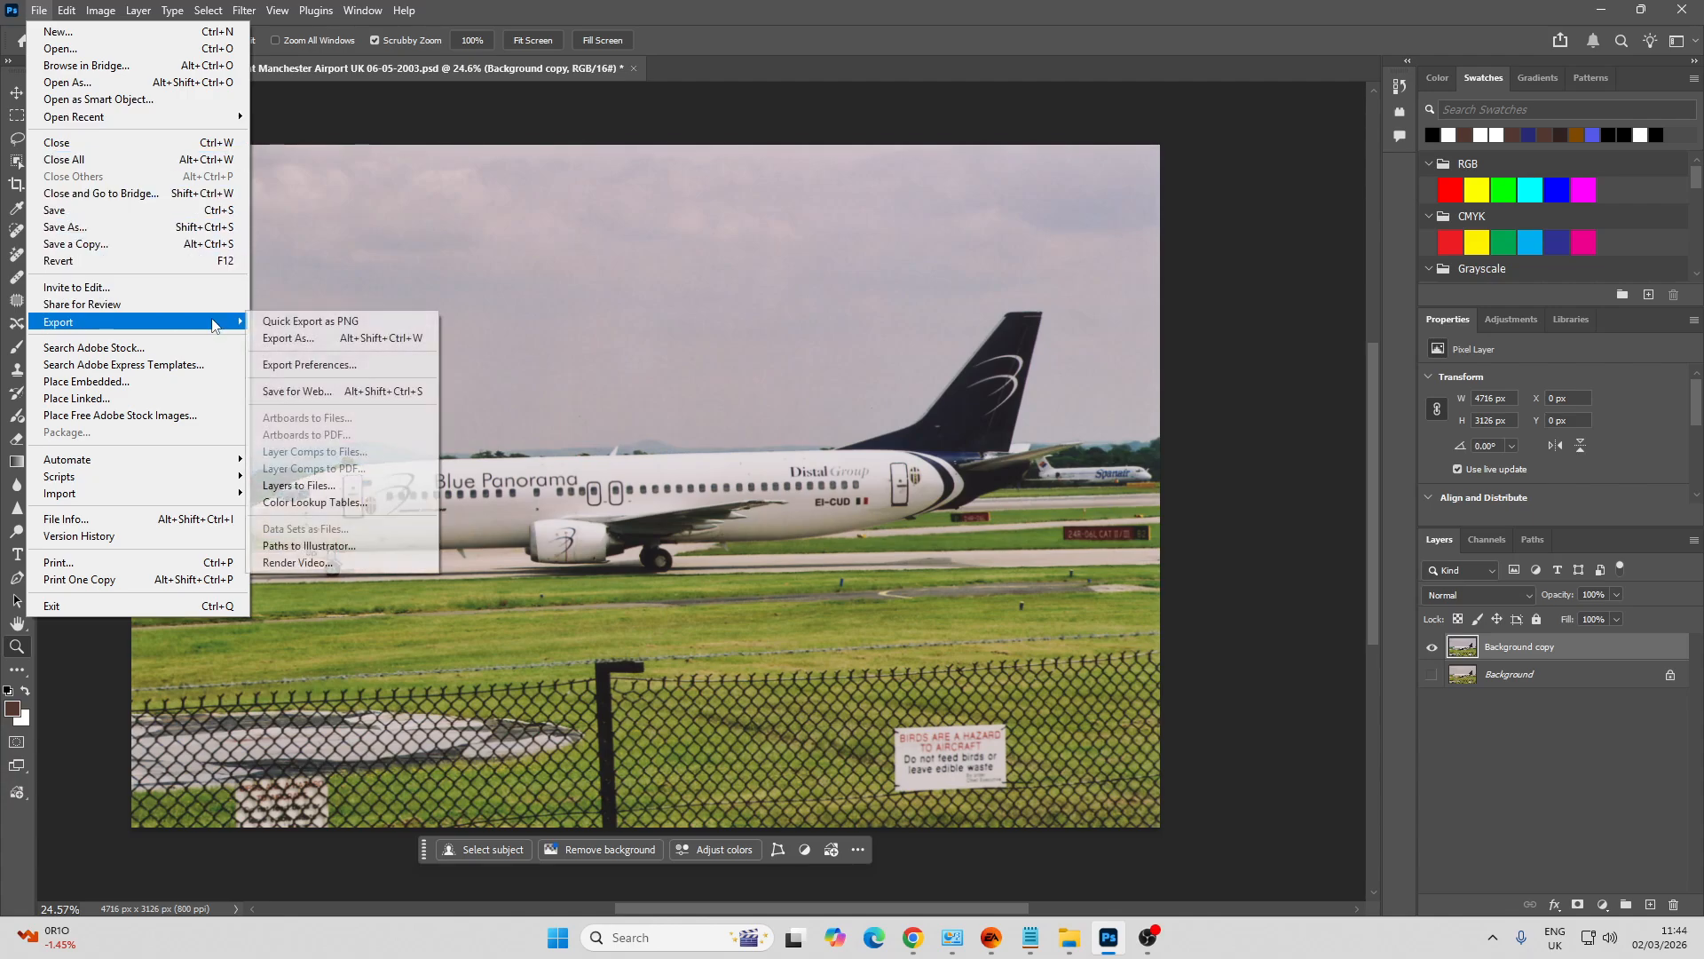
left_click(293, 336)
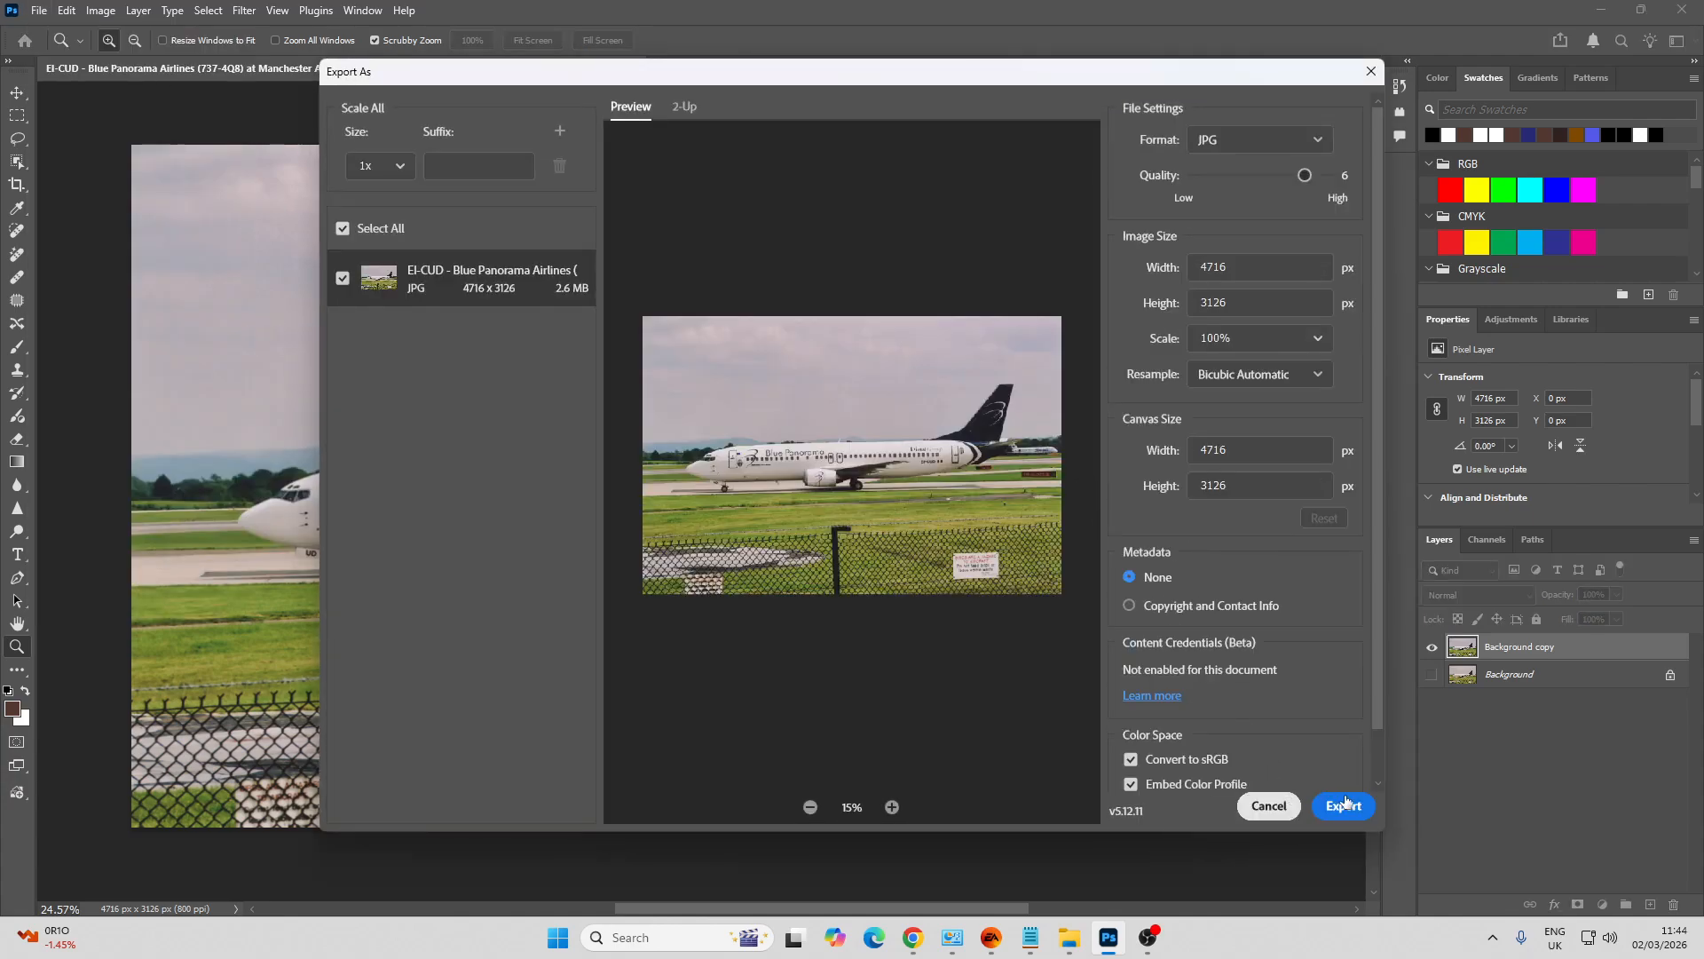
left_click(1345, 808)
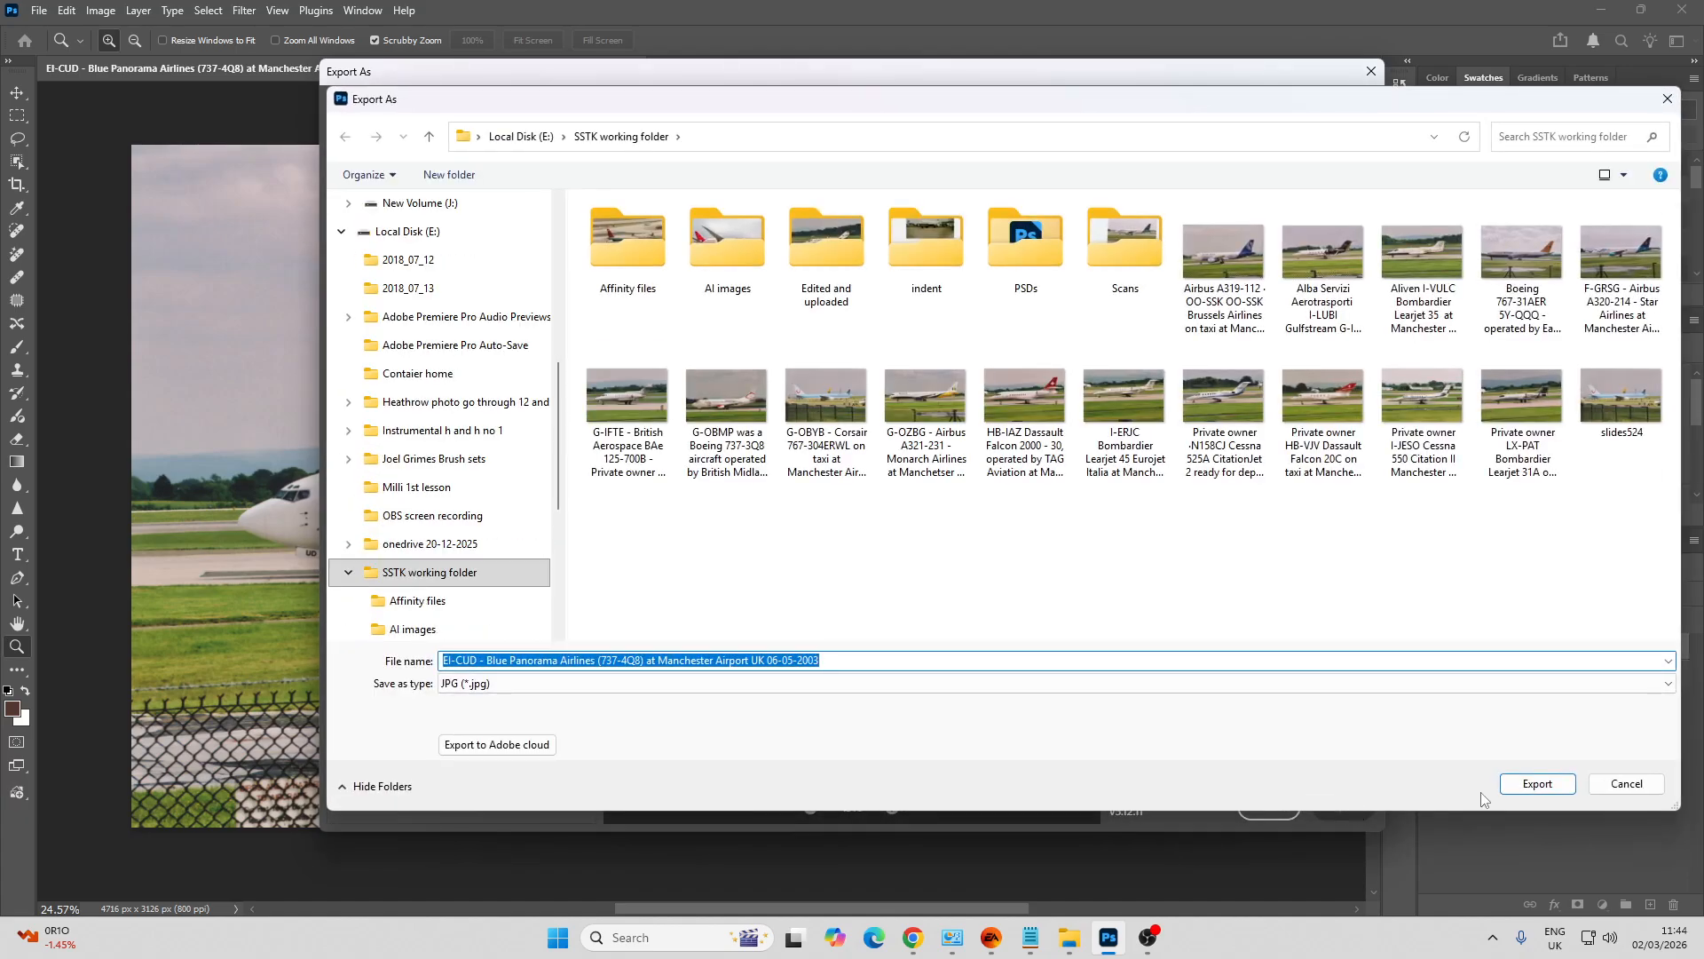
left_click(1520, 787)
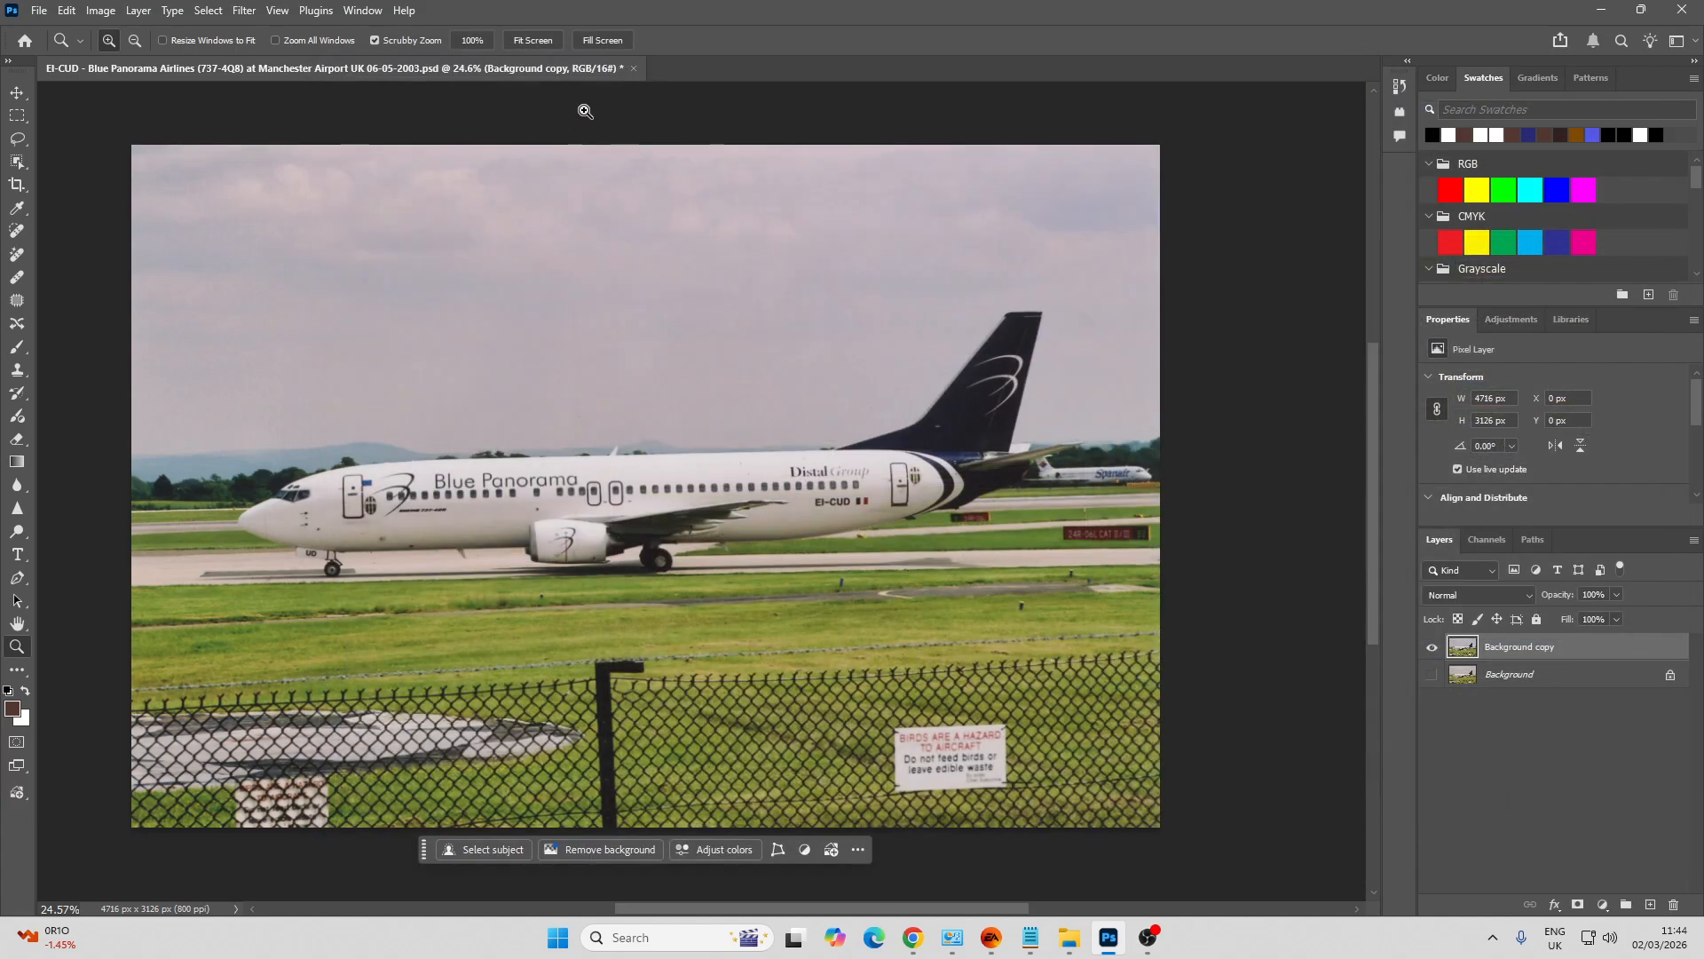
Close the Blue Panorama document with its changes saved, and open the scan slides530.tif from File Explorer
left_click(632, 70)
left_click(772, 346)
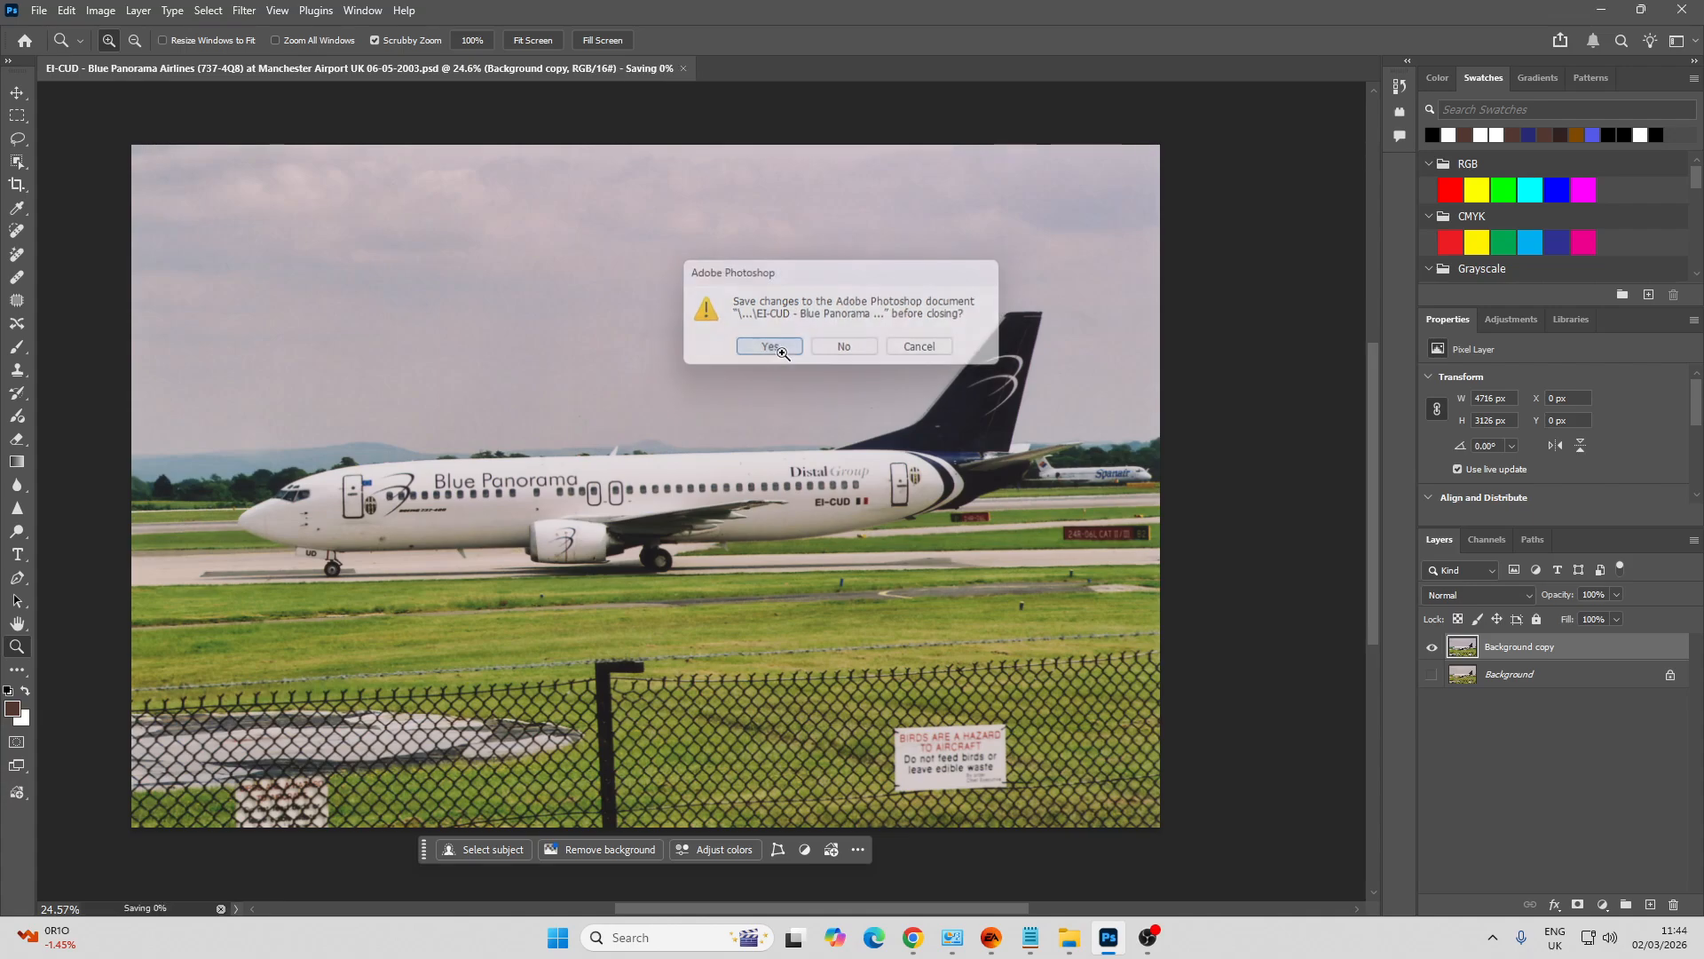
left_click(1069, 934)
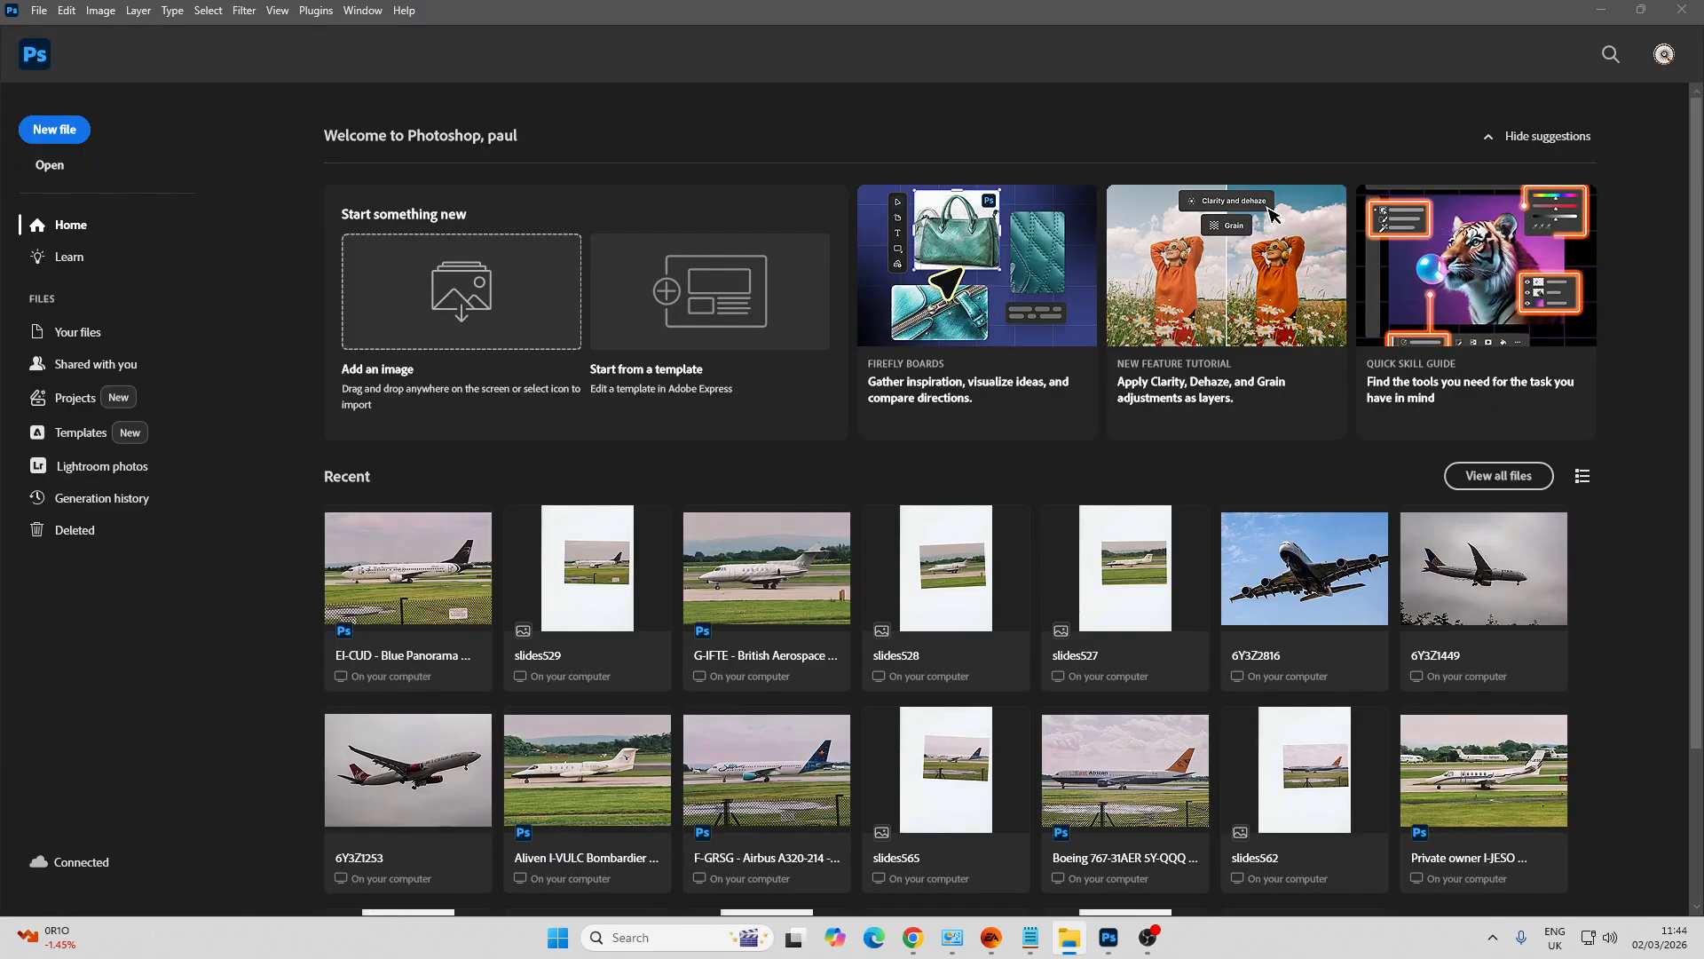
left_click_drag(1703, 395, 850, 548)
Straighten the slides530 scan with the Crop tool and crop it to the photo's edges, about 4689 x 3141 px
key("c")
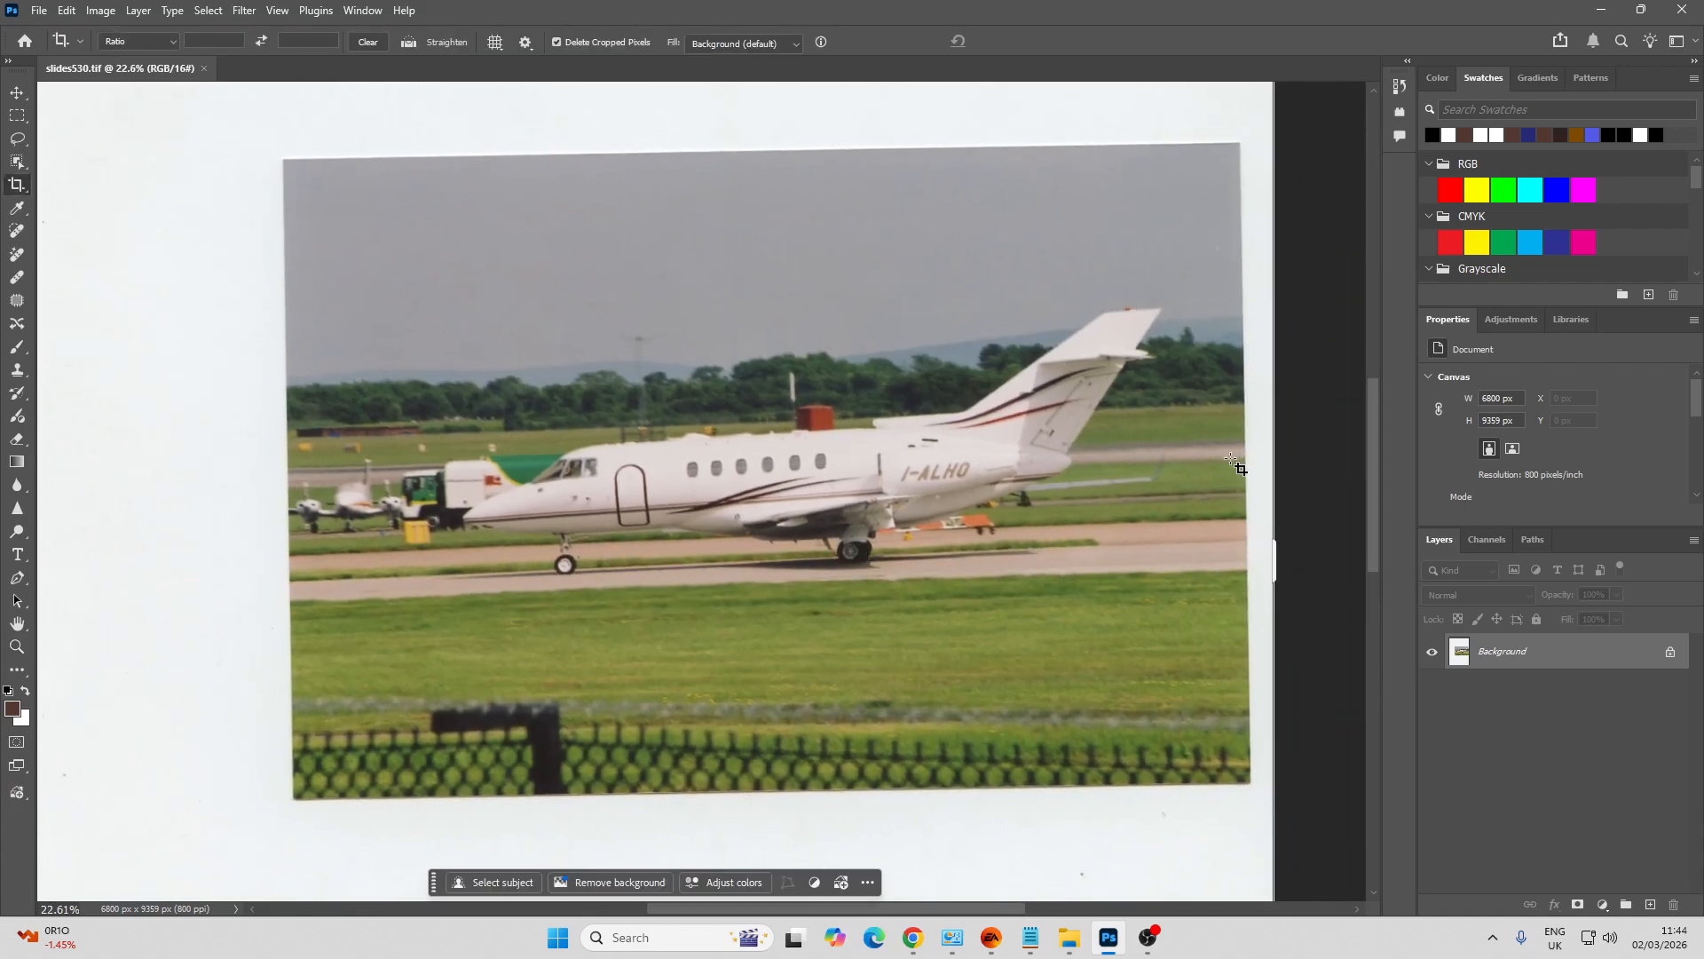
left_click_drag(1330, 424, 1325, 444)
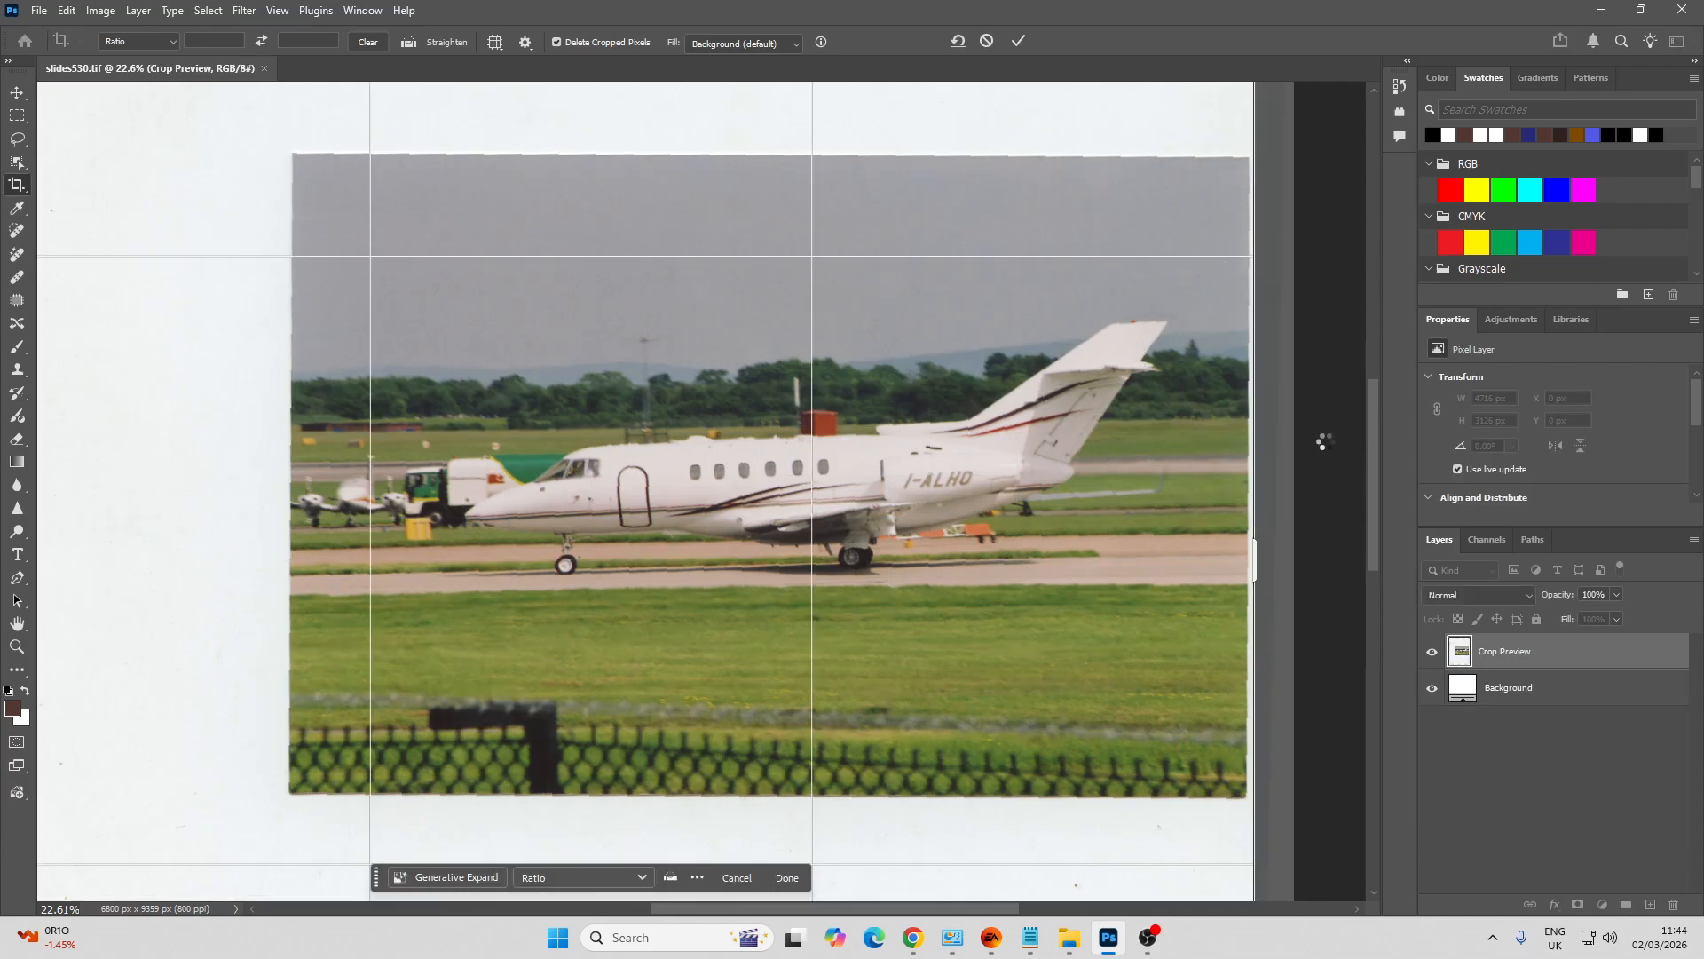
key("Return")
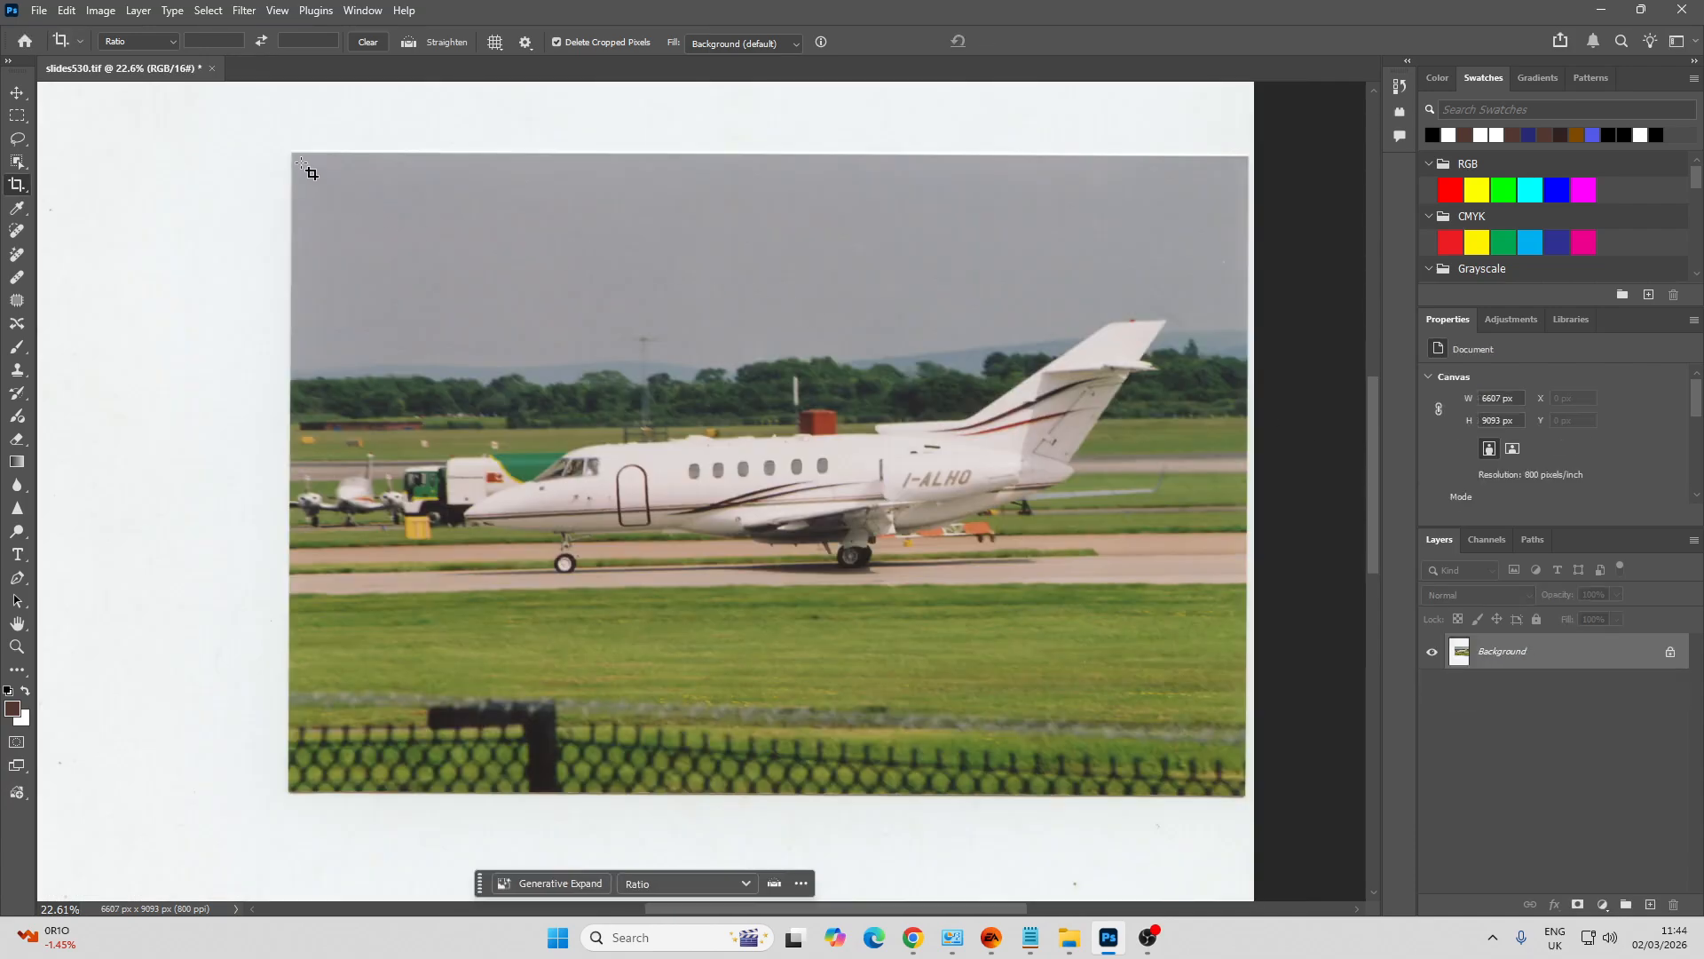
left_click_drag(300, 161, 1243, 795)
key("Return")
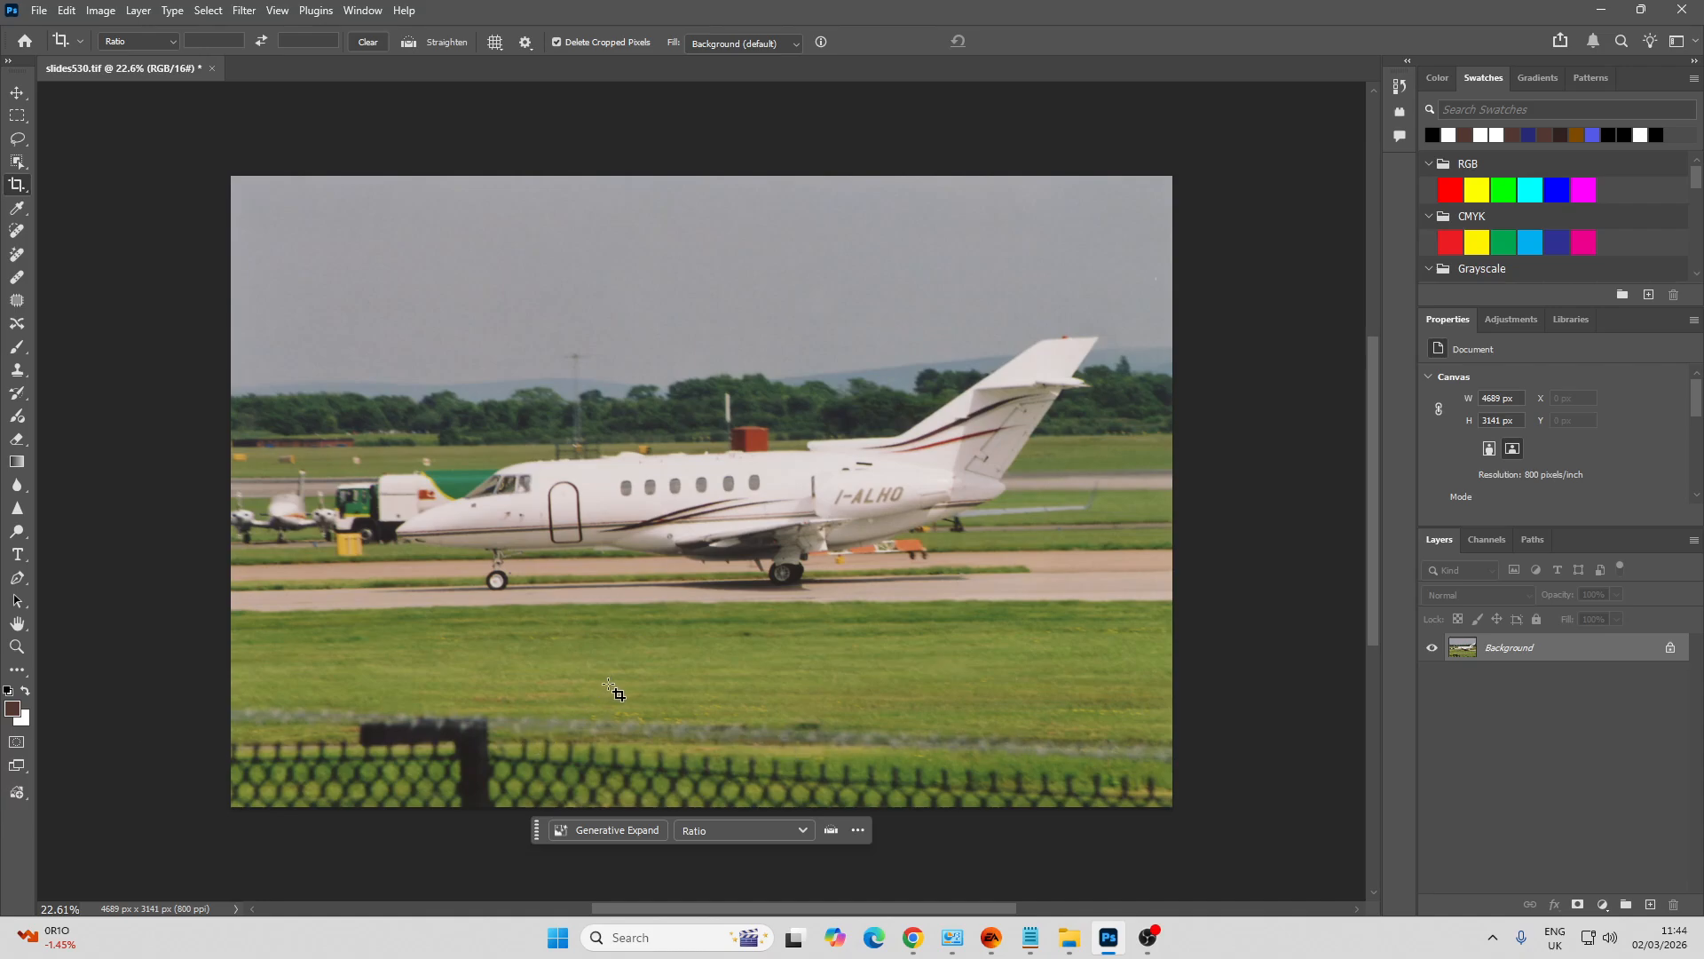
Heal the white dust spot in the sky beyond the jet's tail
key("z")
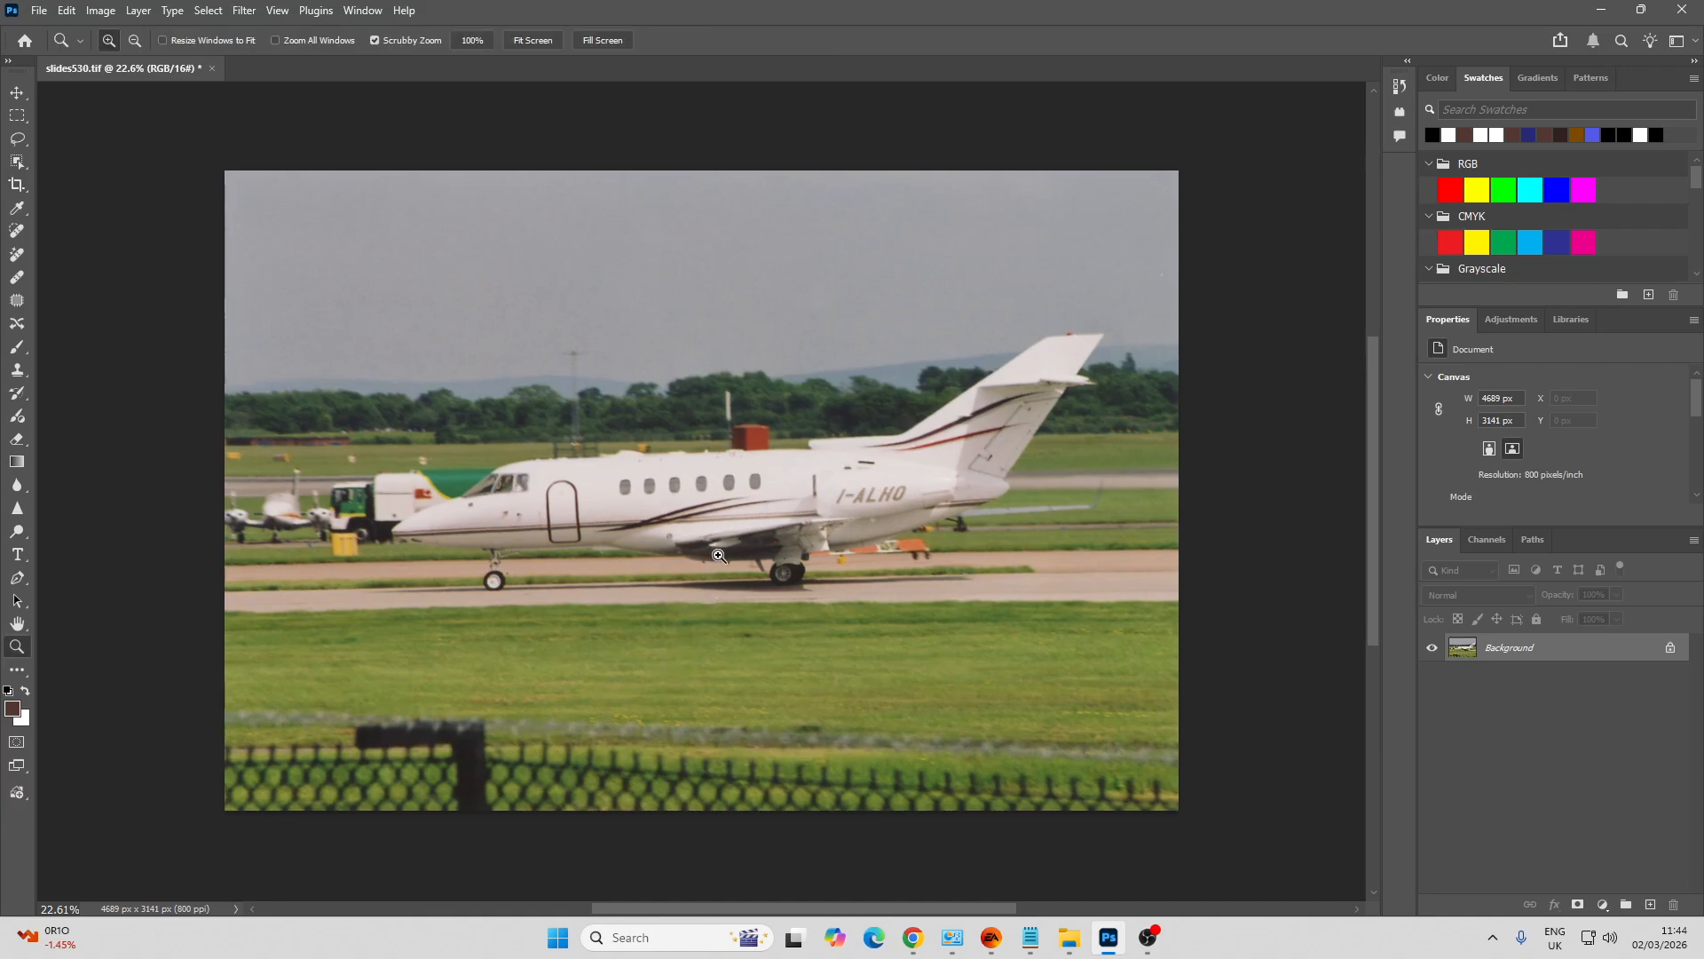
left_click_drag(719, 556, 734, 562)
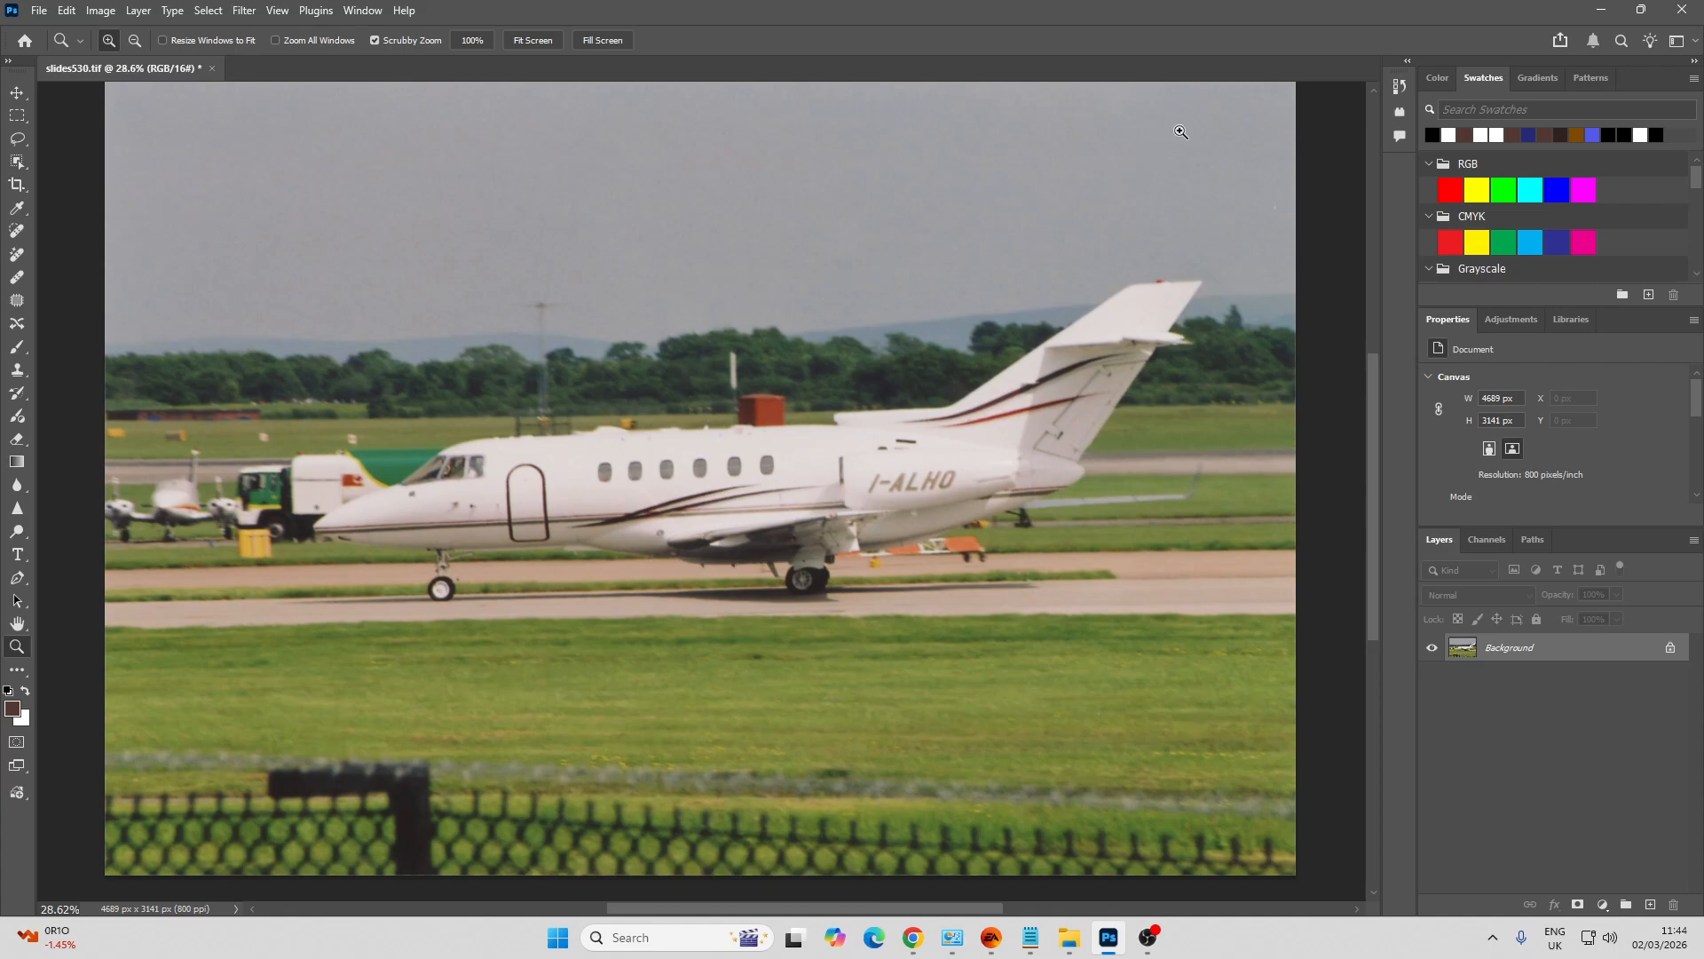
left_click_drag(1143, 256, 577, 544)
key("h")
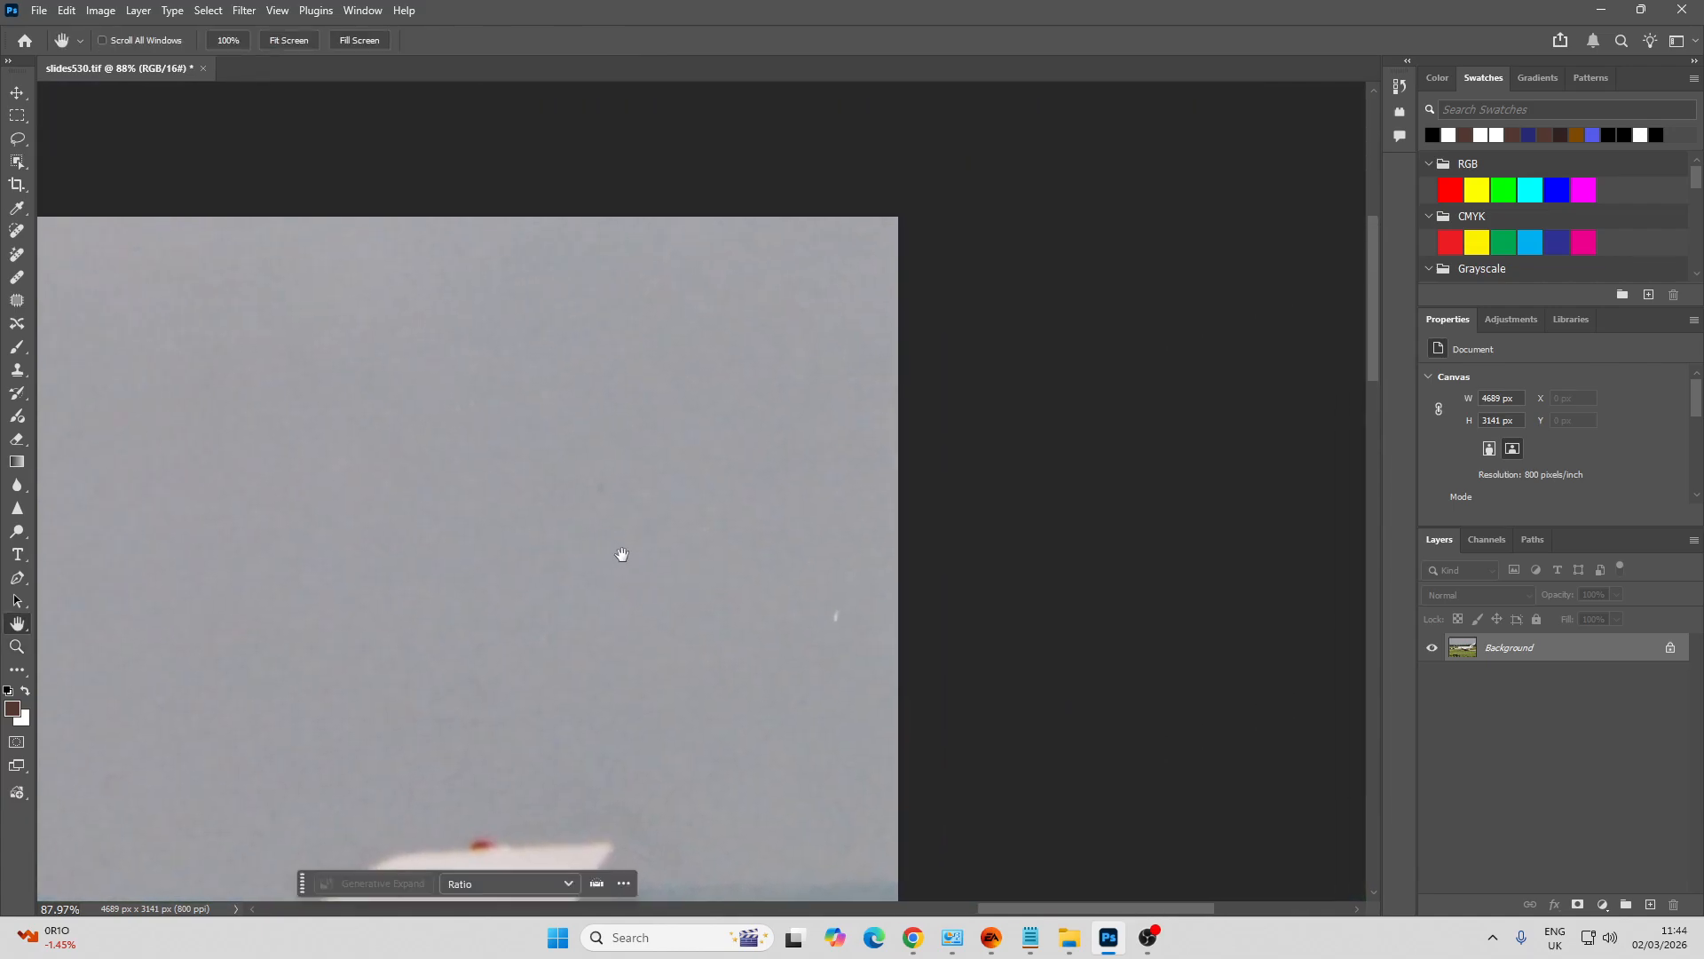
key("j")
Examine the sky, treeline and fuselage at close range for further dust spots and blemishes
key("h")
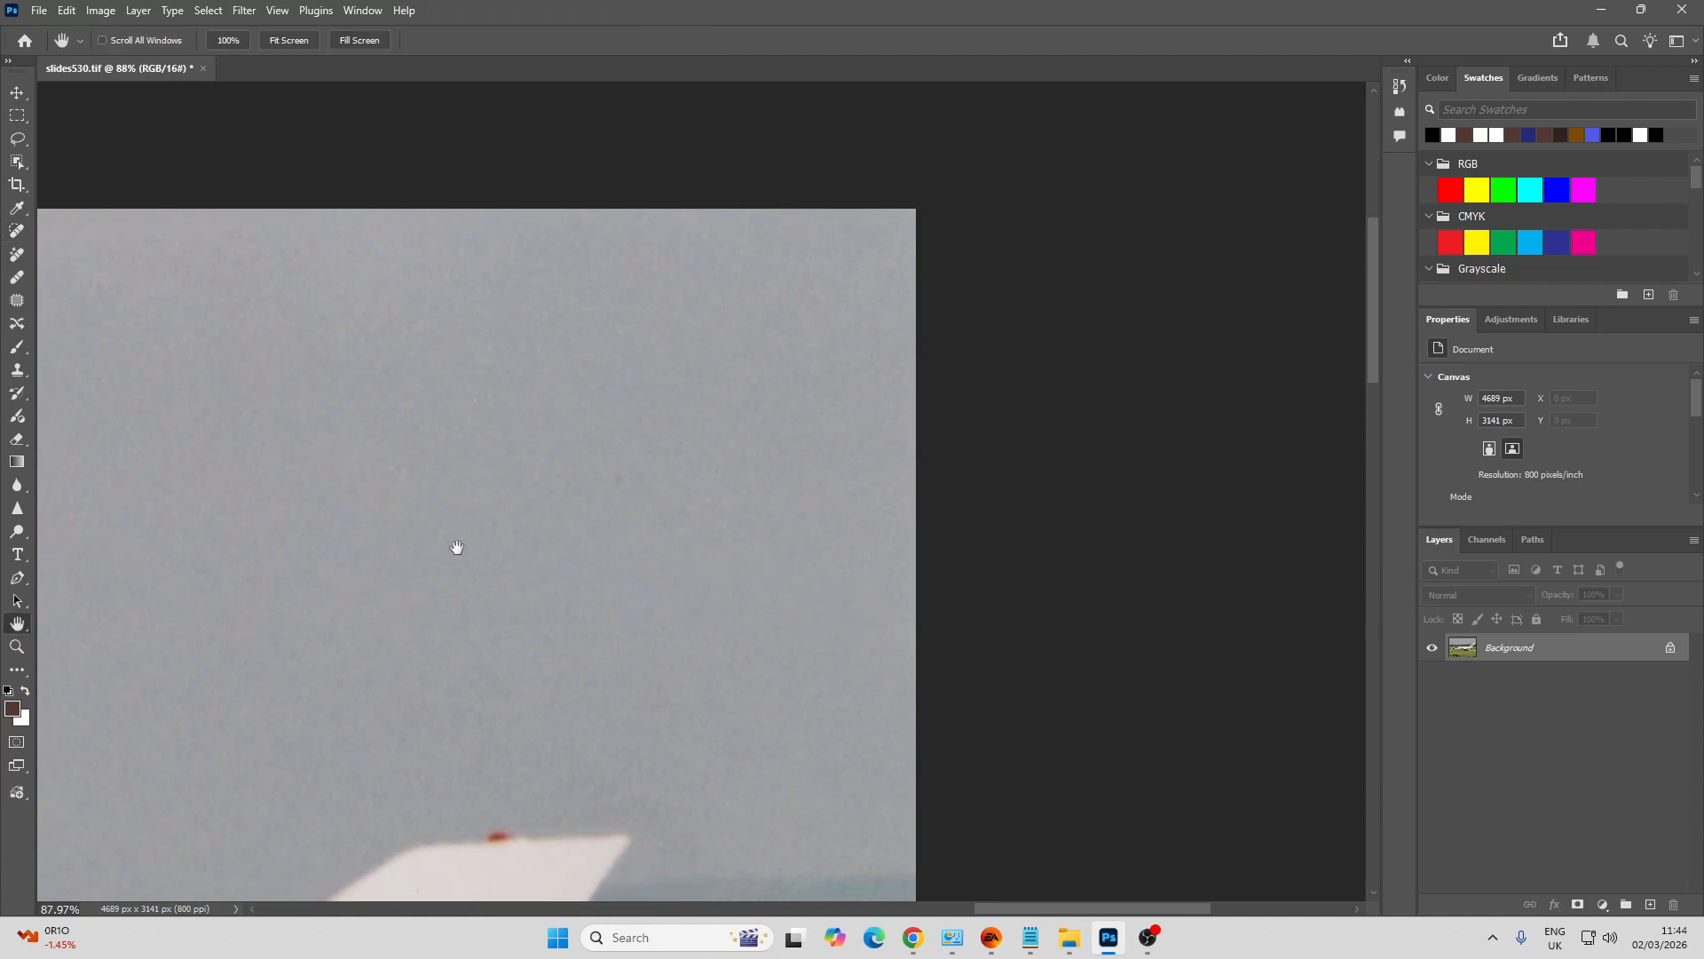
mouse_move(457, 547)
left_mouse_down()
mouse_move(544, 328)
mouse_move(887, 571)
mouse_move(1034, 625)
left_mouse_up()
left_click_drag(497, 489, 873, 374)
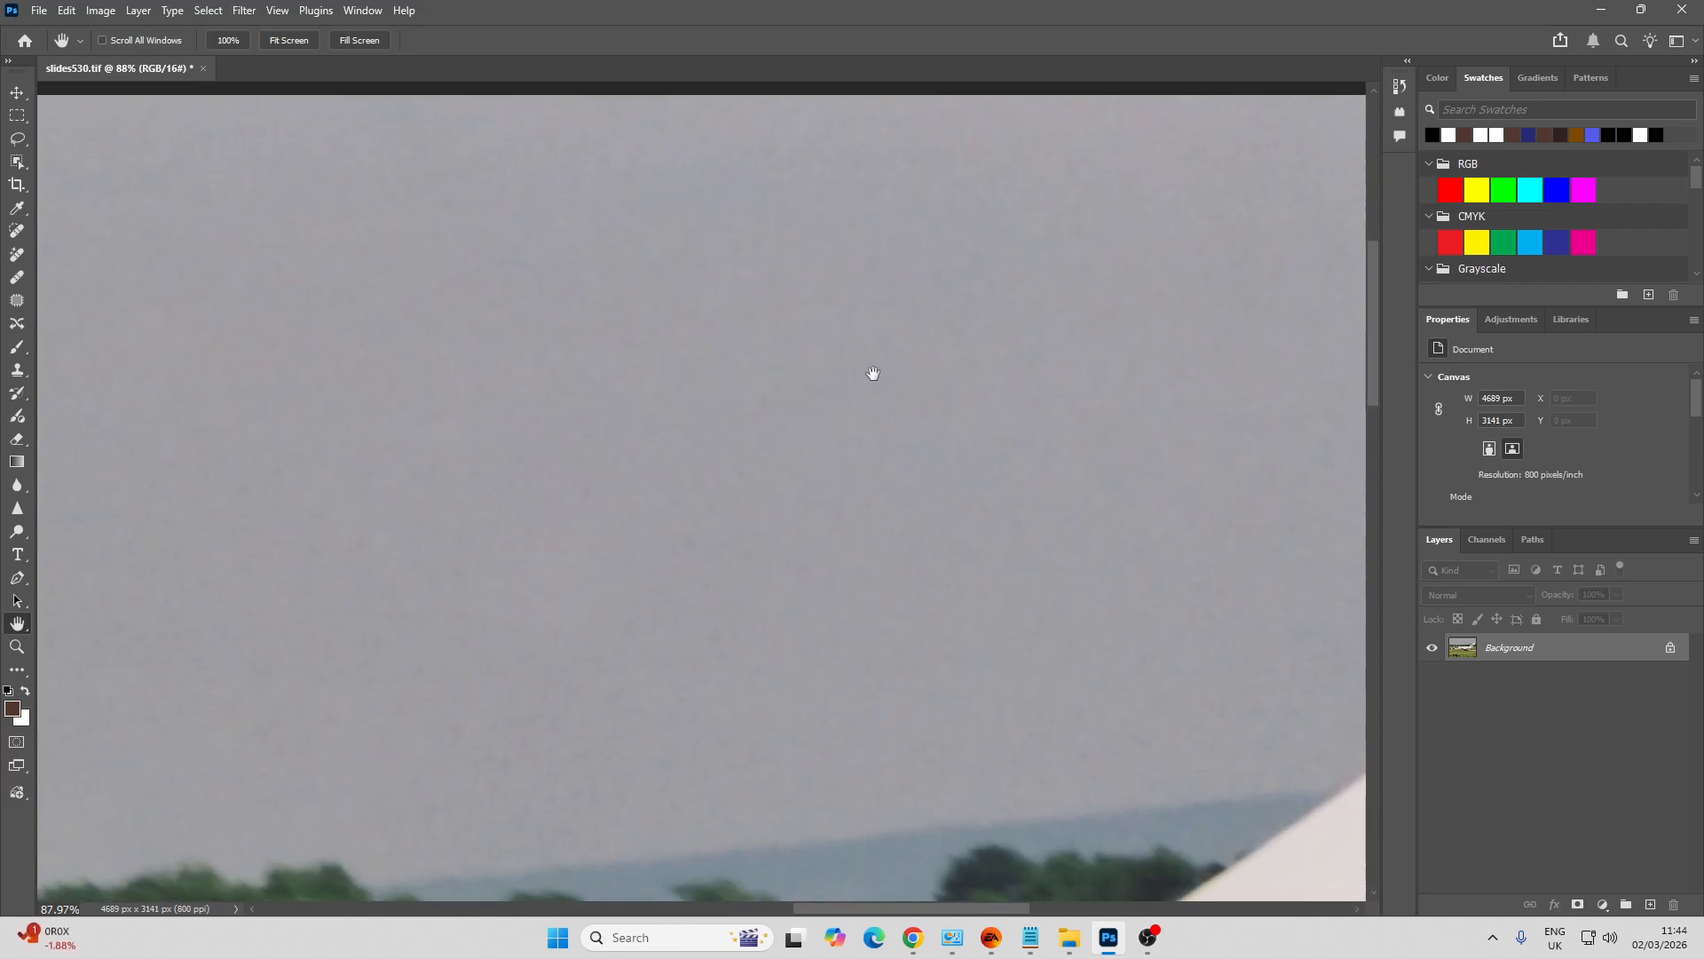
left_click_drag(616, 529, 1083, 453)
left_click_drag(521, 560, 1216, 608)
left_click_drag(540, 495, 941, 625)
left_click_drag(788, 556, 561, 275)
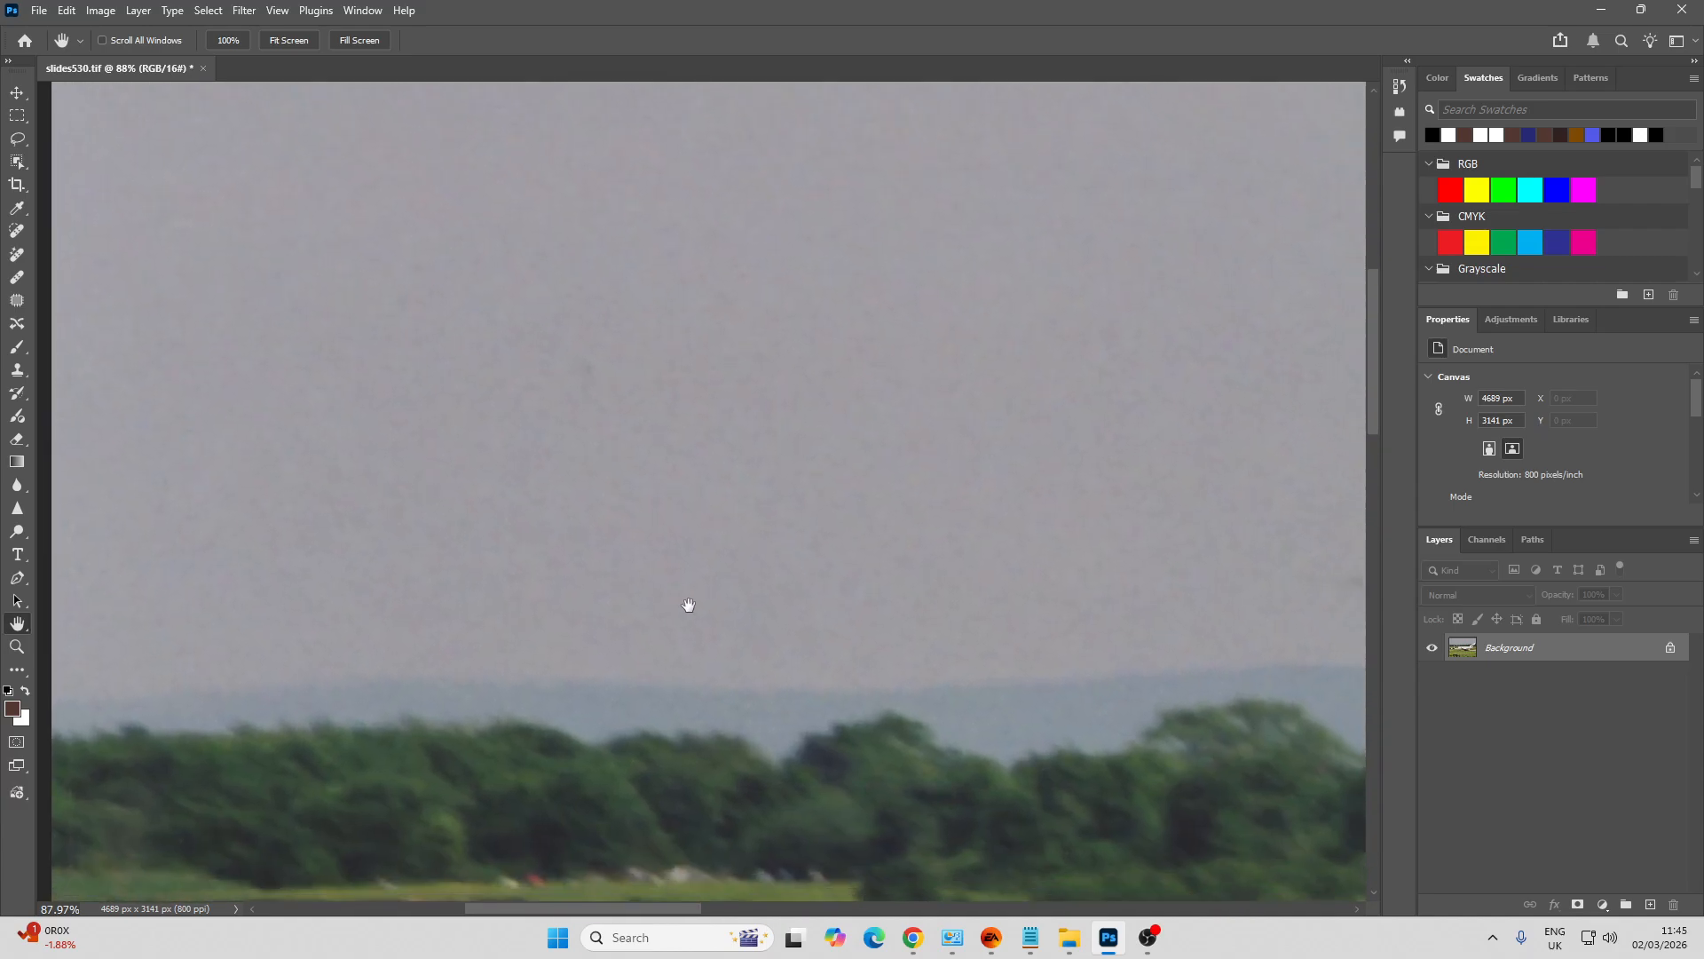
left_click_drag(756, 706, 698, 306)
mouse_move(783, 742)
left_mouse_down()
mouse_move(776, 621)
mouse_move(635, 498)
mouse_move(280, 468)
left_mouse_up()
left_click_drag(725, 535, 324, 530)
left_click_drag(894, 514, 586, 515)
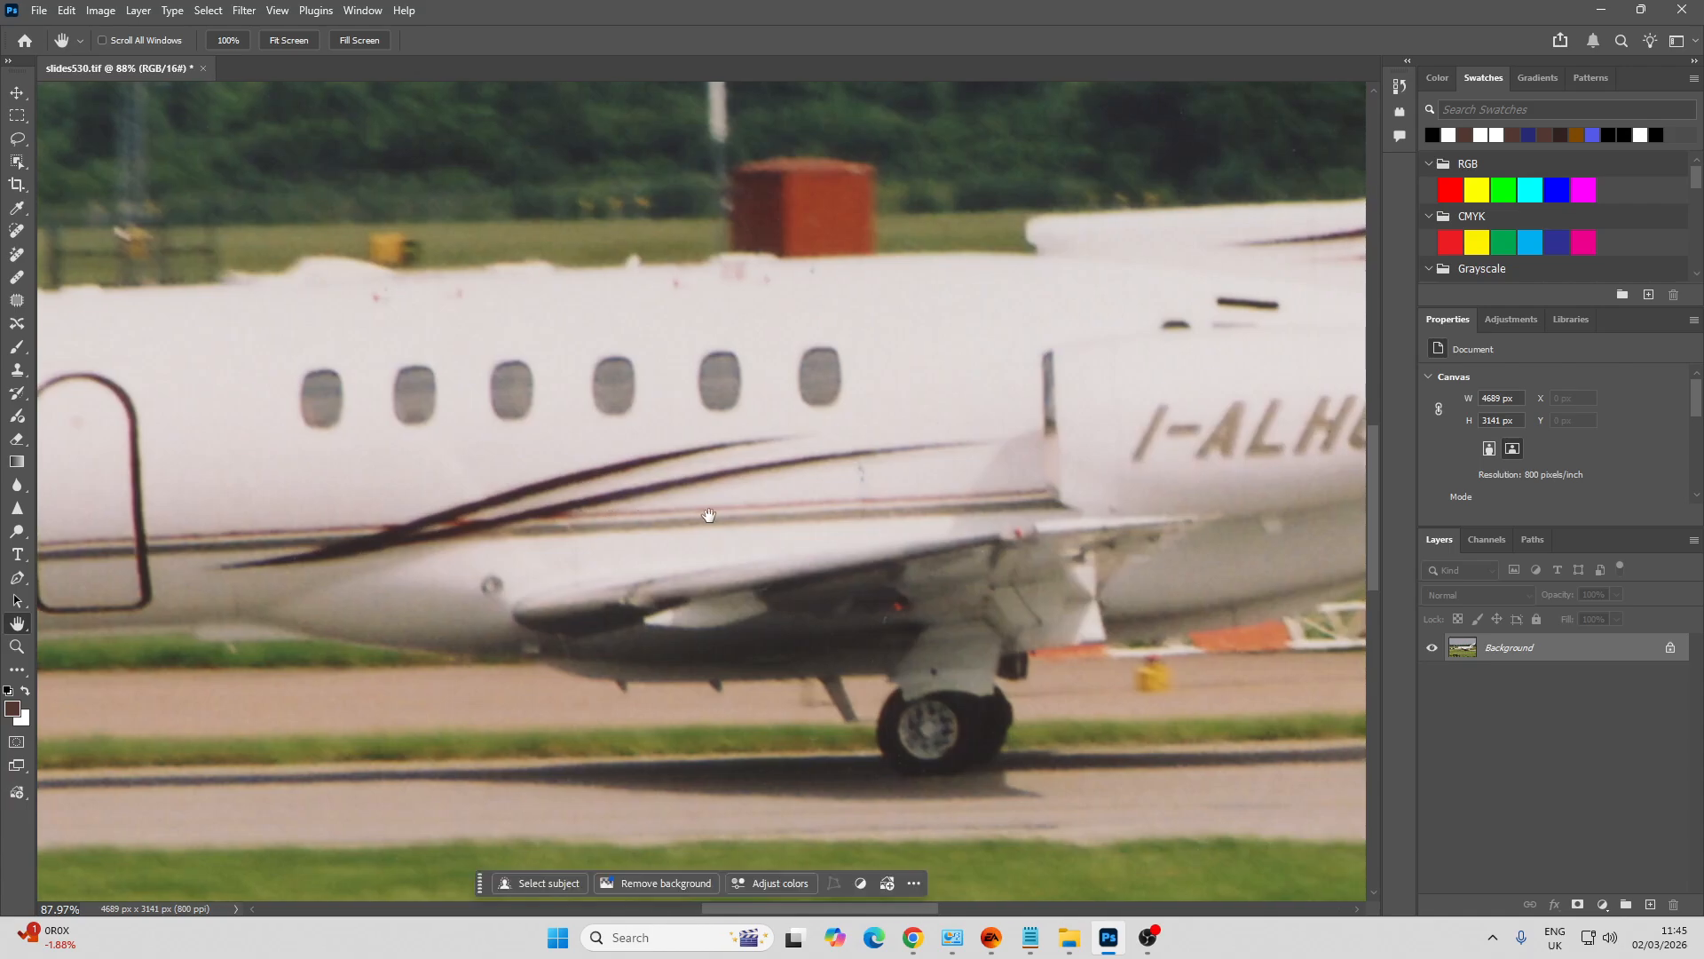
left_click_drag(709, 515, 590, 521)
key("z")
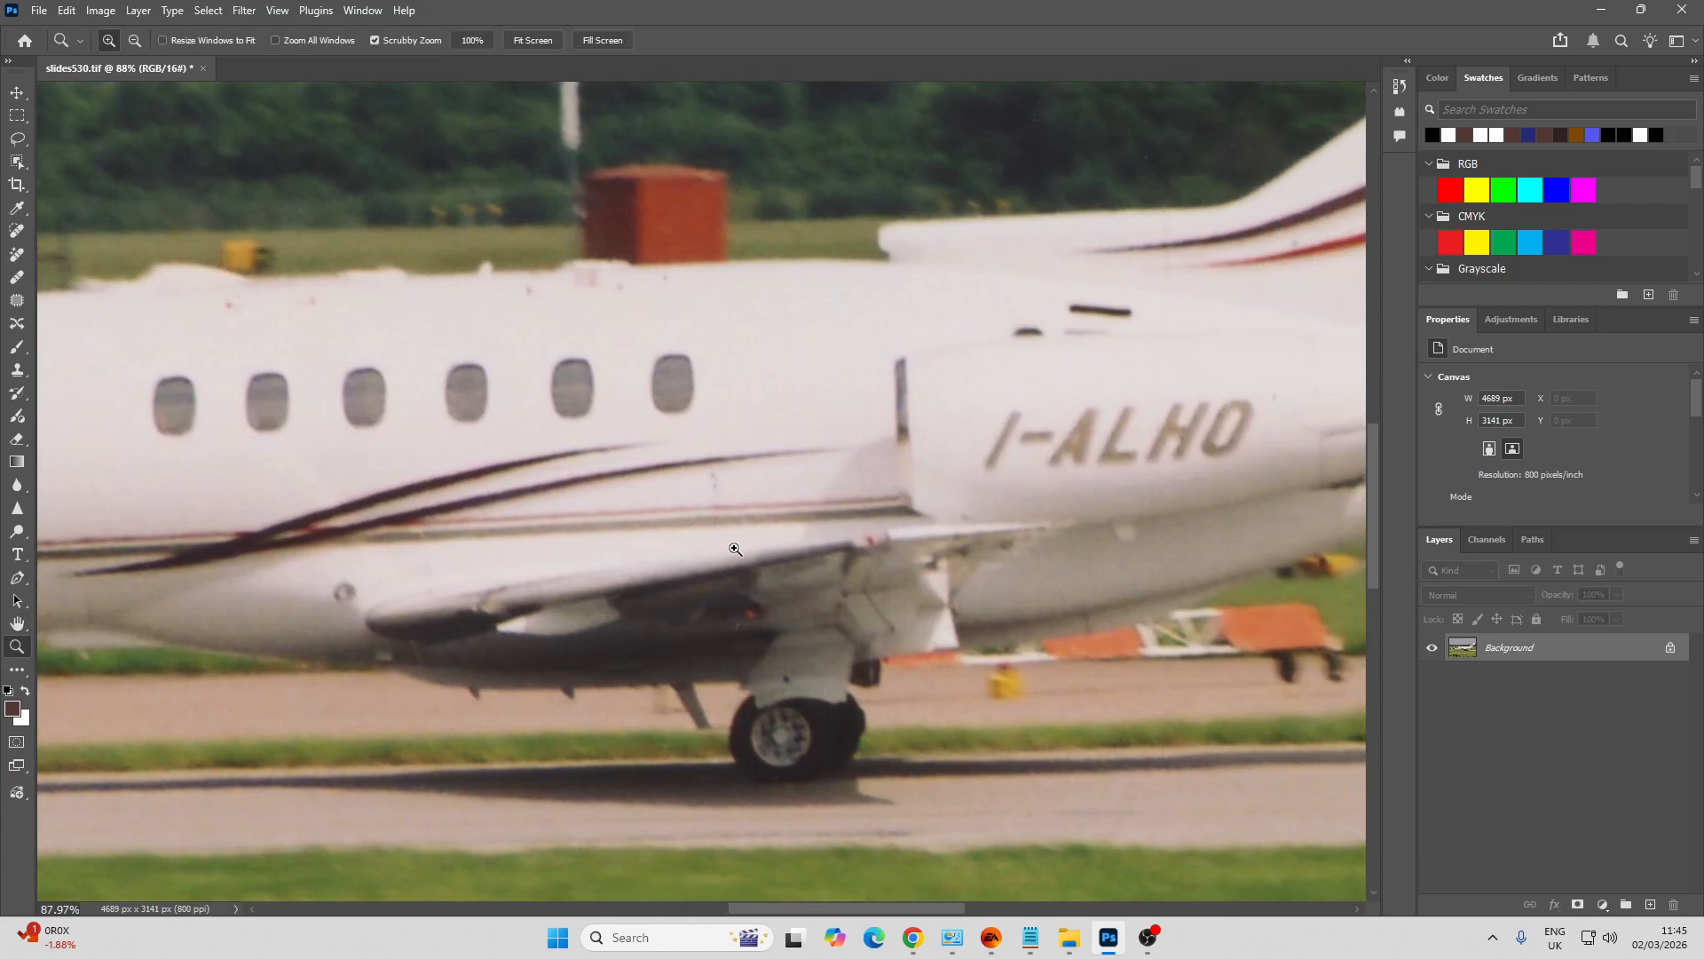
scroll(735, 550, "down", 8)
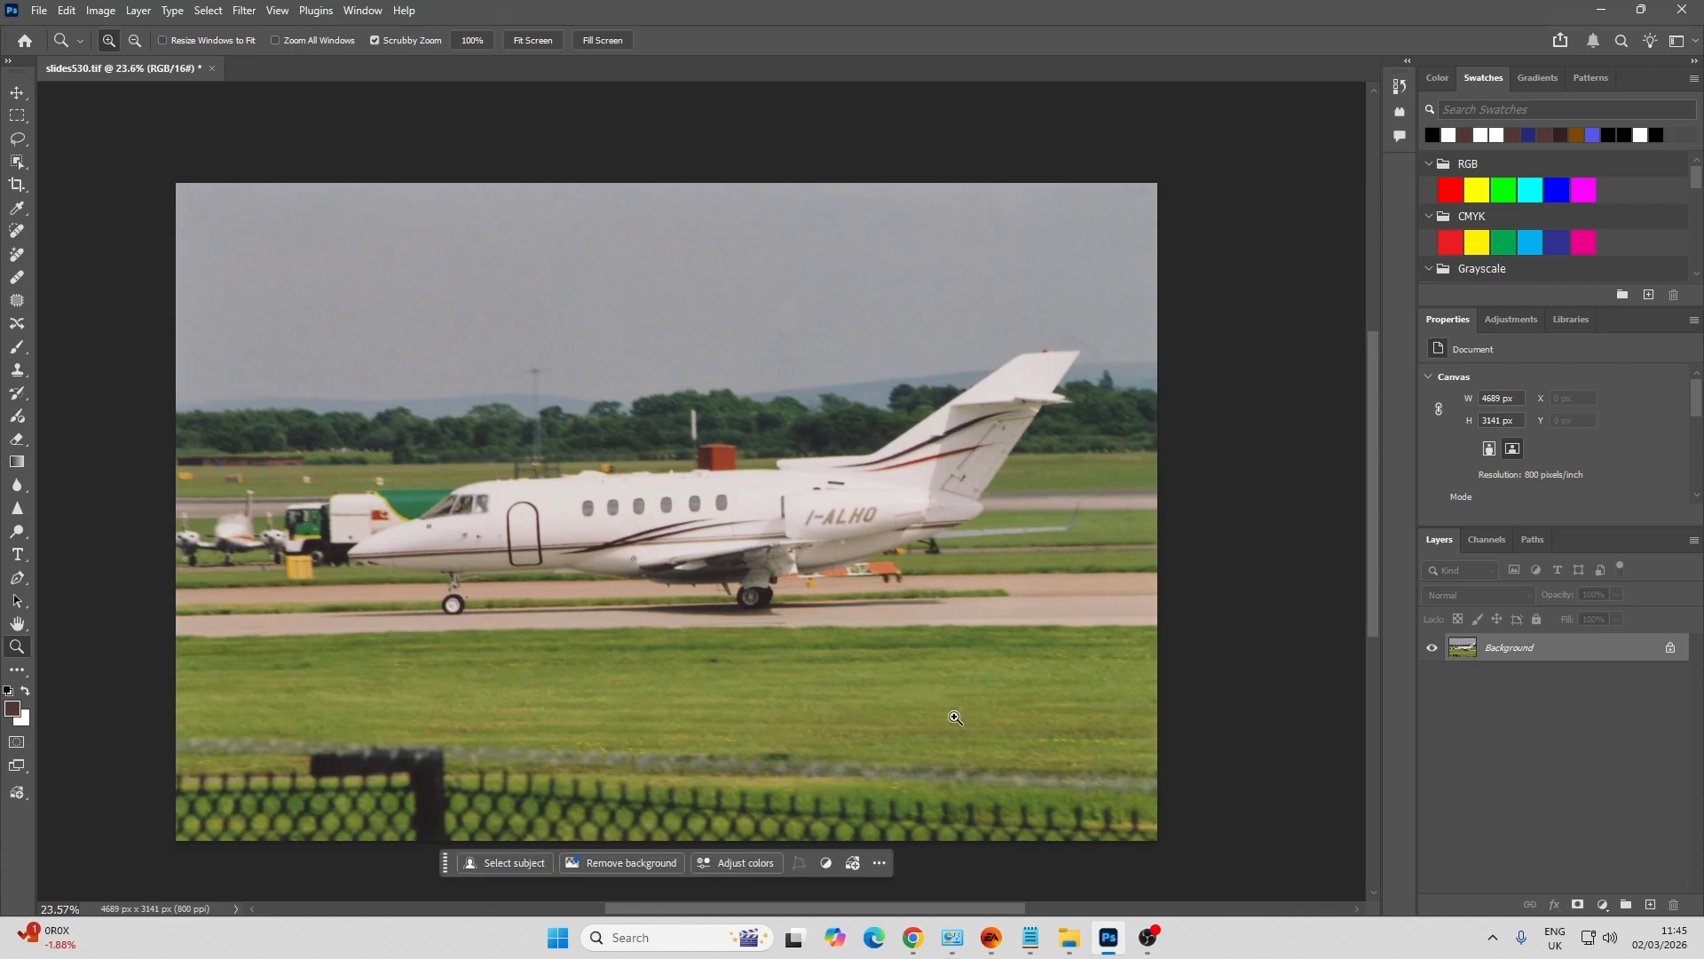
Copy the aircraft's registration and type from Chrome, and start a Save As named "I-ALHO Raytheon Hawker 800XP"
mouse_move(915, 937)
left_click(885, 855)
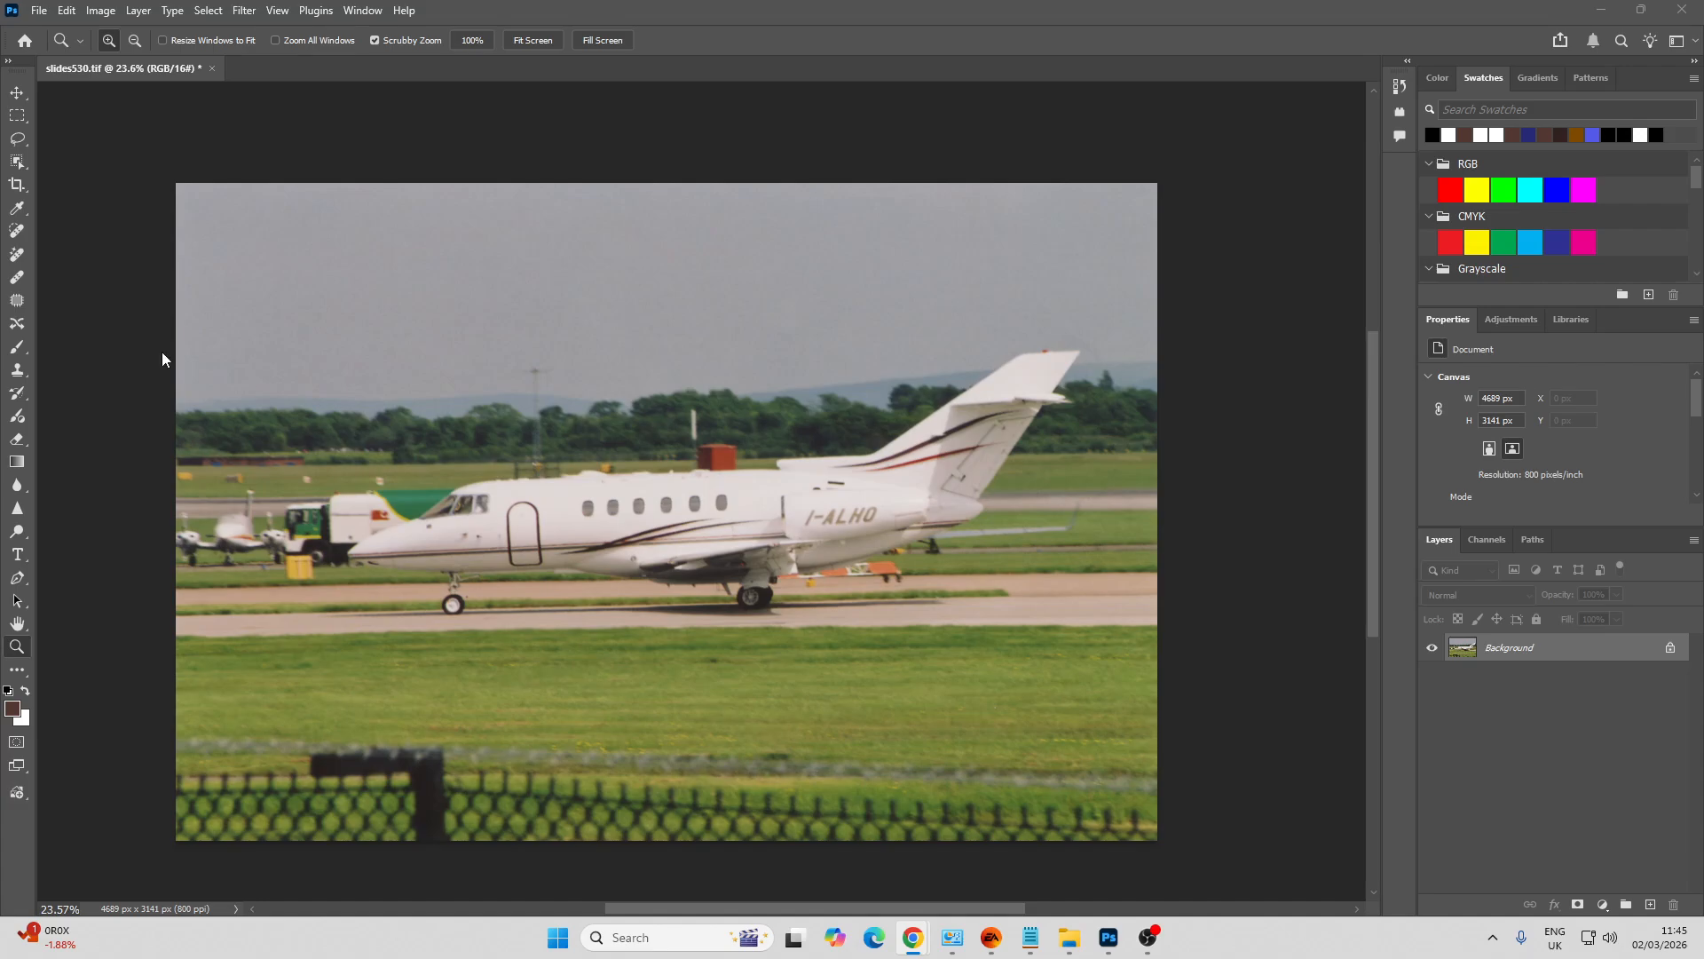
left_click(39, 11)
left_click(139, 226)
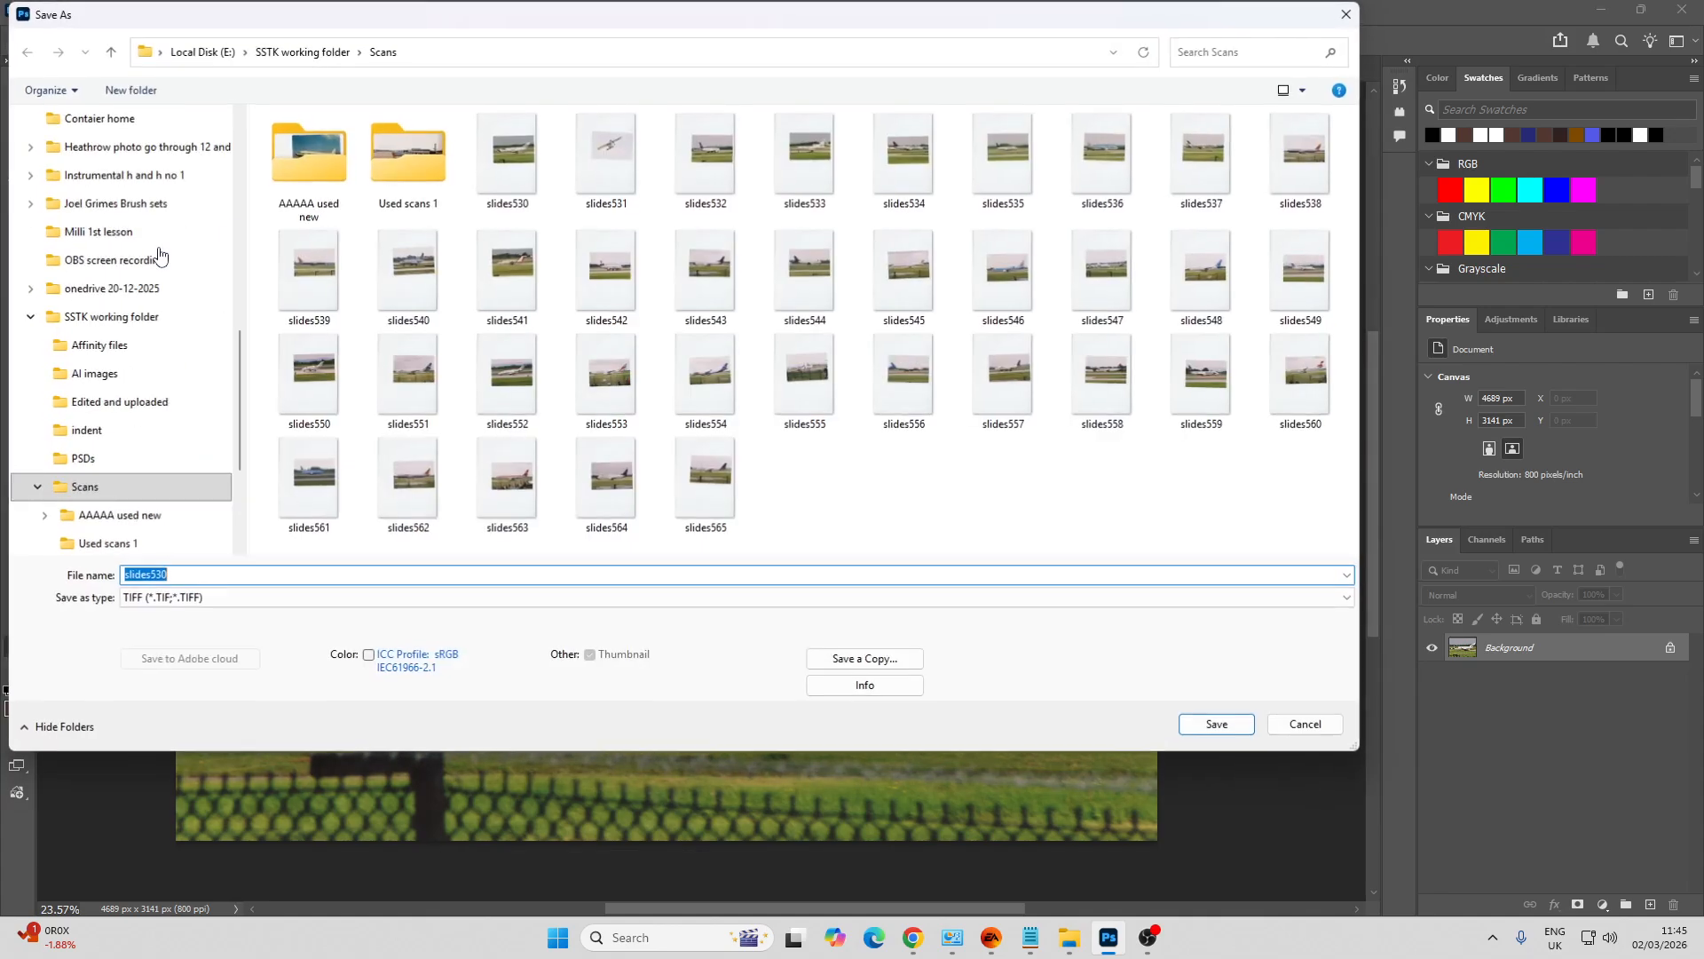
type("I-ALHO | Raytheon Hawker 800XP | 258561")
key("BackSpace")
key("BackSpace")
key("BackSpace")
key("BackSpace")
key("BackSpace")
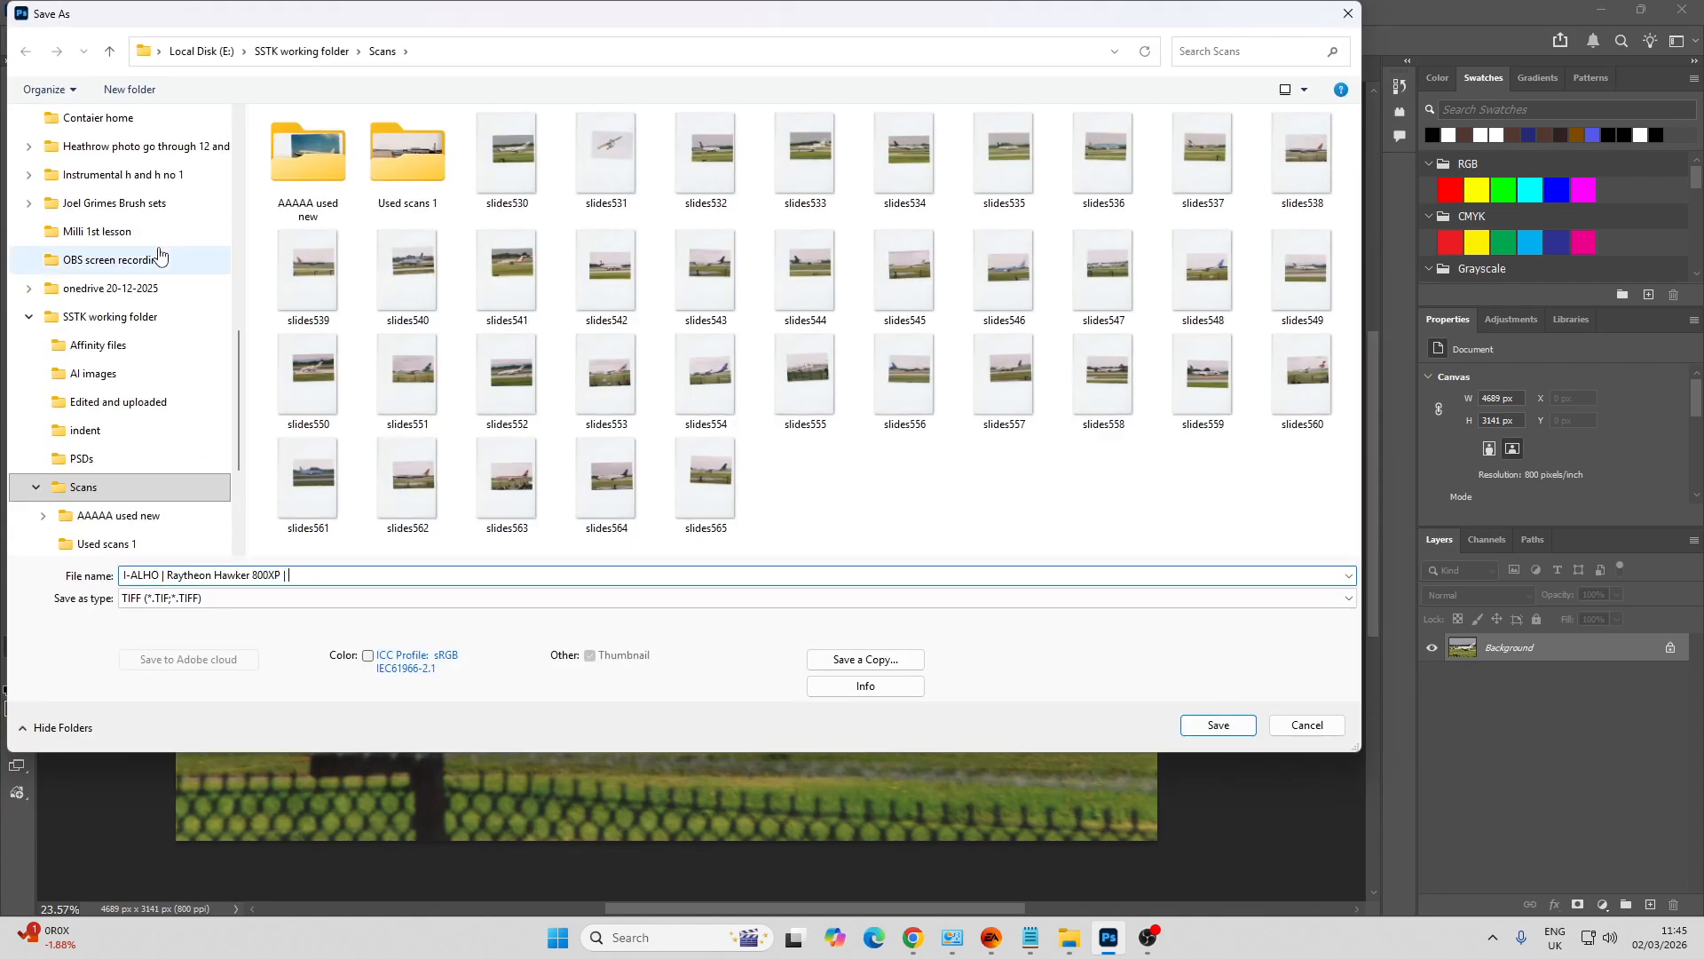
key("Left")
key("Left")
key("Left")
key("Left")
key("Left")
key("Left")
key("Left")
key("Left")
key("Left")
key("Left")
key("Left")
key("Left")
key("Left")
key("Left")
key("Left")
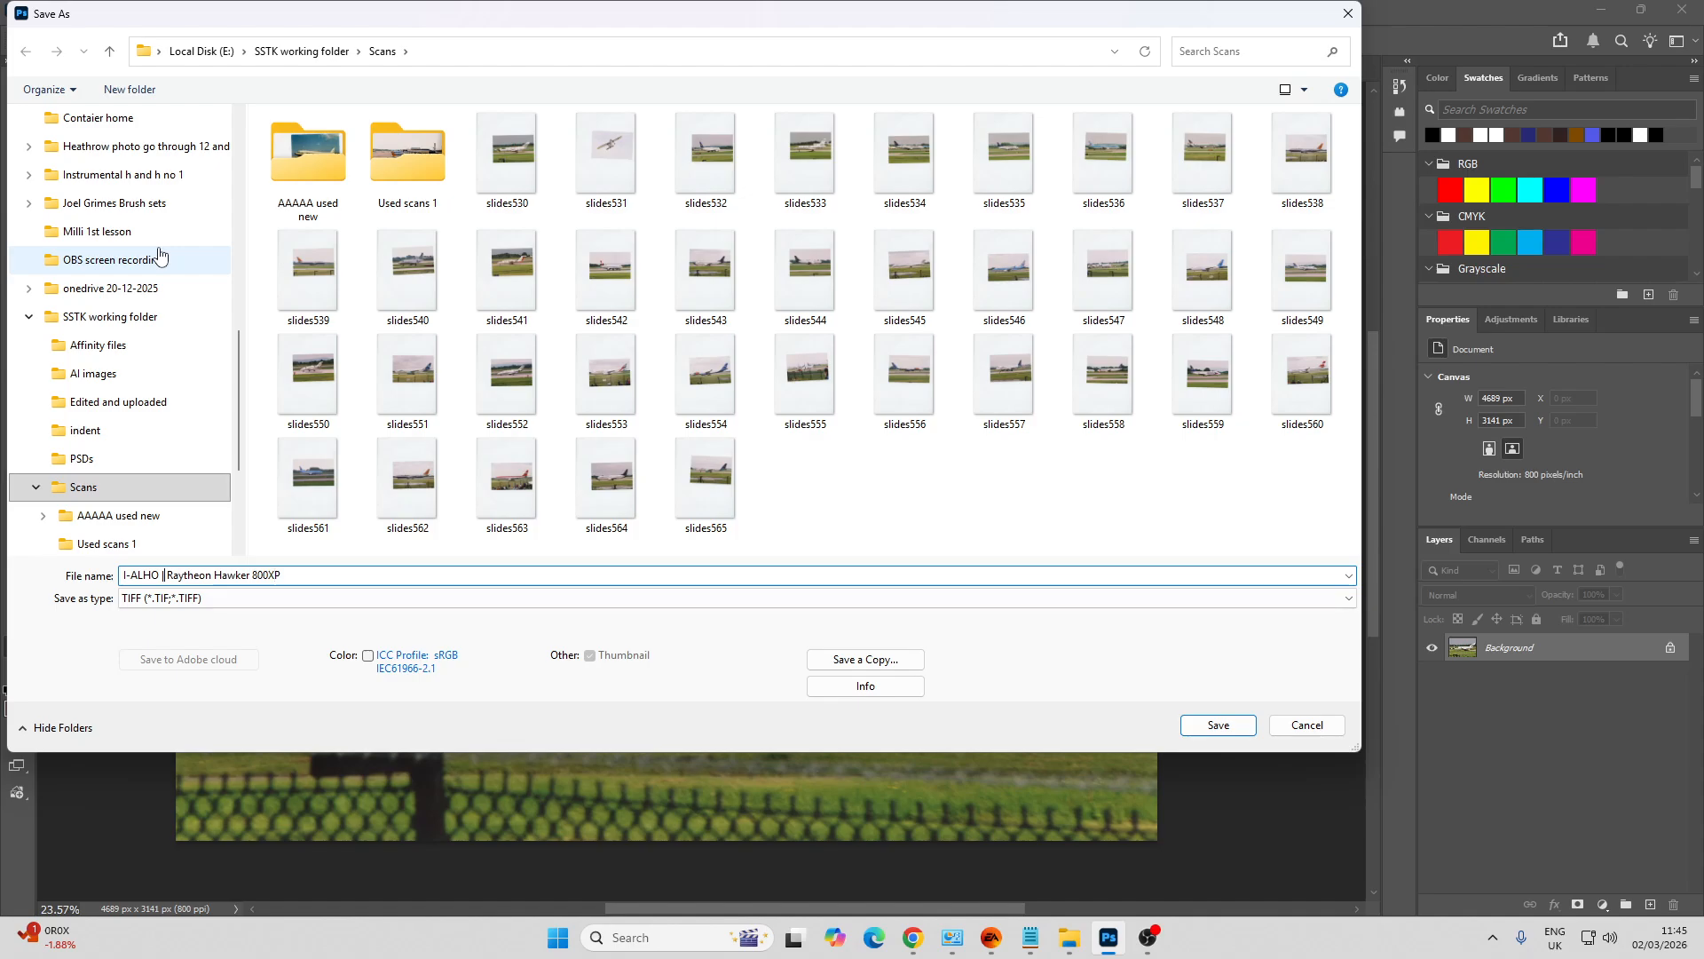
key("BackSpace")
Copy the operator from Chrome and extend the file name with "Alba Servizi Aerotrasporti at Manchester Airport UK 06-05-2003"
key("alt+Tab")
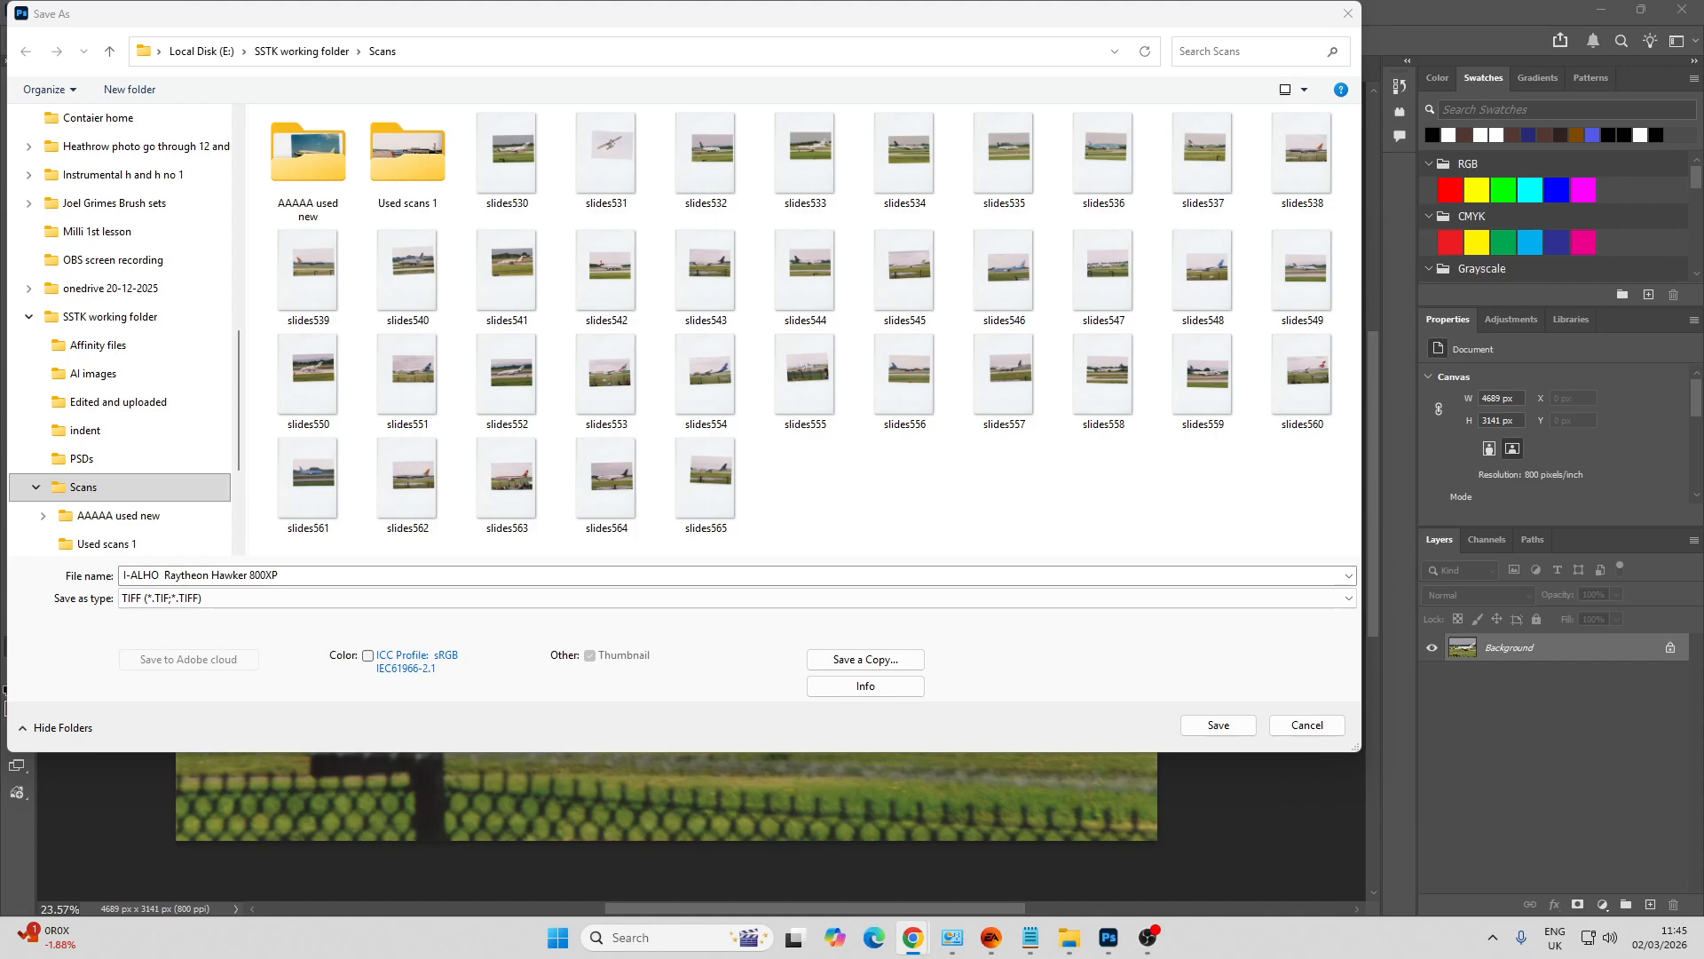
left_click(635, 593)
key("End")
type("Alba Servizi Aerotrasporti")
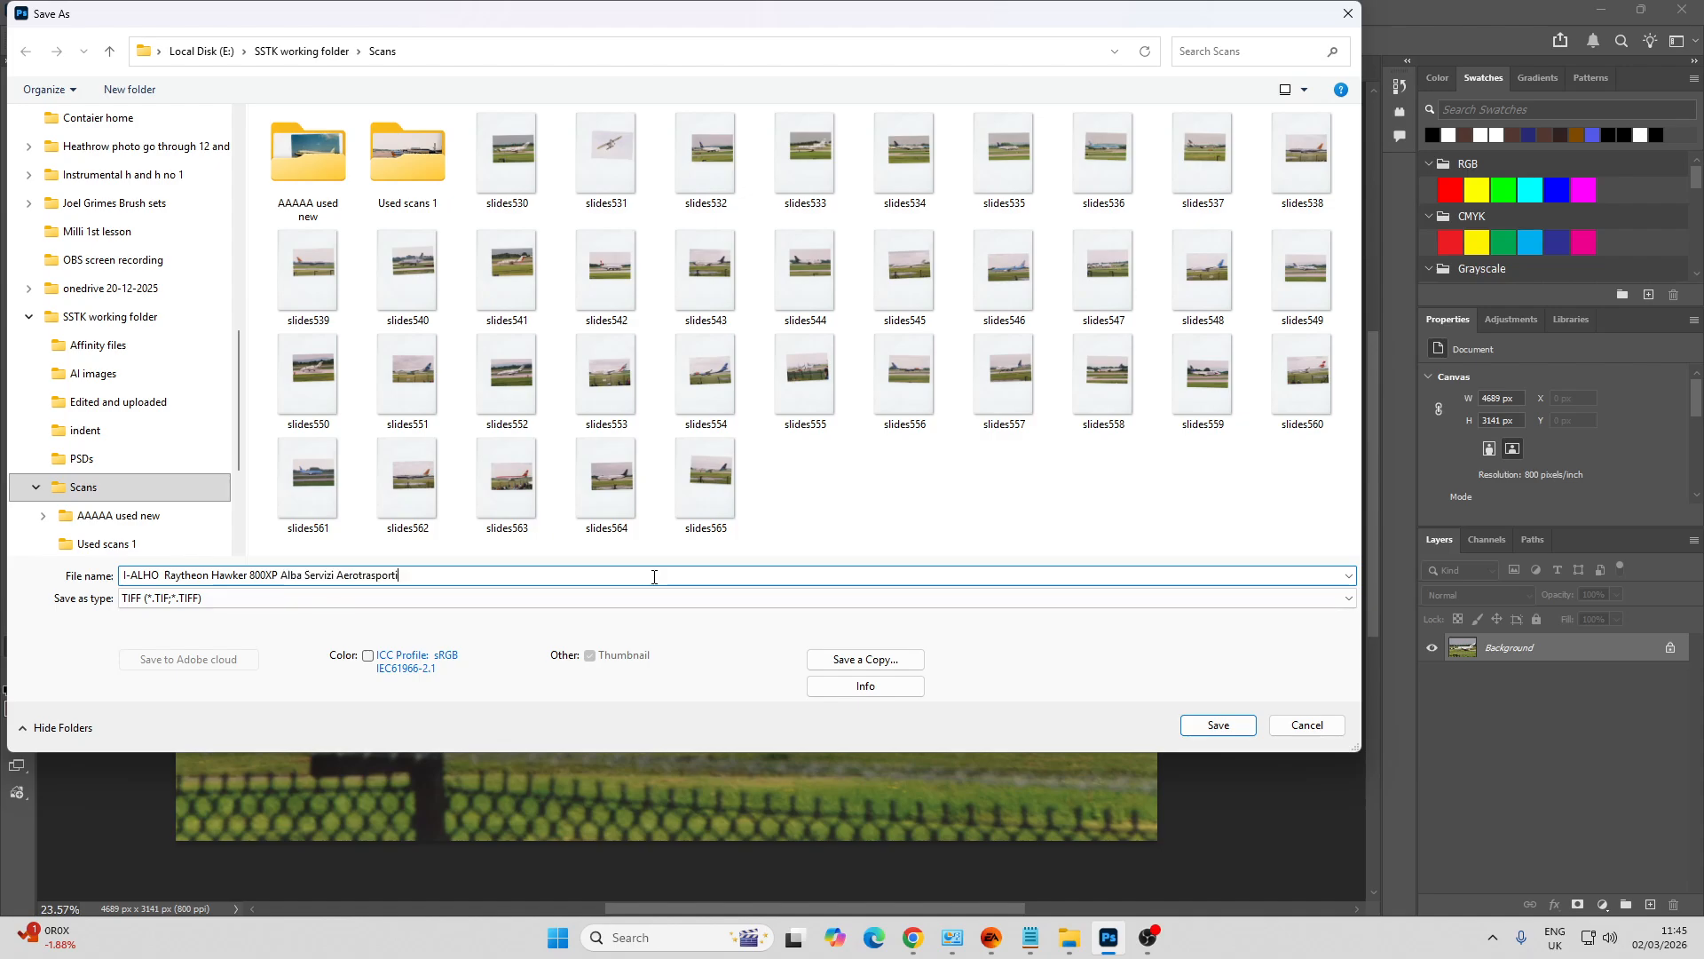
type("at ")
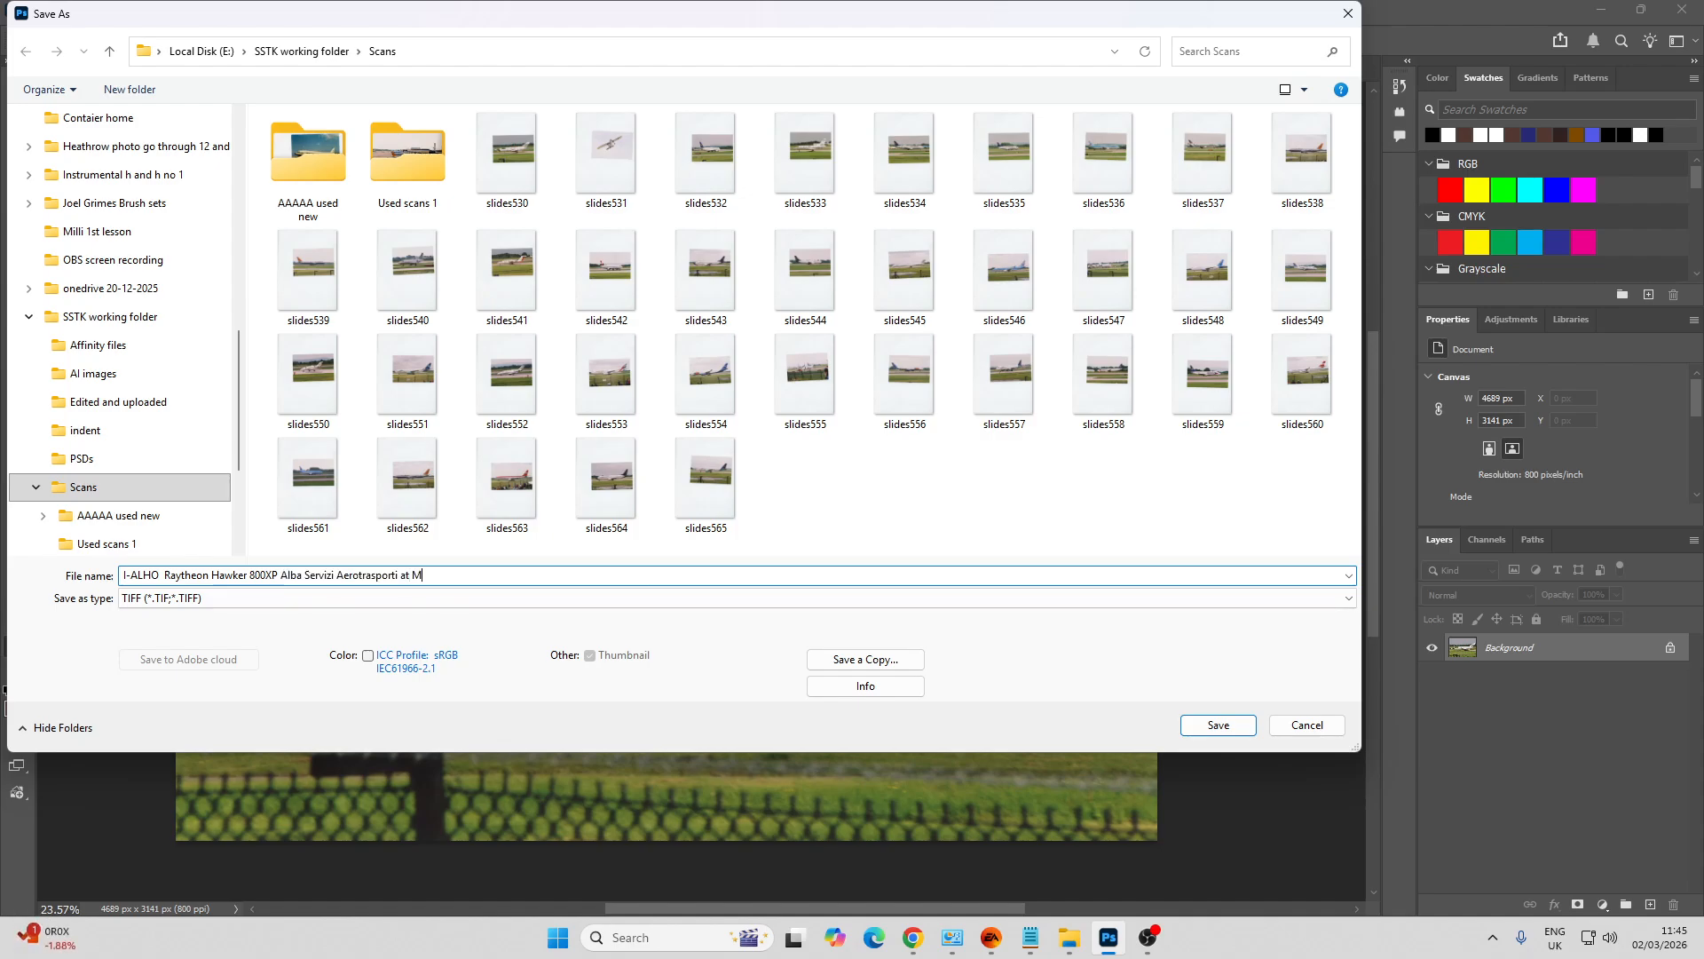
type("Manchester Airport UK 06-05-2003")
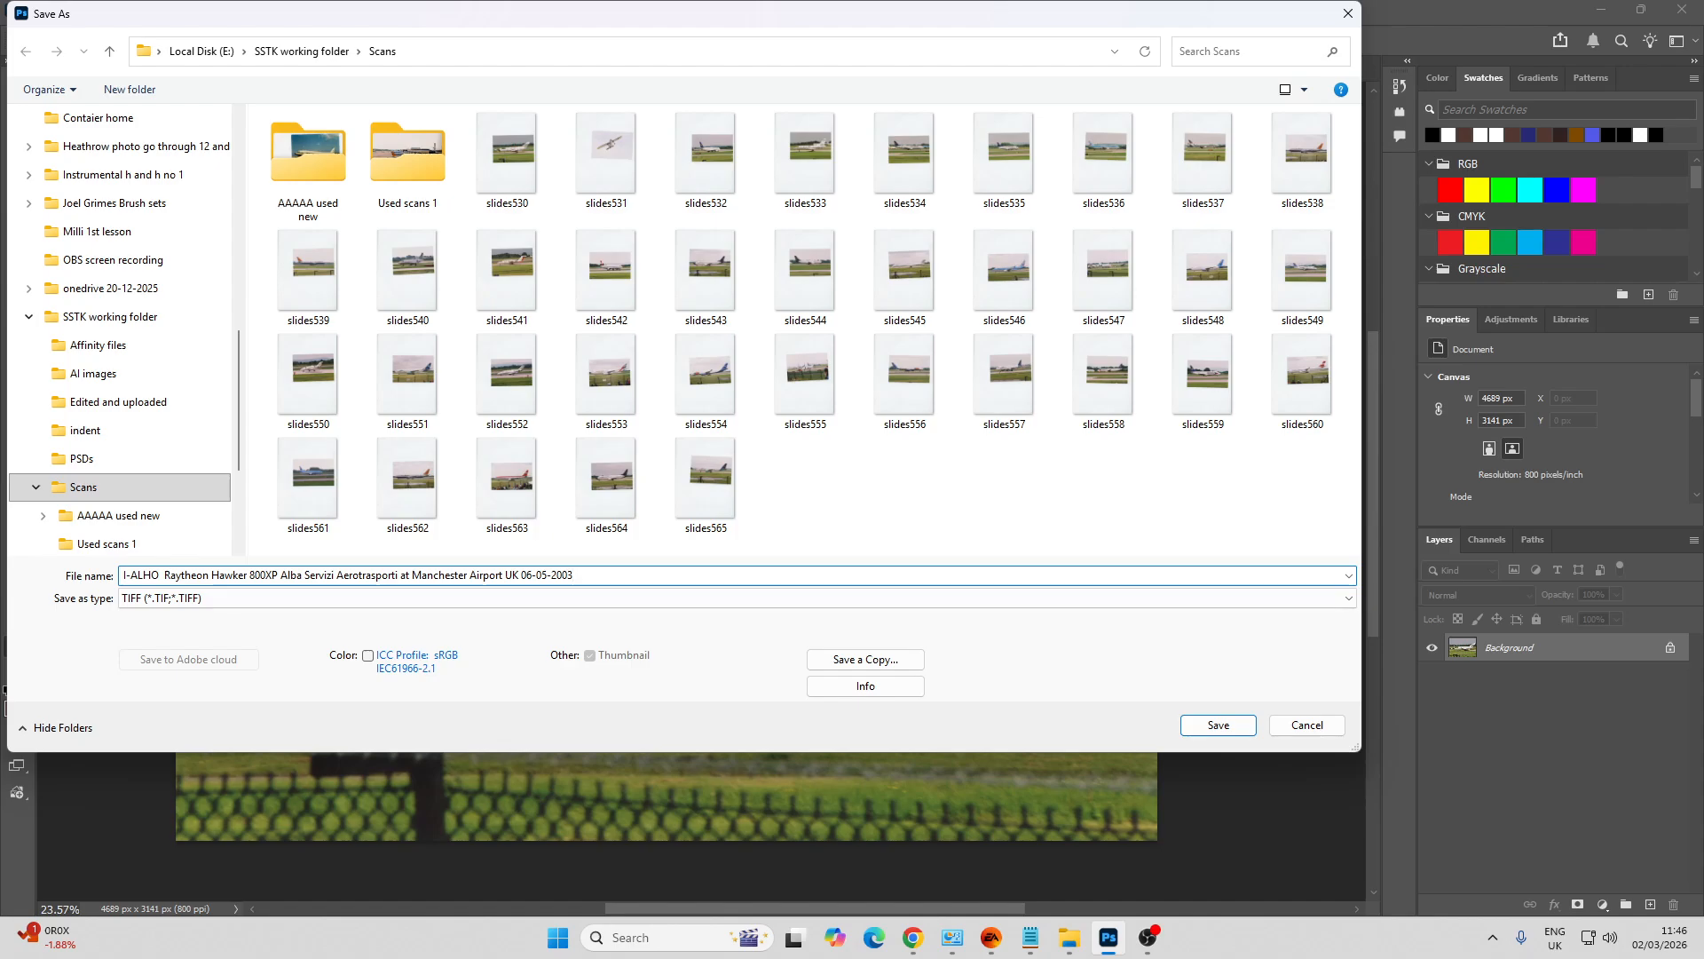
Set the file type to Photoshop (PSD) and save the document in the PSDs folder of SSTK working folder
left_click(537, 599)
scroll(536, 609, "up", 2)
left_click(532, 612)
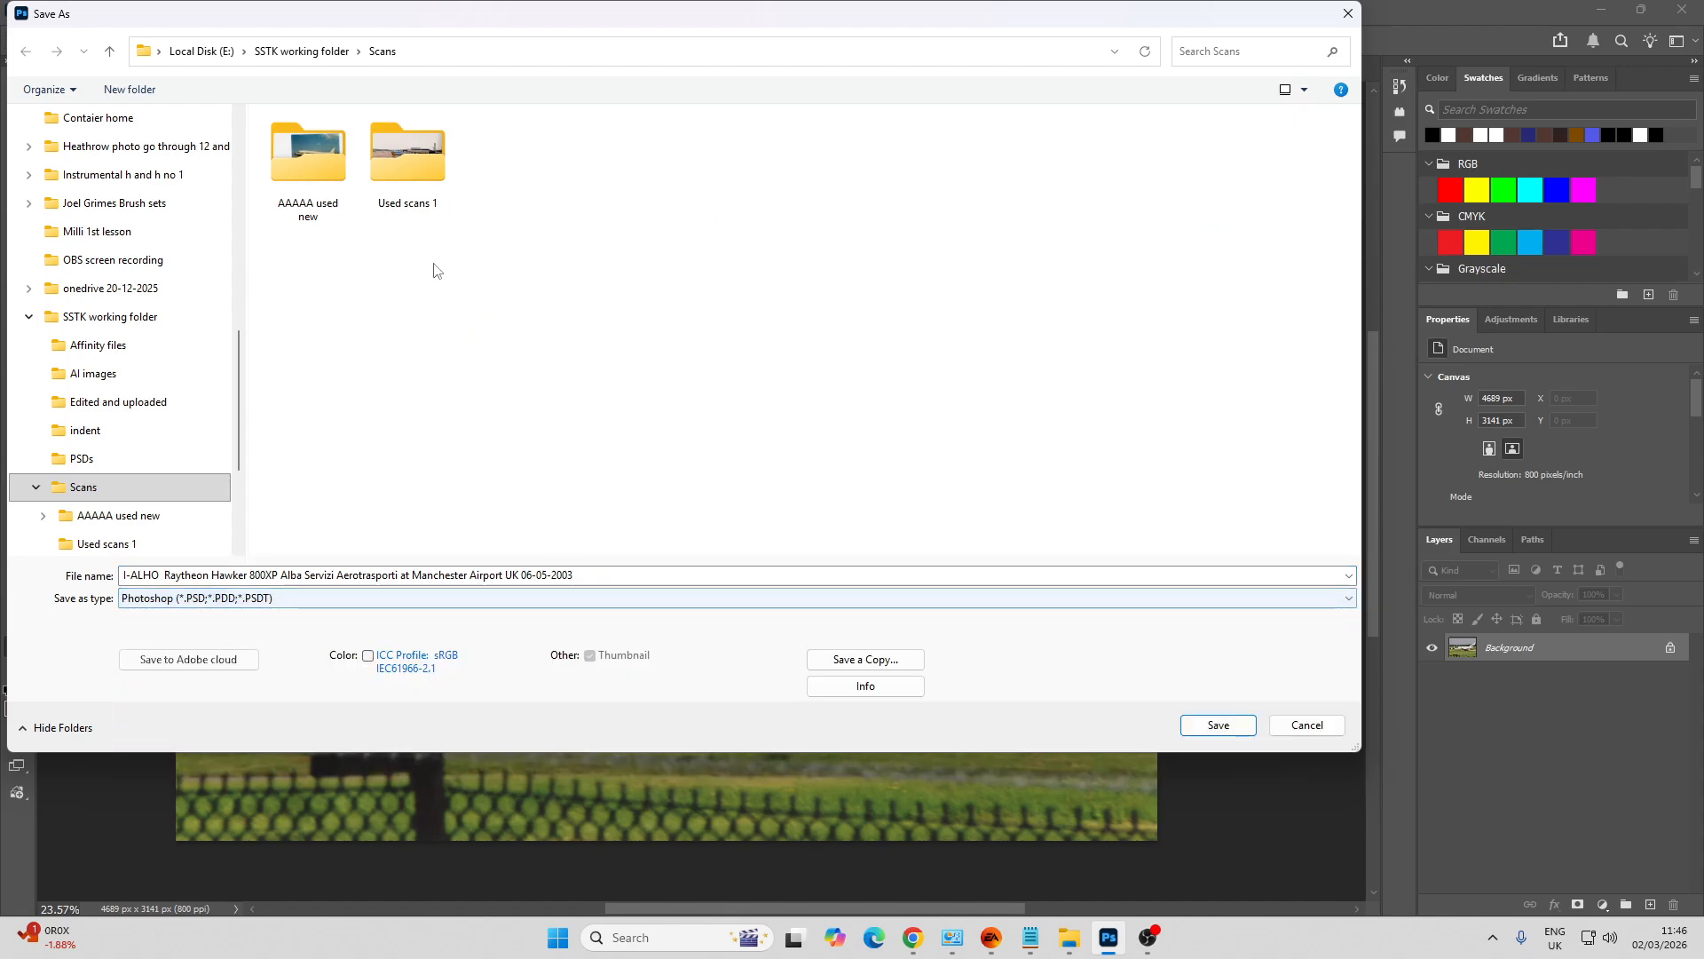
left_click(320, 56)
double_click(703, 178)
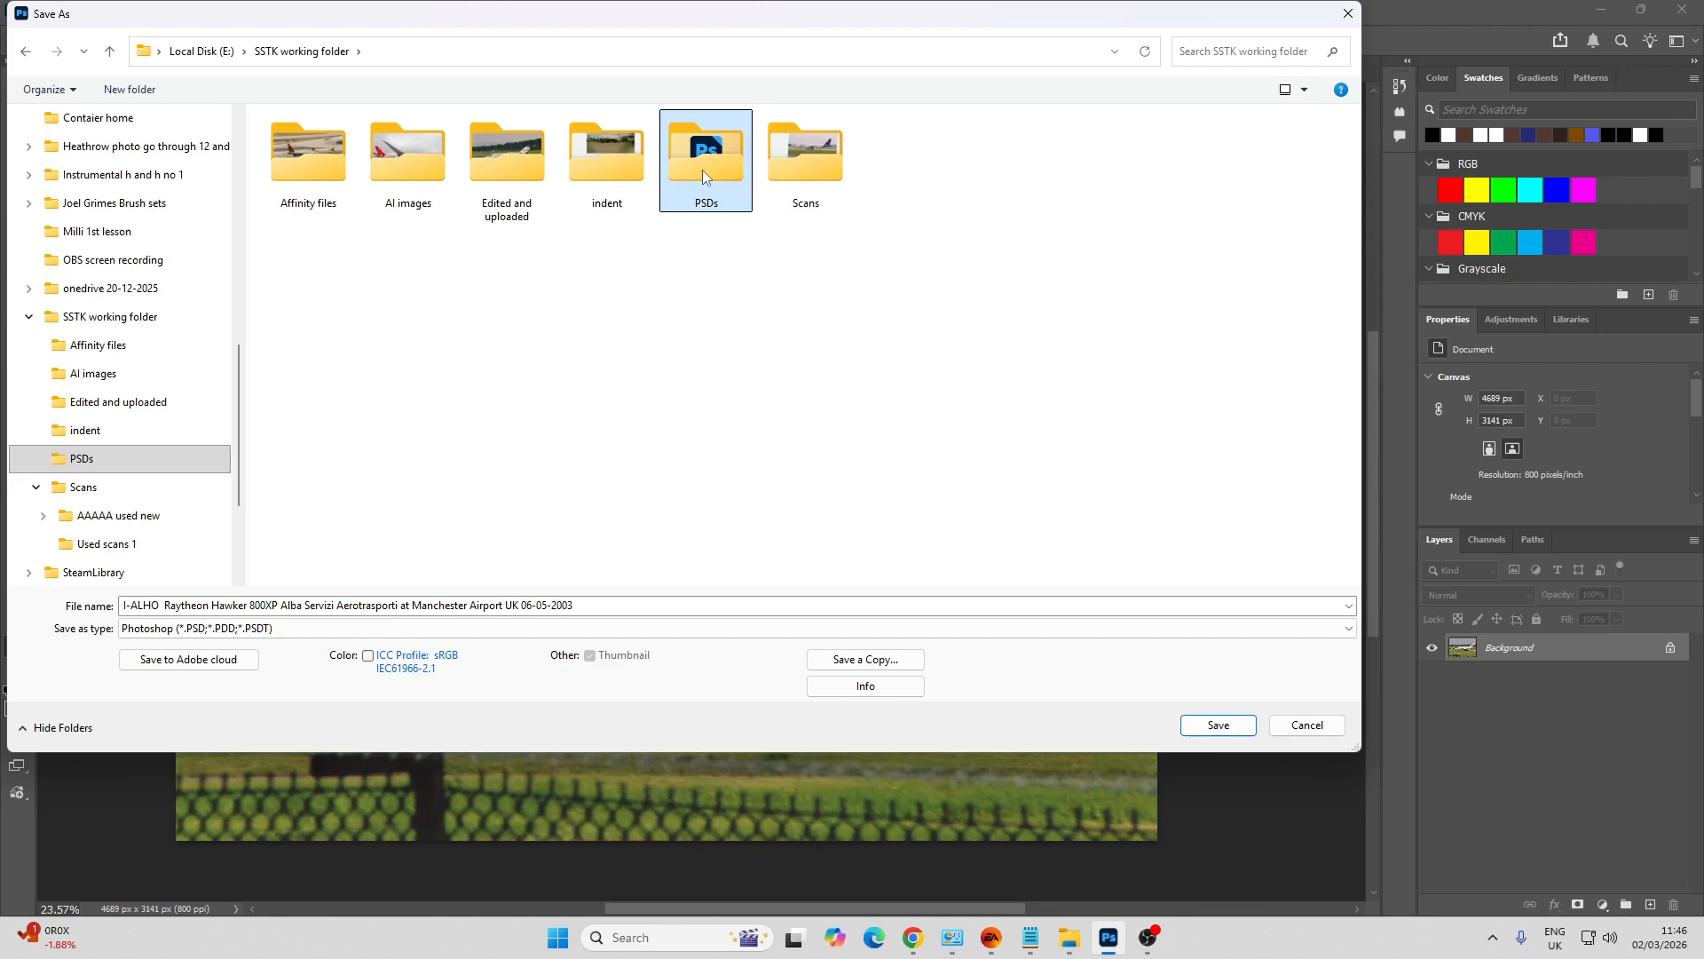
left_click(1220, 725)
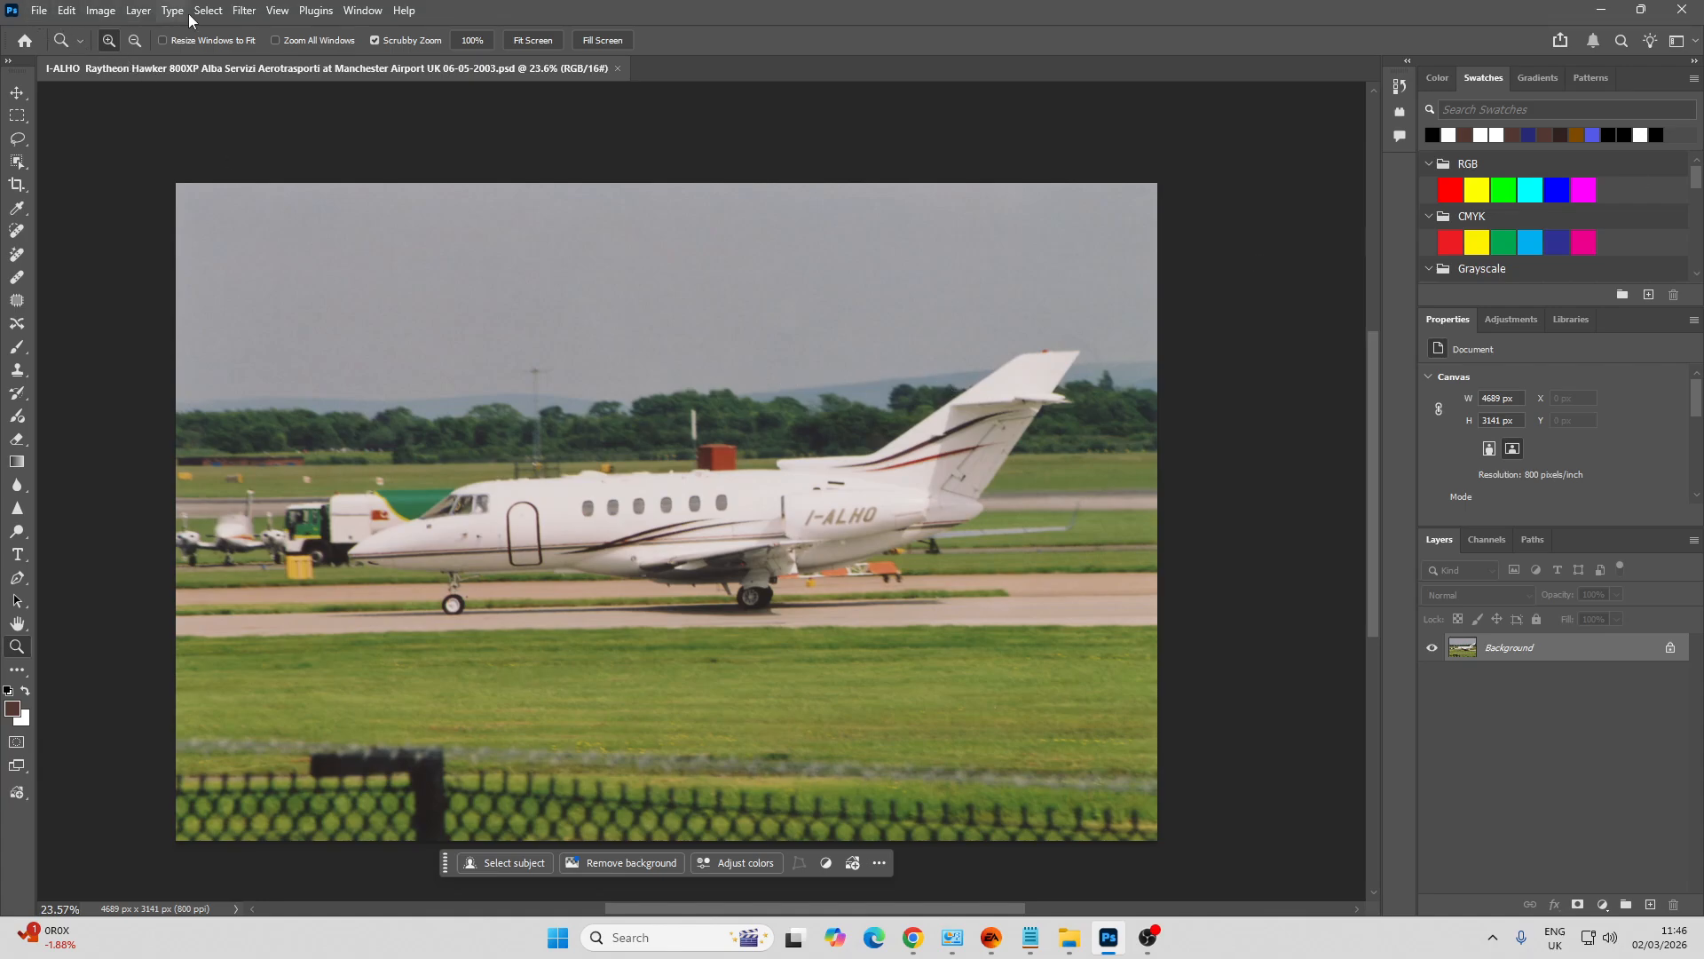
Open the photo in the Luminar Neo plug-in and, in Enhance, set Accent to 37 and Sky Enhancer to 10
left_click(244, 10)
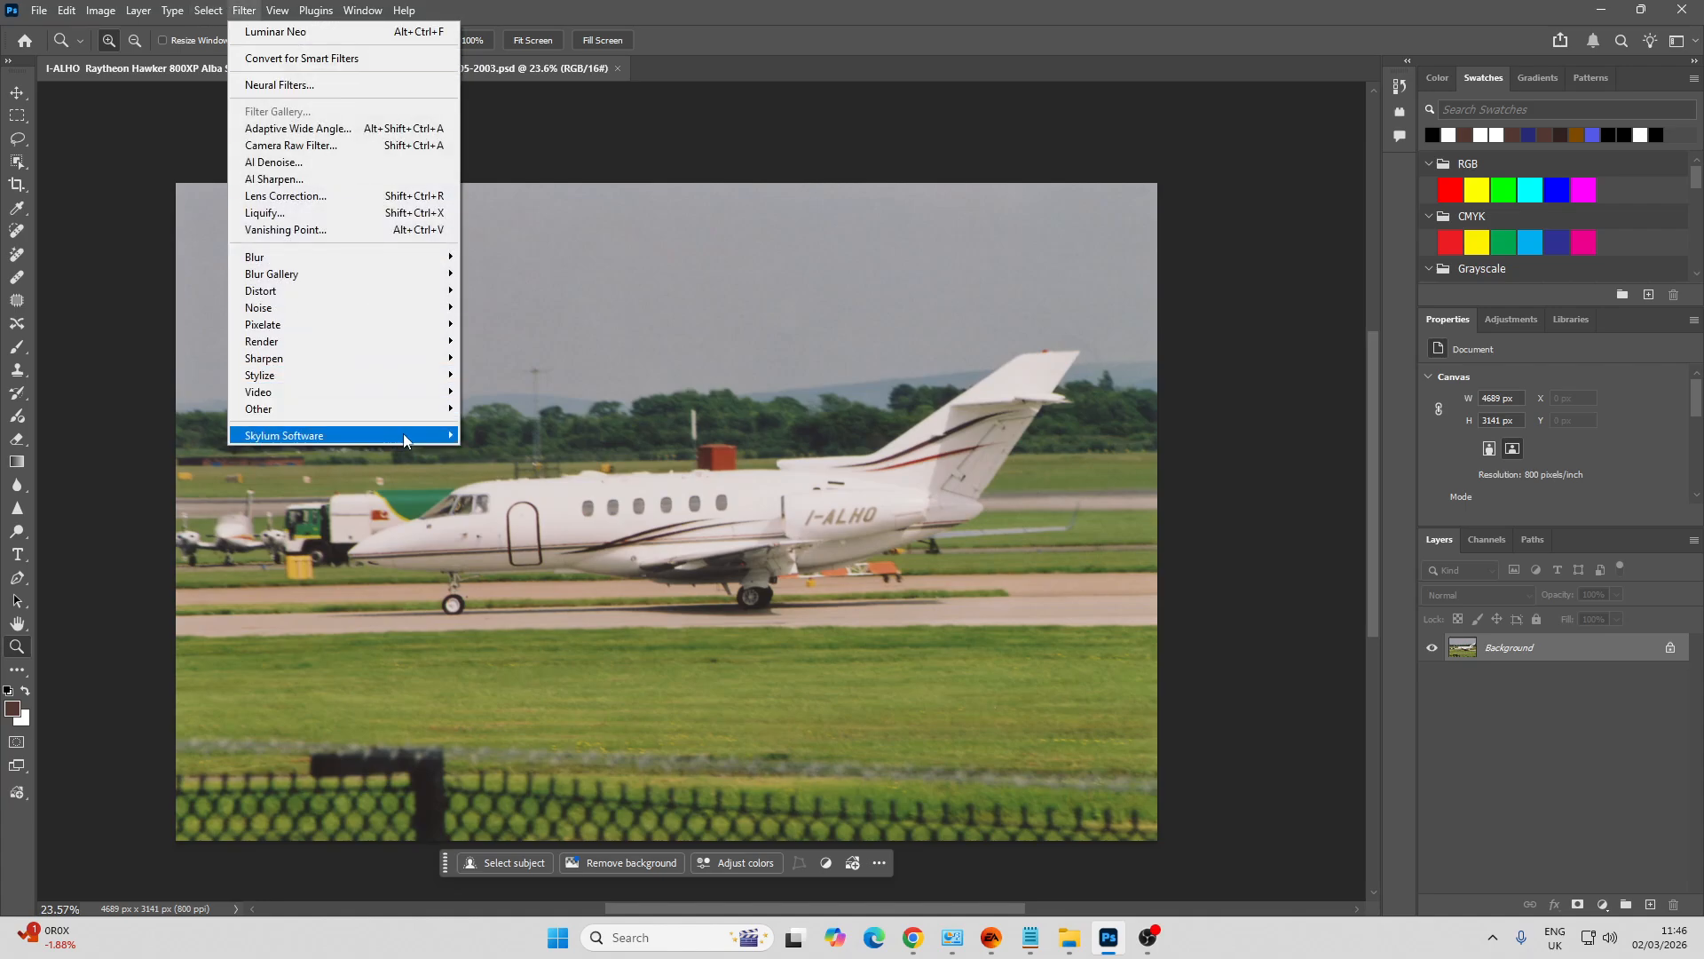
left_click(497, 435)
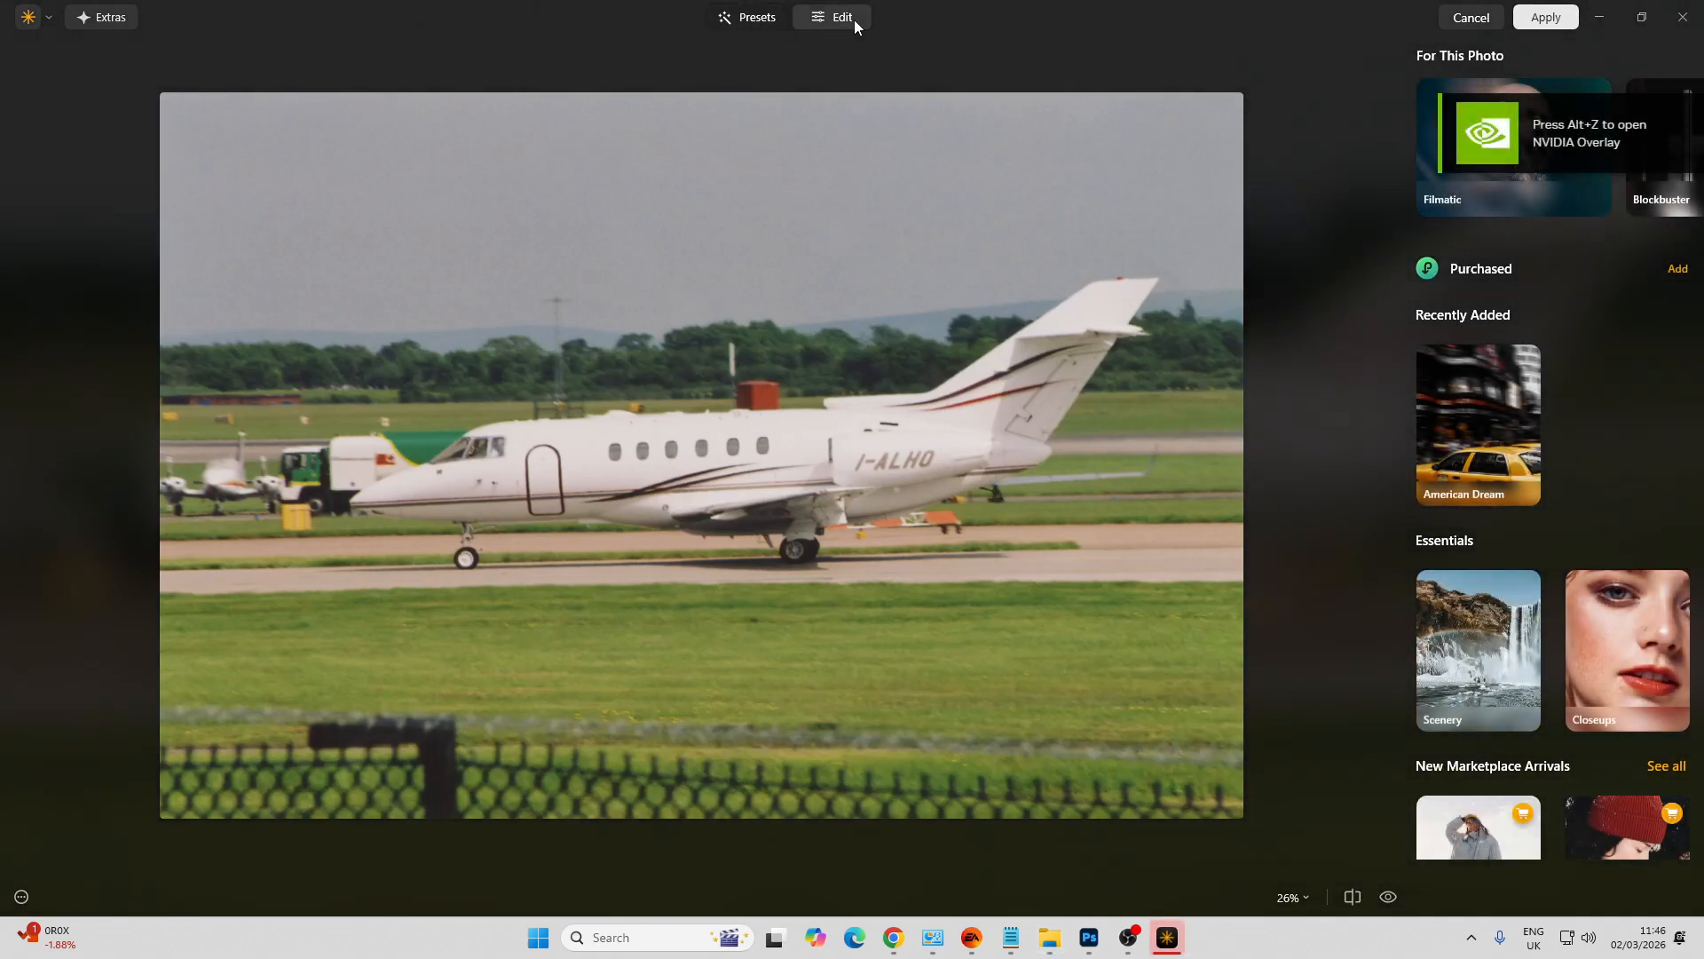
left_click(854, 21)
left_click(1499, 193)
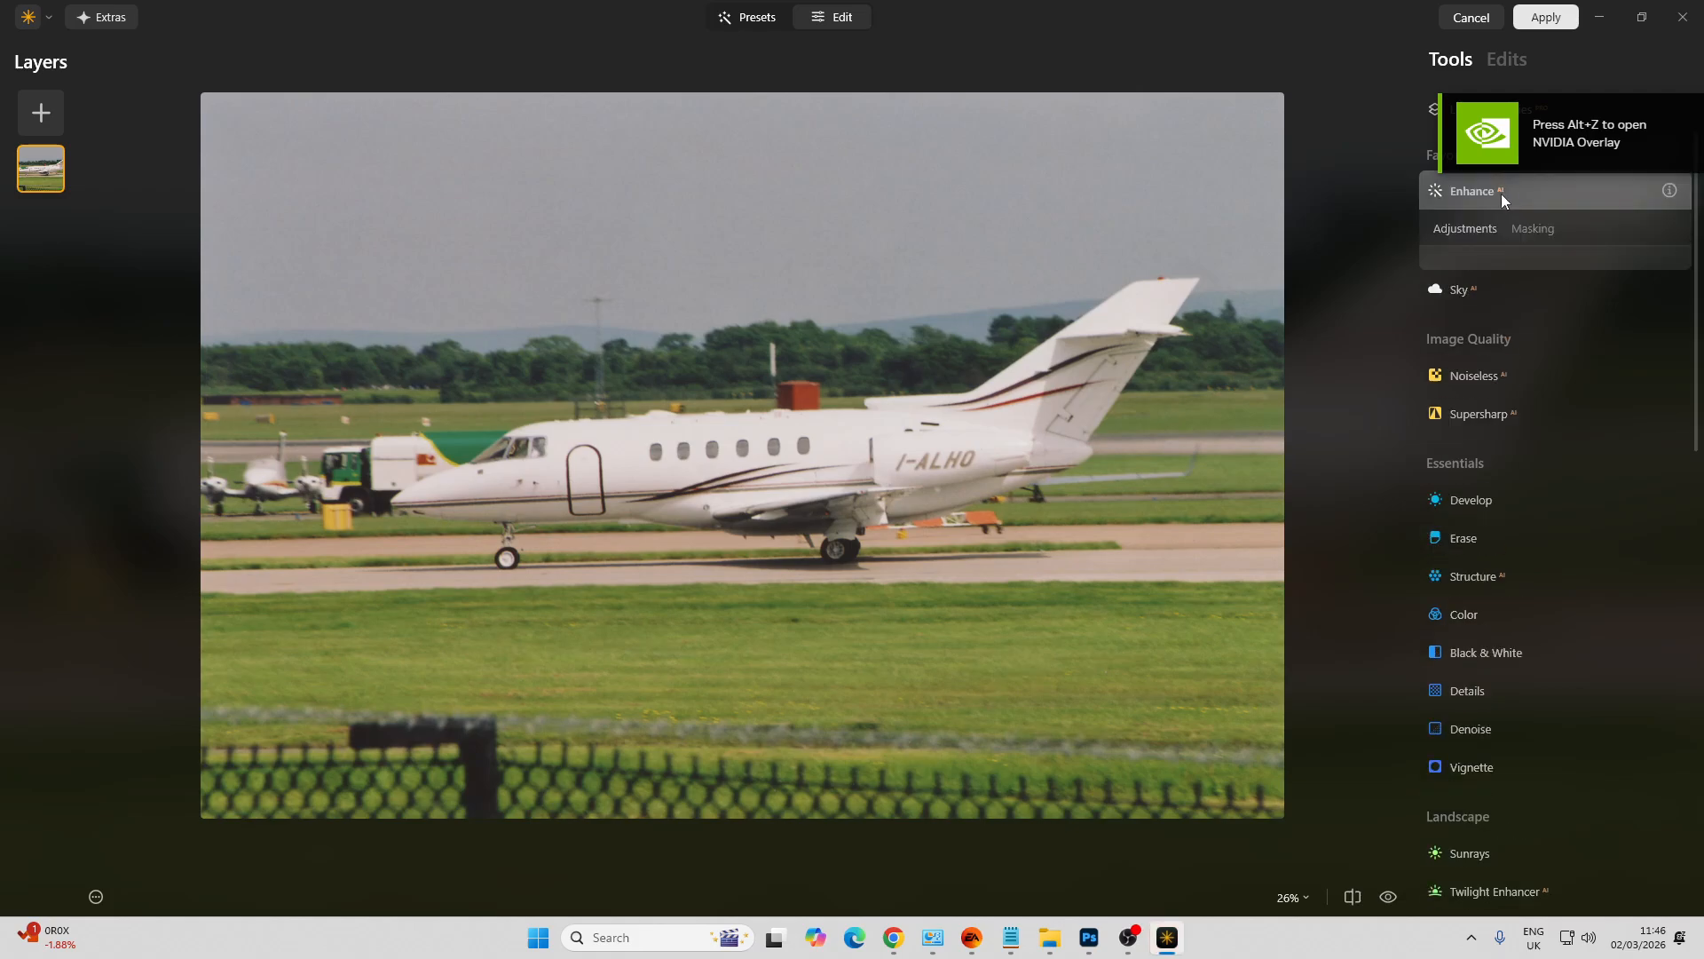
left_click(1501, 294)
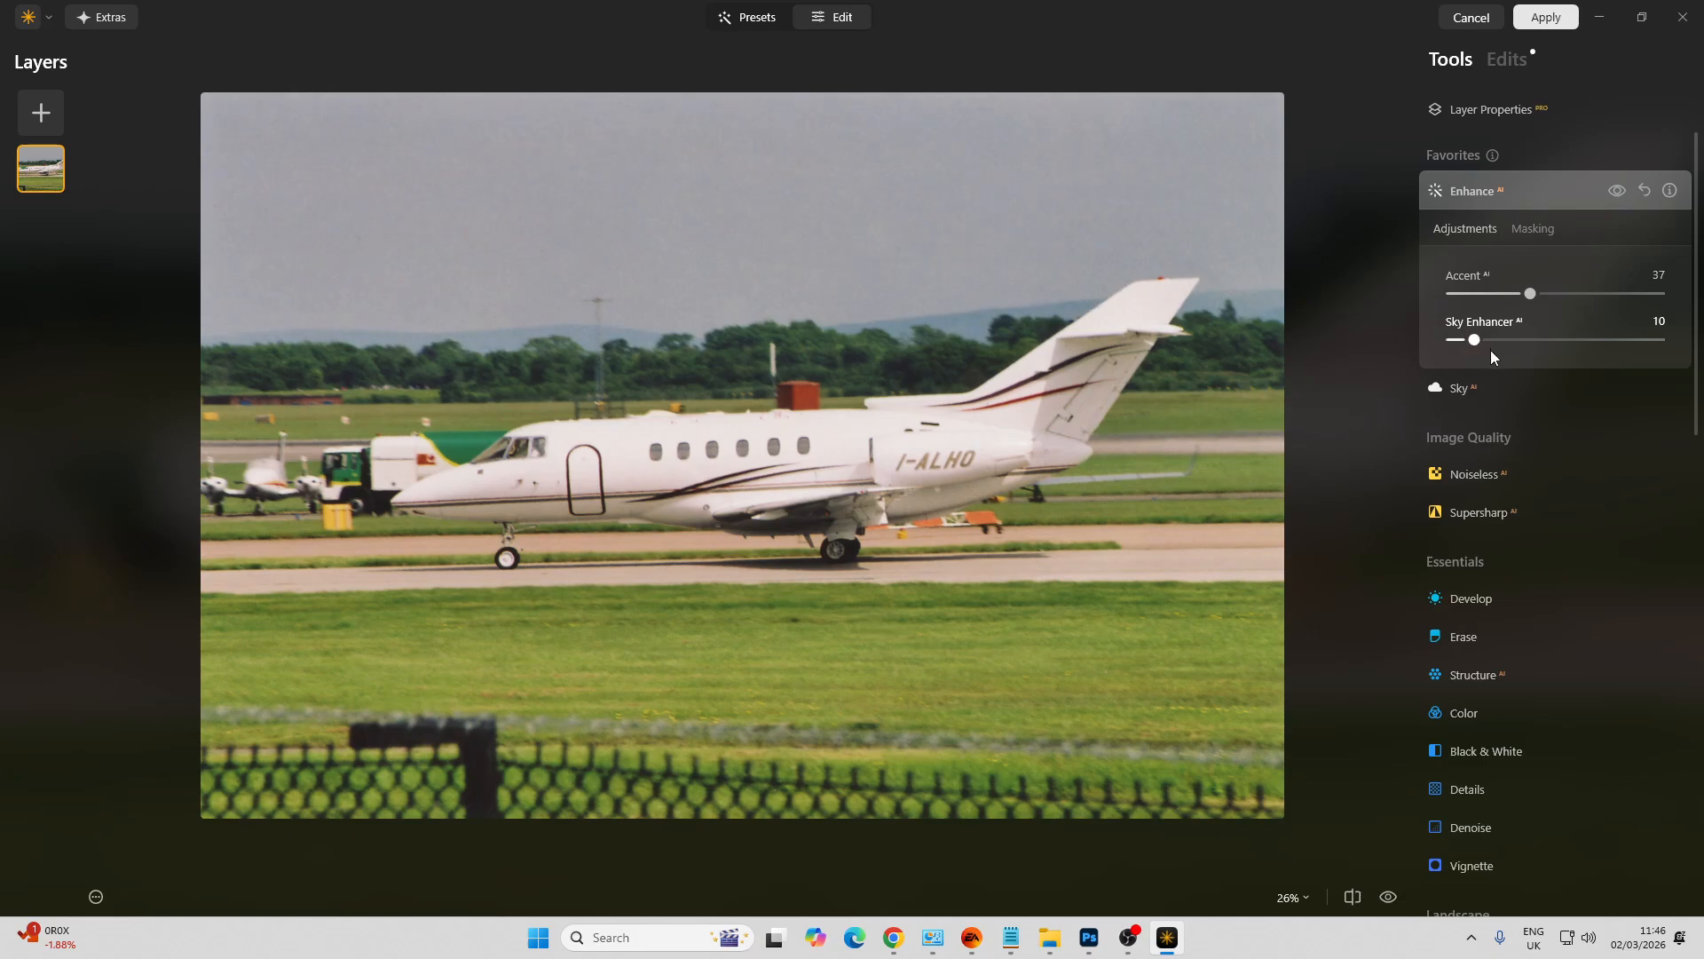
Apply Noiseless to the jet photo at the recommended Middle setting
left_click(1480, 474)
left_click(1559, 440)
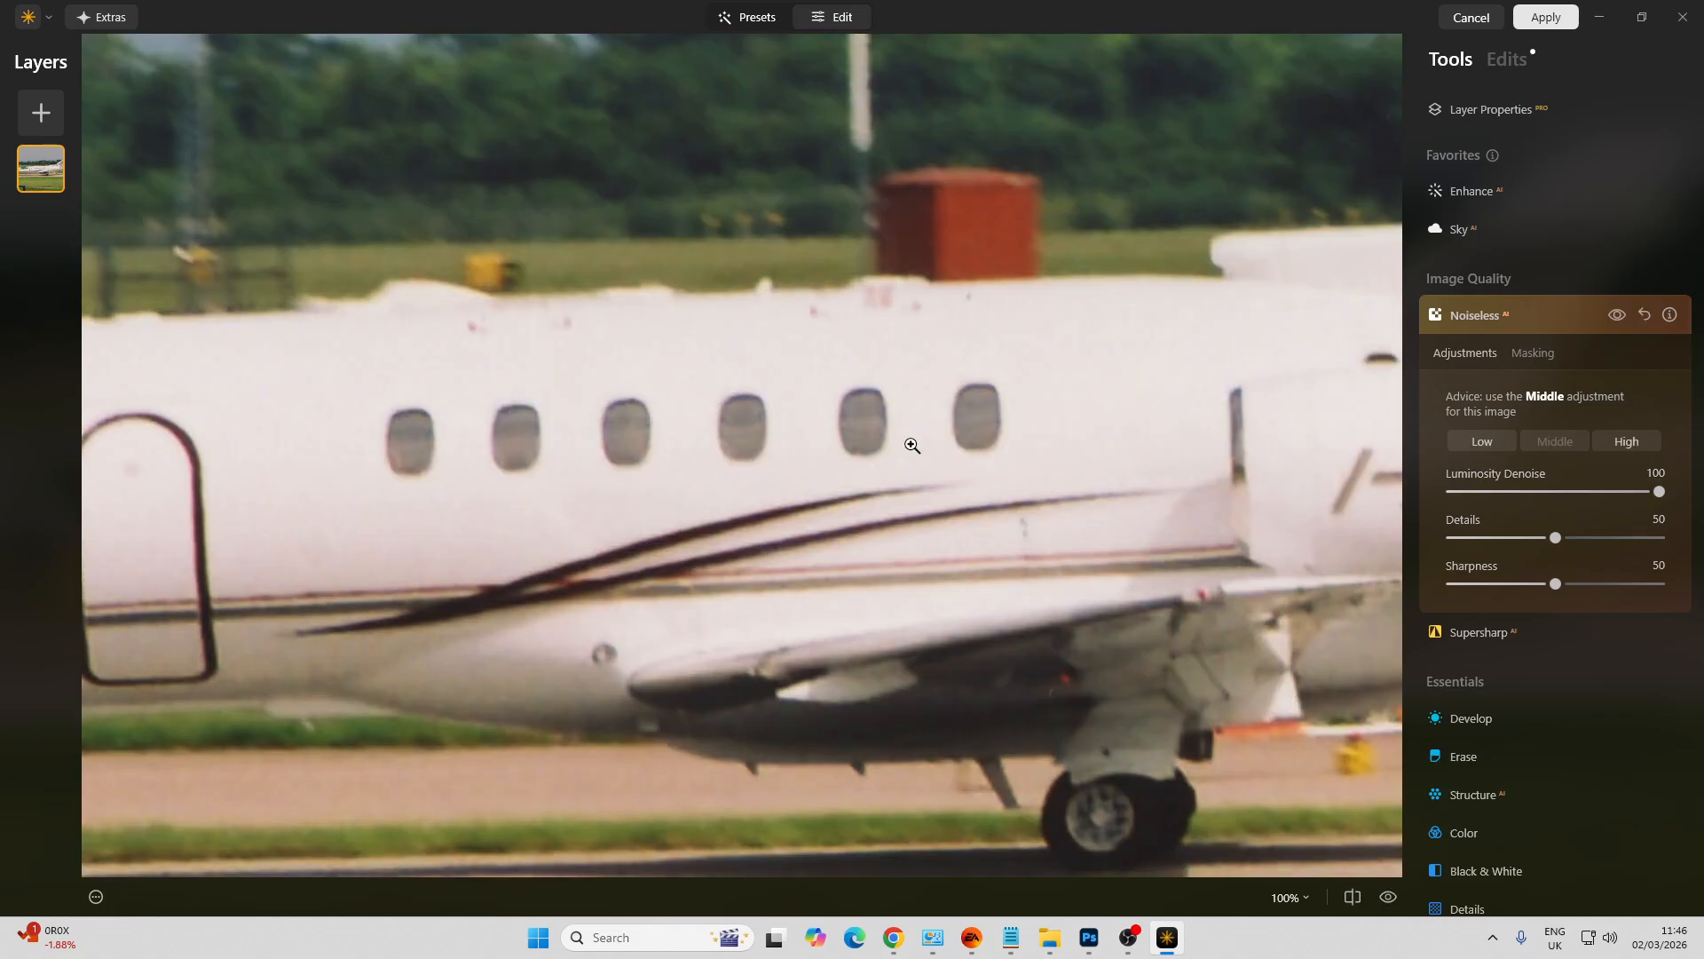
Sharpen the jet photo with Supersharp at the Middle level and auto-adjust its light in Develop
left_click(912, 445)
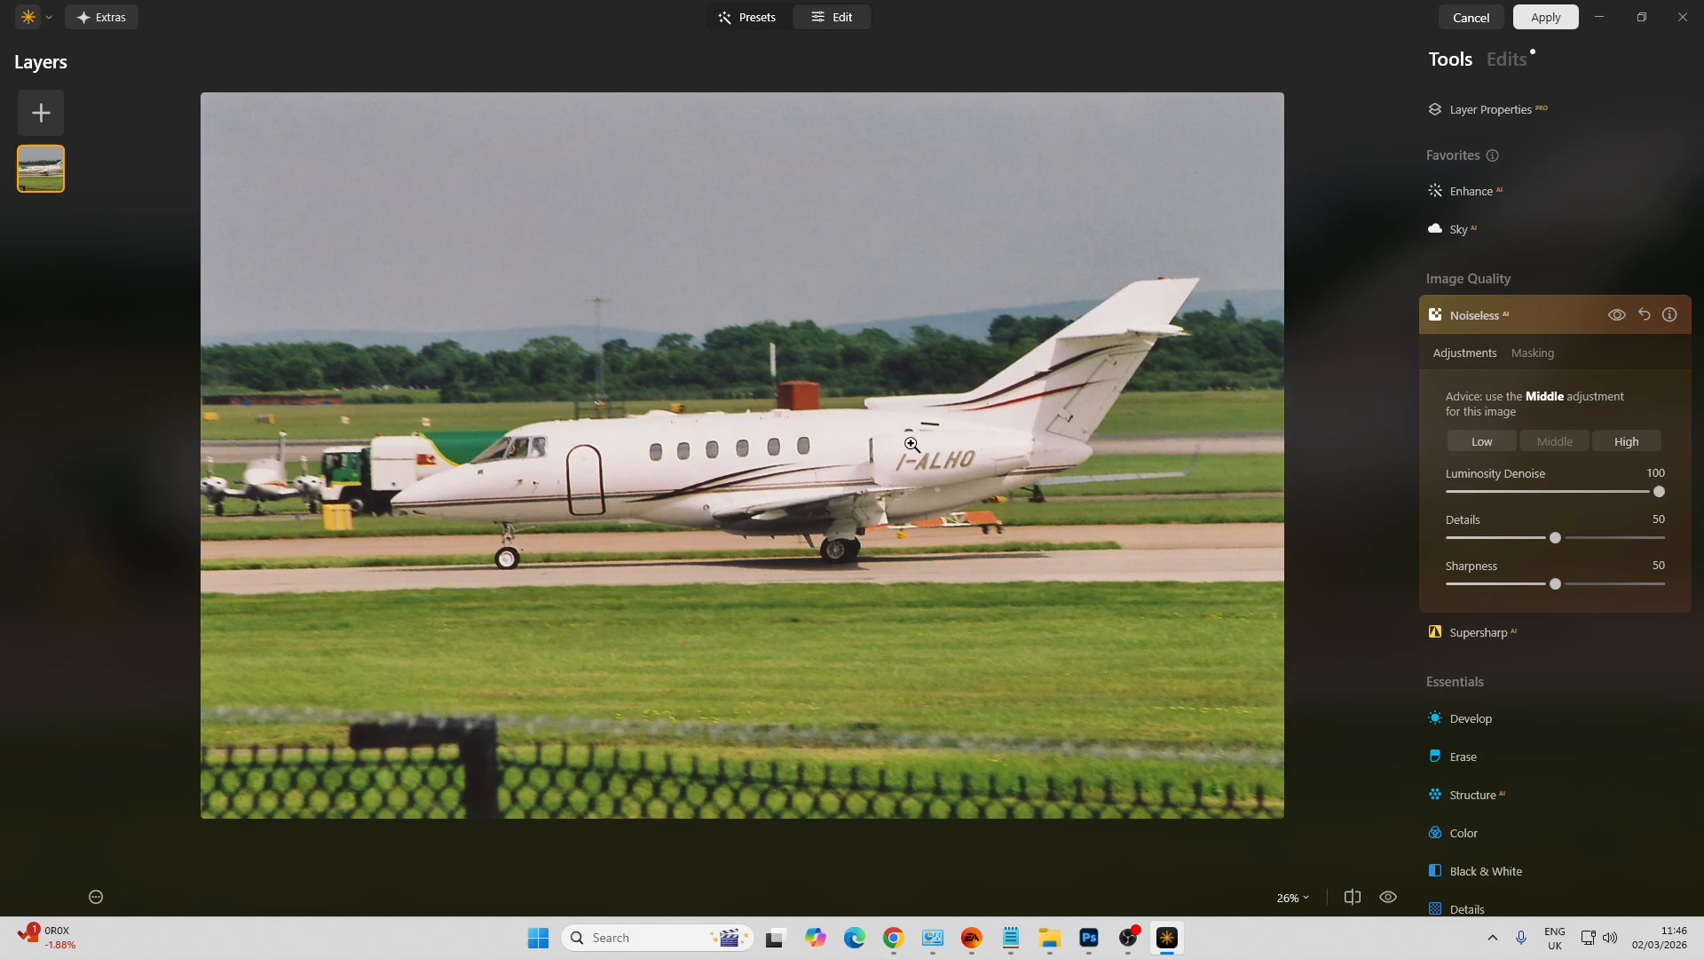
left_click(1489, 641)
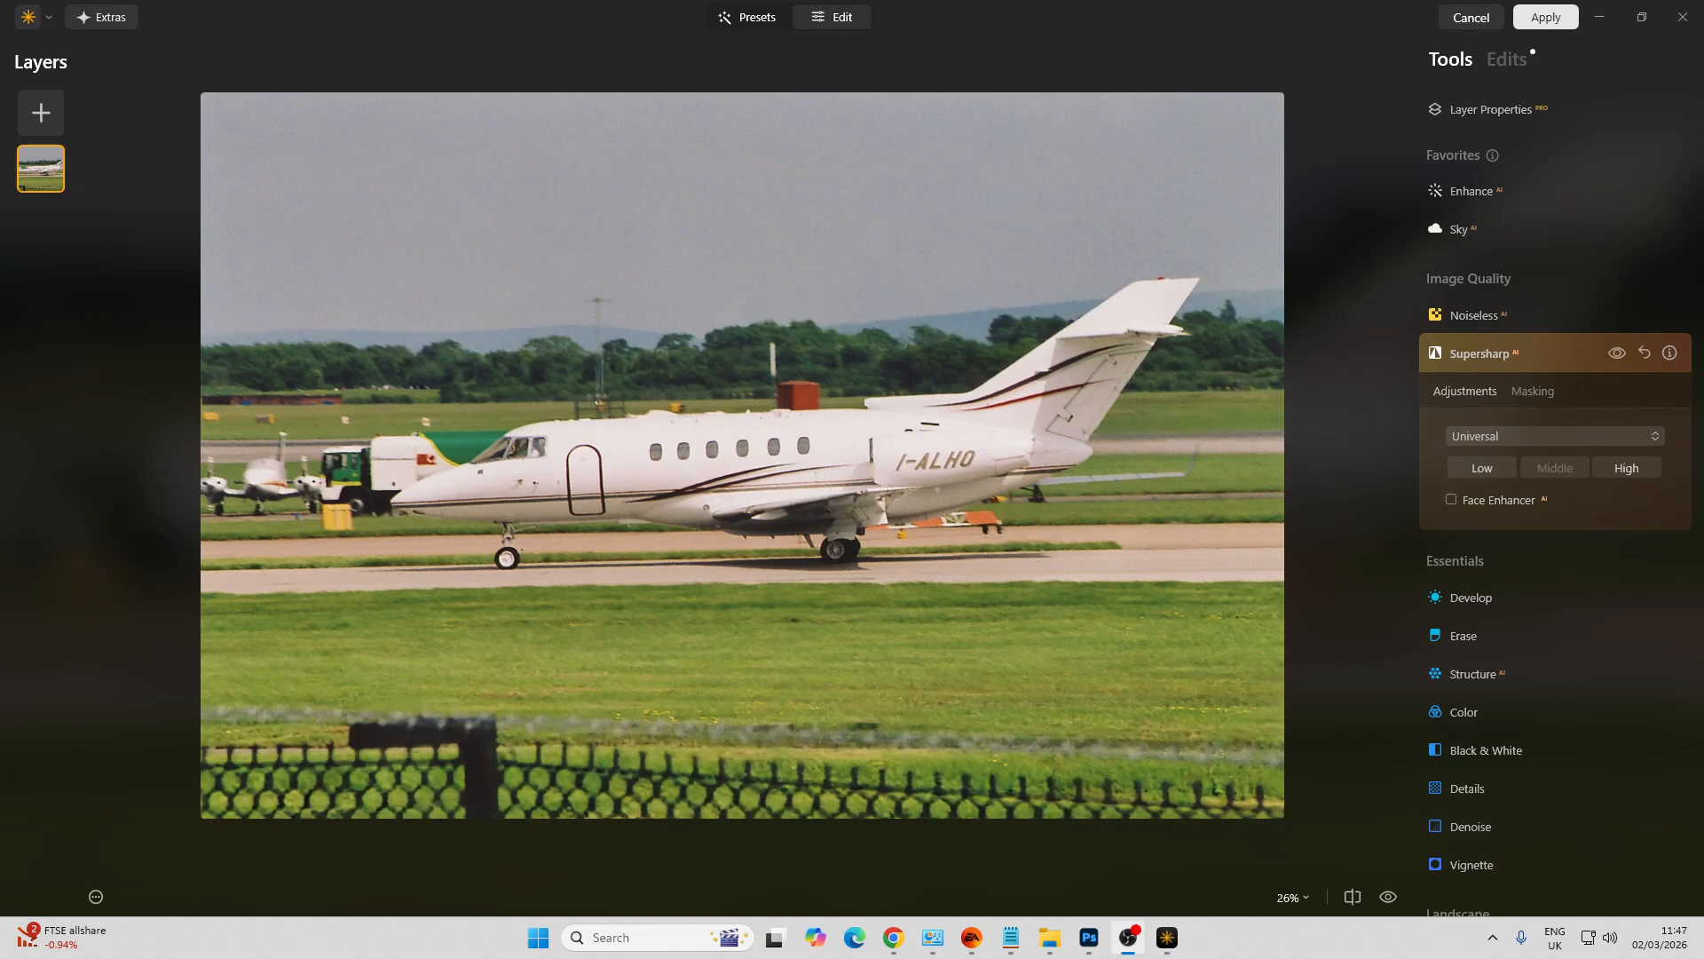
left_click(1491, 587)
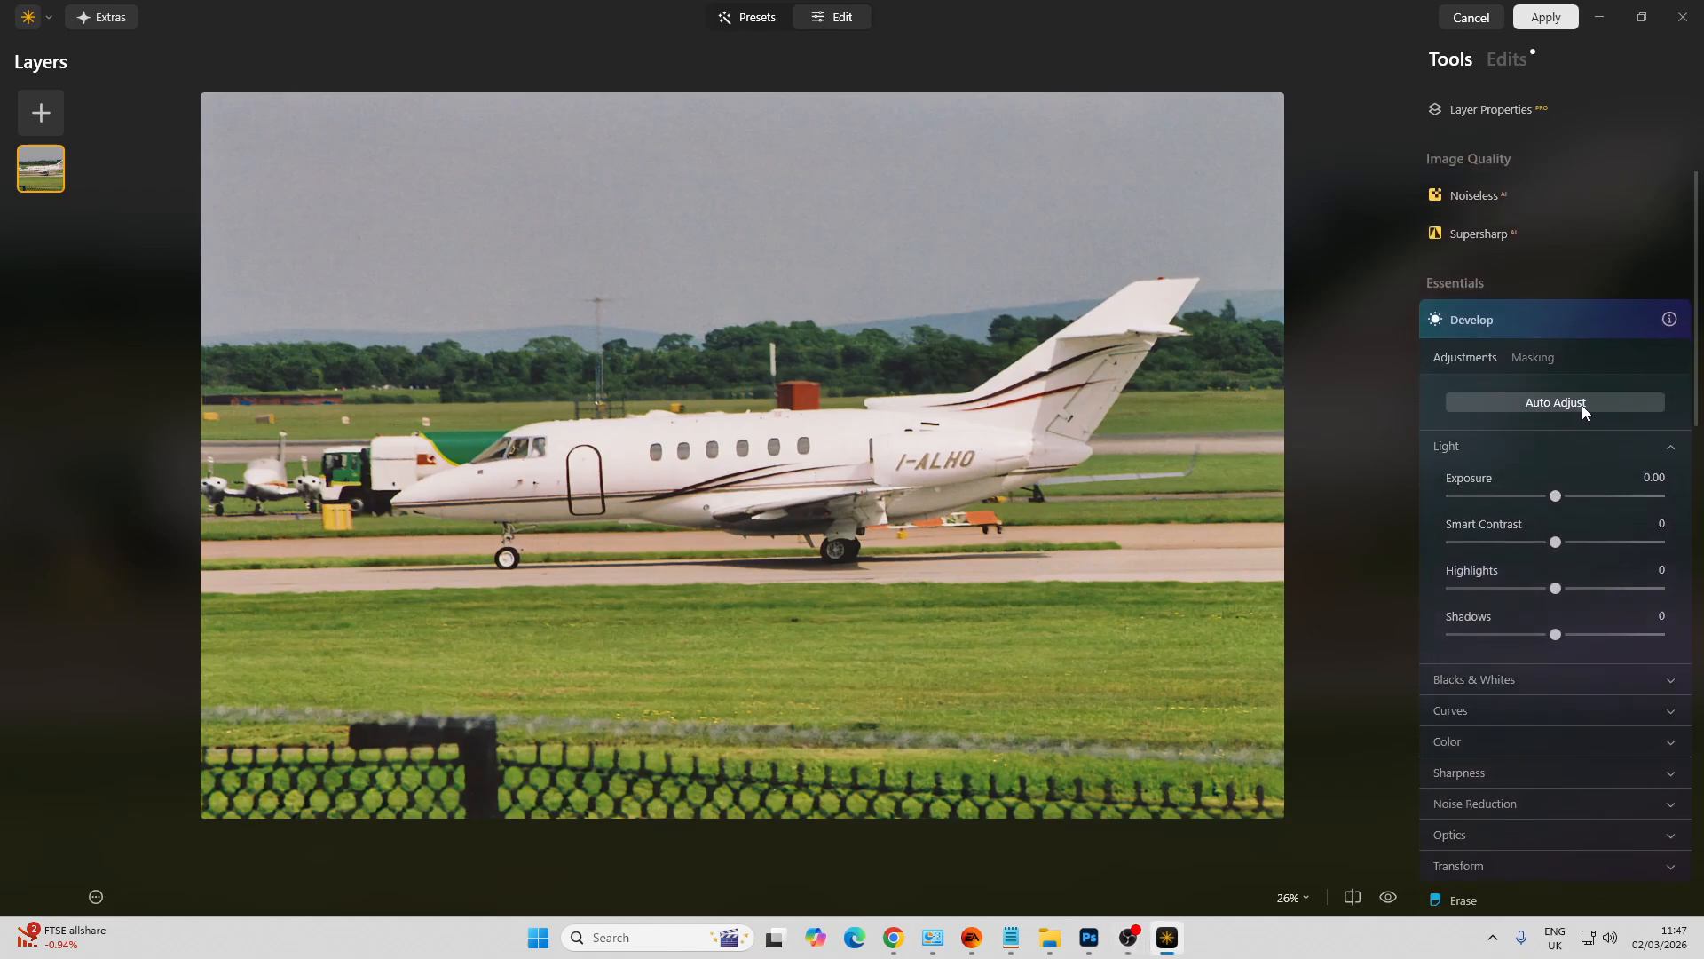
left_click(1582, 405)
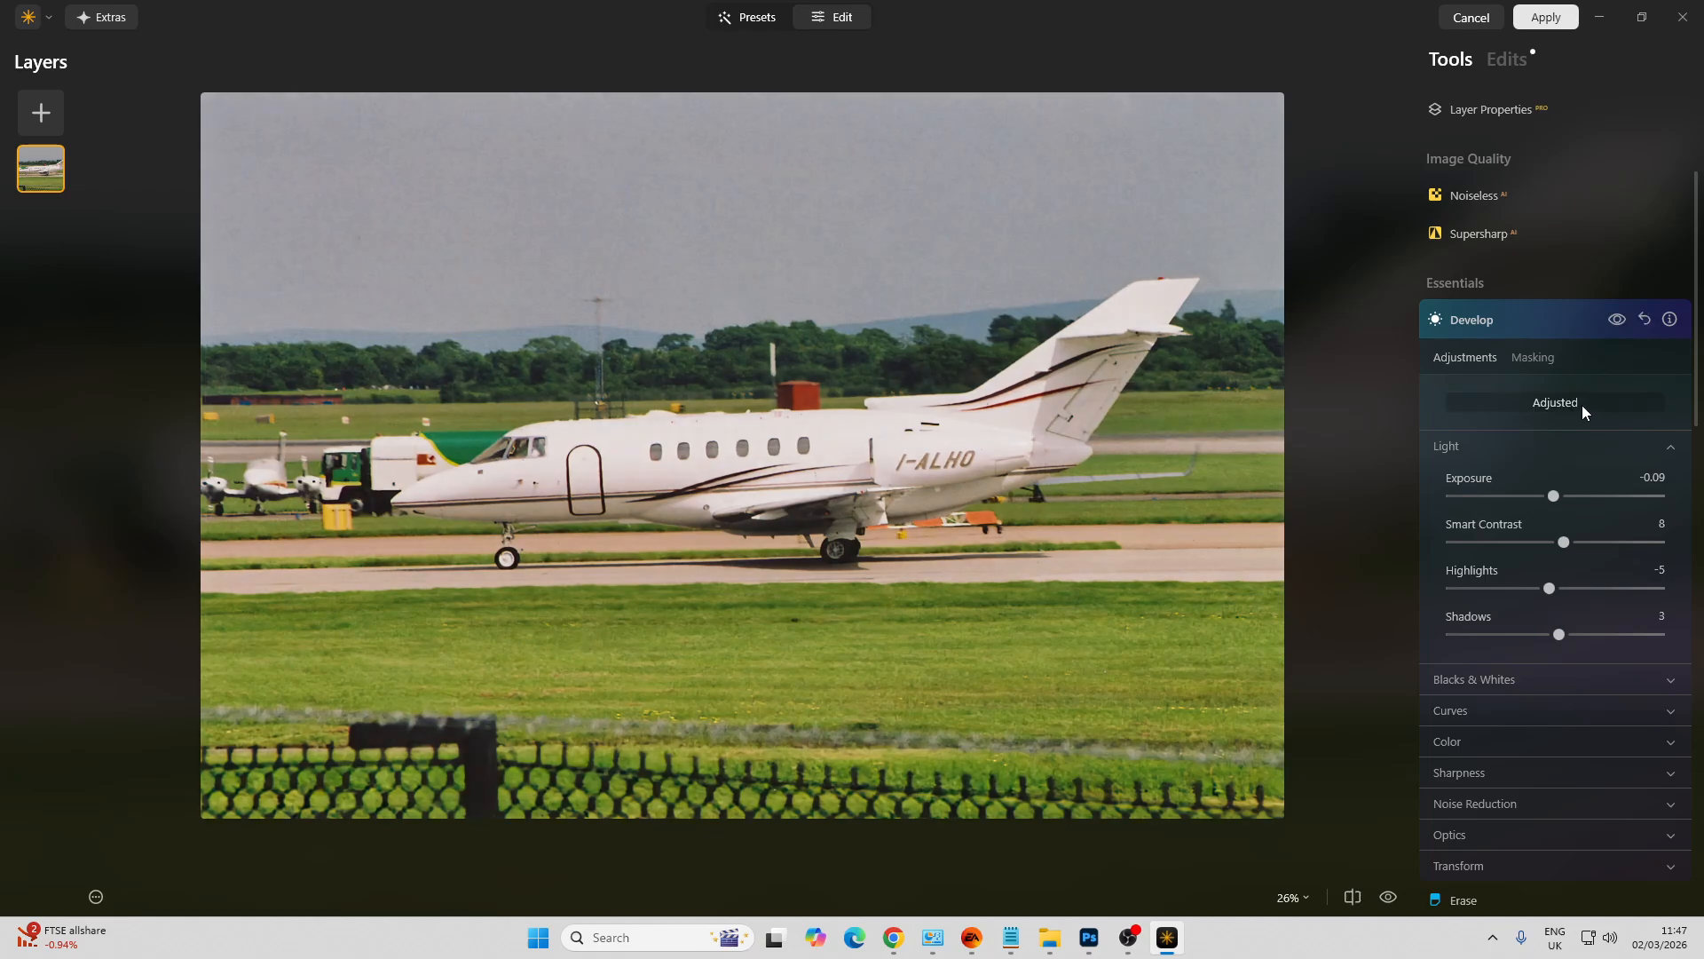
Remove the dust spots from the jet photo automatically with Erase
scroll(1582, 405, "down", 5)
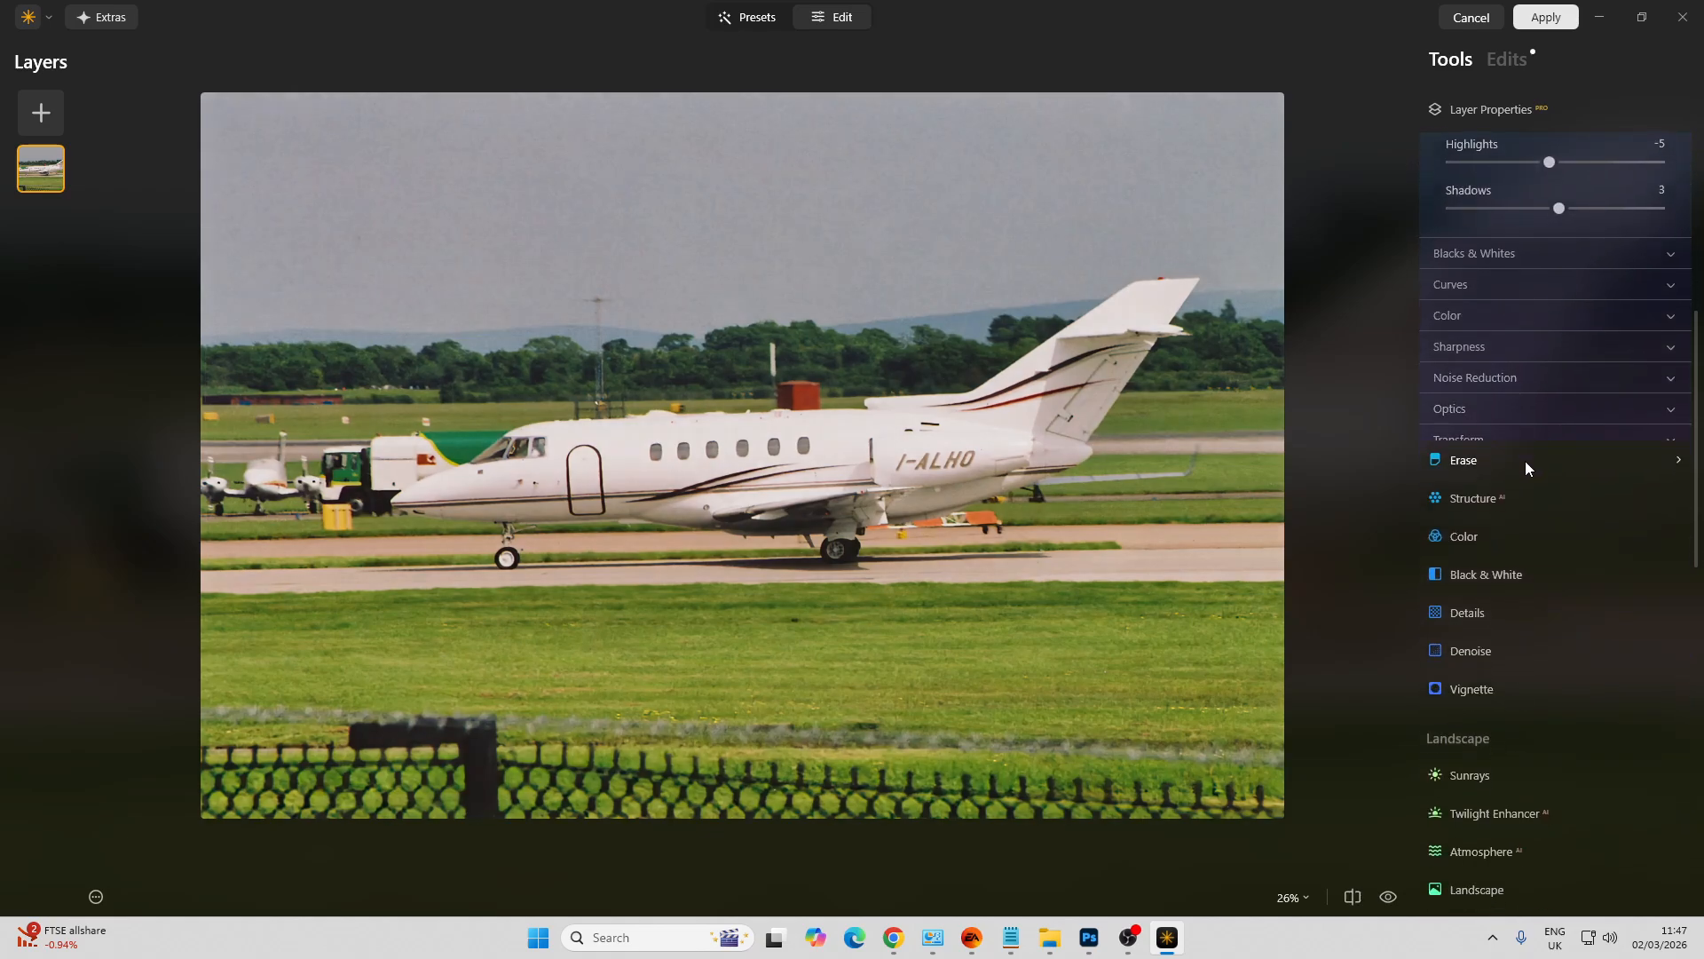
left_click(1525, 461)
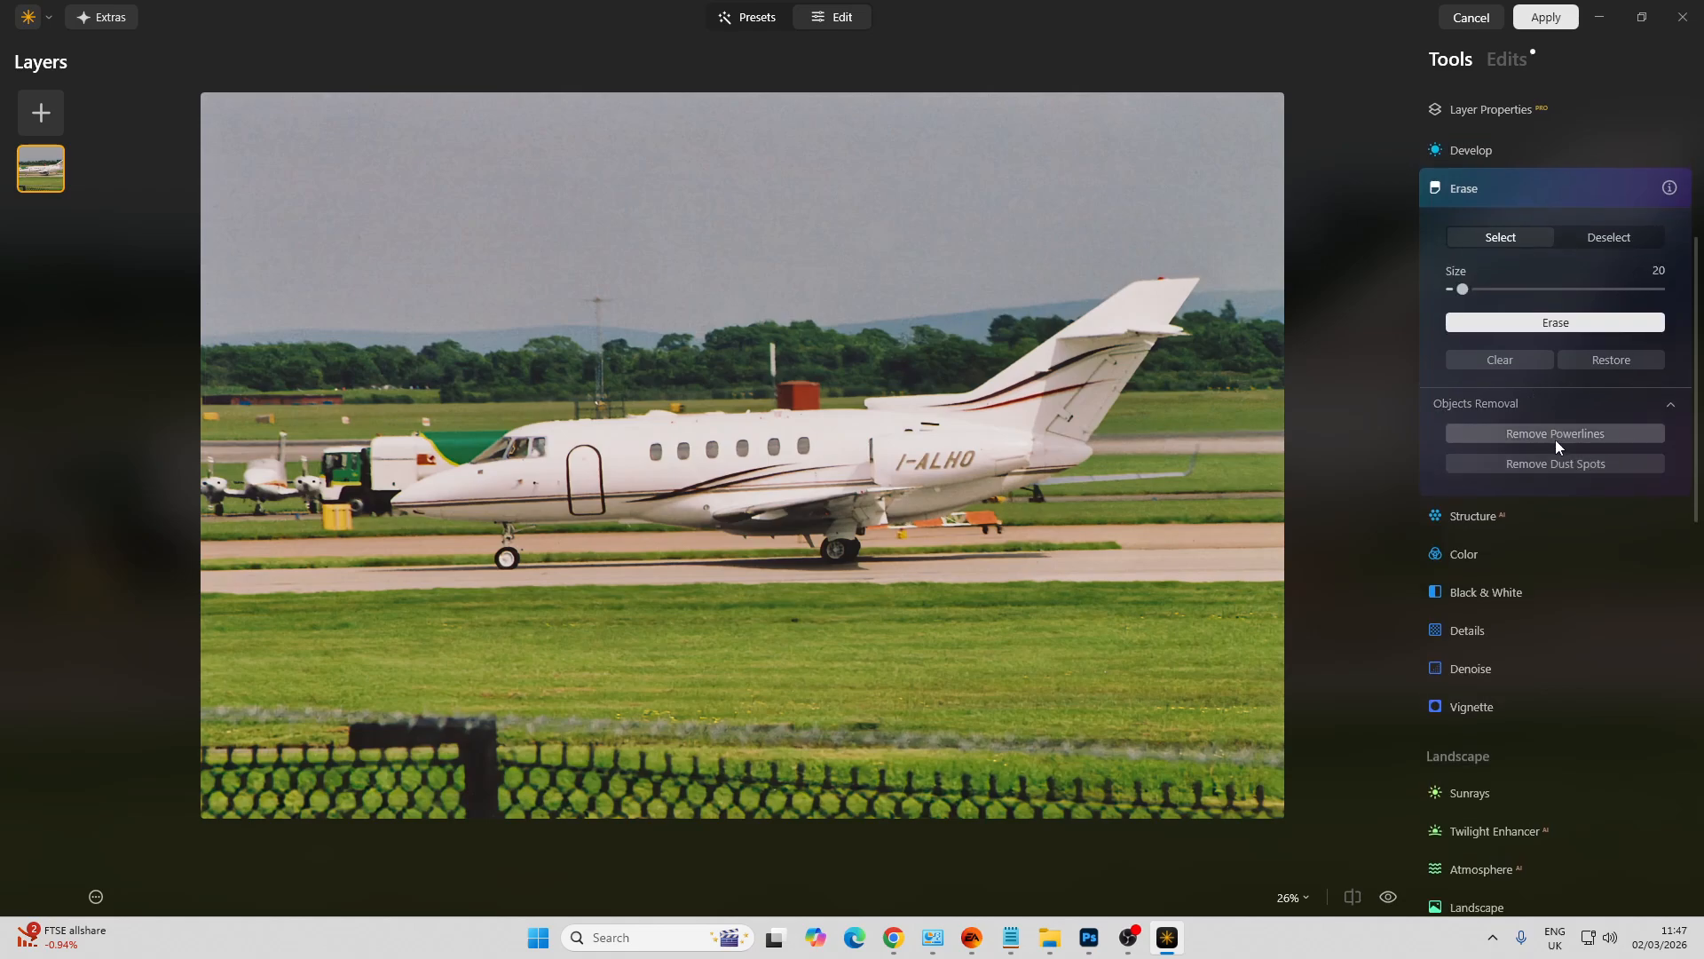
left_click(1555, 464)
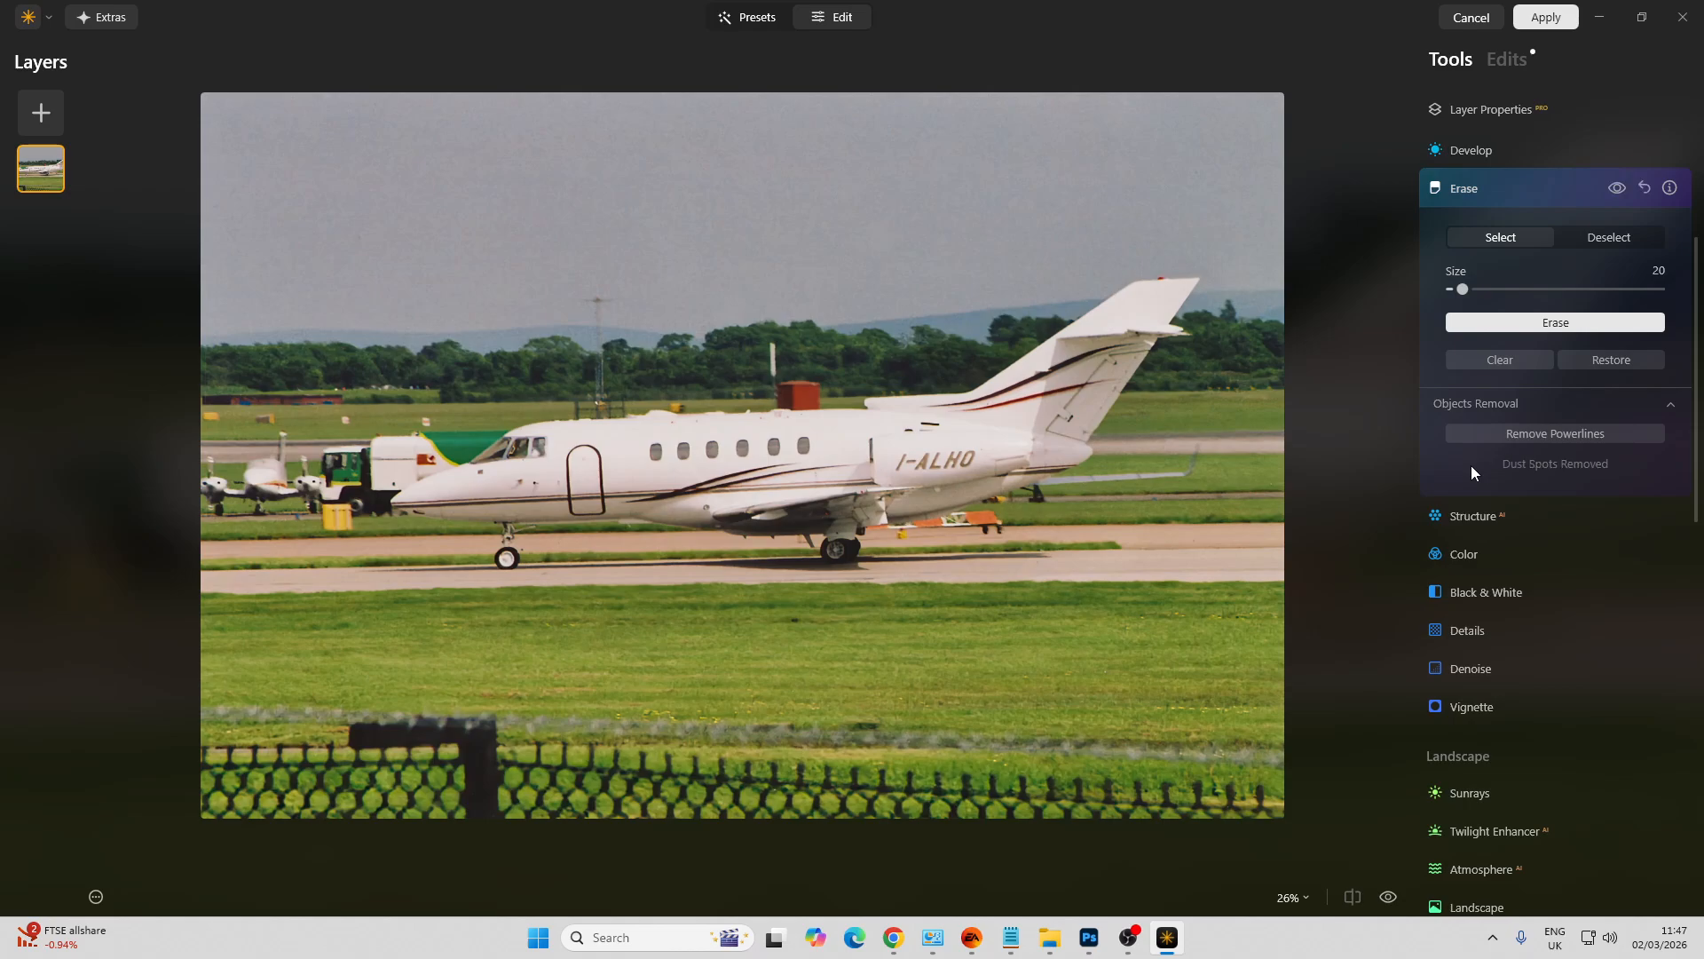
Reduce the photo's color cast with Remove Color Cast and apply the Luminar Neo edits to the Photoshop document
scroll(1472, 466, "down", 2)
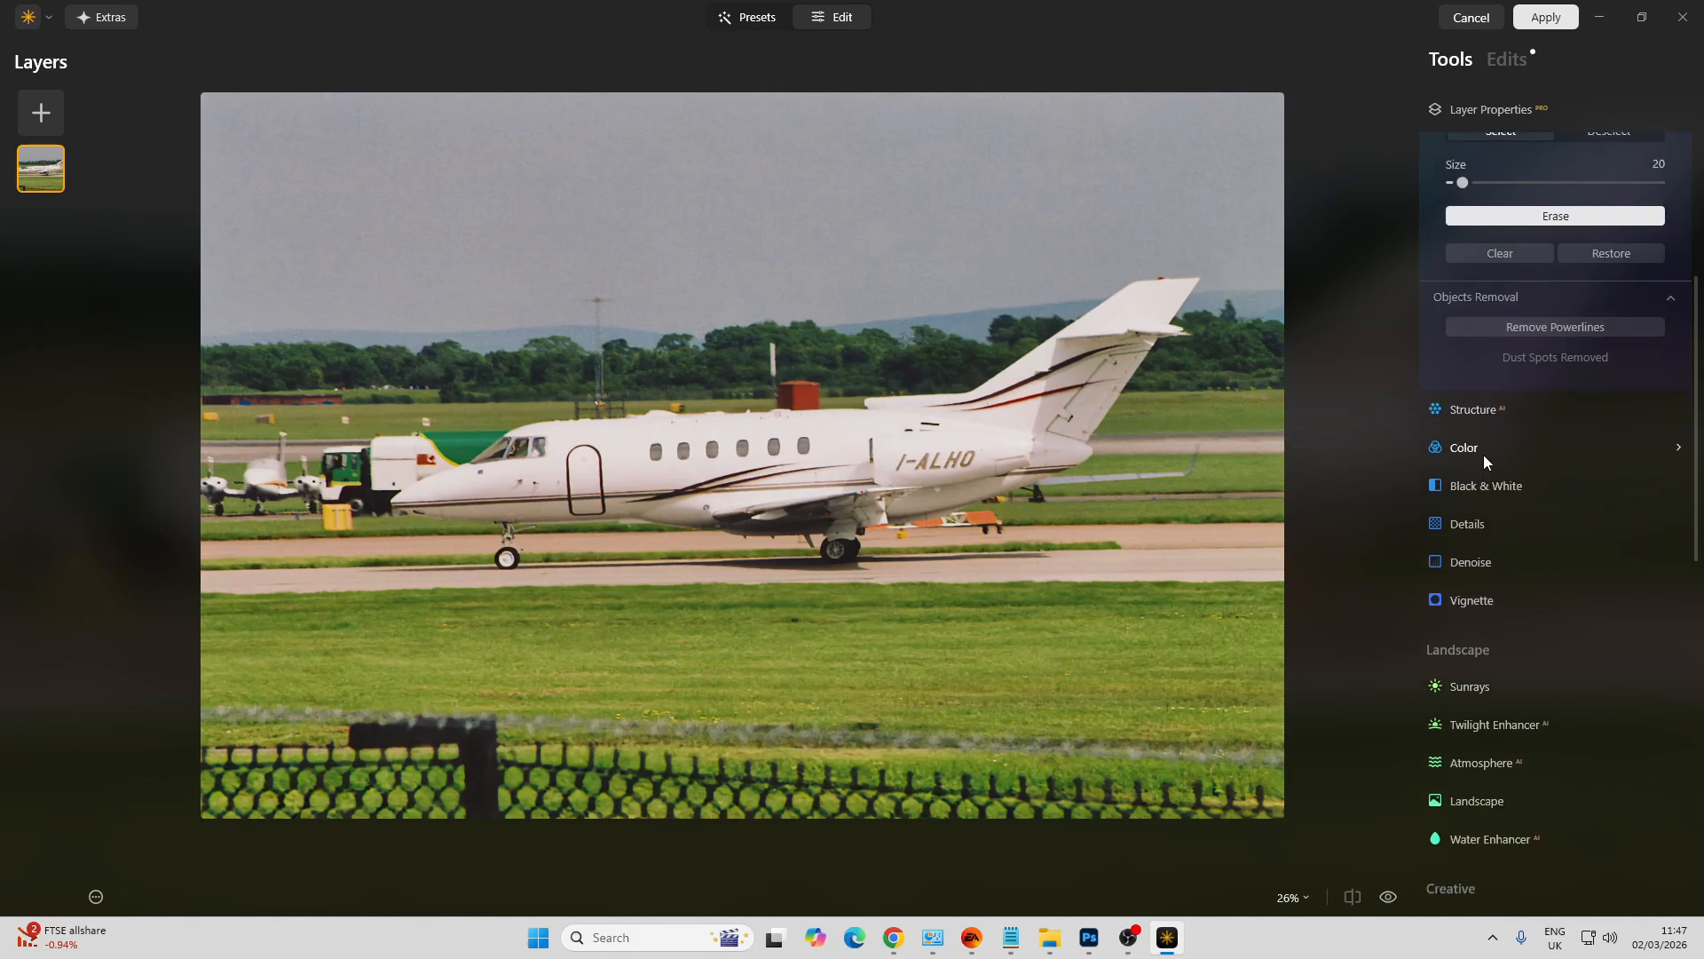
left_click(1484, 454)
left_click(1514, 385)
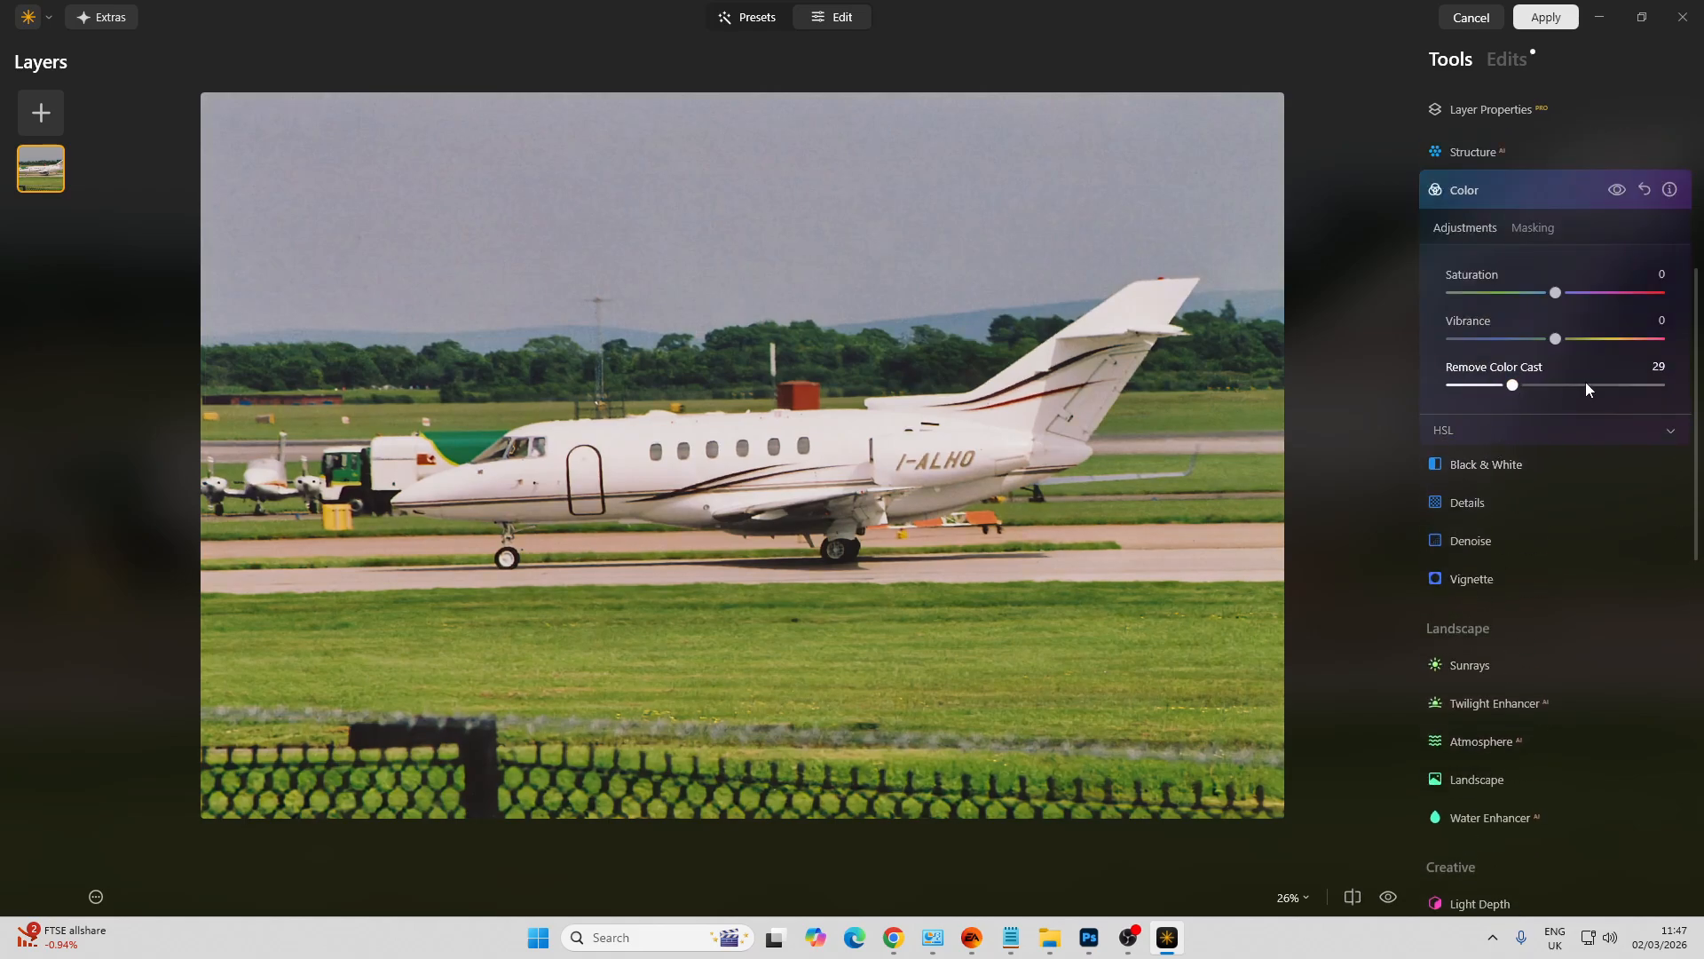
left_click_drag(1587, 388, 1553, 388)
left_click(1546, 18)
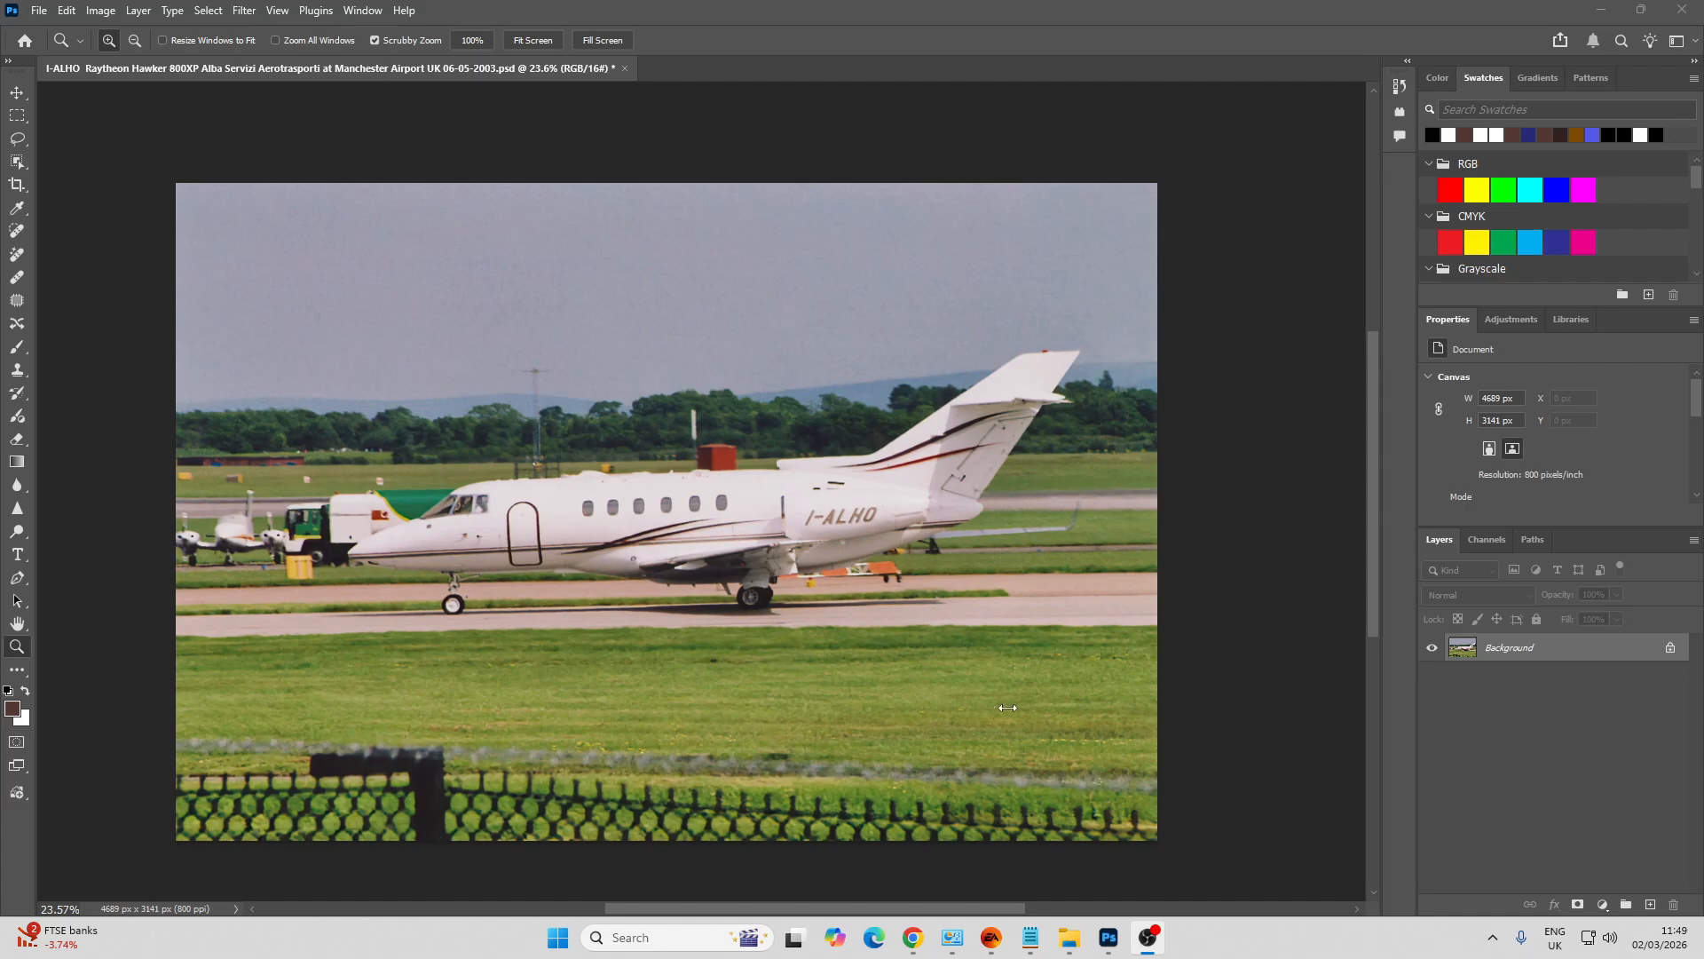
Export the I-ALHO jet photo as a JPG under its existing name in the SSTK working folder
left_click(1074, 936)
left_click(39, 10)
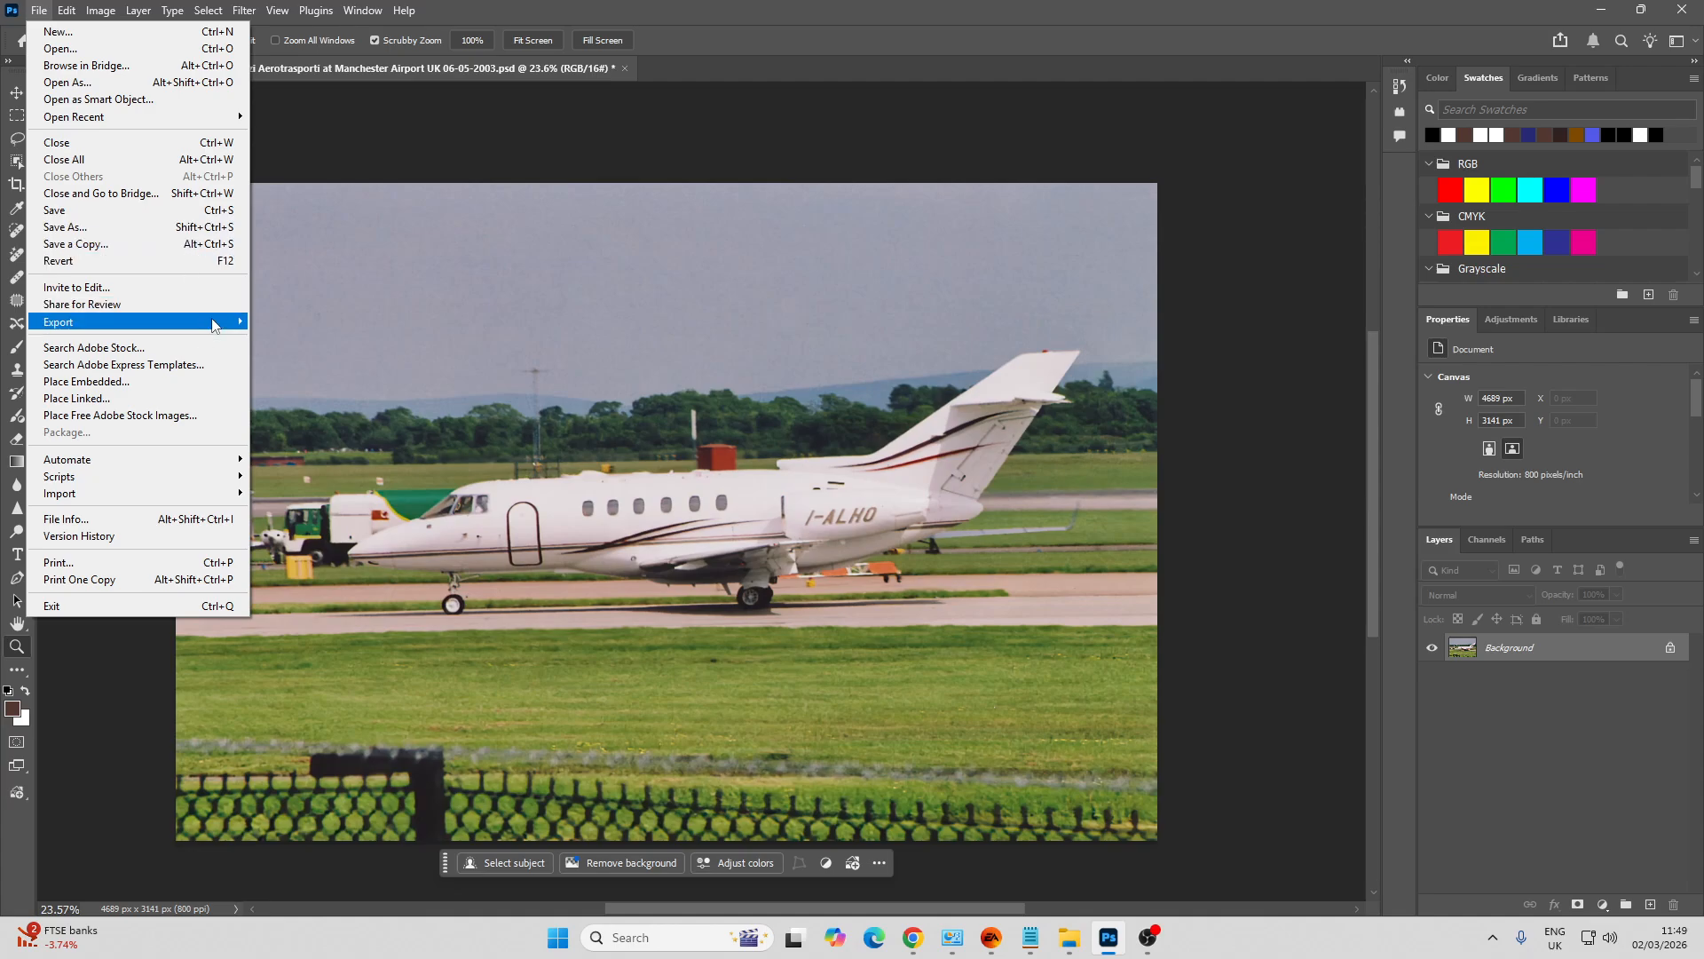
mouse_move(214, 323)
left_click(293, 338)
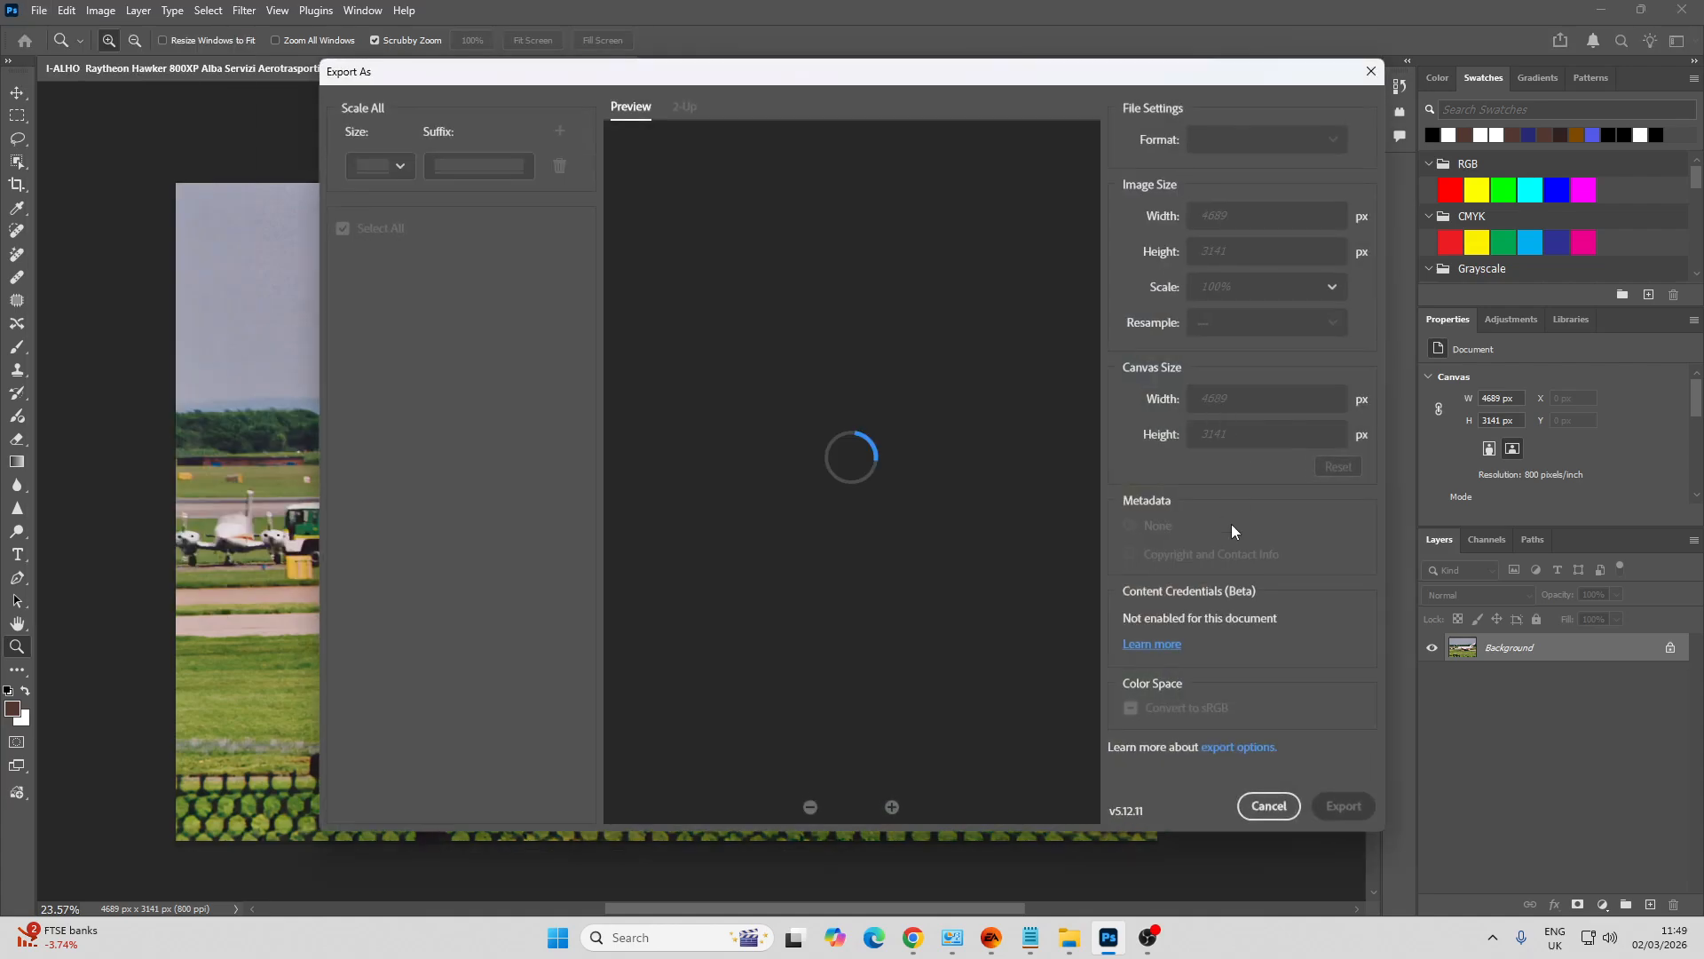
left_click(1343, 806)
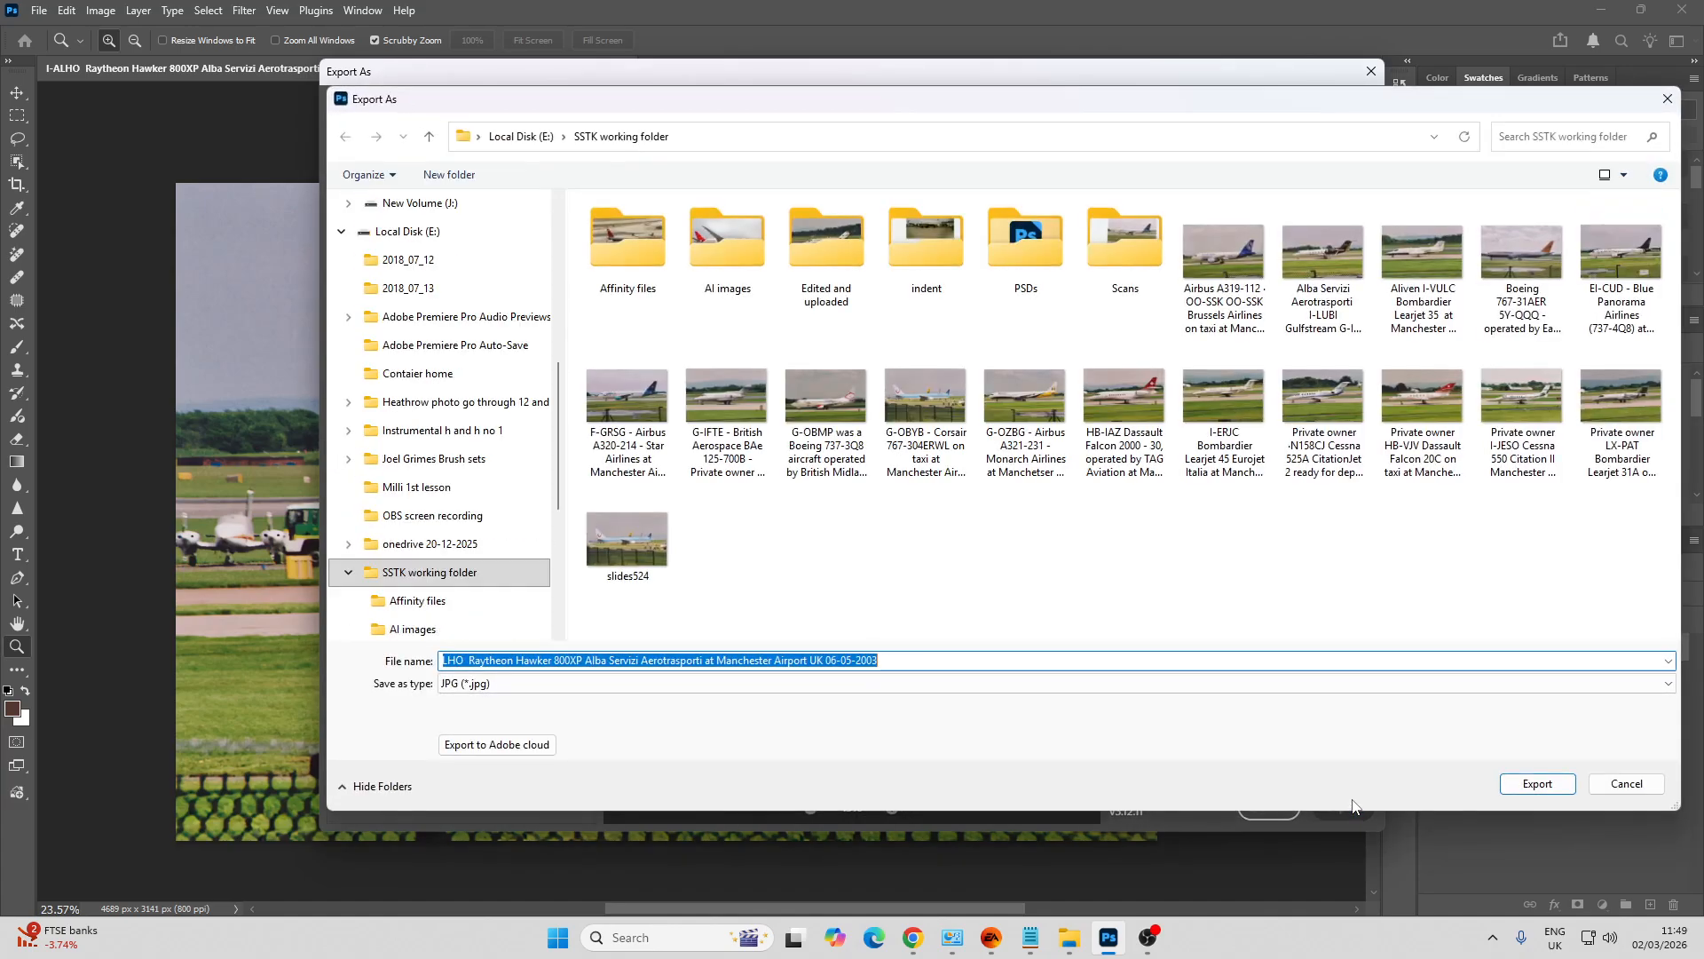
left_click(1544, 784)
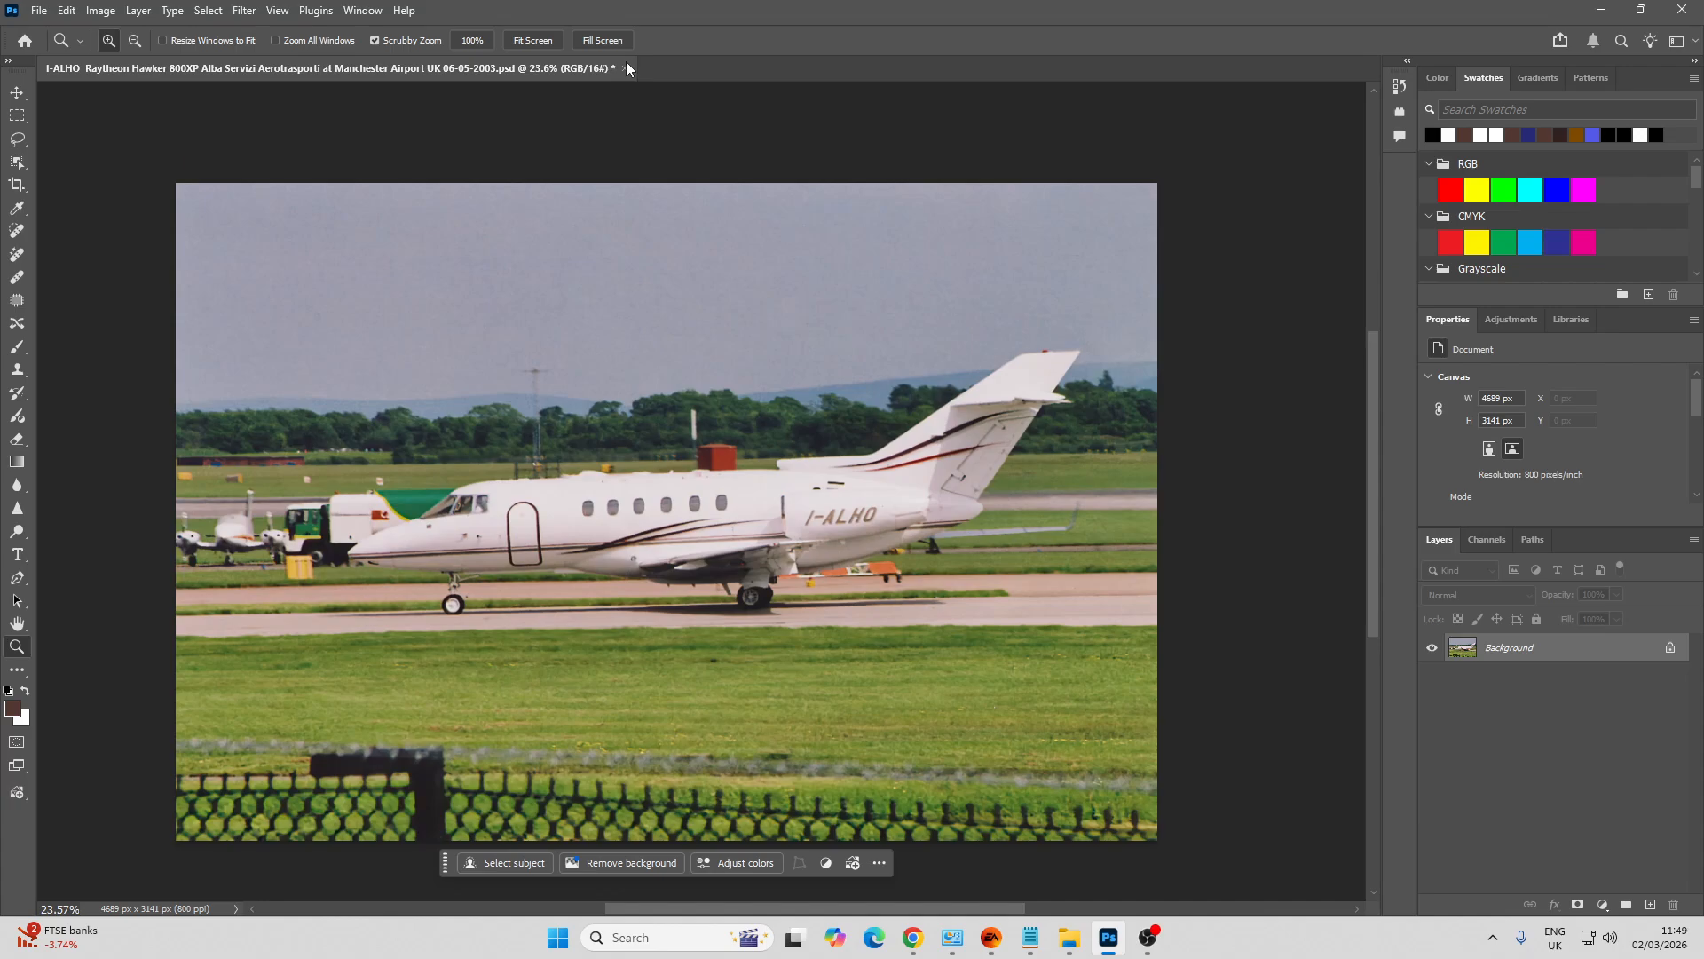
Close the I-ALHO document with its changes saved and open the scan slides531.tif
left_click(627, 69)
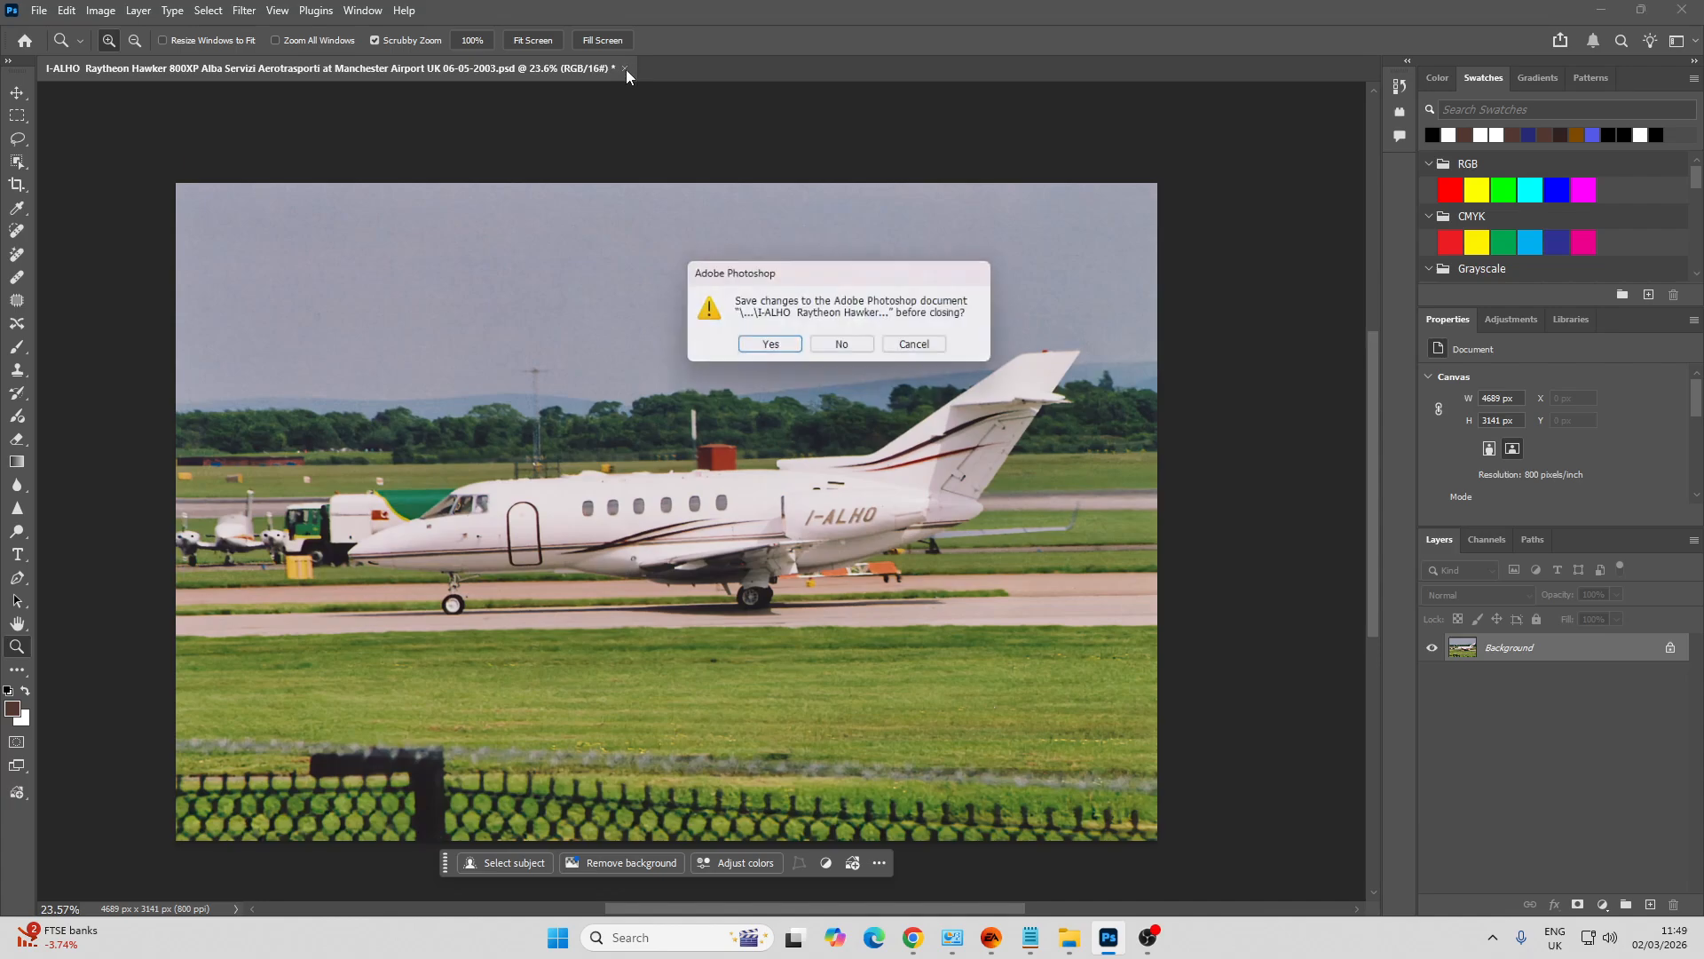
left_click(768, 355)
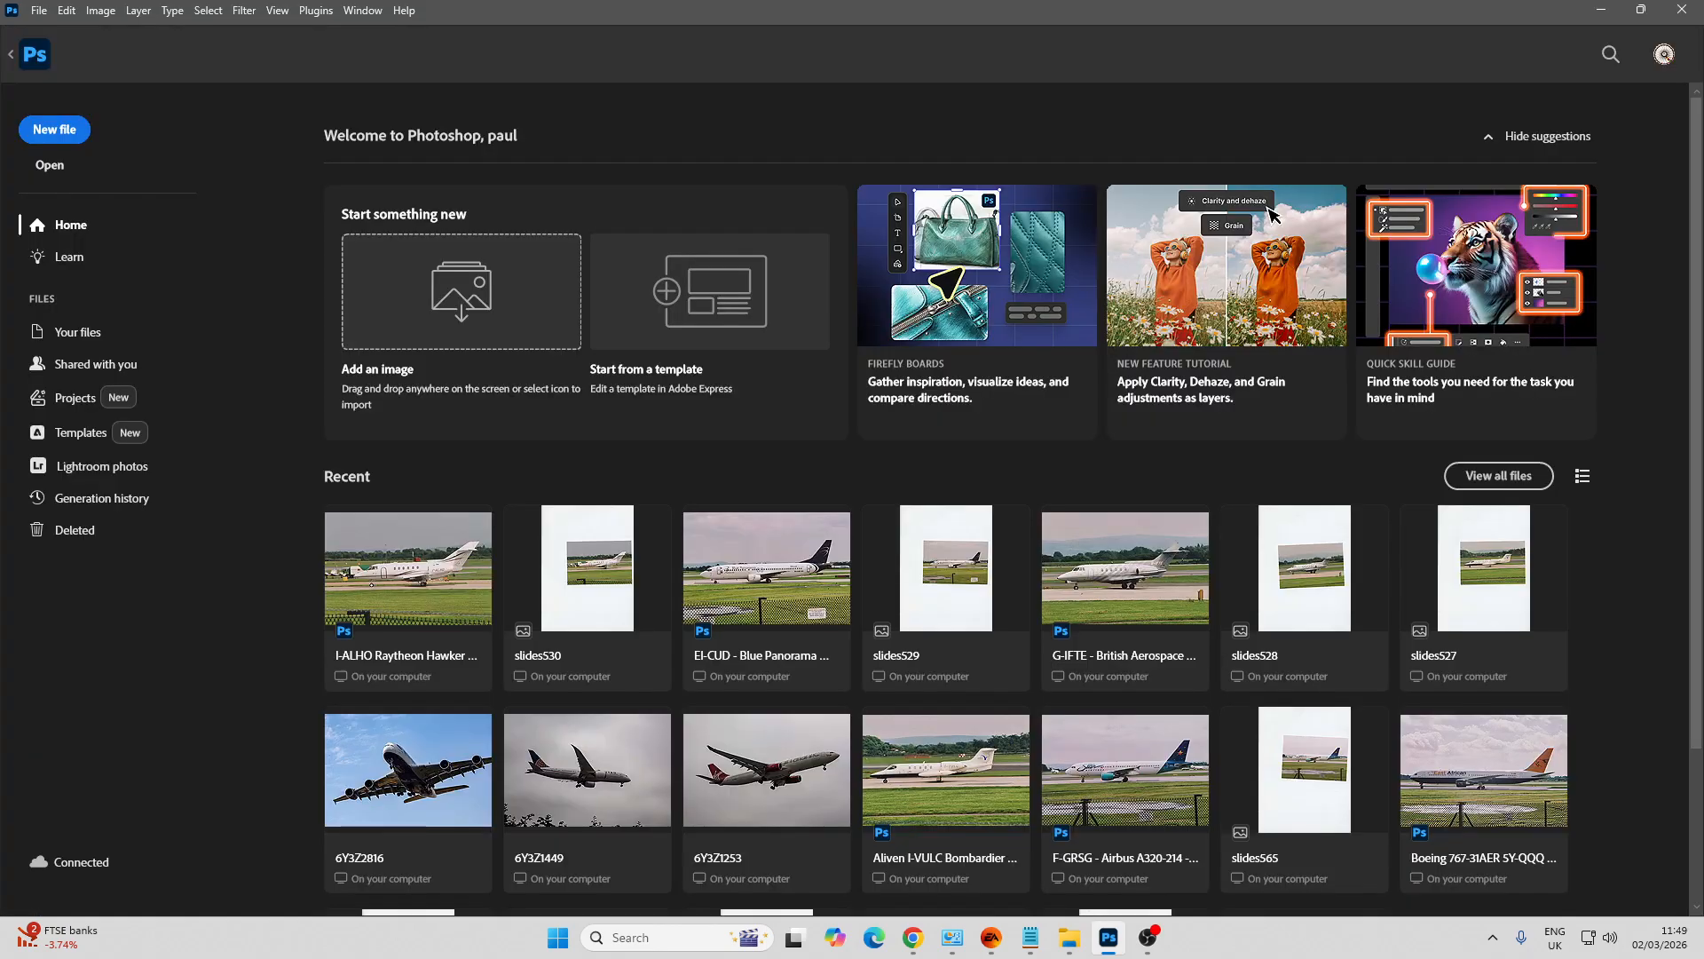
left_click_drag(1703, 312, 909, 403)
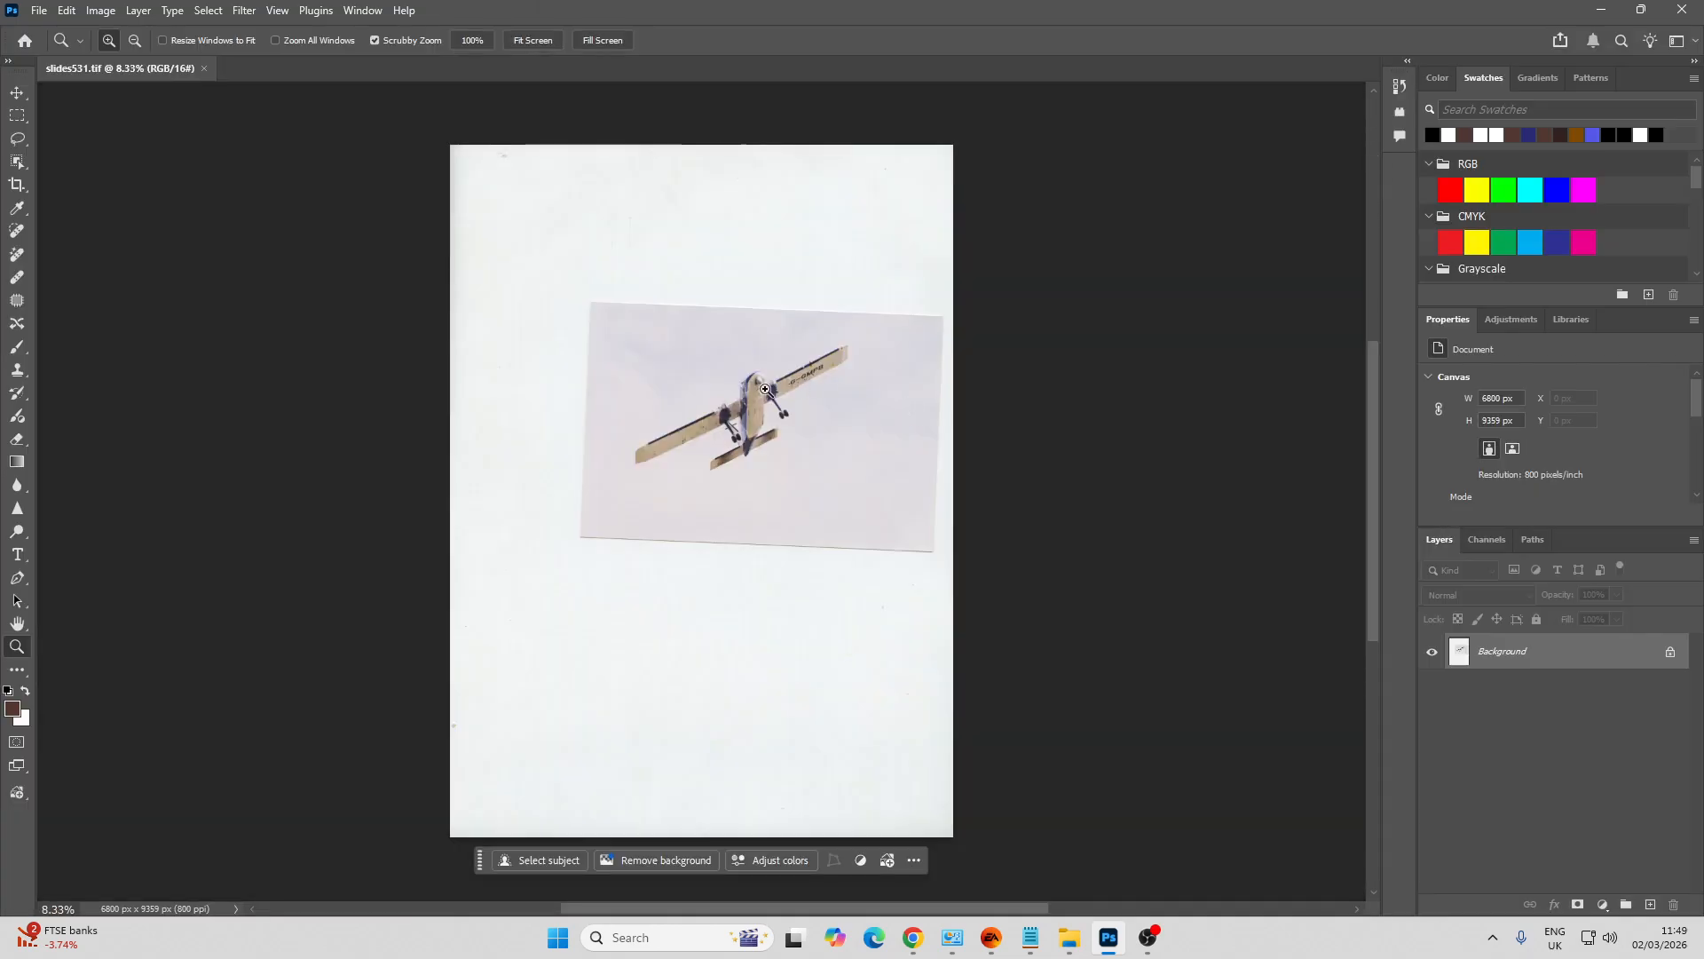
Rotate the slides531 scan with the Crop tool so the tilted propeller aircraft photo sits level
left_click_drag(765, 389, 877, 555)
left_click_drag(568, 544, 538, 506)
left_click_drag(837, 708, 725, 482)
key("h")
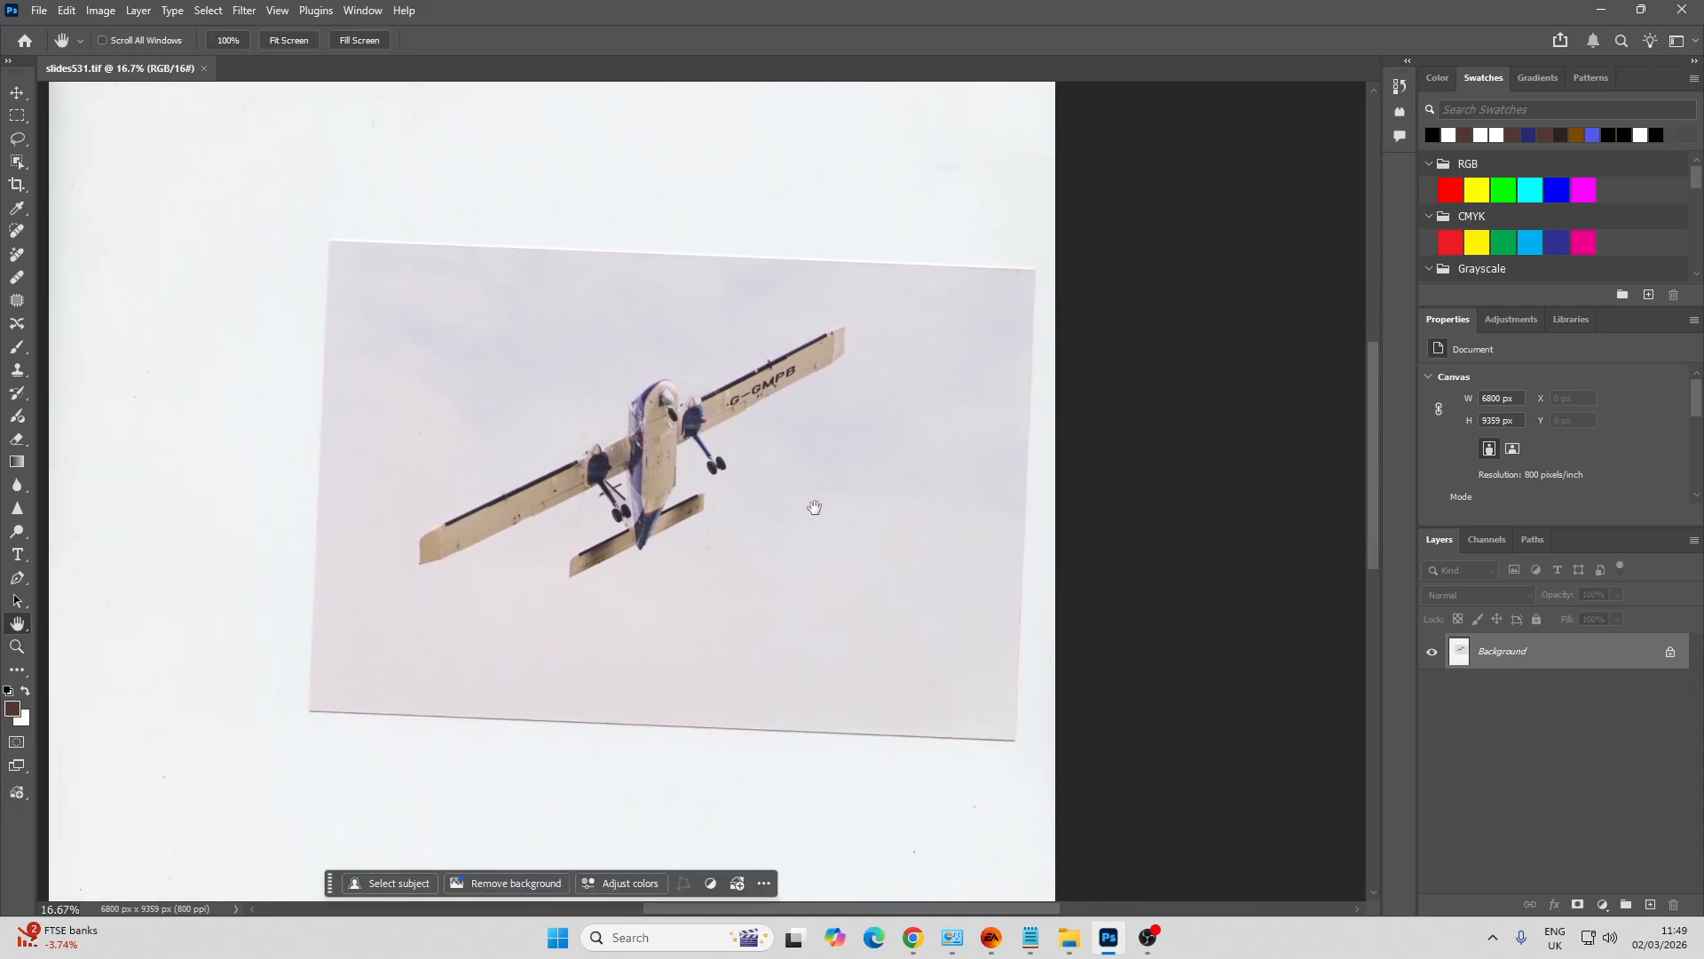
key("c")
left_click_drag(1106, 476, 1106, 454)
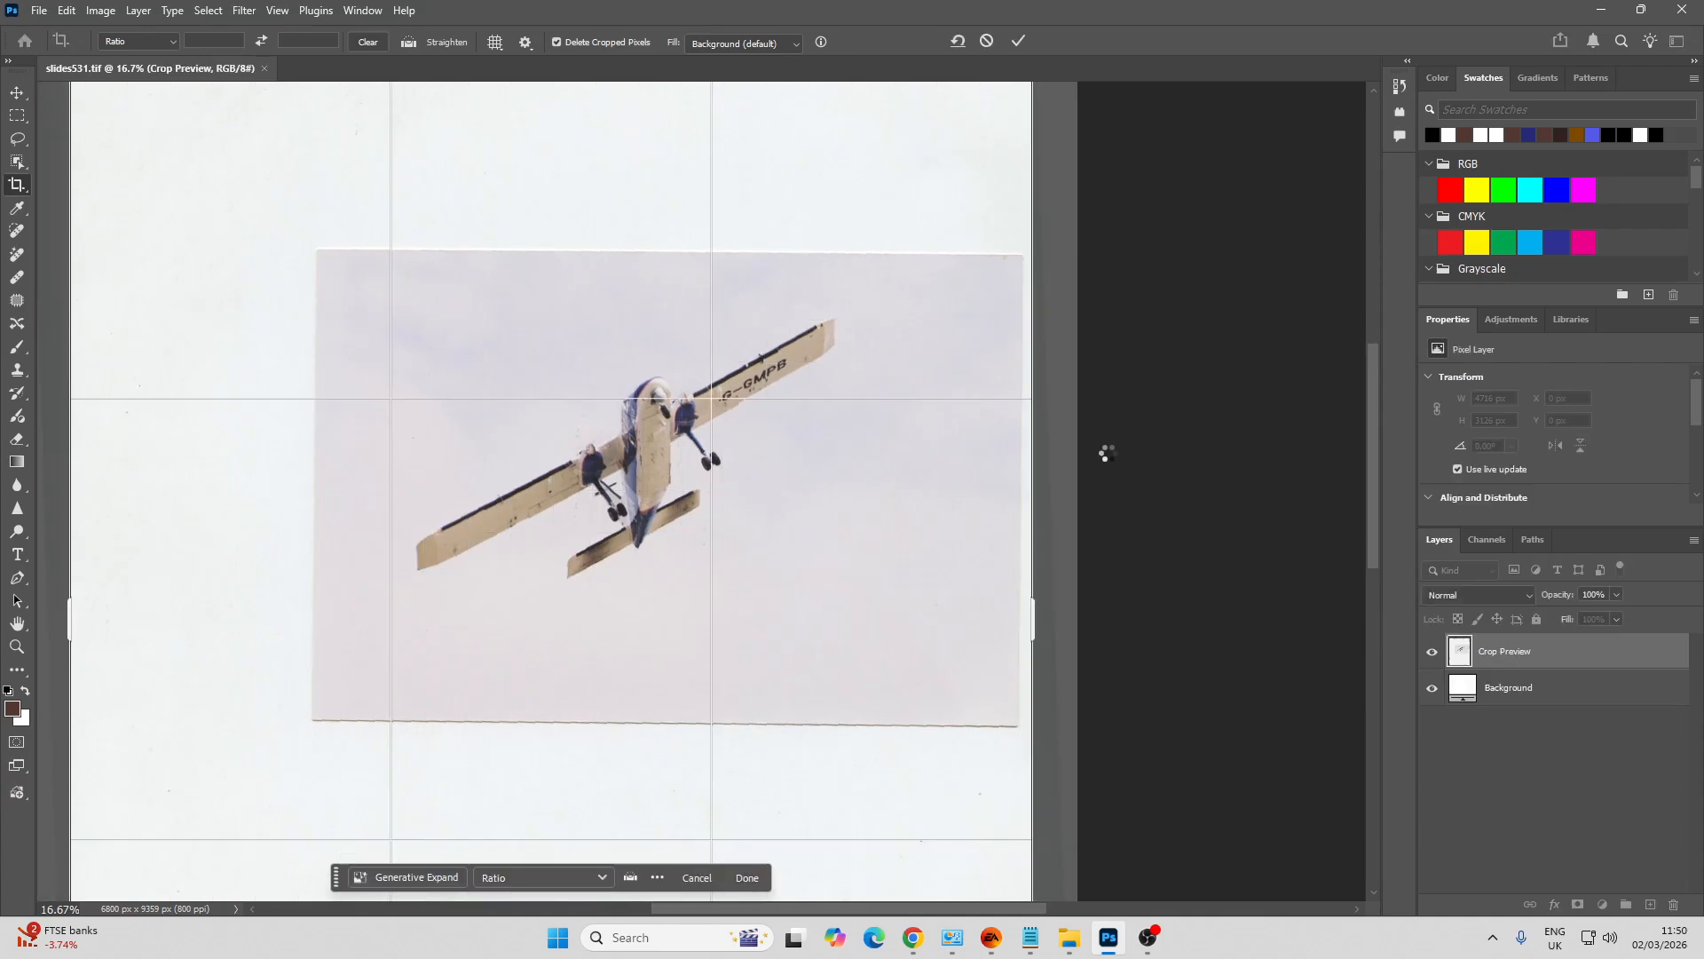
key("Return")
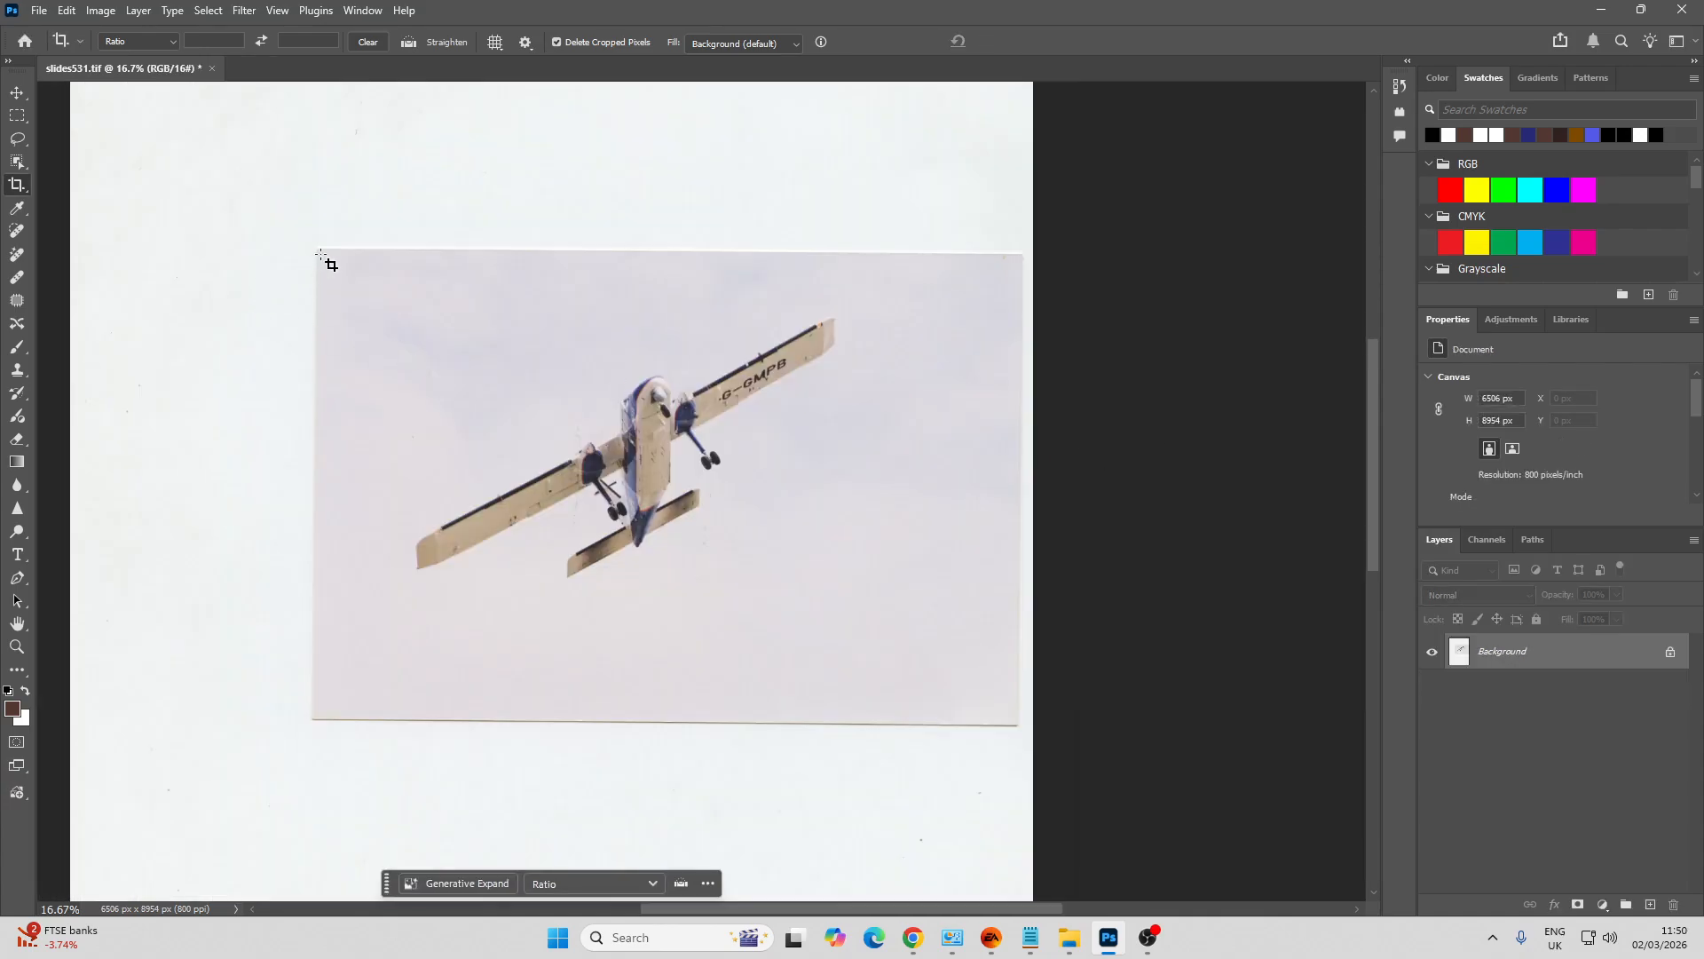
Crop the scan to the edges of the aircraft photo, trimming off the white scanner background
left_click_drag(330, 264, 1017, 722)
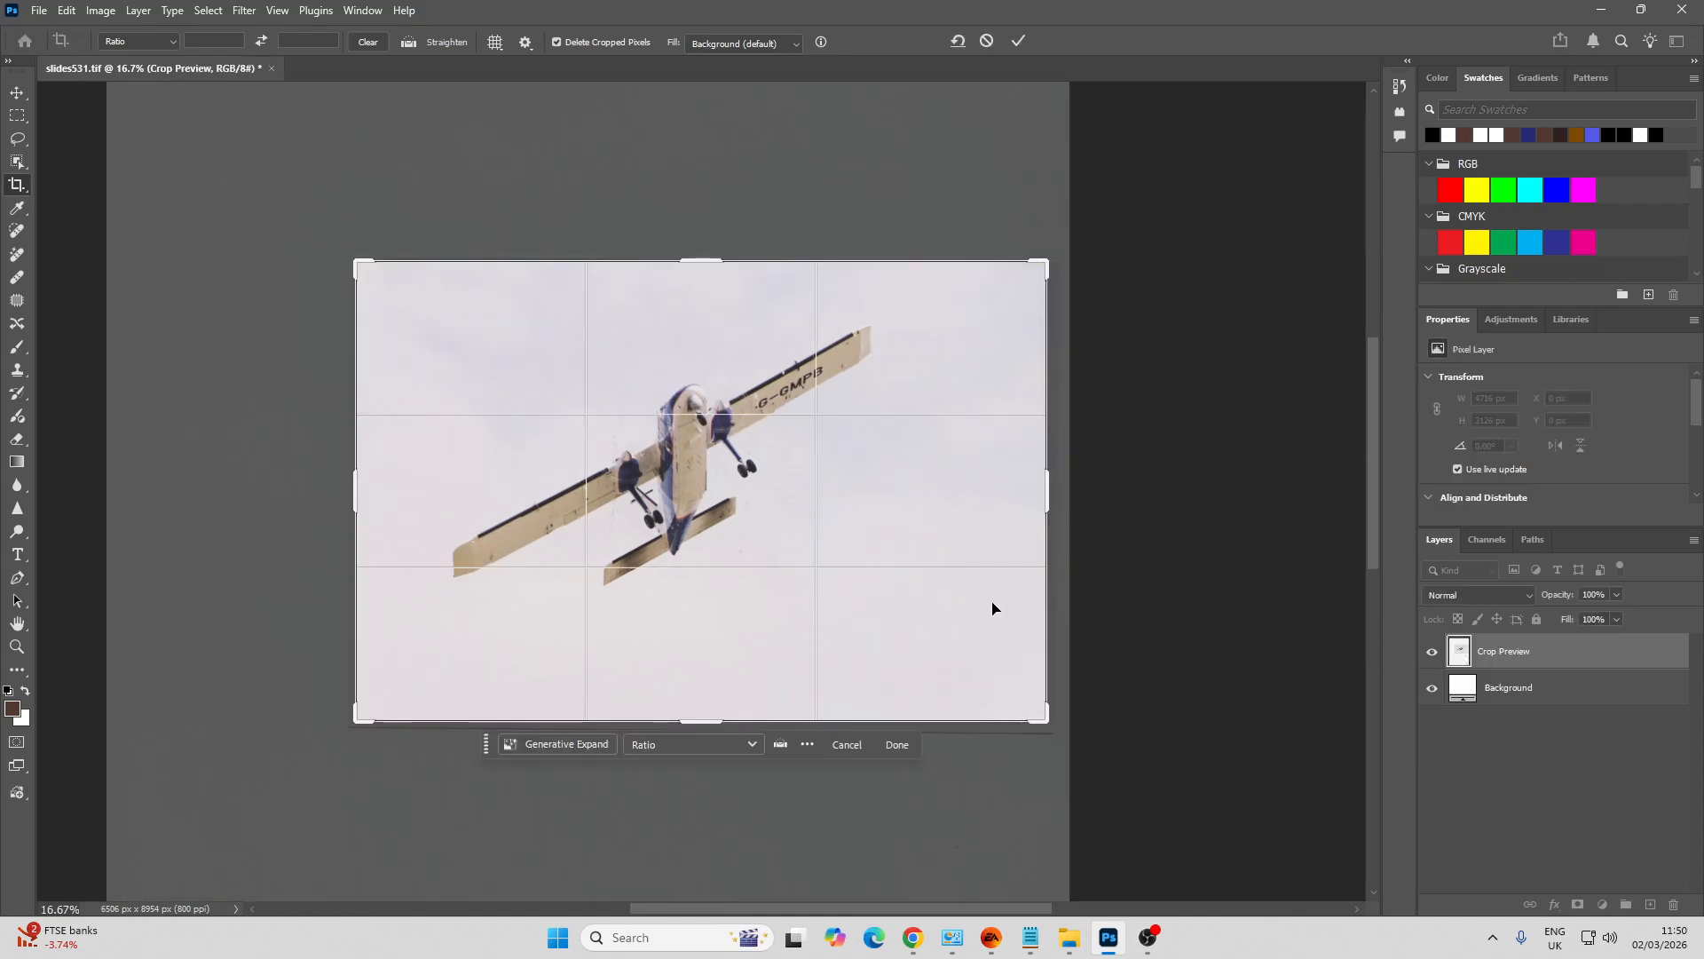
left_click_drag(720, 260, 720, 265)
key("Return")
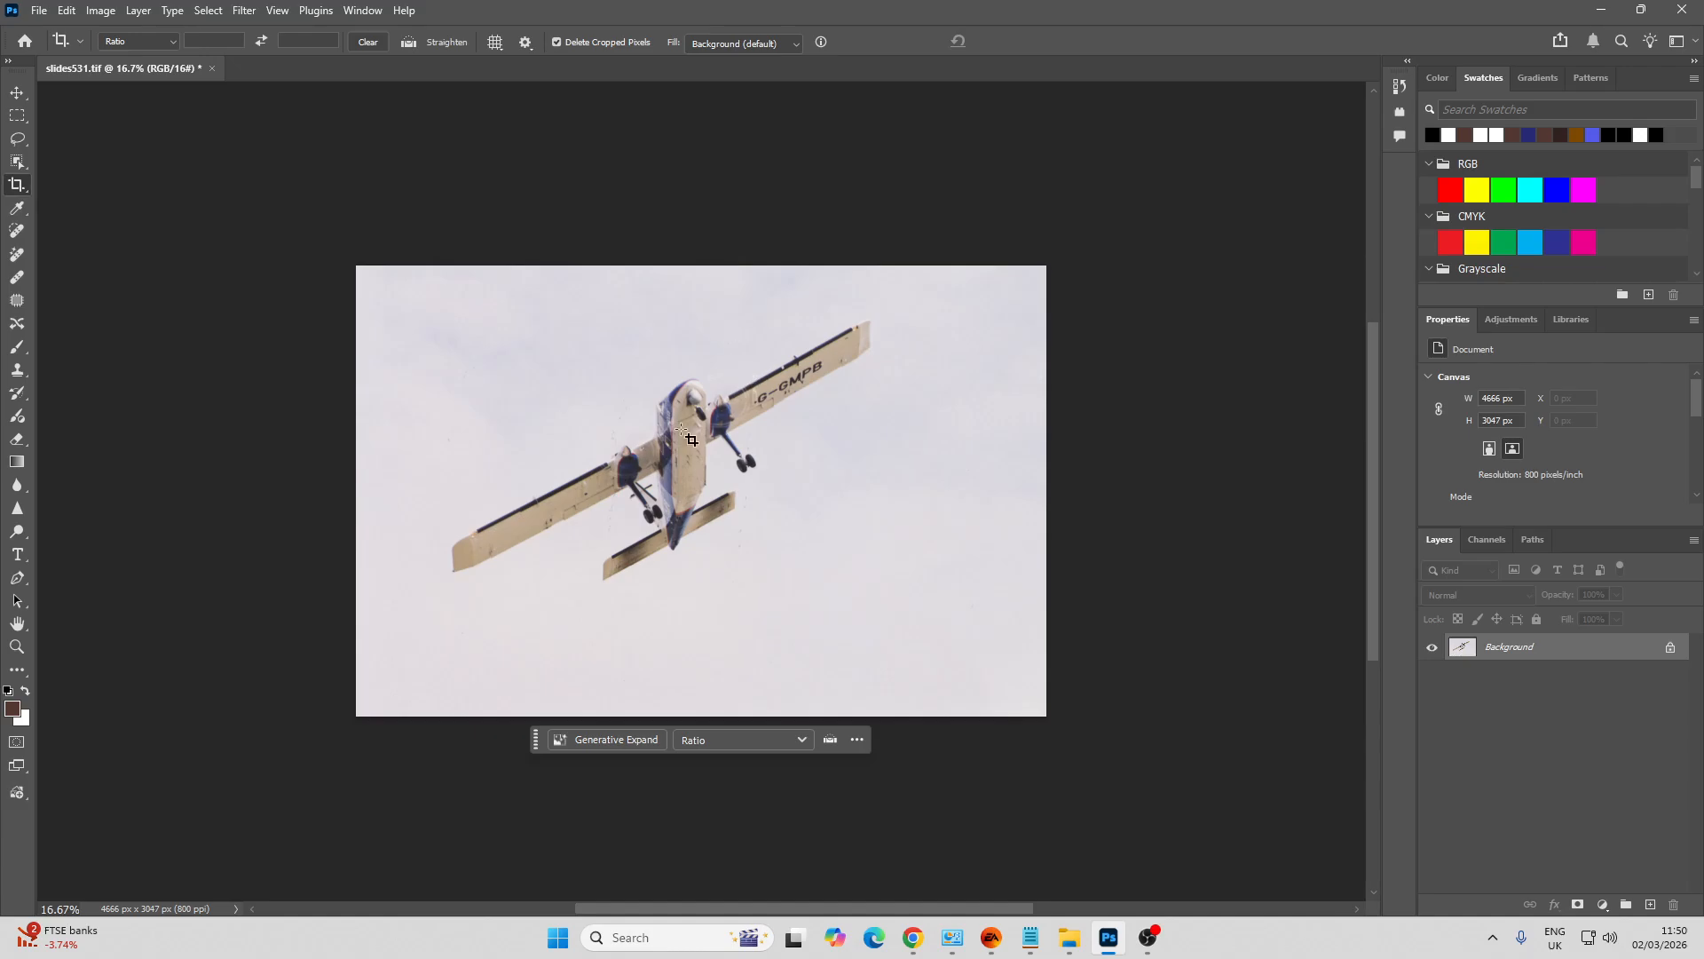
Heal the column of dust marks in the sky between the left wing and the tailplane with the Spot Healing Brush
key("z")
left_click_drag(628, 523, 776, 642)
key("j")
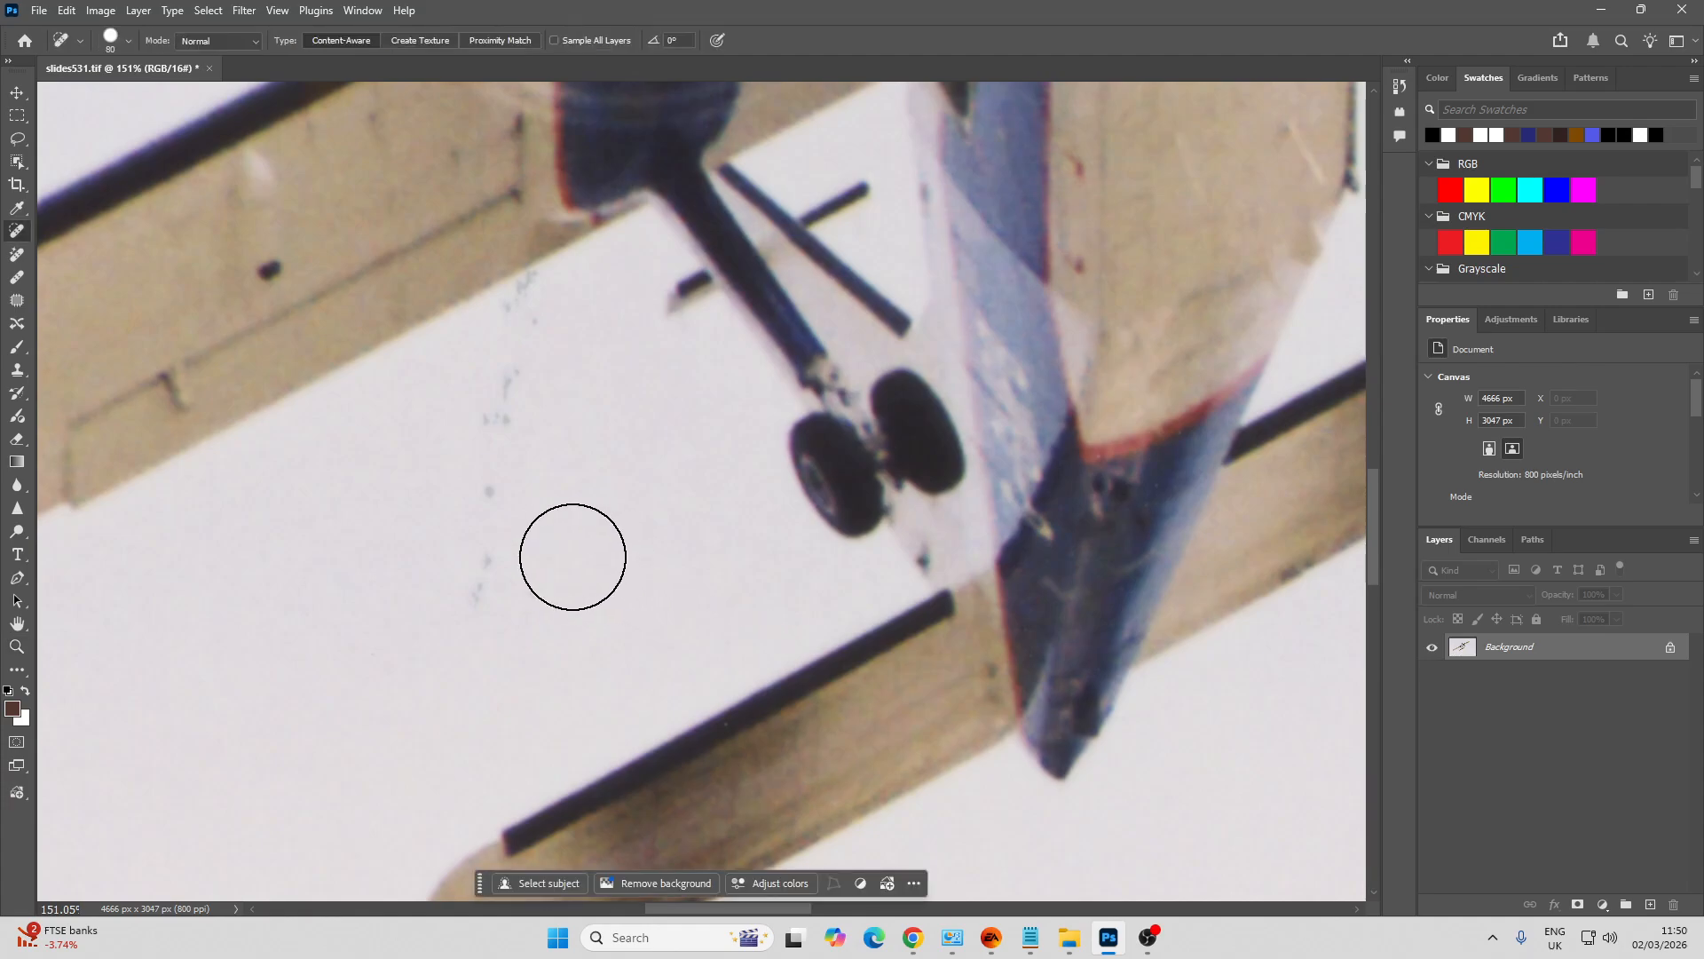
left_click(500, 516)
left_click(496, 567)
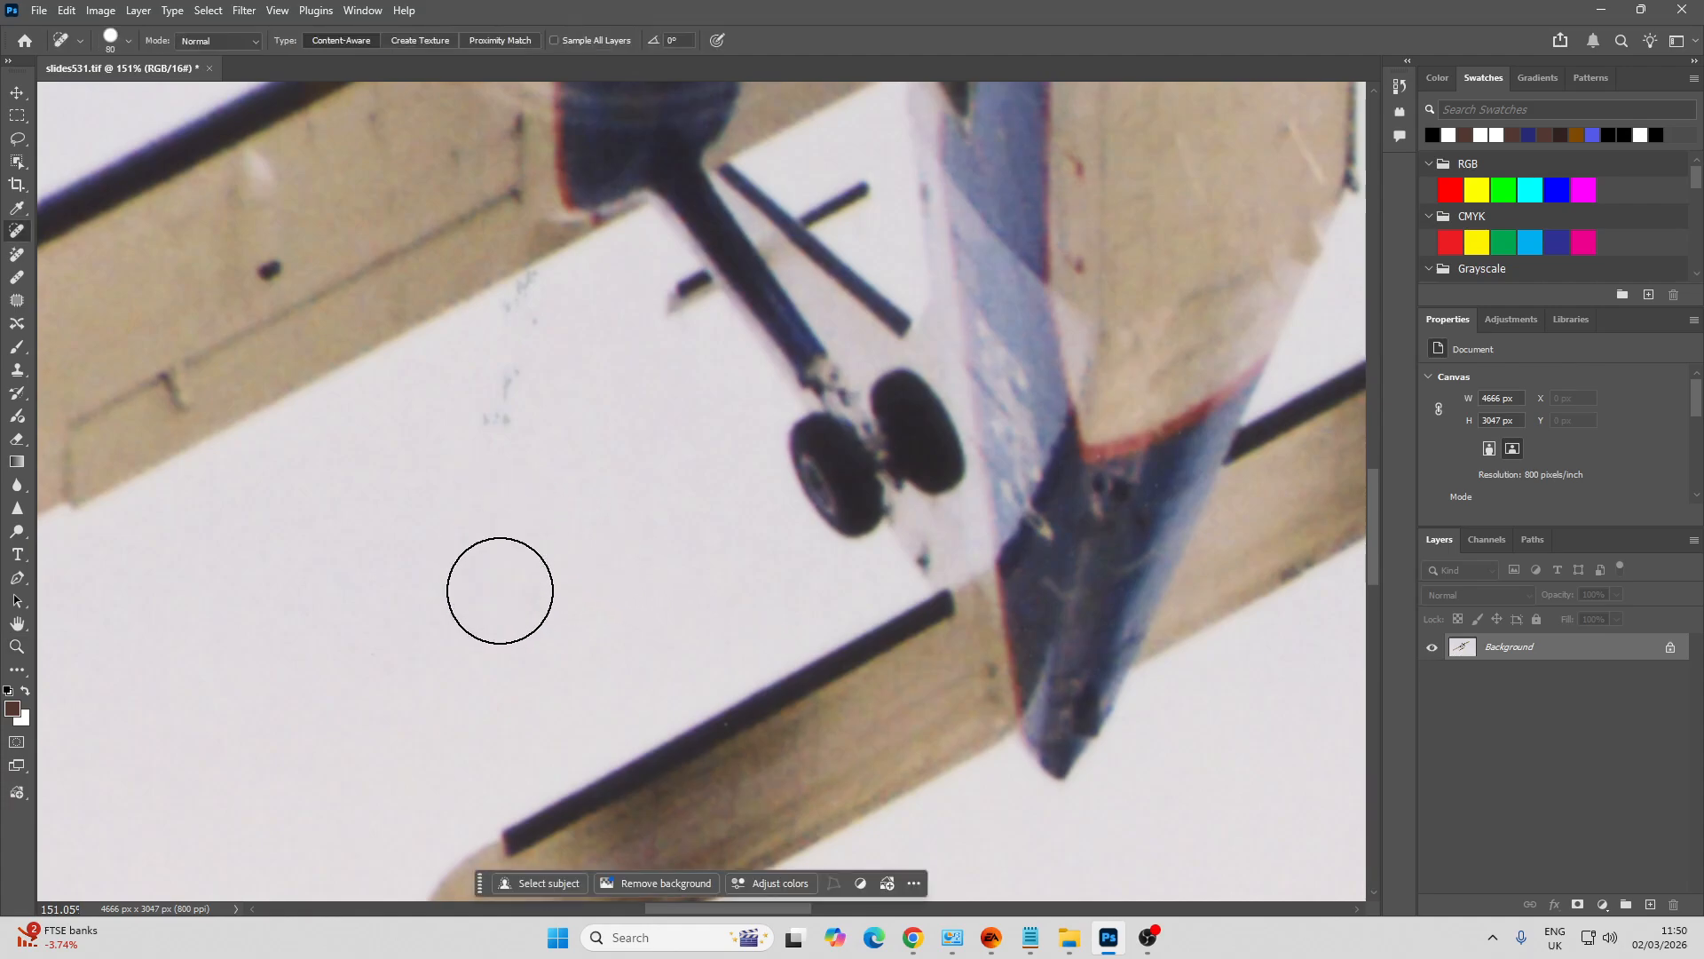
left_click(502, 590)
left_click(521, 431)
left_click(530, 373)
left_click(541, 328)
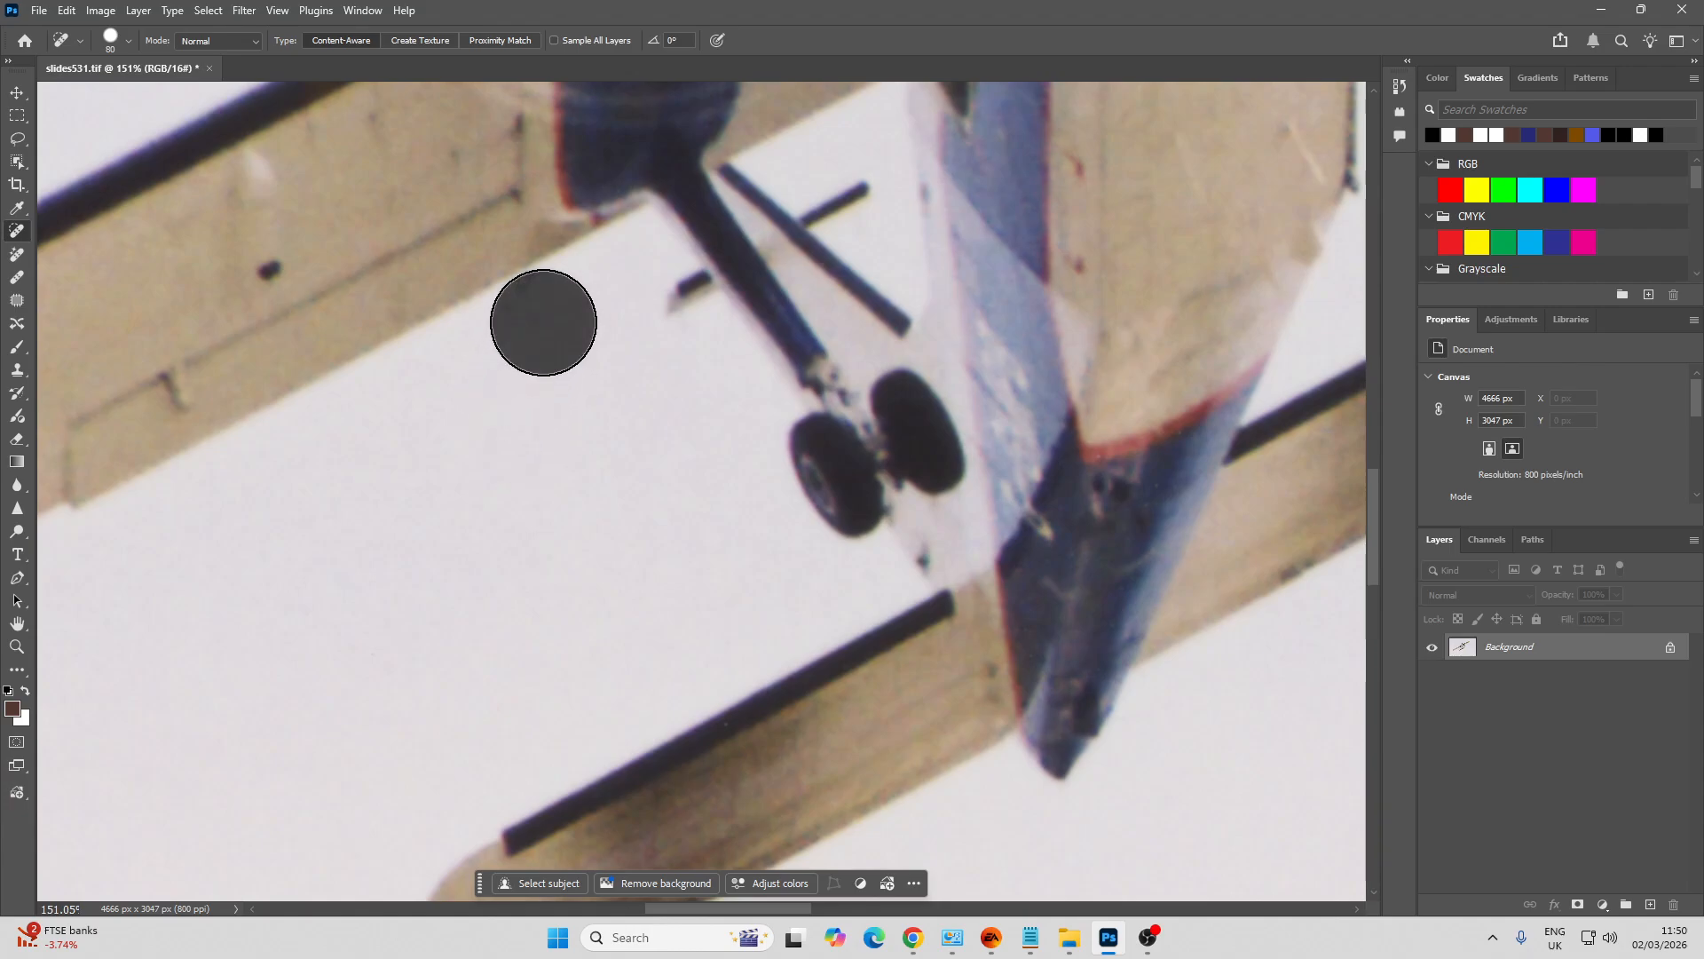
Heal the trail of dust marks in the sky above the left engine
key("h")
left_click_drag(605, 470, 625, 600)
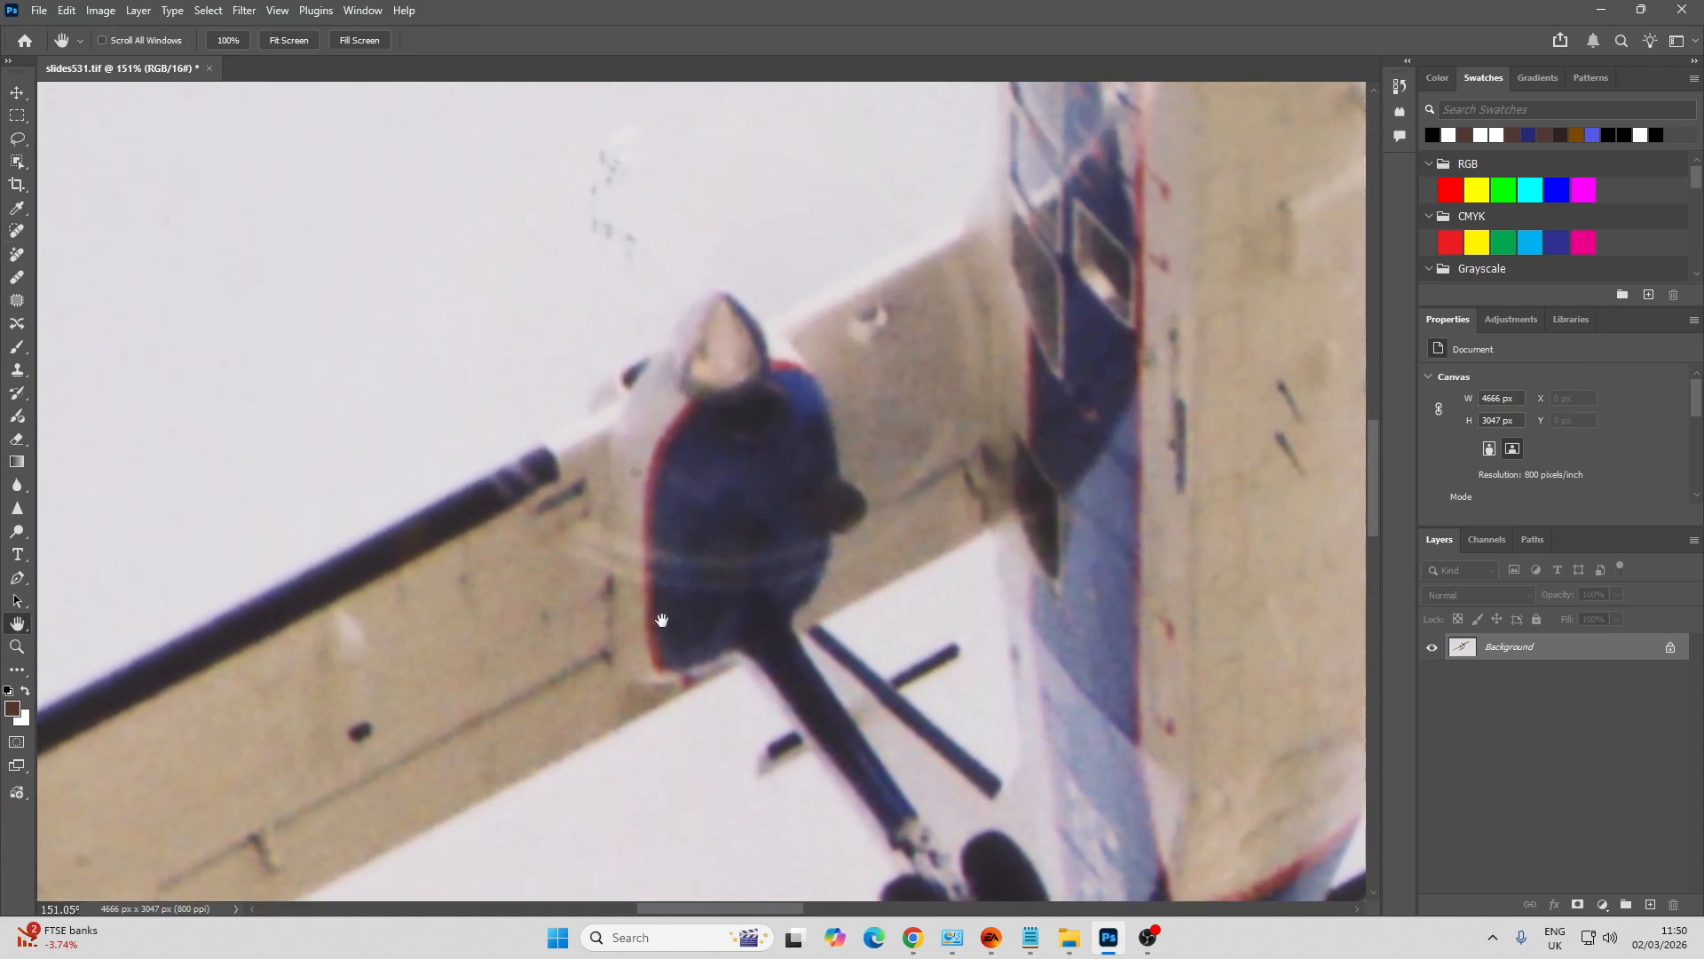
key("j")
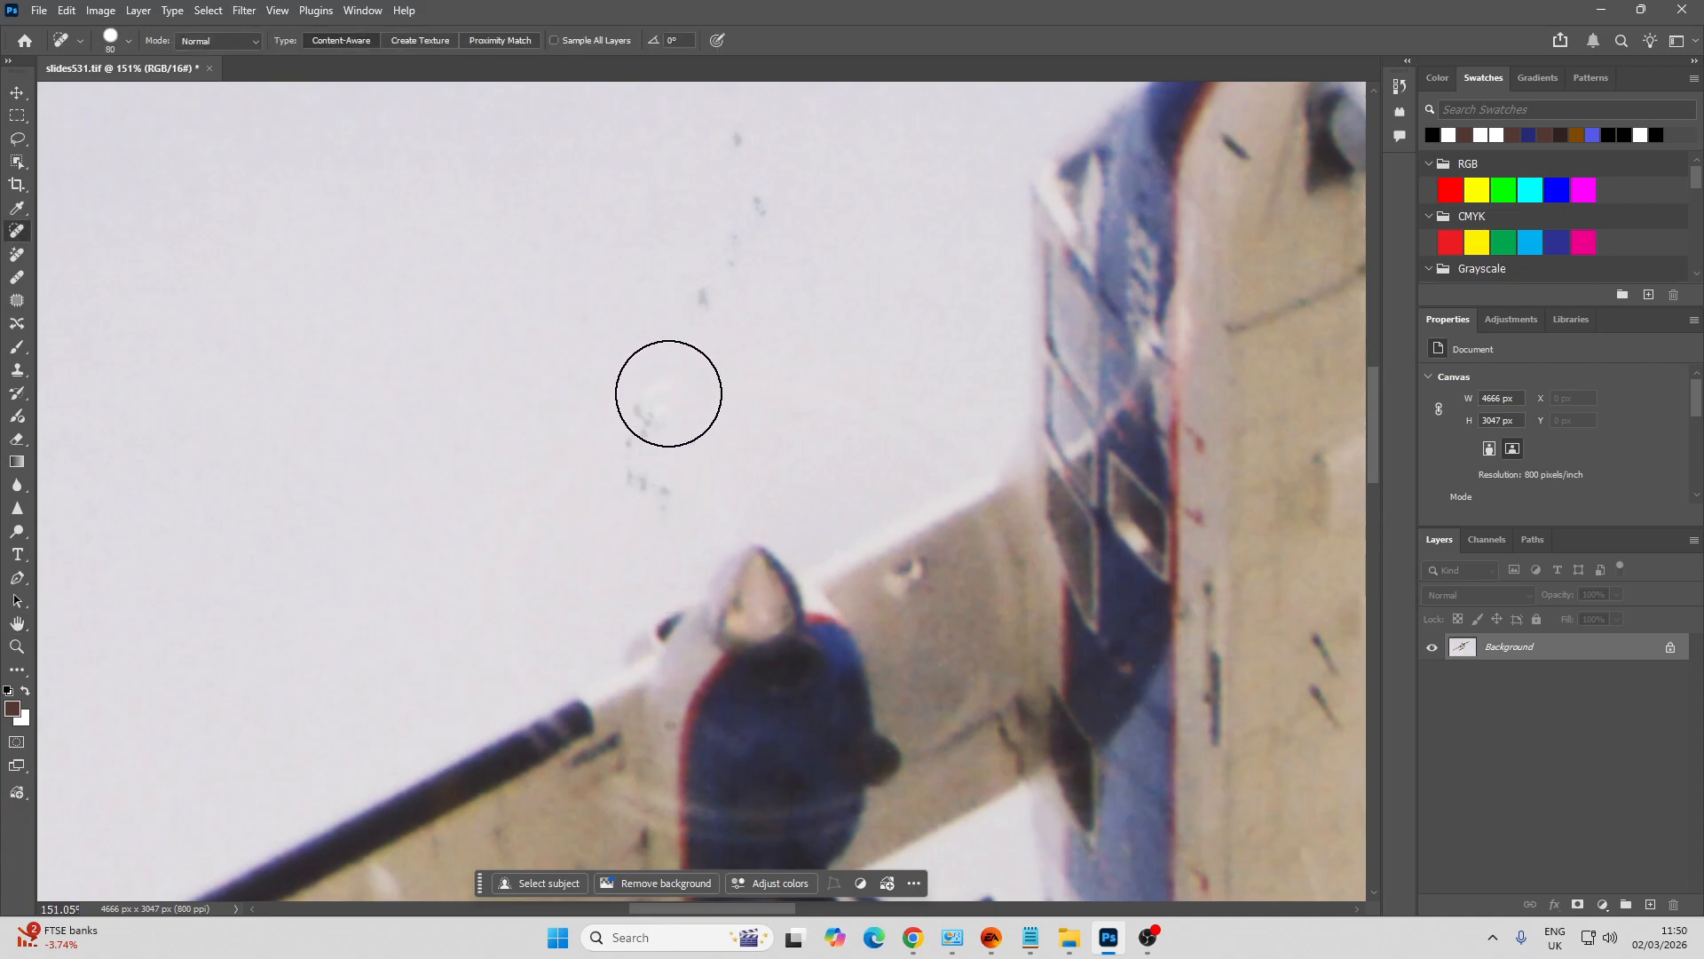
left_click(704, 277)
left_click_drag(734, 152, 707, 205)
left_click(640, 405)
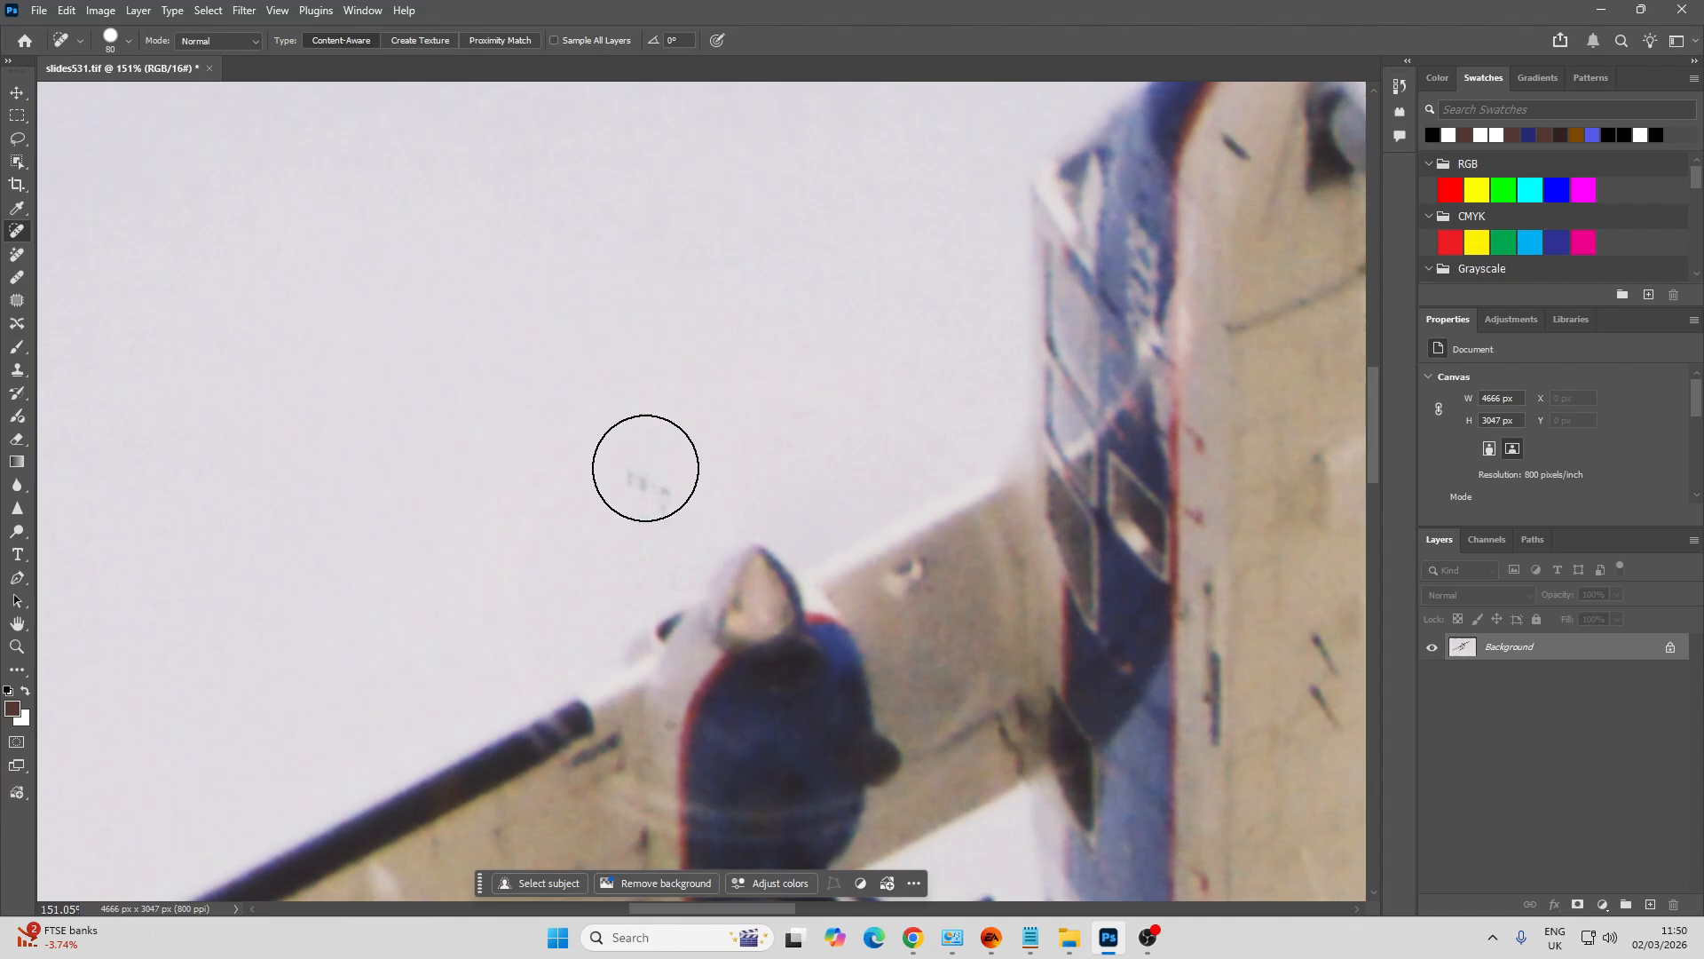
left_click(647, 472)
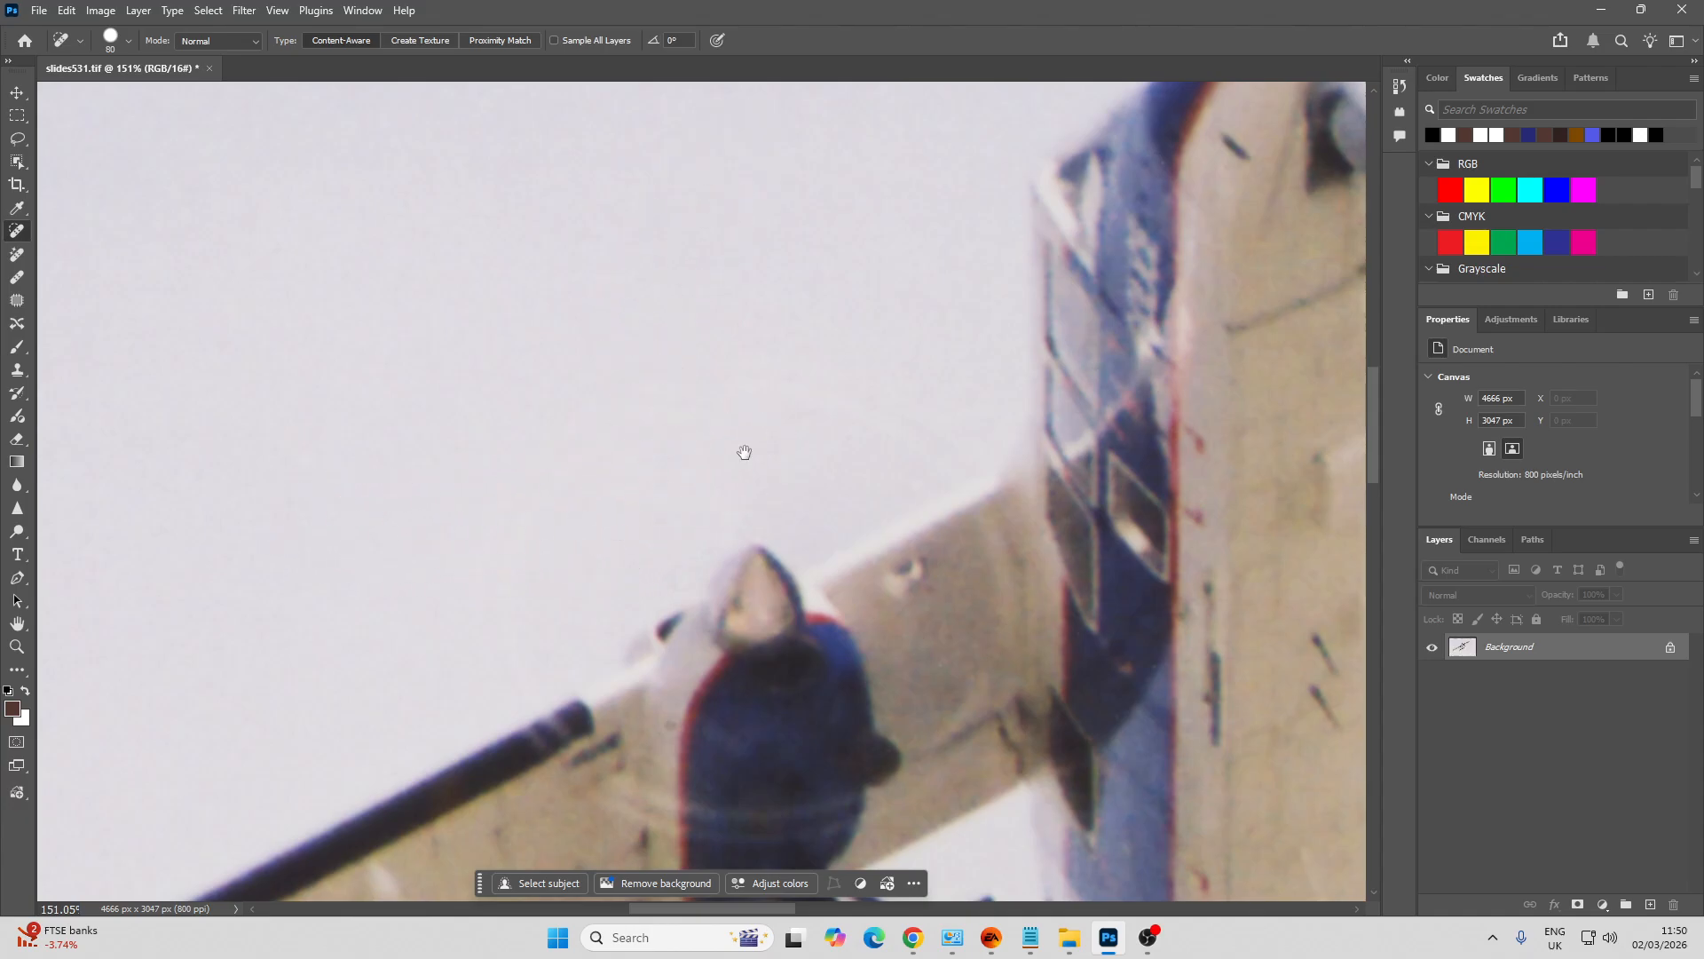
Heal the small dust spots in the sky to the left of the aircraft's nose
key("h")
left_click_drag(780, 376, 456, 636)
key("j")
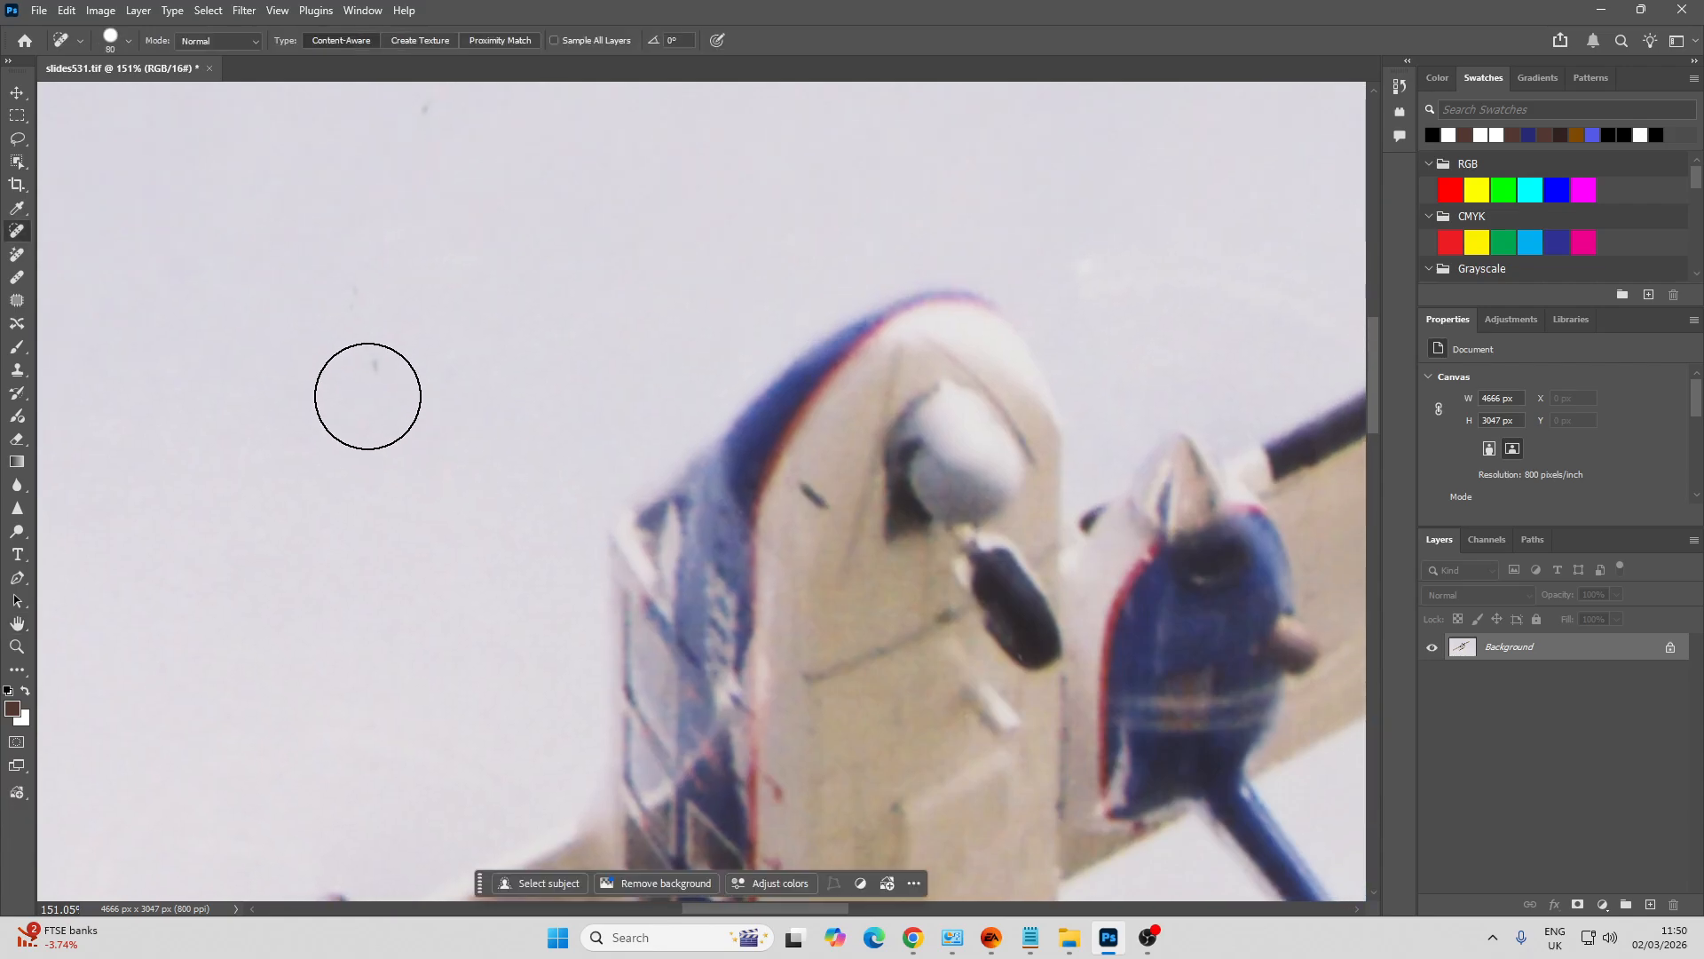
left_click_drag(367, 378, 343, 289)
left_click(430, 137)
Heal the dust spot in the sky above the wing marked G-GMPB
key("h")
left_click_drag(489, 292, 494, 727)
left_click_drag(617, 576, 120, 603)
mouse_move(654, 505)
left_mouse_down()
mouse_move(680, 617)
mouse_move(722, 669)
mouse_move(597, 411)
mouse_move(506, 350)
left_mouse_up()
key("j")
left_click(718, 491)
Try to heal the dust marks in the sky between the G-GMPB wing and the main wheels below it with the Spot Healing Brush
key("h")
left_click_drag(787, 711, 741, 481)
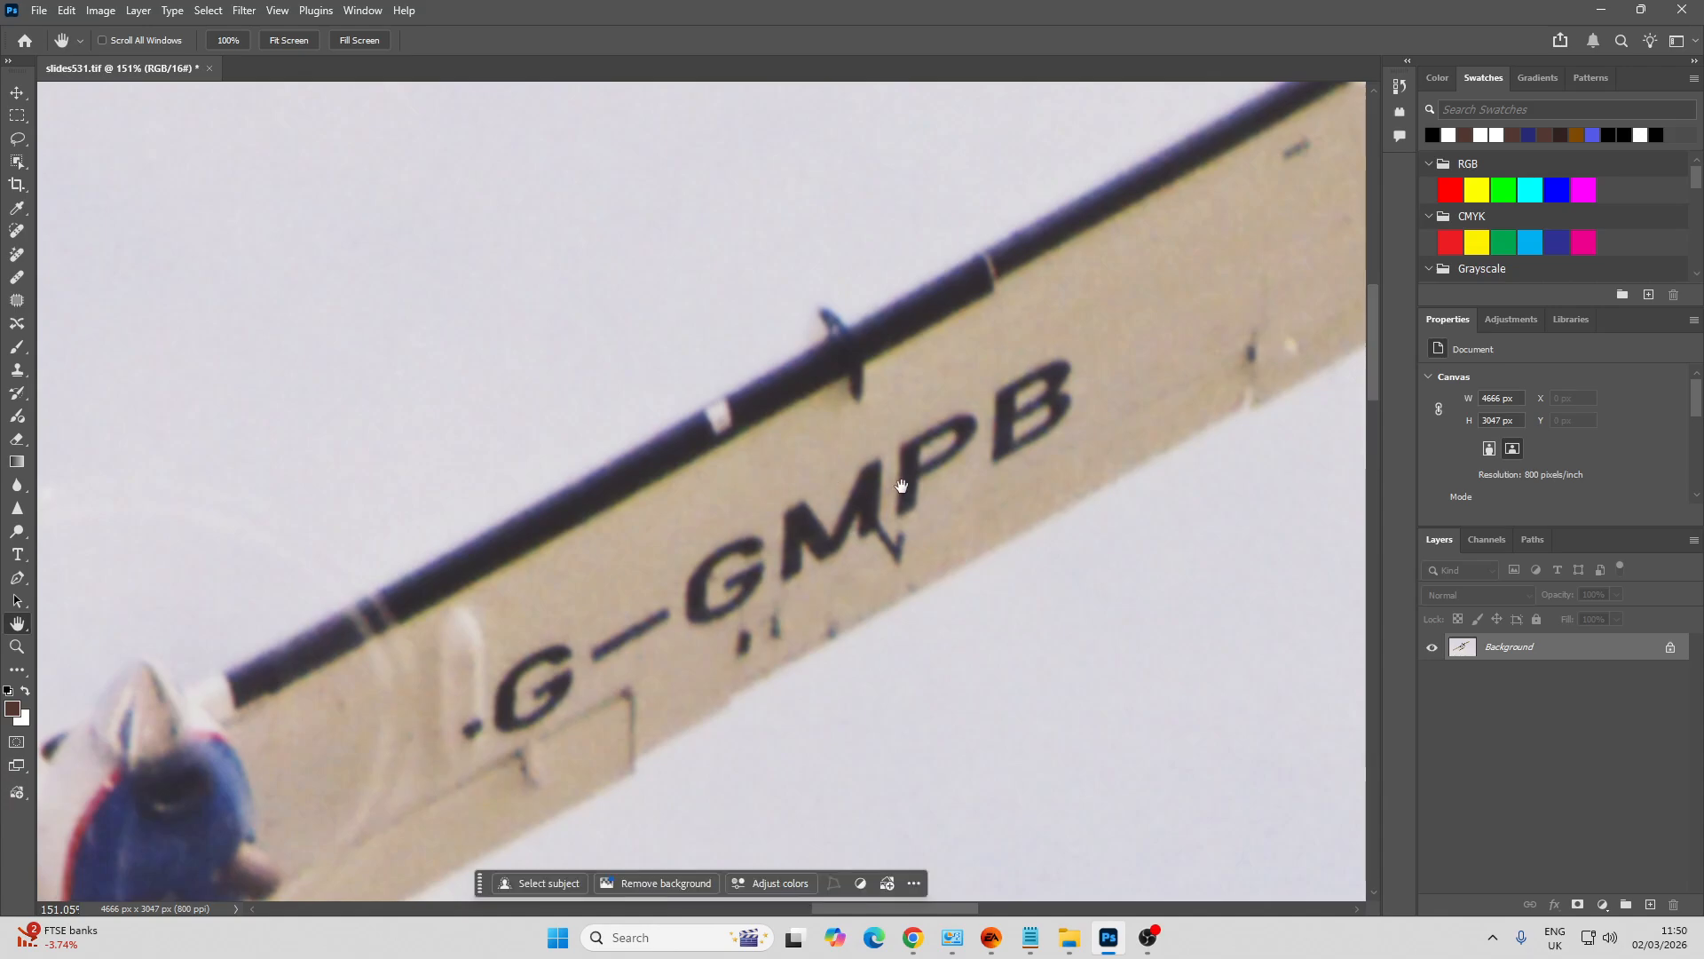
left_click_drag(903, 489, 576, 321)
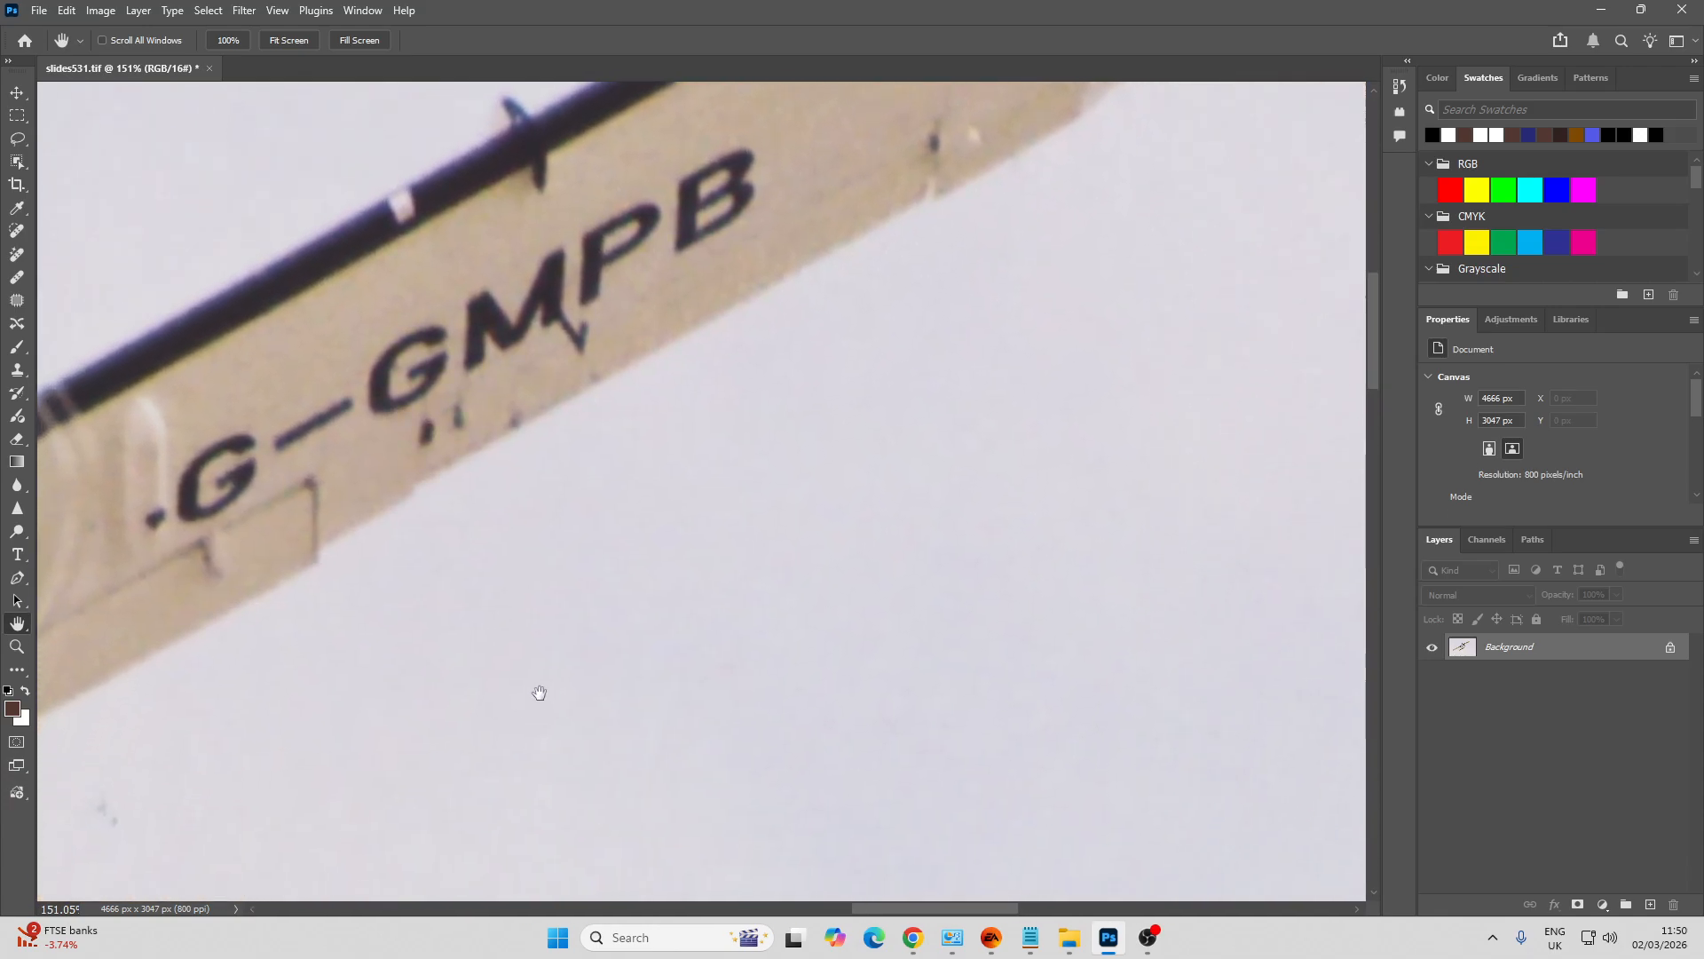
left_click_drag(66, 843, 950, 551)
left_click_drag(691, 610, 680, 523)
key("j")
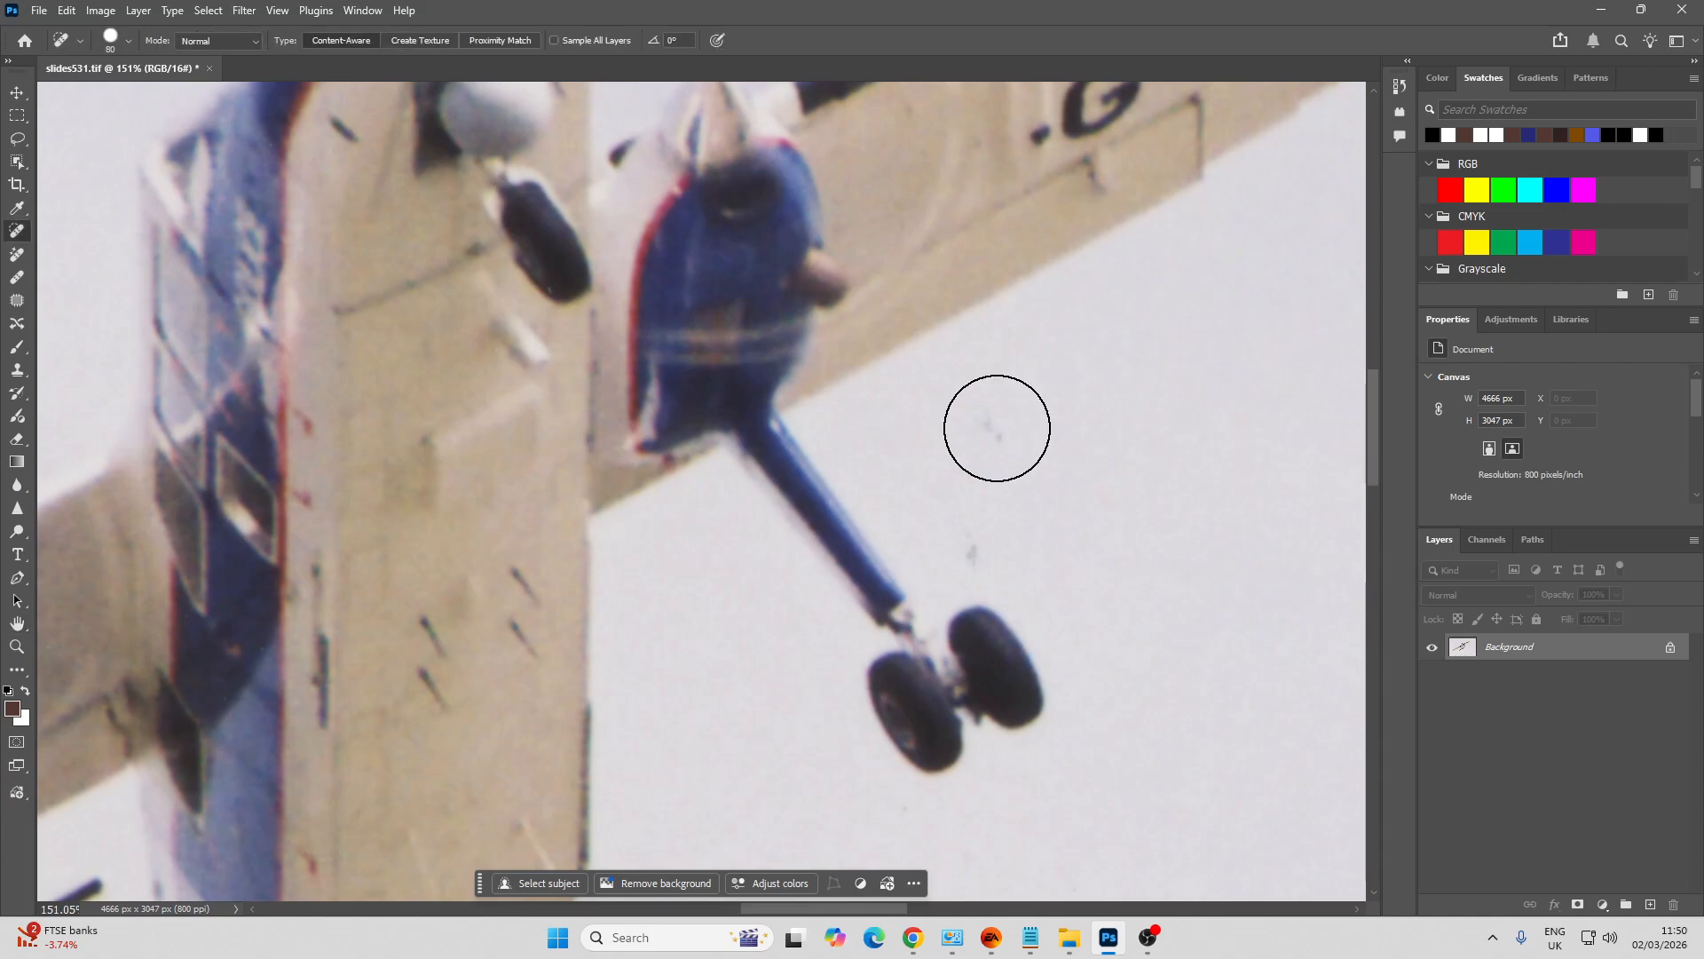
left_click(974, 555)
left_click(1090, 578)
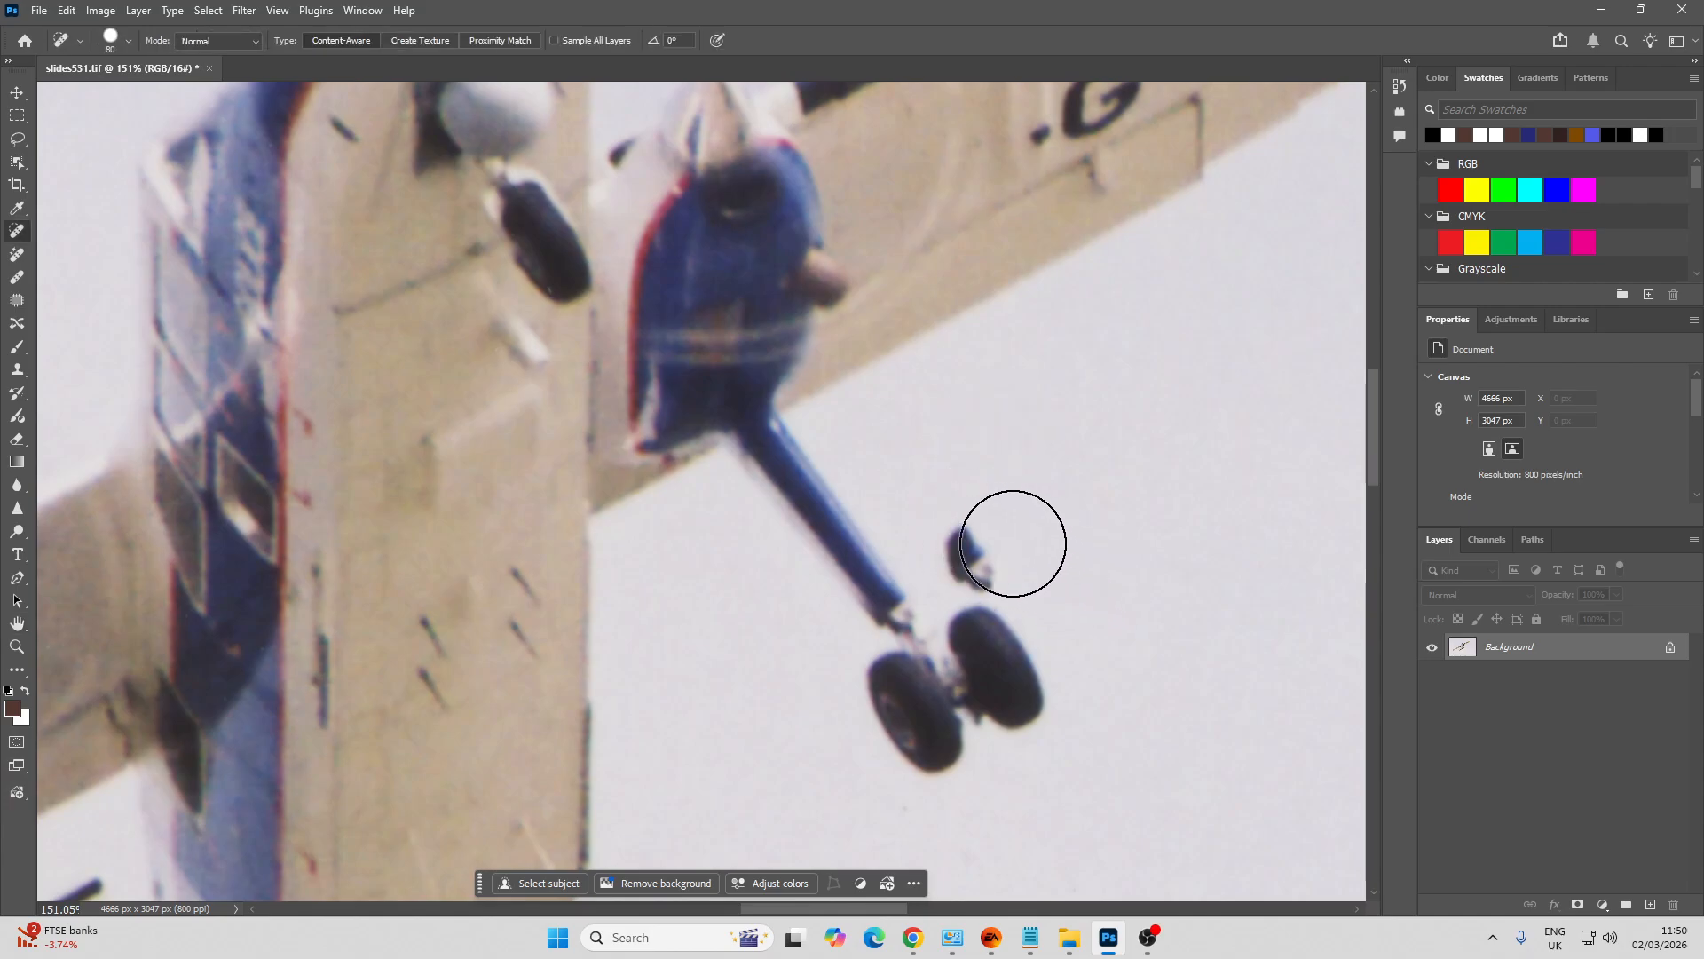
left_click(980, 538)
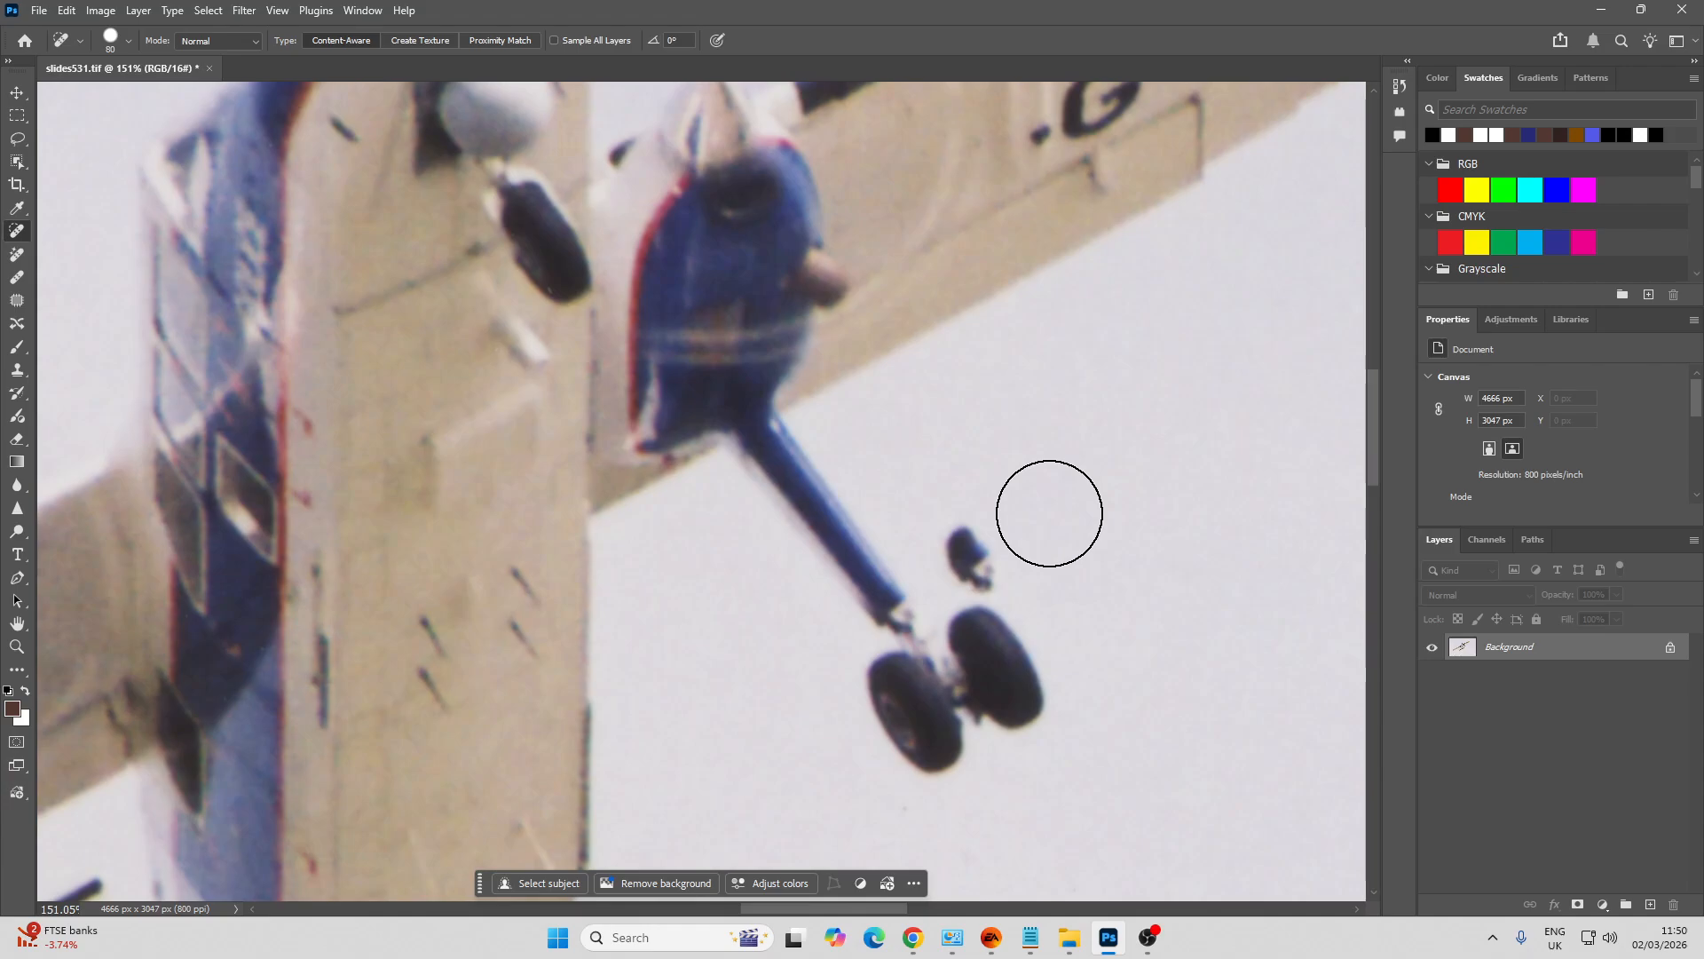
Cover the stray wheel fragment above the right main wheels with clean sky using a smaller Clone Stamp brush
key("s")
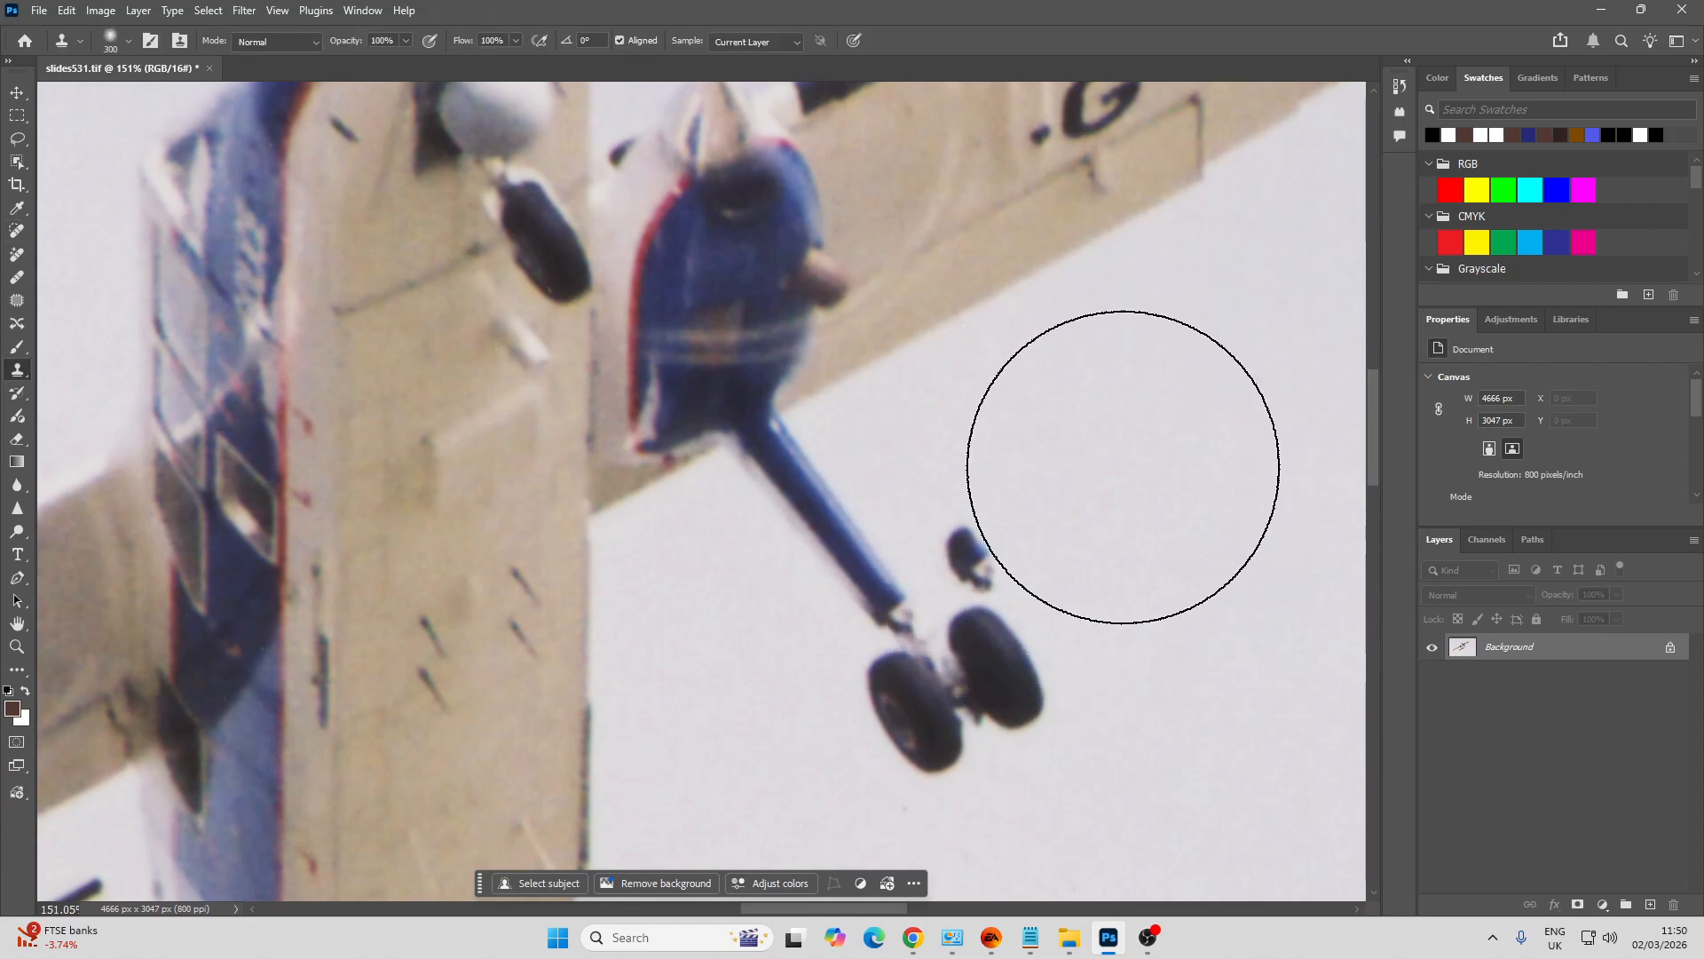
key("bracketleft")
key("bracketleft")
key("bracketleft")
key("bracketleft")
key("bracketleft")
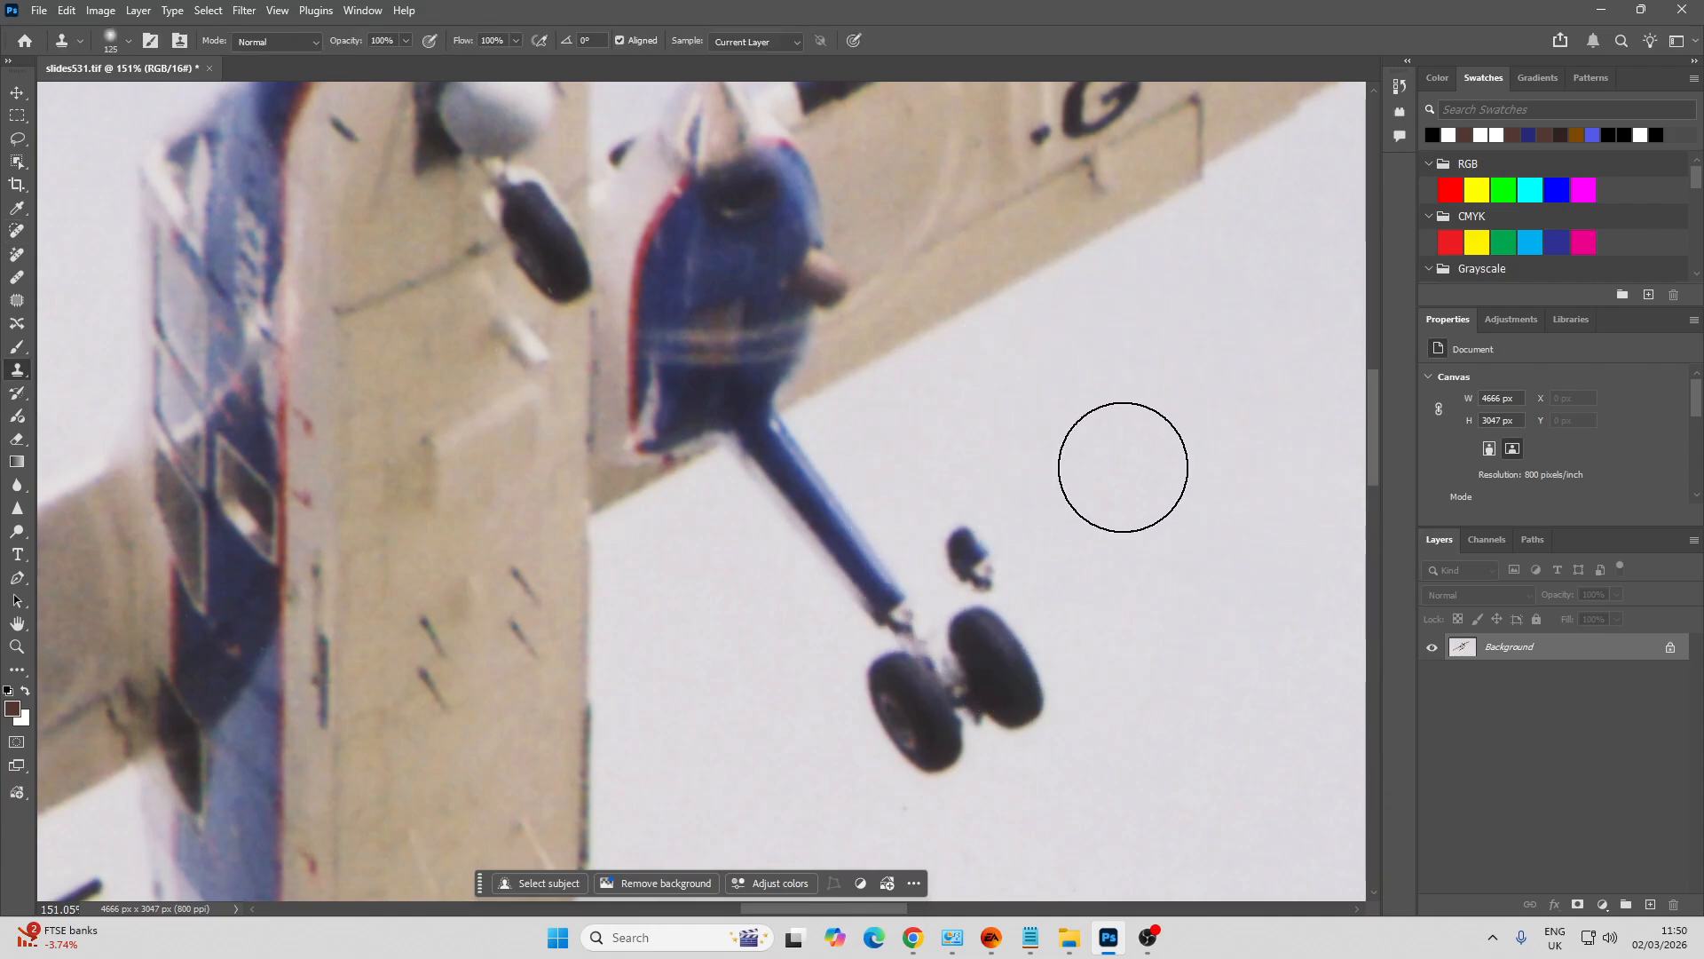
left_click(1156, 414, "alt")
left_click_drag(1019, 512, 985, 534)
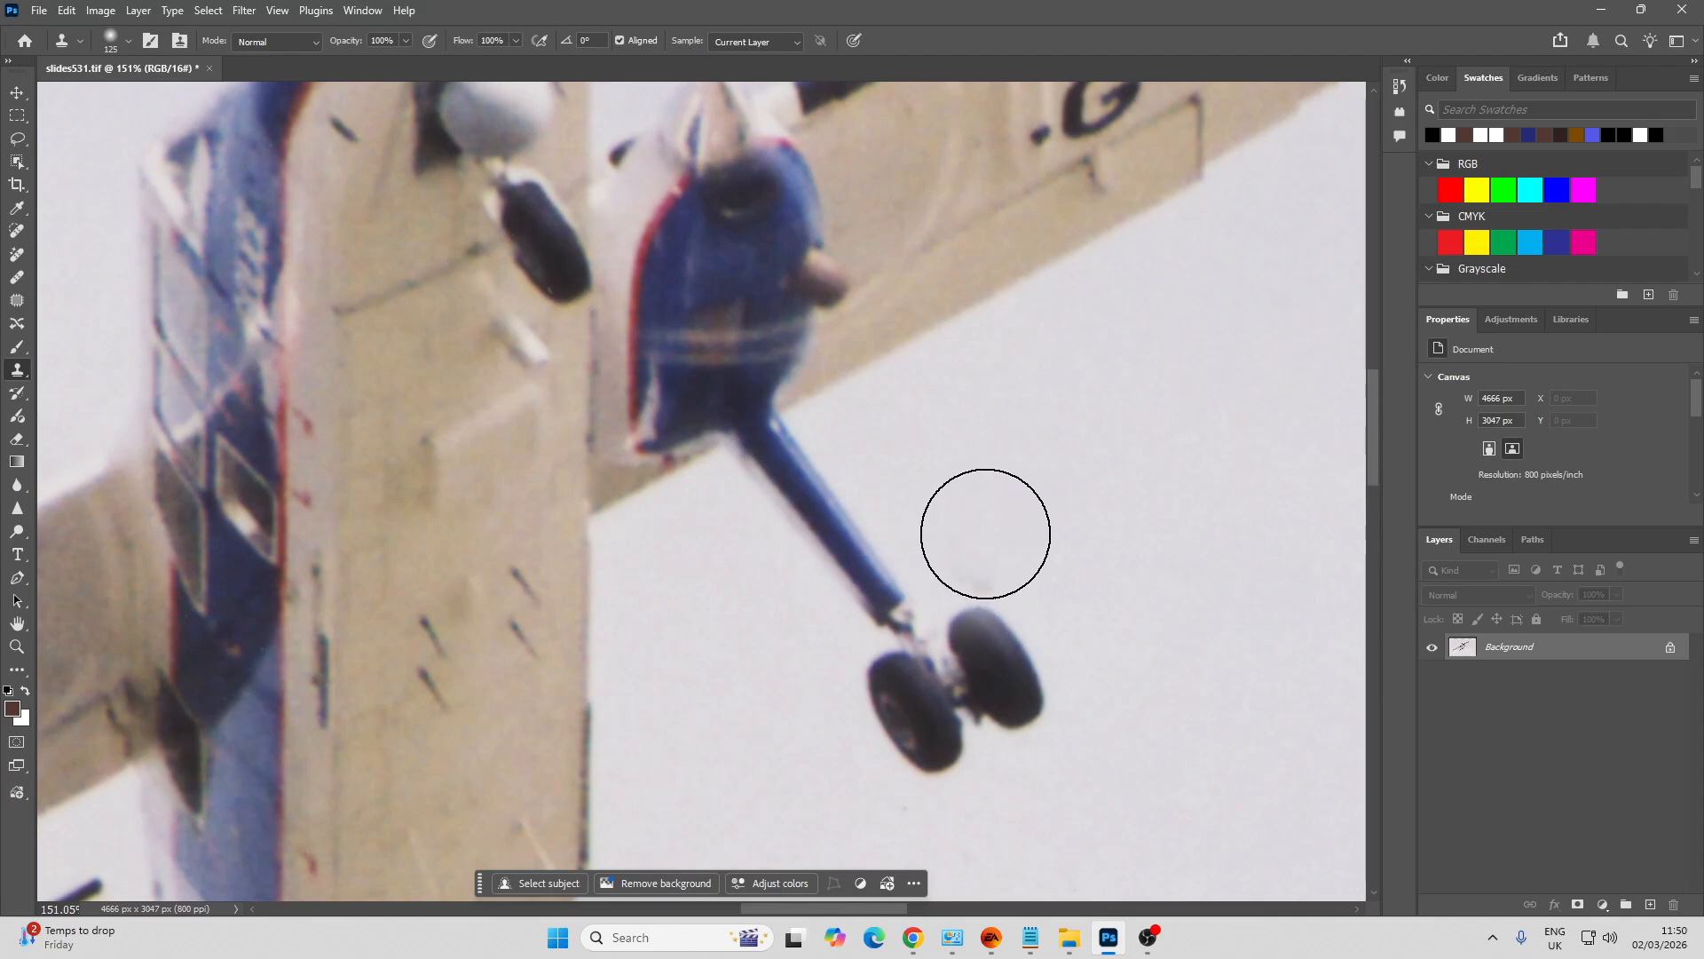
key("bracketleft")
key("bracketleft")
key("bracketleft")
key("bracketleft")
key("bracketleft")
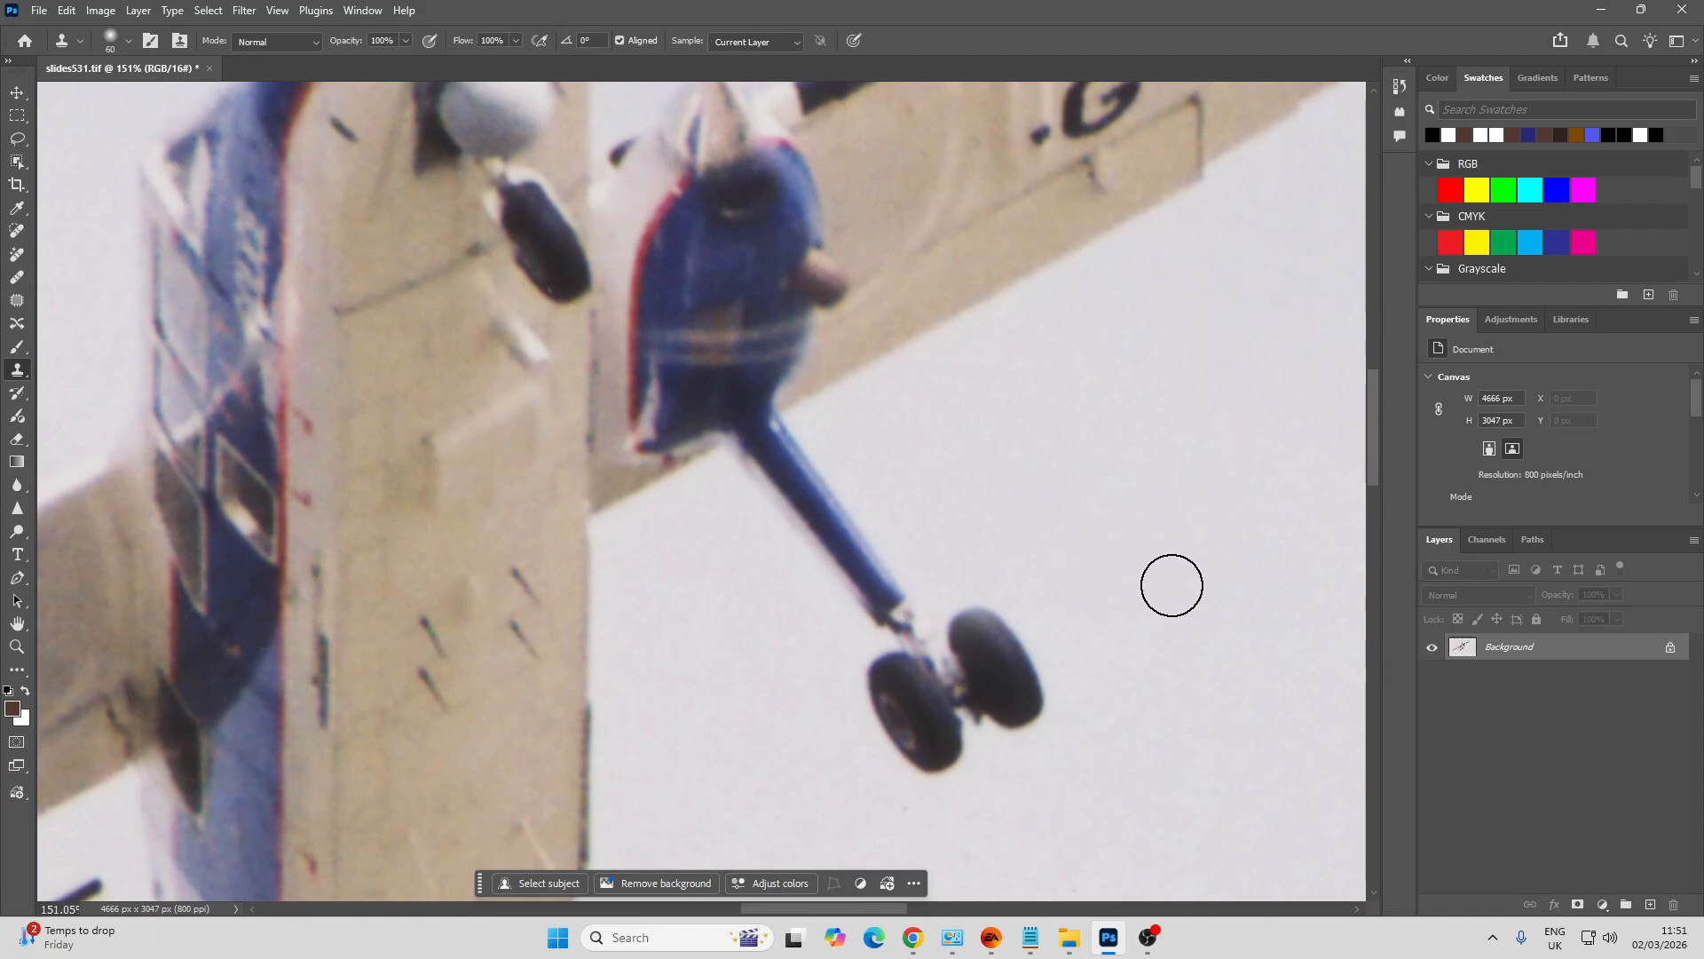
Heal the column of dust marks in the sky to the right of the tailplane with the Spot Healing Brush
key("z")
left_click_drag(1080, 541, 984, 540)
left_click_drag(1058, 741, 1110, 835)
key("j")
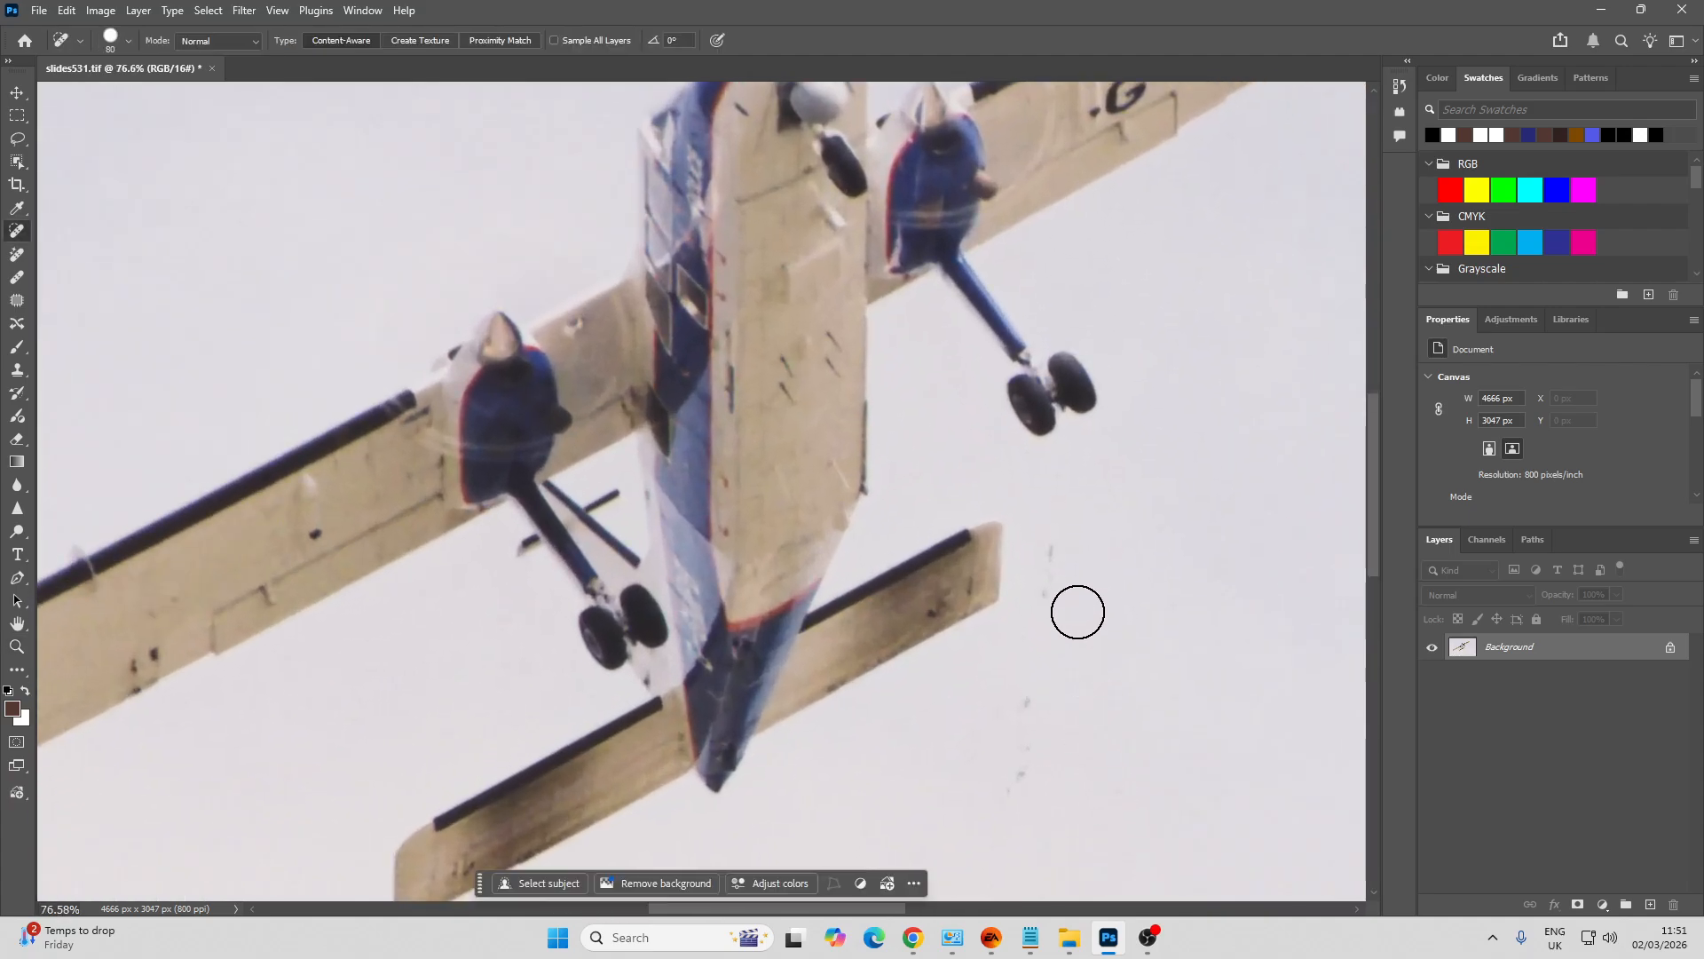
left_click(1055, 561)
left_click(1028, 702)
left_click(1017, 750)
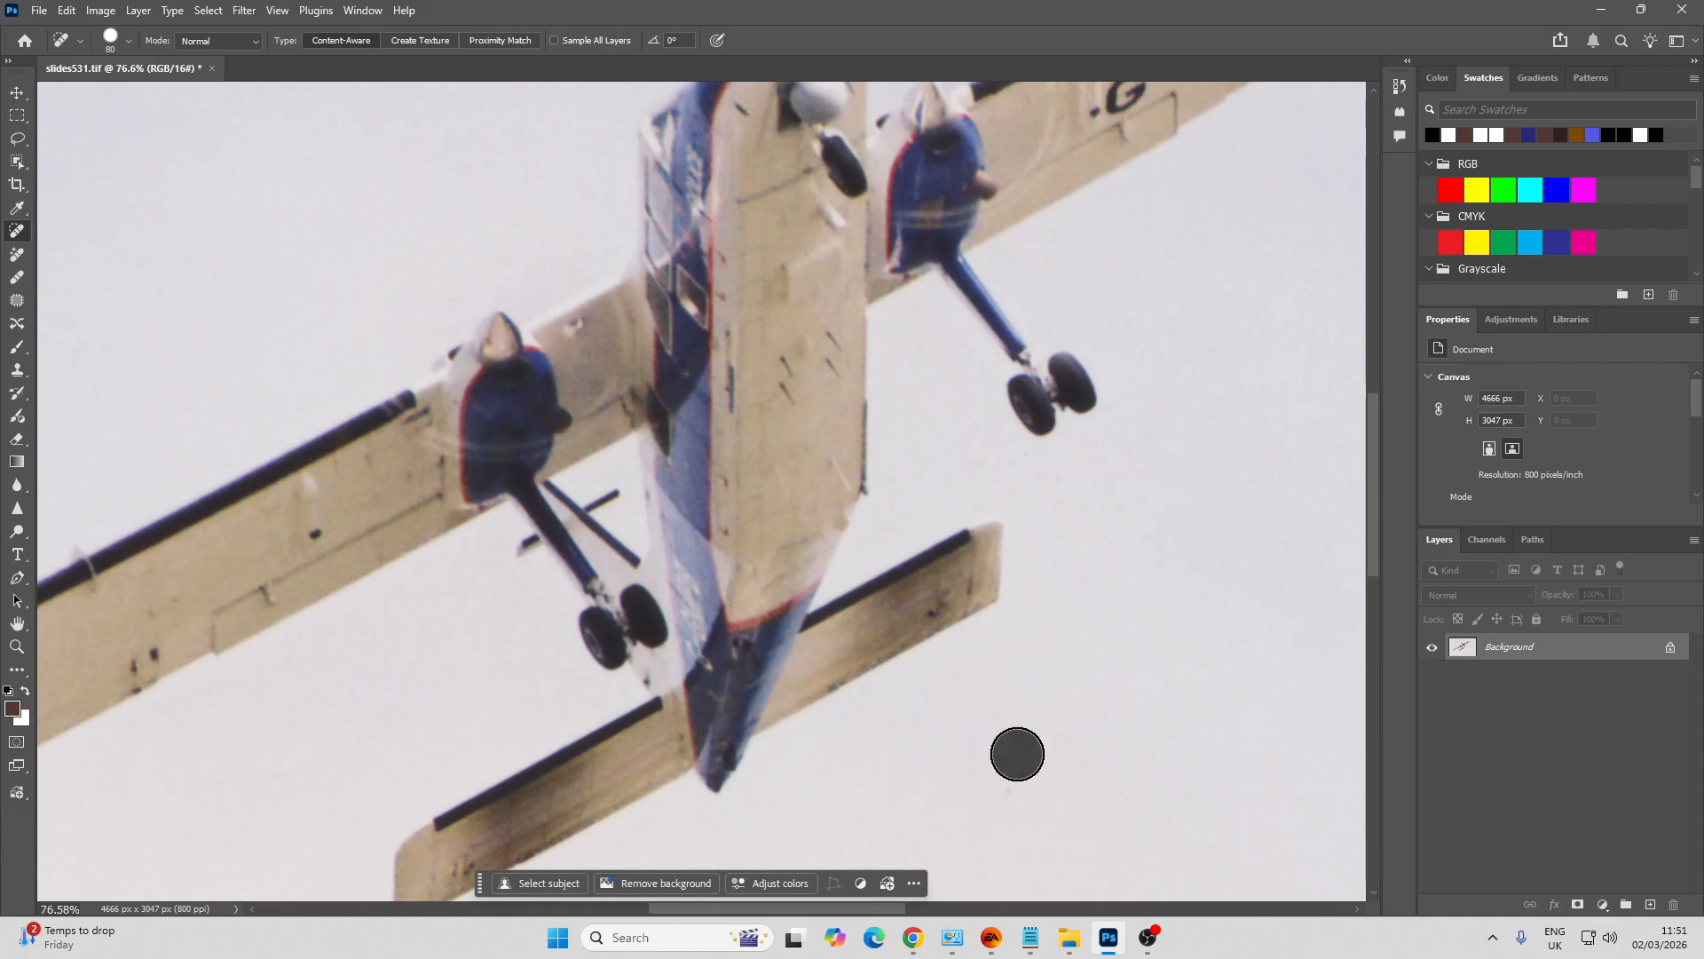
left_click(1018, 781)
Heal the pair of dust marks in the open sky below the tailplane
key("h")
left_click_drag(1065, 766, 712, 328)
left_click_drag(860, 839, 946, 630)
key("j")
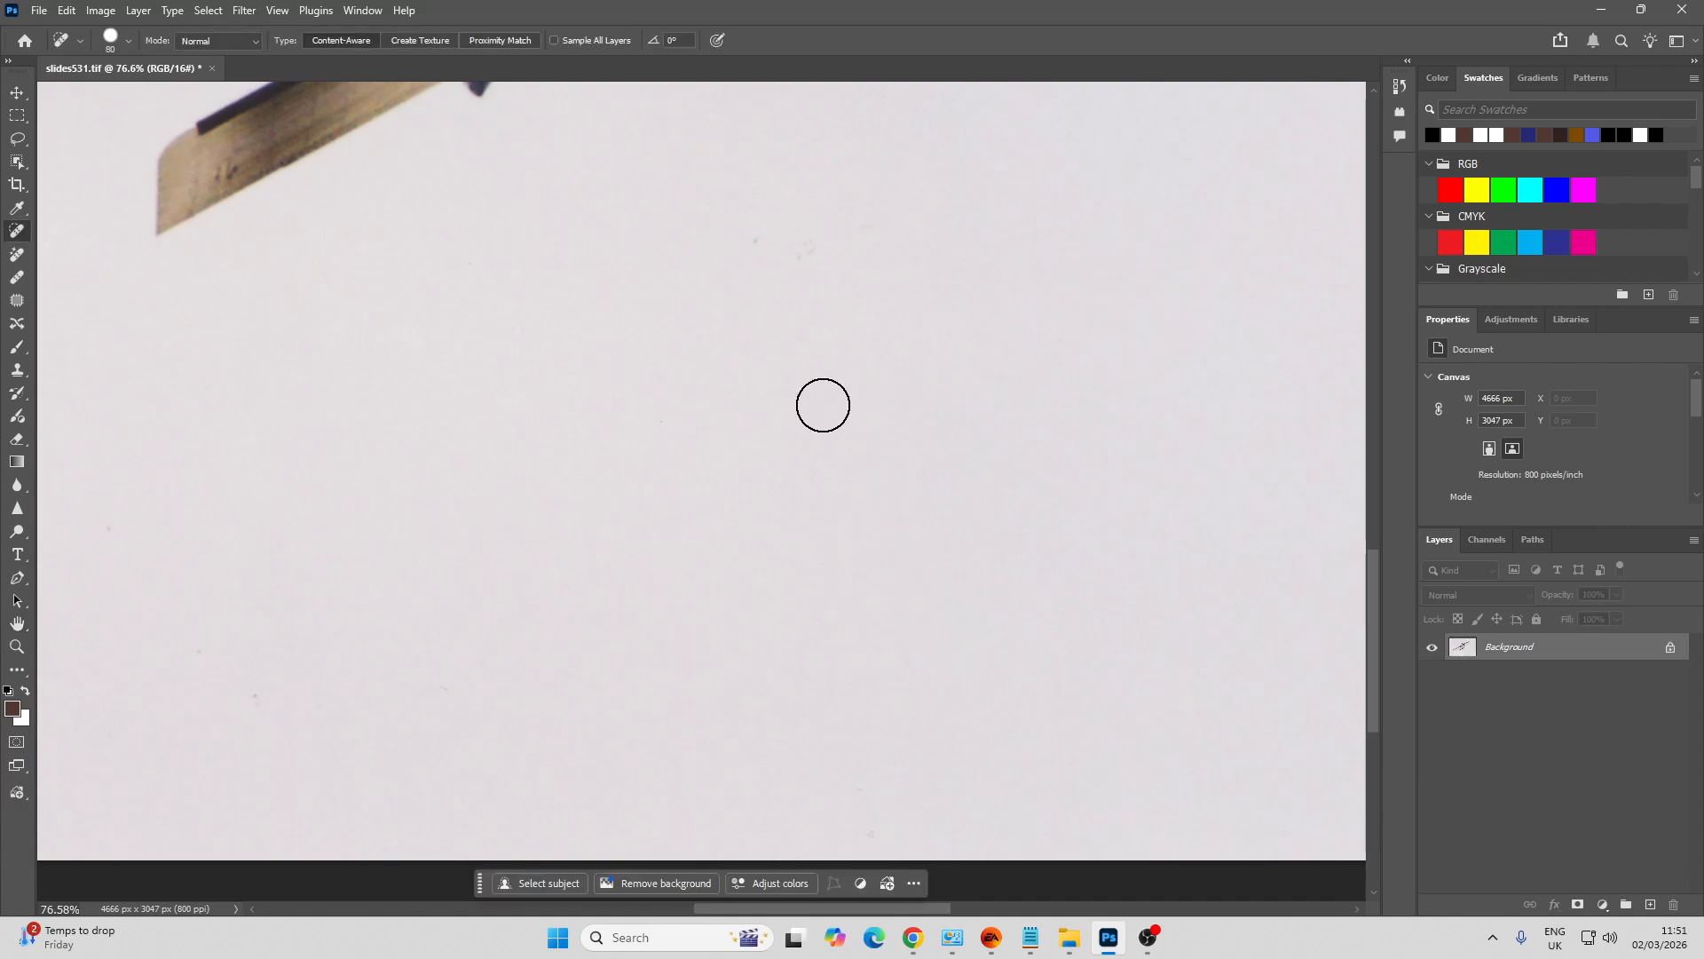
left_click(772, 244)
Heal two small dust spots in the open sky in the lower right of the photo
key("h")
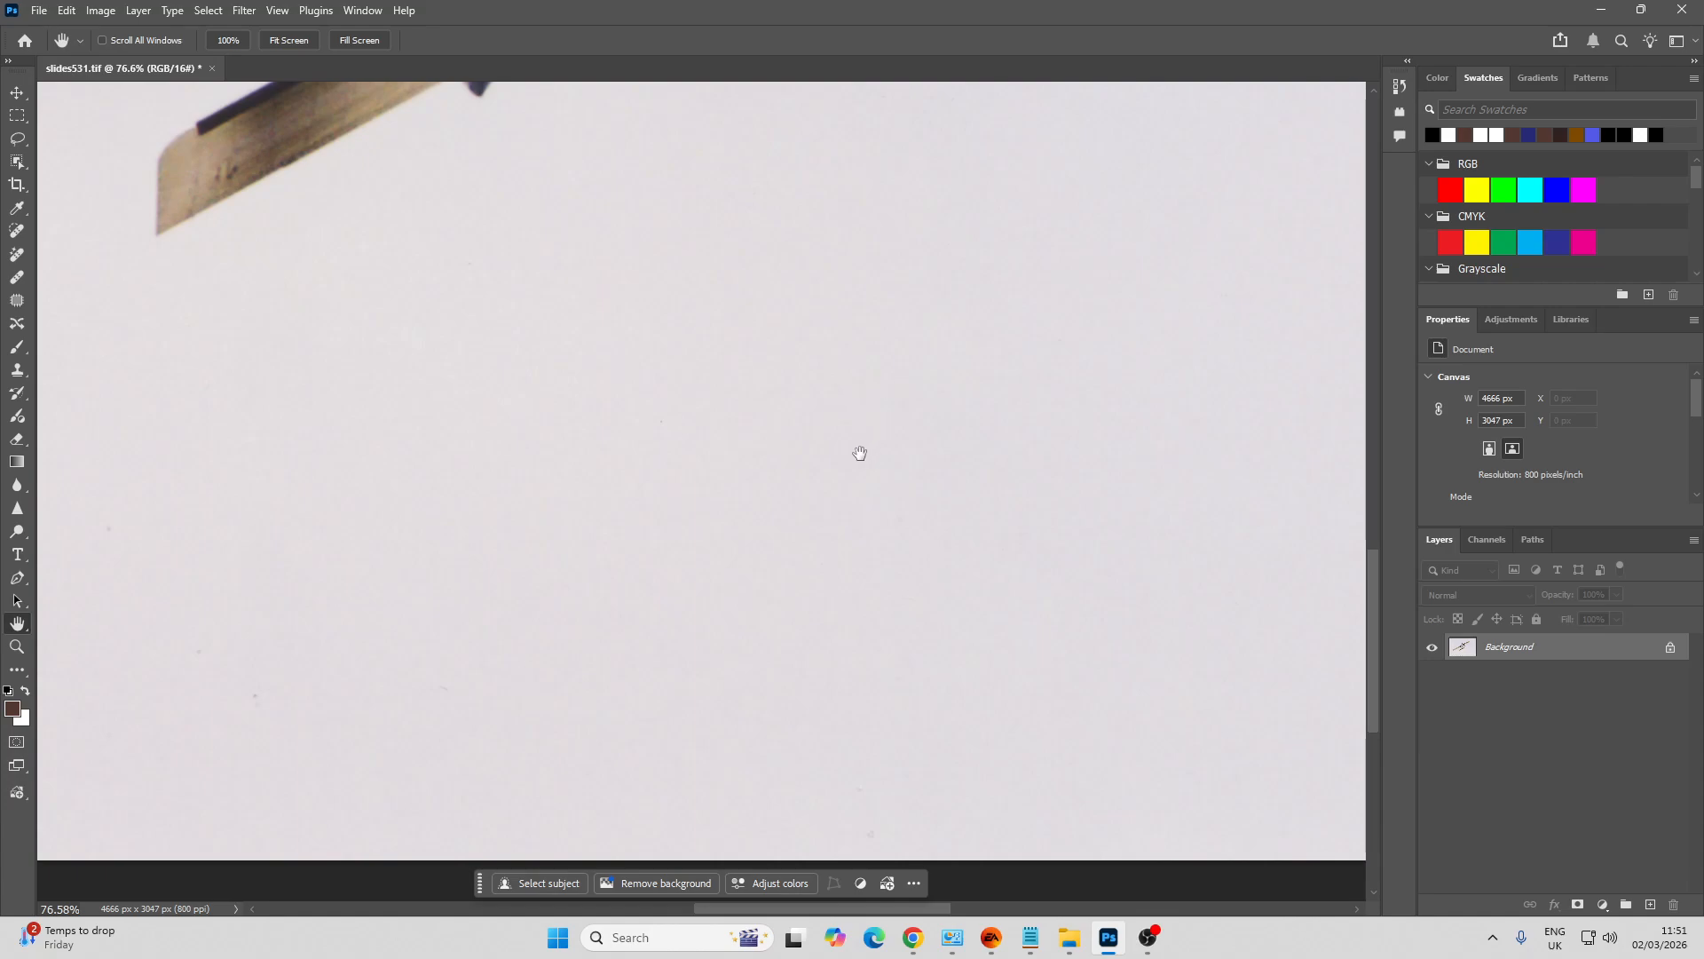
key("z")
left_click_drag(852, 472, 768, 529)
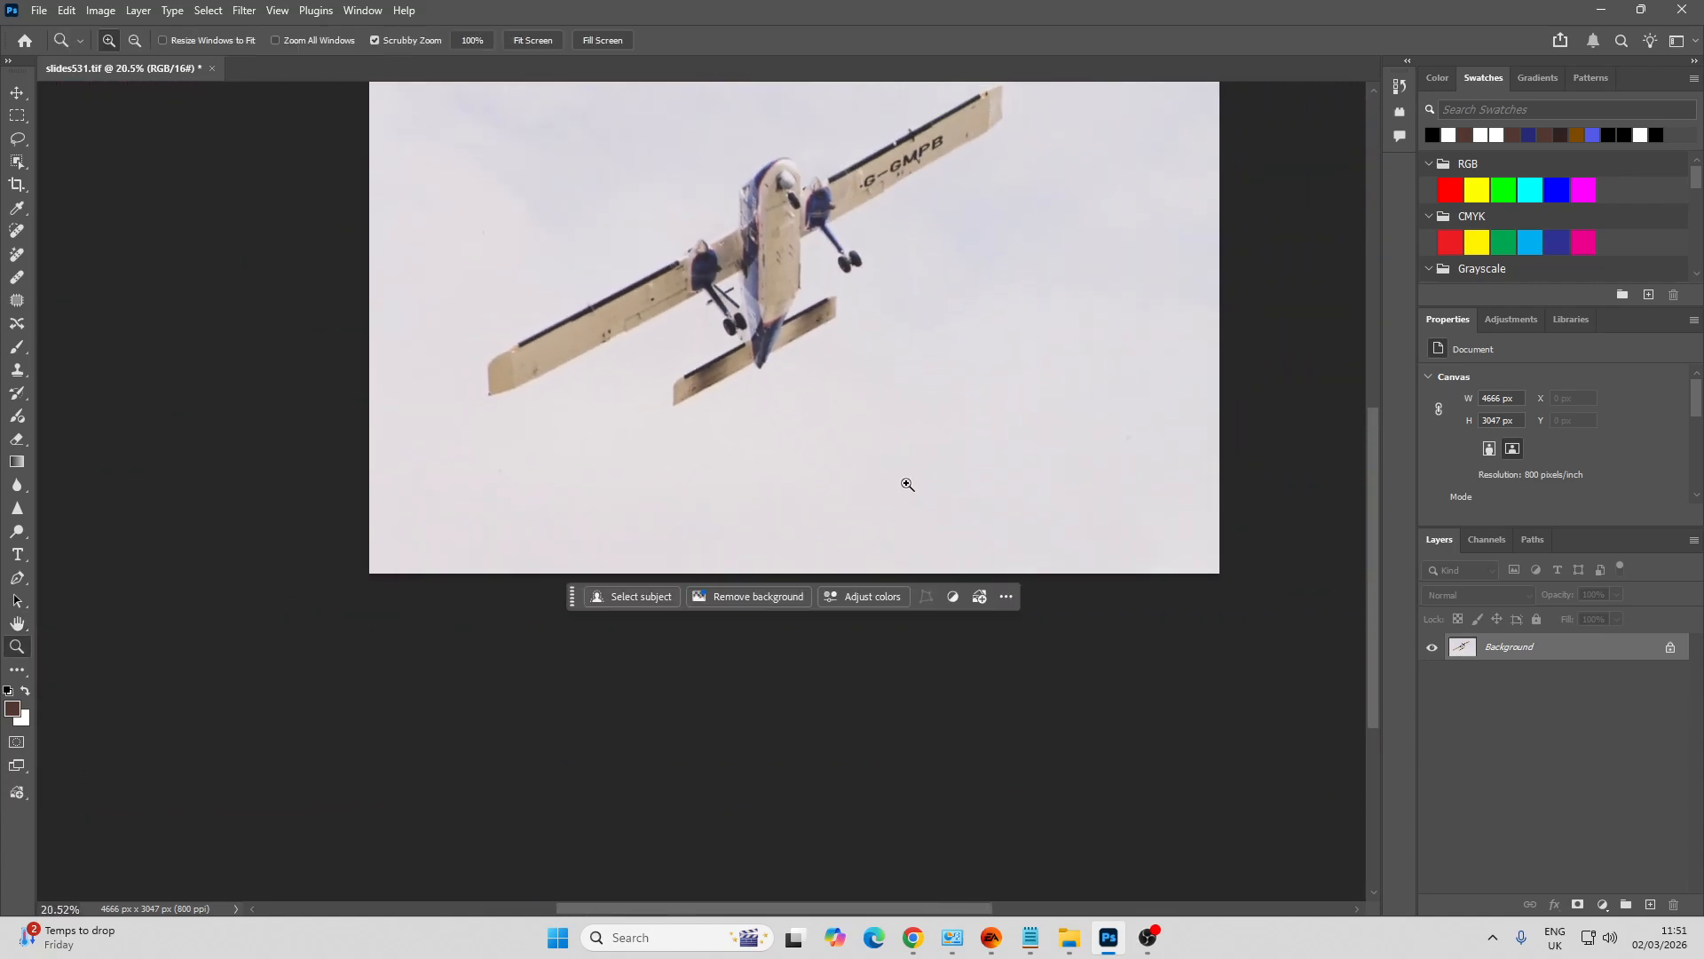
left_click_drag(1129, 453, 1246, 608)
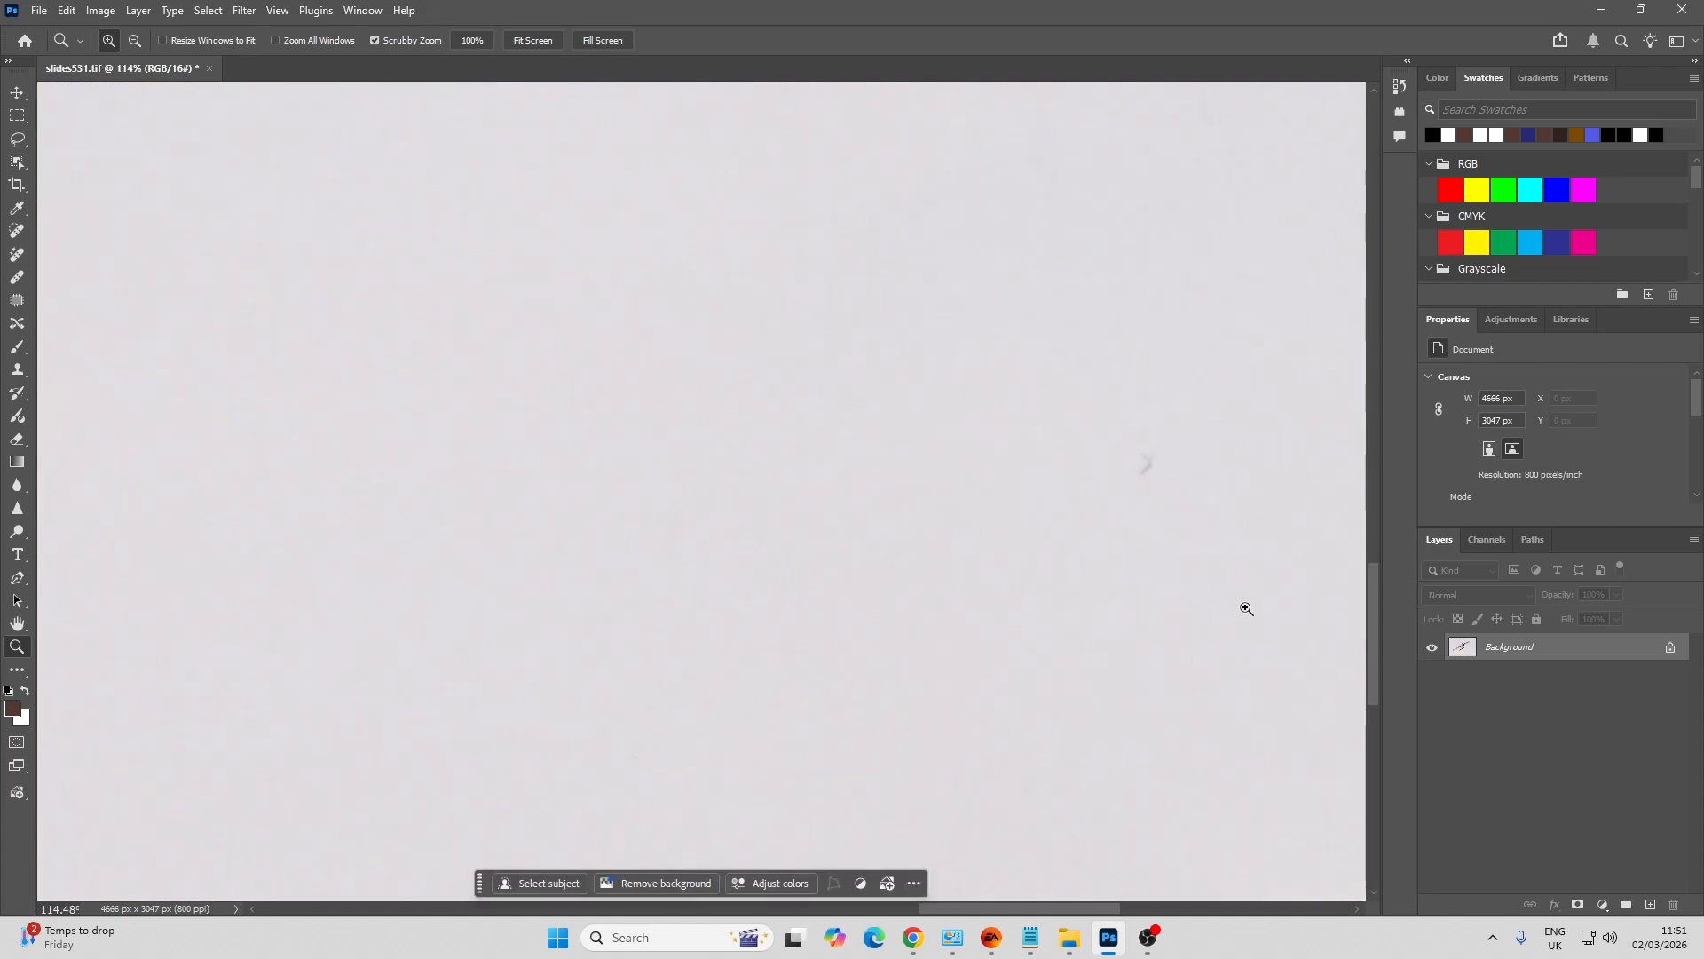
key("j")
left_click(1146, 466)
key("h")
mouse_move(568, 355)
left_mouse_down()
mouse_move(648, 562)
mouse_move(668, 676)
left_mouse_up()
key("j")
left_click(411, 376)
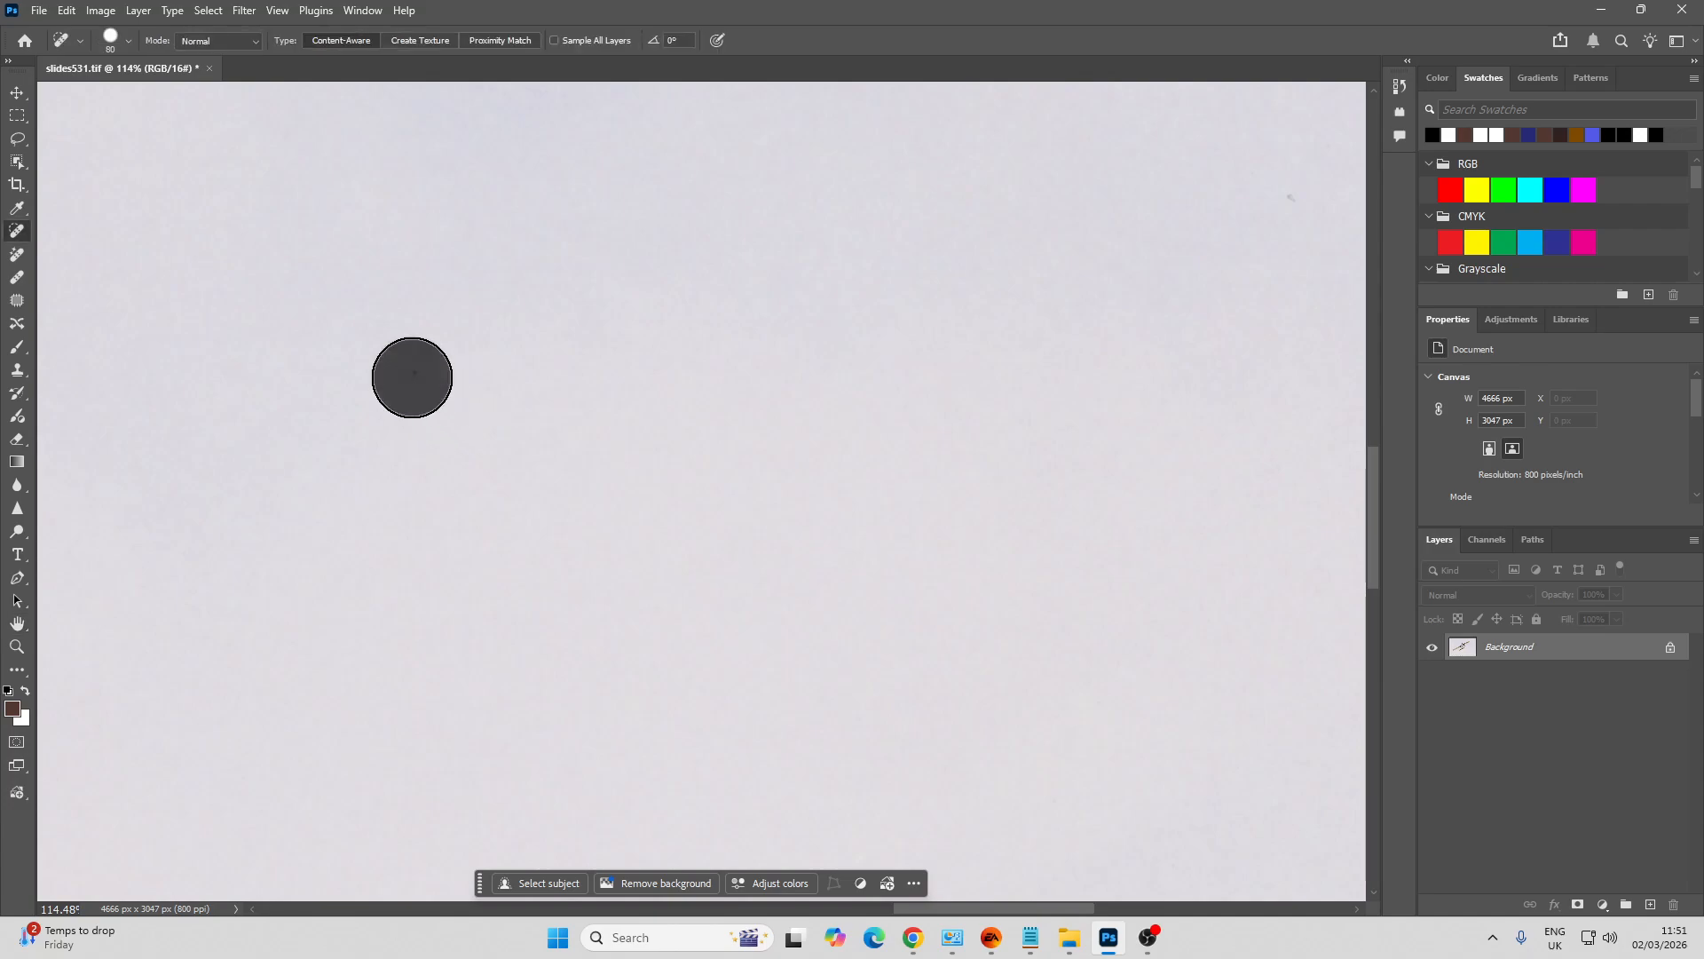
Duplicate the Background layer and hide the original
key("h")
key("z")
left_click_drag(571, 513, 747, 529)
key("h")
key("z")
key("h")
left_click_drag(694, 456, 675, 520)
left_click(254, 12)
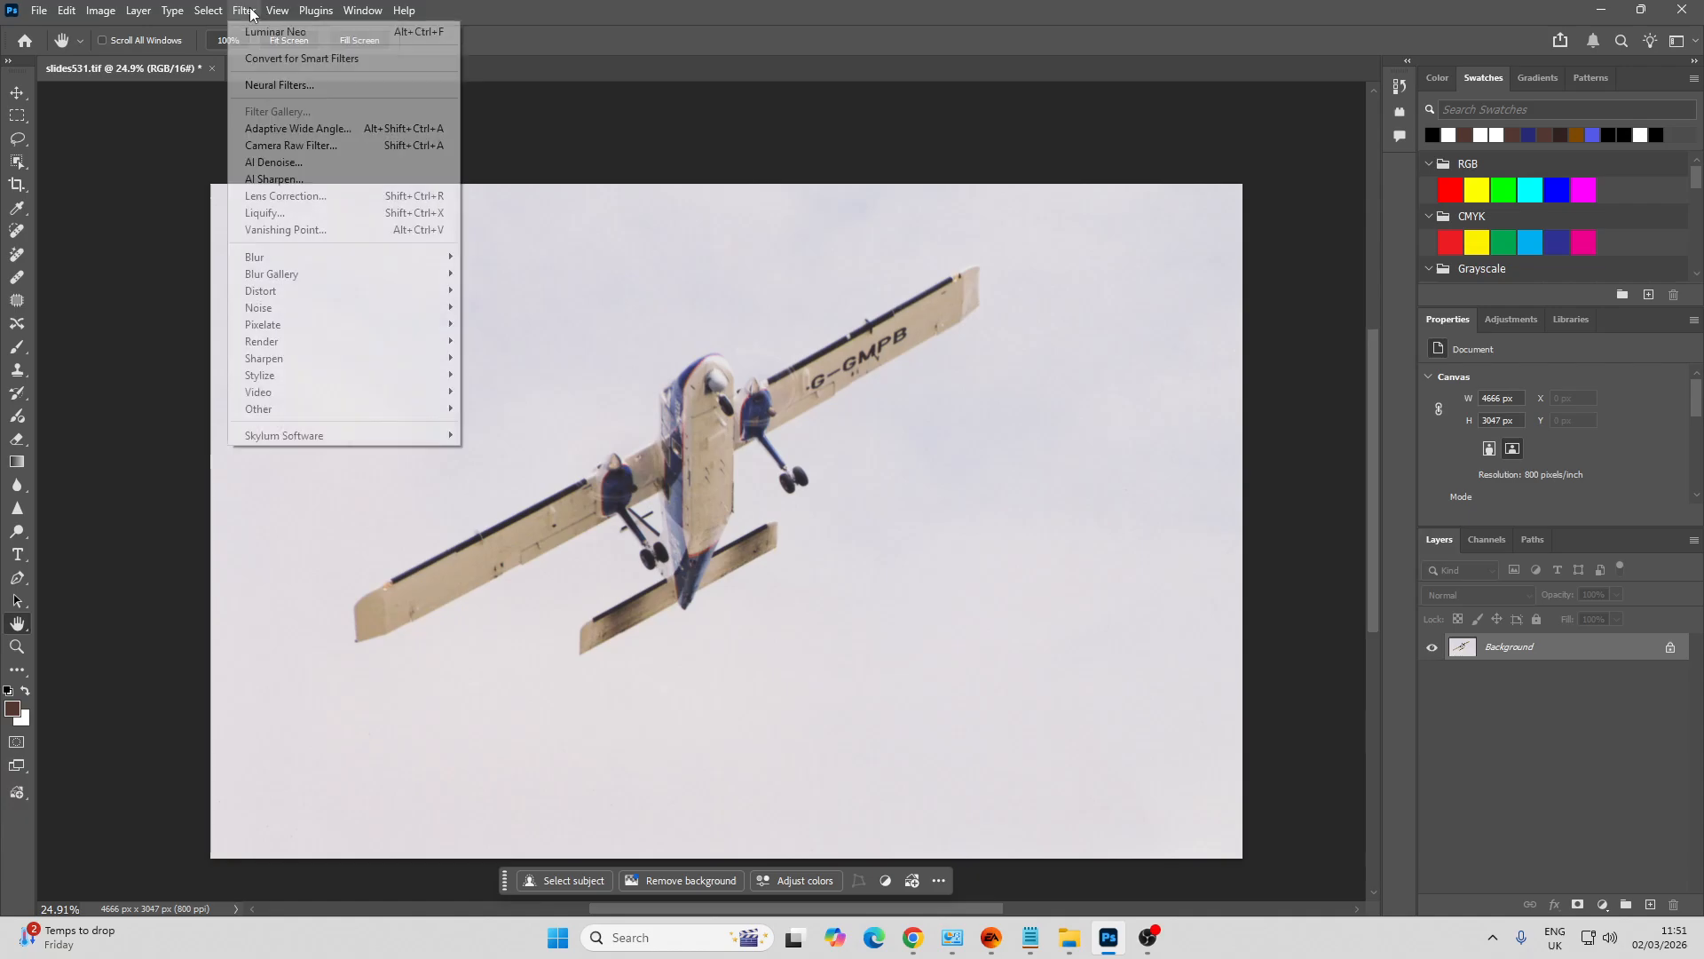
left_click(1509, 679)
left_click_drag(1509, 646, 1652, 903)
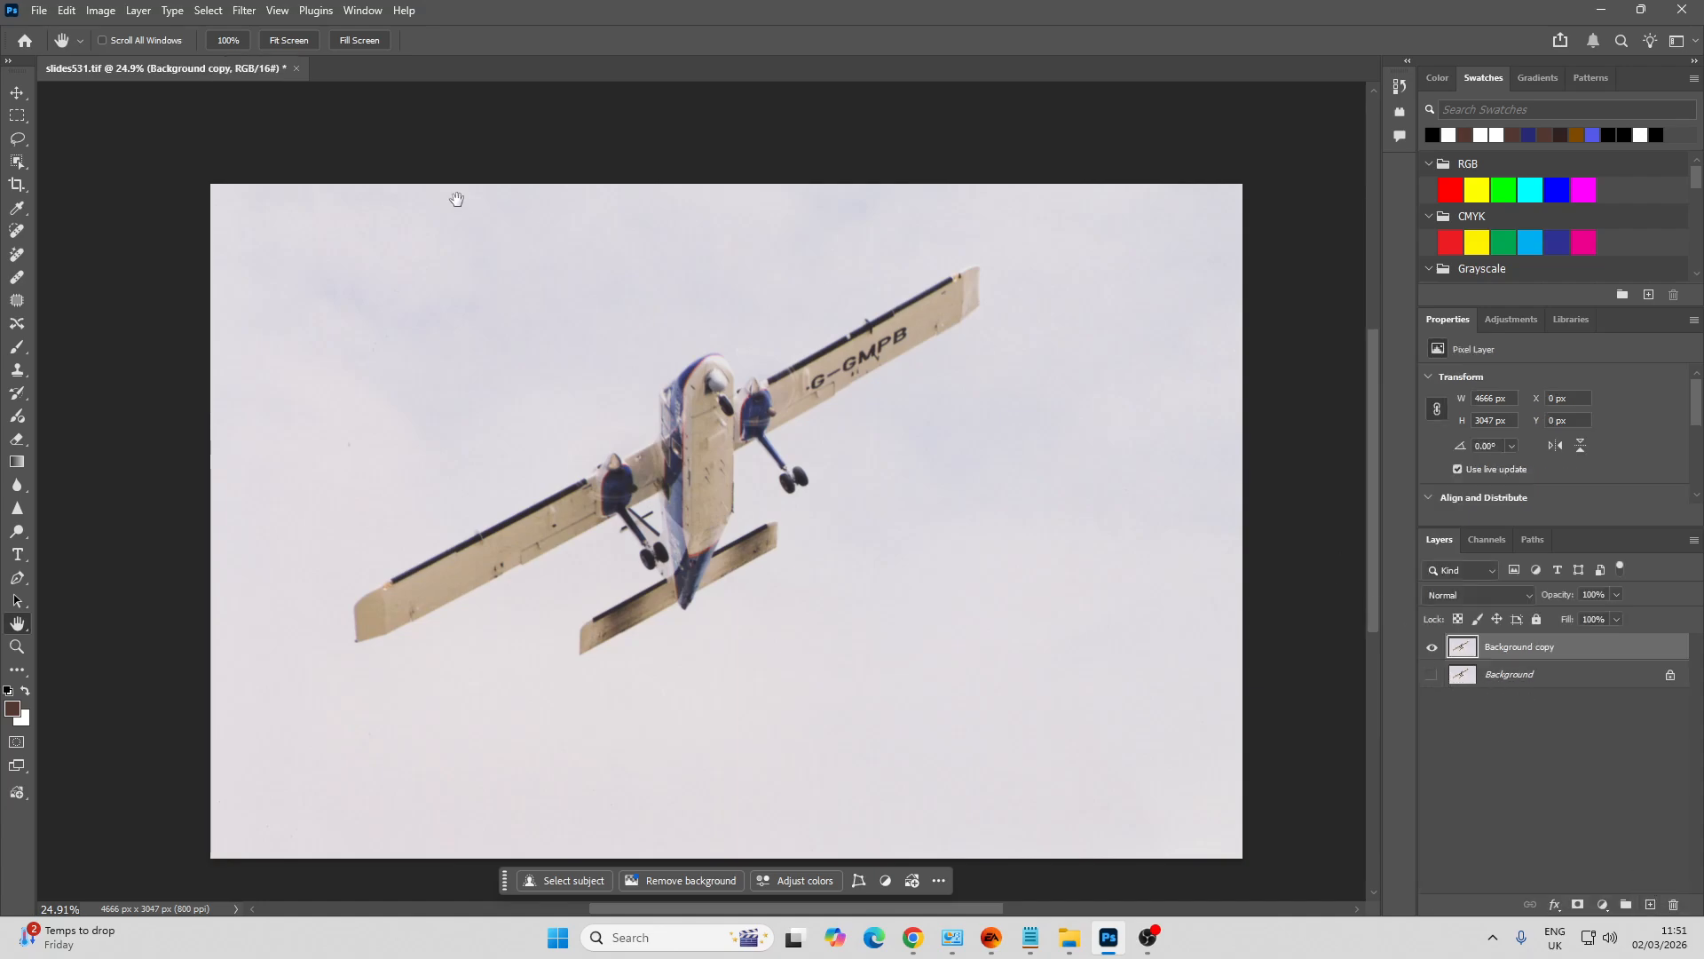
Open the Background copy layer in the Skylum Luminar Neo plug-in and switch to its window
left_click(243, 11)
mouse_move(449, 435)
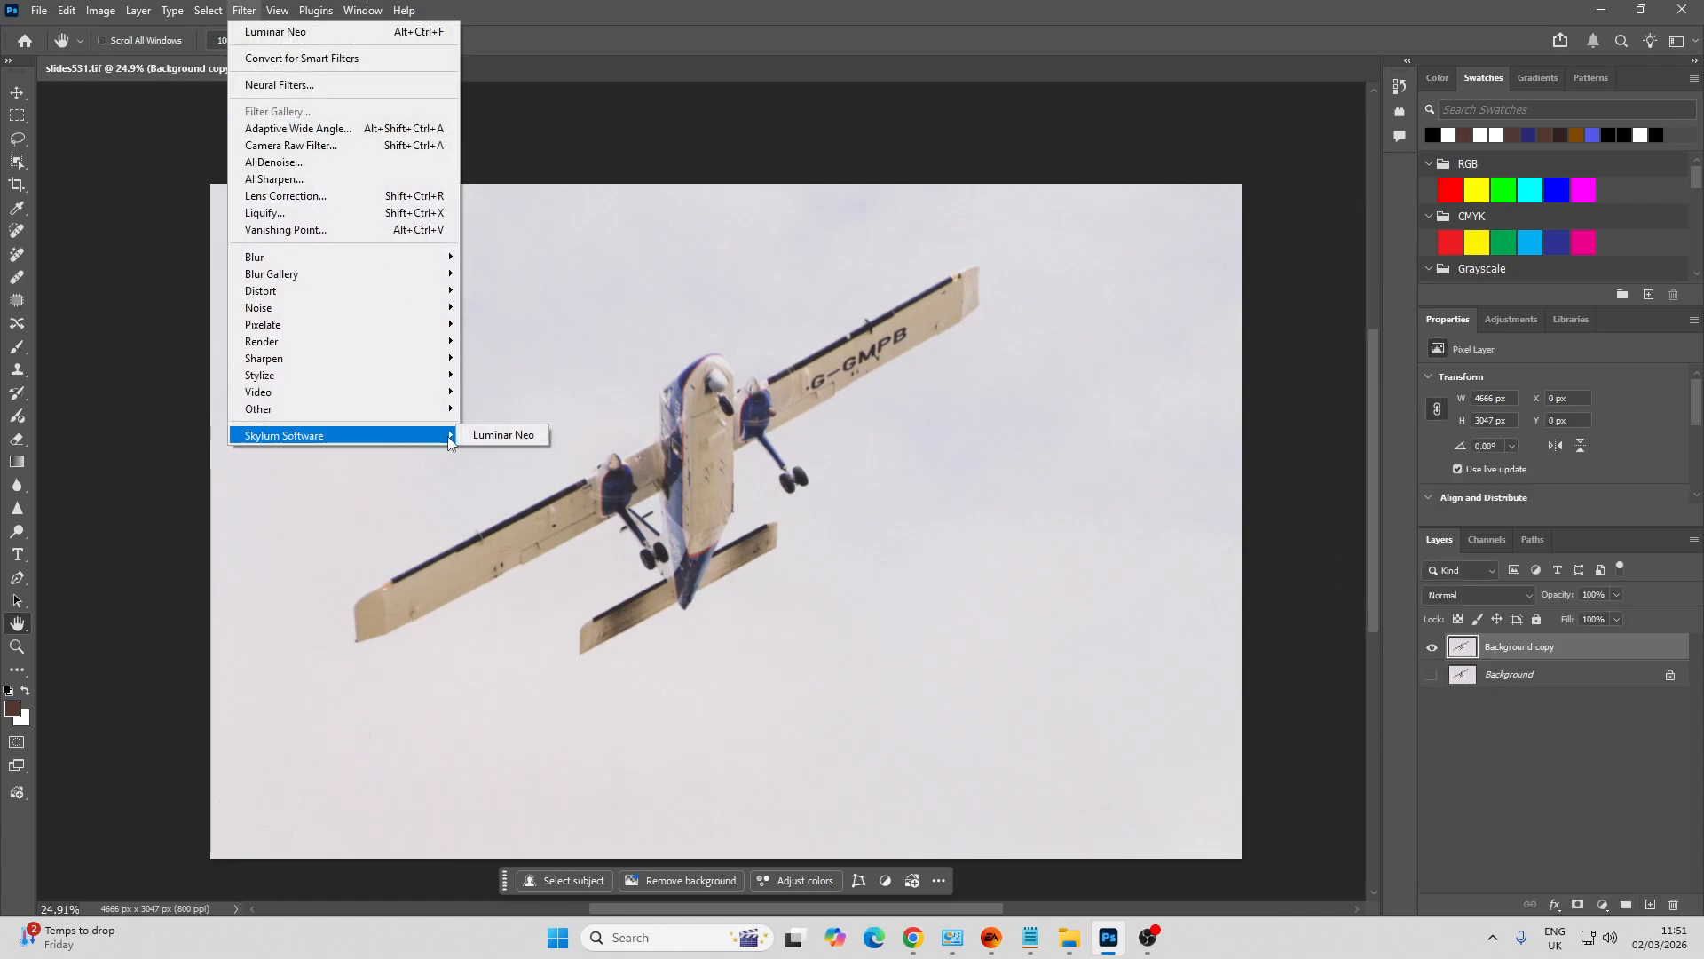
left_click(501, 435)
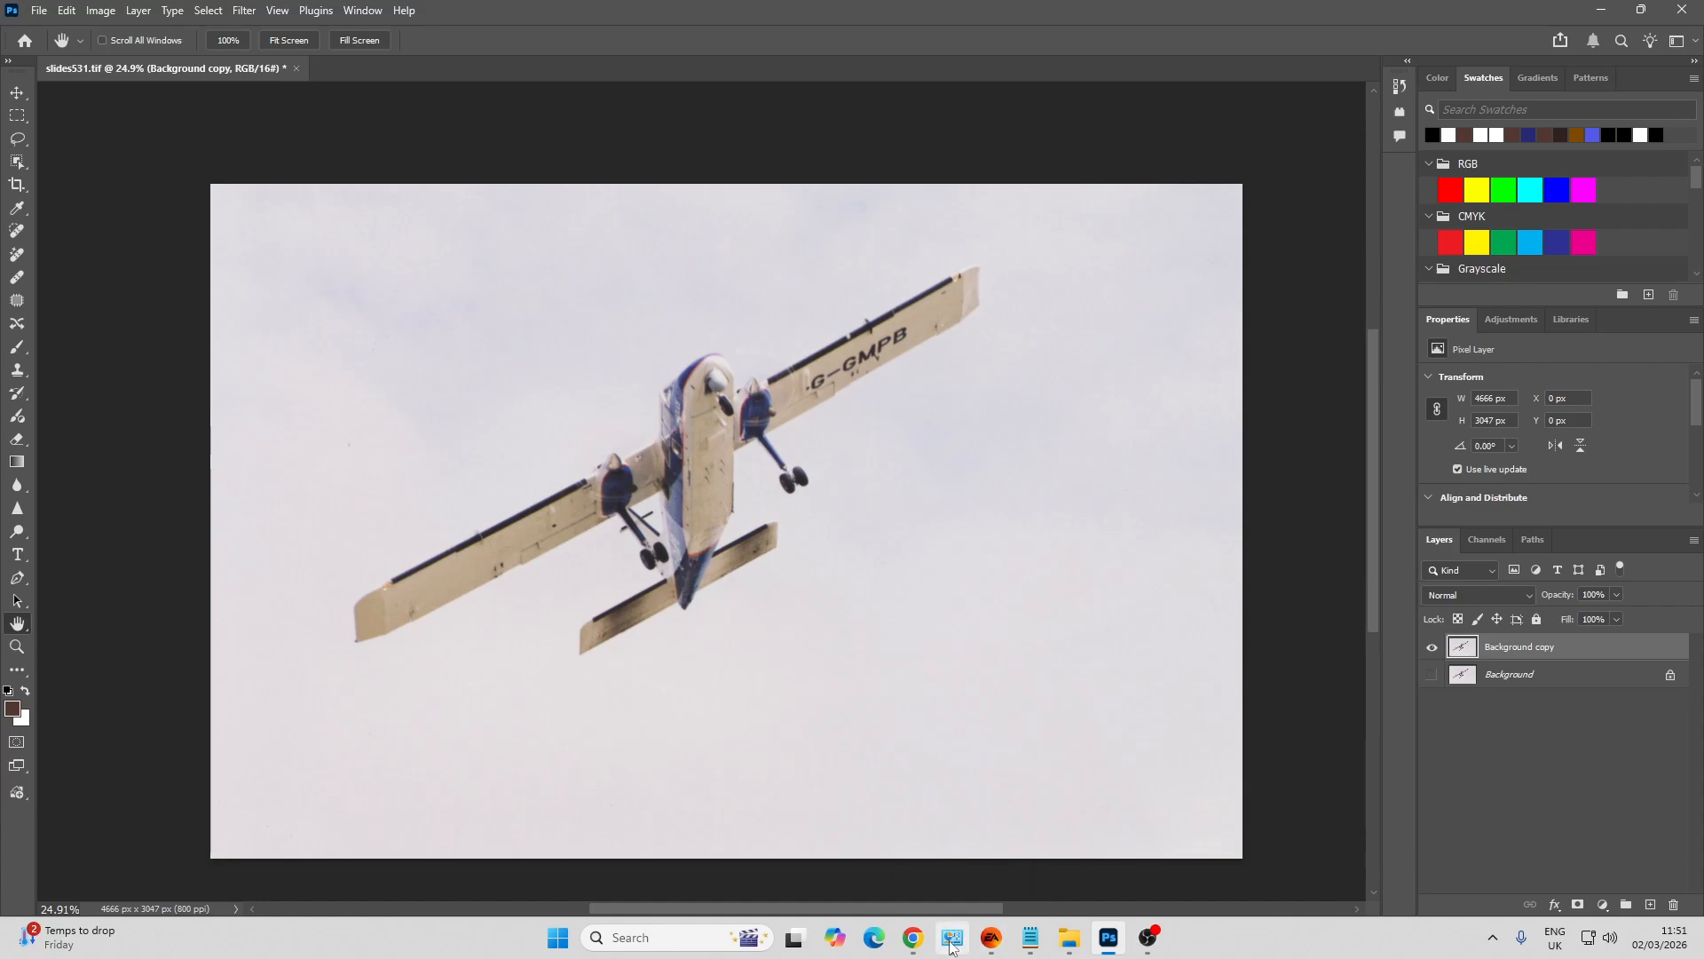
mouse_move(913, 939)
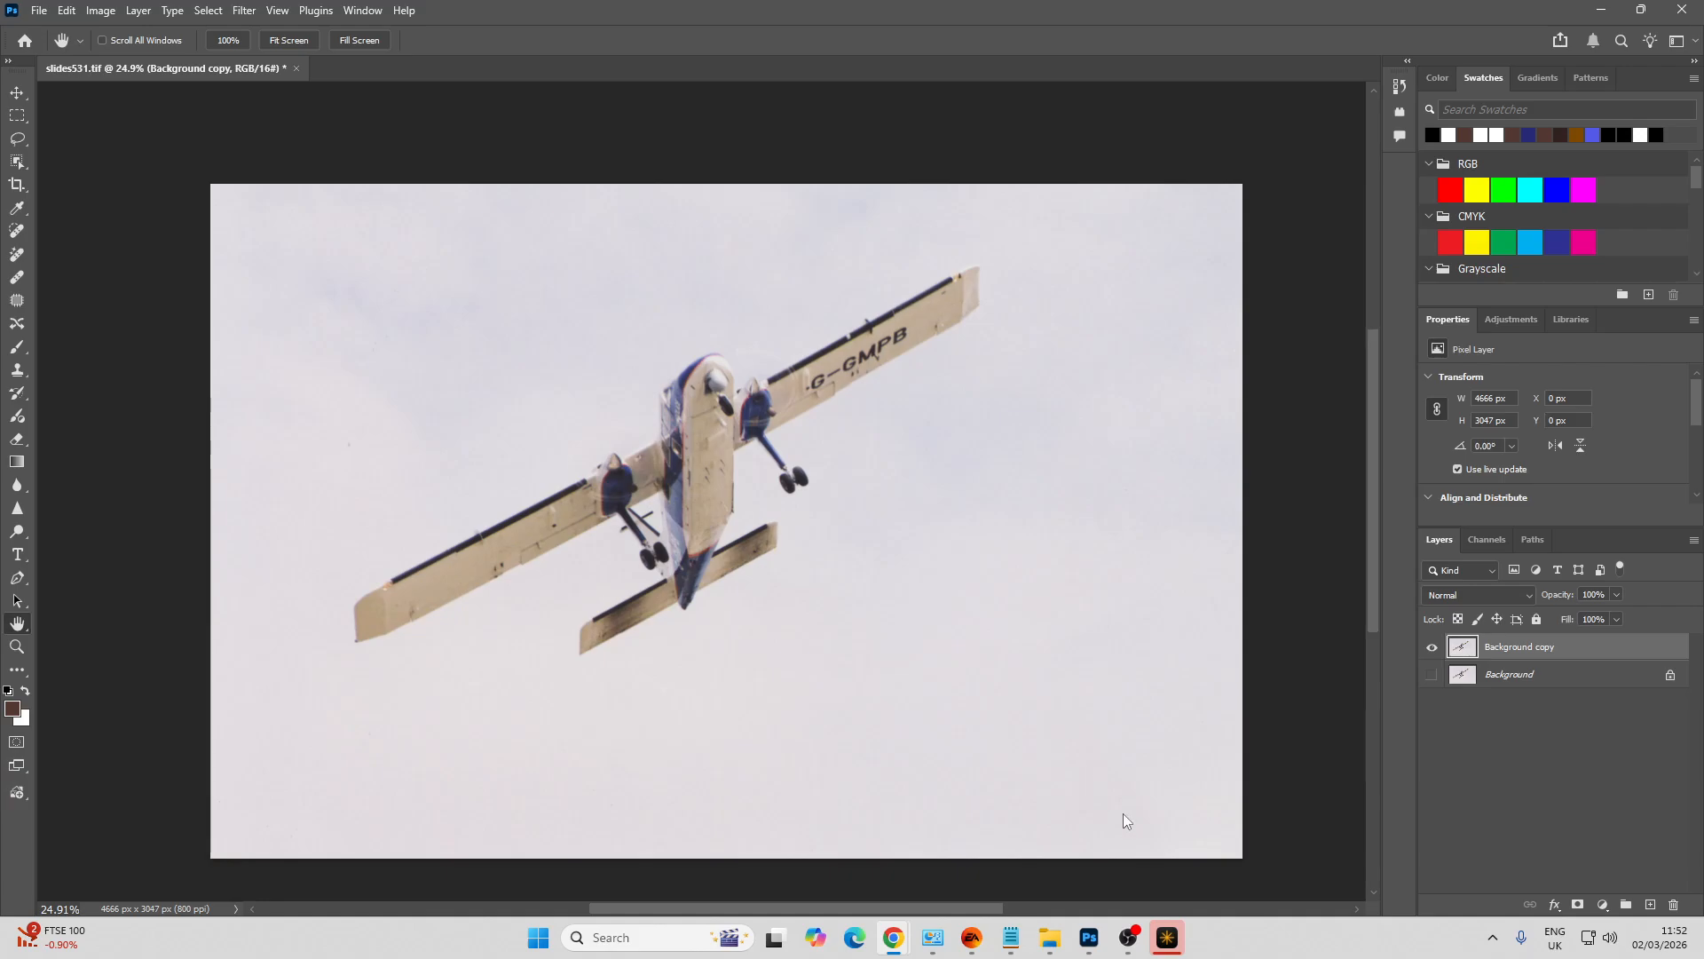
left_click(1168, 937)
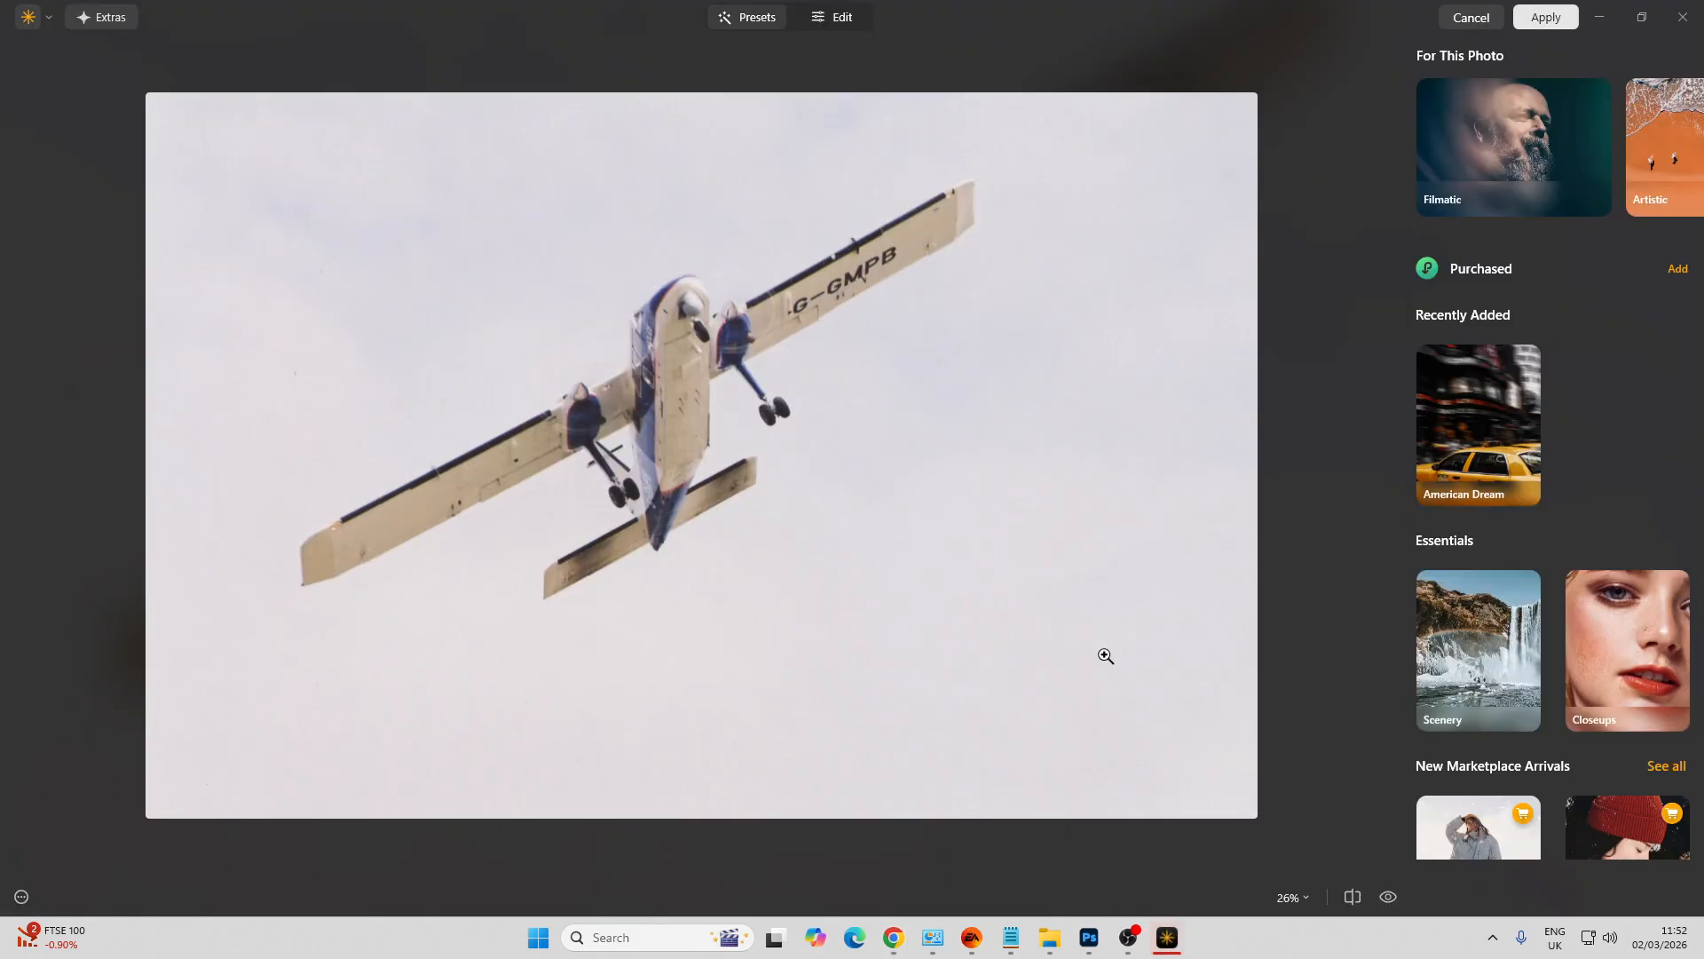
Enhance the photo in Luminar Neo's edit mode with Accent at 39 and Sky Enhancer at 23
left_click(849, 19)
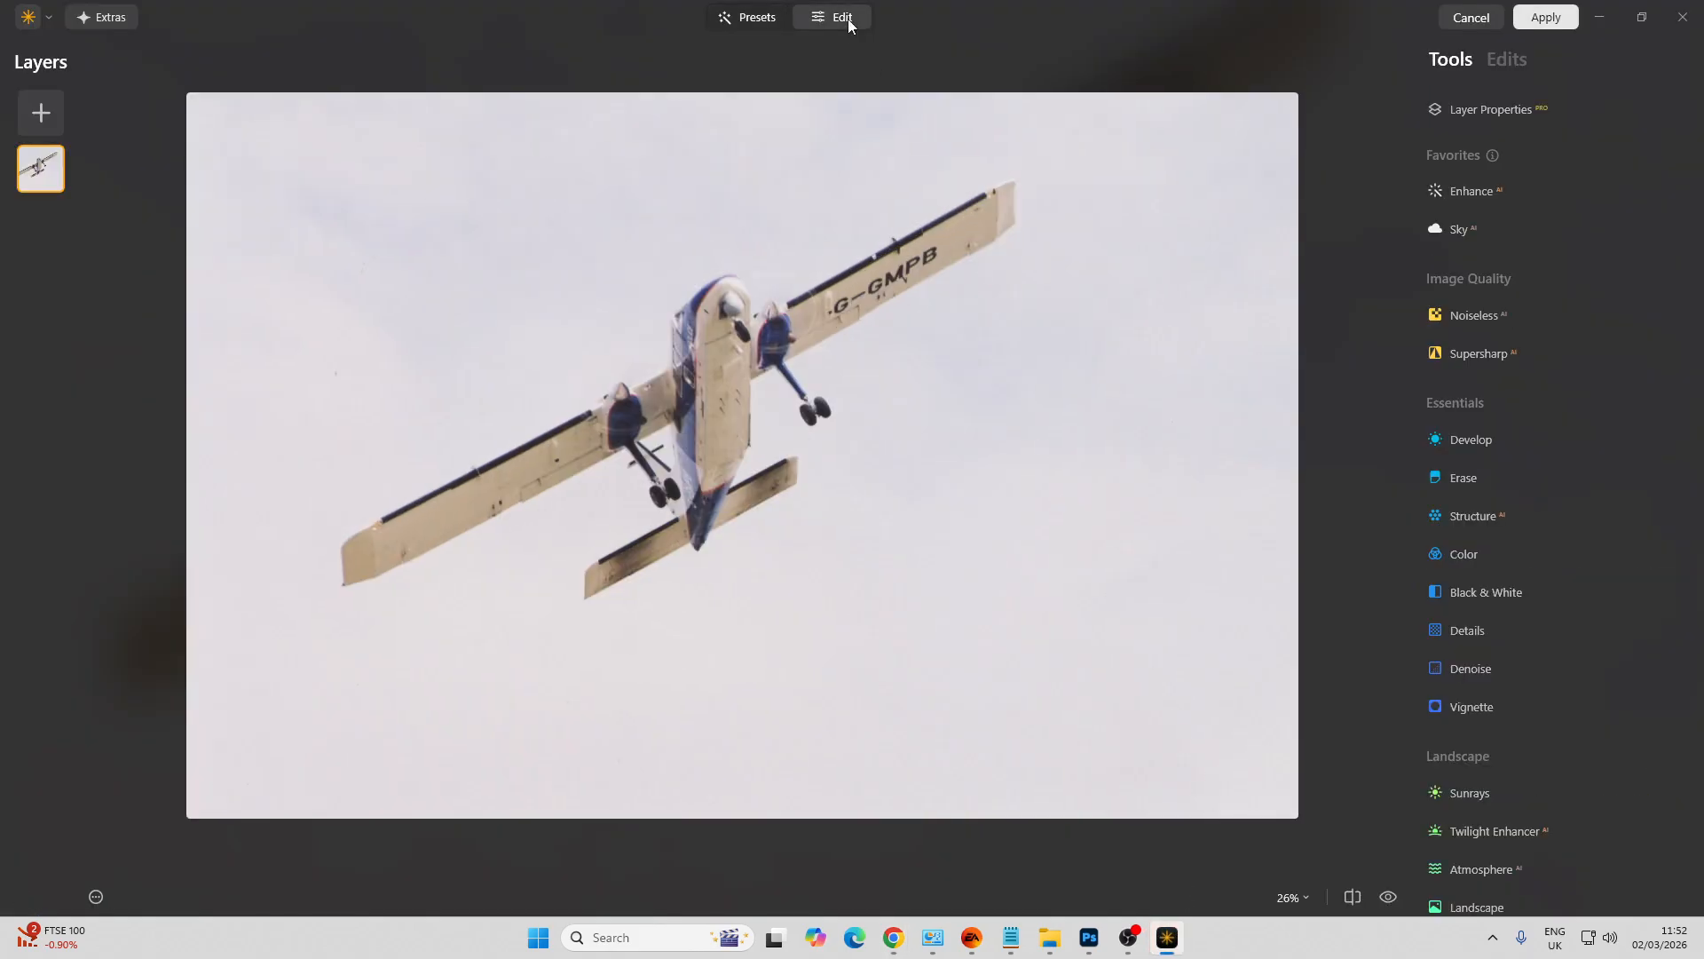
left_click(1488, 191)
left_click(1500, 294)
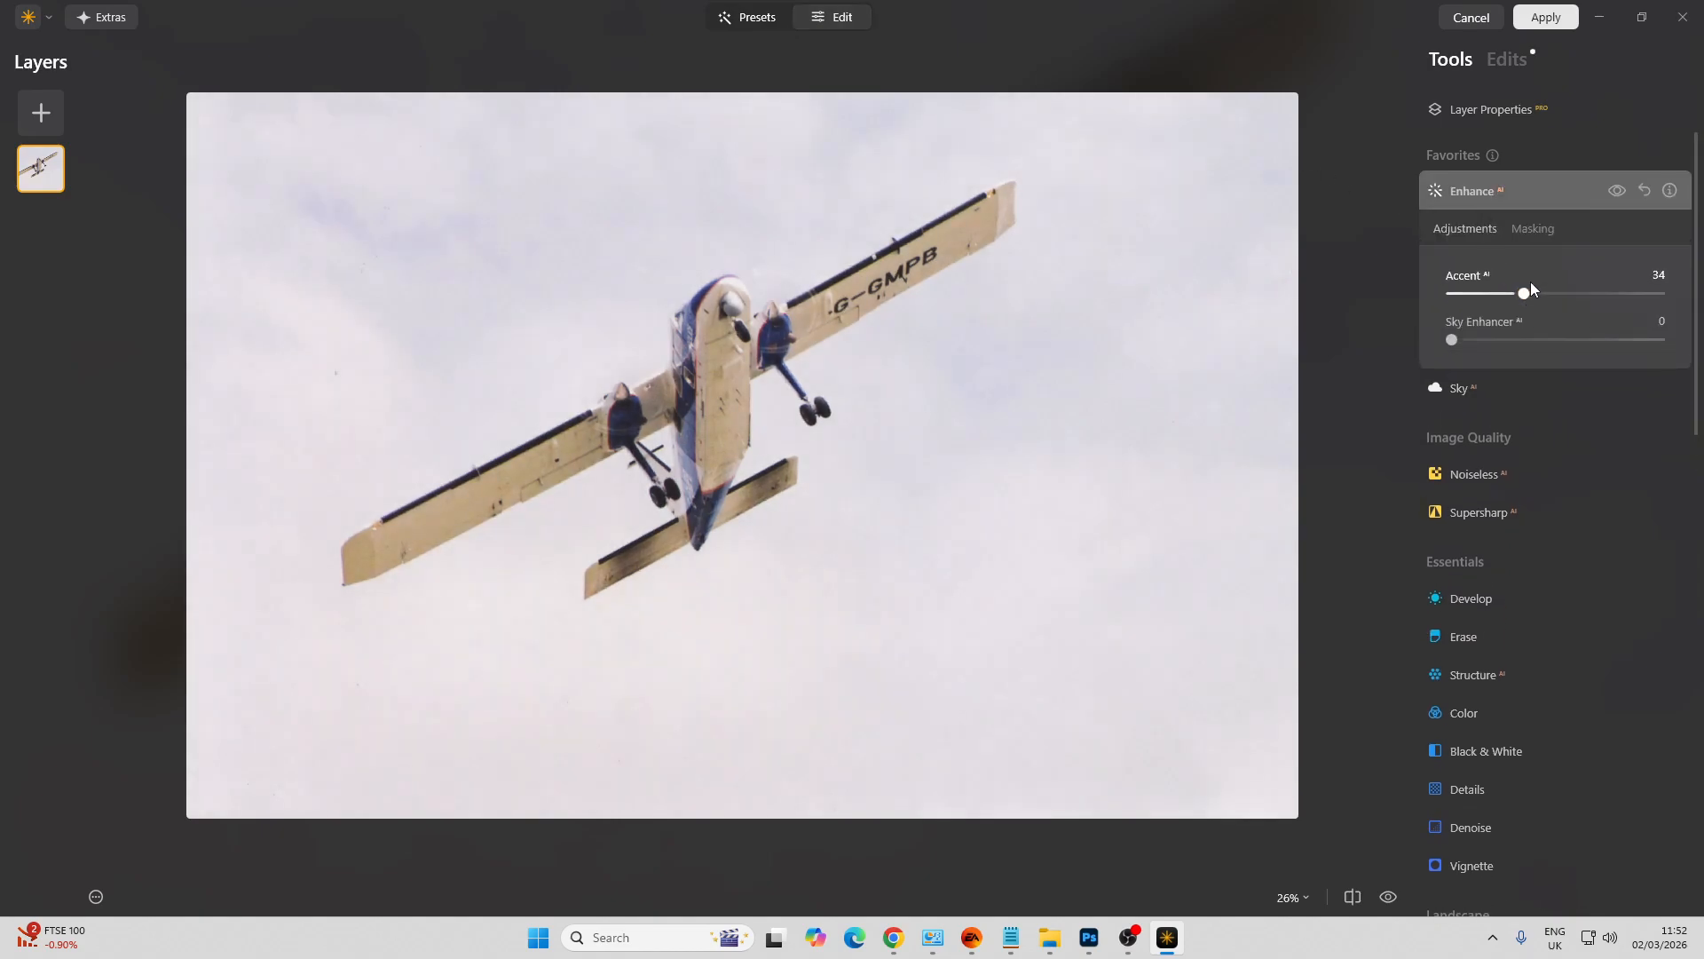
left_click_drag(1528, 293, 1537, 341)
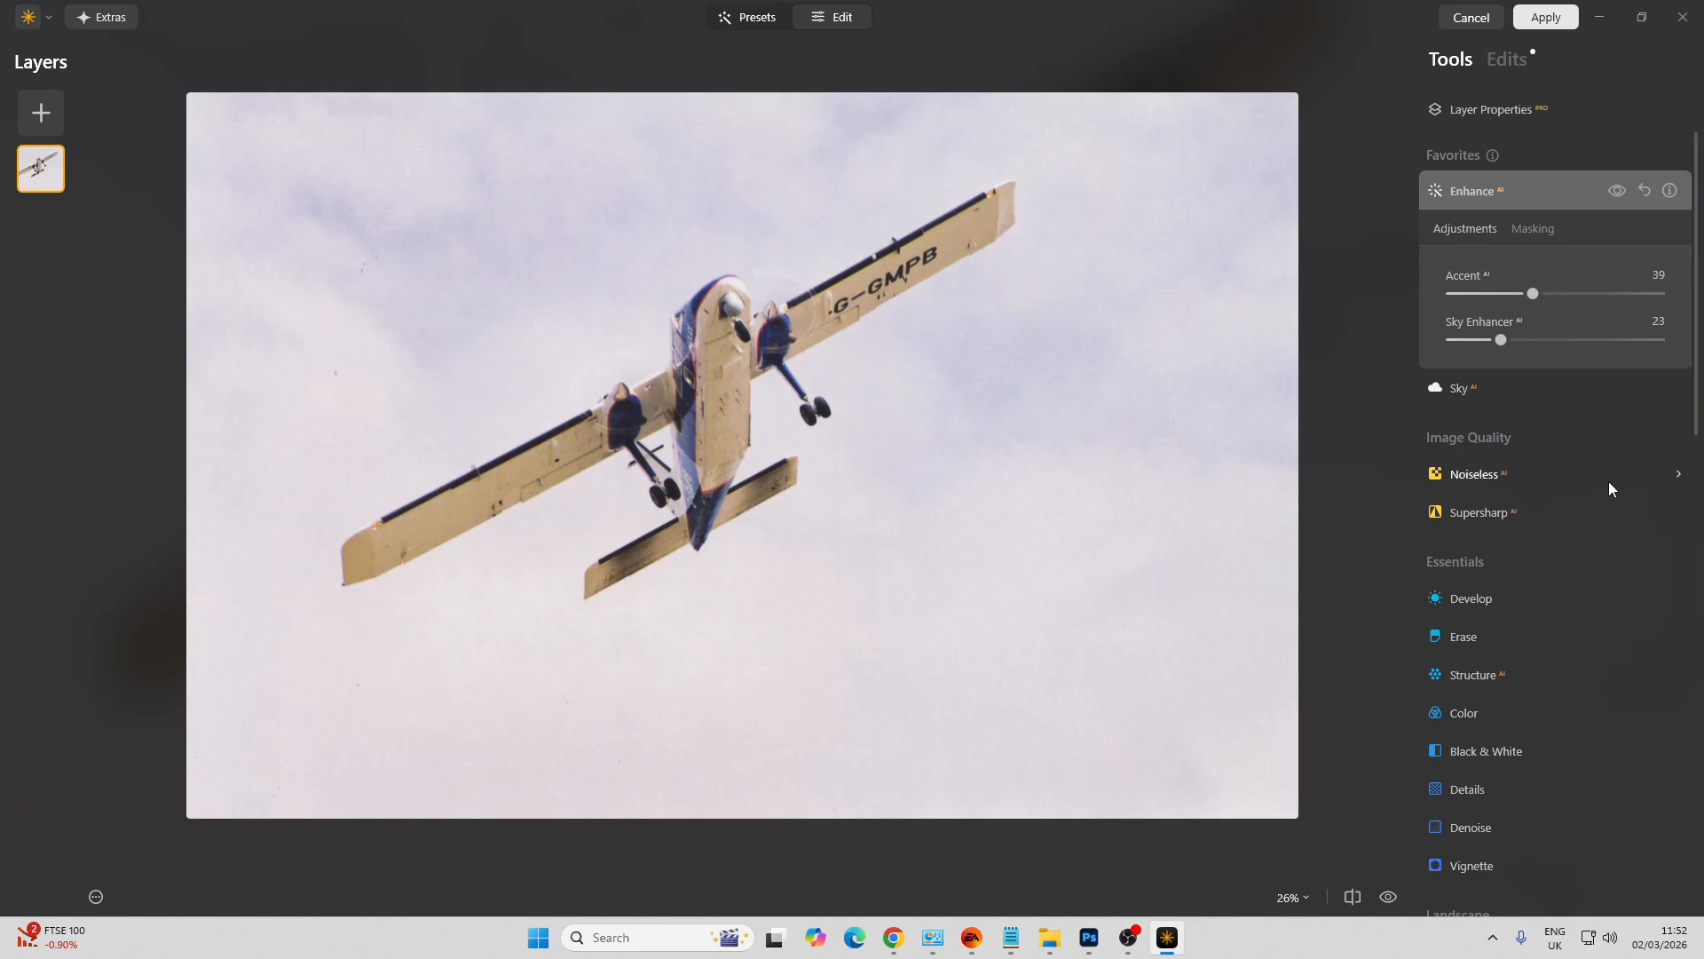
Apply Middle noise reduction with Noiseless and auto-adjust the Develop light settings, with Exposure at -0.37
left_click(1559, 477)
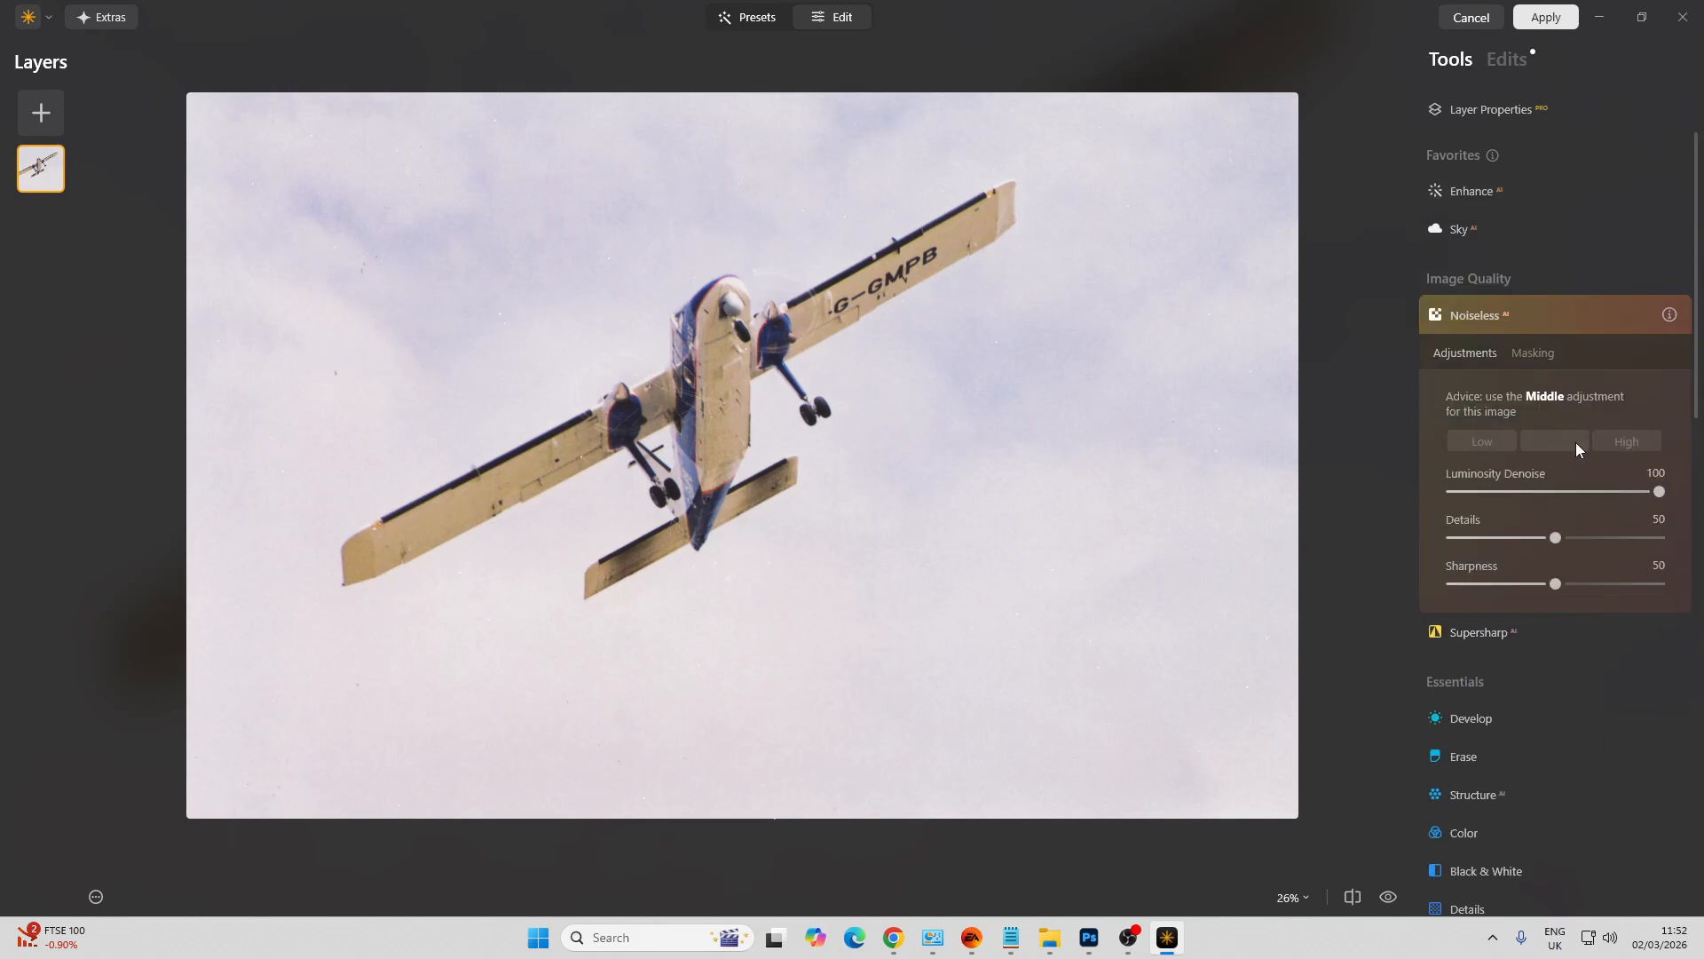
scroll(1477, 457, "down", 3)
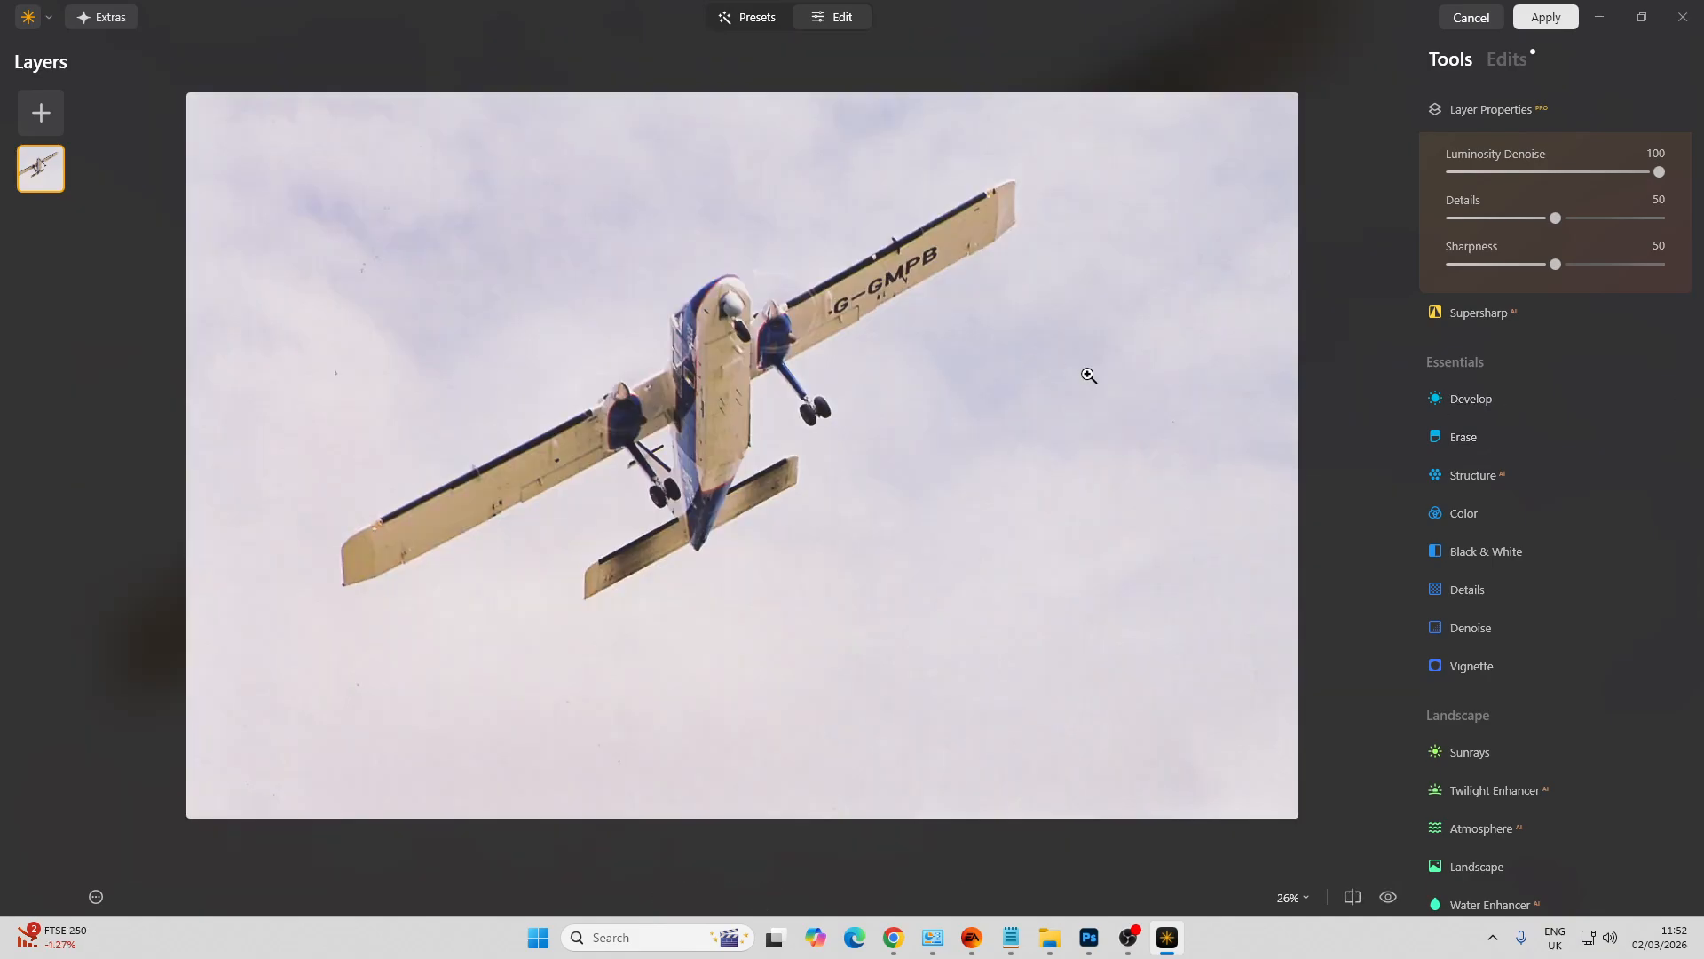
left_click(1525, 398)
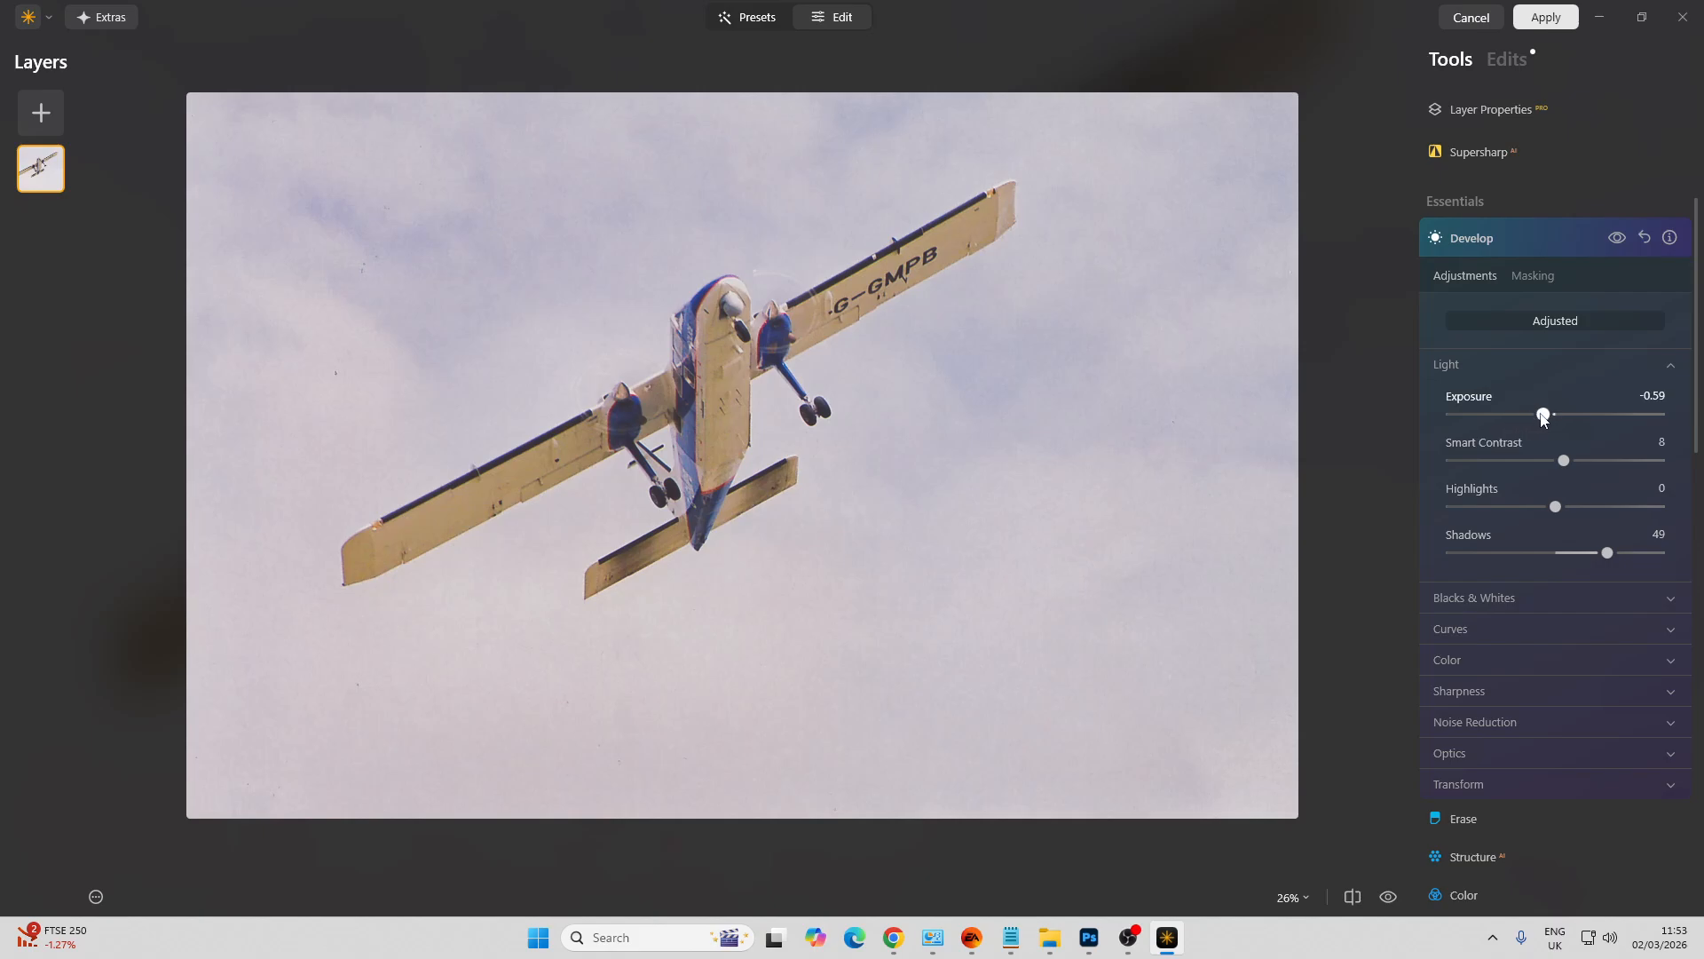
left_click_drag(1544, 420, 1549, 419)
Remove the remaining dust spots from the photo automatically with the Erase tool's object removal
scroll(1538, 428, "down", 5)
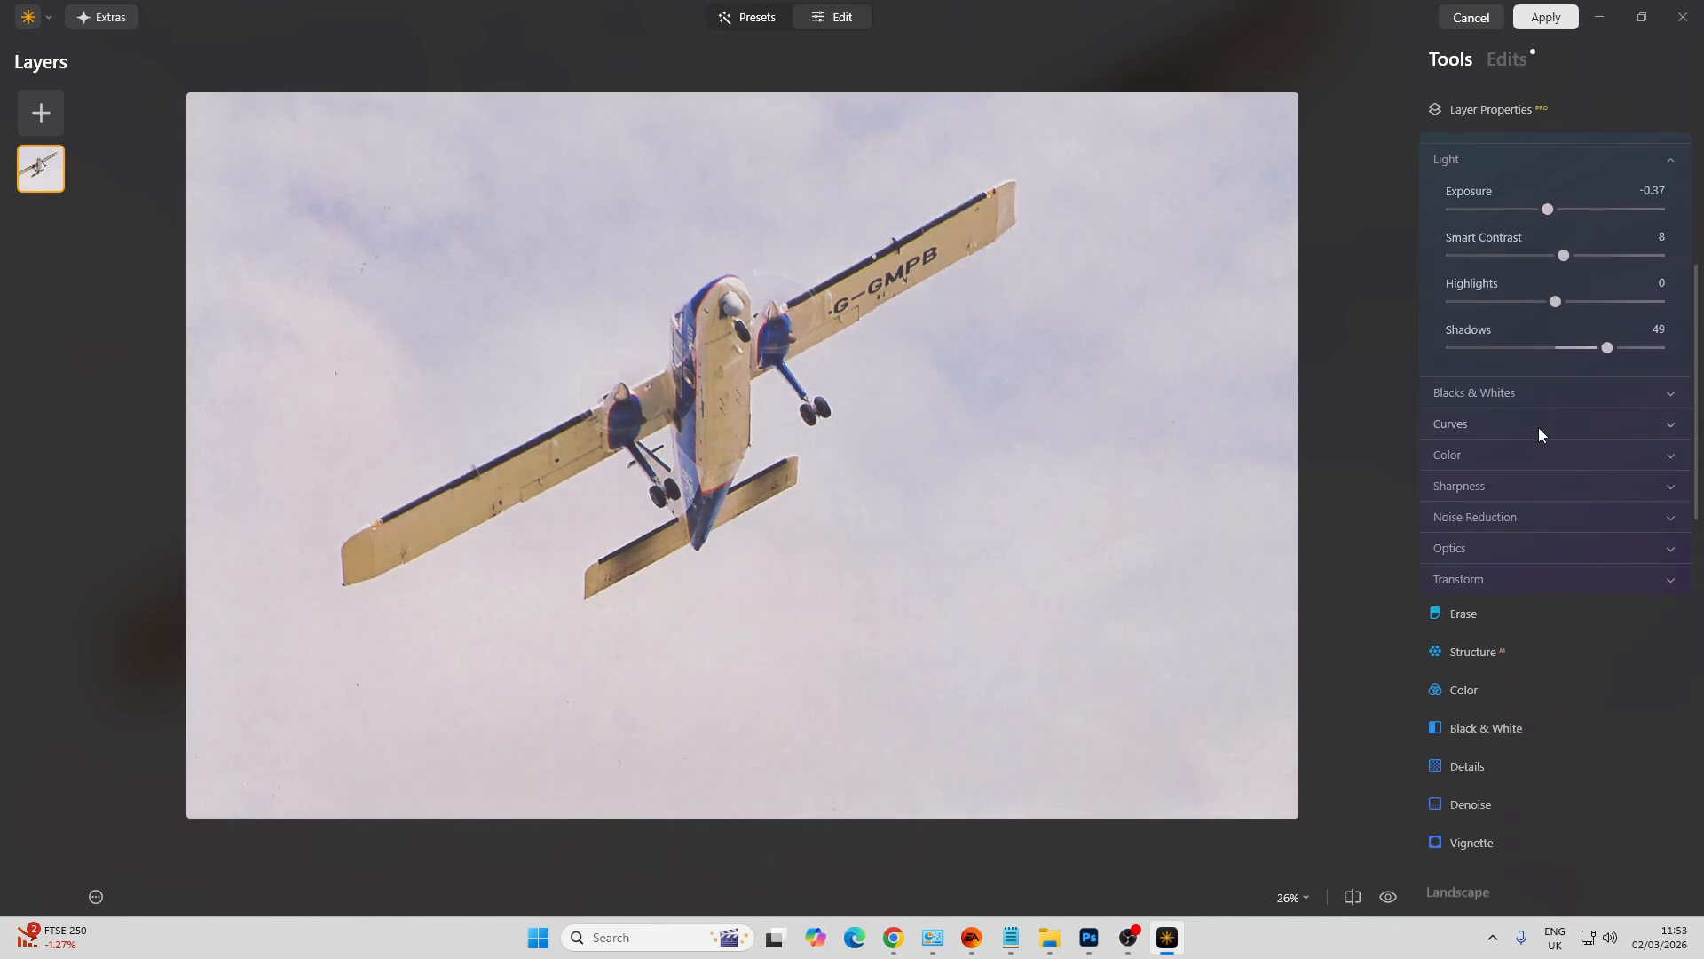
left_click(1521, 400)
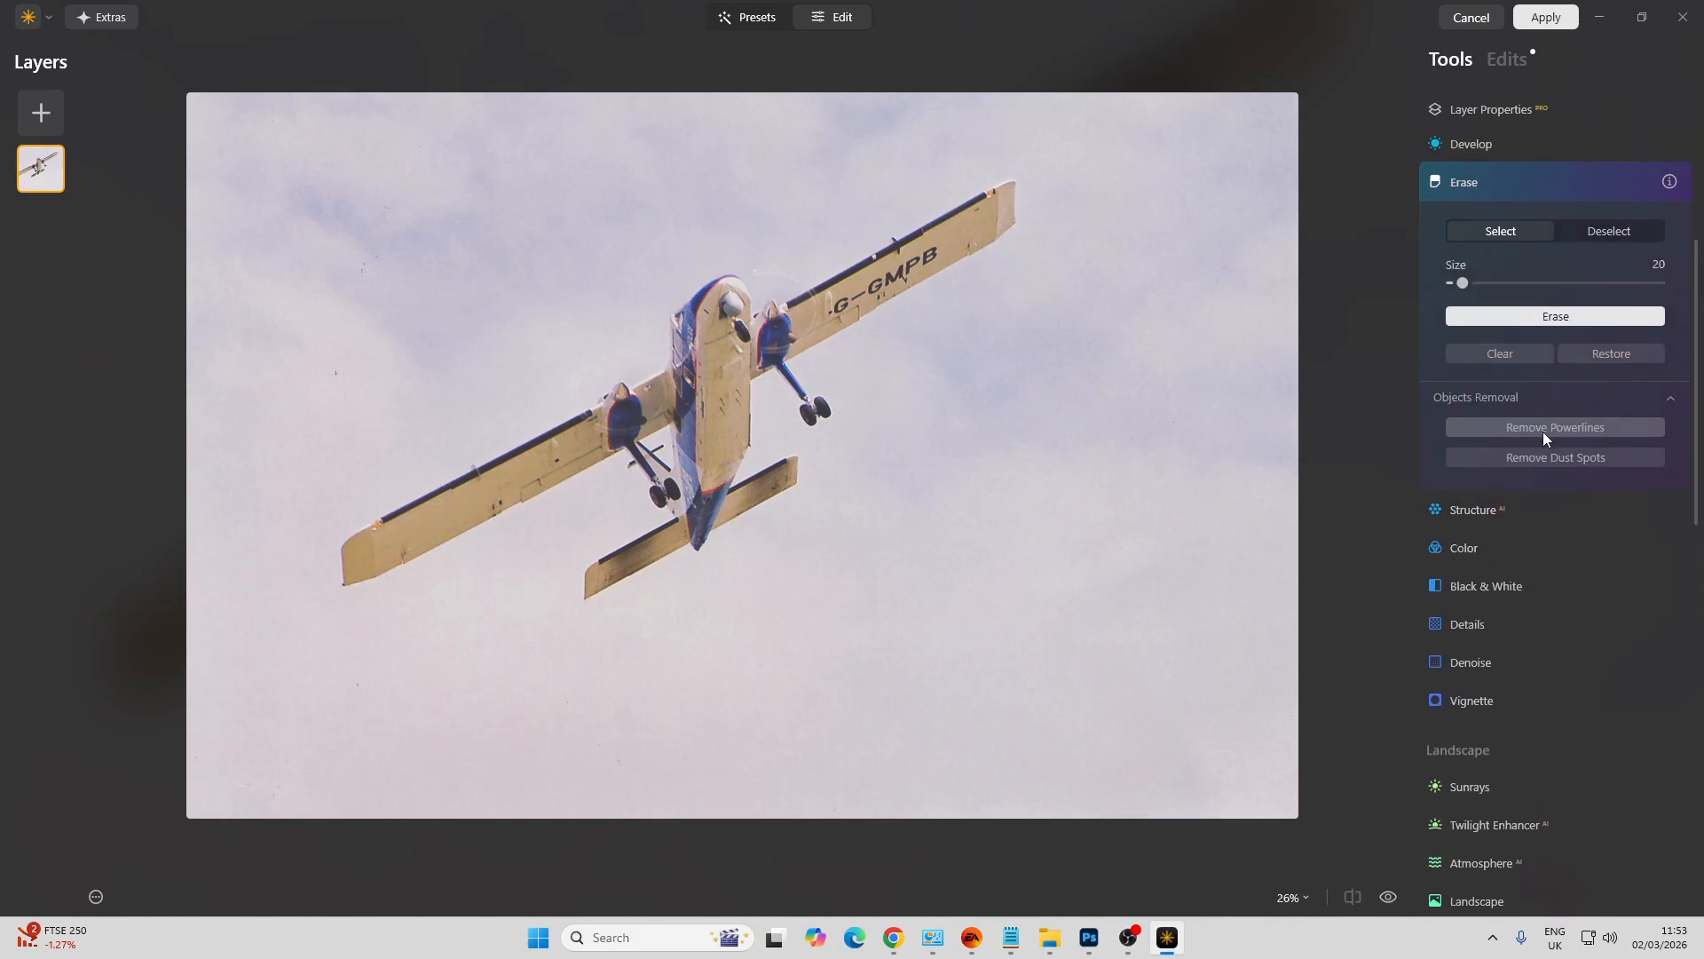
left_click(1547, 458)
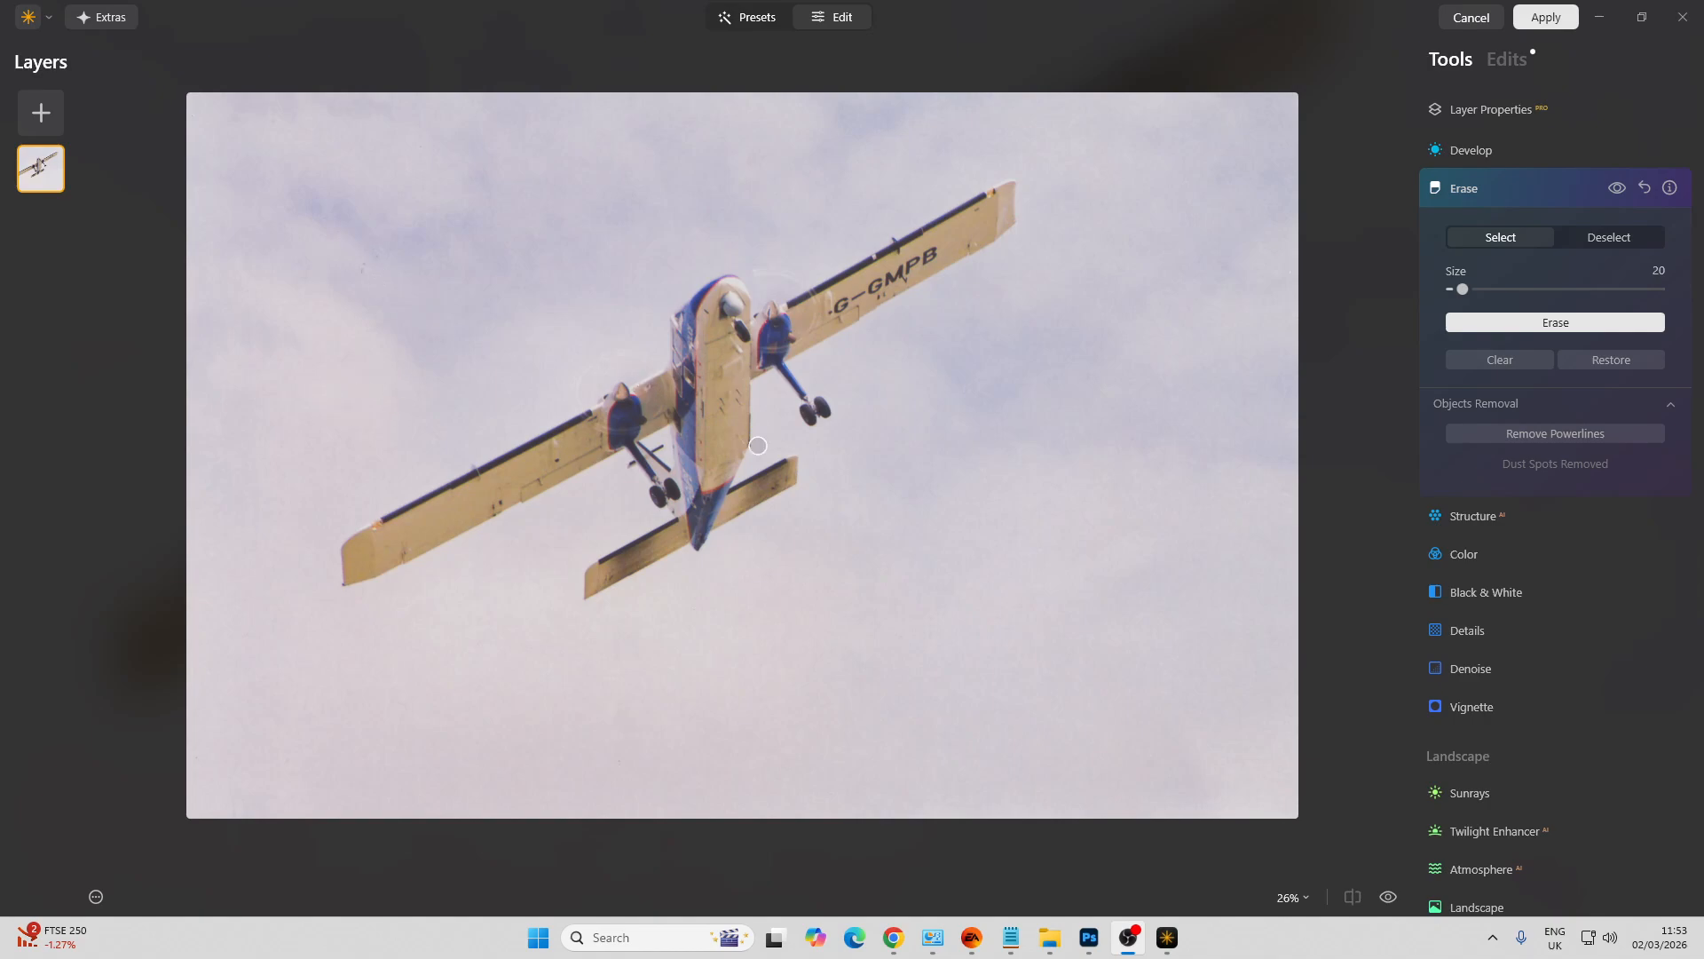
Reduce the photo's tint with the Remove Color Cast adjustment and apply the Luminar Neo edits to the Photoshop layer
left_click(1499, 556)
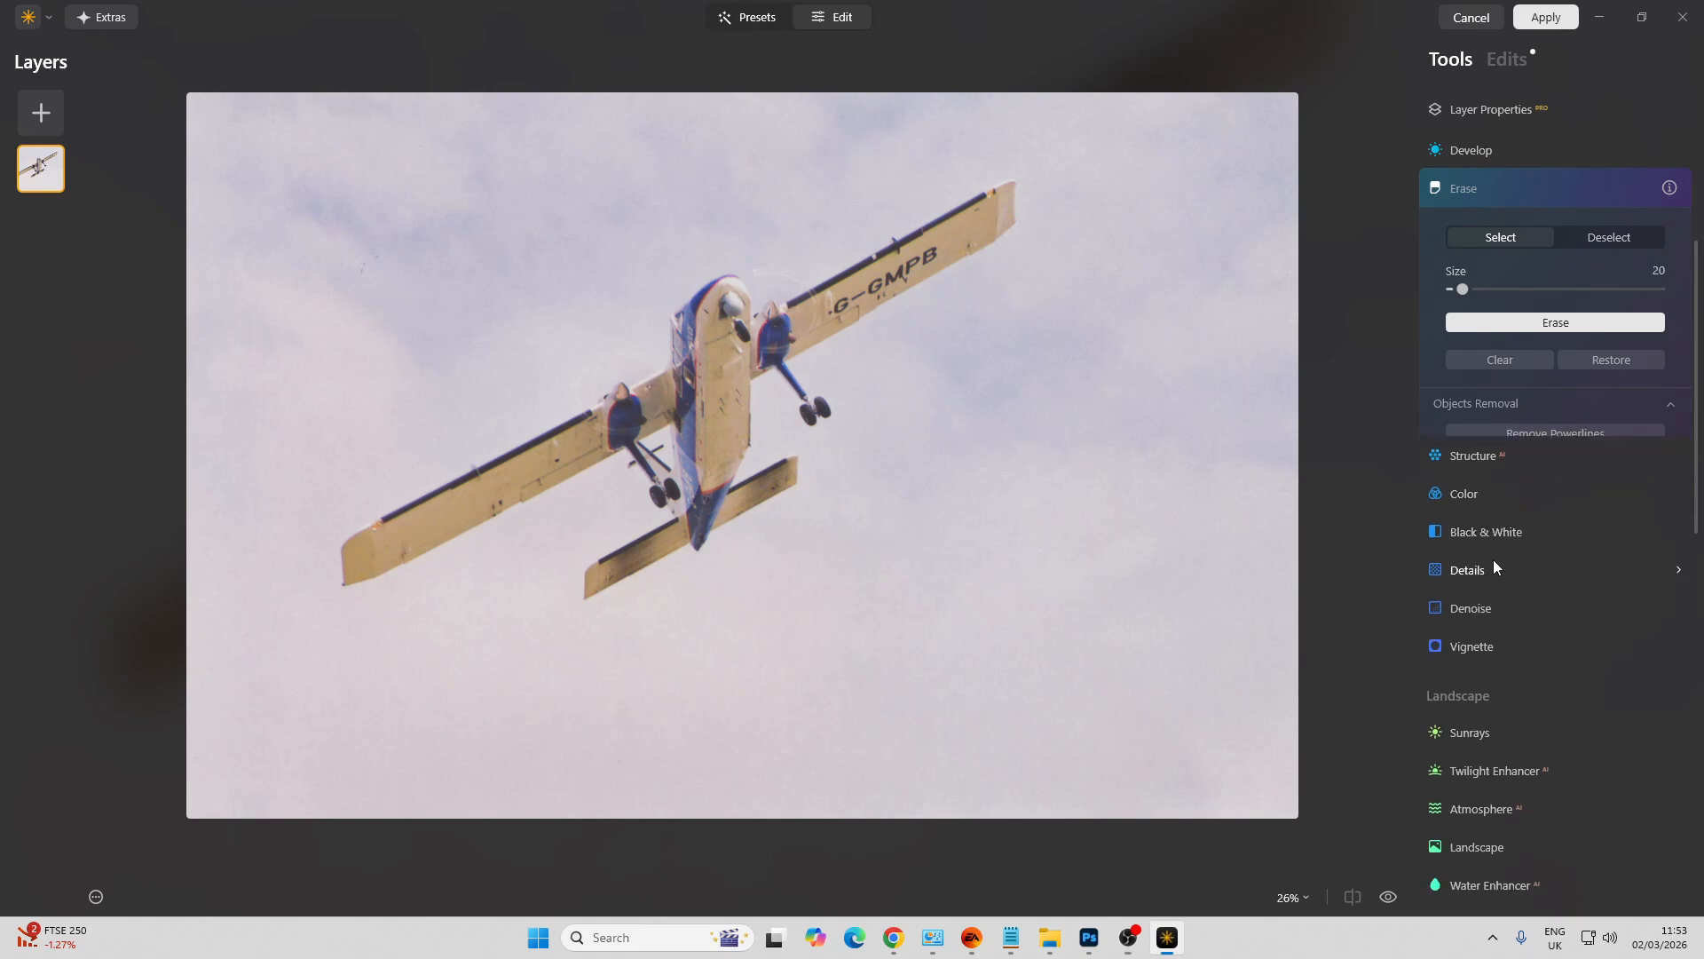
left_click(1529, 459)
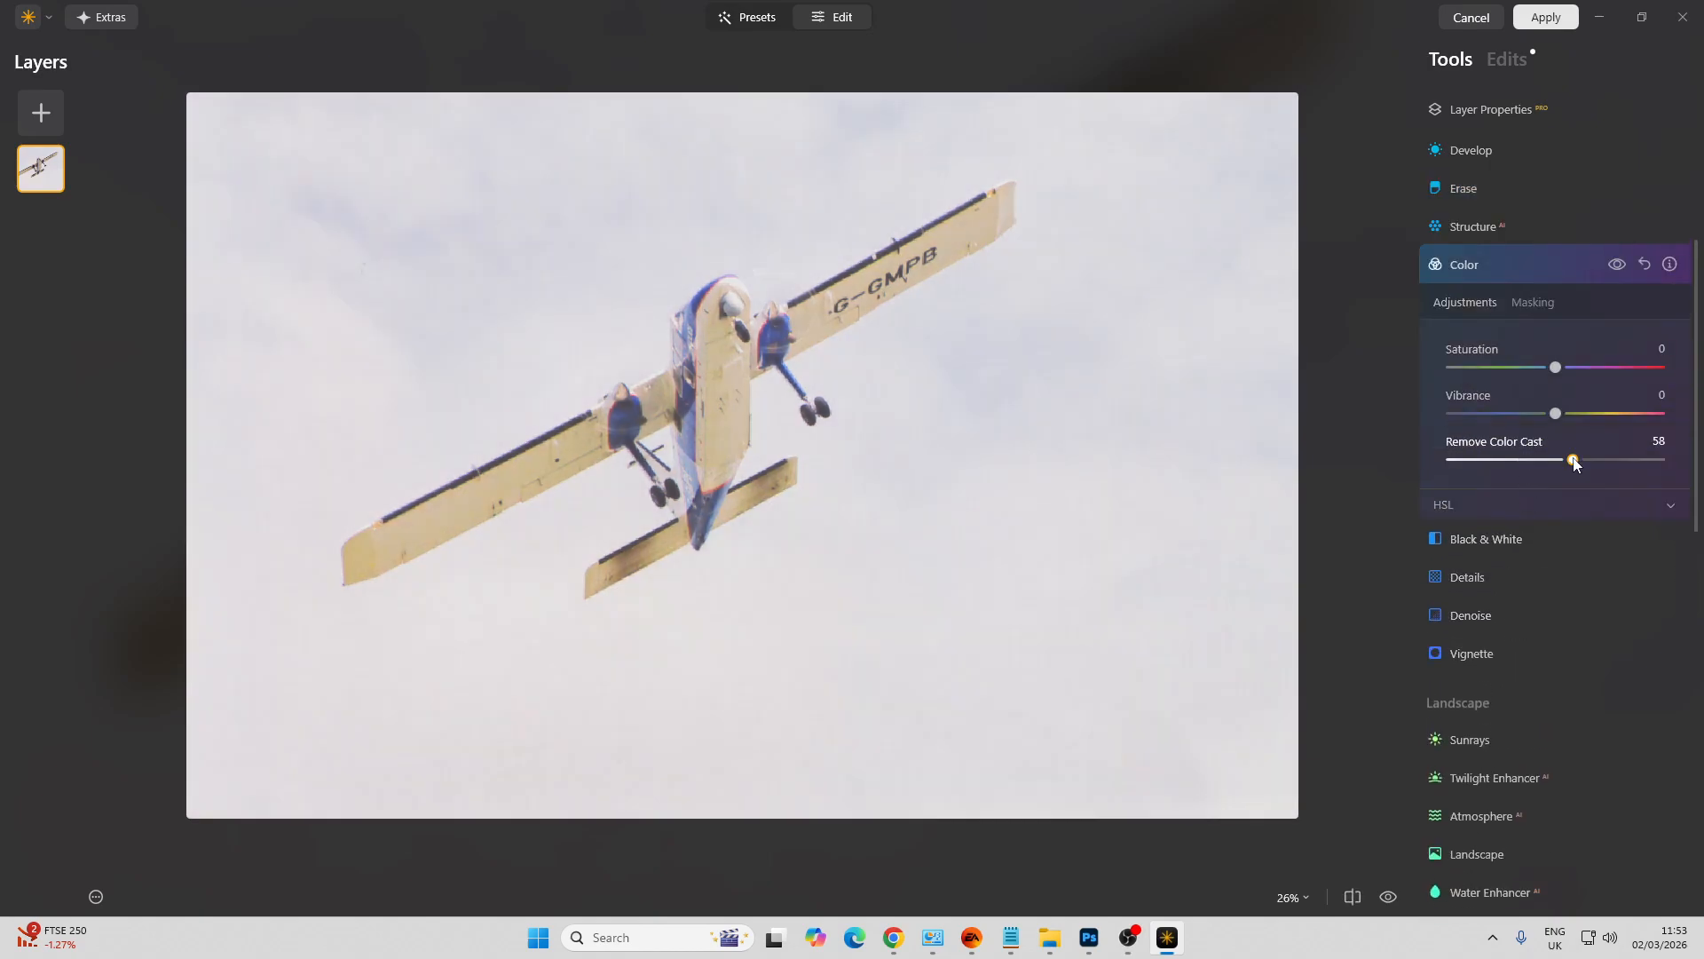
left_click(1529, 467)
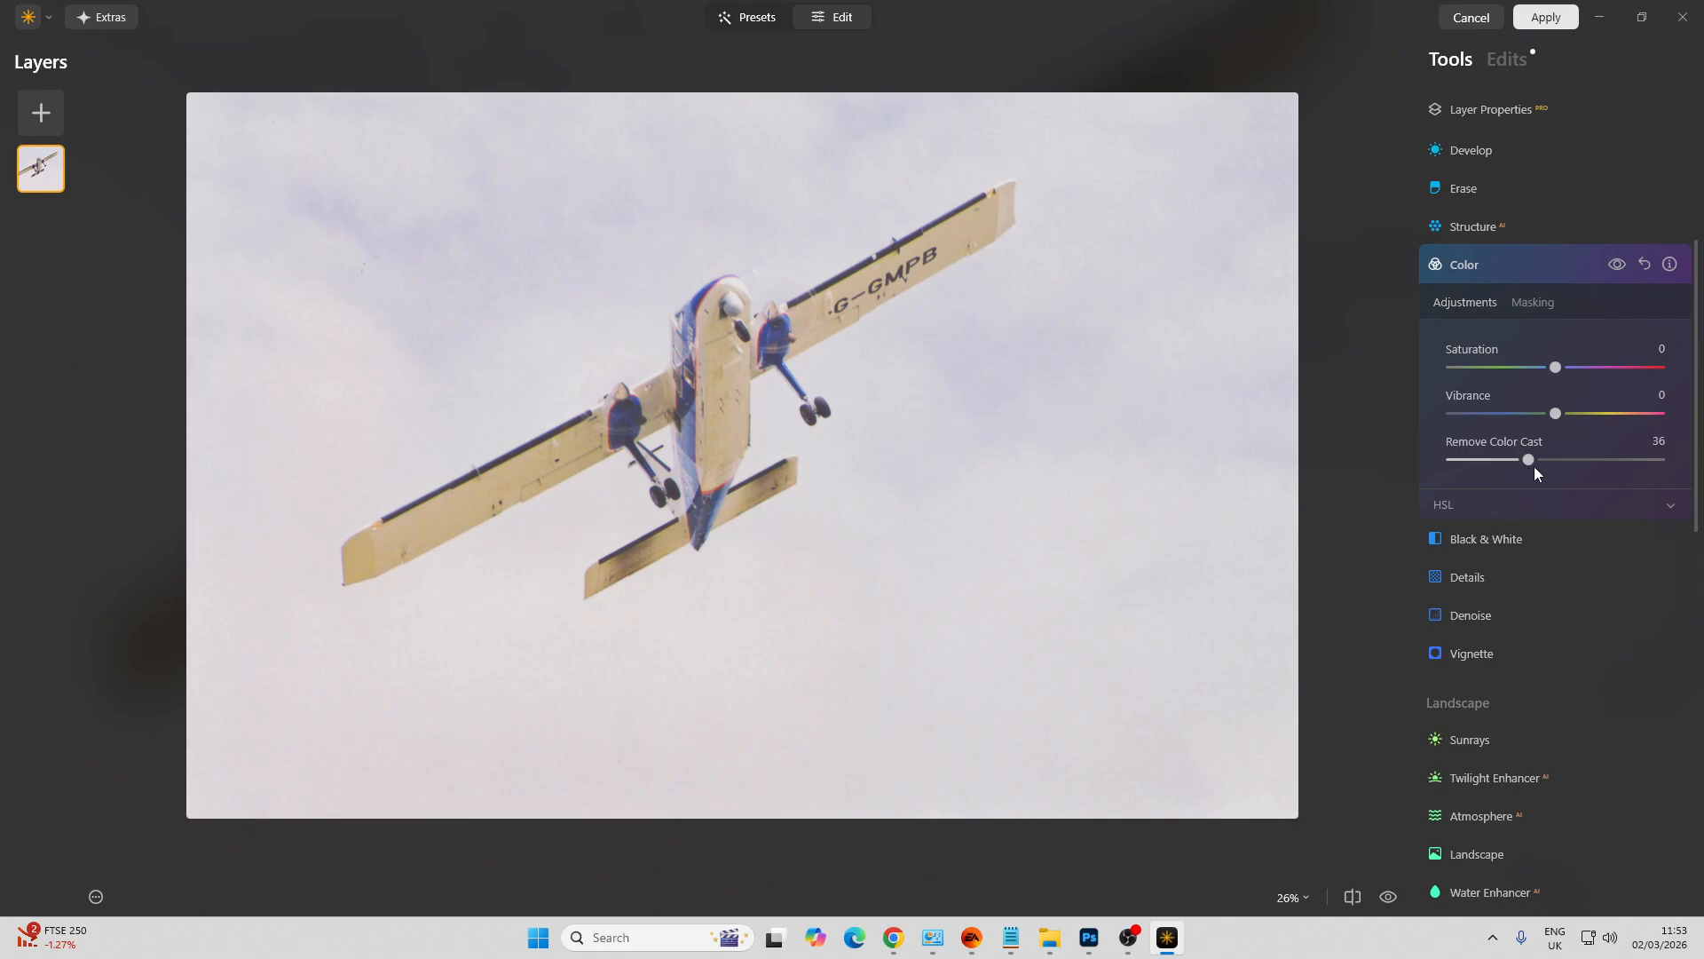
left_click(1537, 462)
left_click(1545, 17)
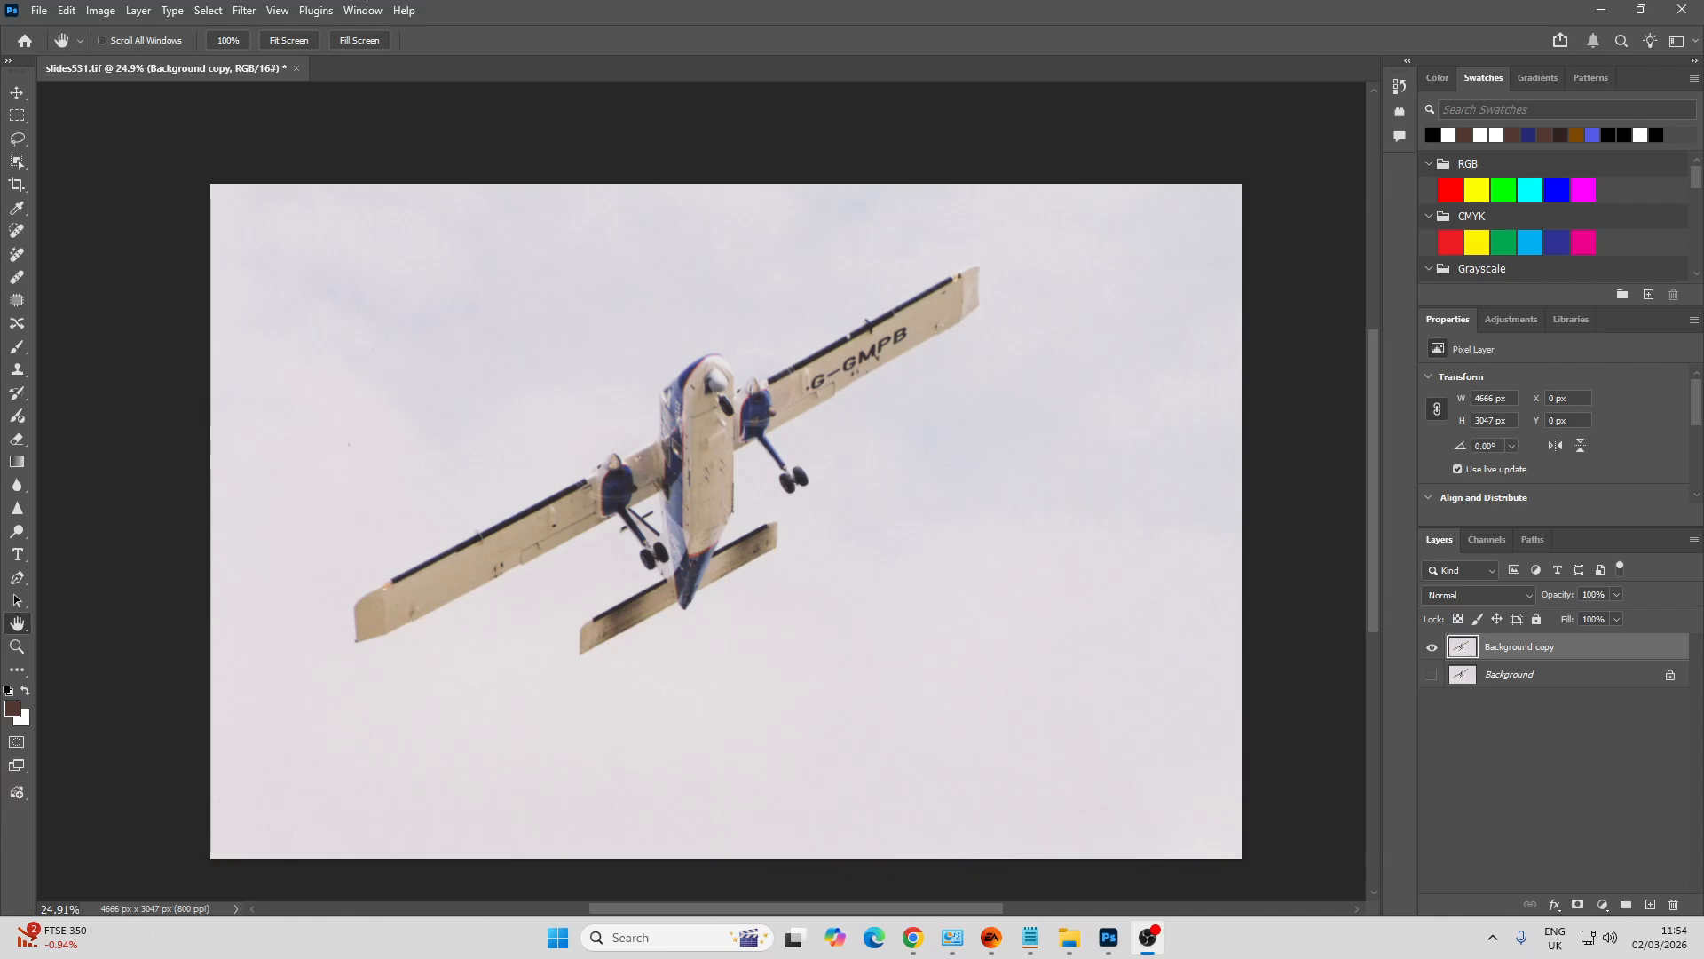
Remove the small dust spots from the sky above the aircraft's lower wing with the content-aware Spot Healing Brush
key("alt+f")
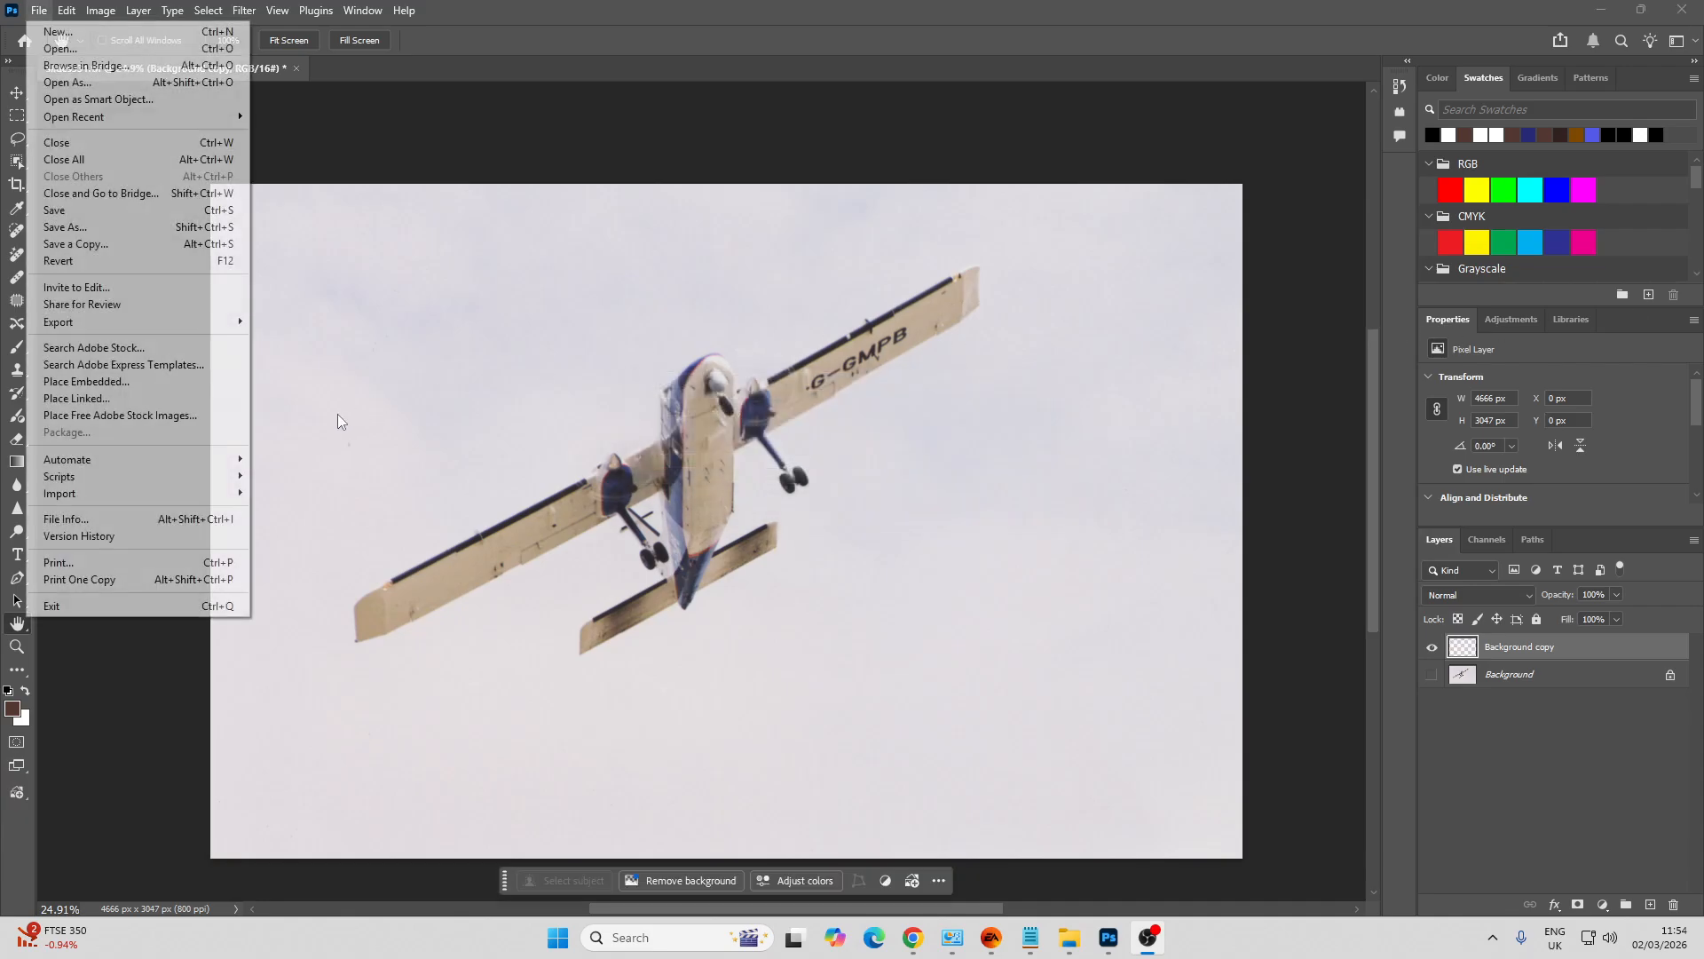
left_click(504, 41)
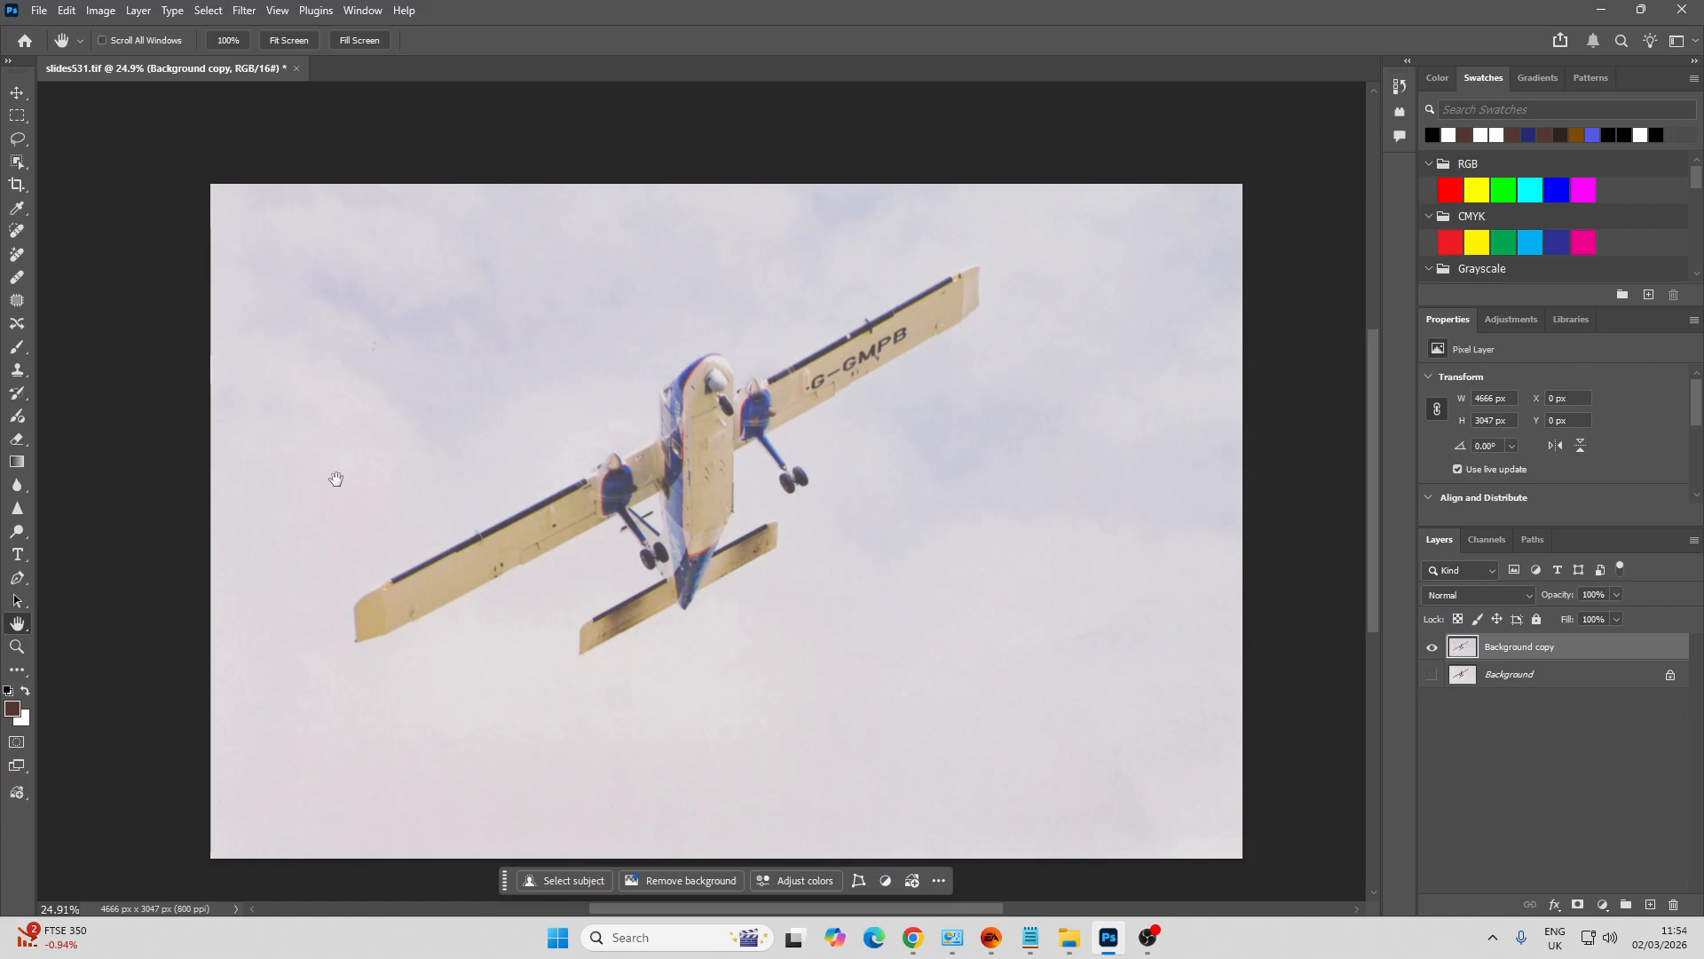
key("z")
left_click_drag(333, 454, 525, 668)
key("h")
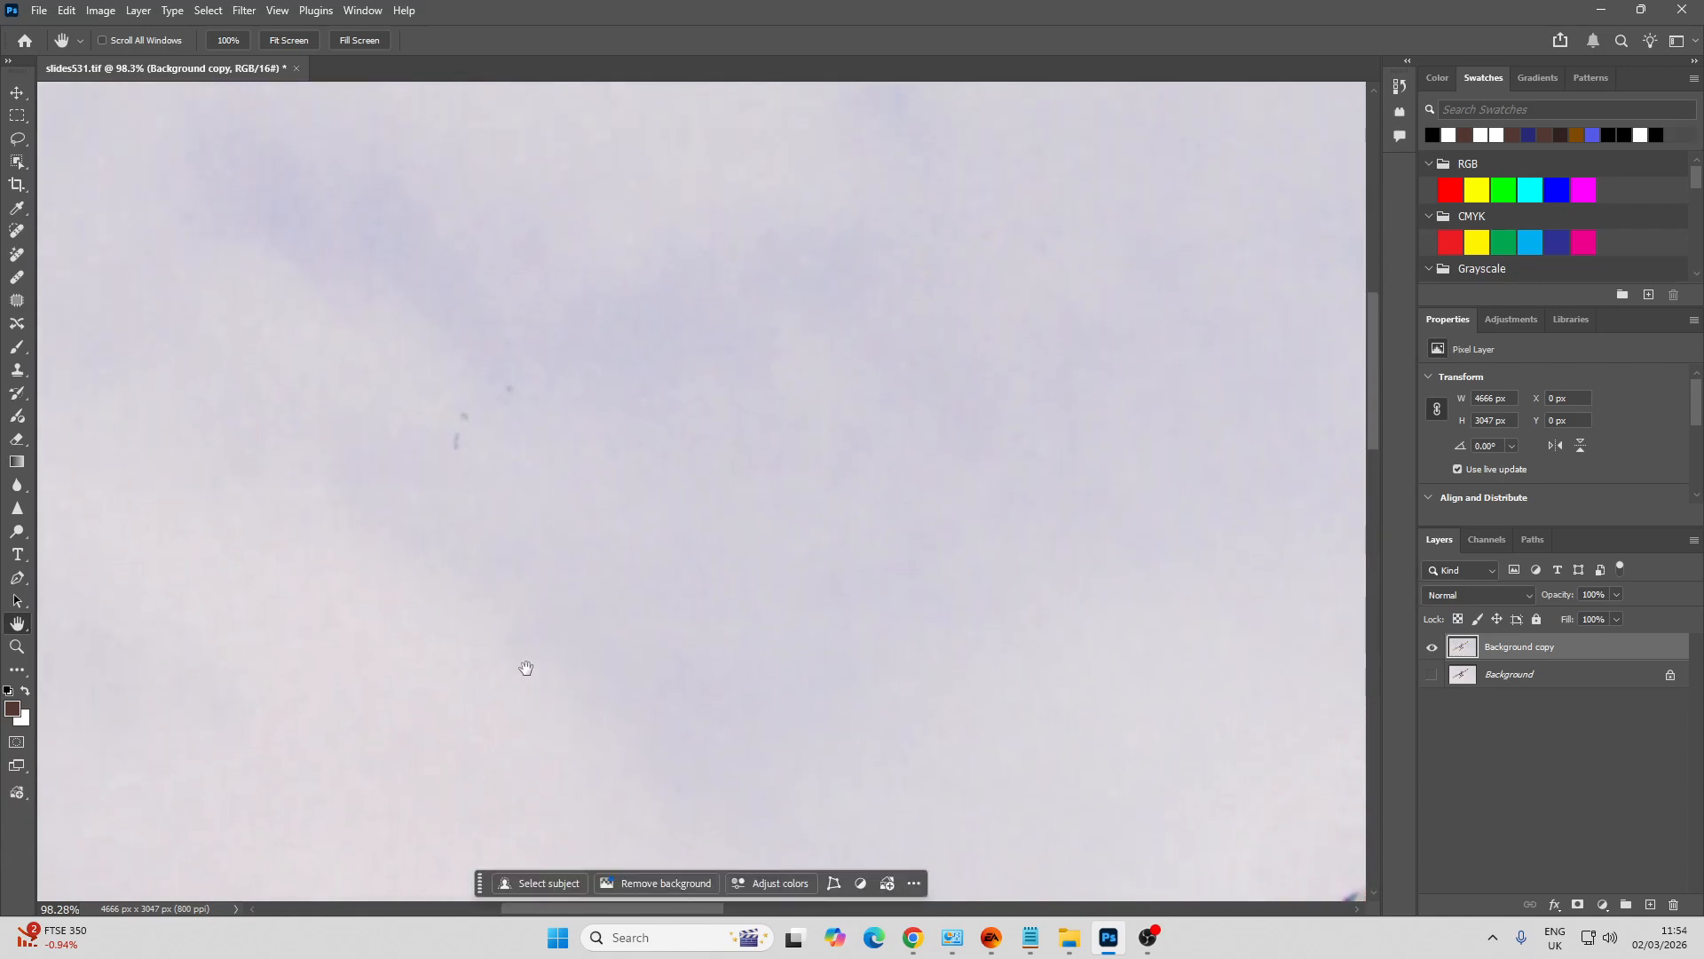
key("j")
left_click_drag(513, 381, 429, 444)
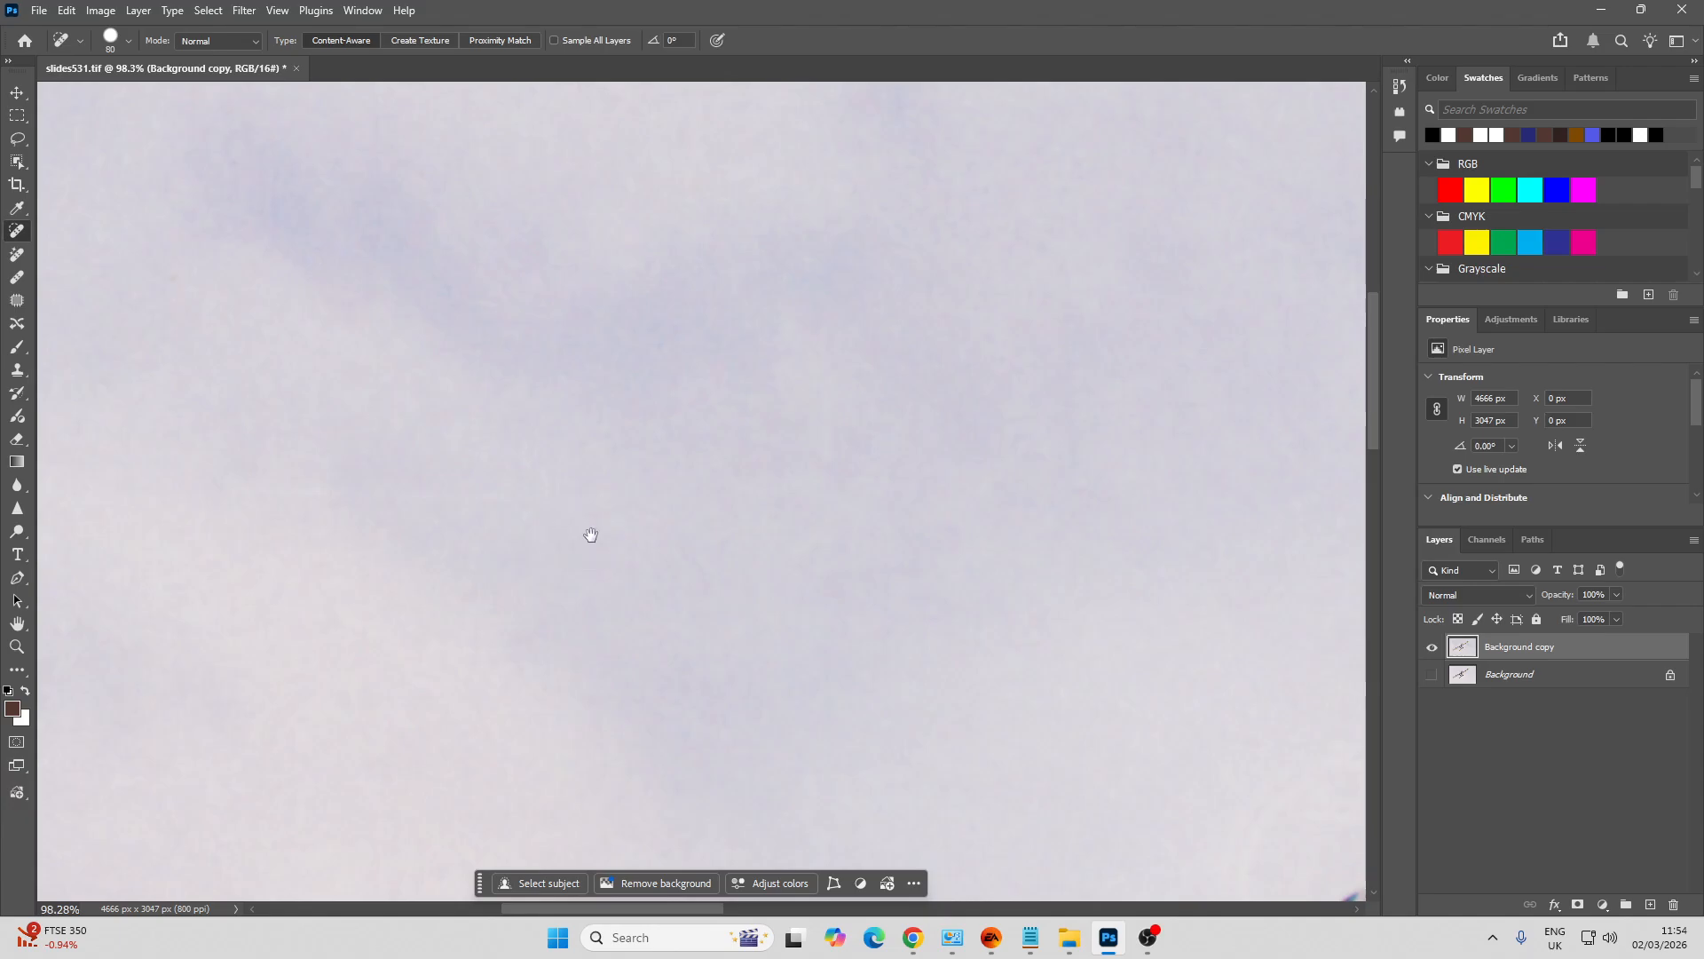
Examine the wings, fuselage and surrounding sky up close for remaining dust spots, finishing with the whole photo in view
key("h")
mouse_move(591, 534)
left_mouse_down()
mouse_move(684, 585)
mouse_move(643, 491)
mouse_move(696, 403)
mouse_move(579, 242)
left_mouse_up()
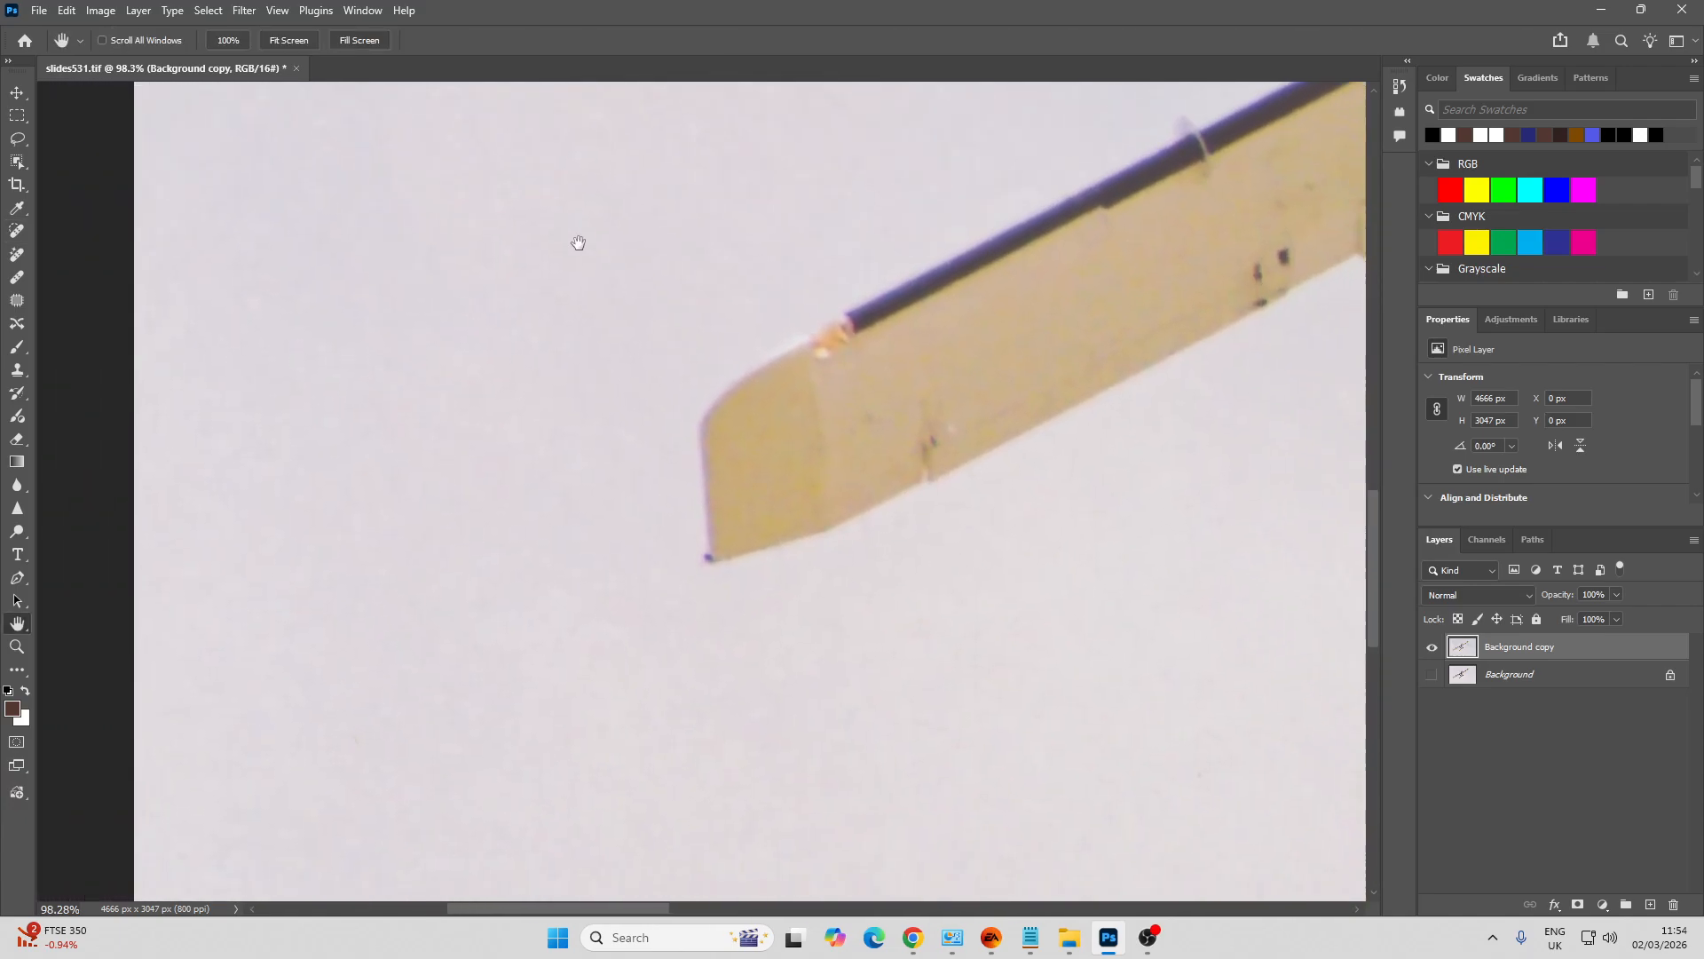
left_click_drag(810, 627, 560, 461)
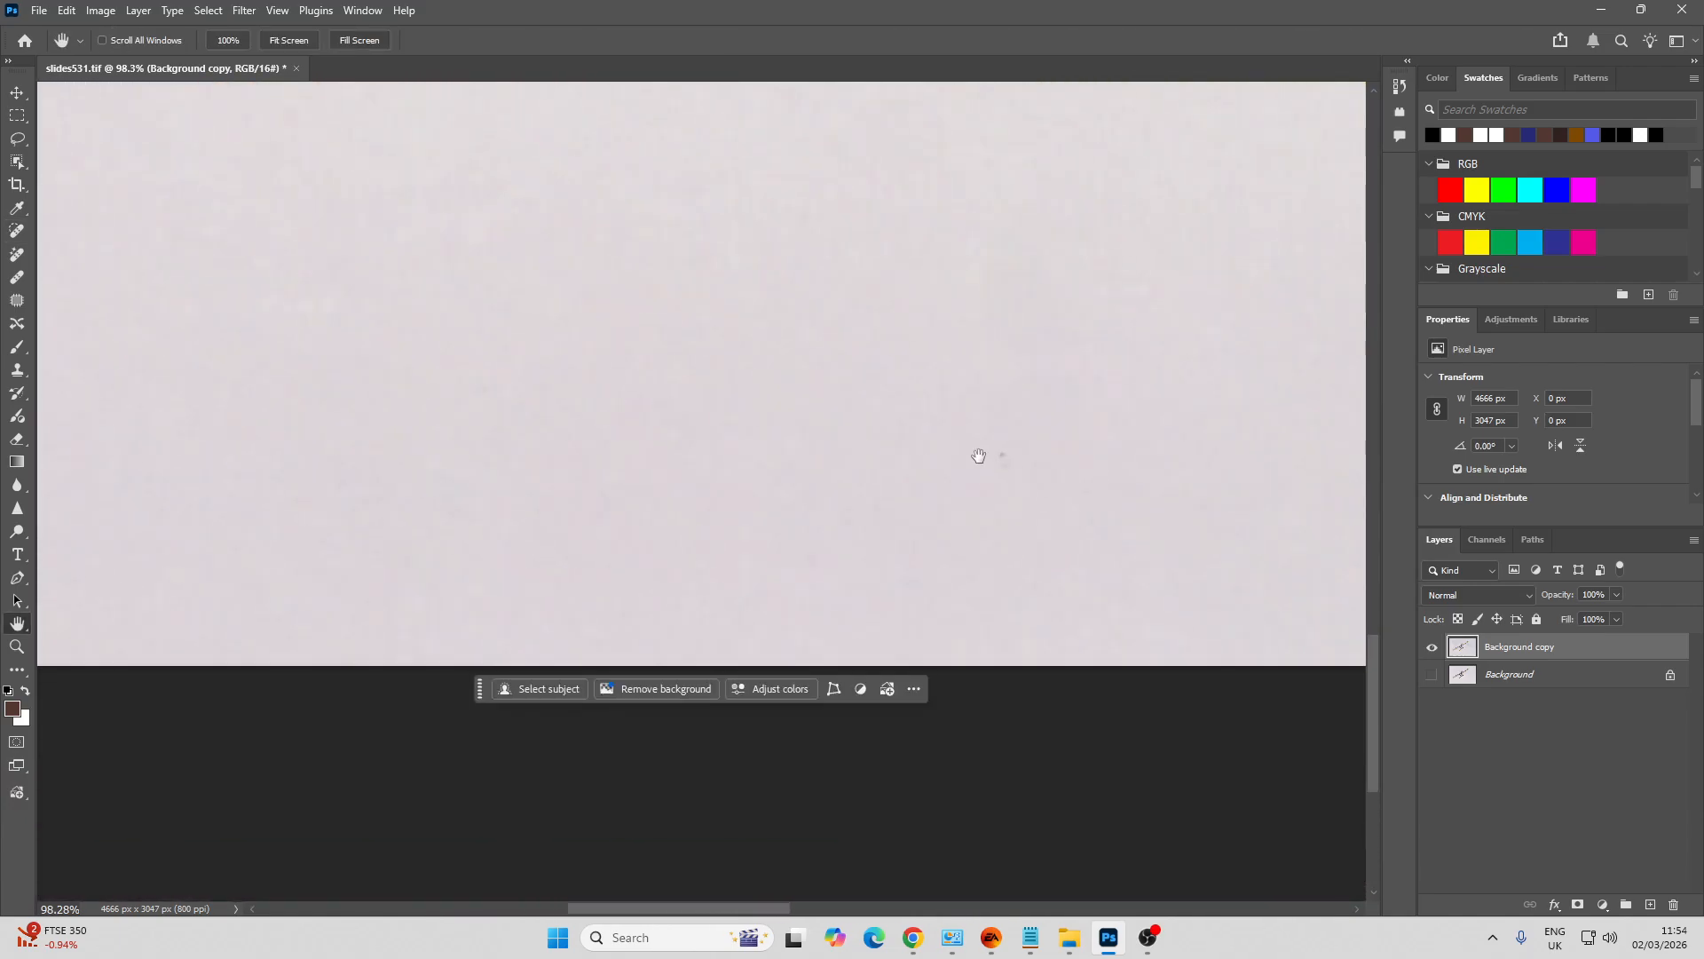
left_click_drag(978, 455, 620, 502)
key("j")
key("h")
mouse_move(769, 498)
left_mouse_down()
mouse_move(552, 598)
mouse_move(475, 612)
mouse_move(613, 704)
left_mouse_up()
left_click_drag(779, 498, 825, 693)
left_click_drag(578, 396, 932, 674)
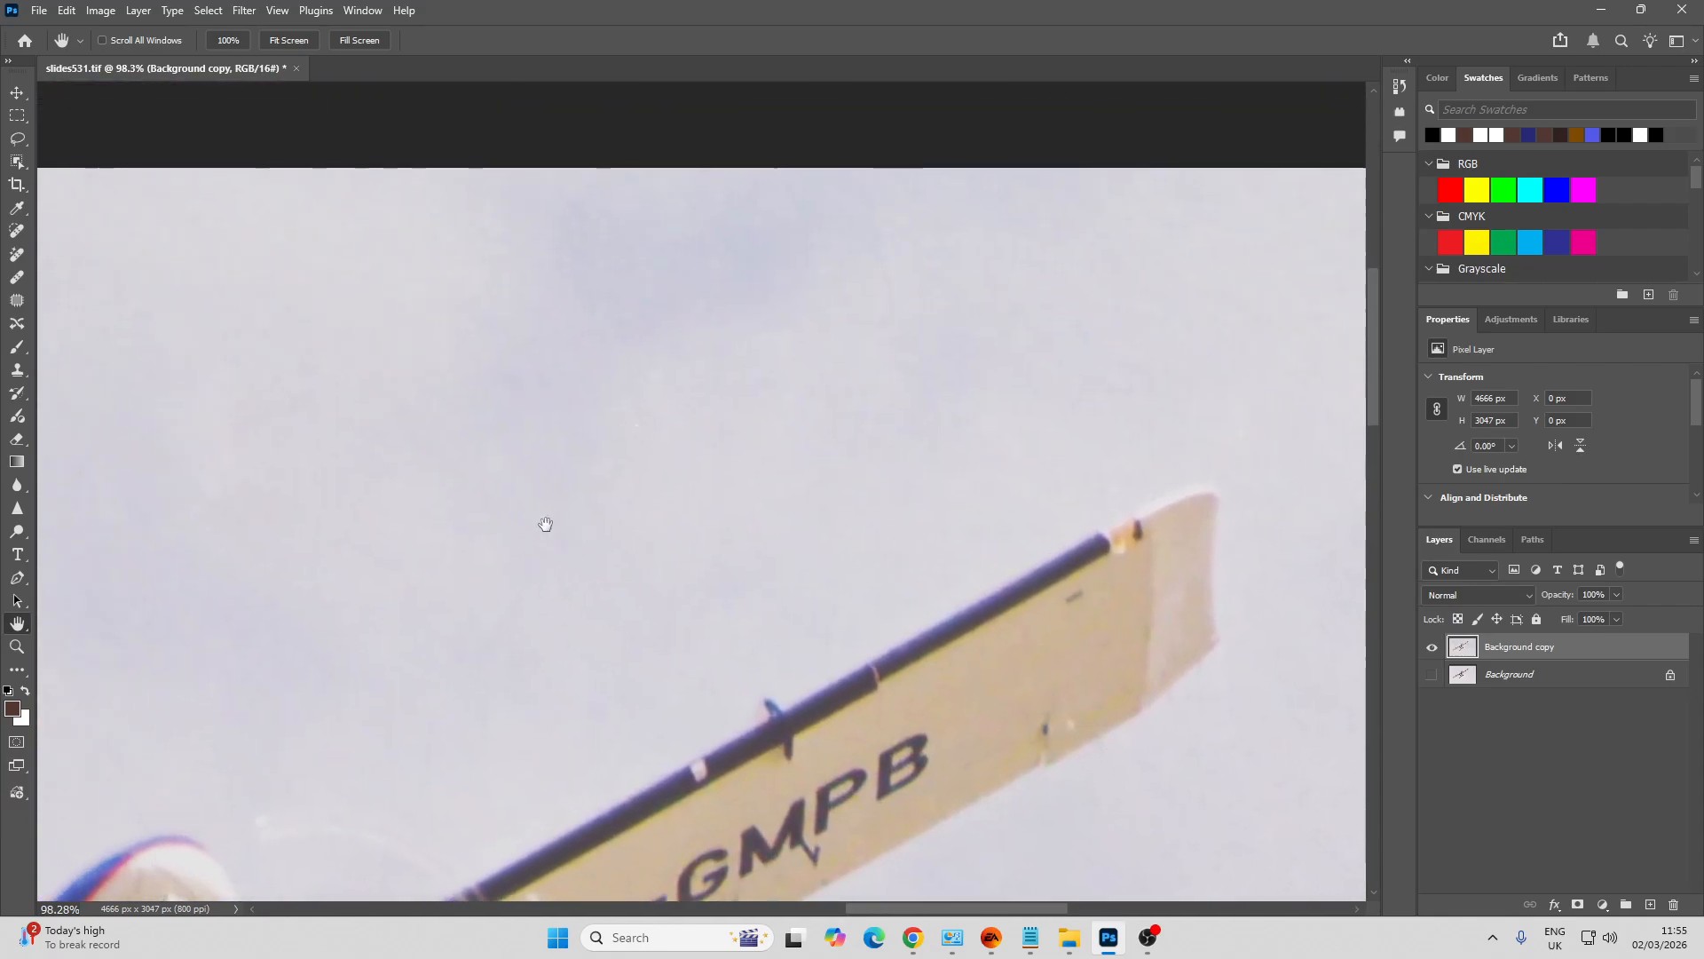
left_click_drag(539, 522, 925, 297)
left_click_drag(701, 485, 799, 310)
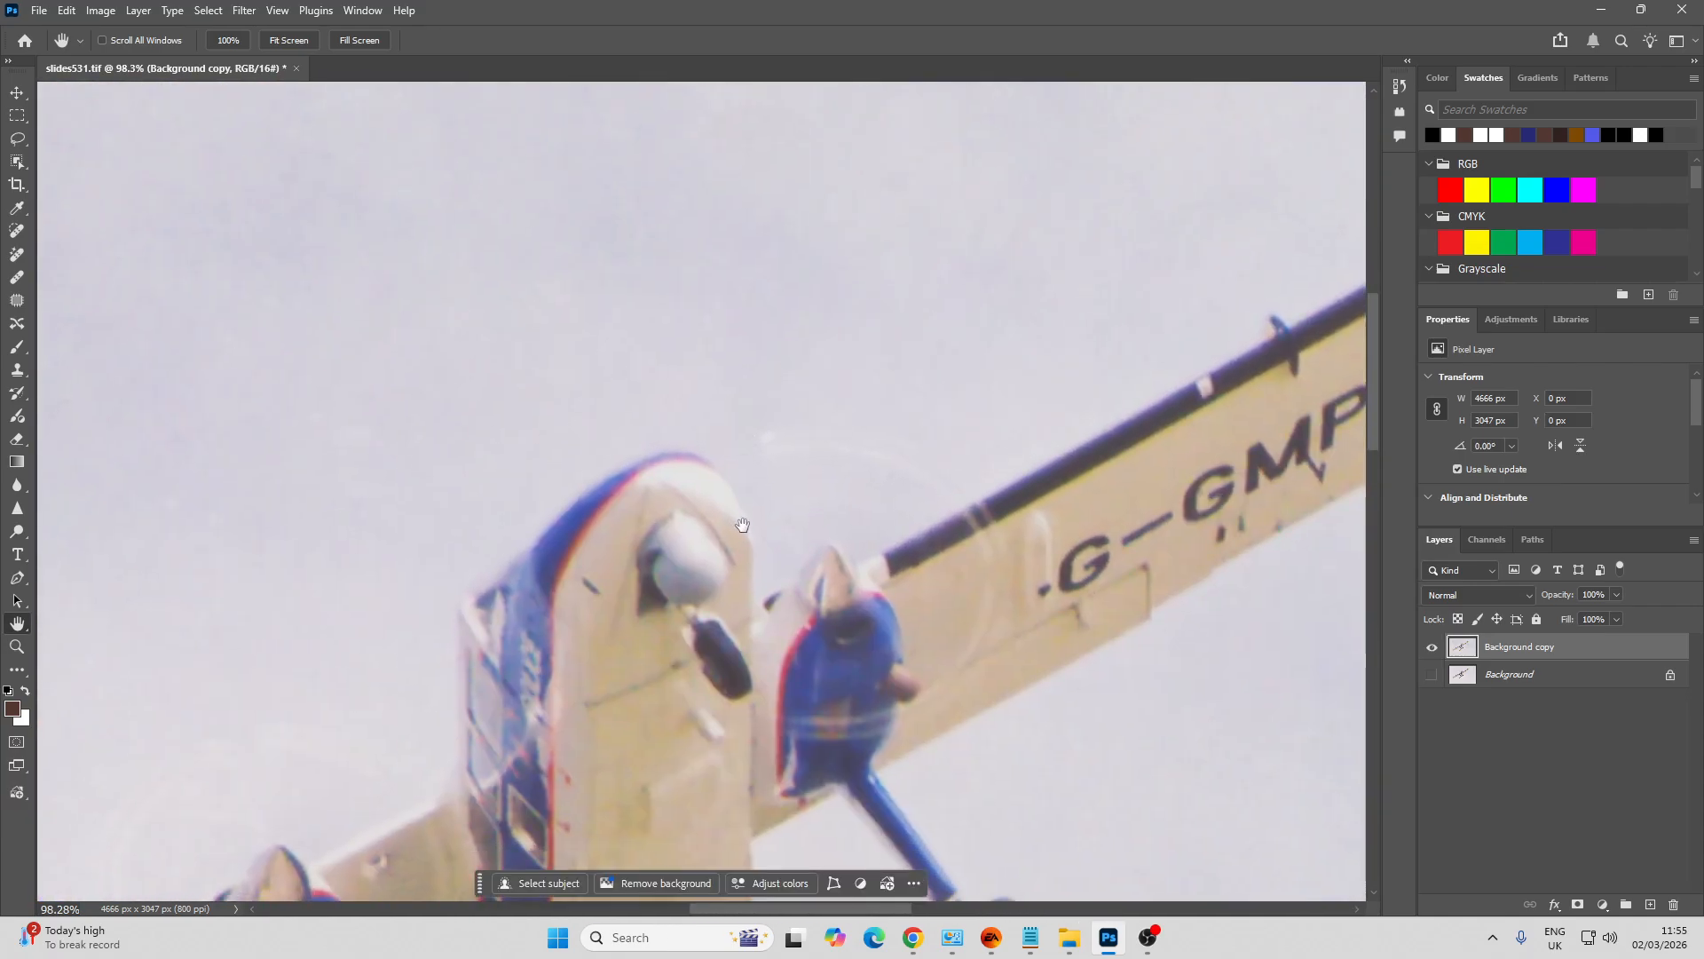
key("z")
left_click_drag(743, 525, 675, 513)
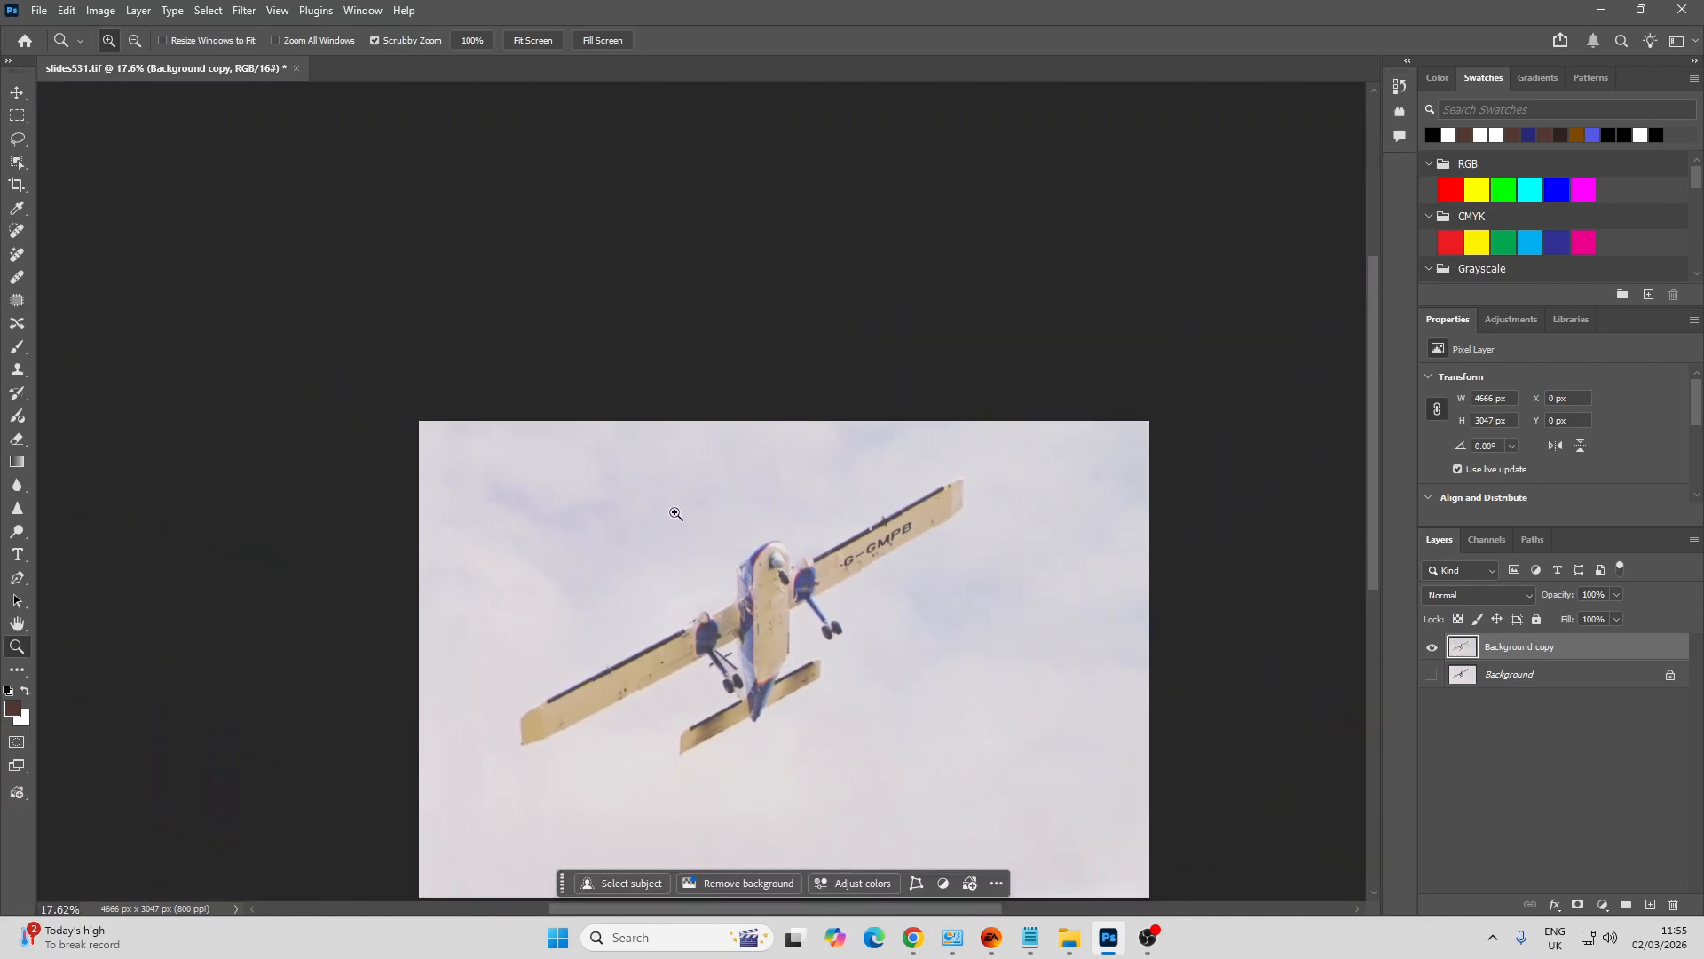
key("h")
left_click_drag(733, 640, 648, 440)
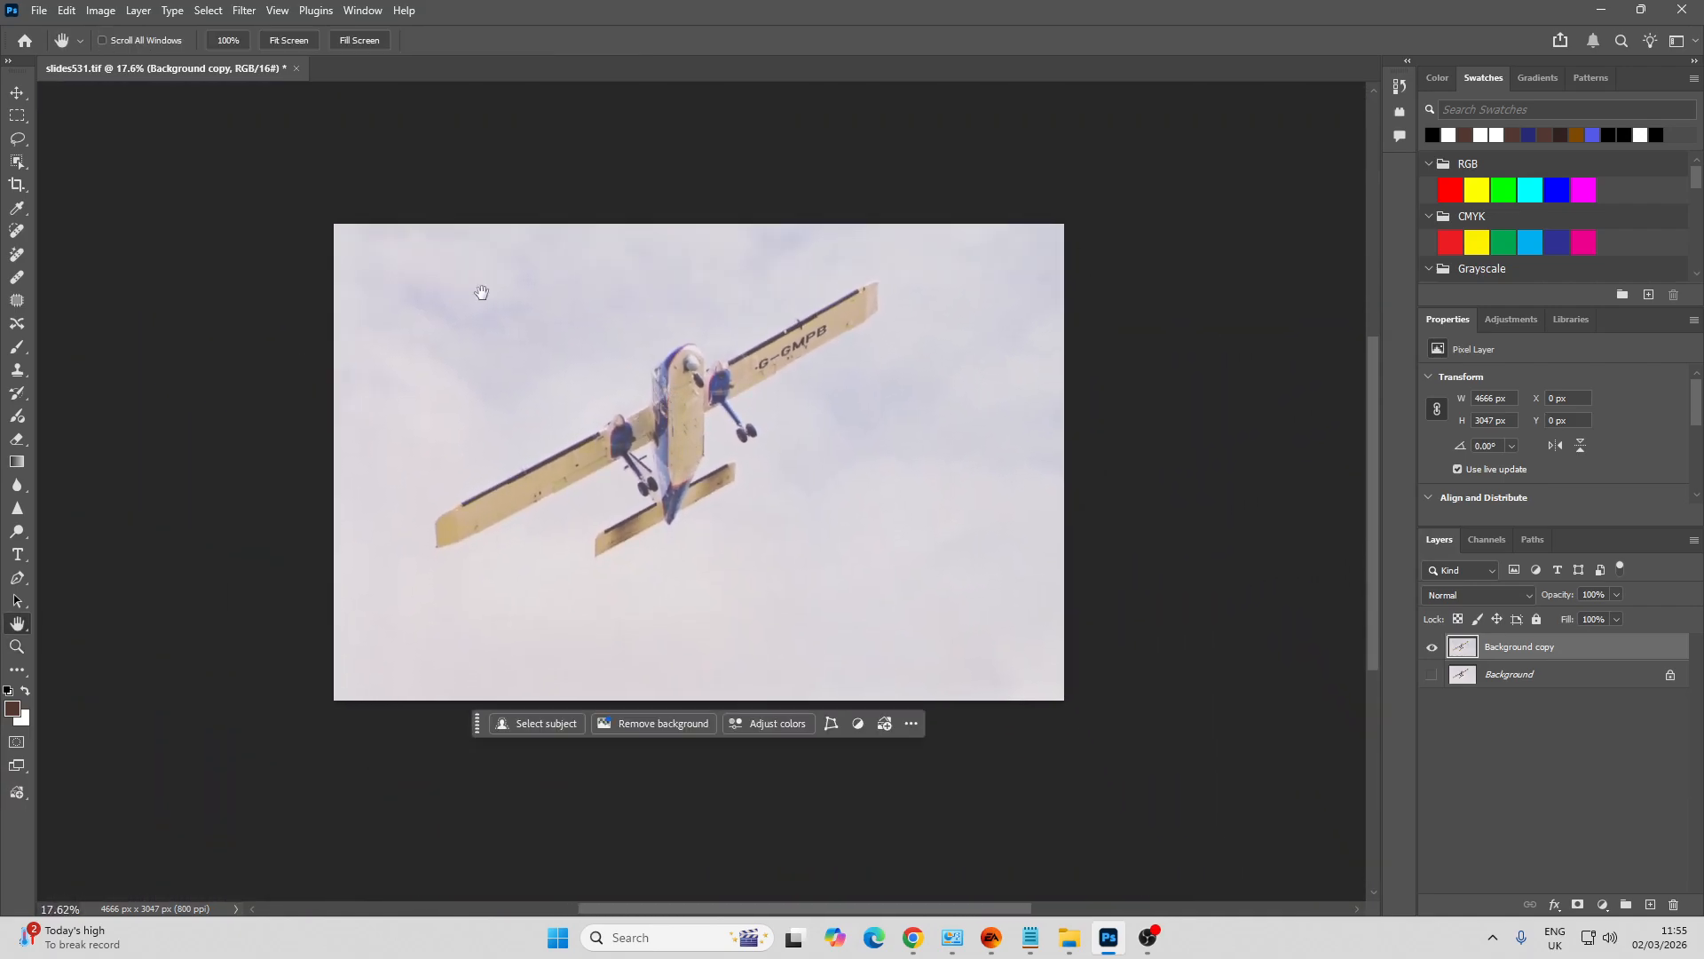
Save the photo in PSDs as Photoshop format, named "G-GMPB Britten-Norman BN-2T-4S Defender 4000 UK - Greater Manchester Police Manchester at Manchester Airport Uk 06-05-2003"
left_click(39, 10)
left_click(91, 222)
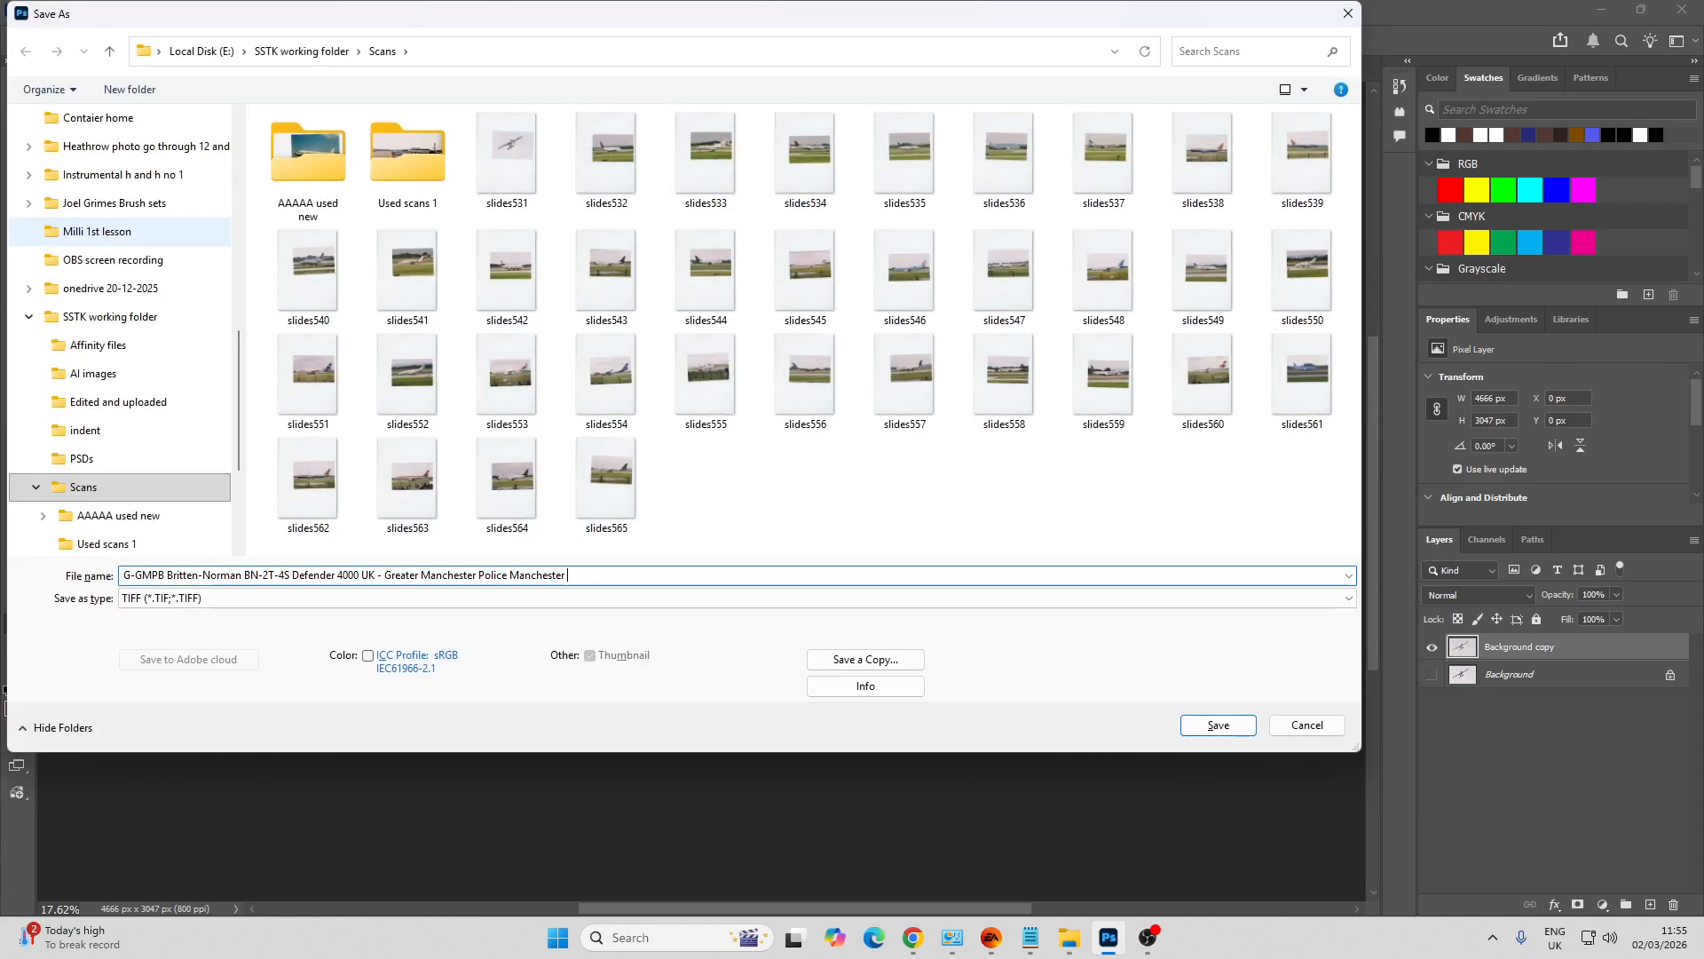
type("M")
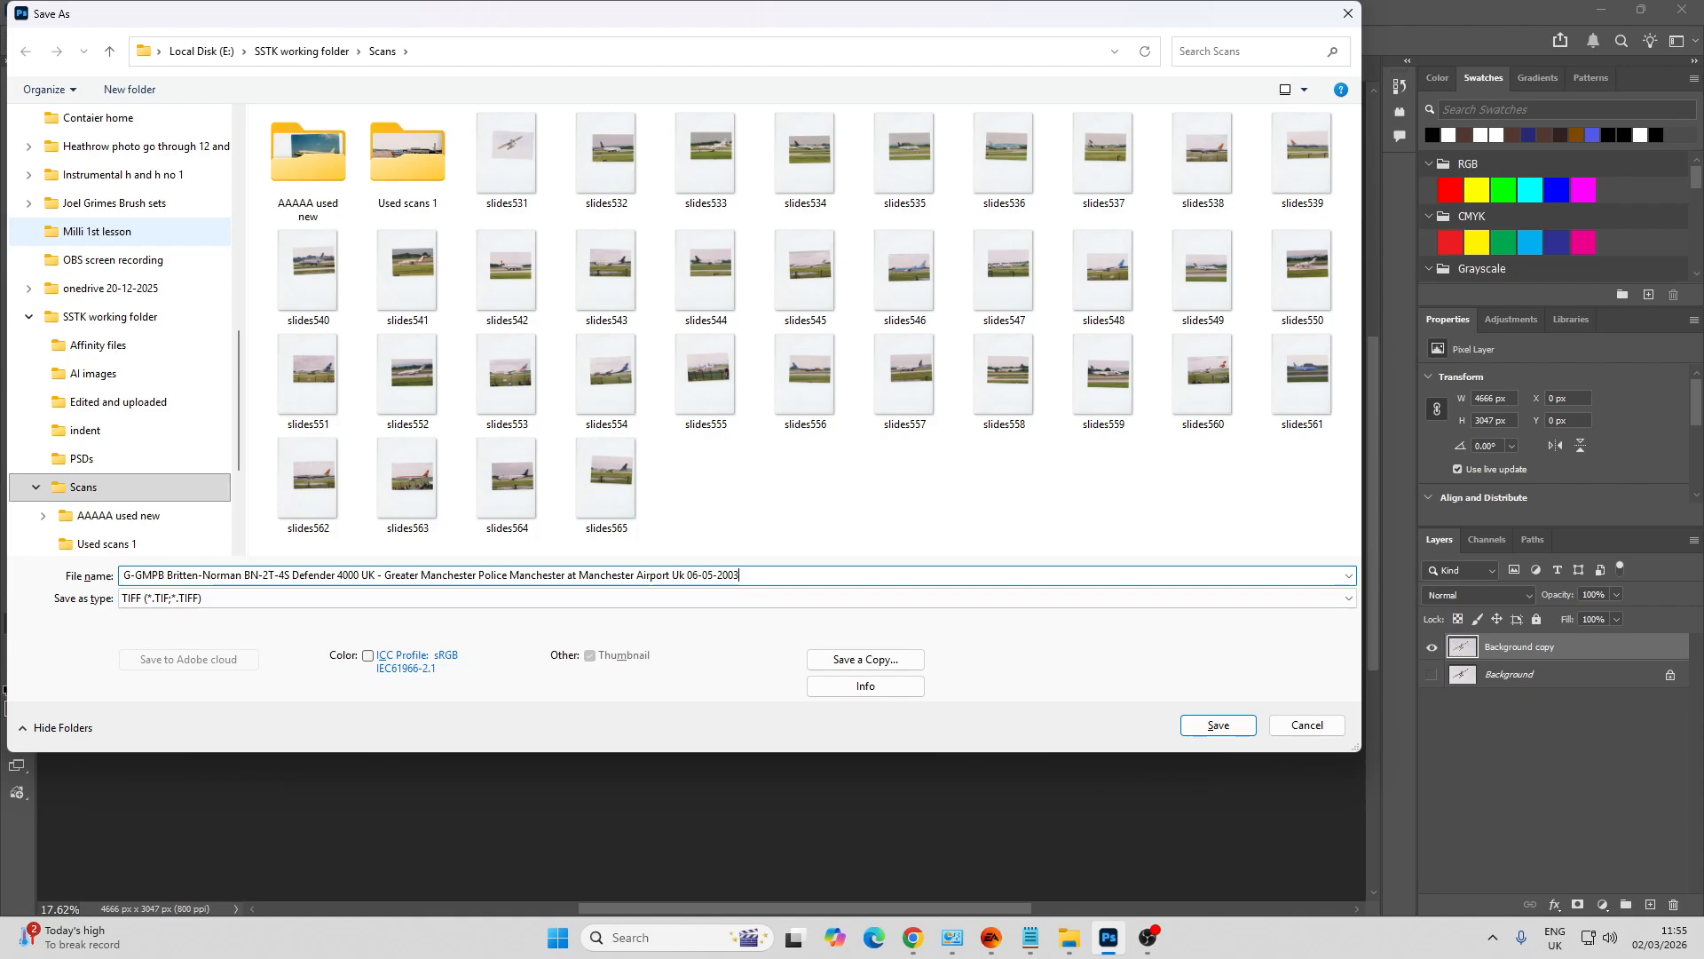
left_click(302, 51)
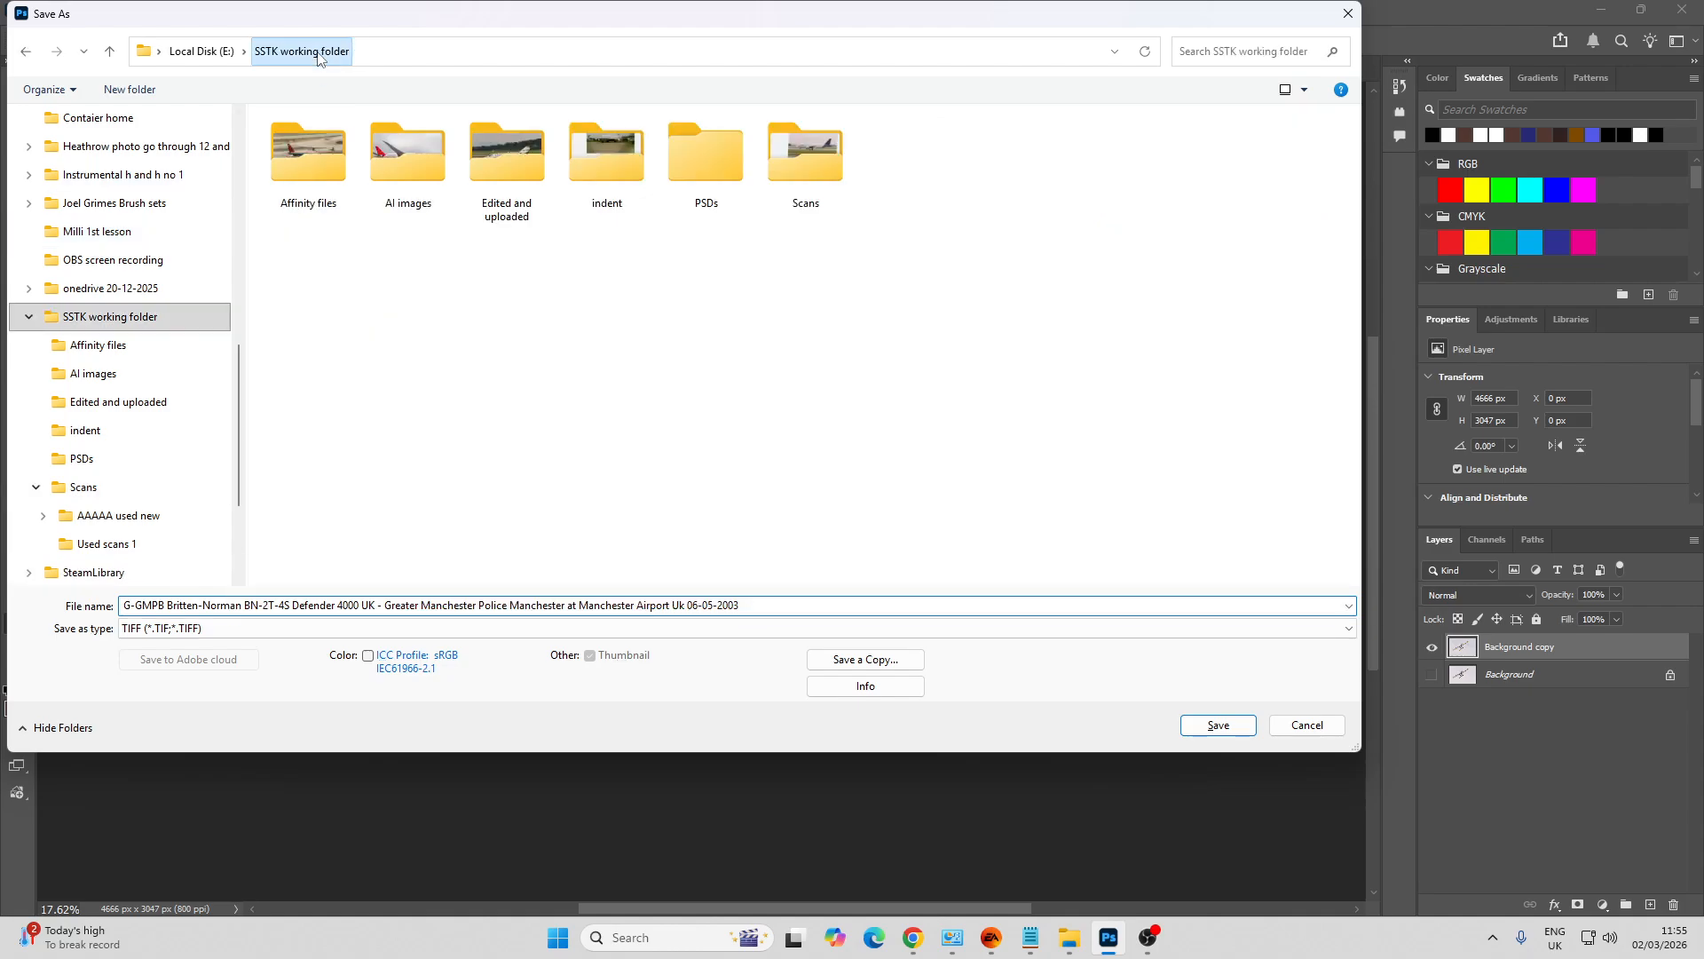
double_click(696, 162)
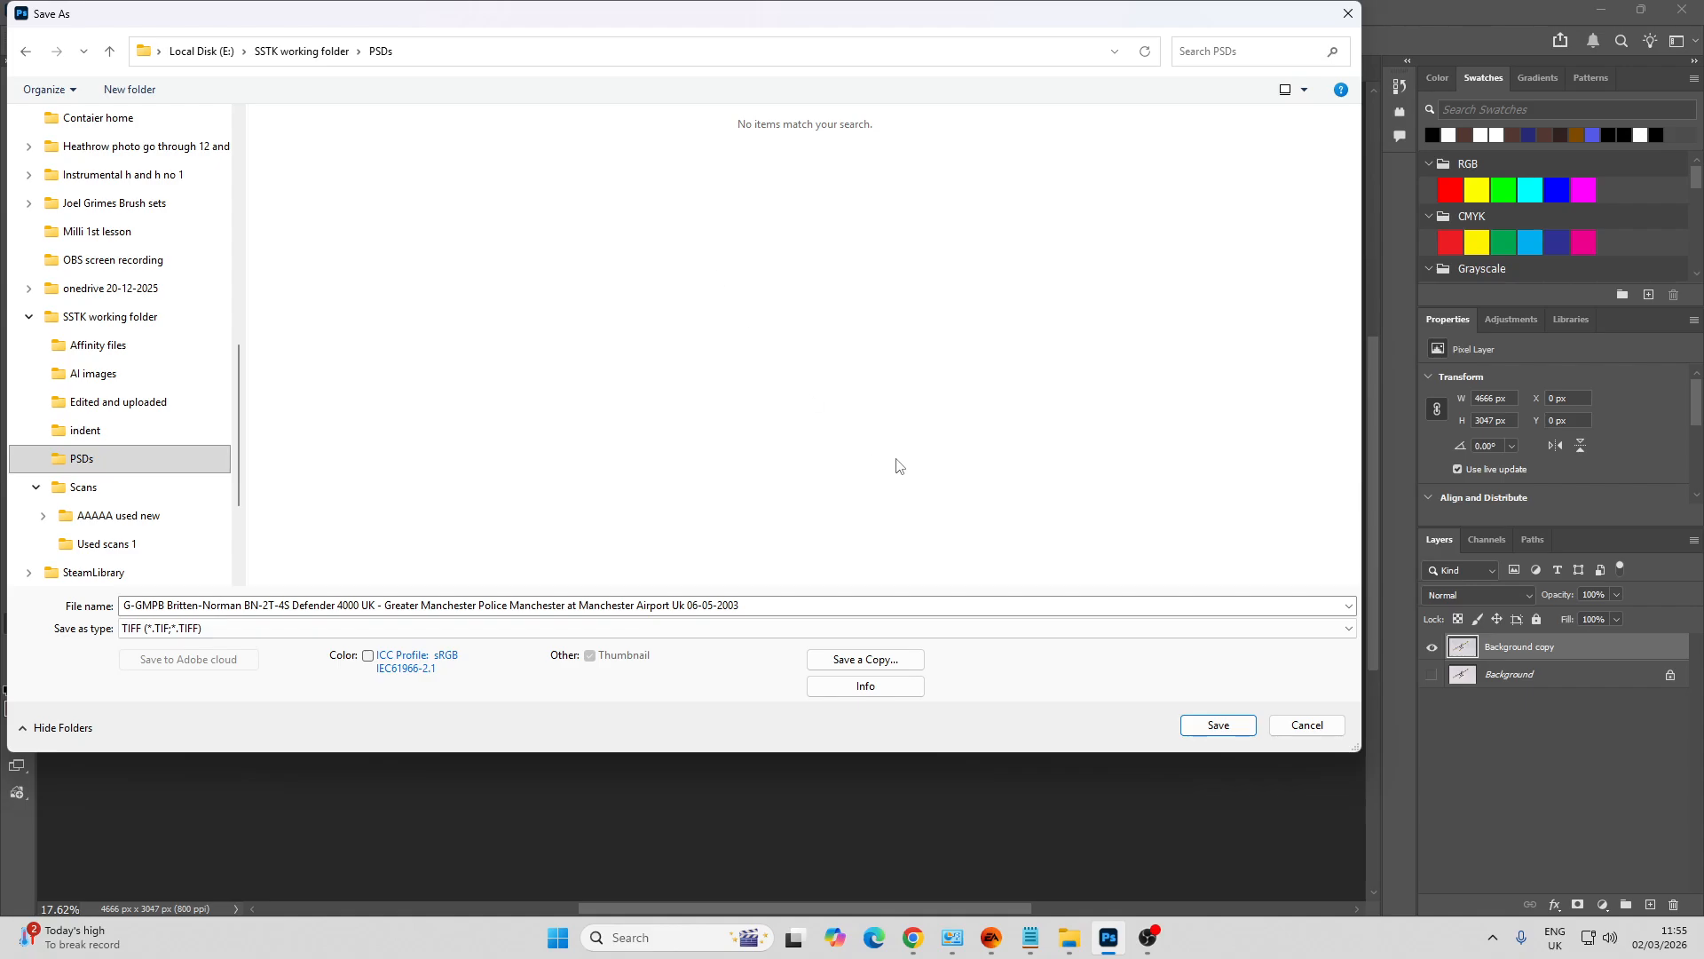
left_click(640, 630)
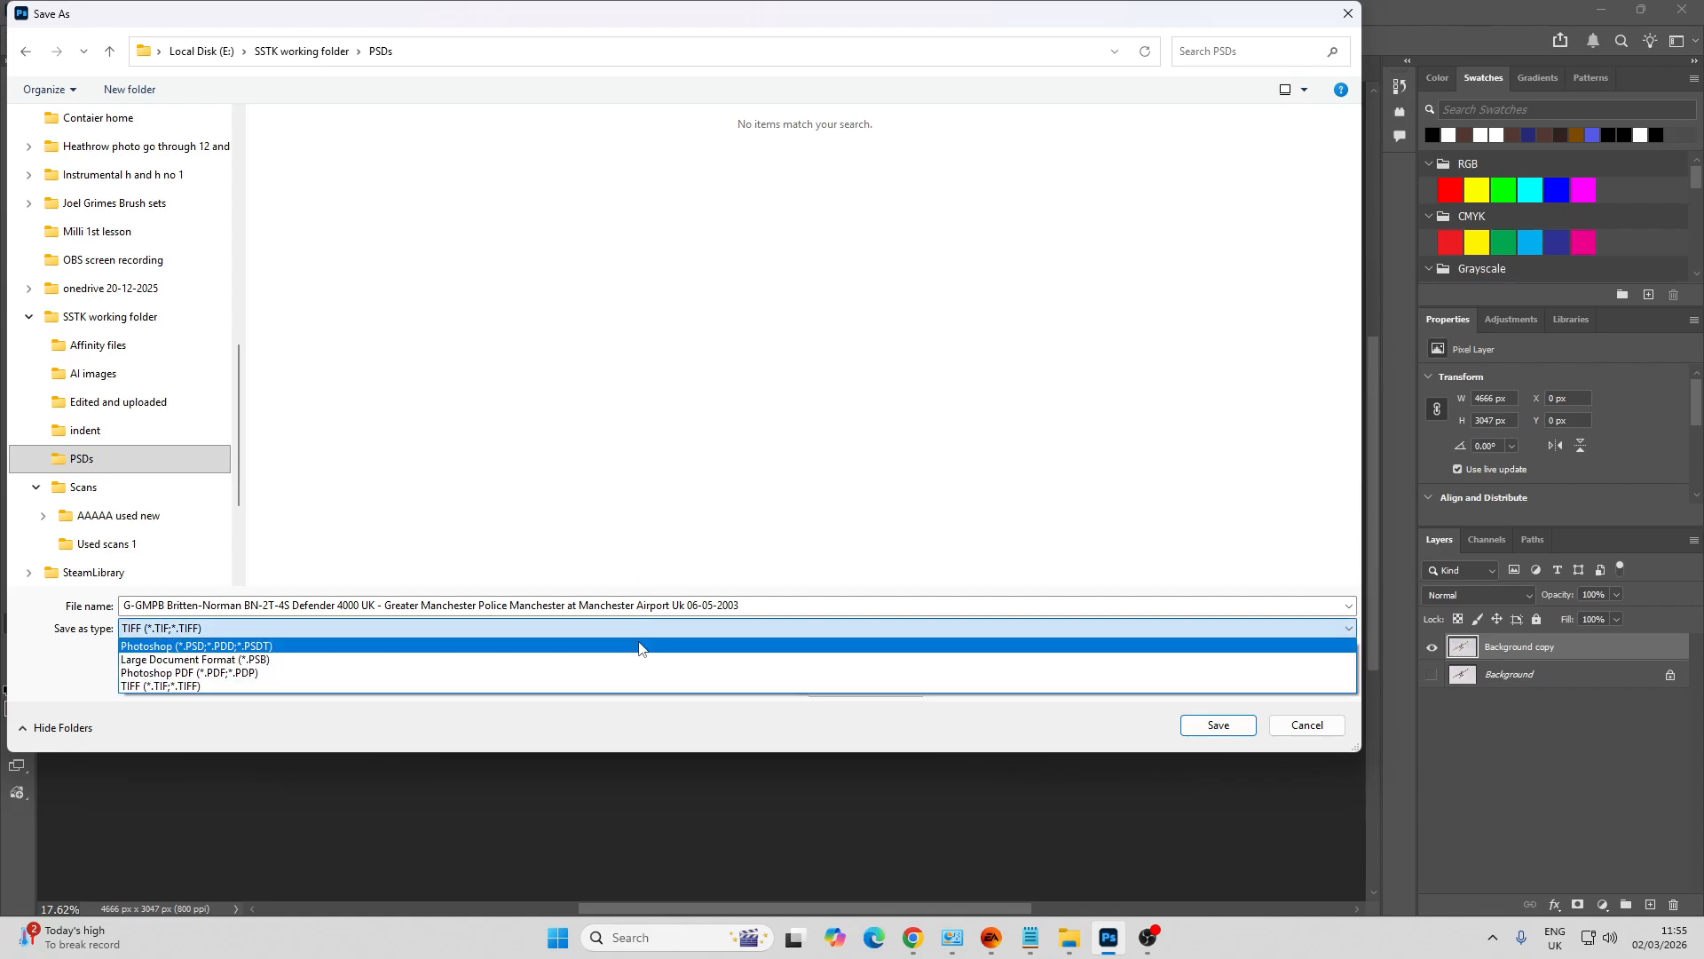
left_click(639, 646)
left_click(1218, 724)
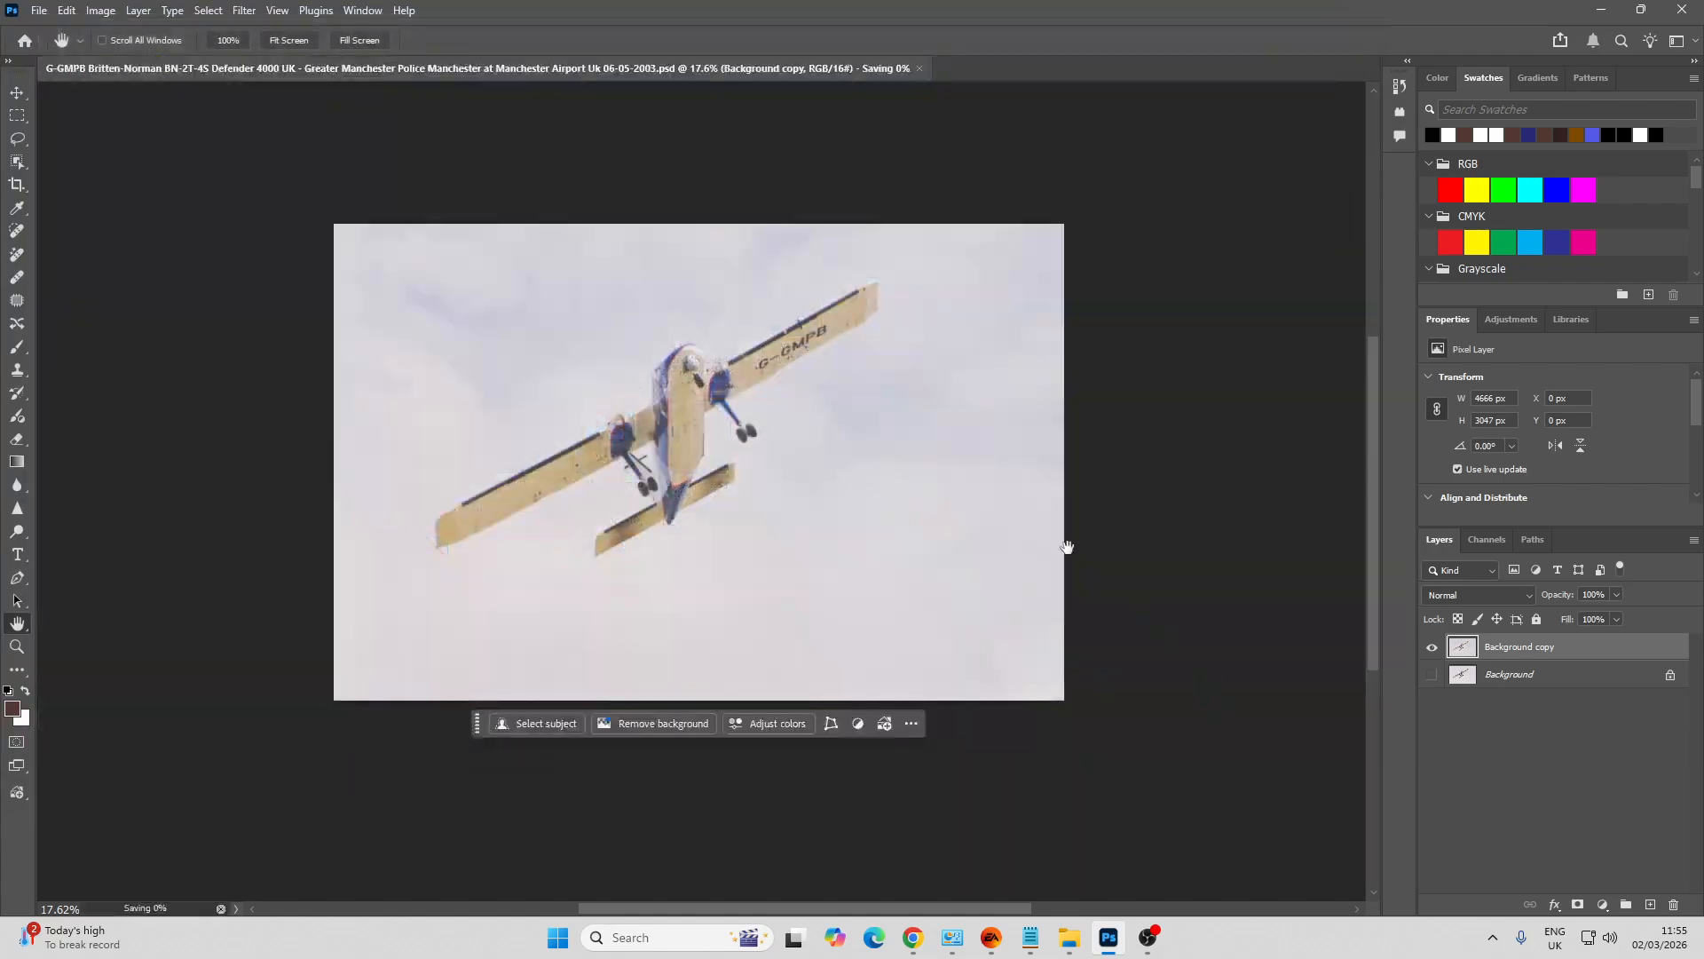
Export the finished aircraft photo as a full-size JPG with Export As
left_click(40, 12)
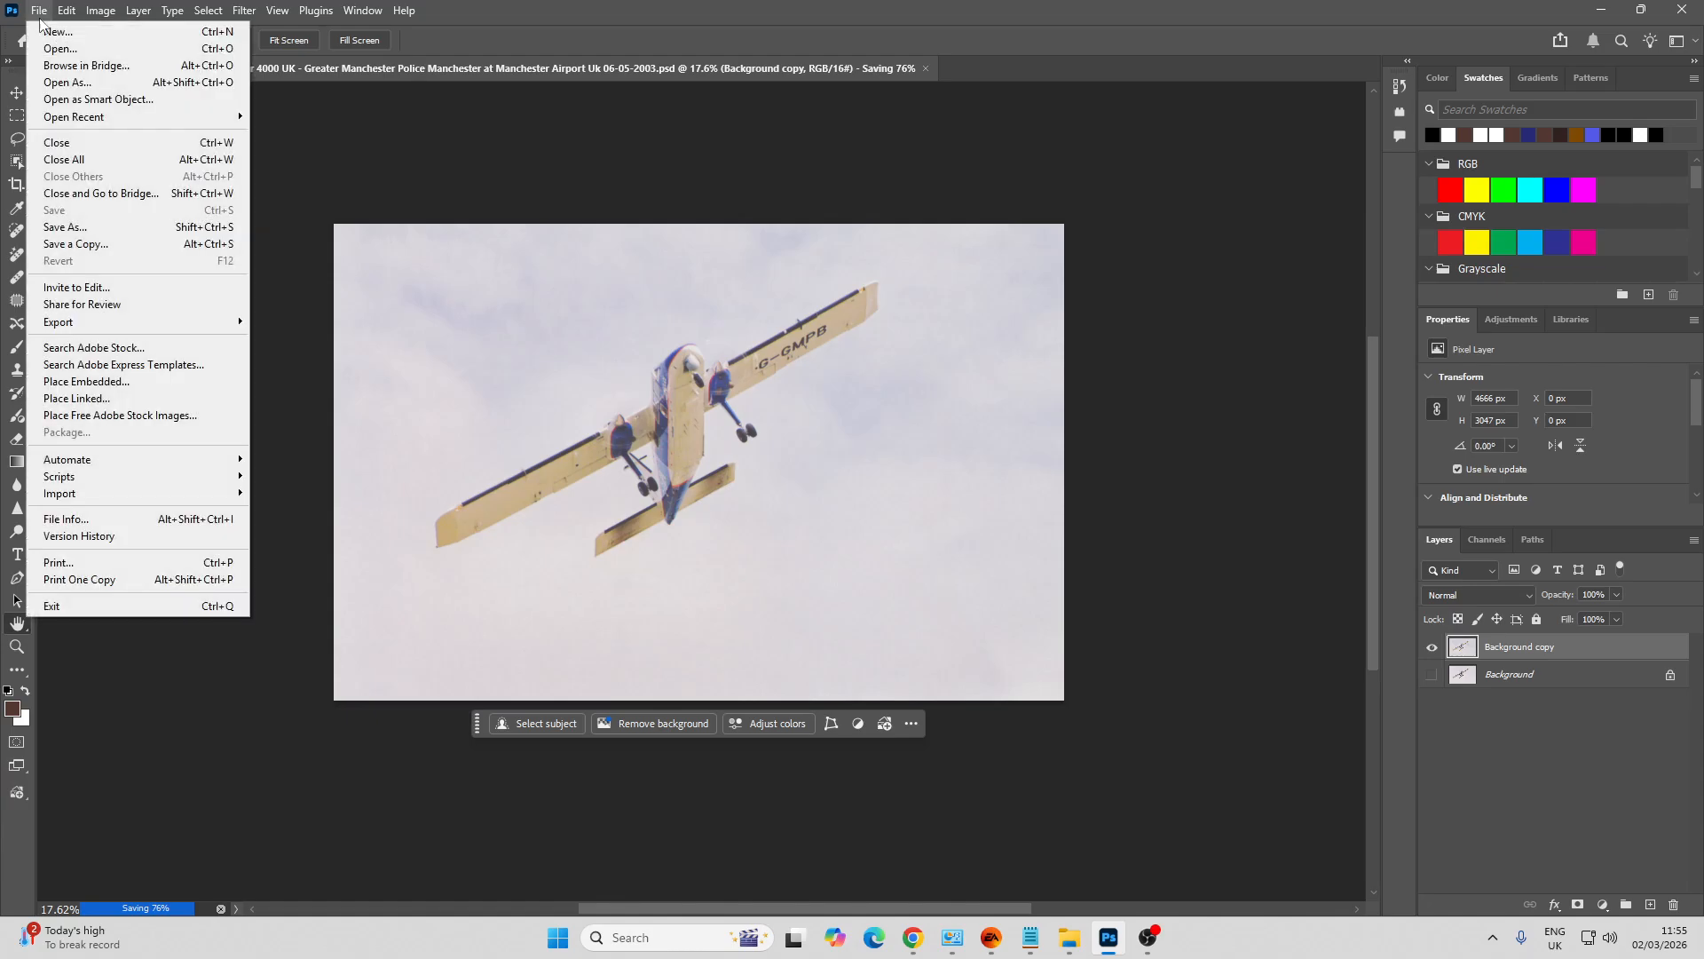
mouse_move(198, 323)
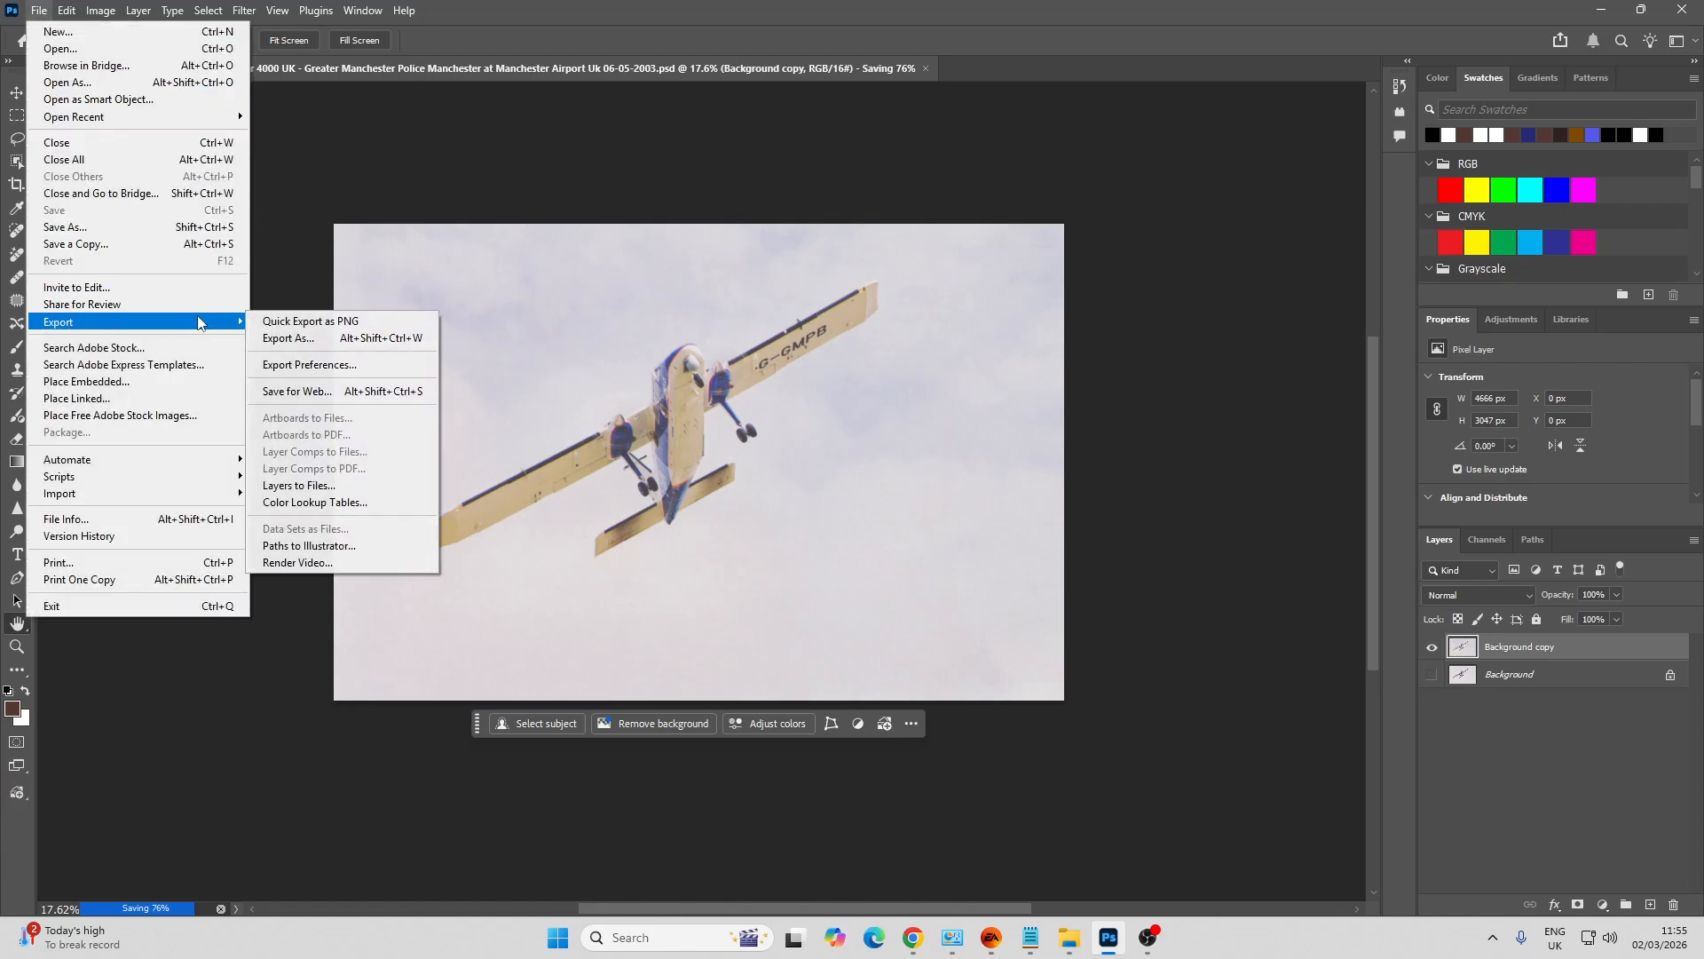
left_click(280, 338)
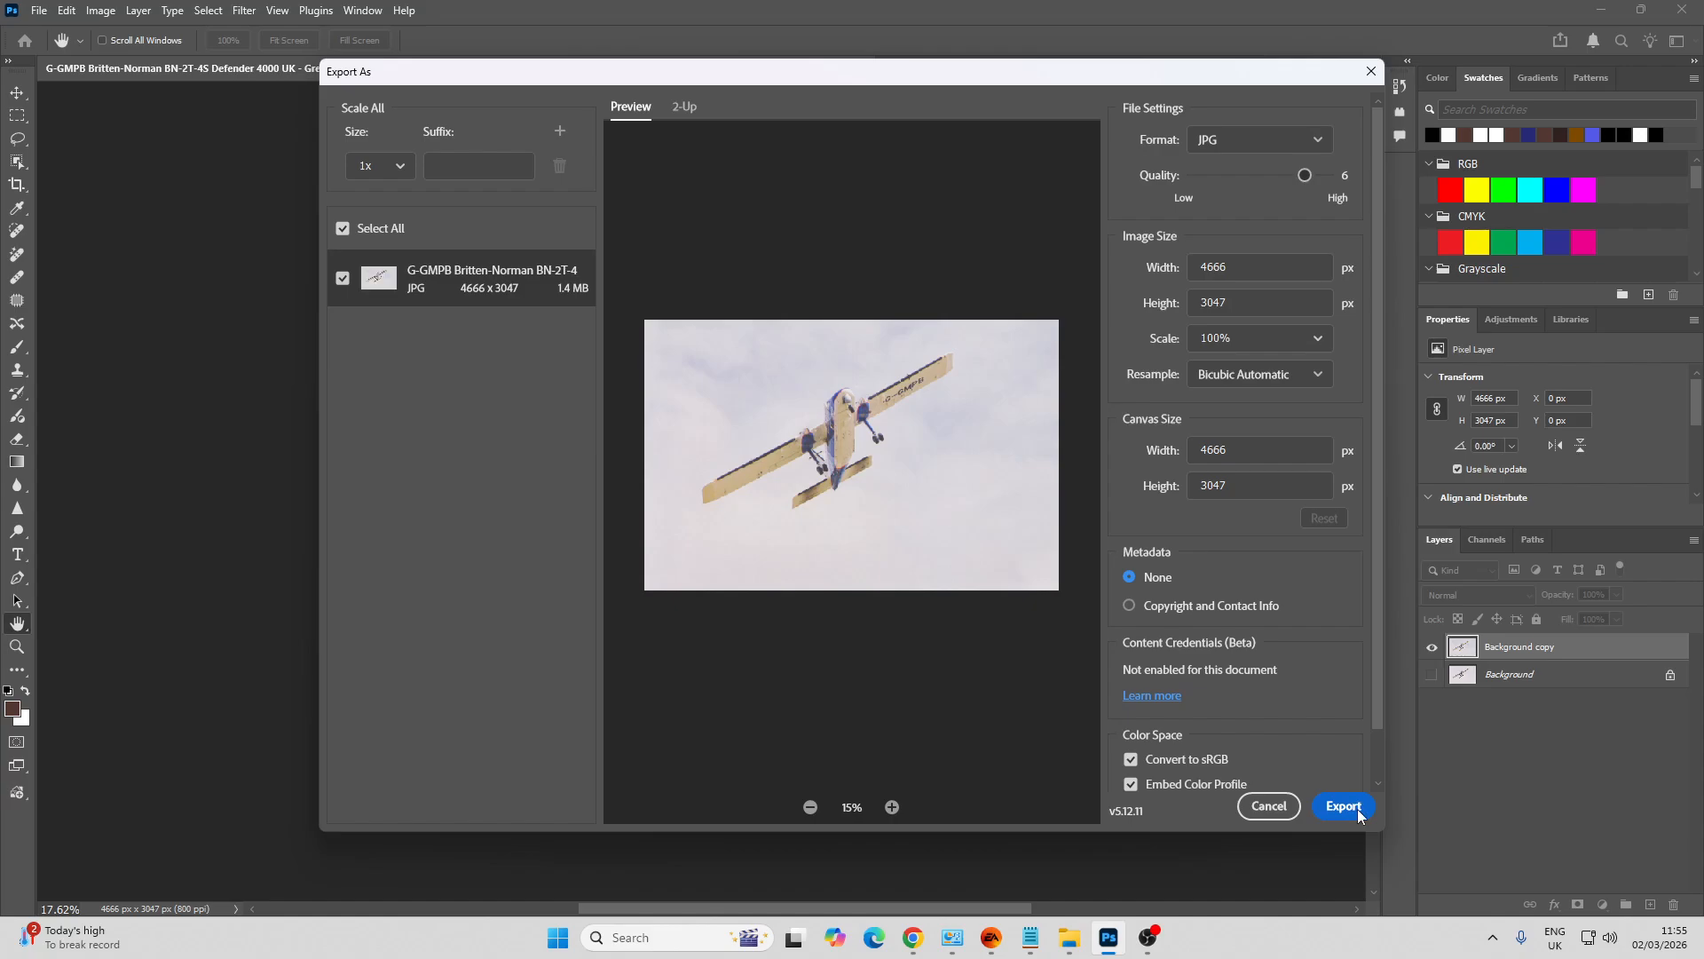
Export the G-GMPB Britten-Norman photo as a full-size JPG at quality 6, and close its PSD document with the changes saved
left_click(1349, 810)
left_click(1516, 783)
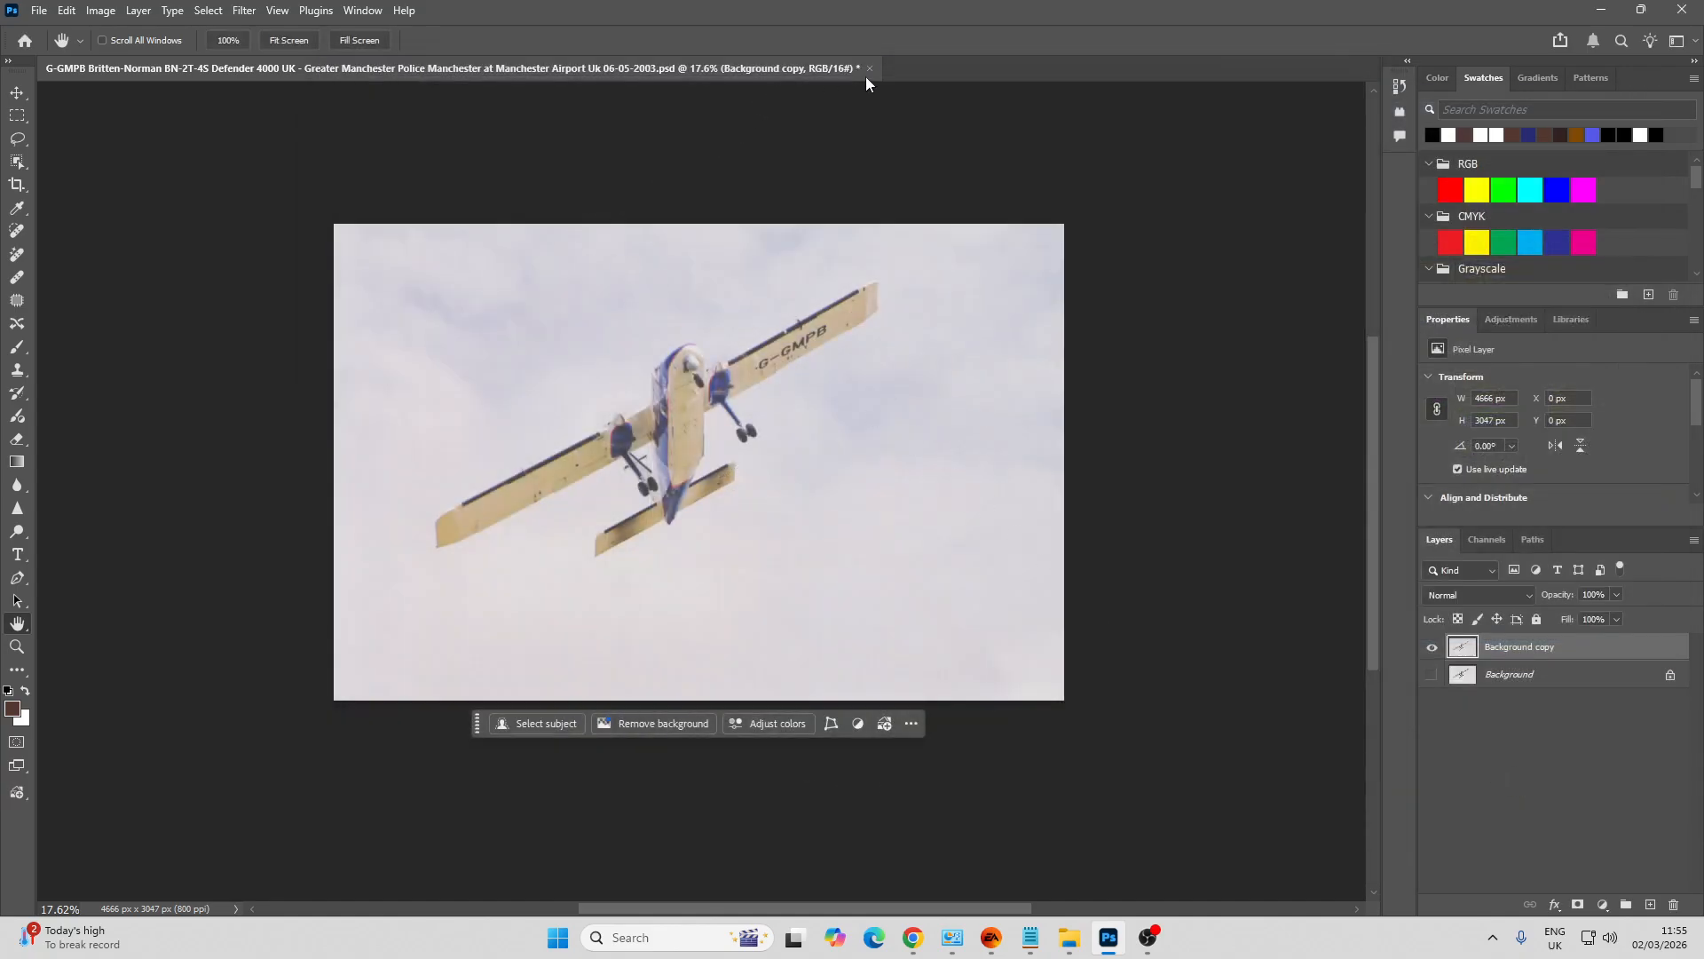
left_click(870, 68)
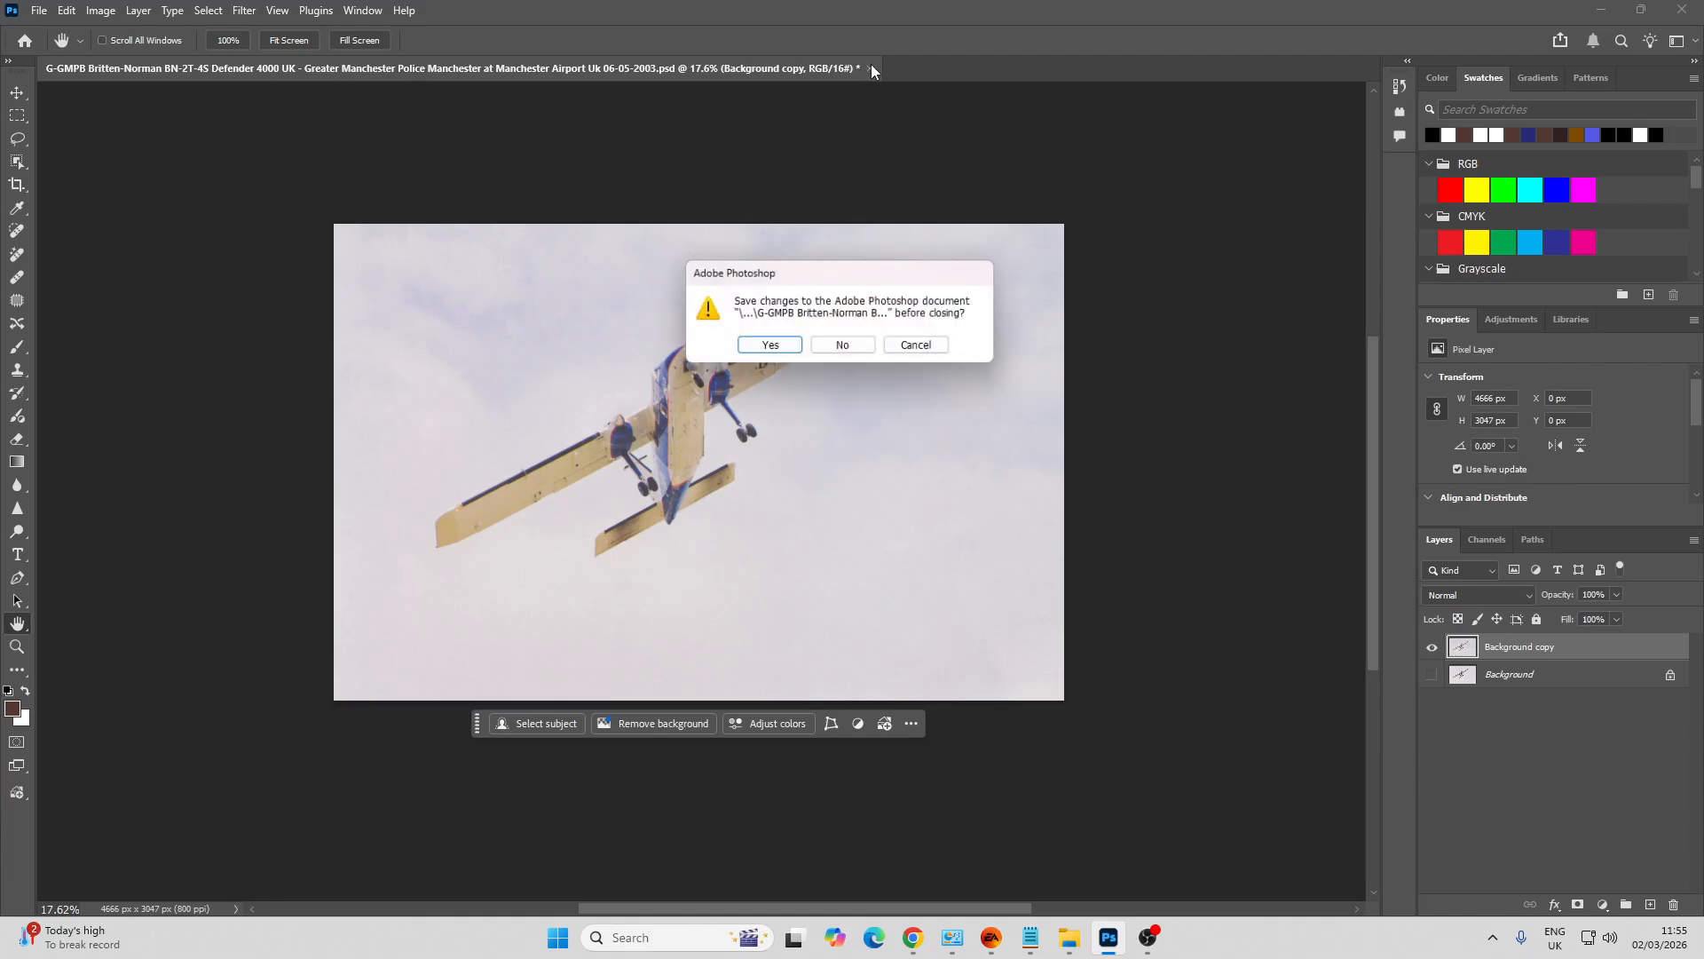
left_click(768, 344)
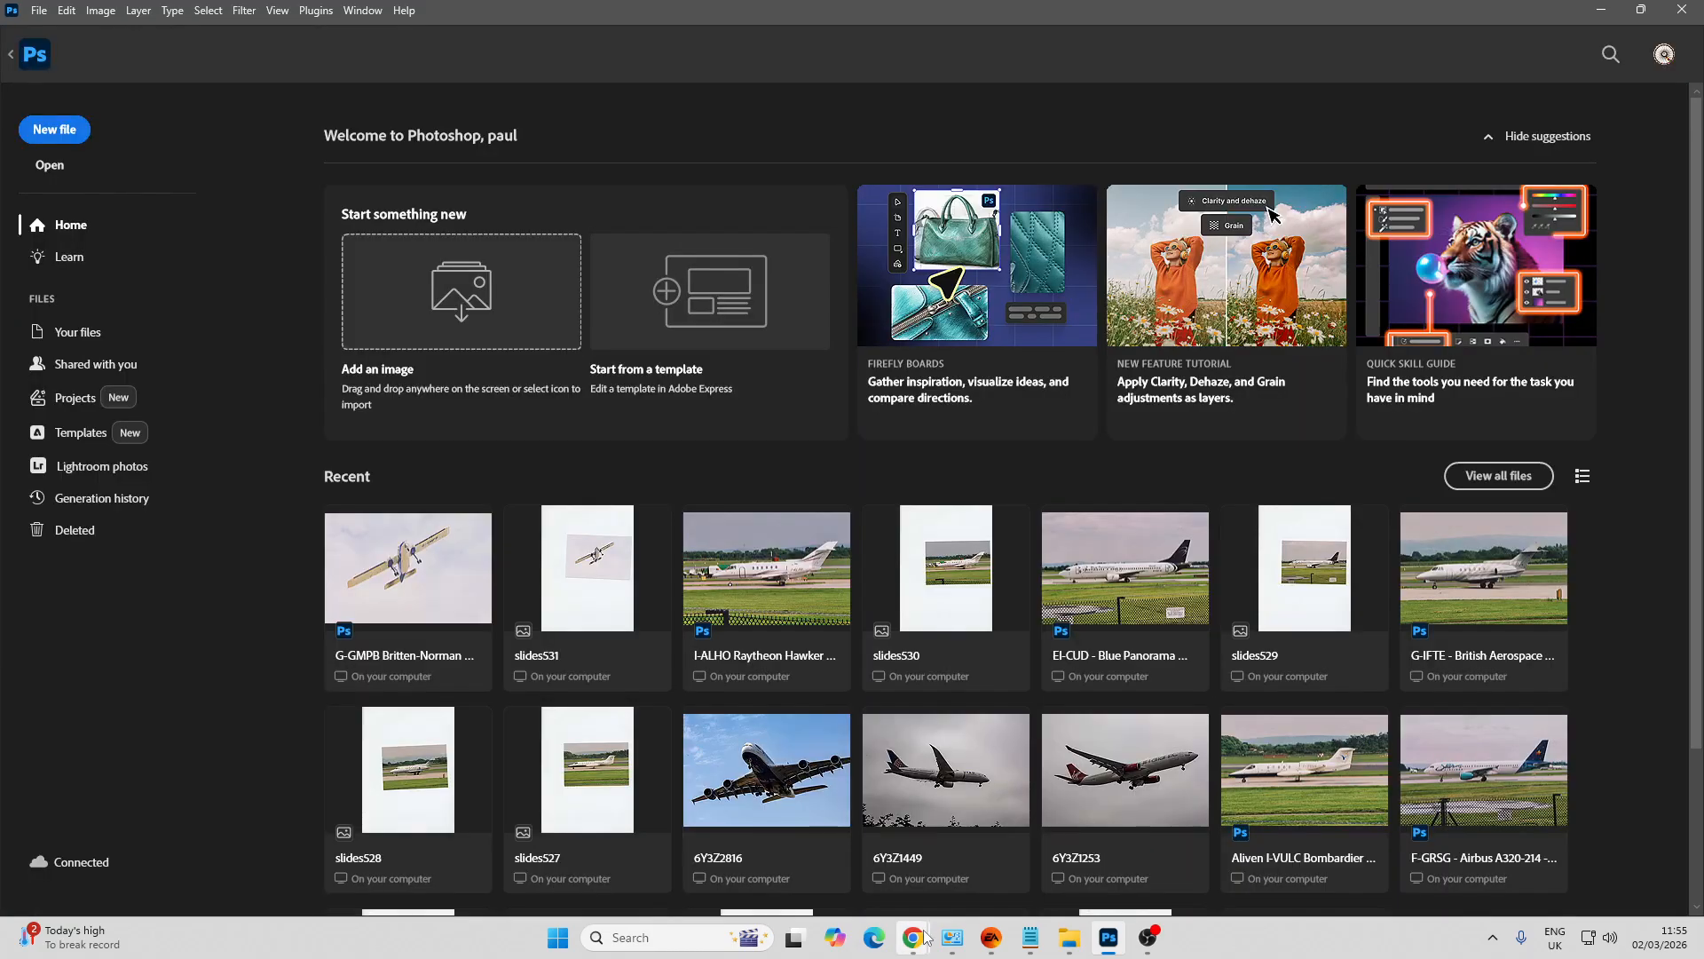
Switch to the Shutterstock portfolio in Chrome and show the details of the British Airways photo IMG_0880.jpg
mouse_move(923, 936)
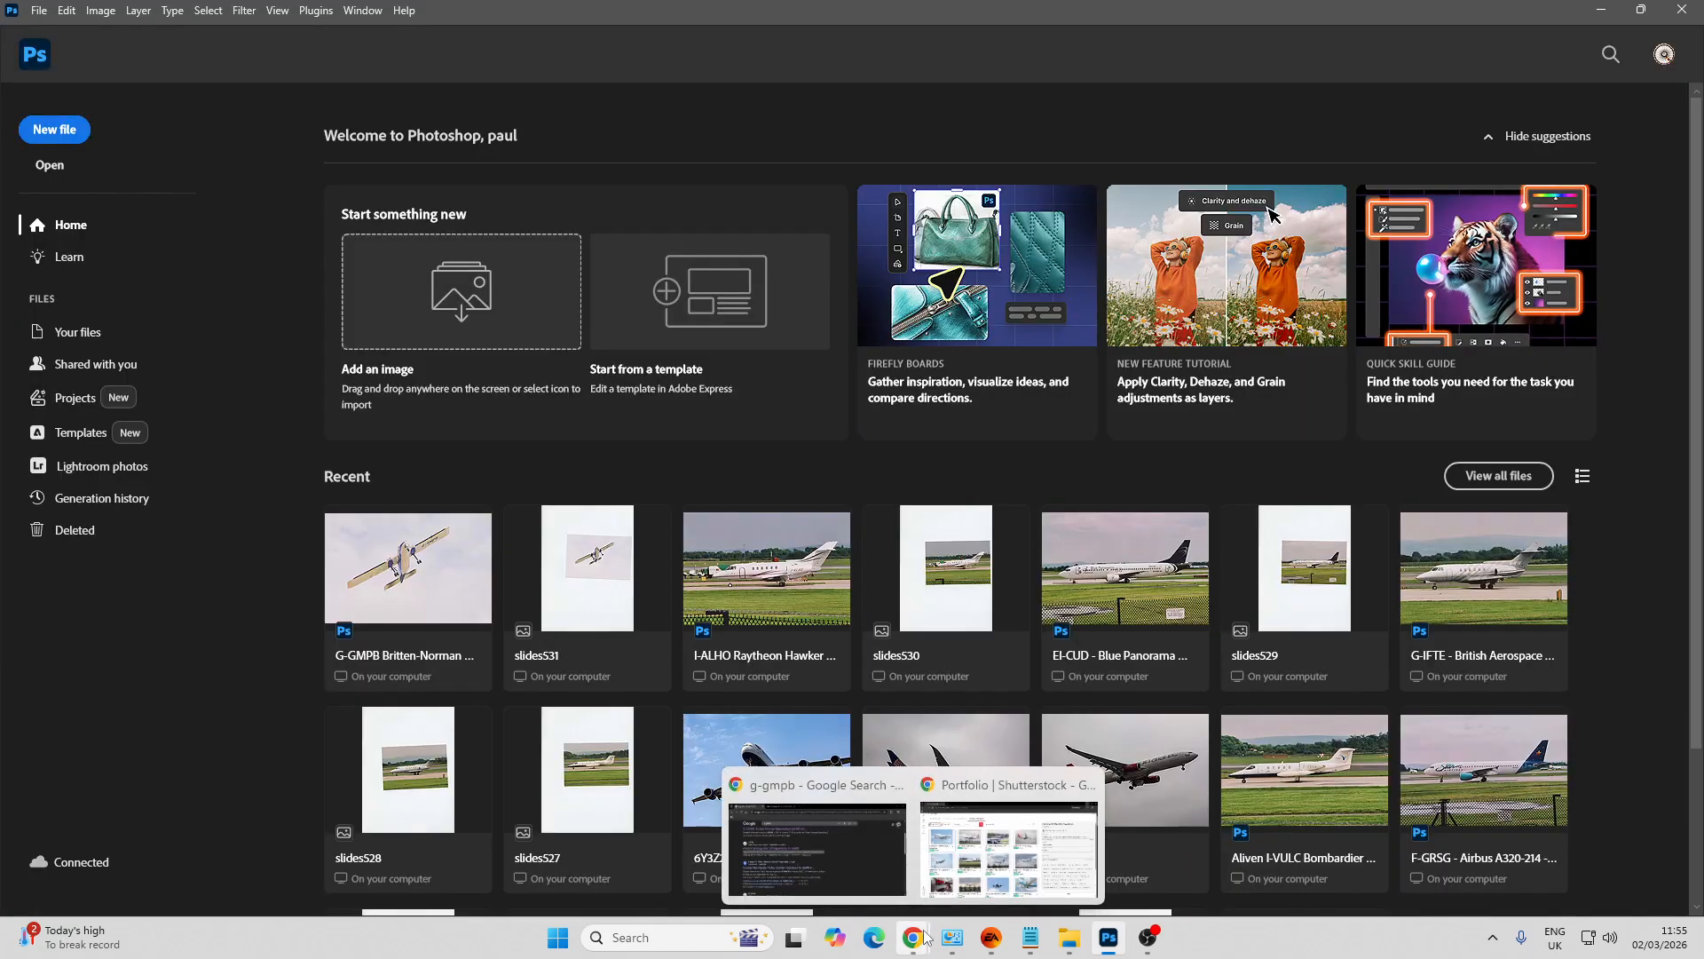
left_click(1009, 848)
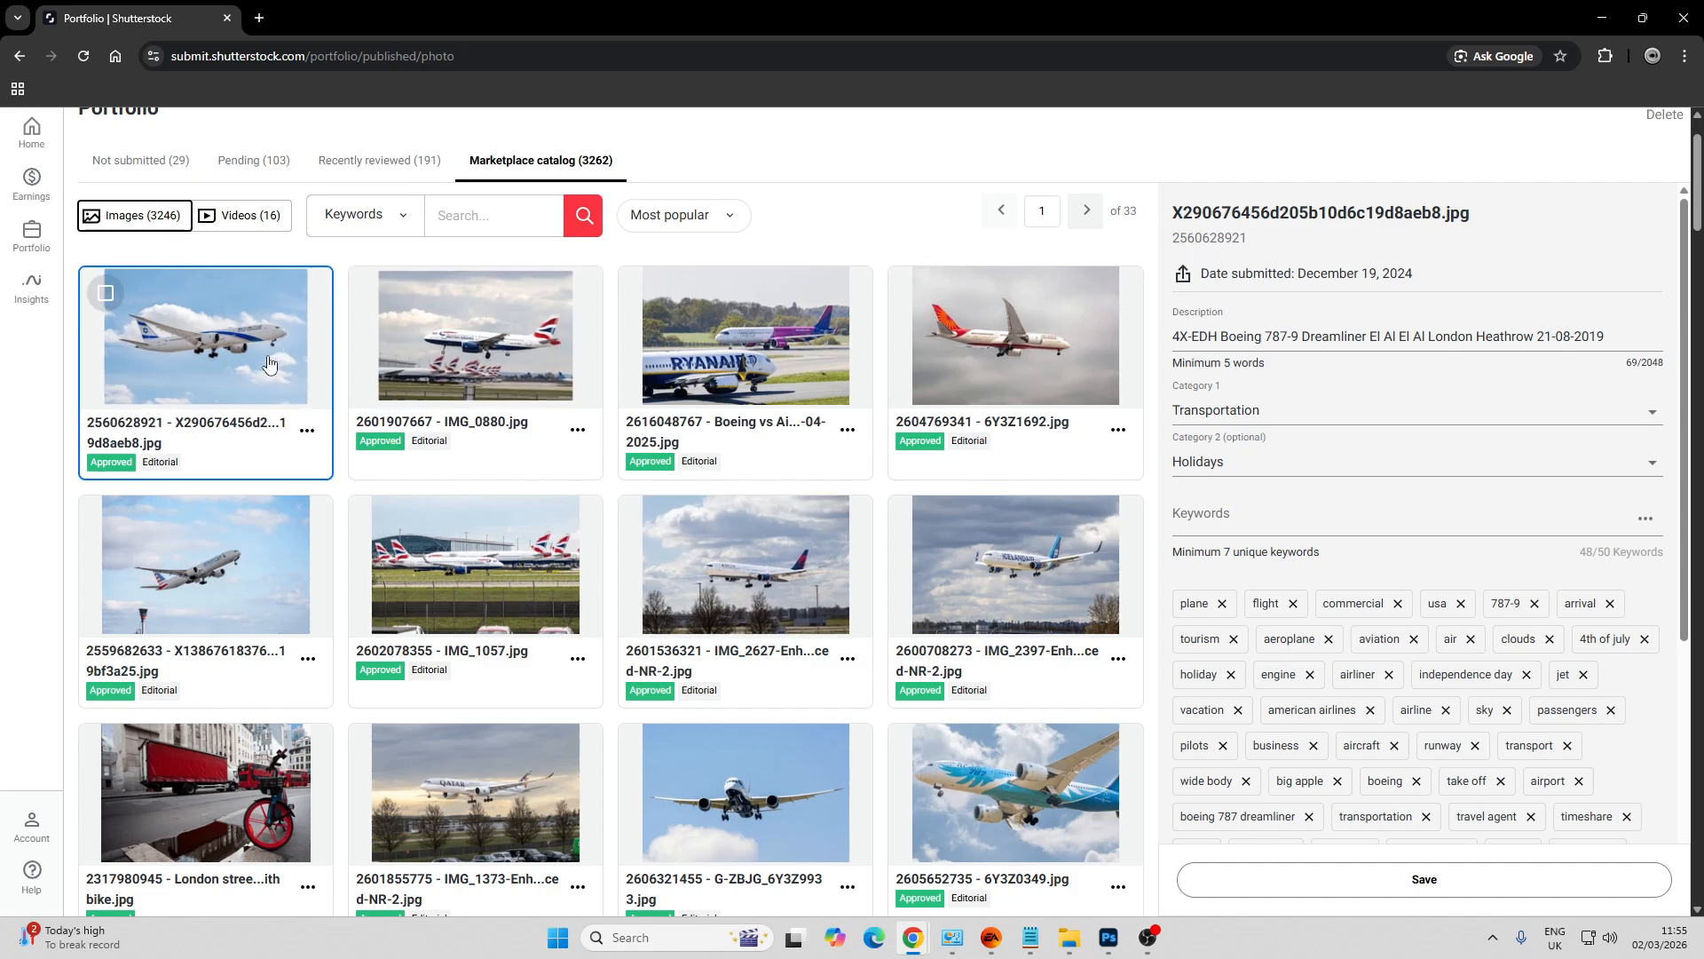
key("ctrl+plus")
key("ctrl+plus")
key("ctrl+plus")
key("ctrl+plus")
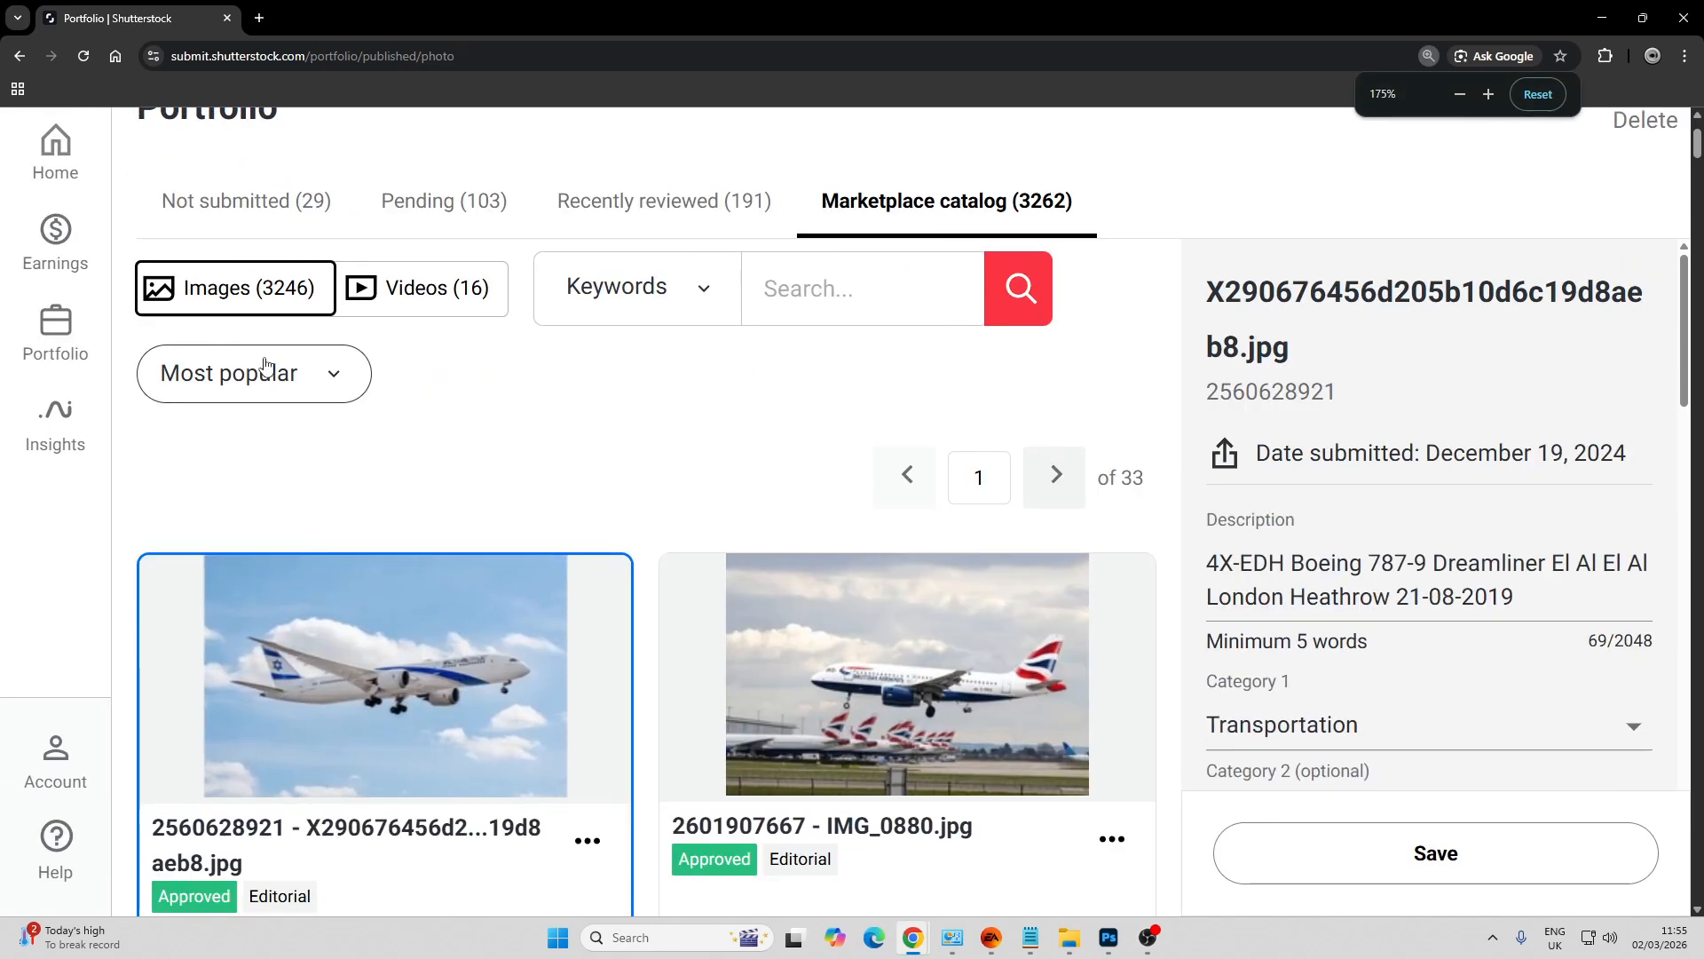
scroll(428, 392, "down", 3)
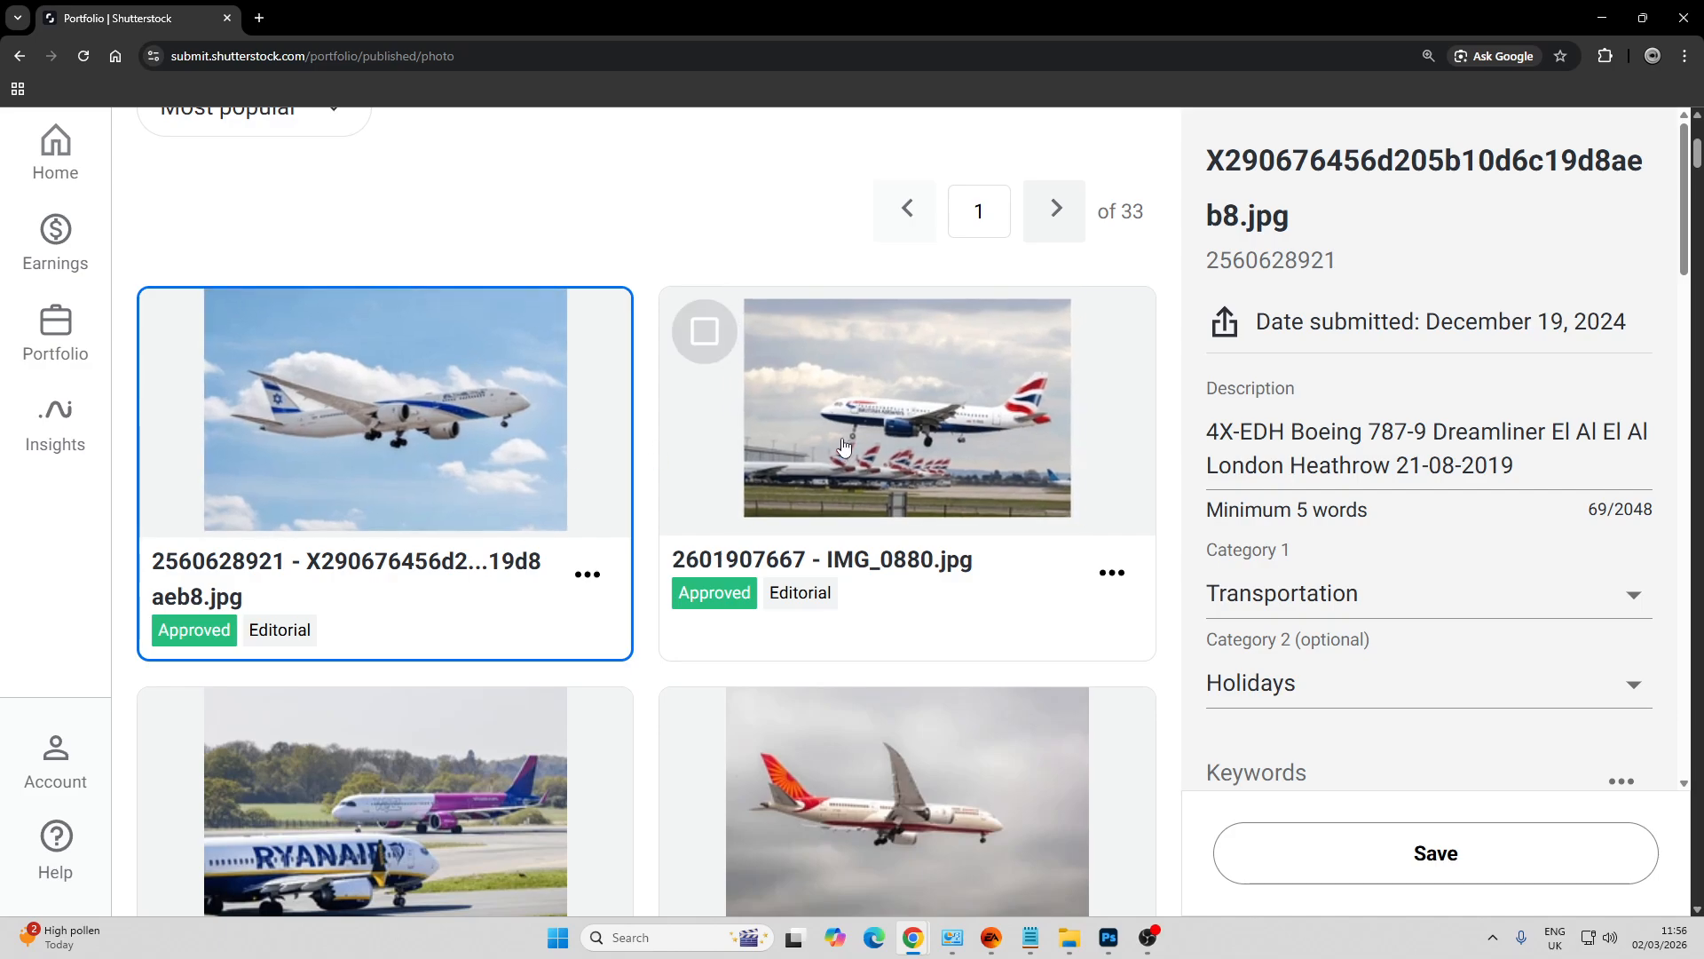
left_click(1026, 440)
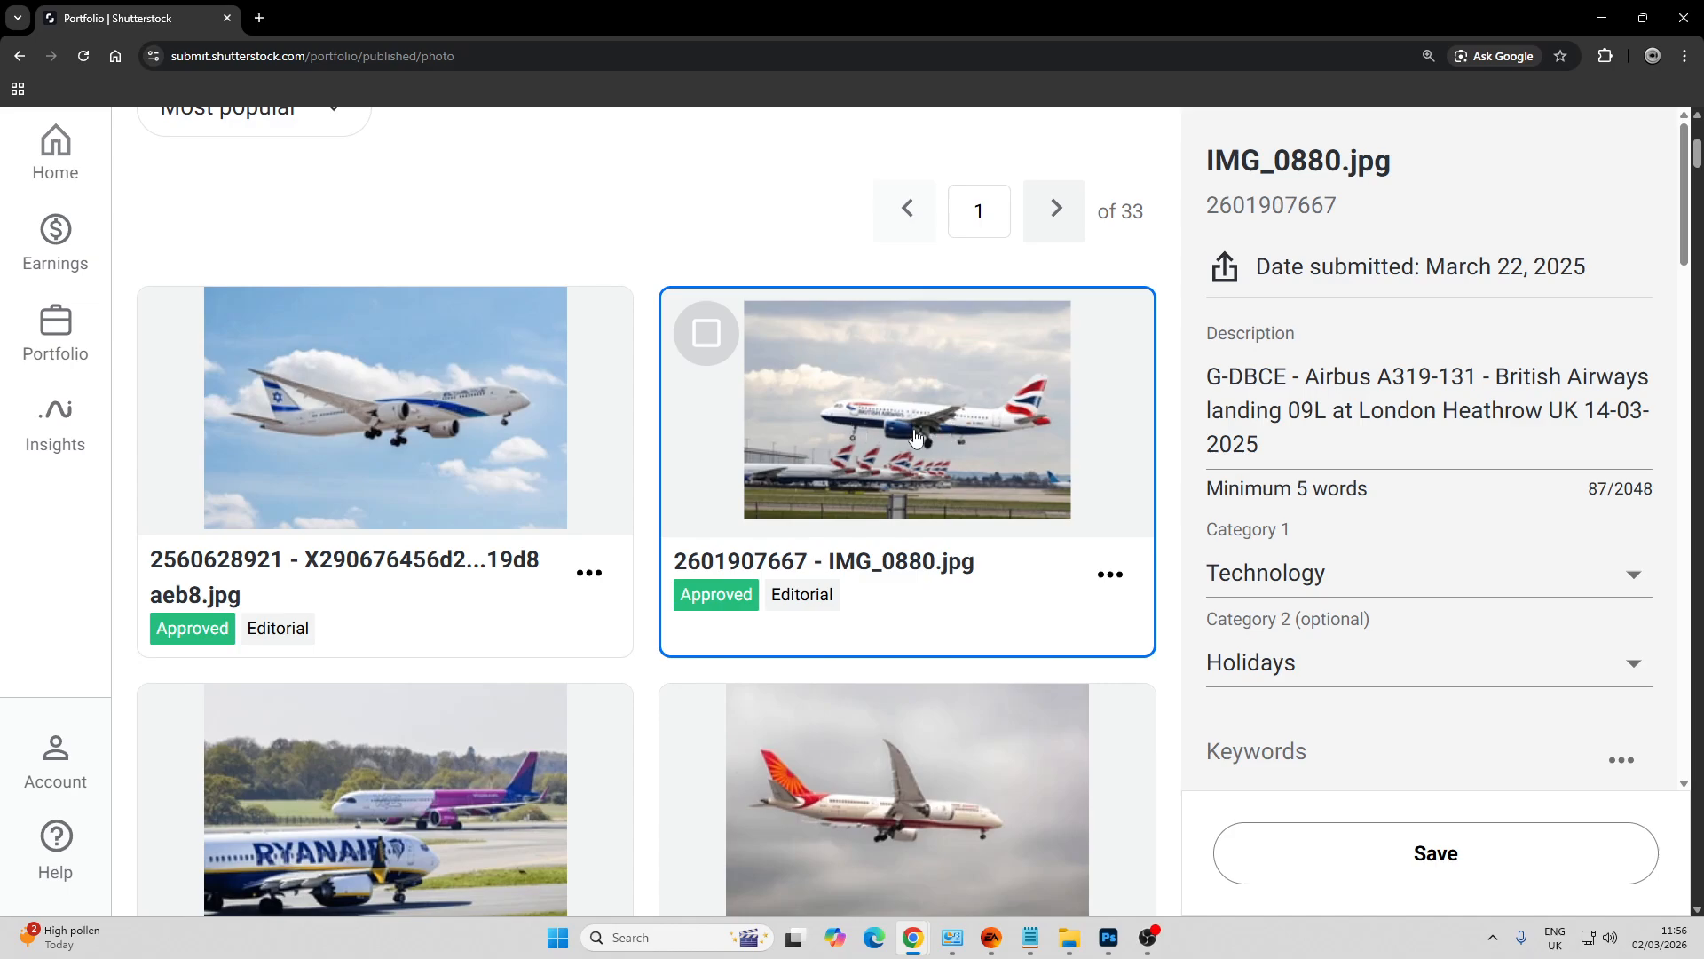
Show the details of the Boeing vs Airbus photo with the Wizz Air and Ryanair aircraft
scroll(917, 436, "down", 1)
scroll(916, 436, "down", 2)
left_click(386, 511)
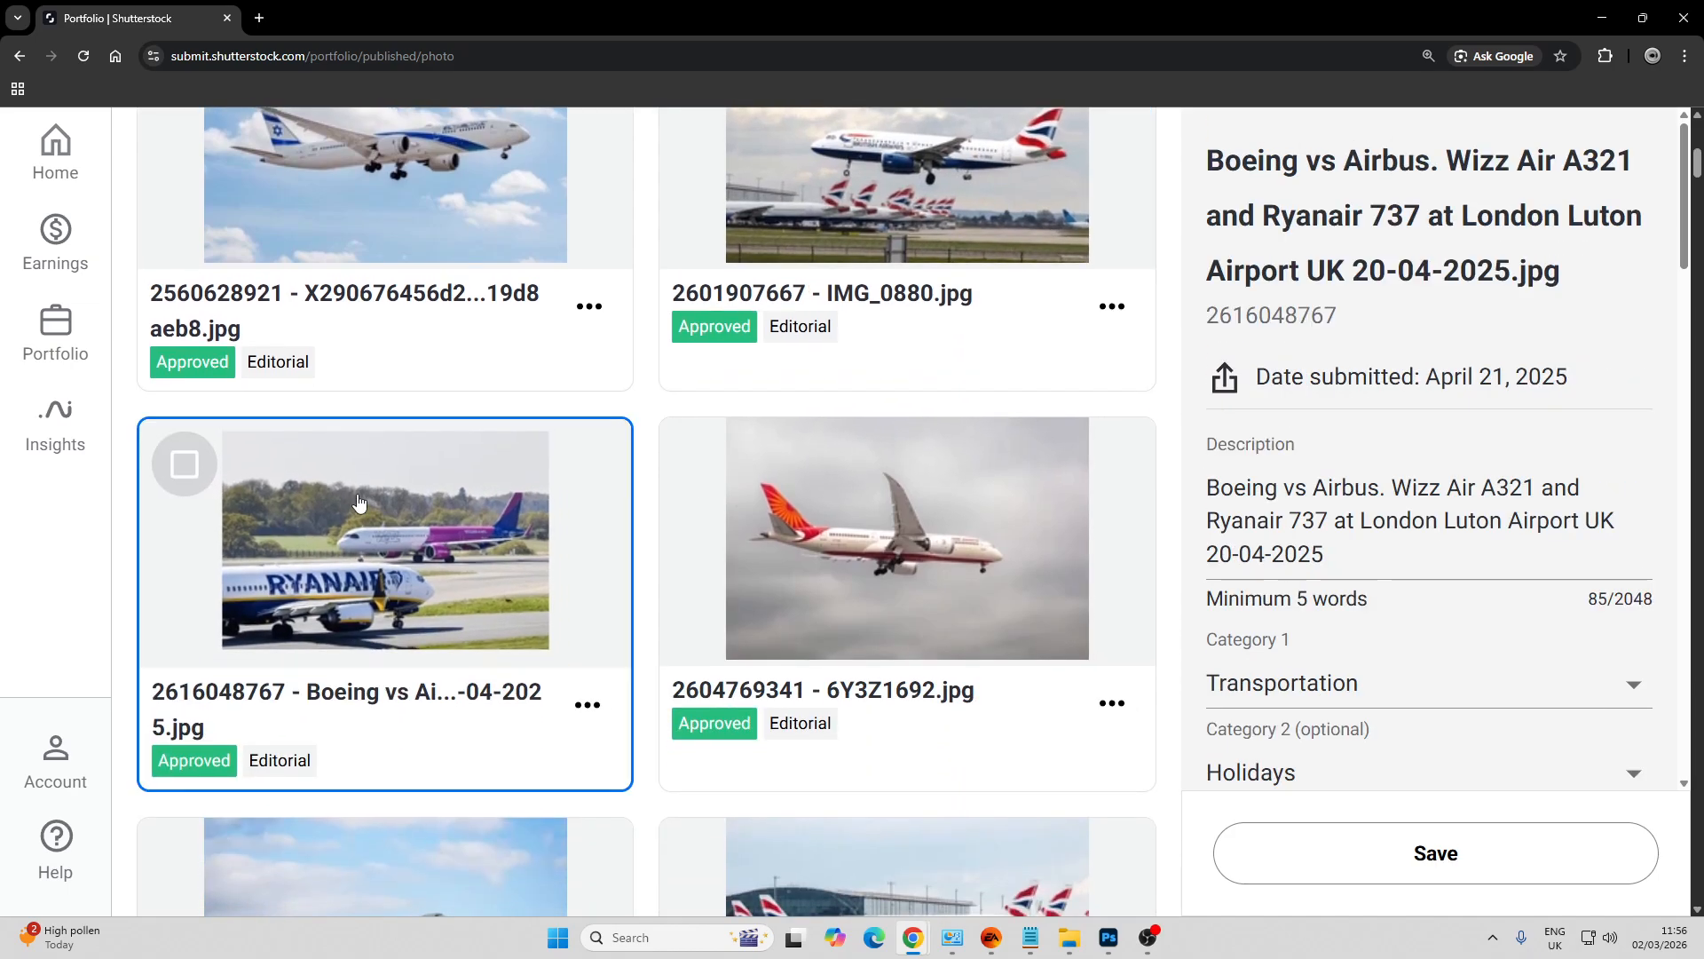
Examine the approved aircraft photos in the marketplace catalog's first page of most popular images
scroll(385, 511, "down", 7)
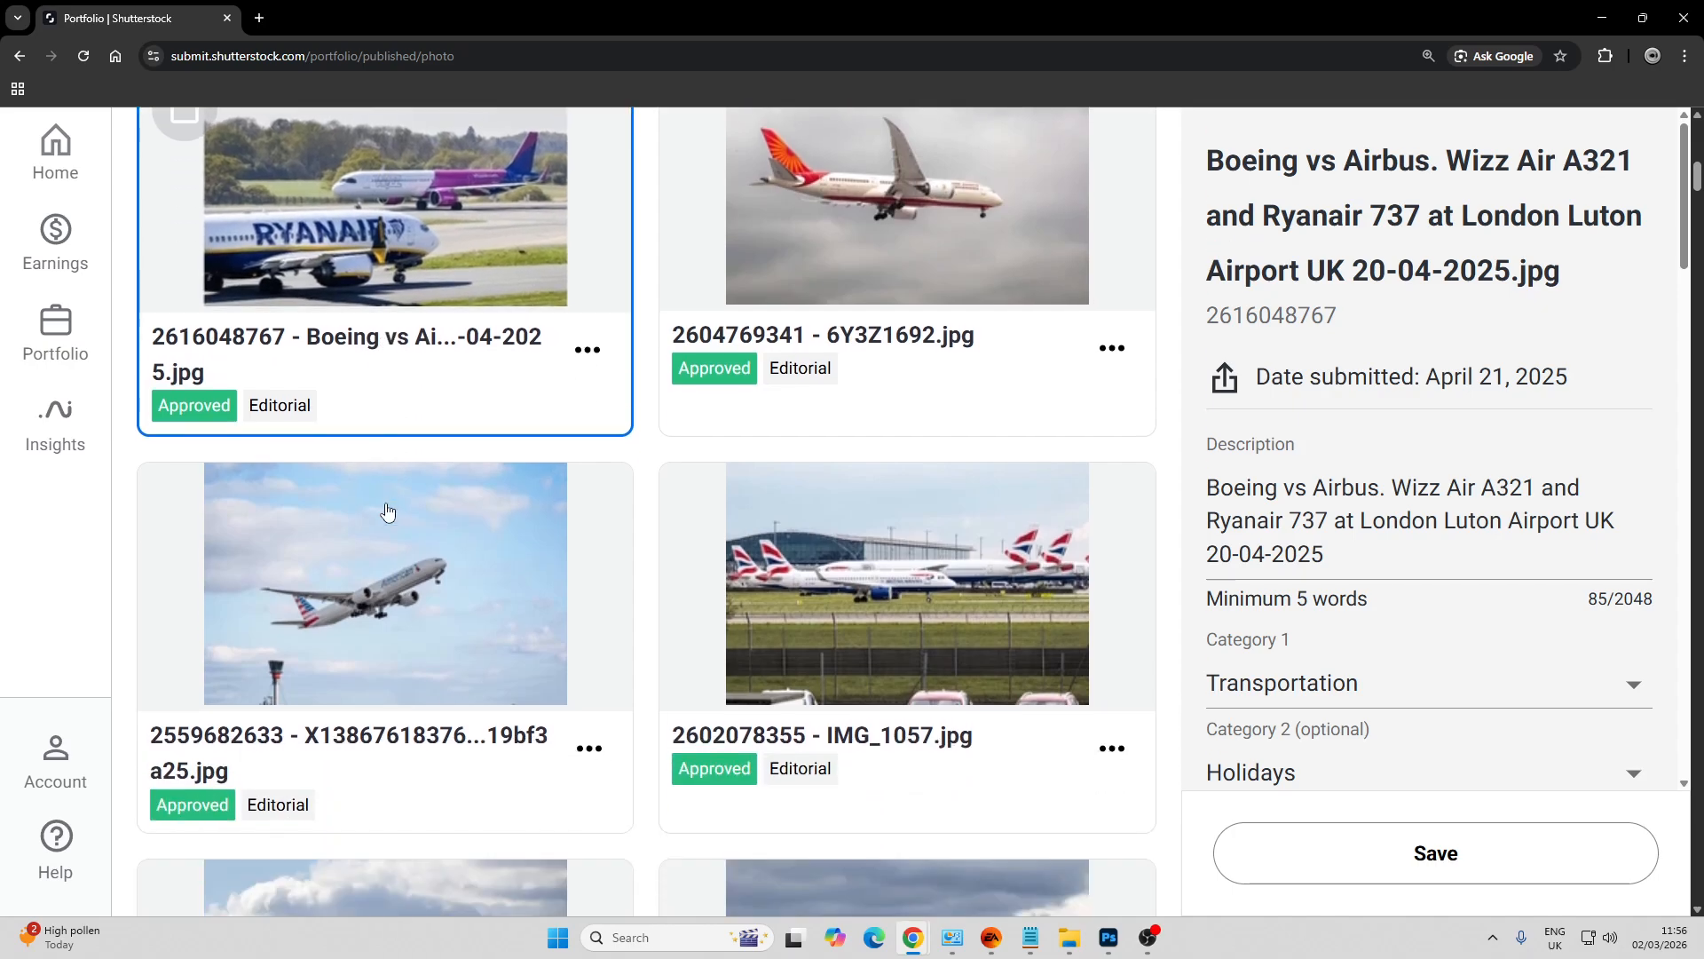
scroll(387, 509, "down", 6)
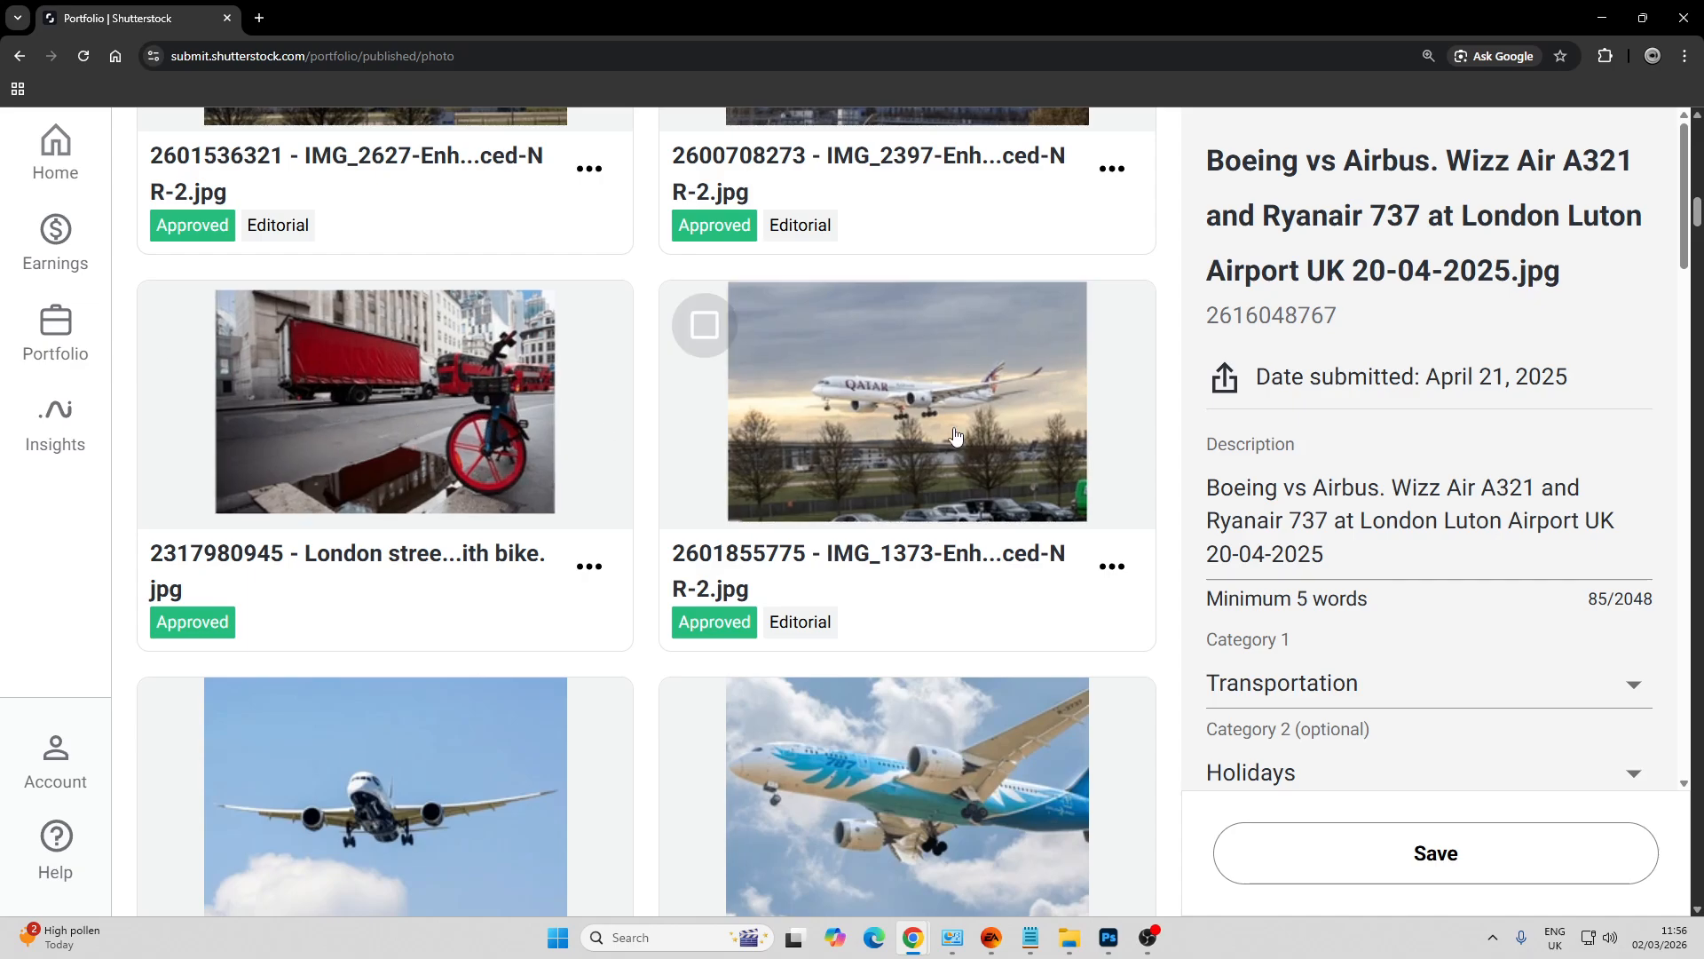
scroll(966, 435, "down", 3)
scroll(965, 440, "down", 12)
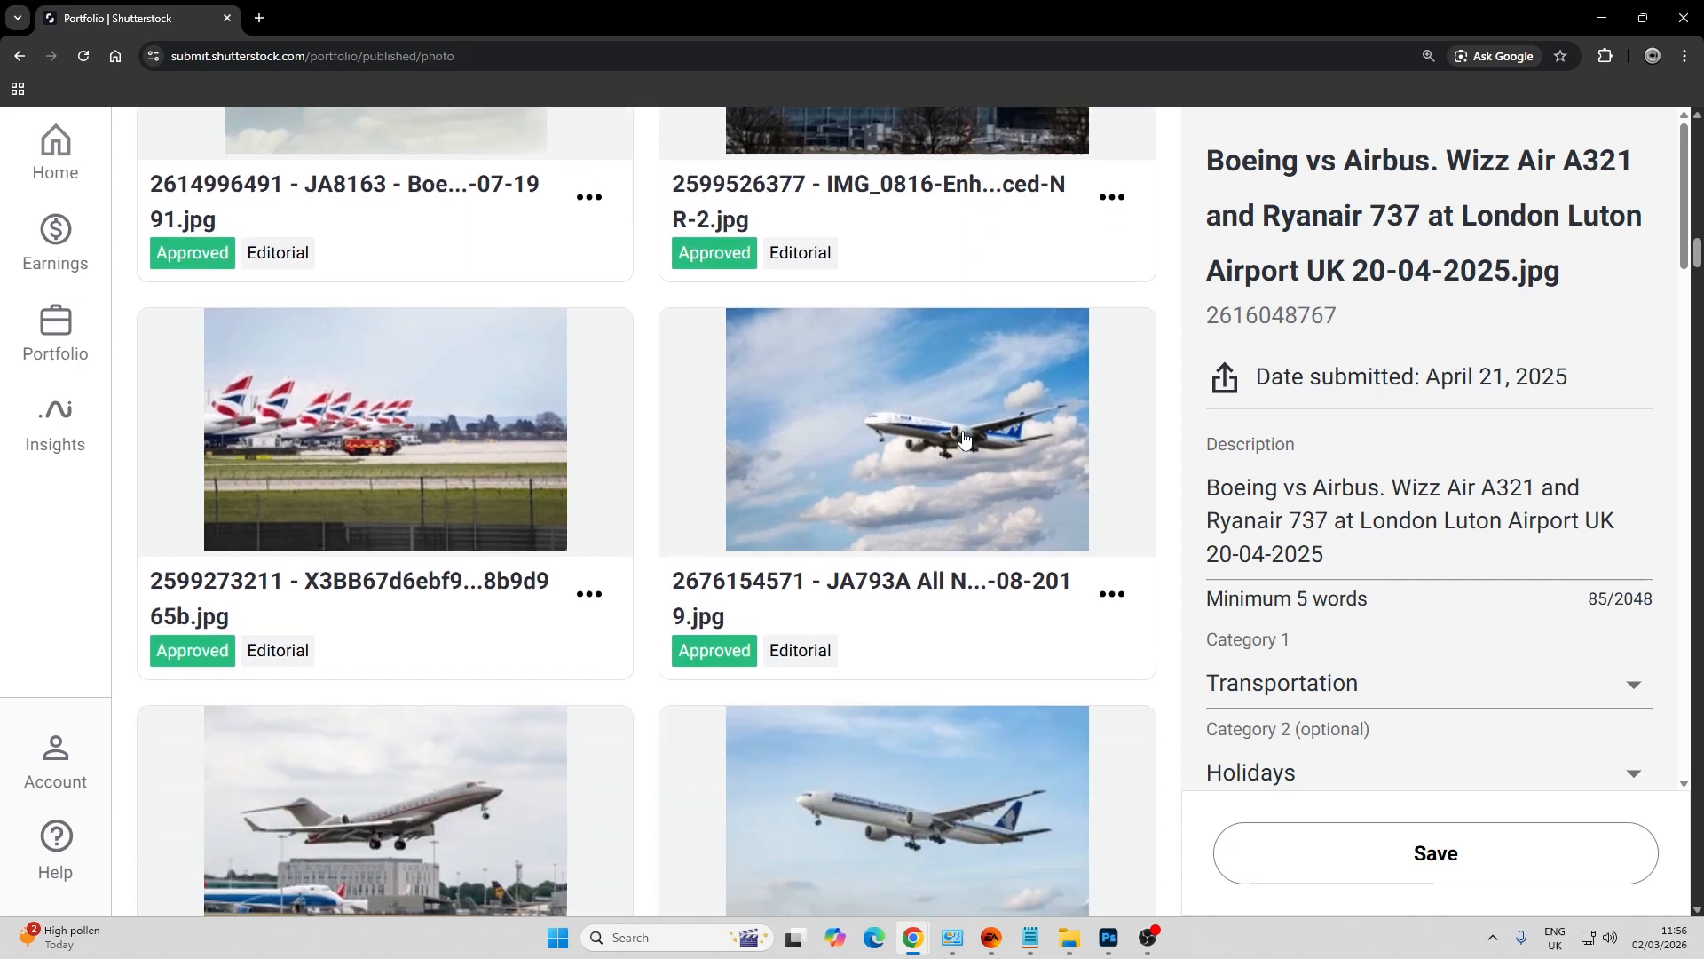
scroll(965, 440, "down", 10)
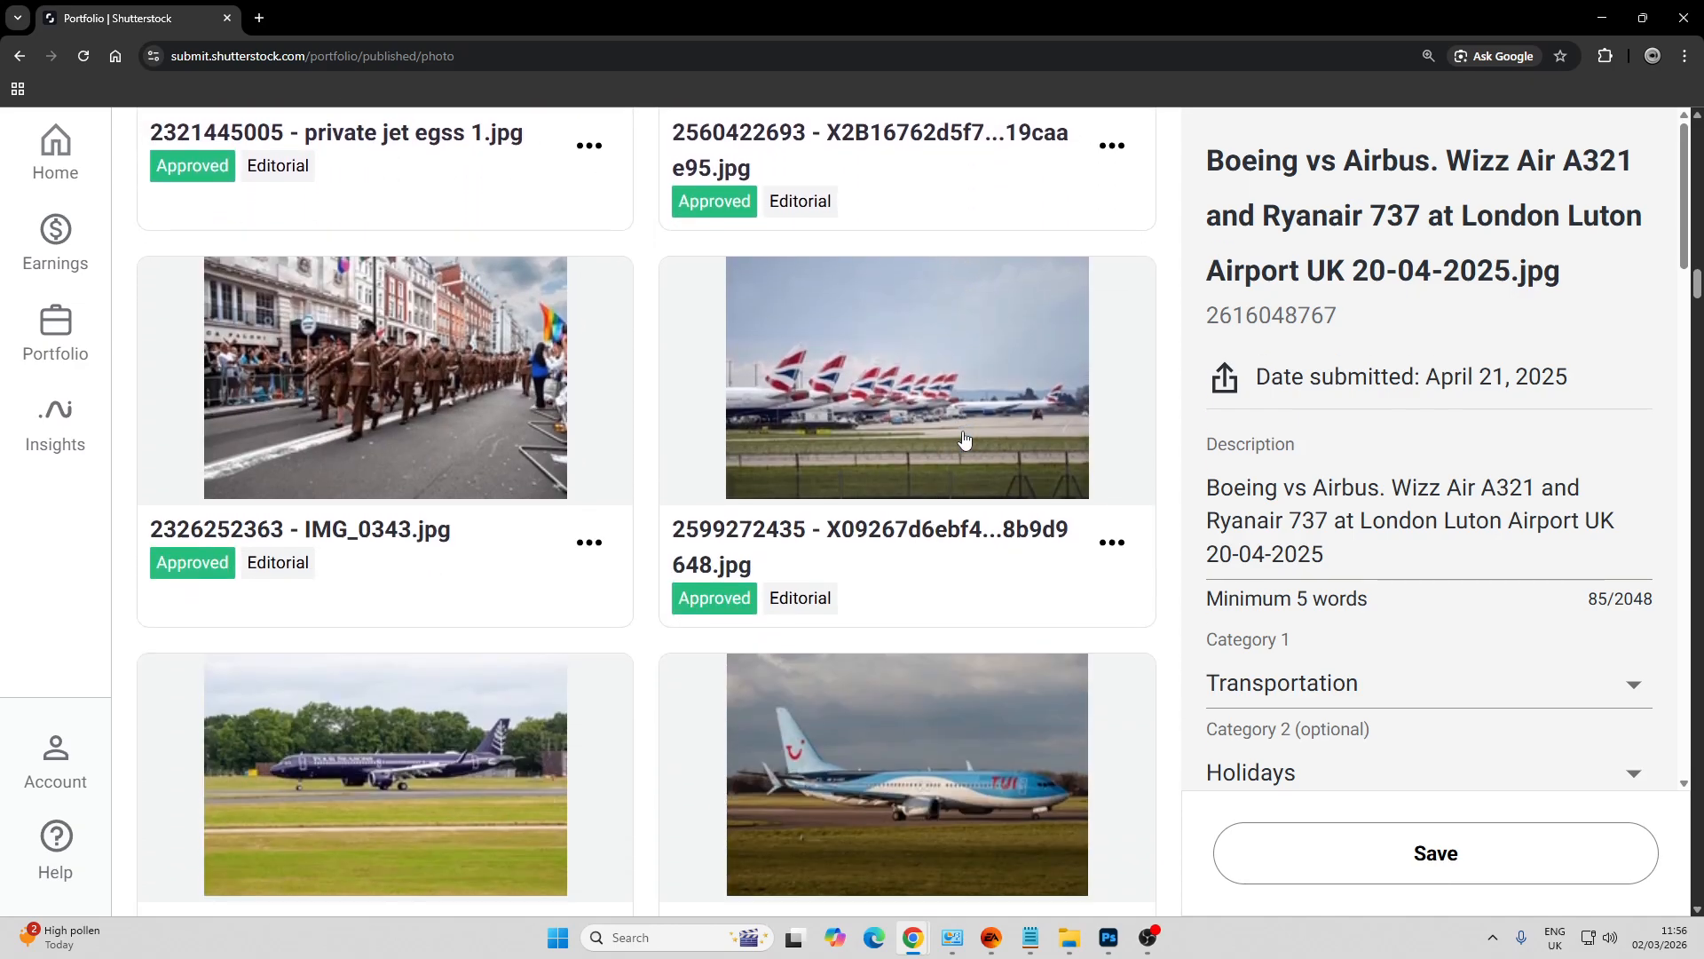
scroll(965, 439, "down", 13)
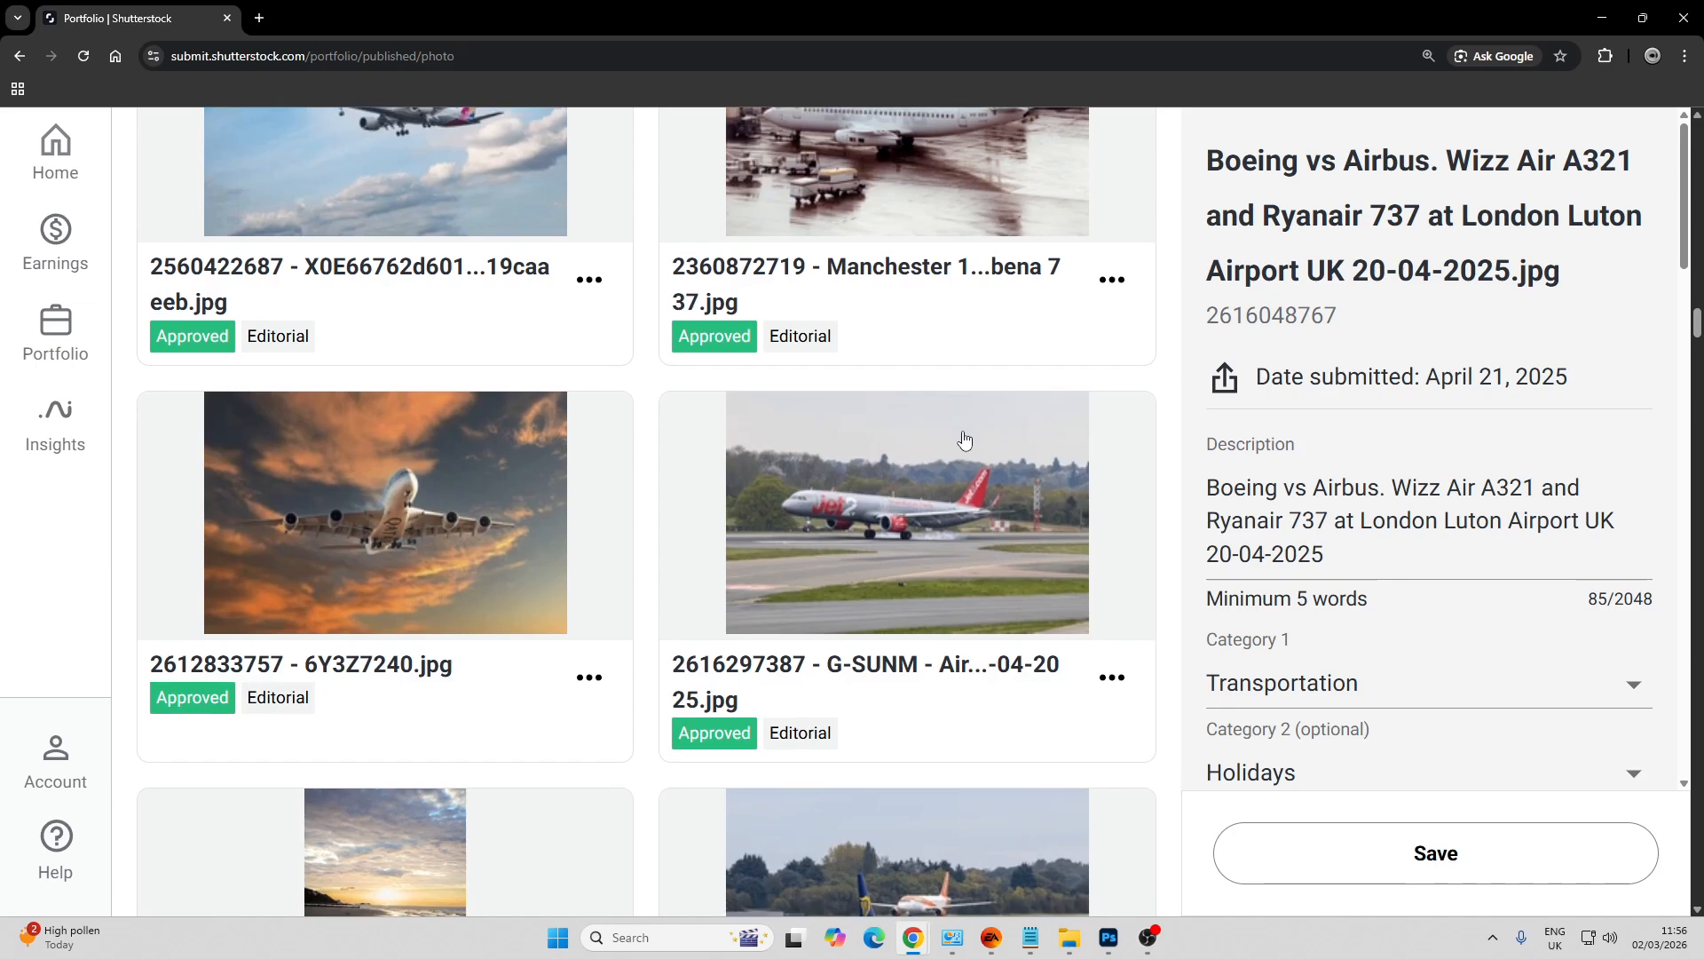
scroll(965, 440, "down", 10)
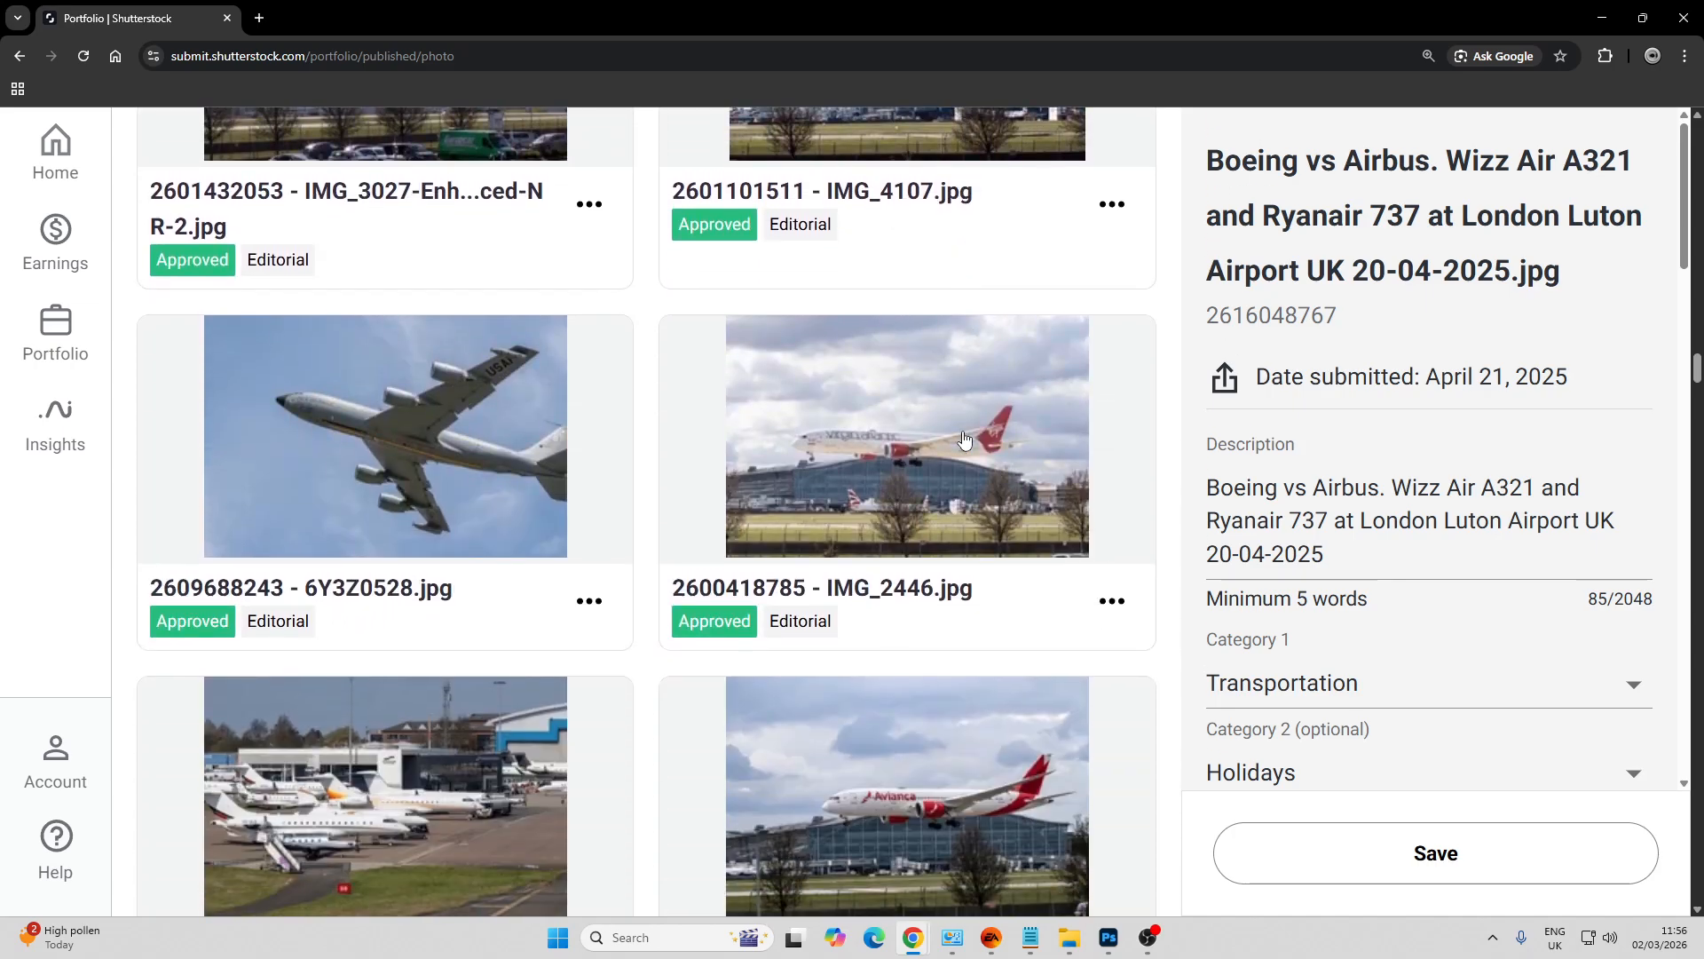
scroll(965, 439, "down", 14)
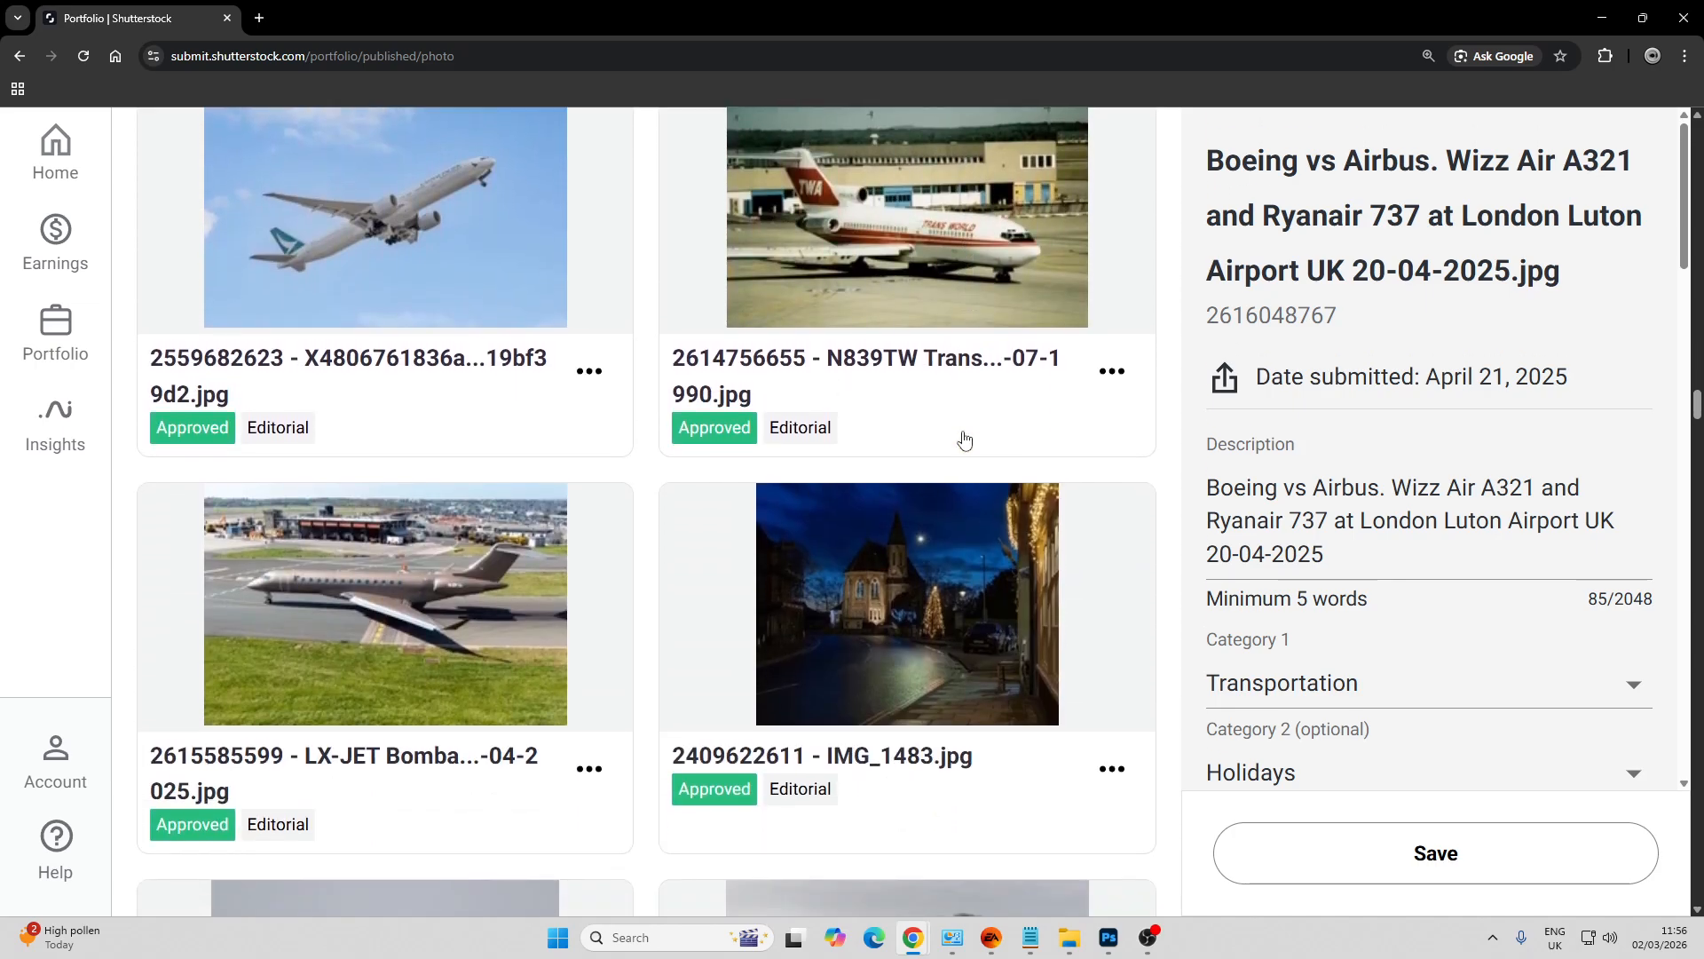
scroll(965, 440, "down", 9)
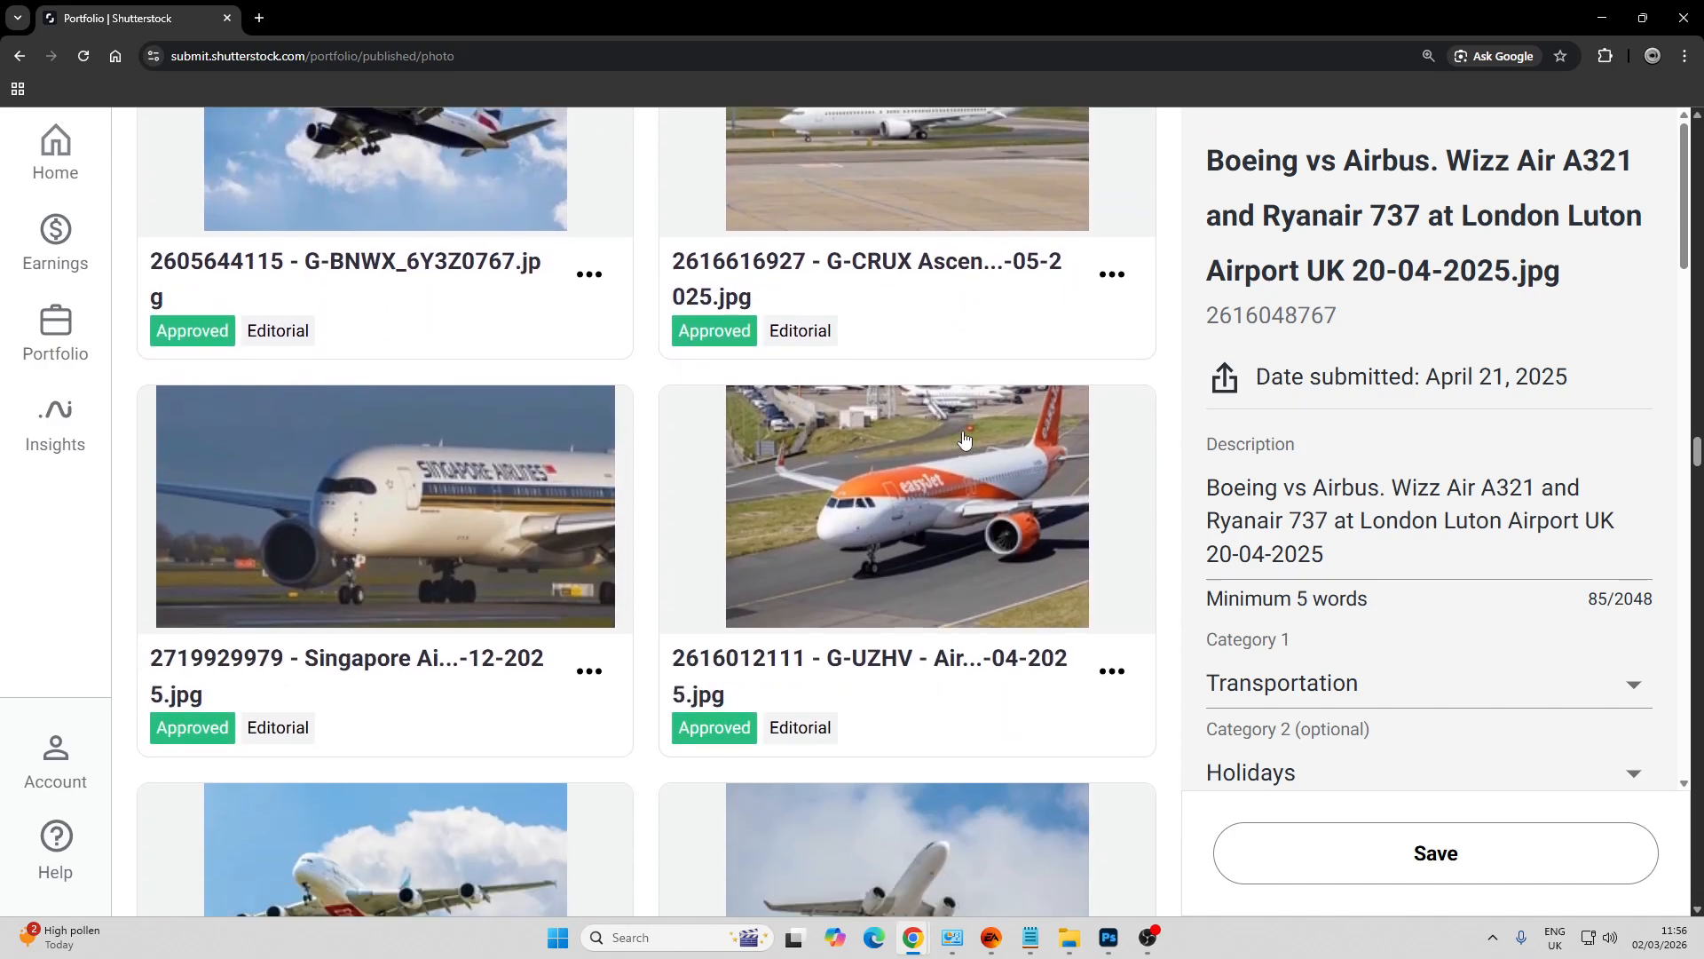
scroll(964, 440, "down", 12)
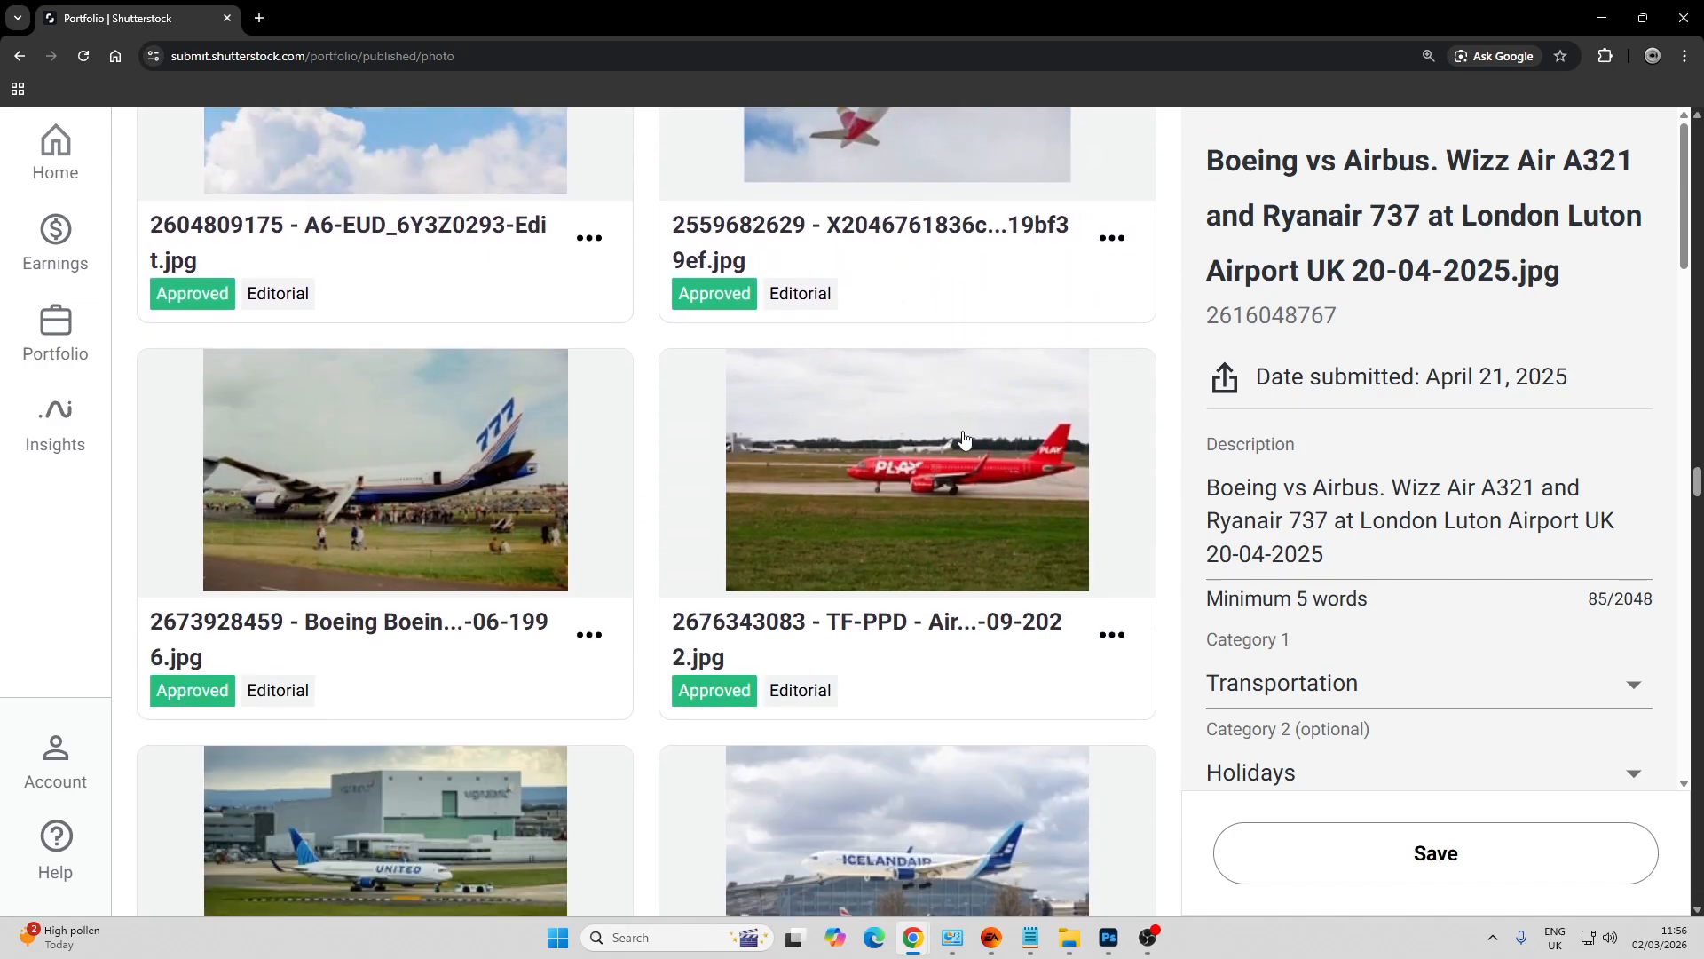
scroll(964, 437, "down", 10)
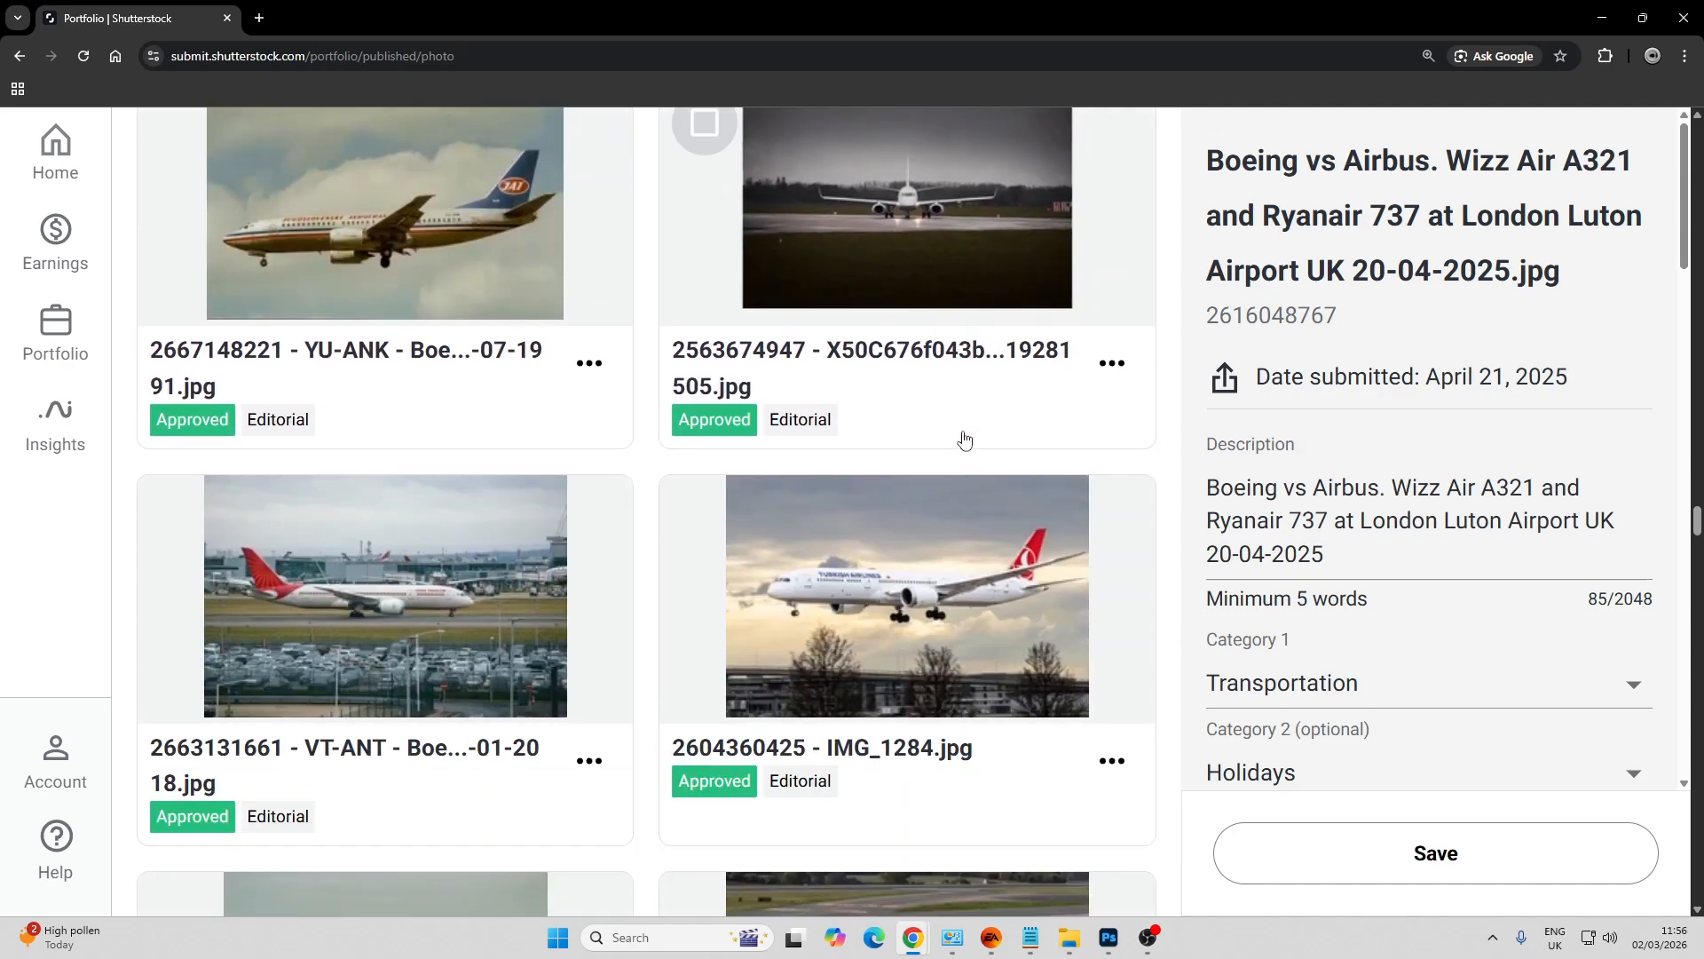
scroll(964, 439, "down", 4)
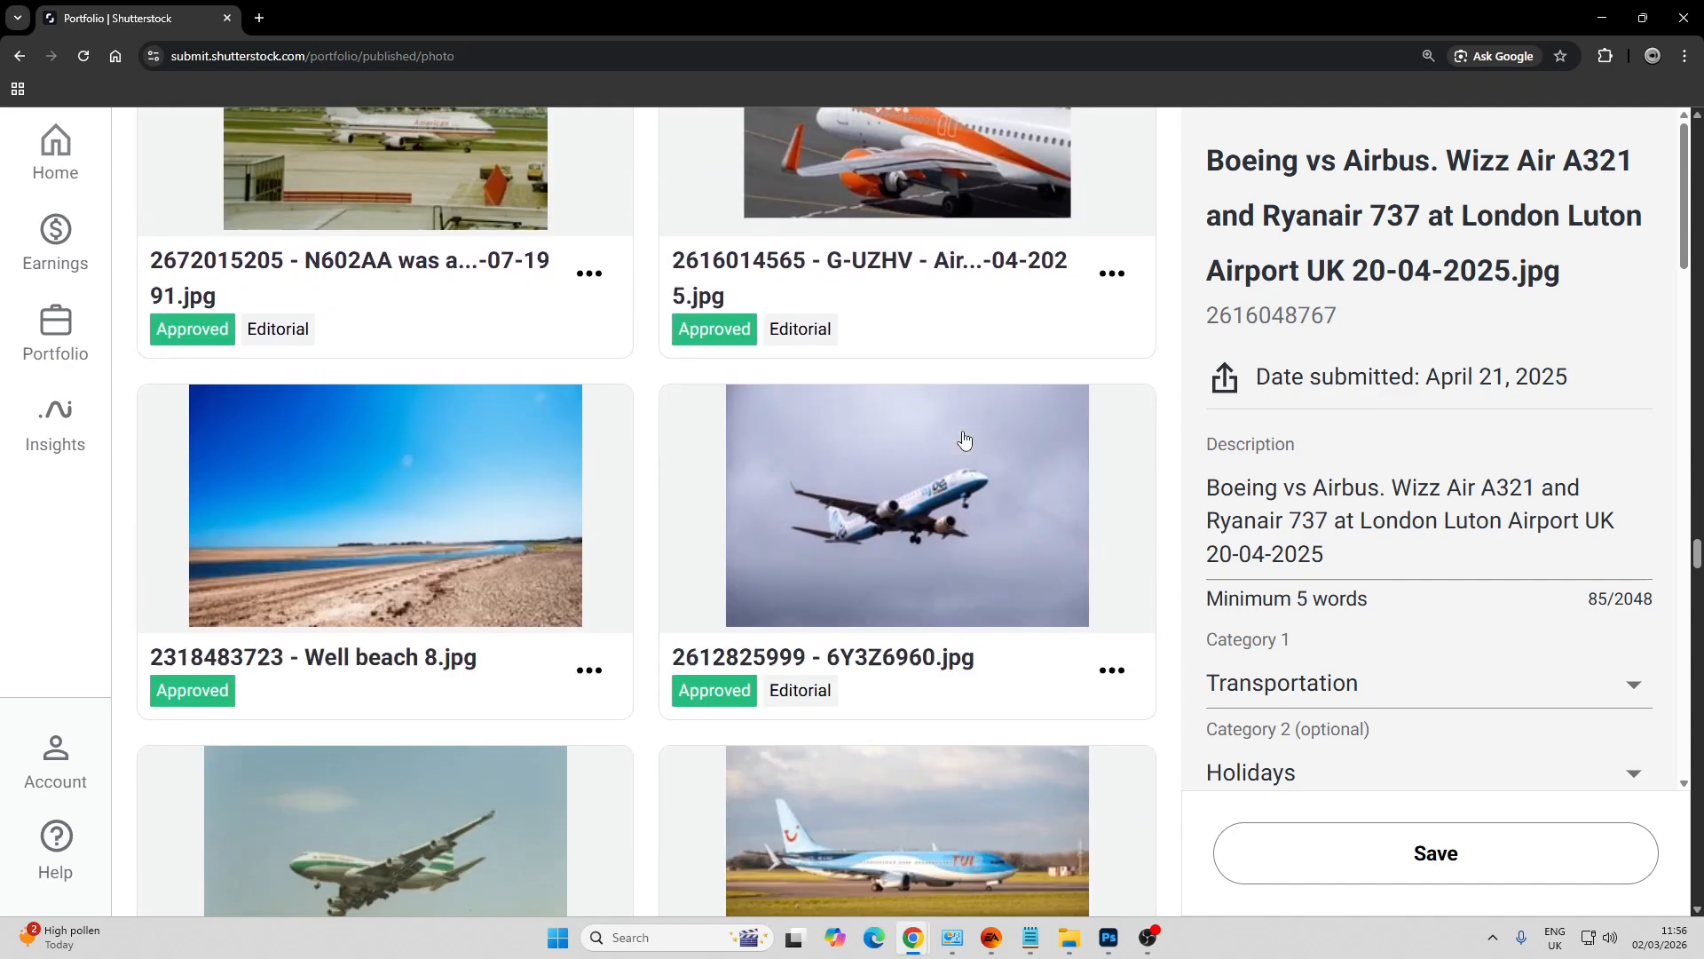
scroll(1141, 536, "down", 4)
scroll(1143, 538, "down", 8)
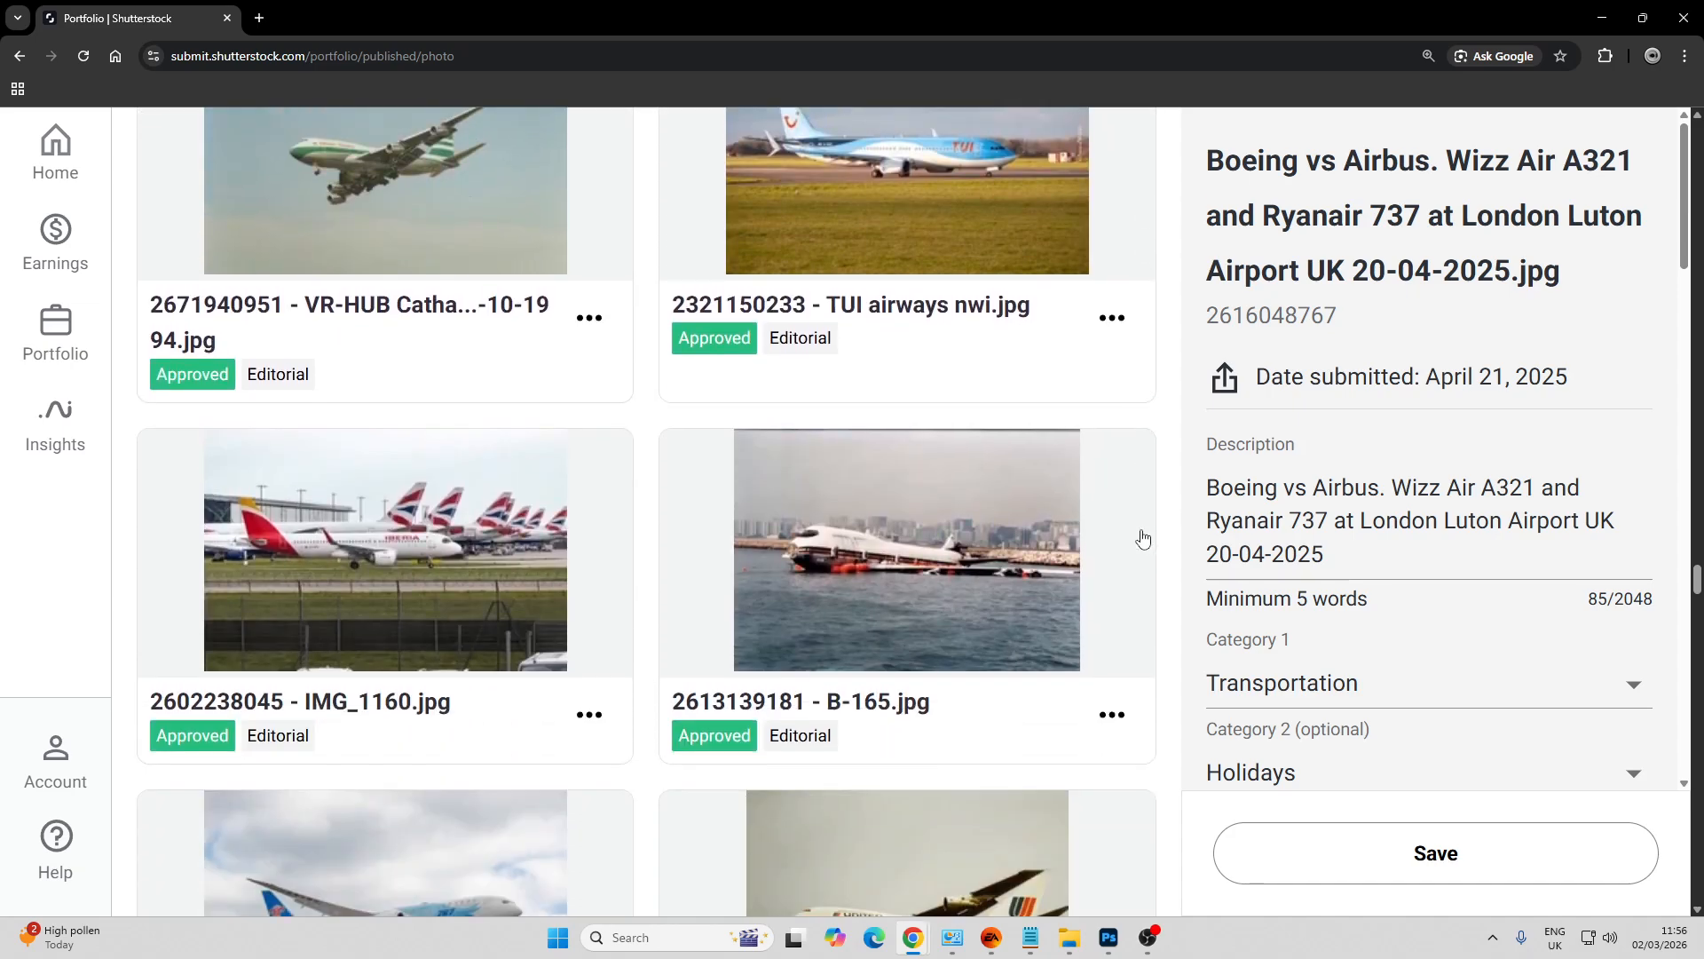
scroll(1143, 538, "up", 3)
scroll(1143, 538, "down", 1)
scroll(1143, 538, "down", 15)
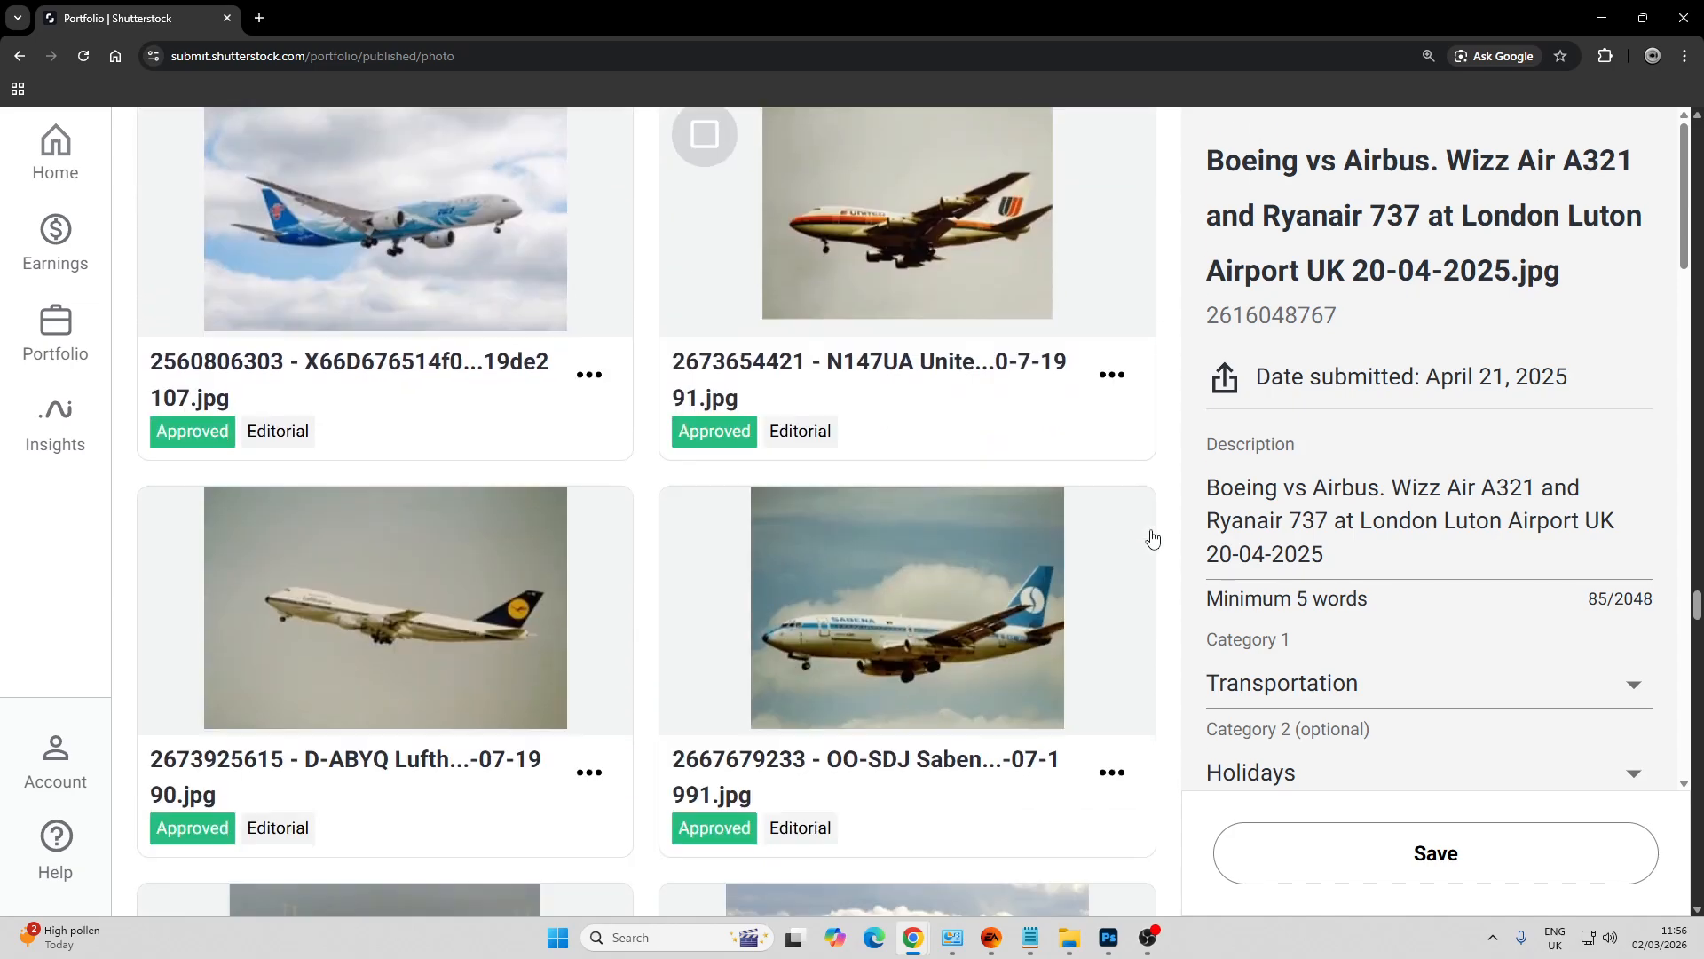
scroll(1153, 538, "down", 9)
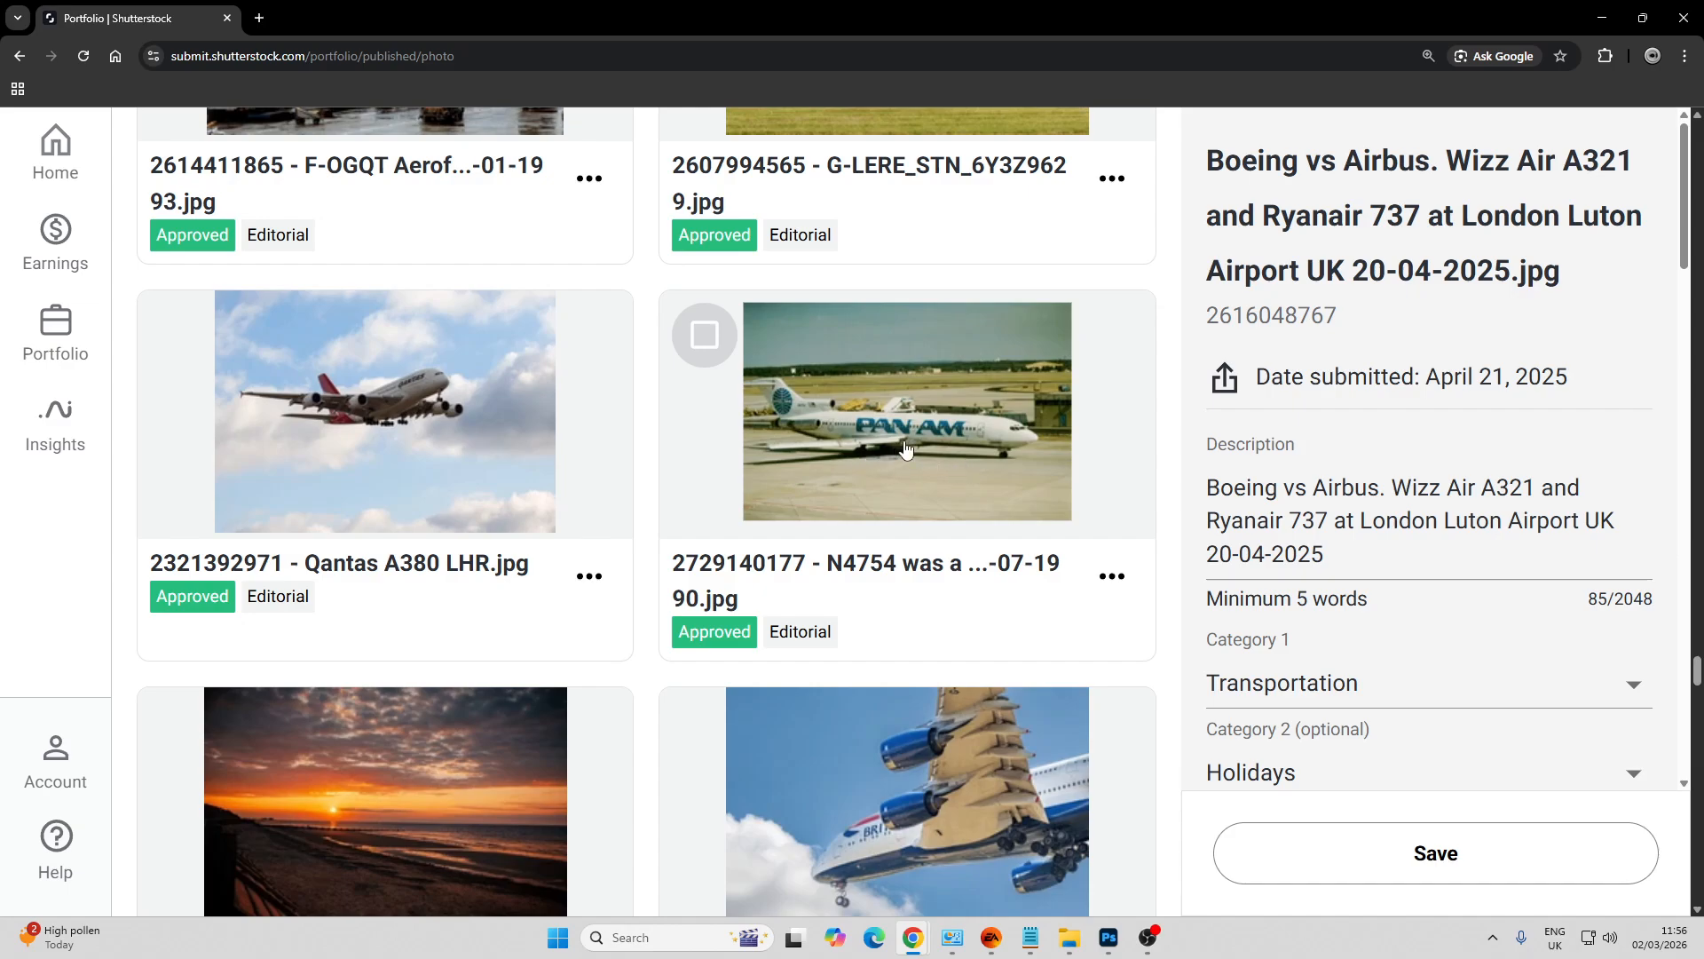
scroll(917, 438, "down", 7)
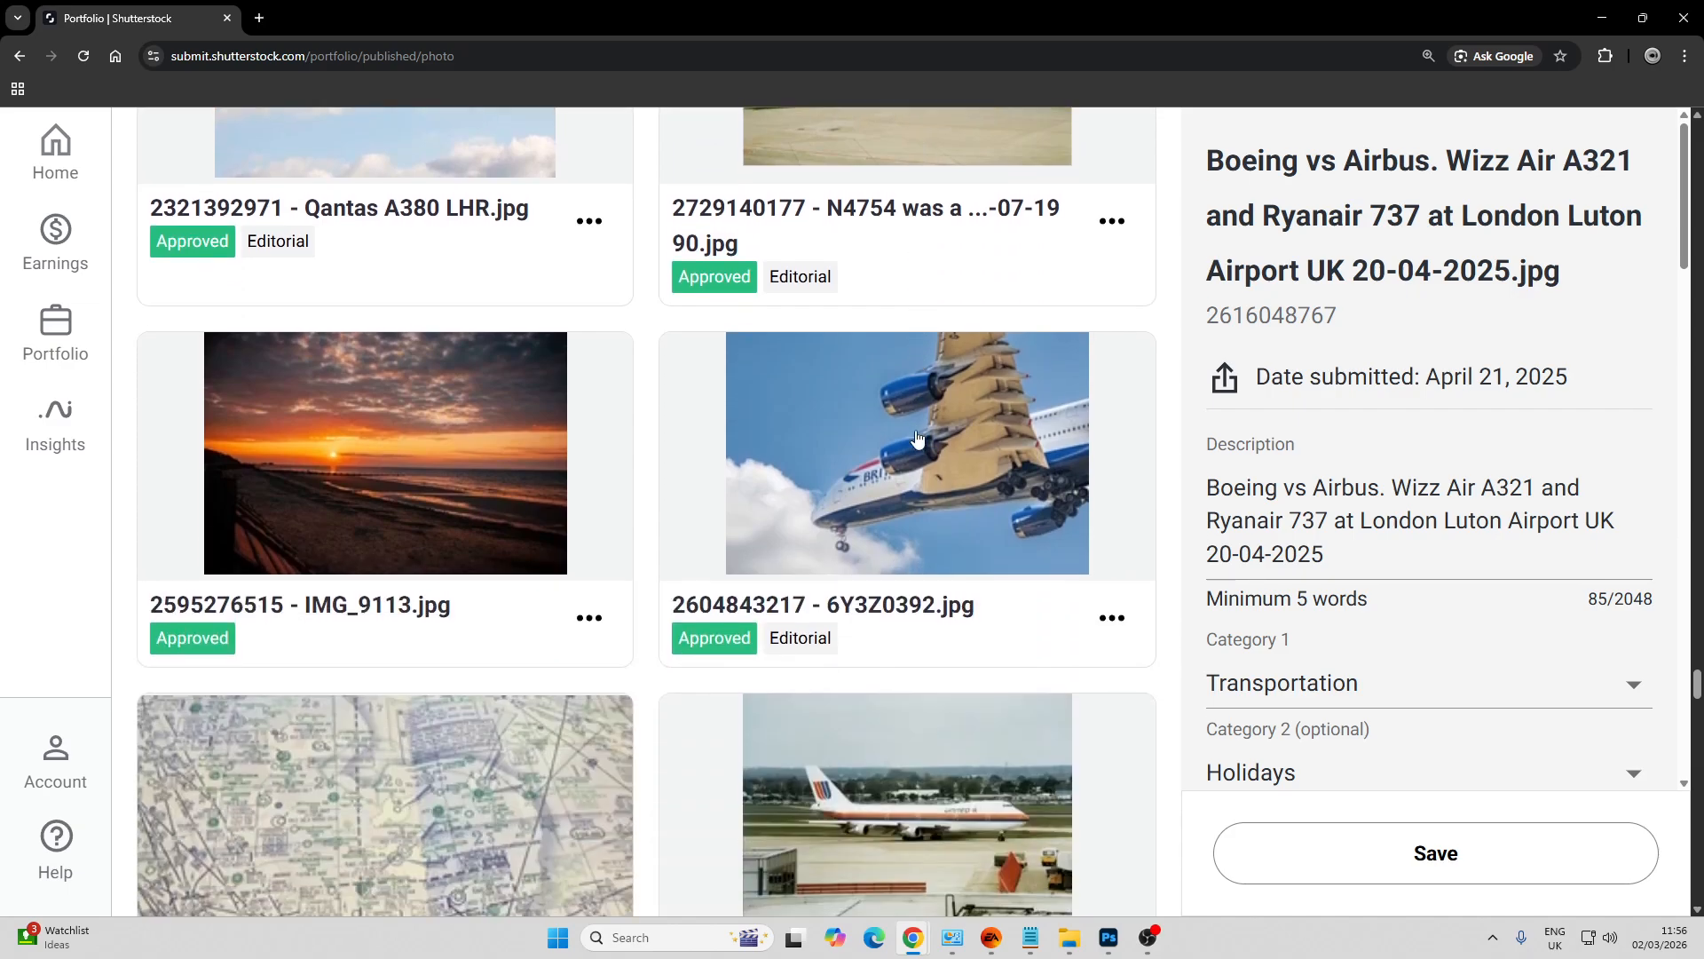
scroll(917, 437, "down", 7)
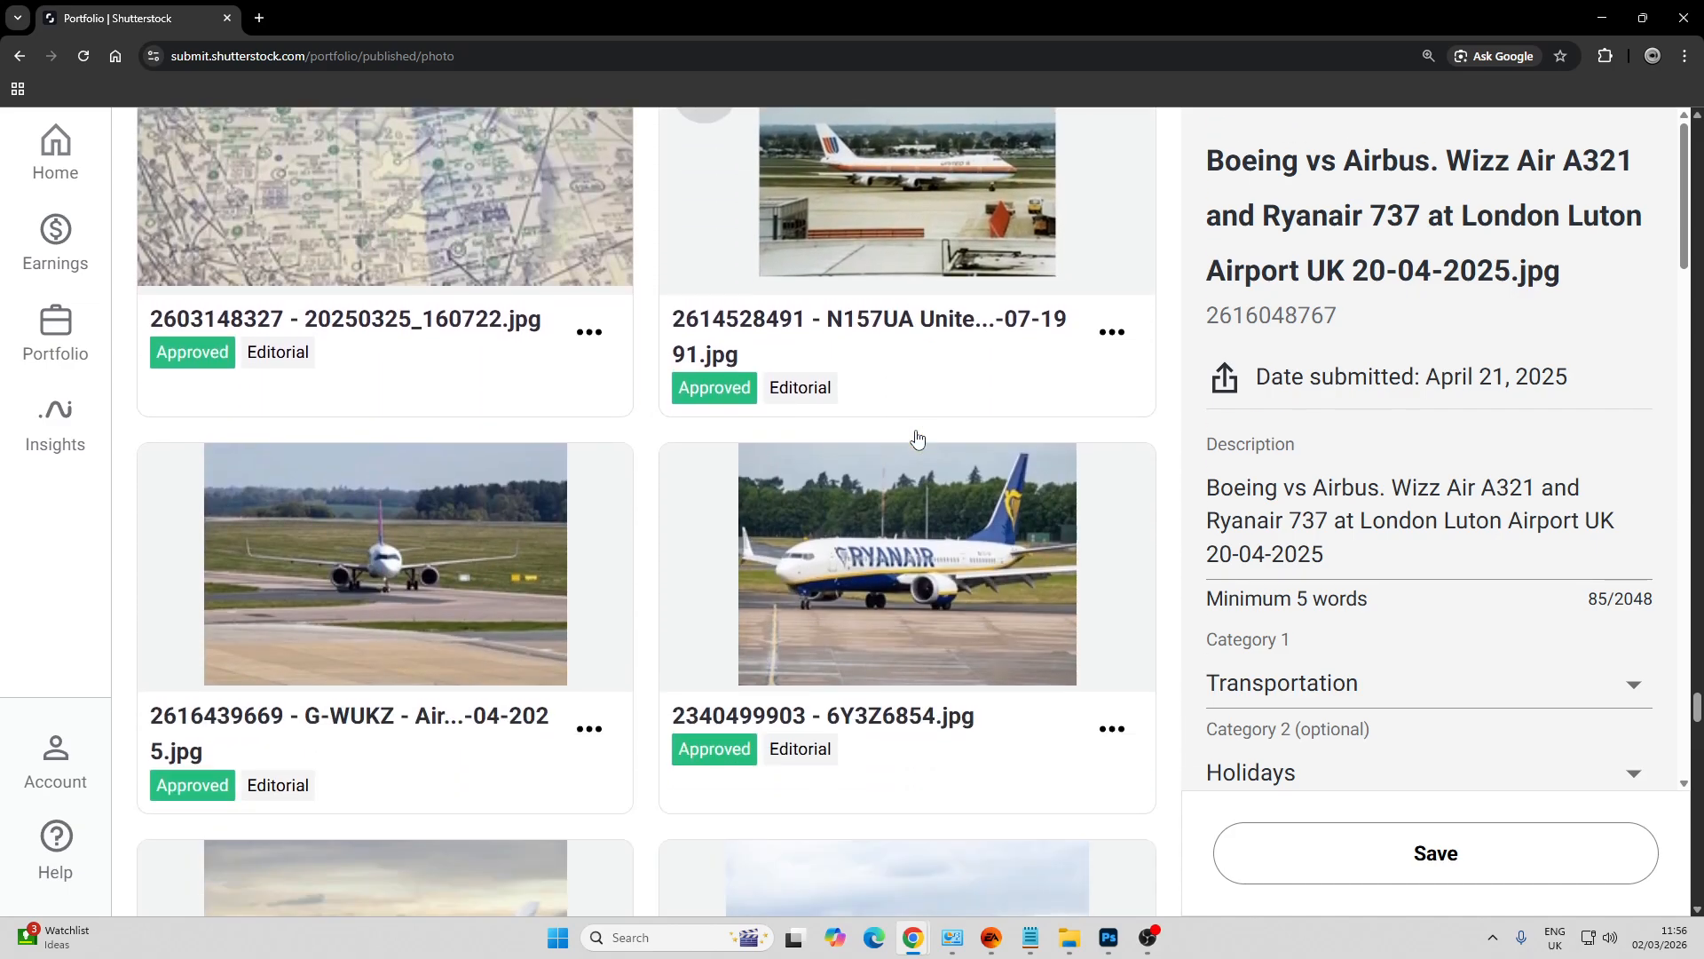
scroll(917, 437, "down", 7)
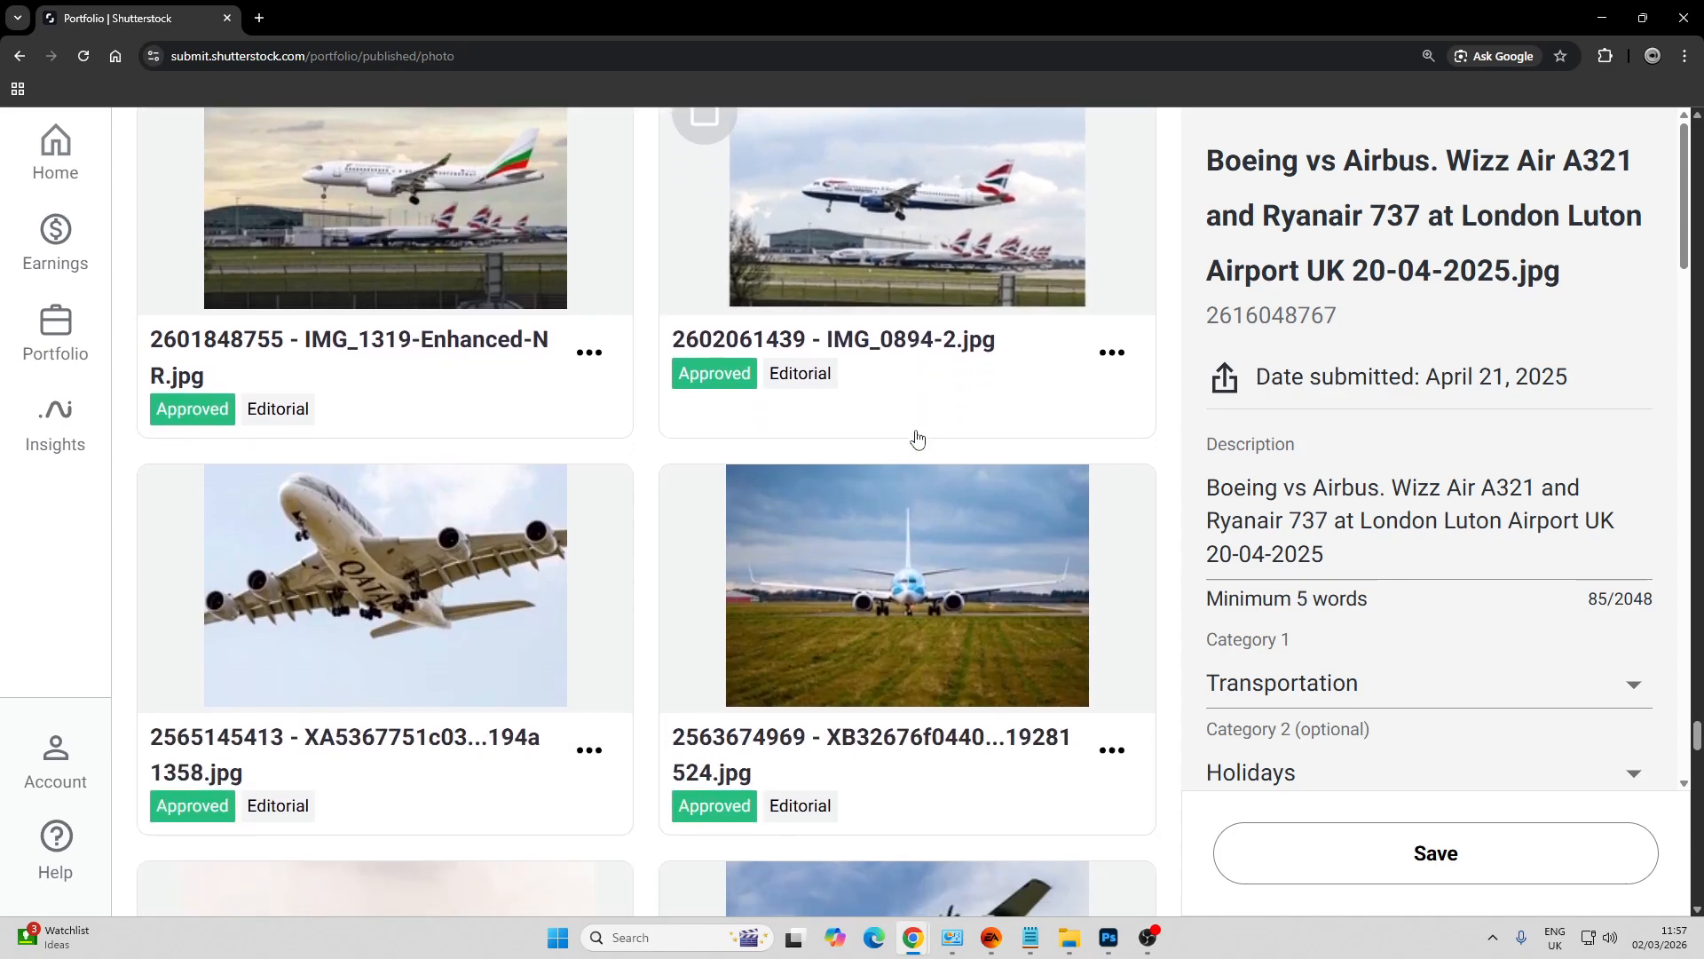
scroll(917, 437, "down", 7)
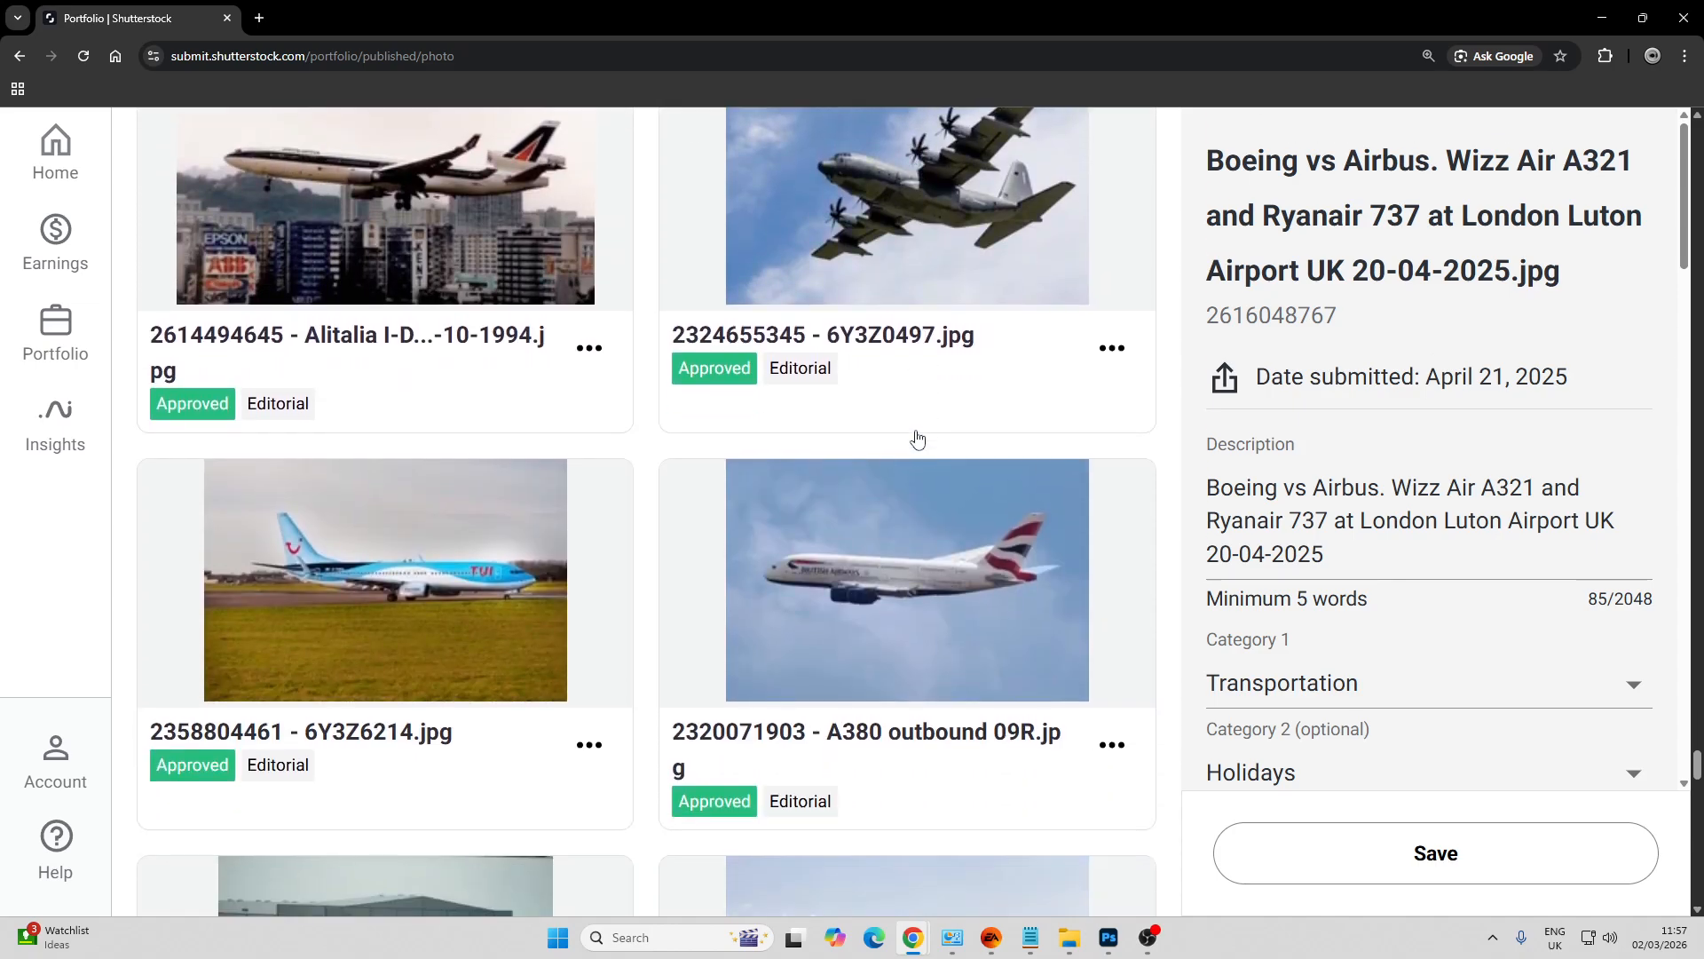
Show the details of the Alitalia MD-11 photo at Kai Tak, and look through the remaining photos on the catalog page
scroll(917, 438, "up", 2)
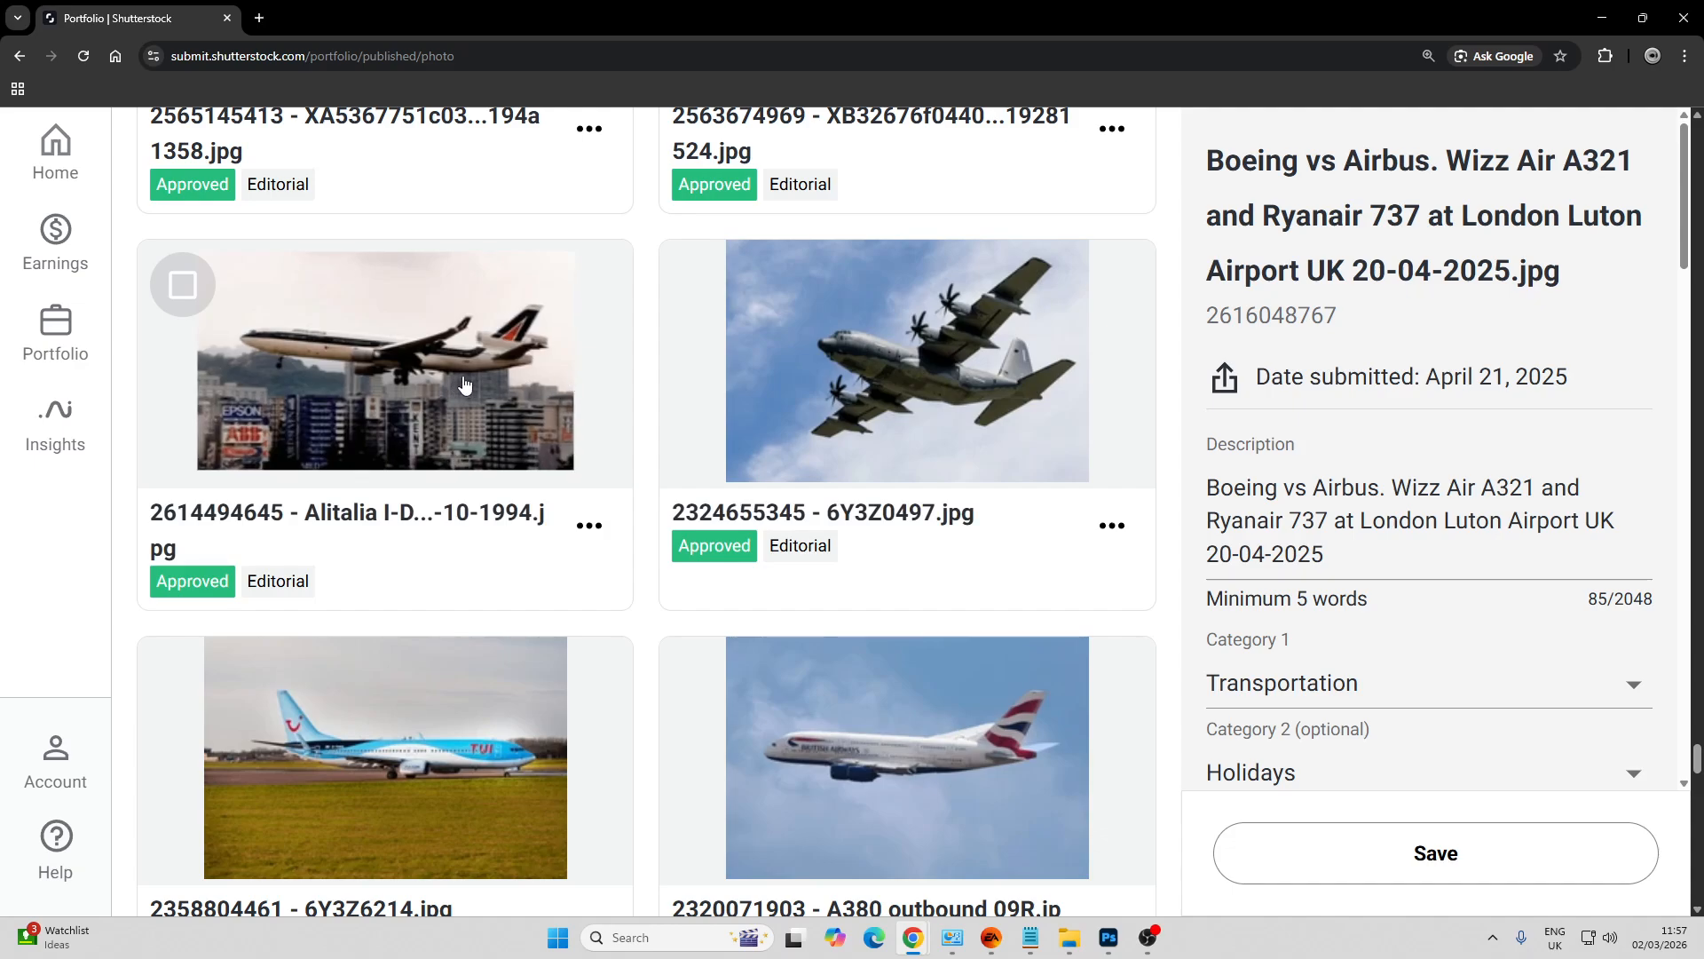
left_click(515, 386)
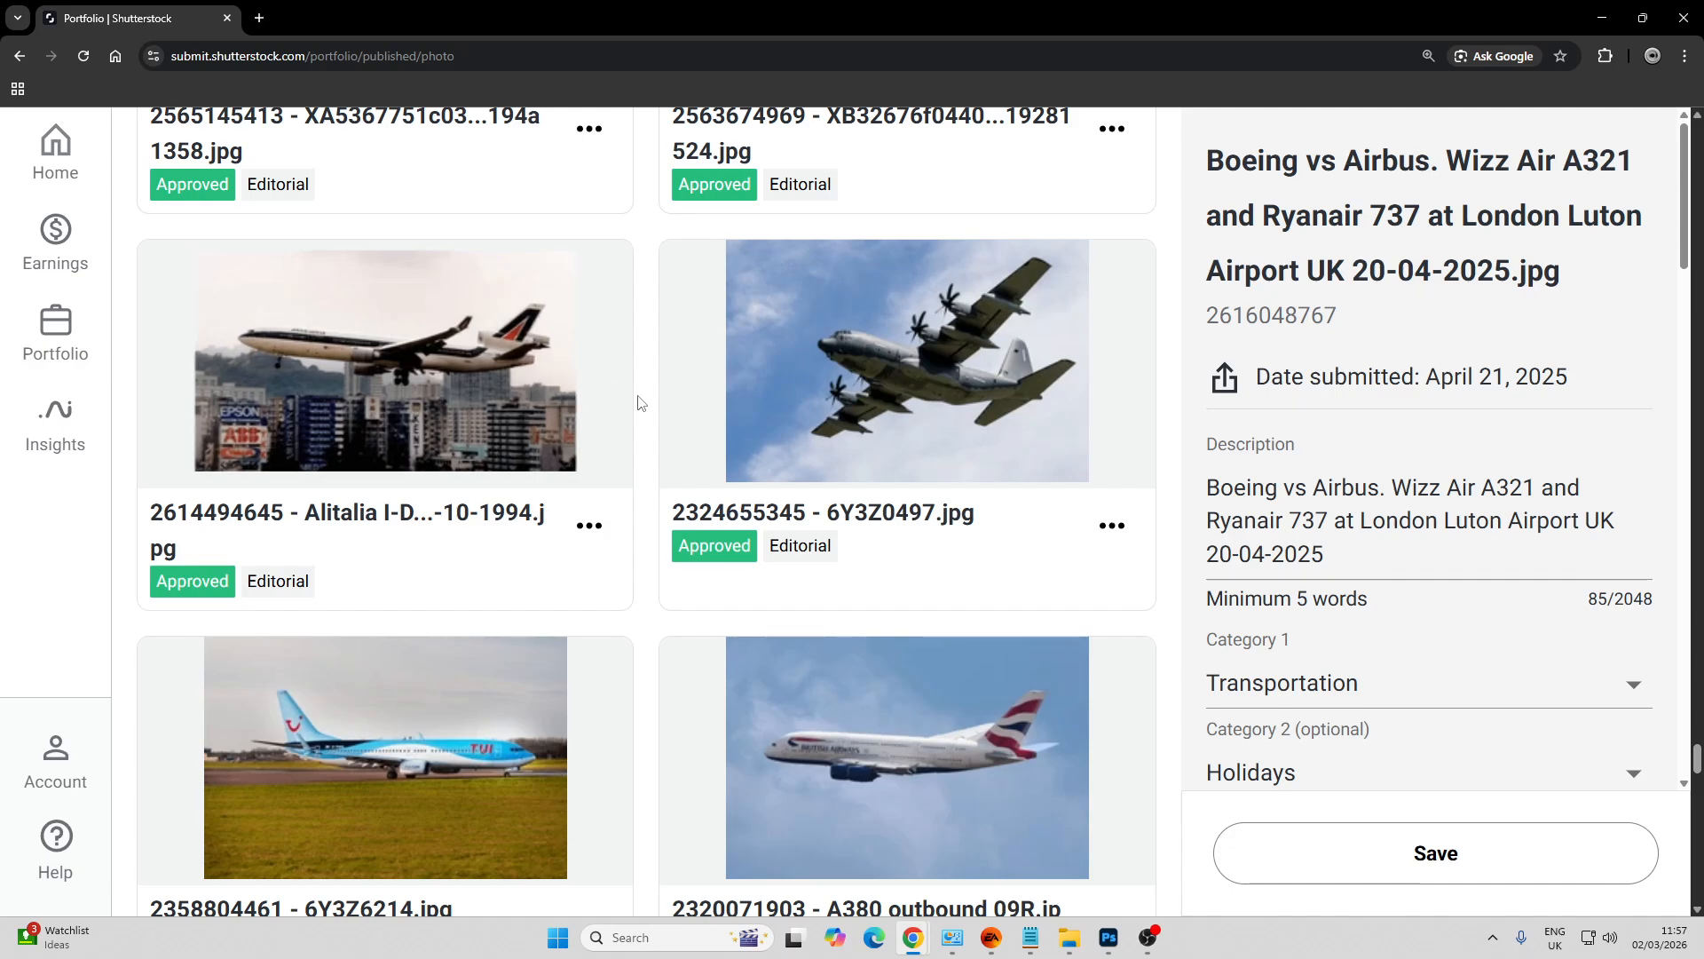
scroll(792, 475, "down", 5)
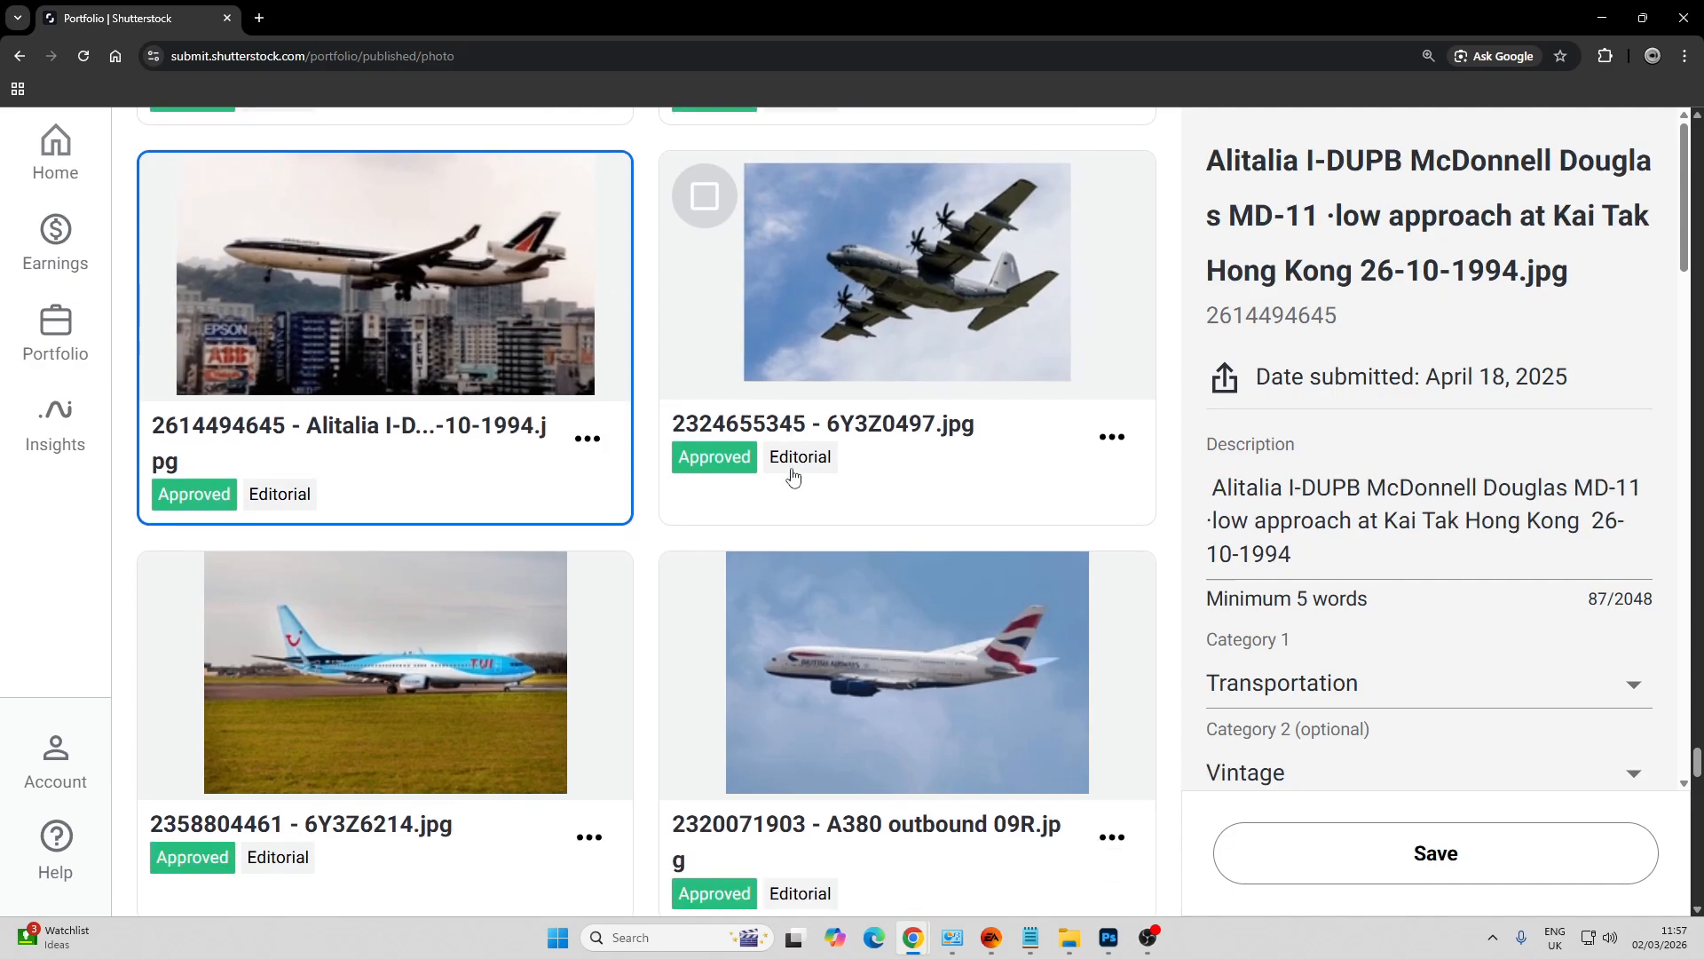
scroll(793, 477, "down", 14)
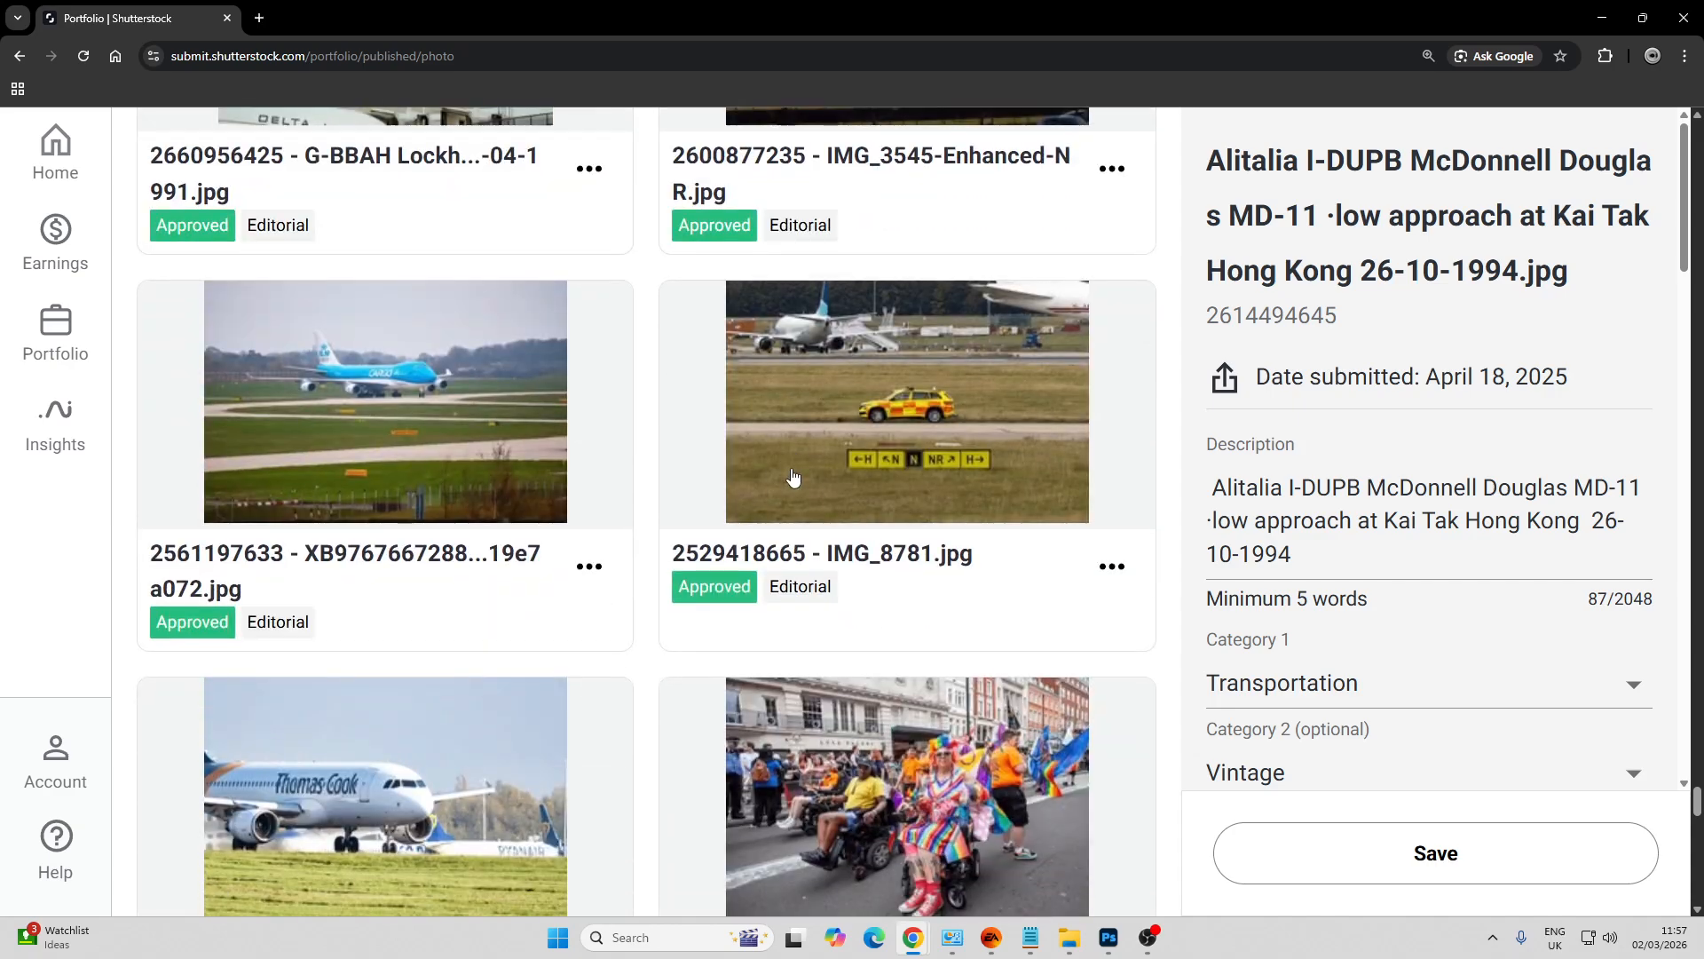
scroll(793, 477, "down", 16)
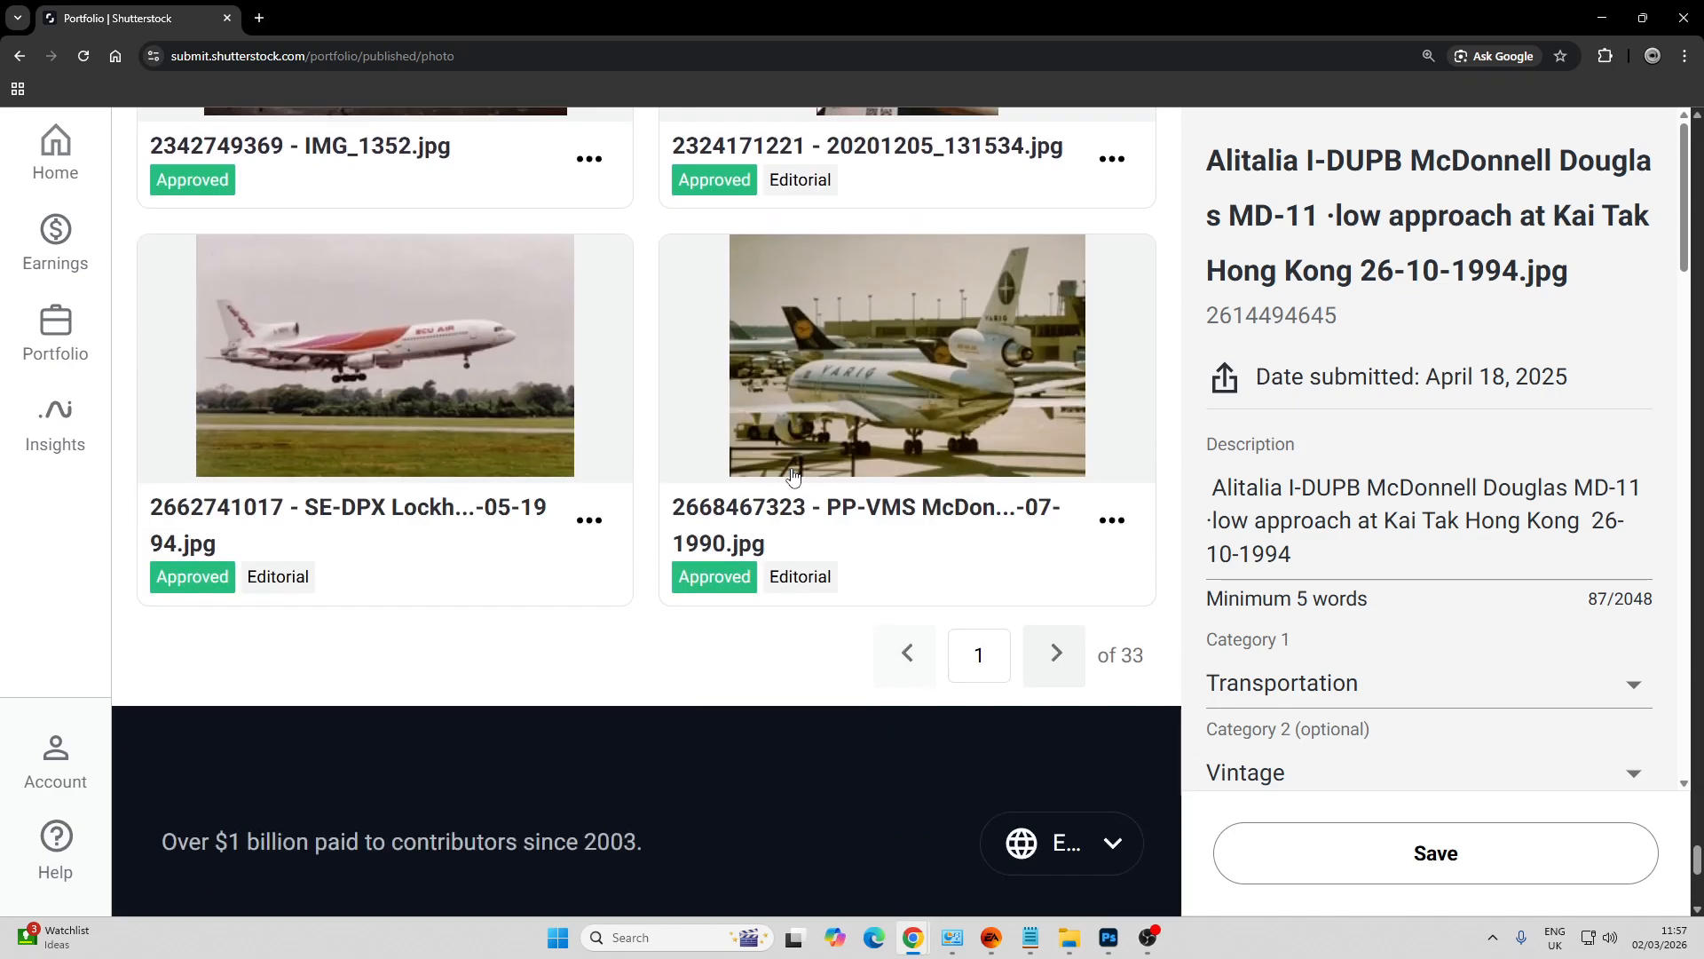
scroll(792, 476, "up", 6)
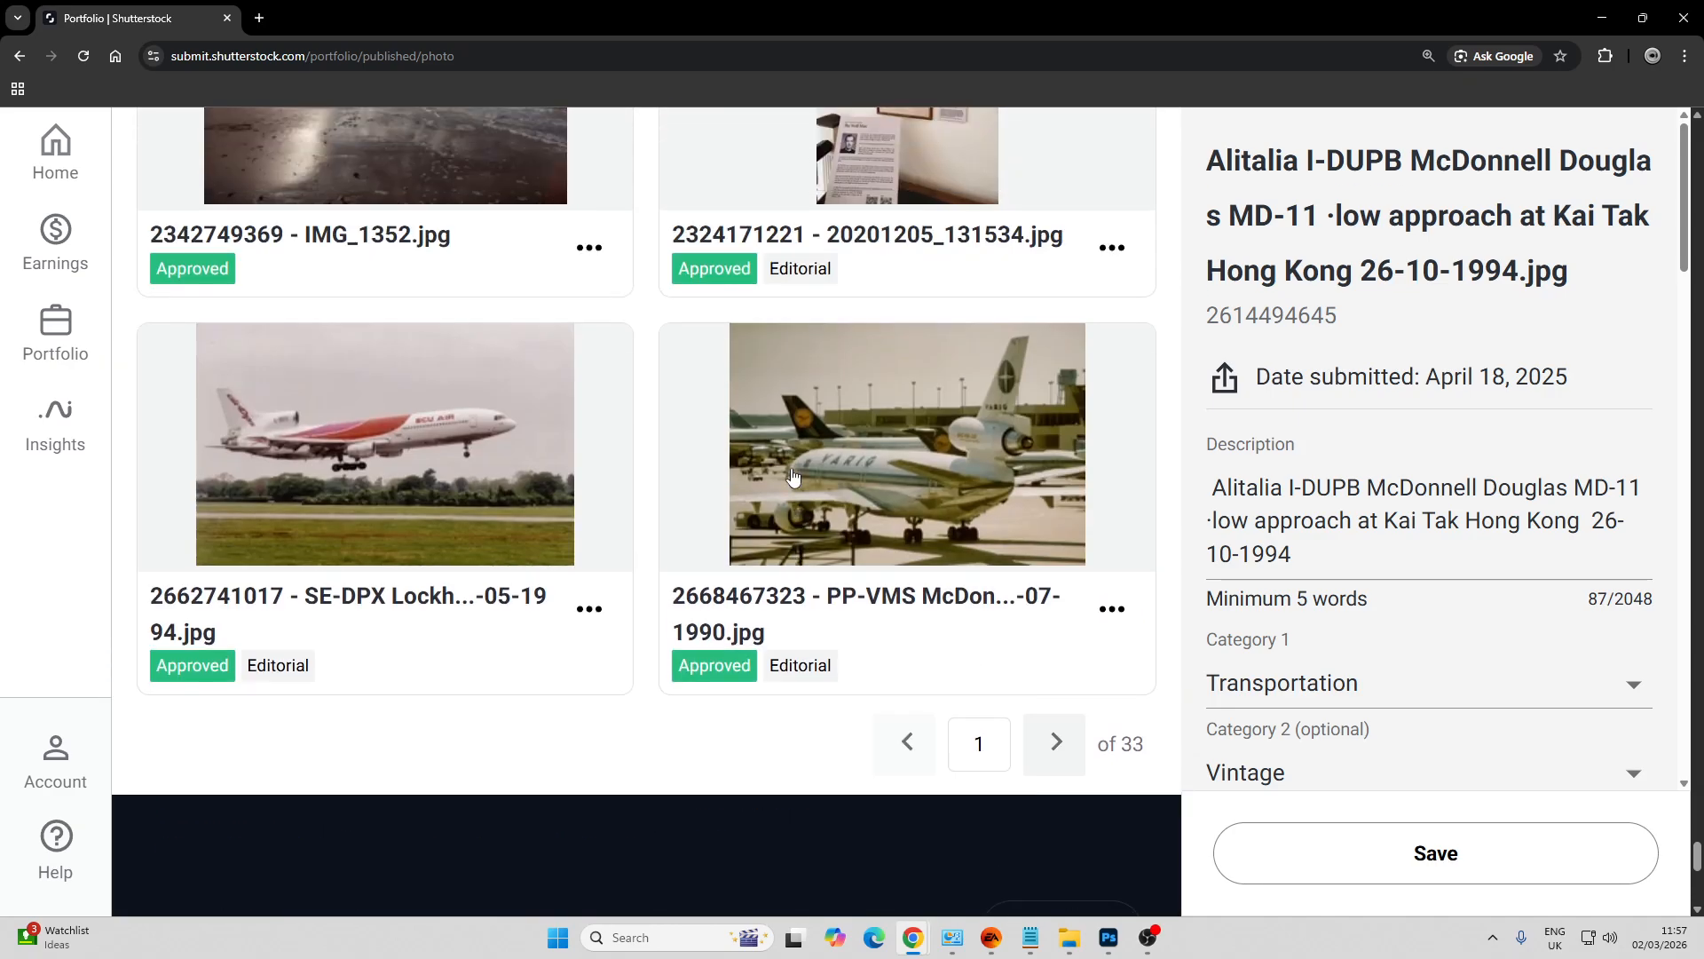
Leave the Shutterstock portfolio and open the scan slides532.tif from File Explorer in Photoshop
left_click(1601, 18)
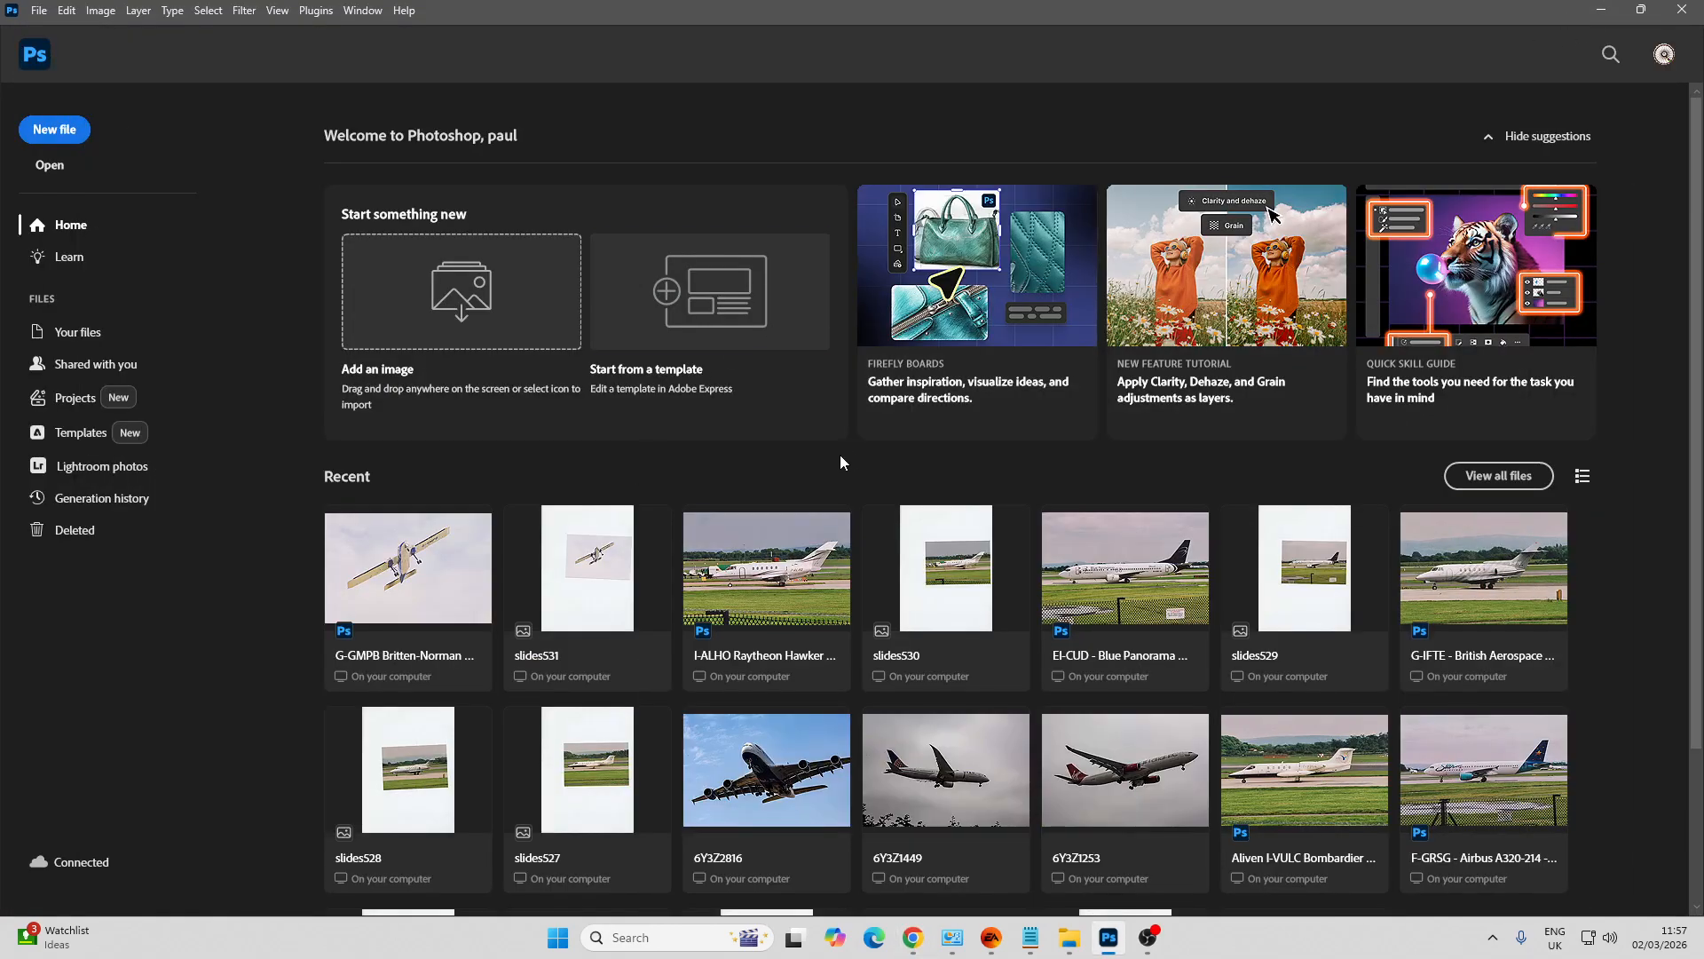
left_click(1069, 938)
left_click_drag(1076, 455, 847, 507)
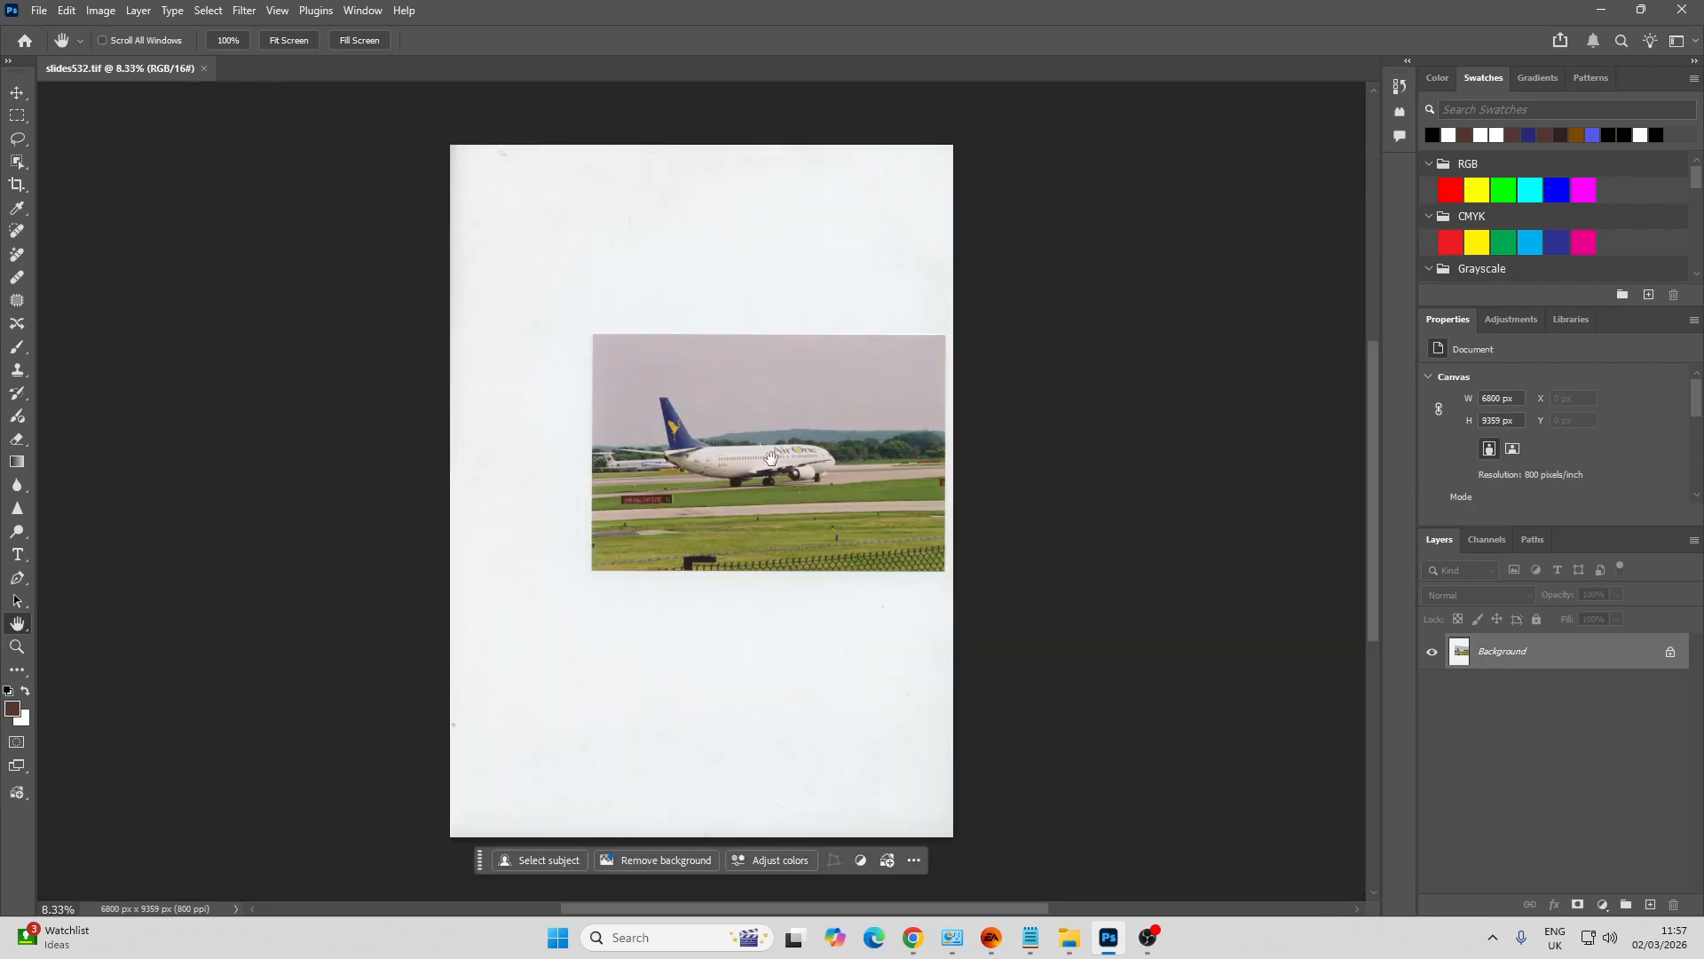
Straighten the scan slightly and crop it to the Air One aircraft photo, removing the surrounding white scanner background
key("z")
left_click_drag(770, 457, 799, 541)
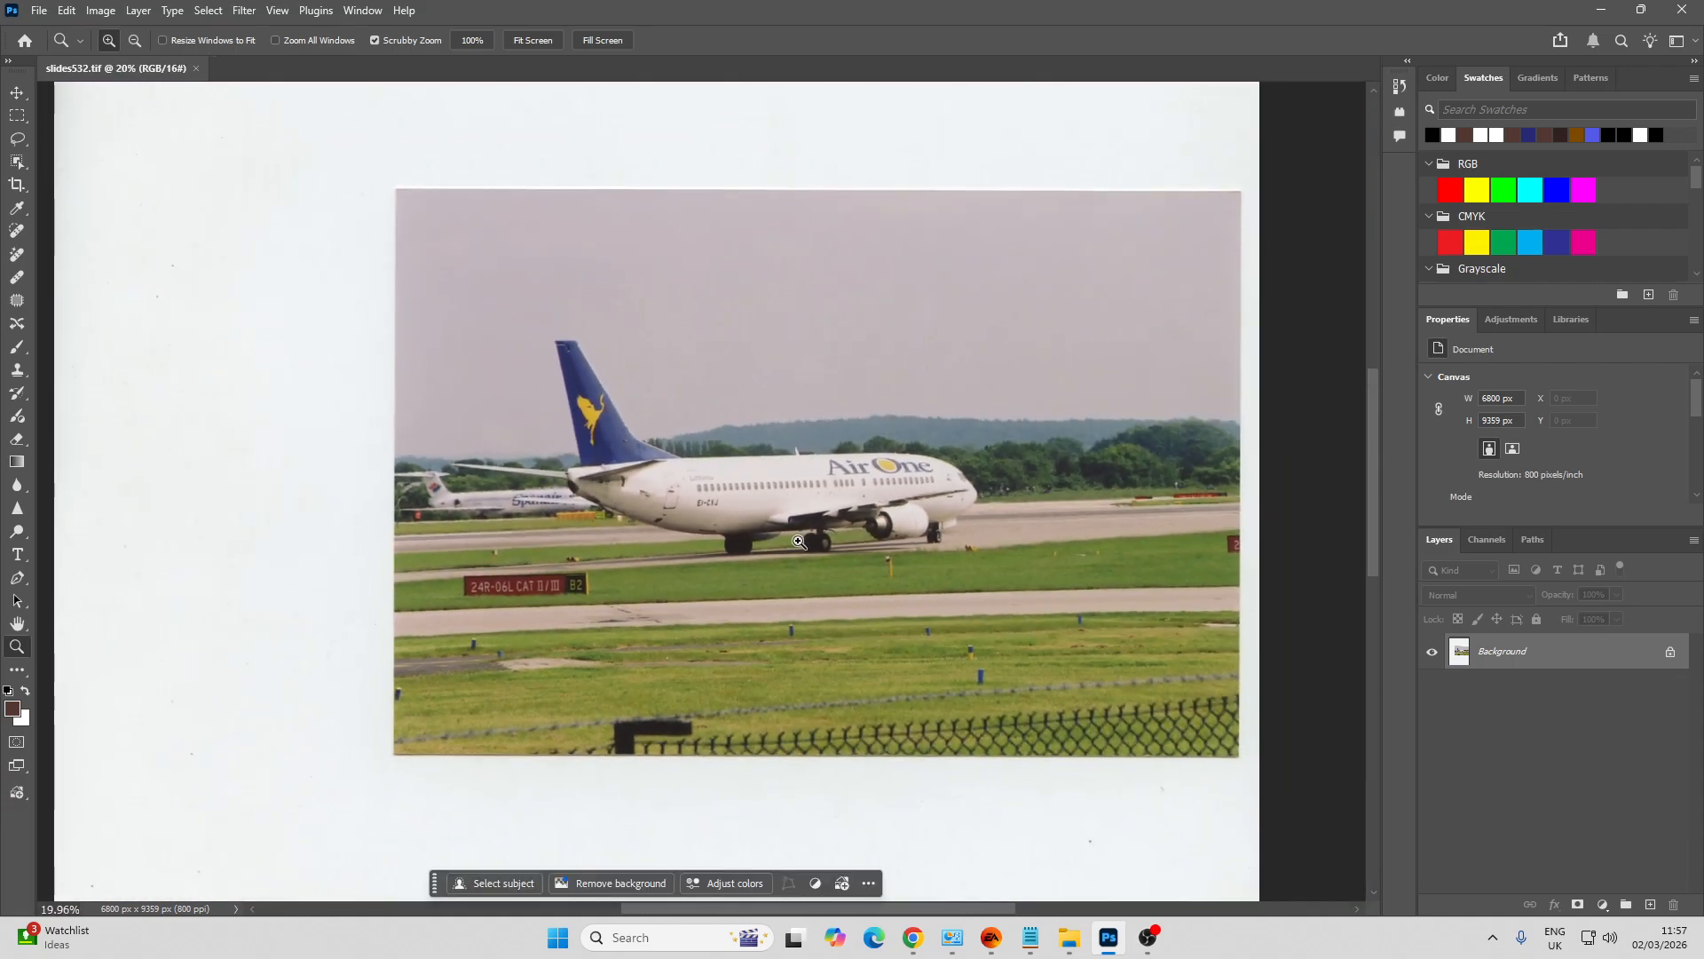
key("c")
left_click_drag(1297, 474, 1297, 470)
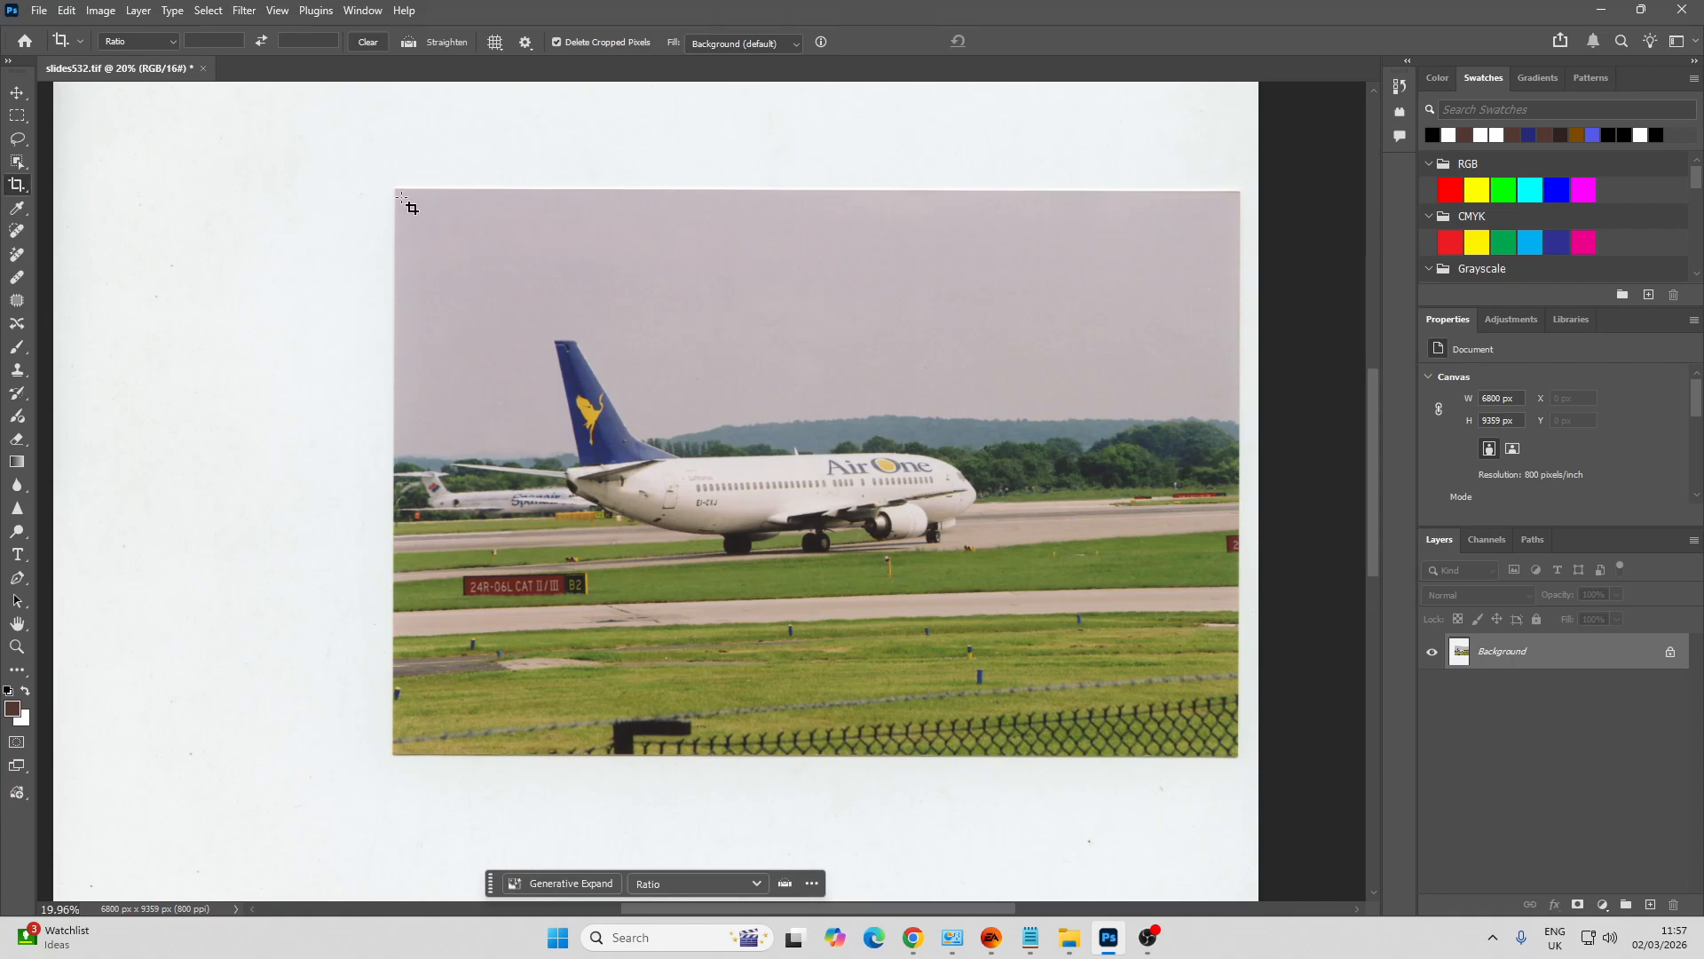
left_click_drag(401, 196, 1234, 751)
key("Return")
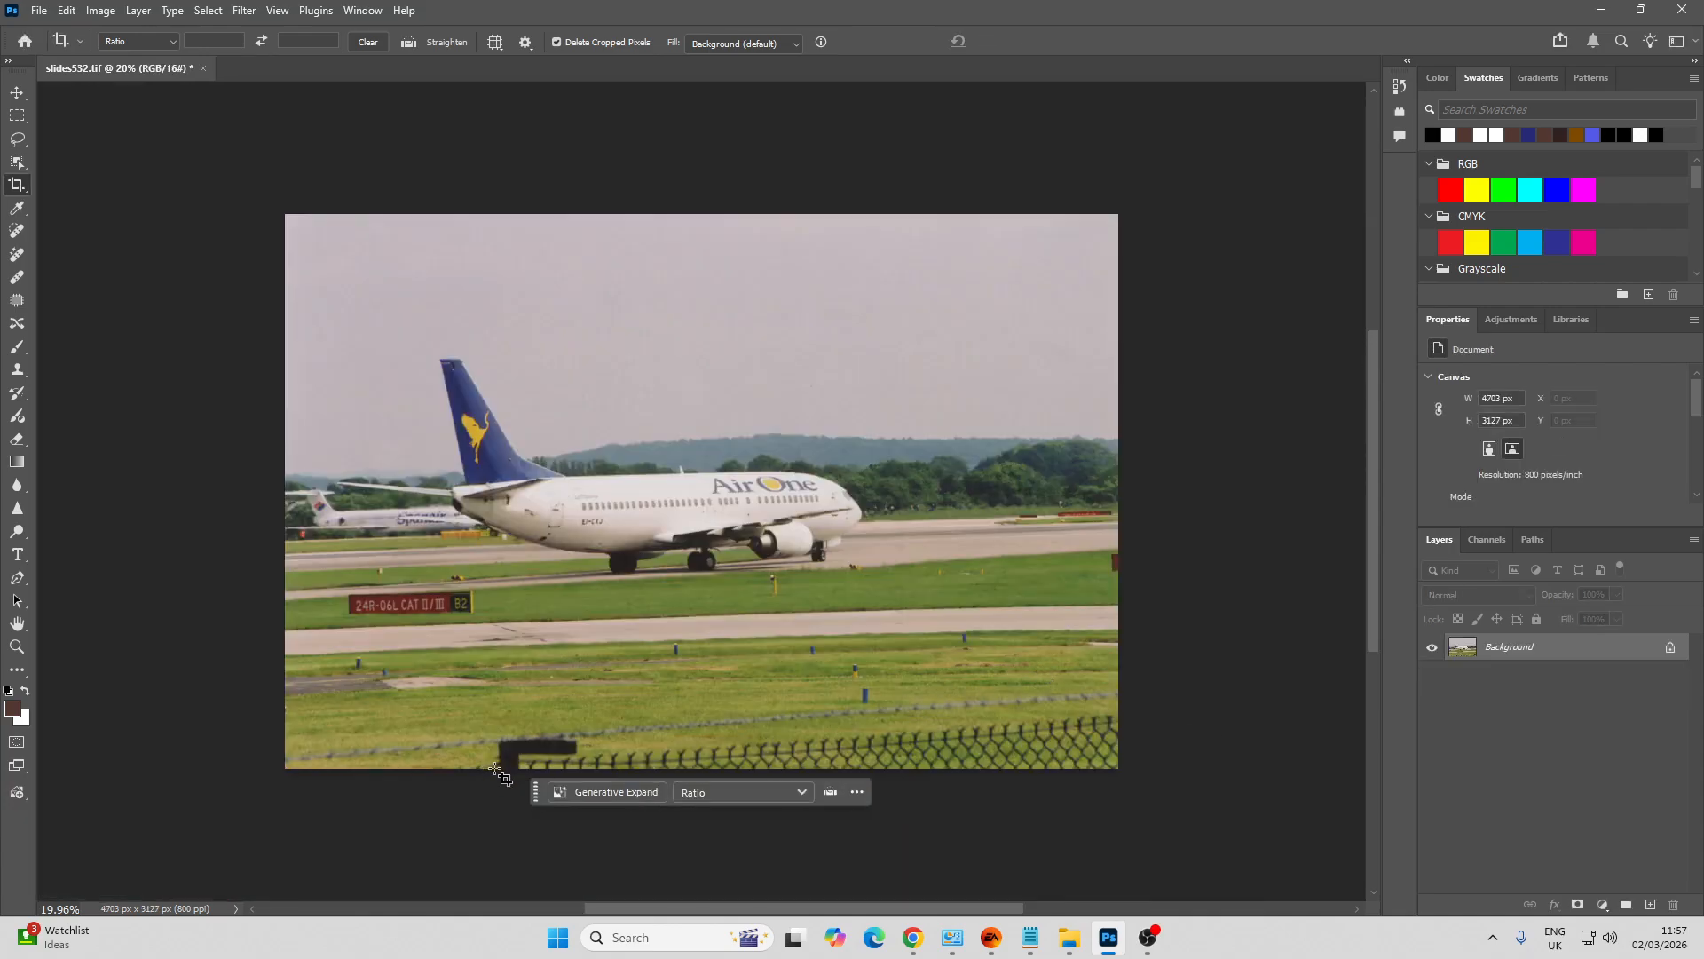
Inspect the registration on the aircraft's rear fuselage and switch to the Google search window in Chrome to look it up
key("z")
left_click_drag(623, 509, 717, 583)
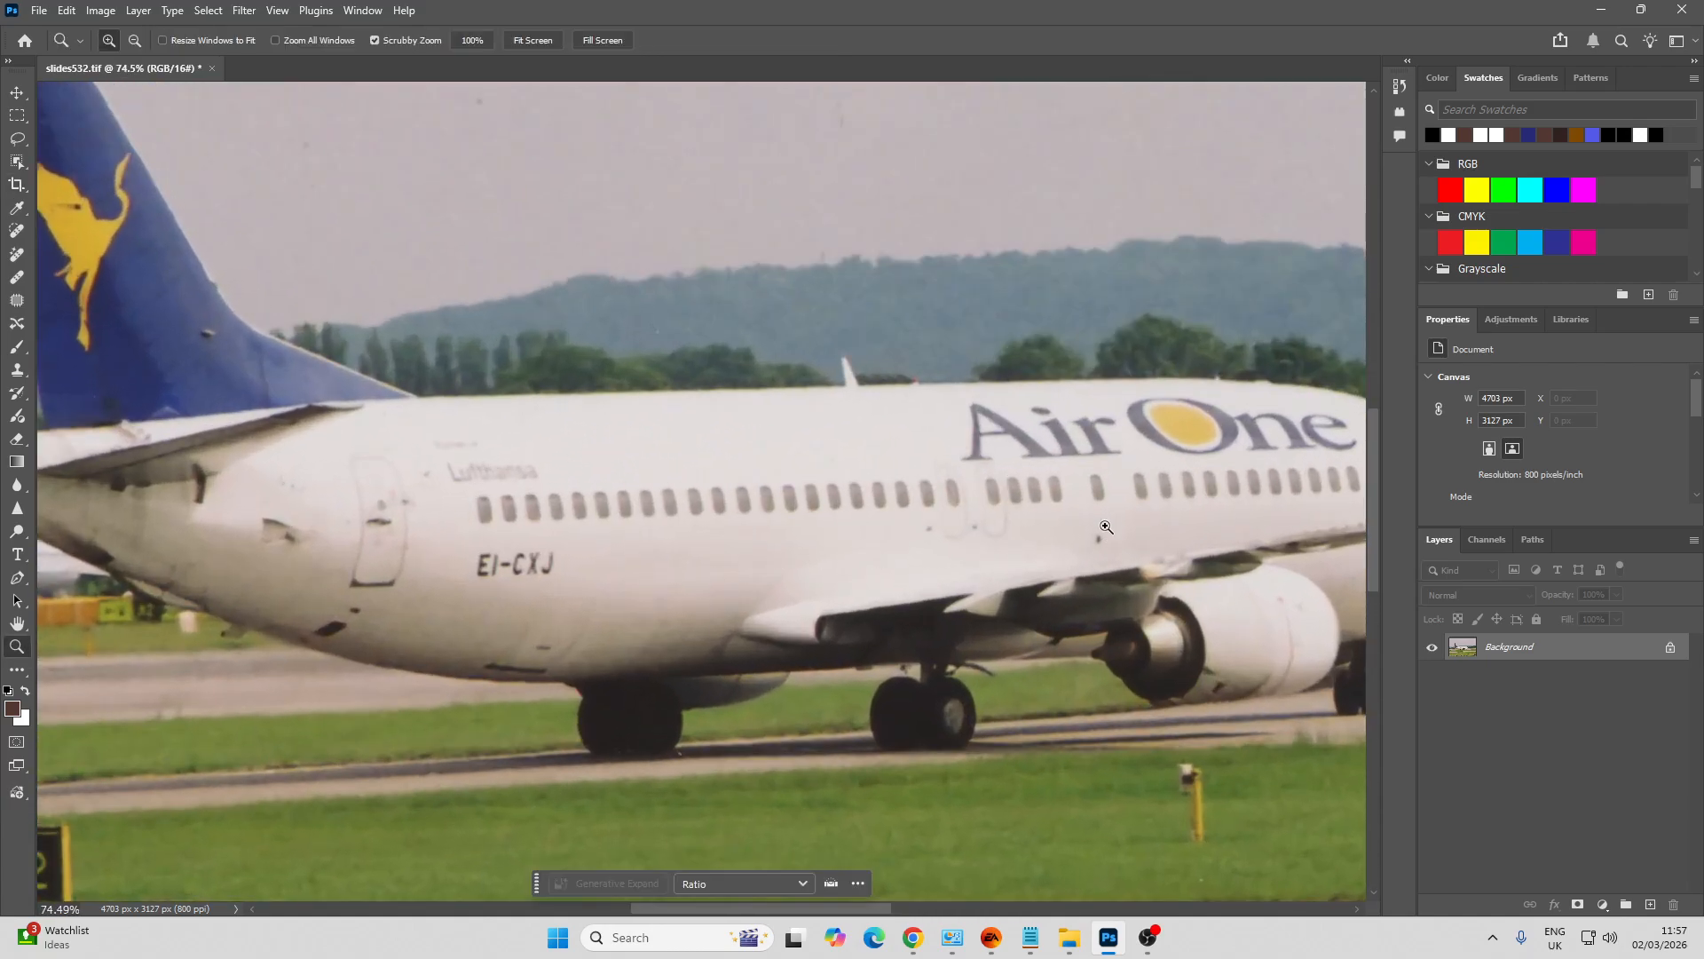
mouse_move(918, 935)
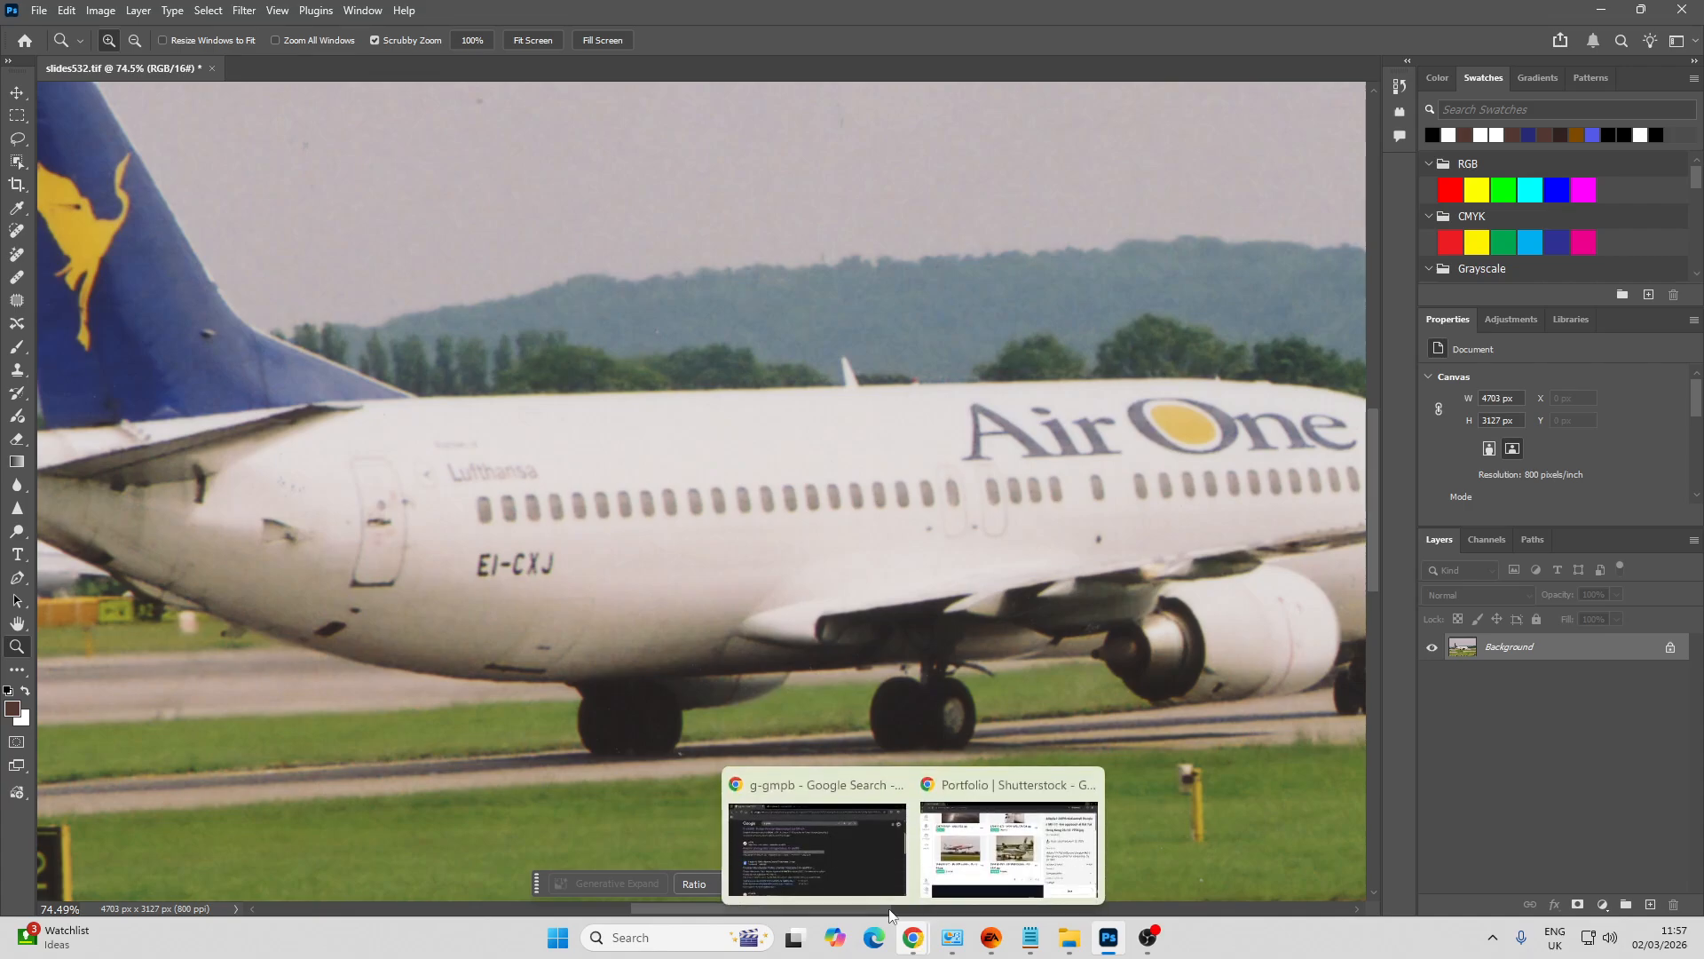
left_click(875, 874)
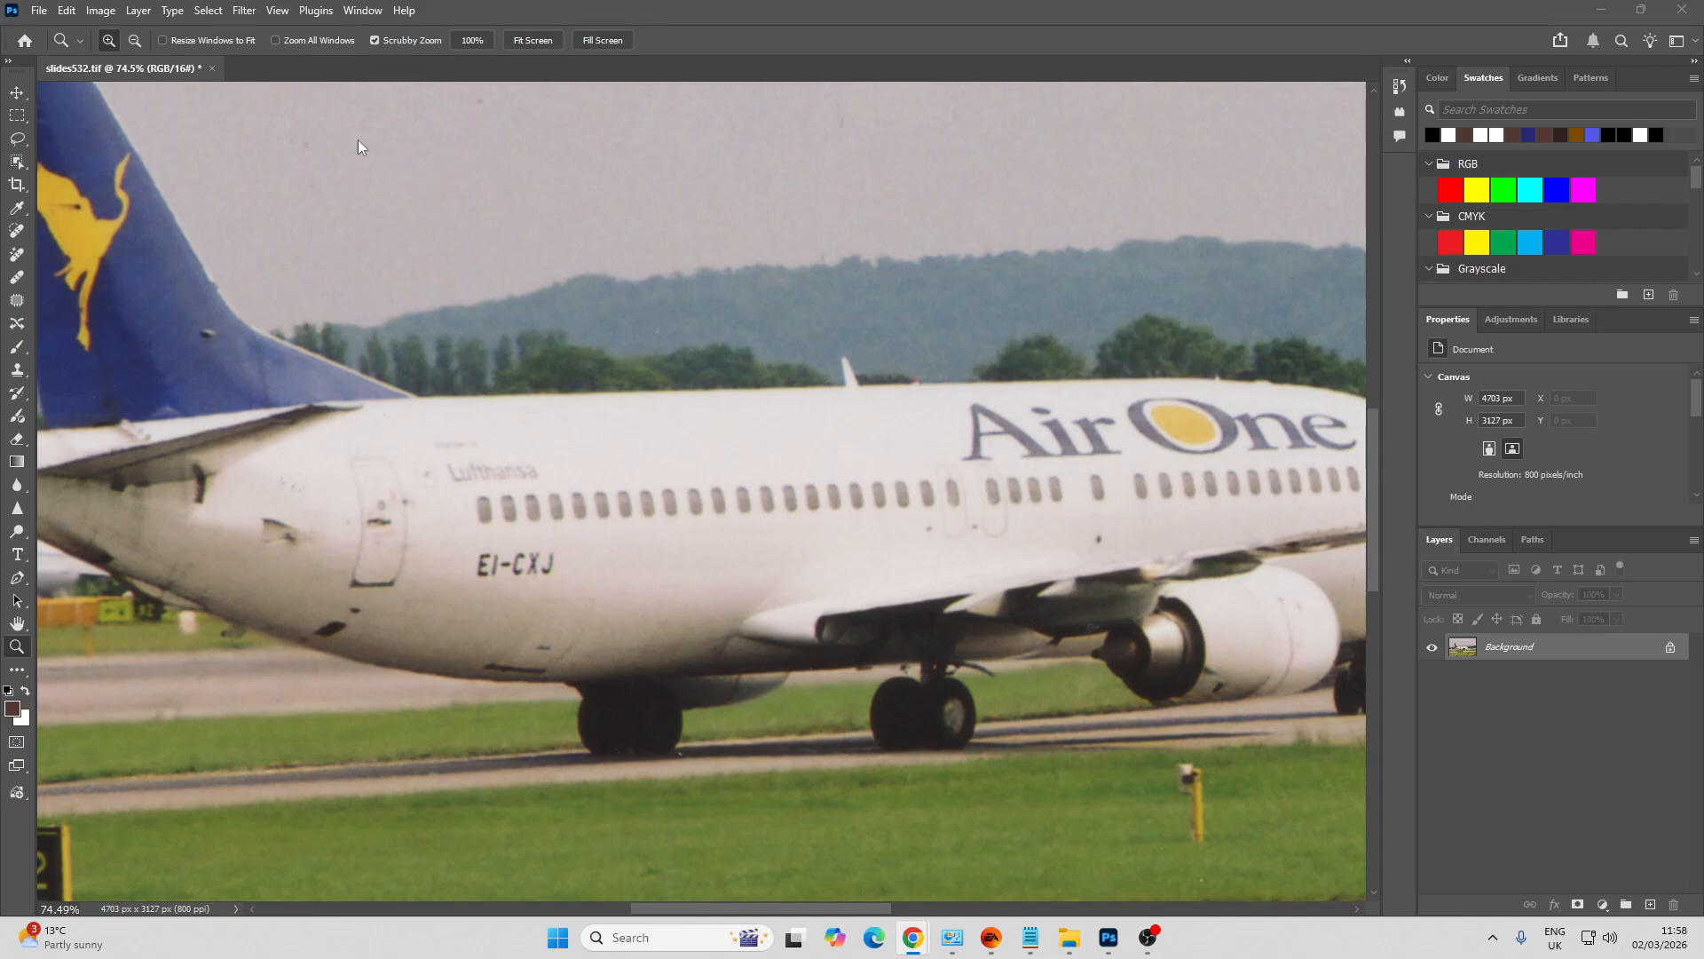
Save as PSD in the PSDs folder, named "EI-CXJ is a Boeing 737-4Q8 aircraft formerly operated by the Italian airline Air One at Manchester Airport UK 06-05-2003"
left_click(39, 11)
left_click(152, 230)
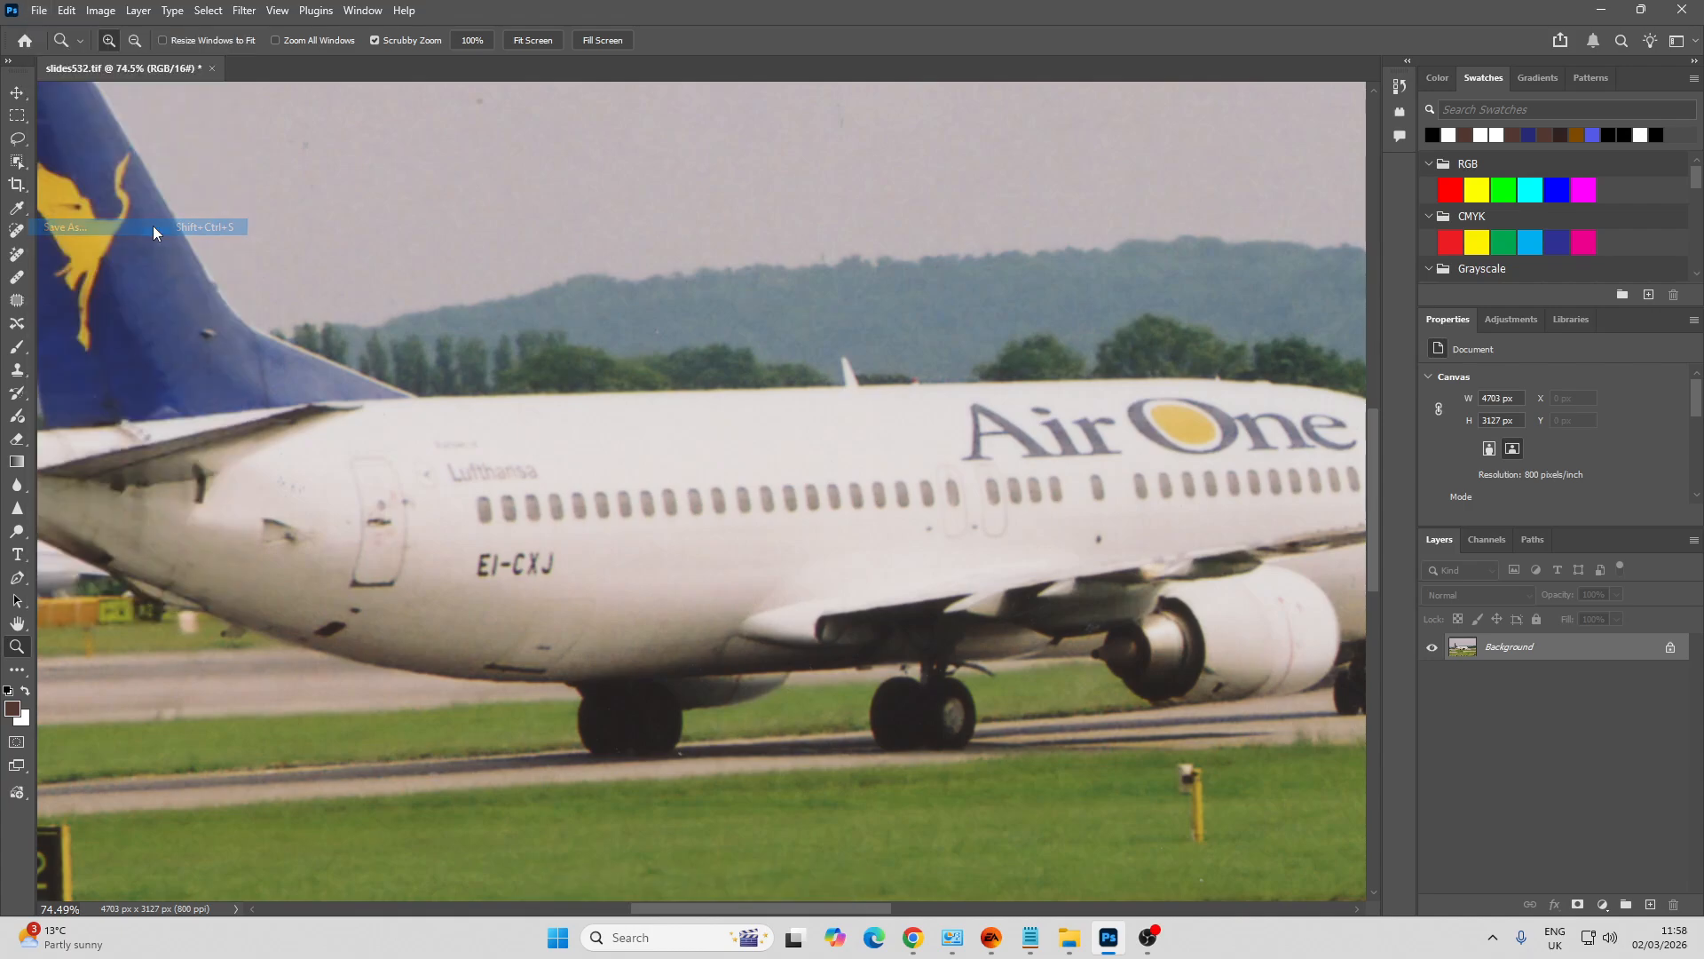
type("EI-CXJ is a Boeing 737-4Q8 aircraft formerly operated by the Italian airline Air One")
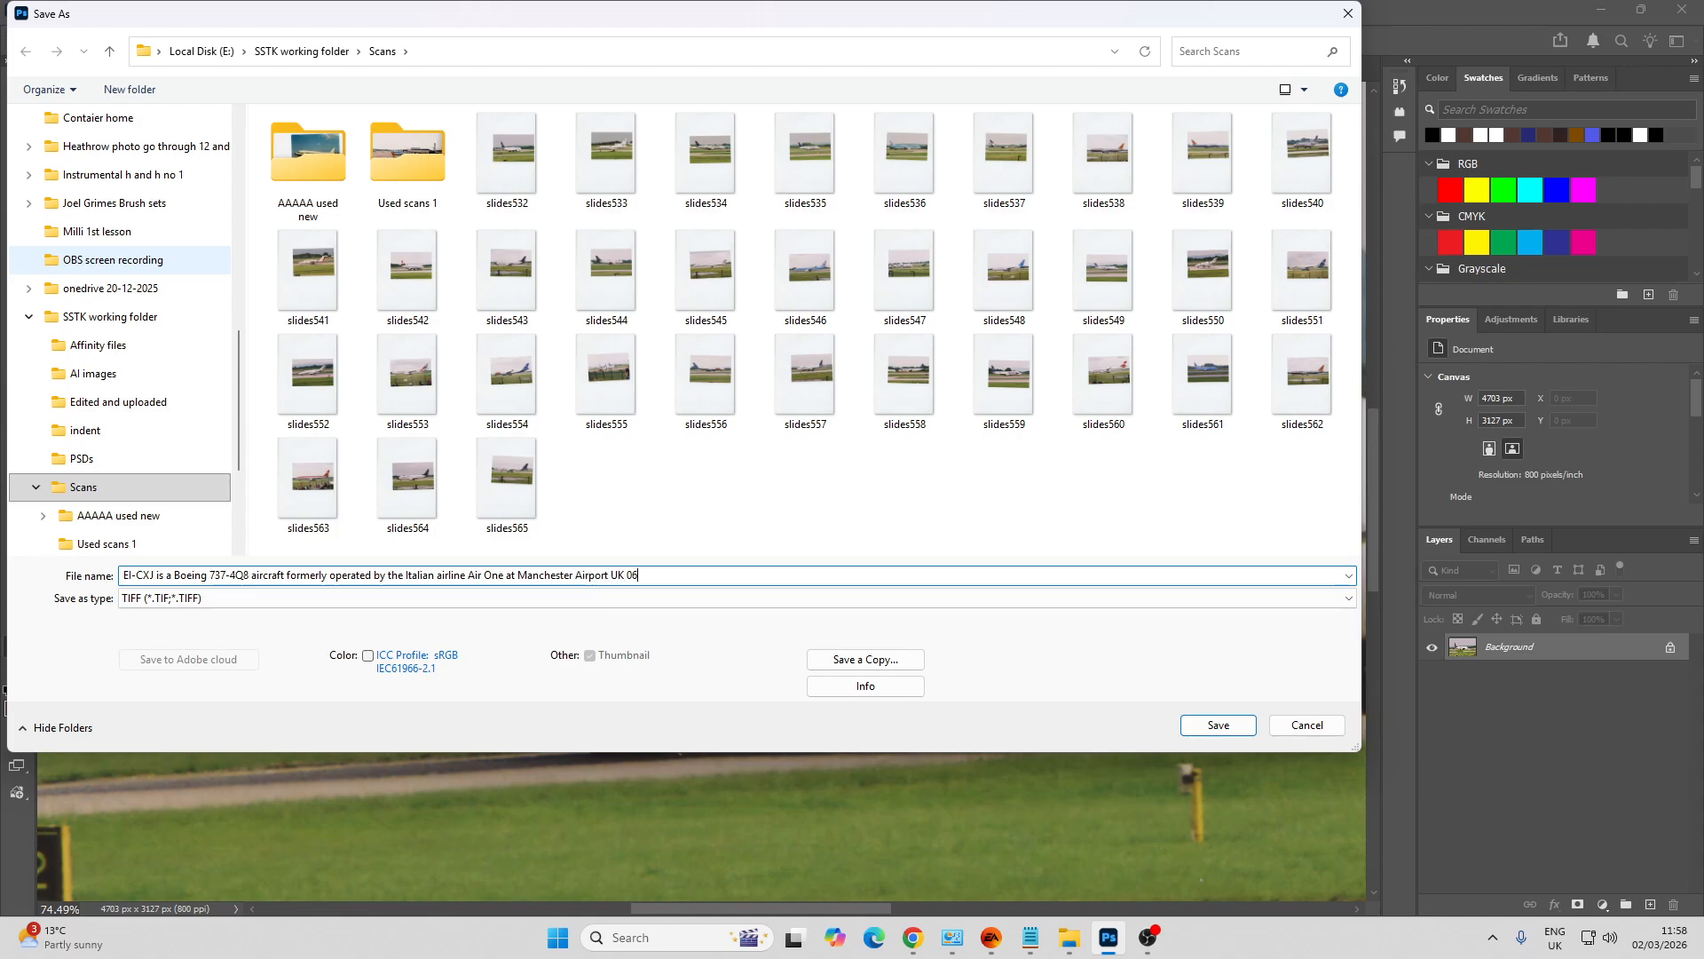
type("-05-2003")
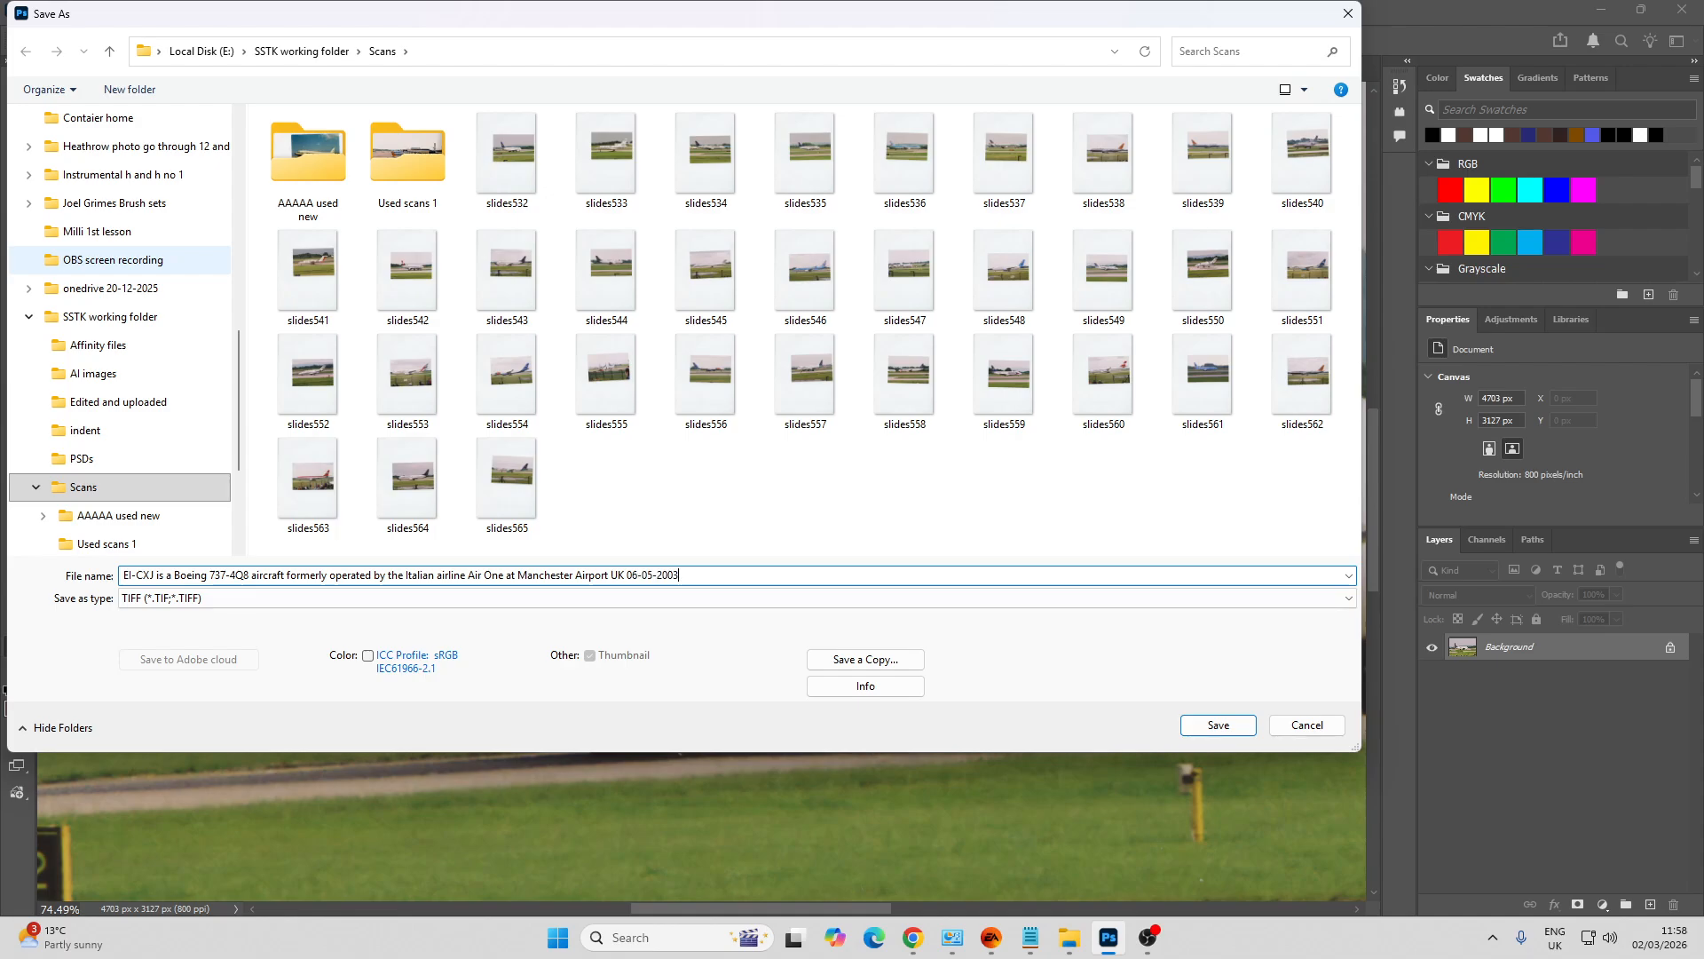
left_click(238, 599)
left_click(248, 614)
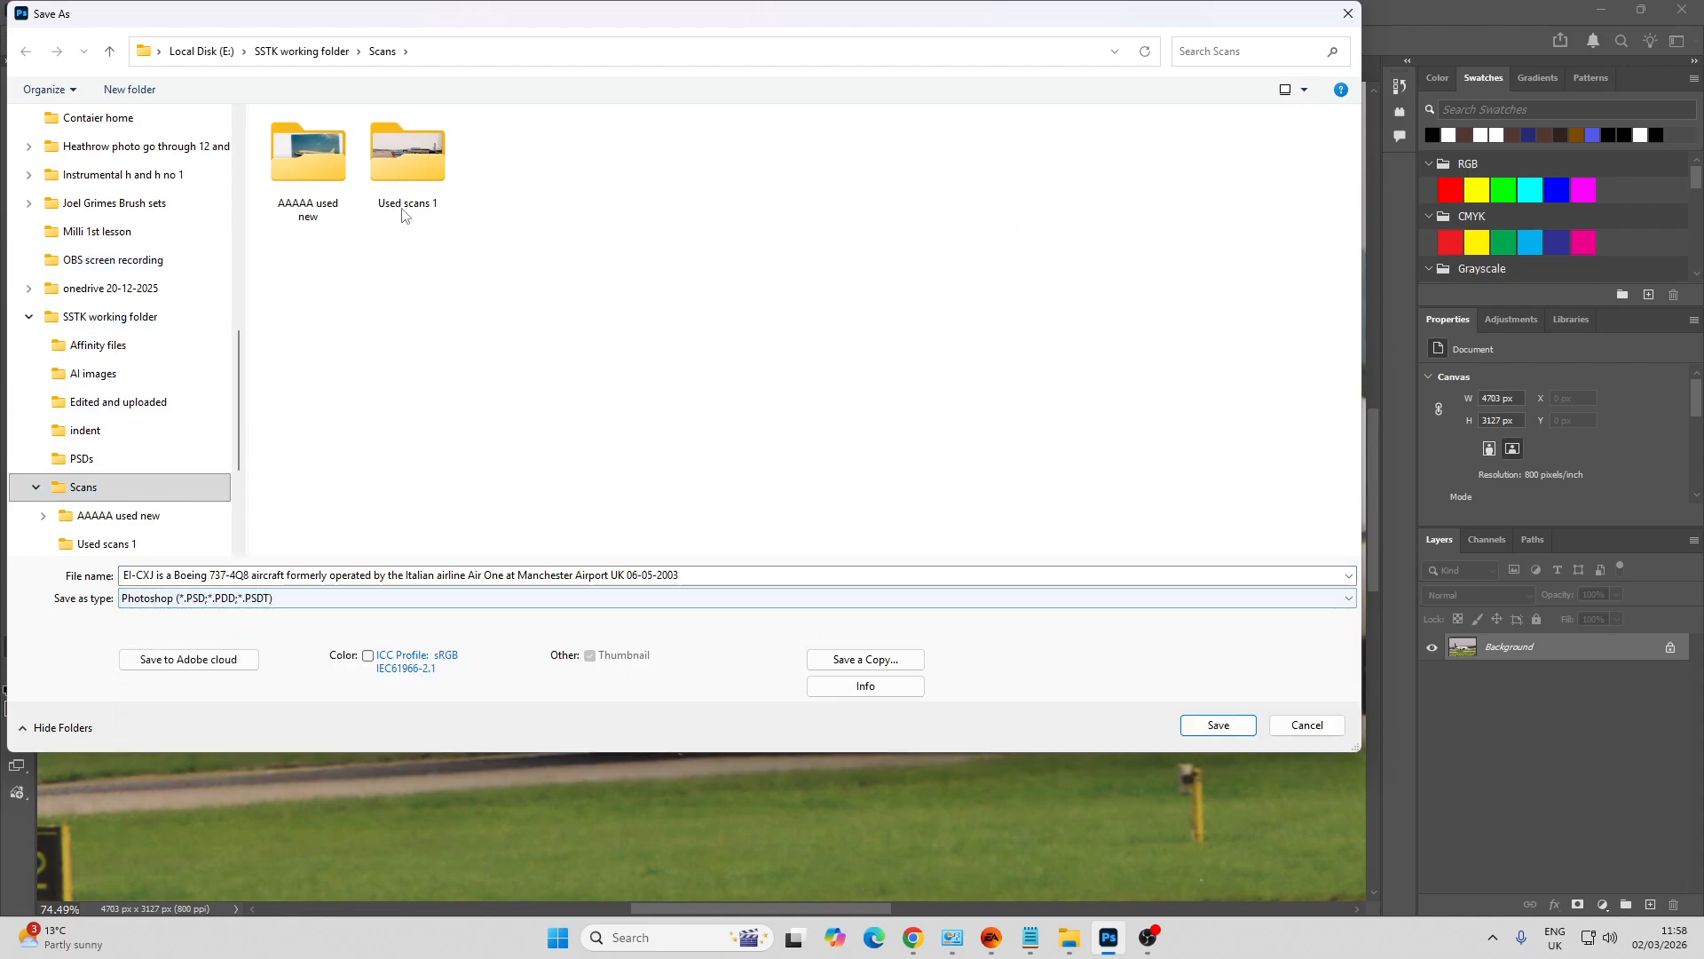
left_click(280, 51)
double_click(710, 152)
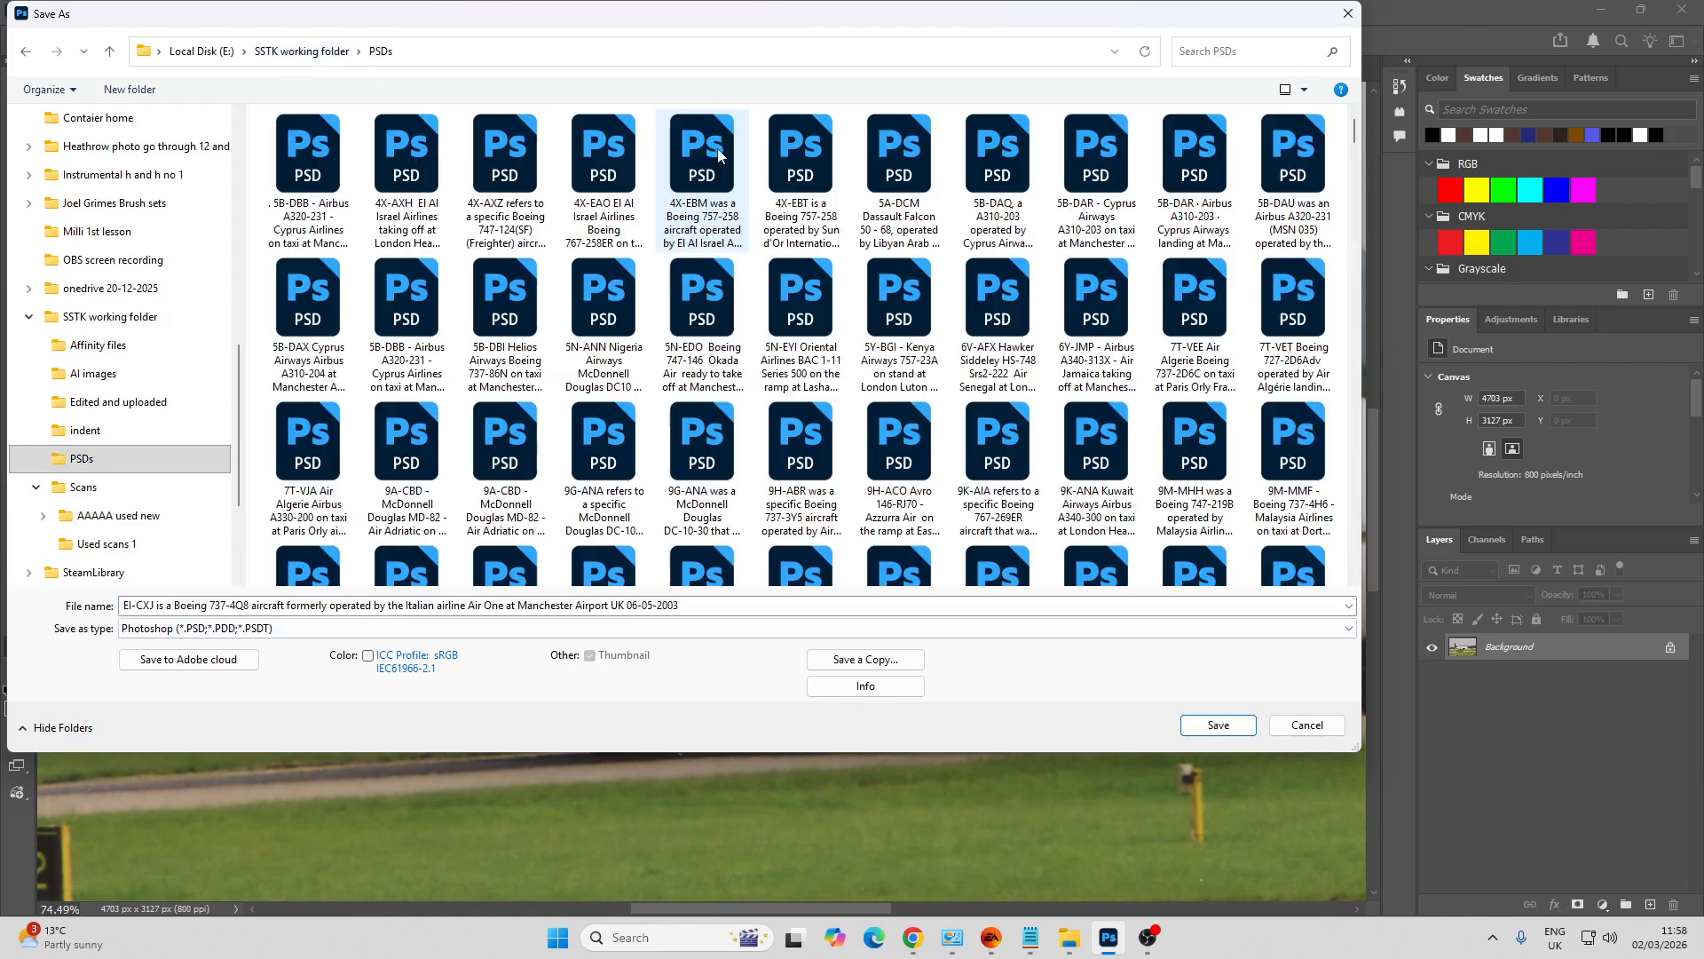
left_click(1217, 725)
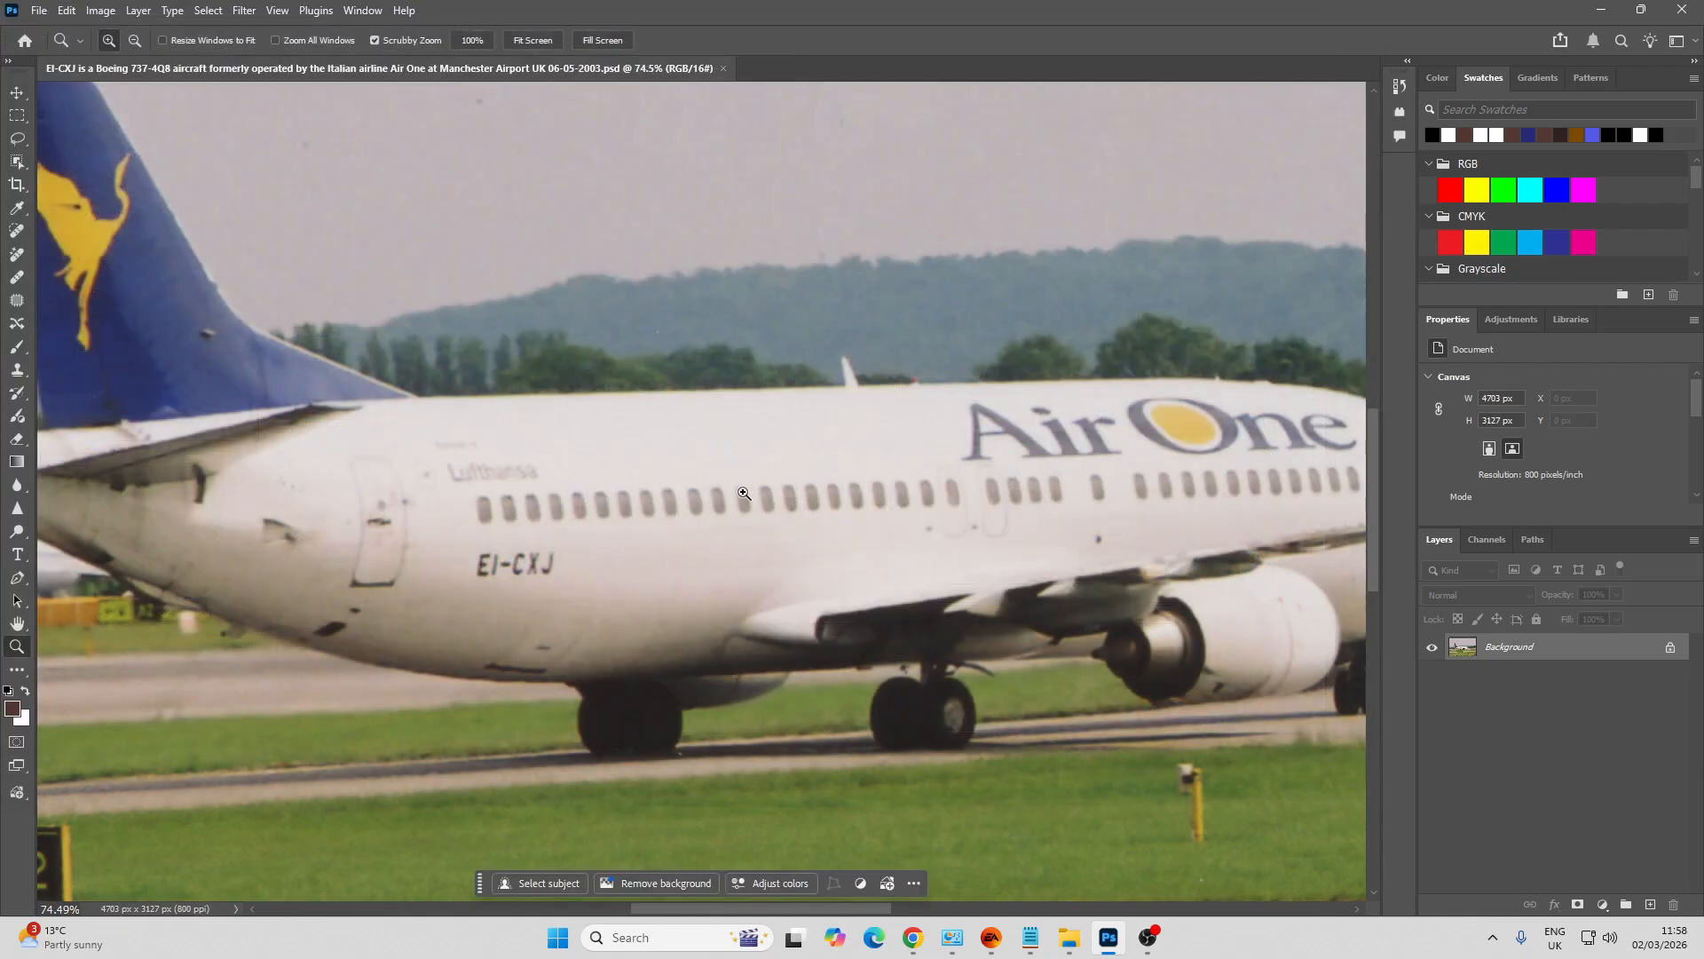
Duplicate the Background layer and hide the original beneath the copy
left_click_drag(744, 493, 551, 557)
key("h")
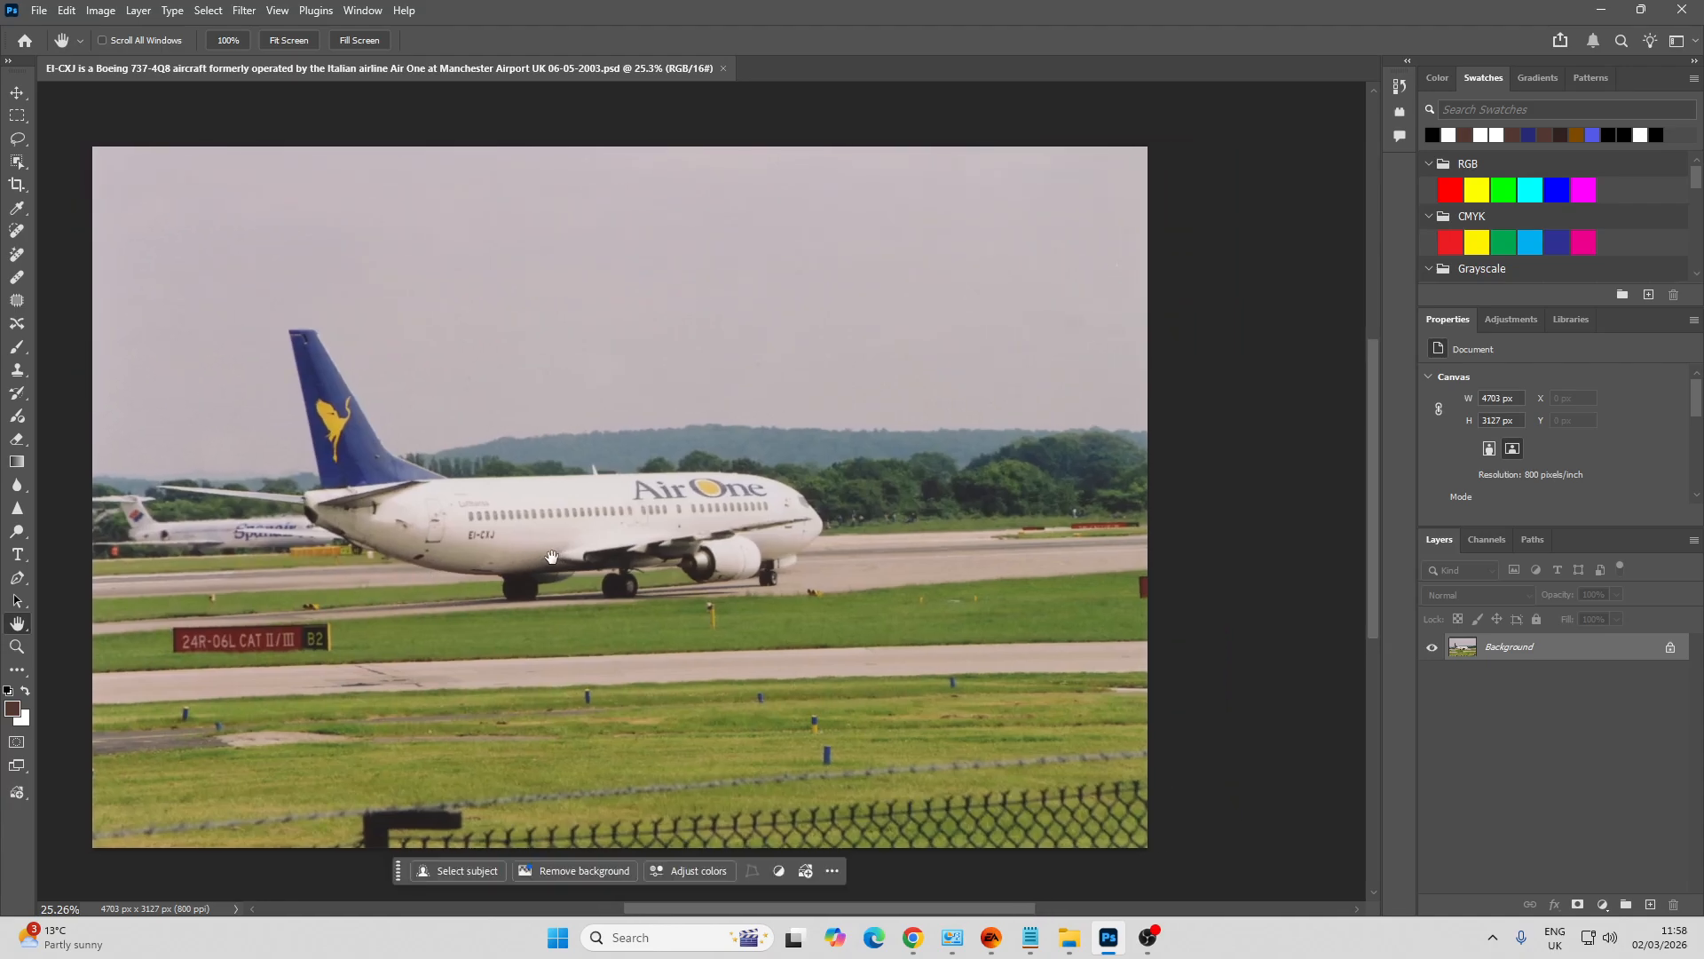
left_click_drag(1496, 648, 1654, 906)
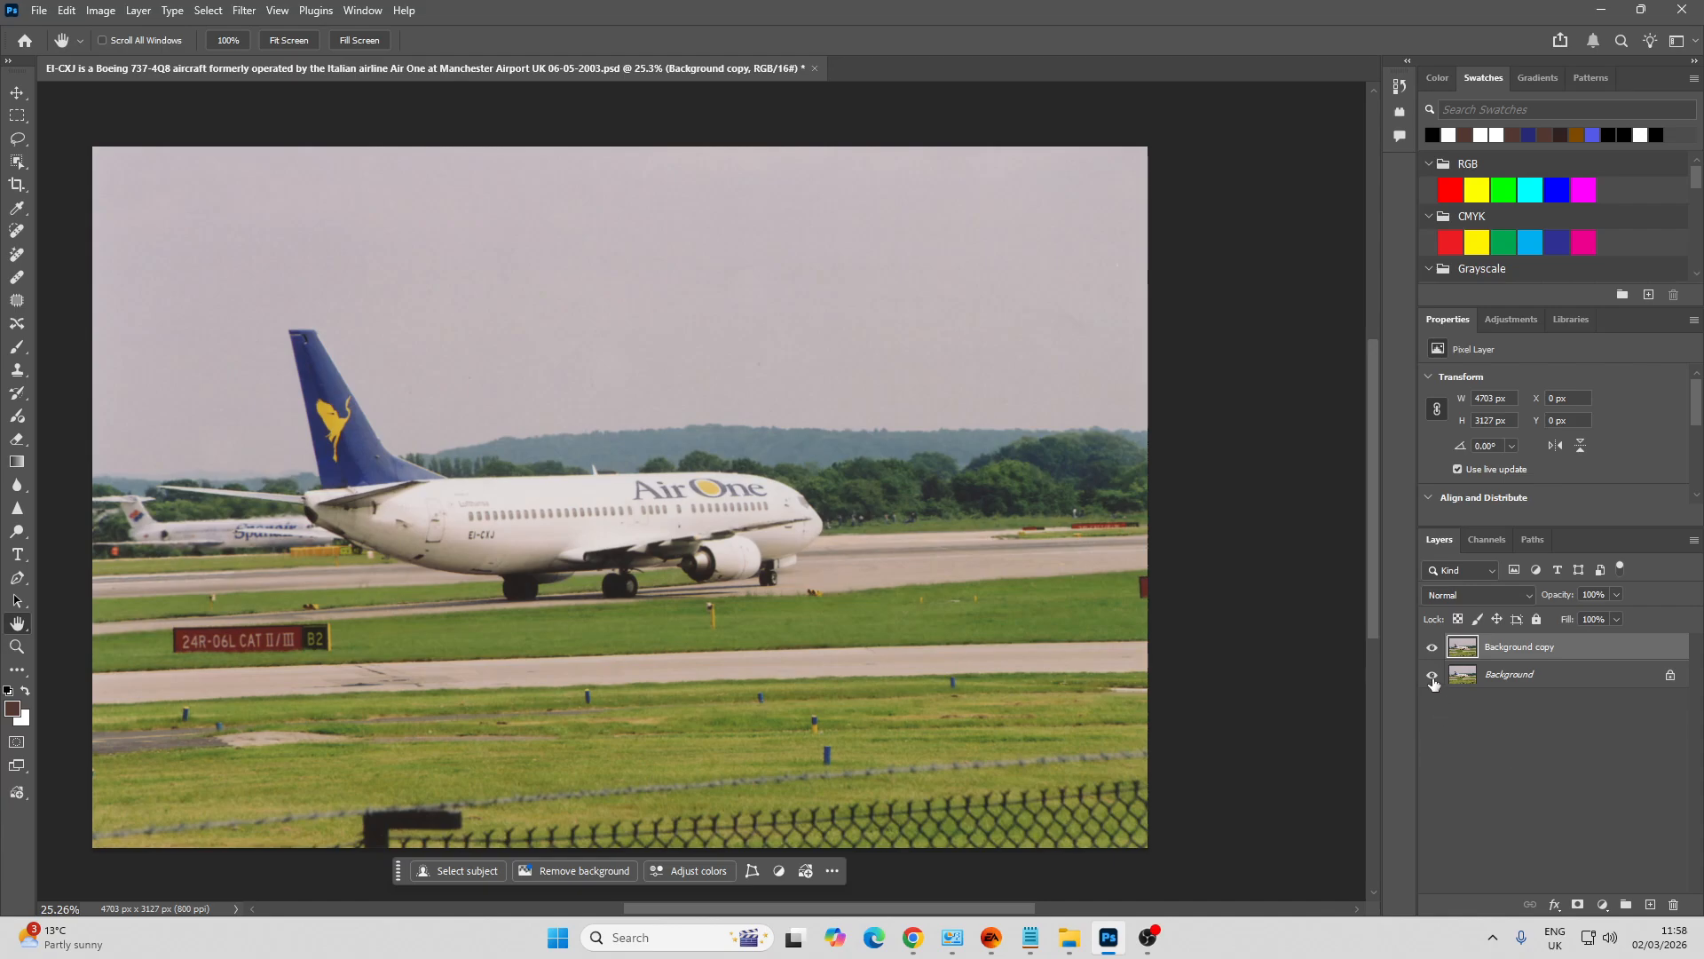
Open the layer copy in the Luminar Neo filter and set Enhance to Accent 36 and Sky Enhancer 16
left_click(244, 13)
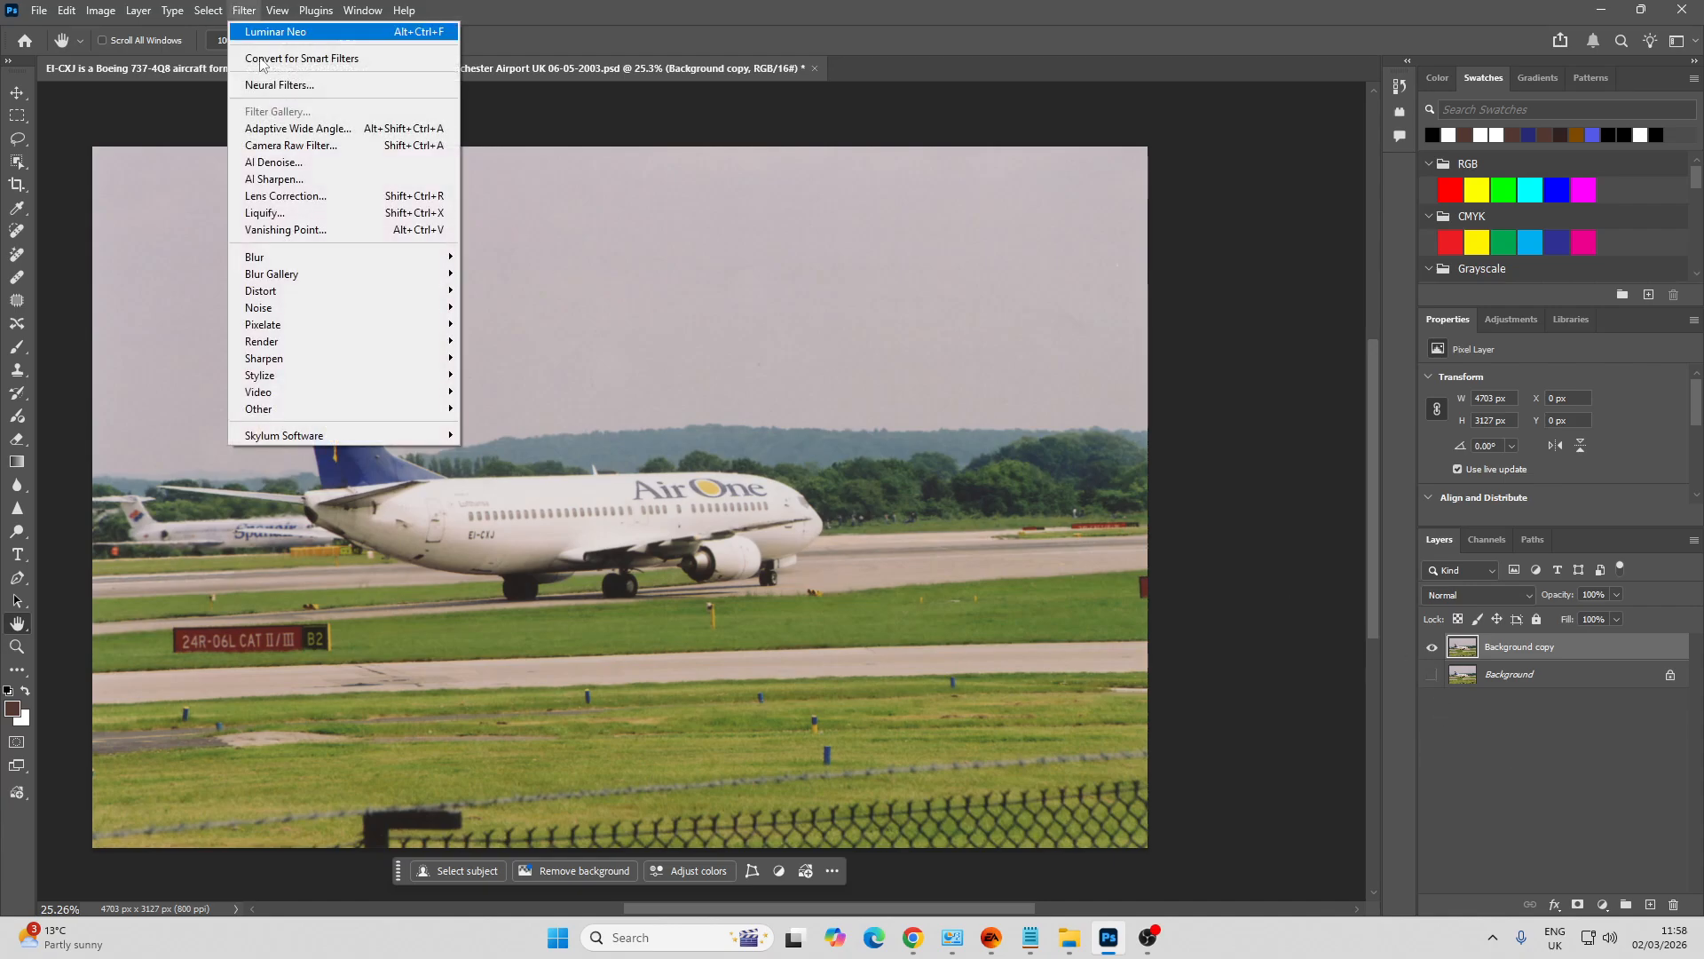
mouse_move(435, 435)
left_click(491, 436)
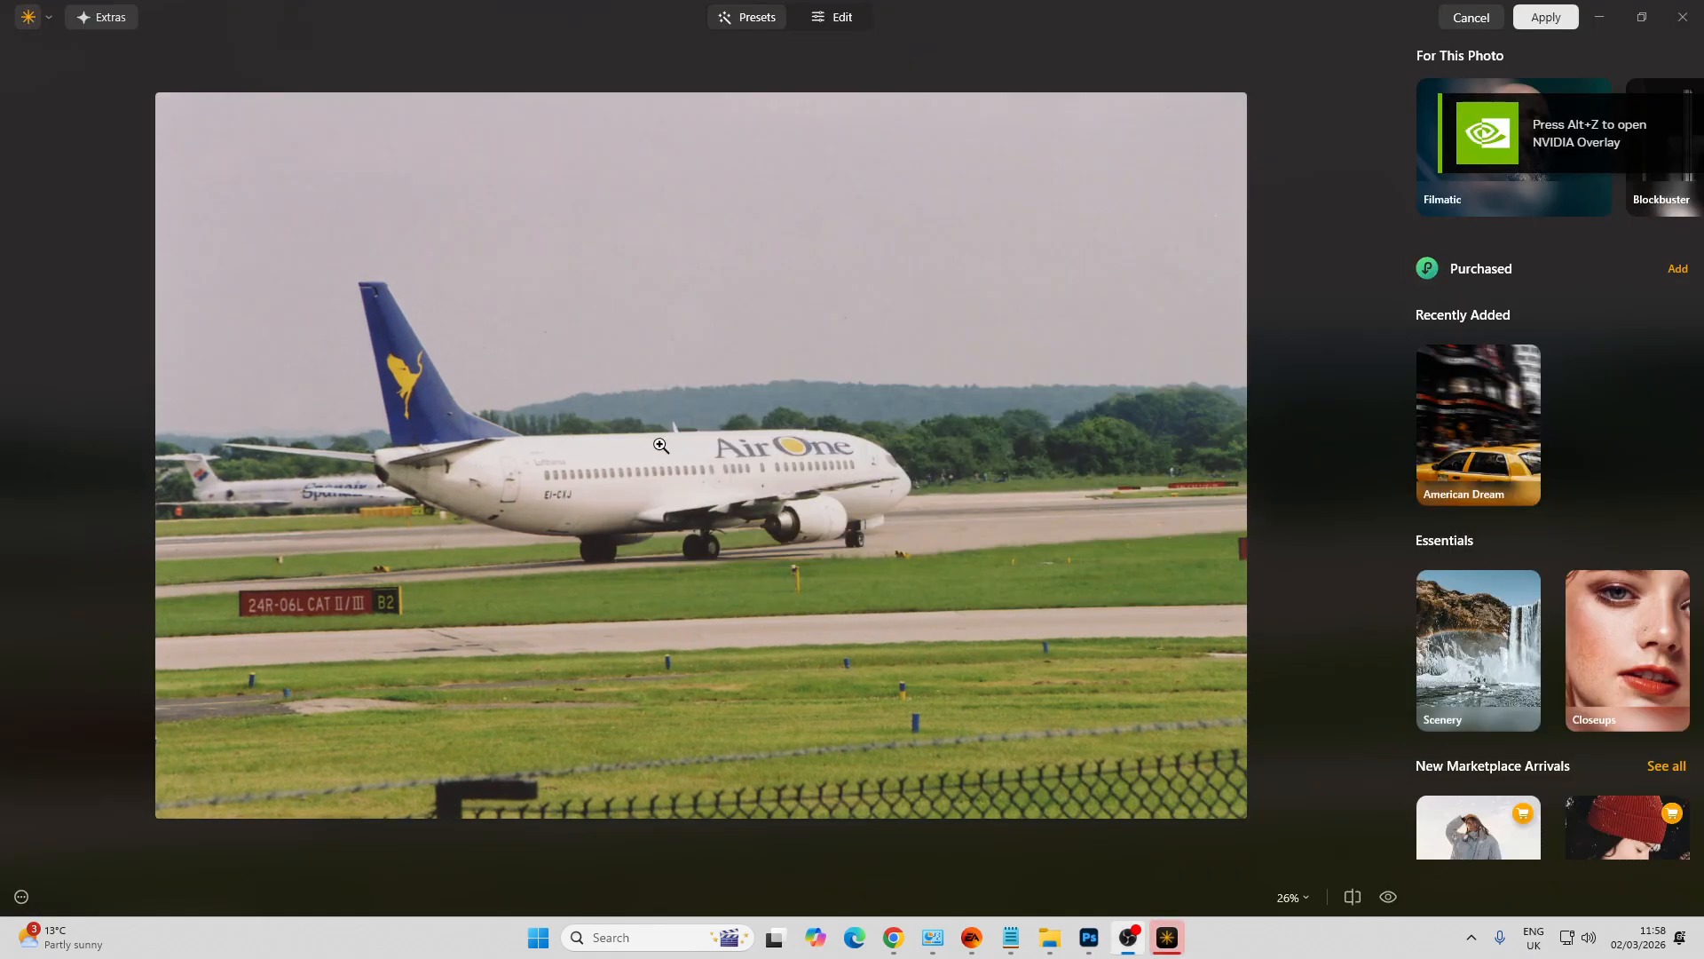
left_click(840, 20)
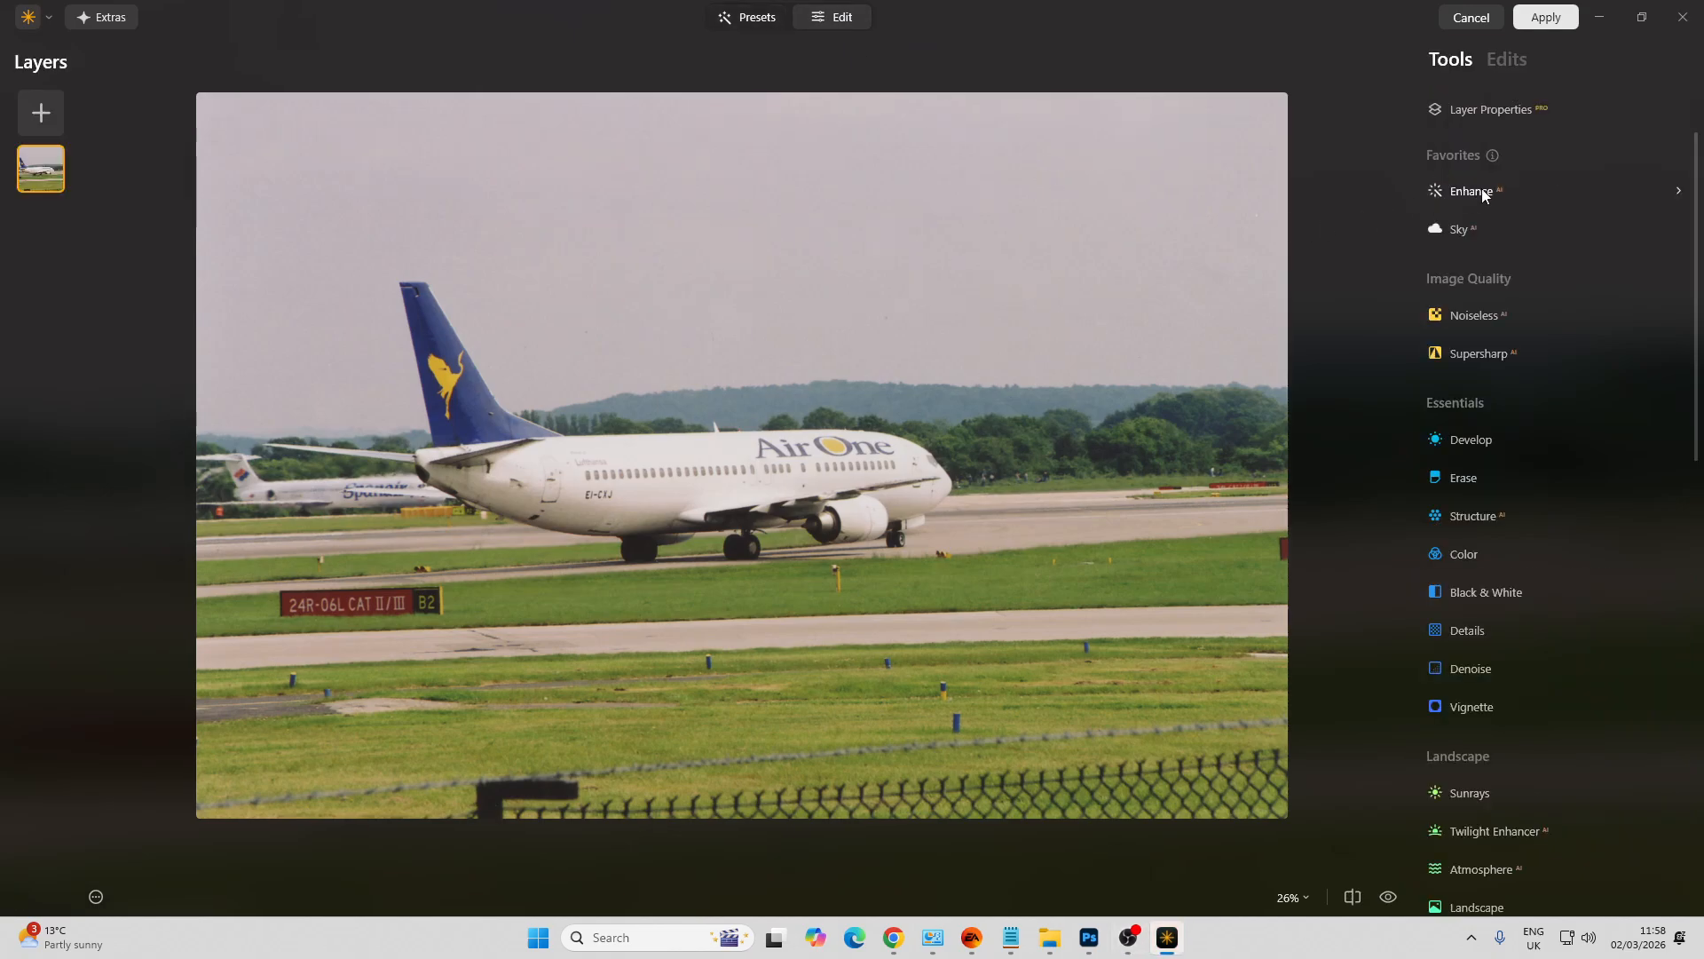
left_click(1496, 193)
left_click(1520, 294)
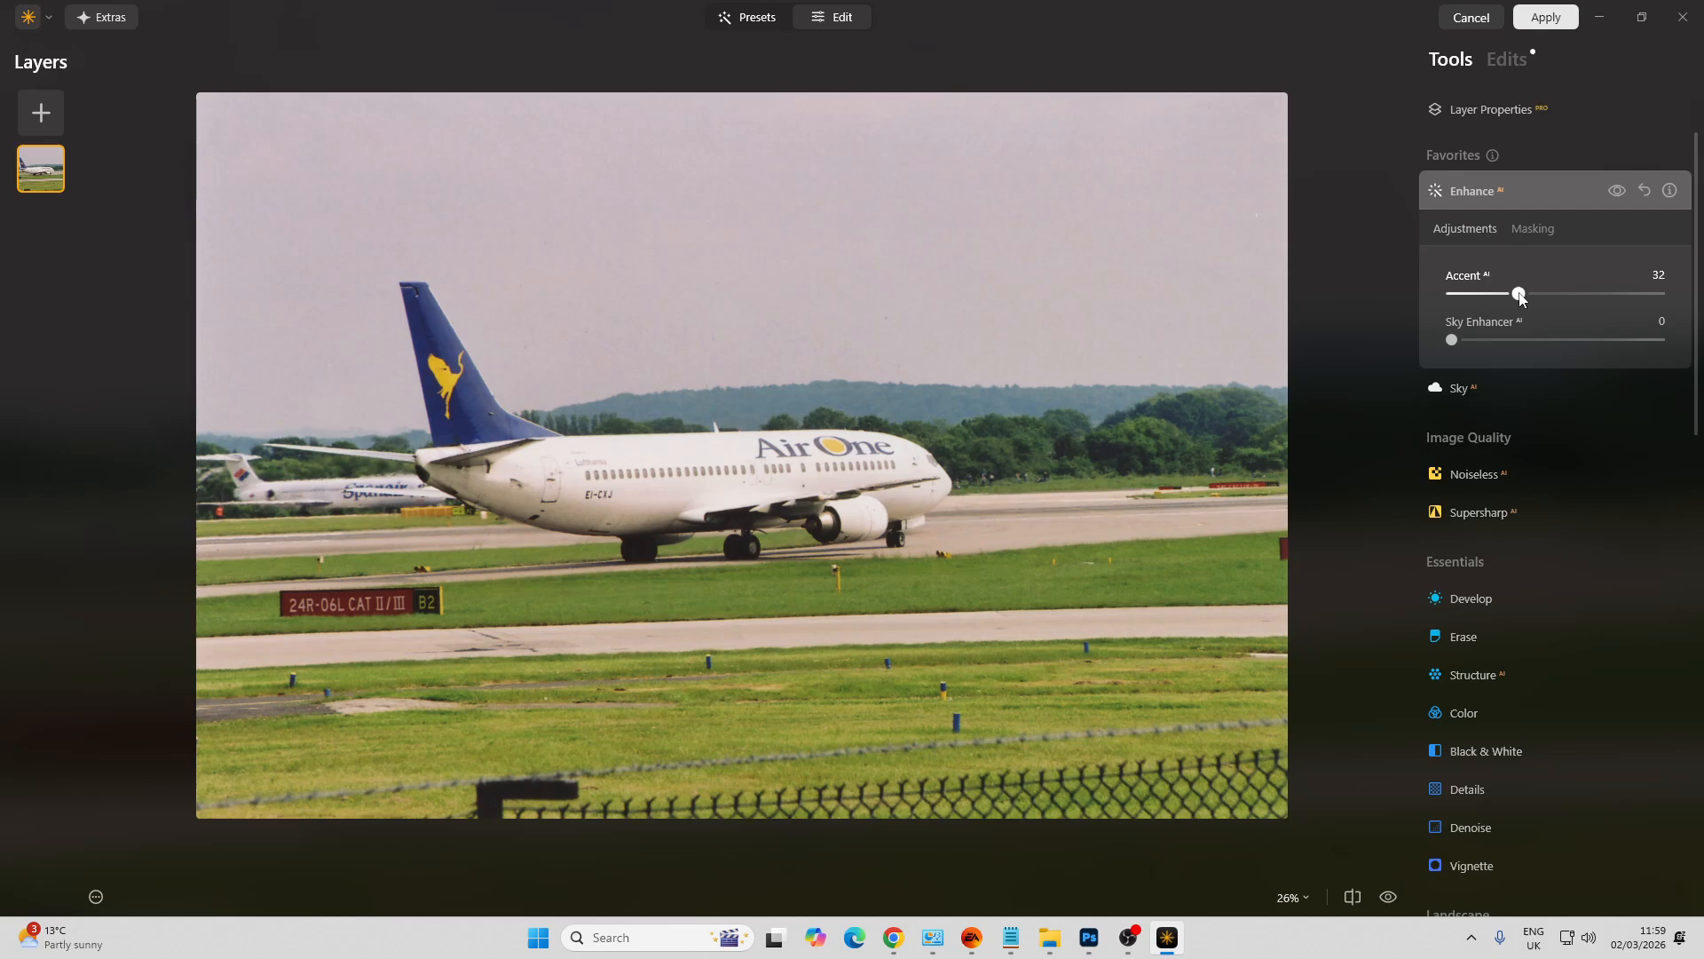
left_click_drag(1525, 294, 1531, 293)
left_click(1487, 340)
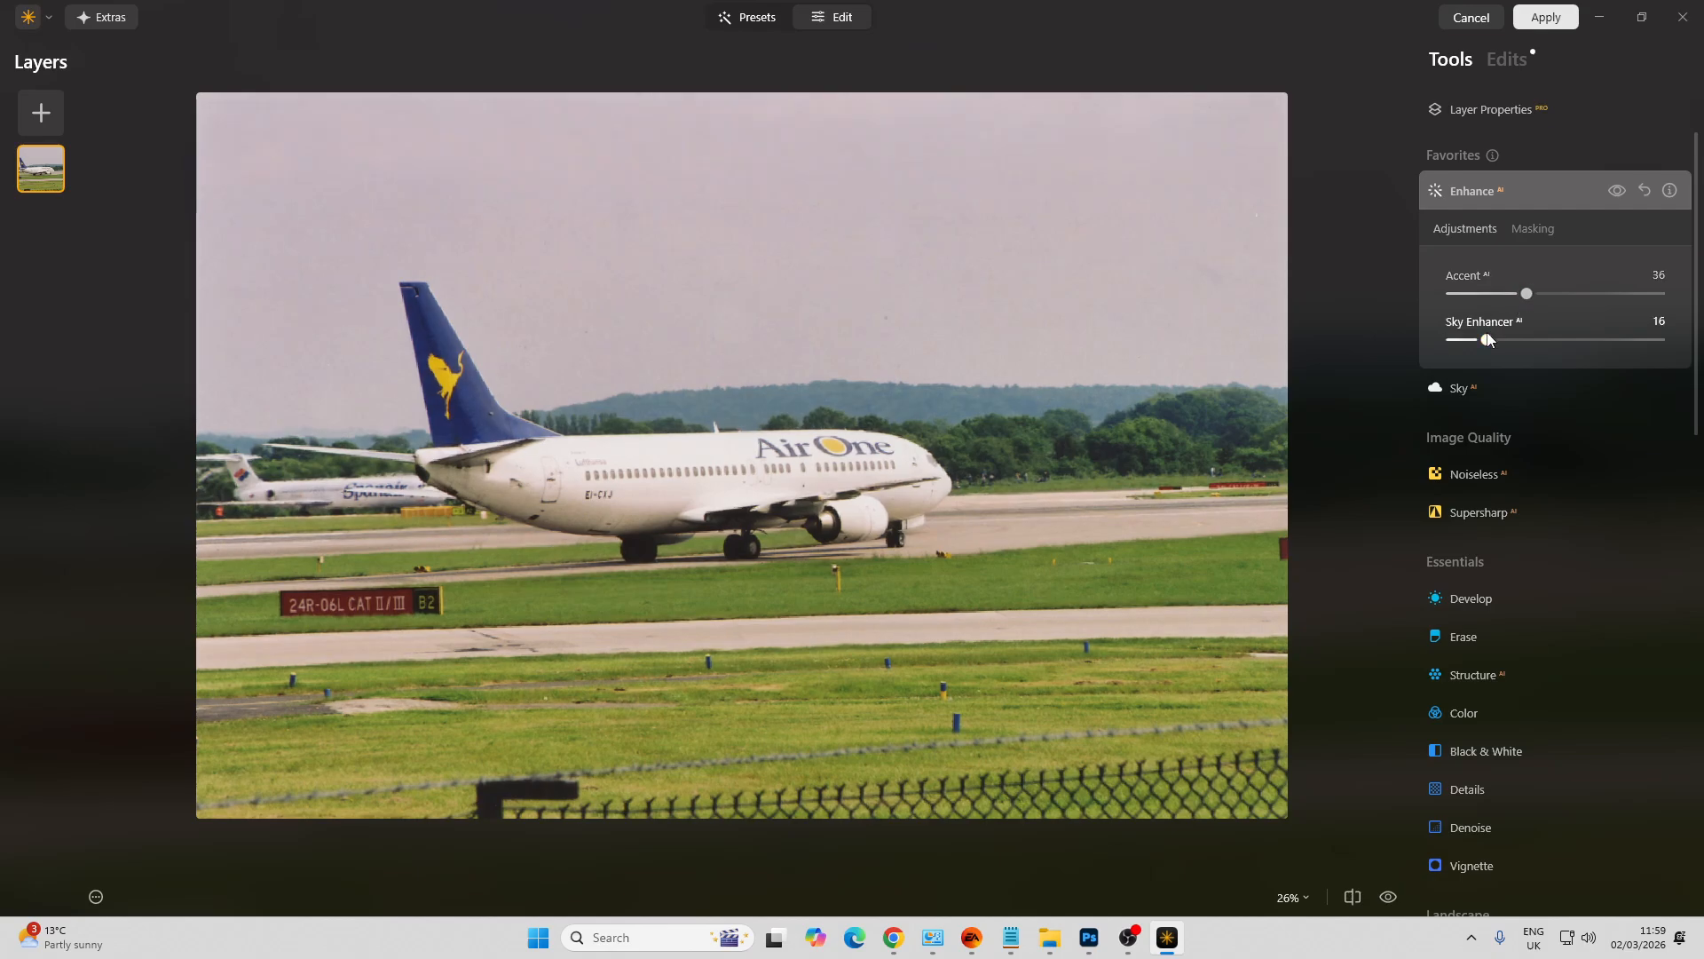
Reduce the photo's noise with Noiseless at the Middle strength and check the result on the fuselage
left_click(1498, 478)
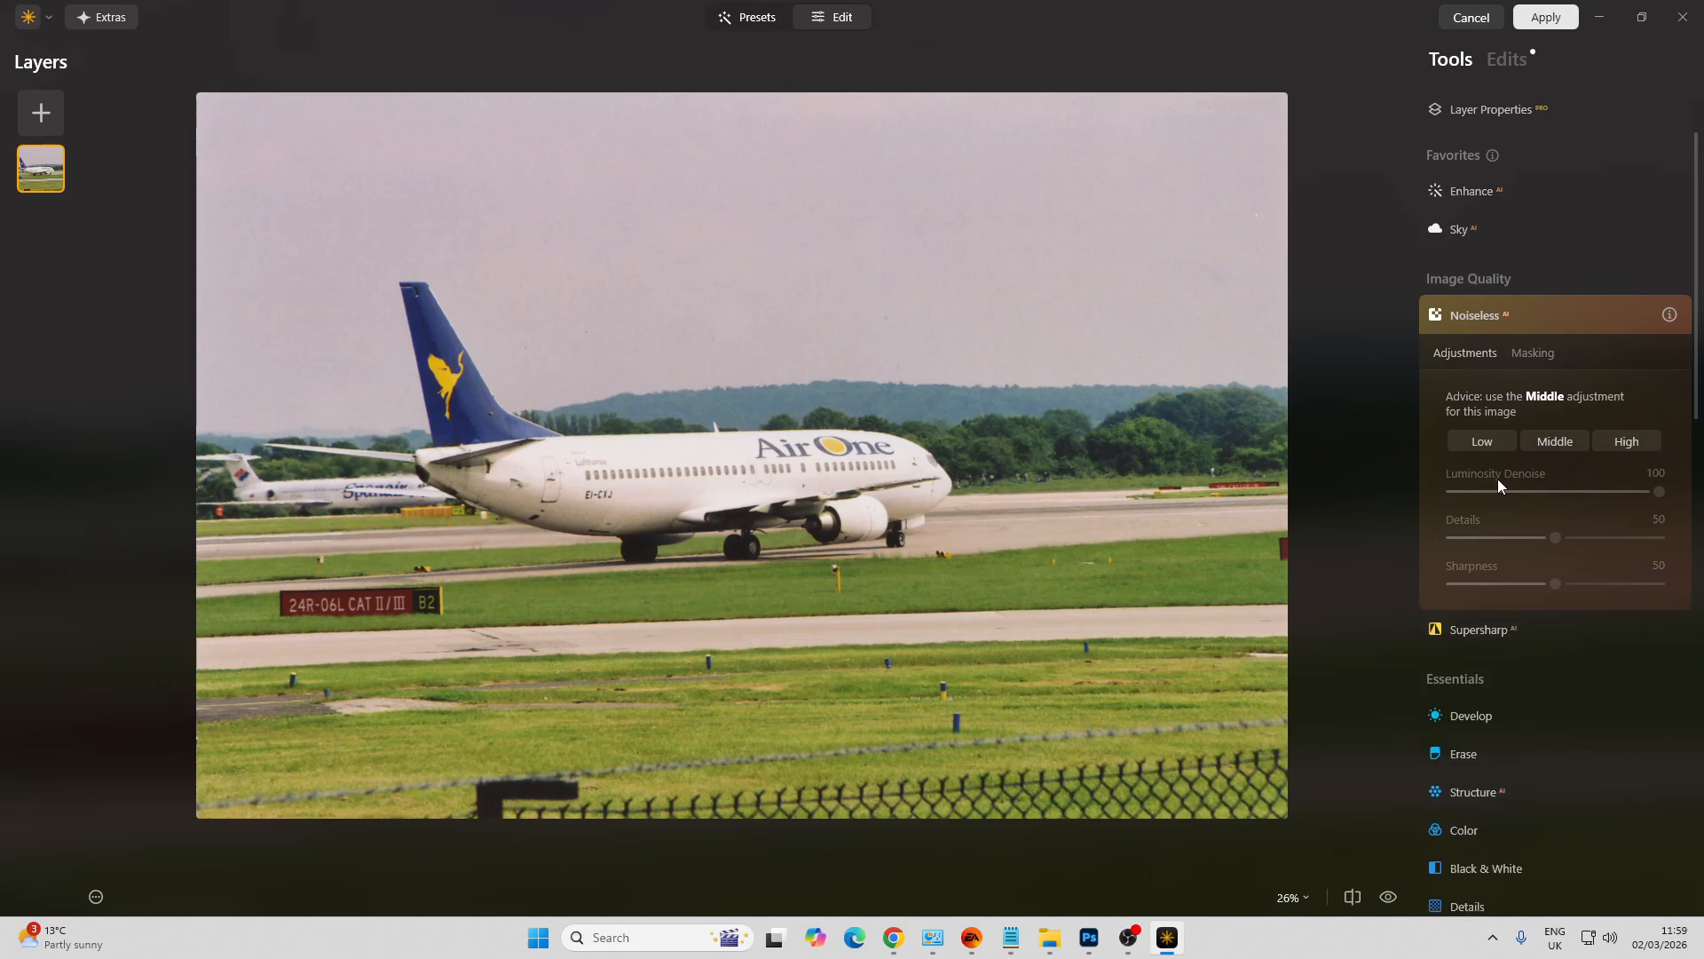
left_click(1552, 446)
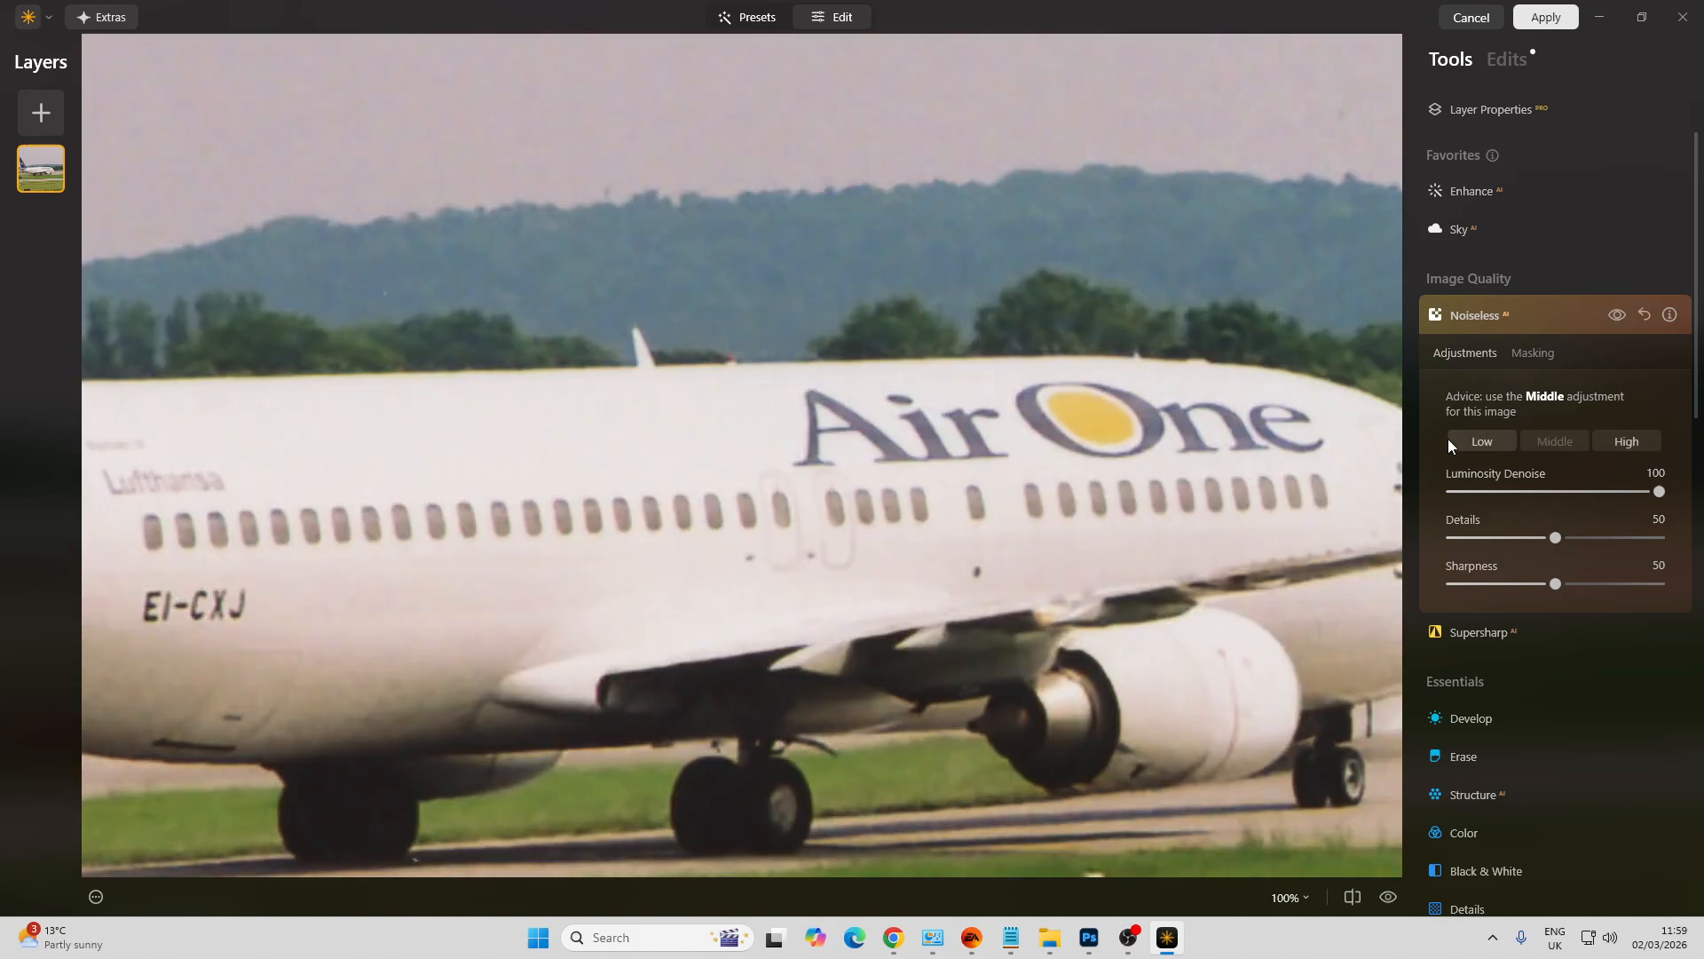
left_click(760, 434)
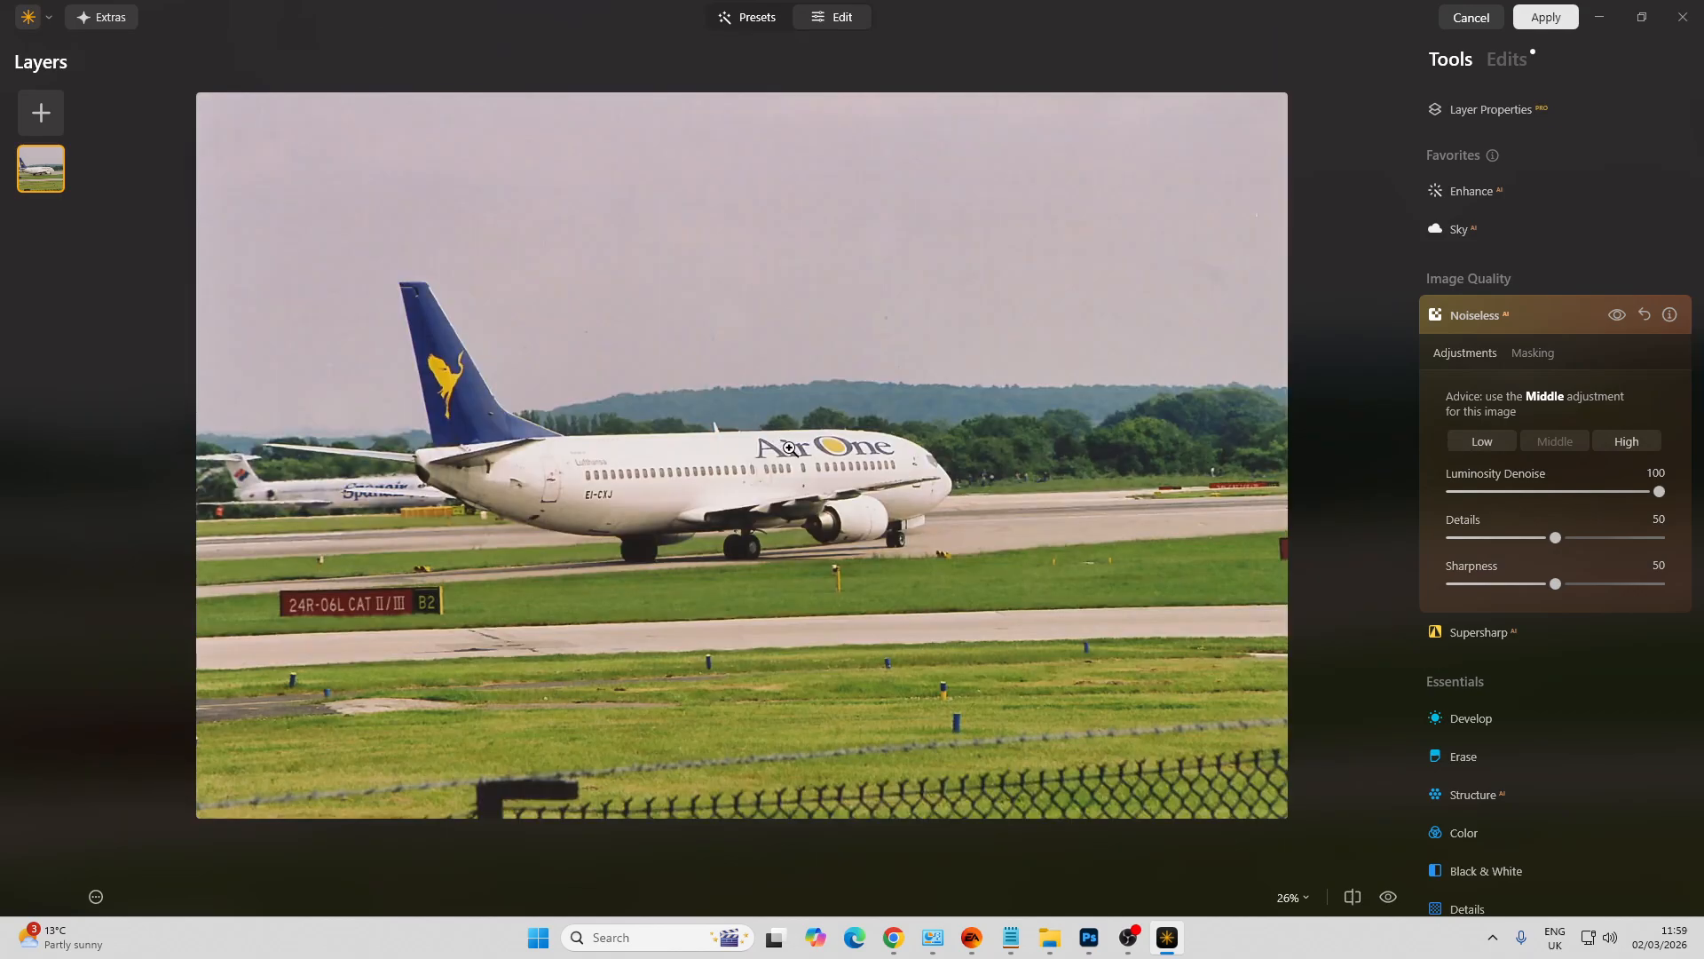
scroll(1524, 519, "down", 1)
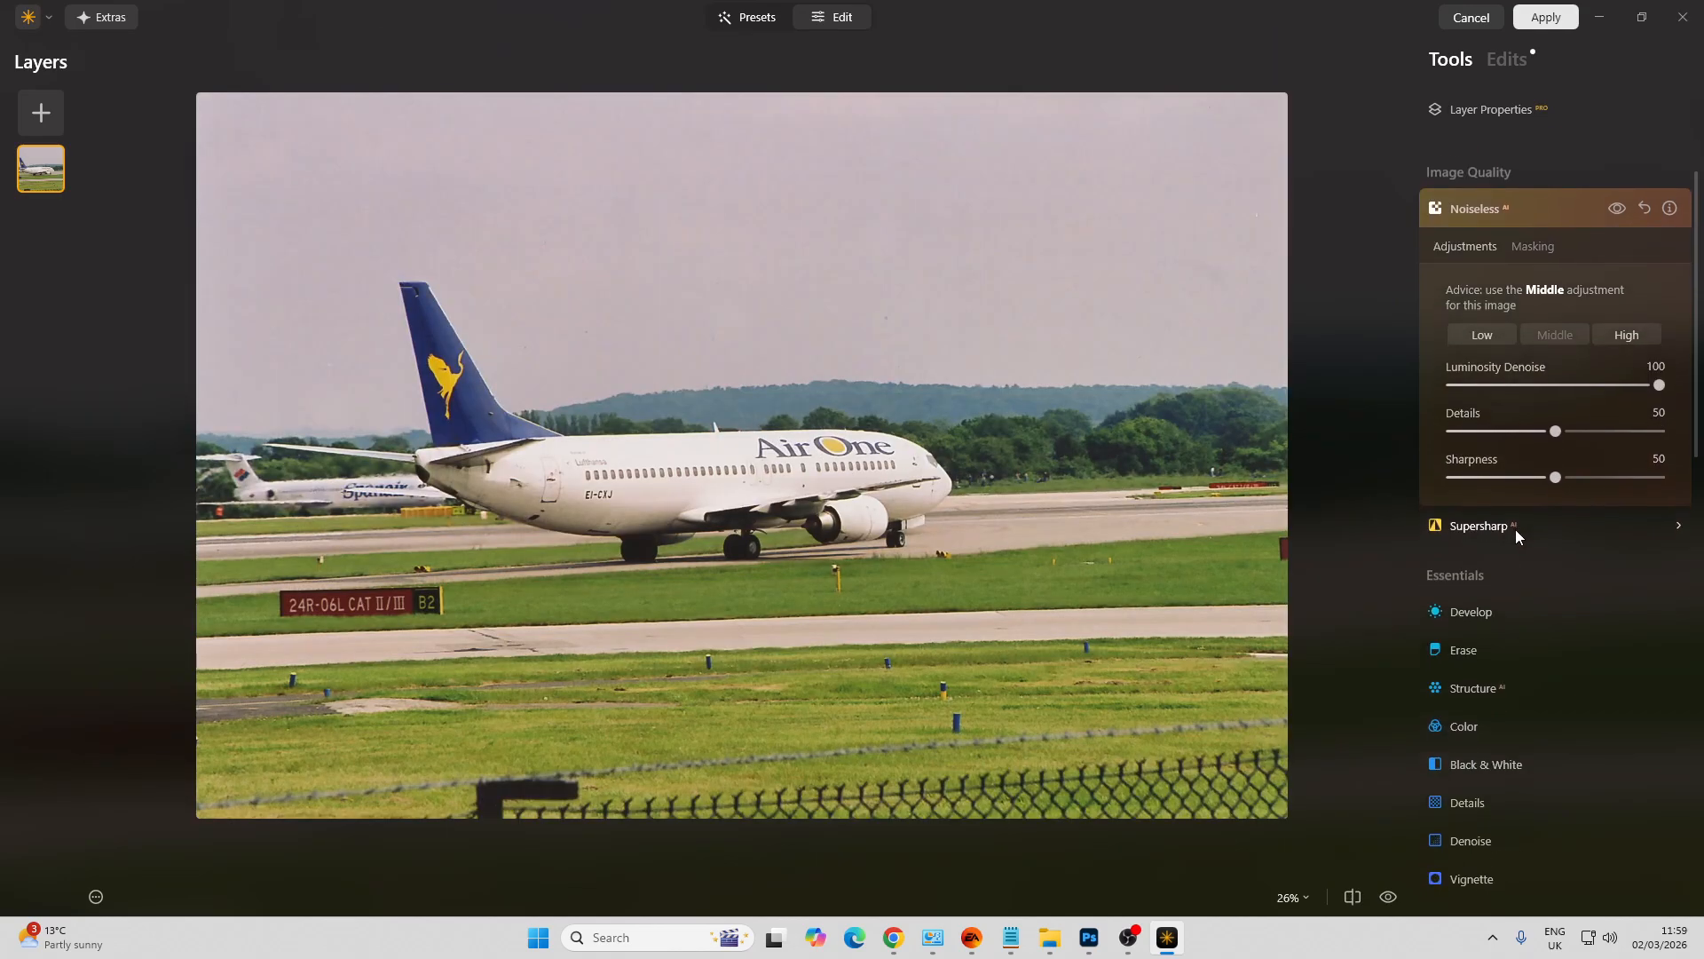
scroll(1557, 354, "up", 1)
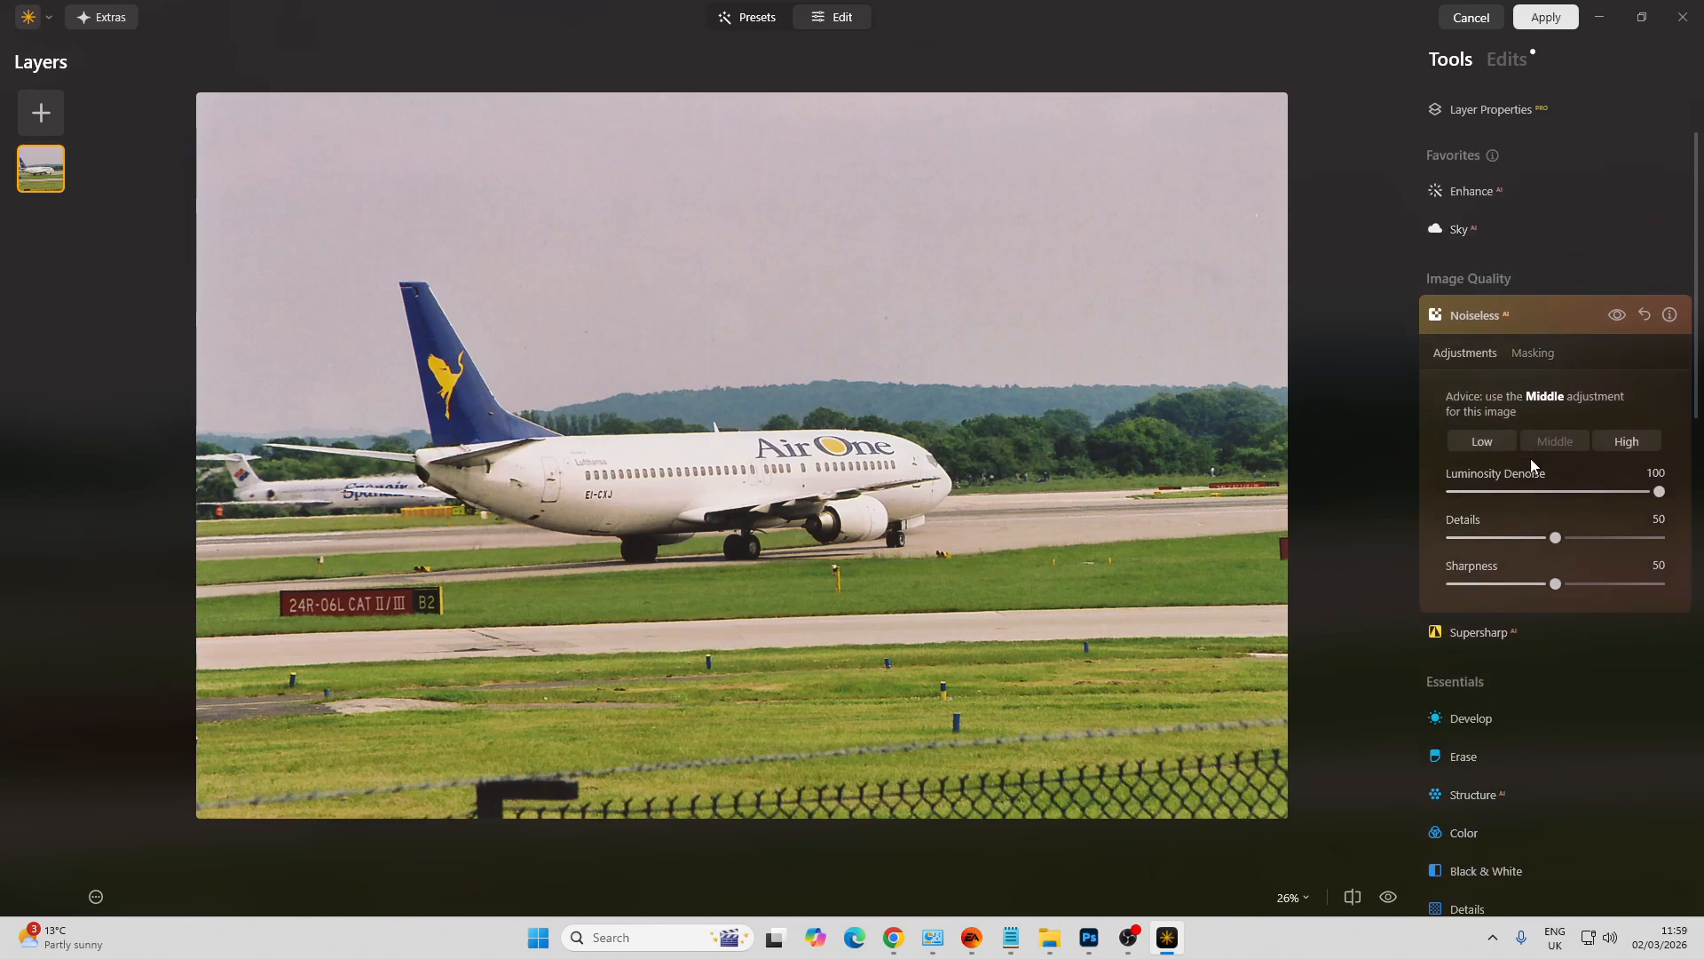
Apply the automatic Develop adjustment to the photo's light and inspect the sky for dust spots
scroll(1531, 458, "down", 1)
left_click(1521, 614)
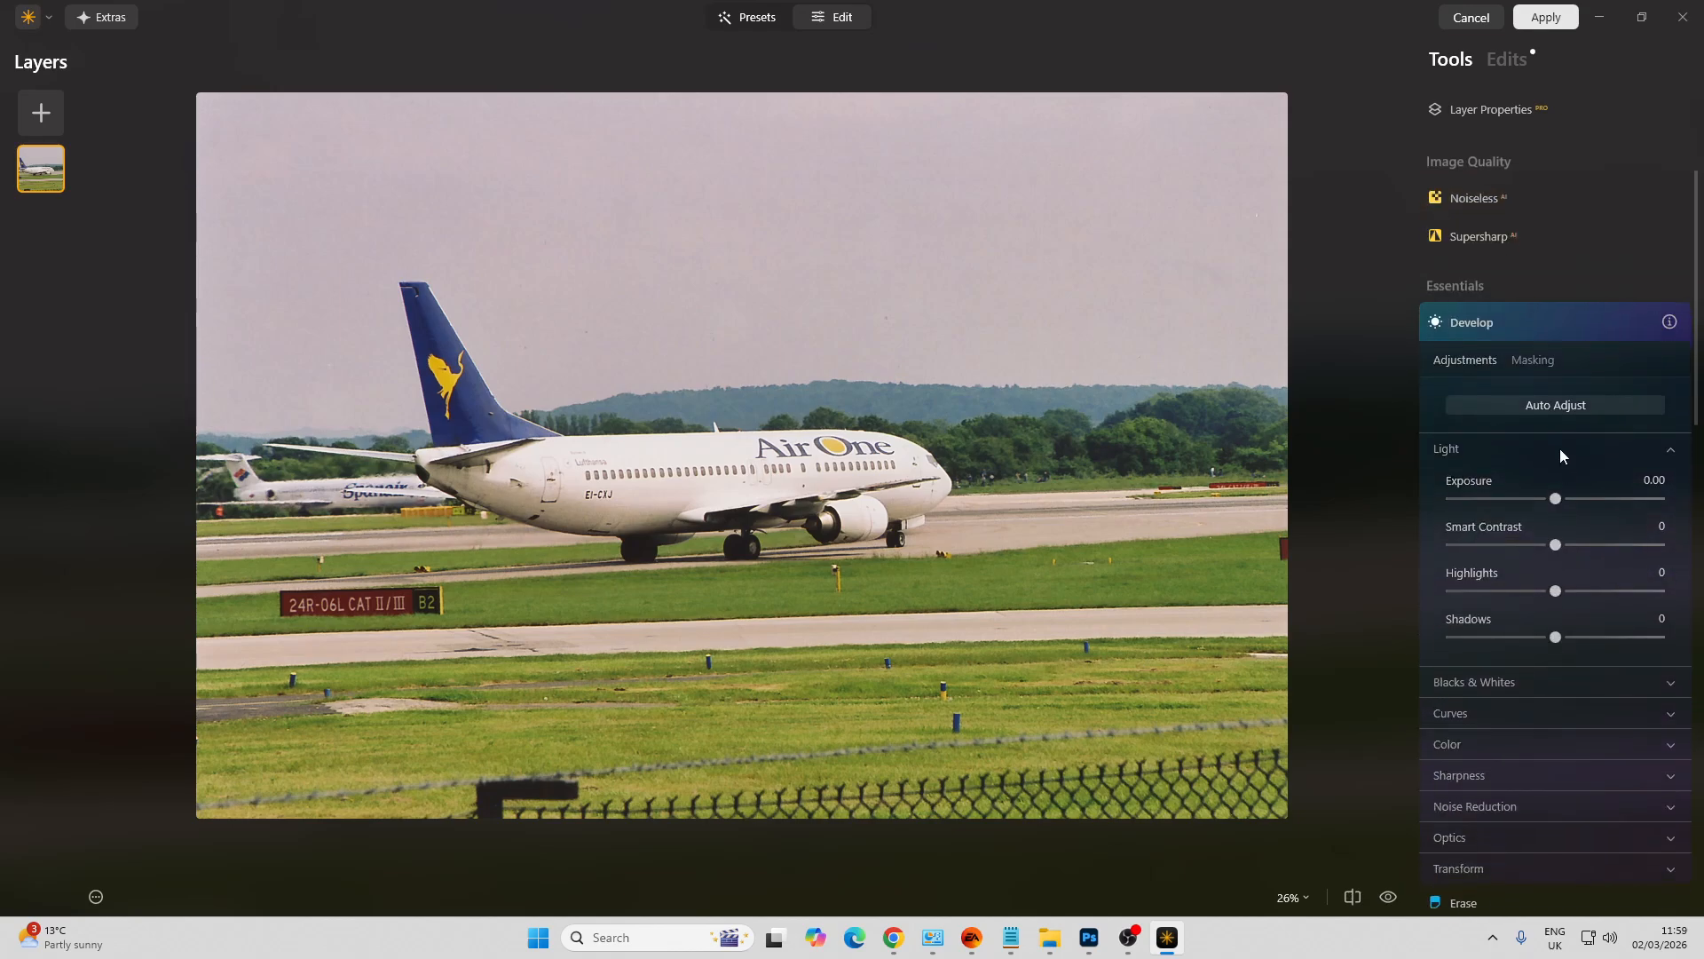
left_click(1572, 403)
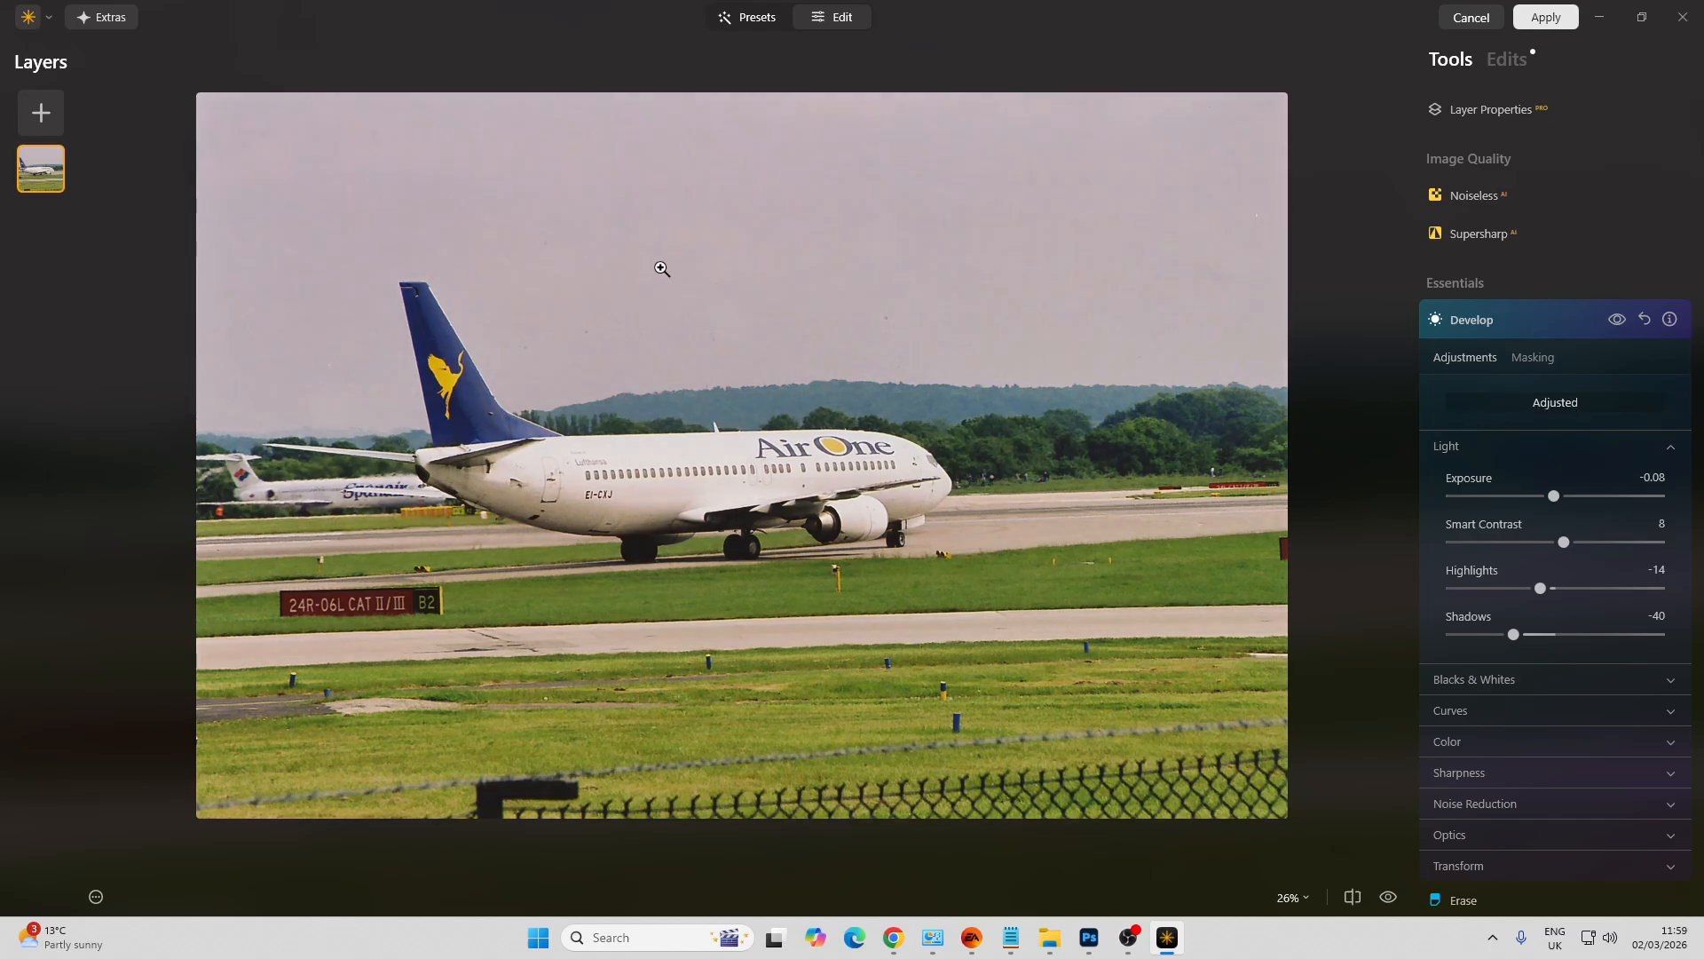
left_click(892, 326)
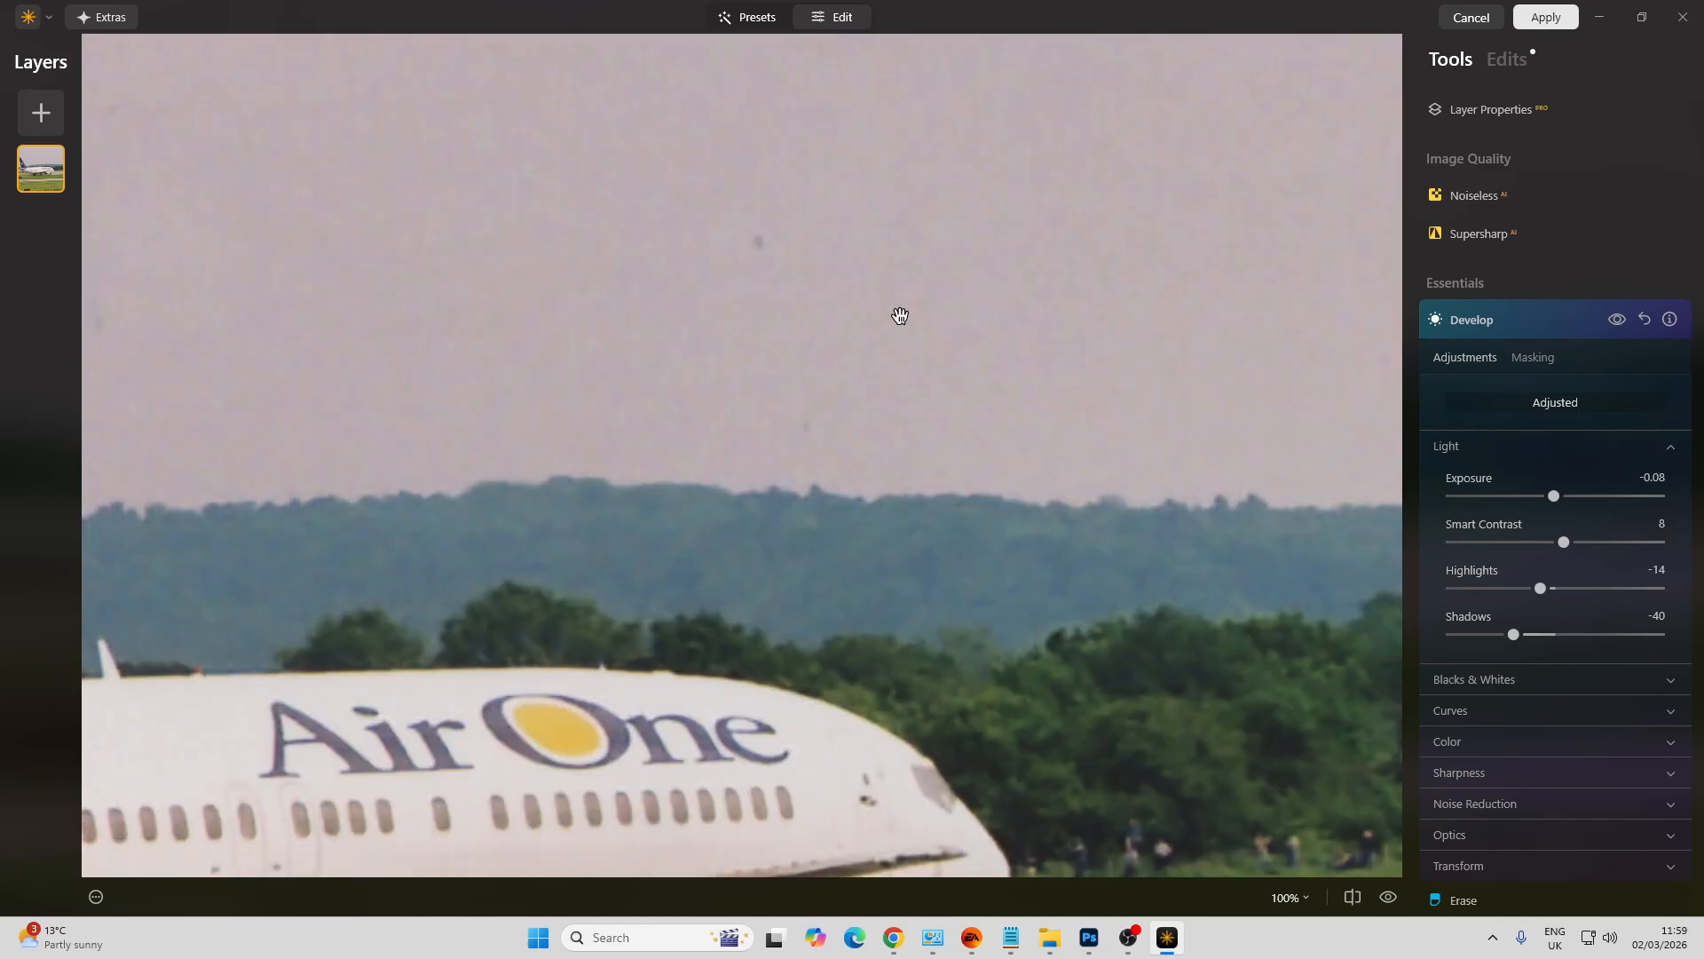
left_click(899, 316)
Remove the dust spots from the photo automatically with the Erase tool
scroll(1511, 571, "down", 6)
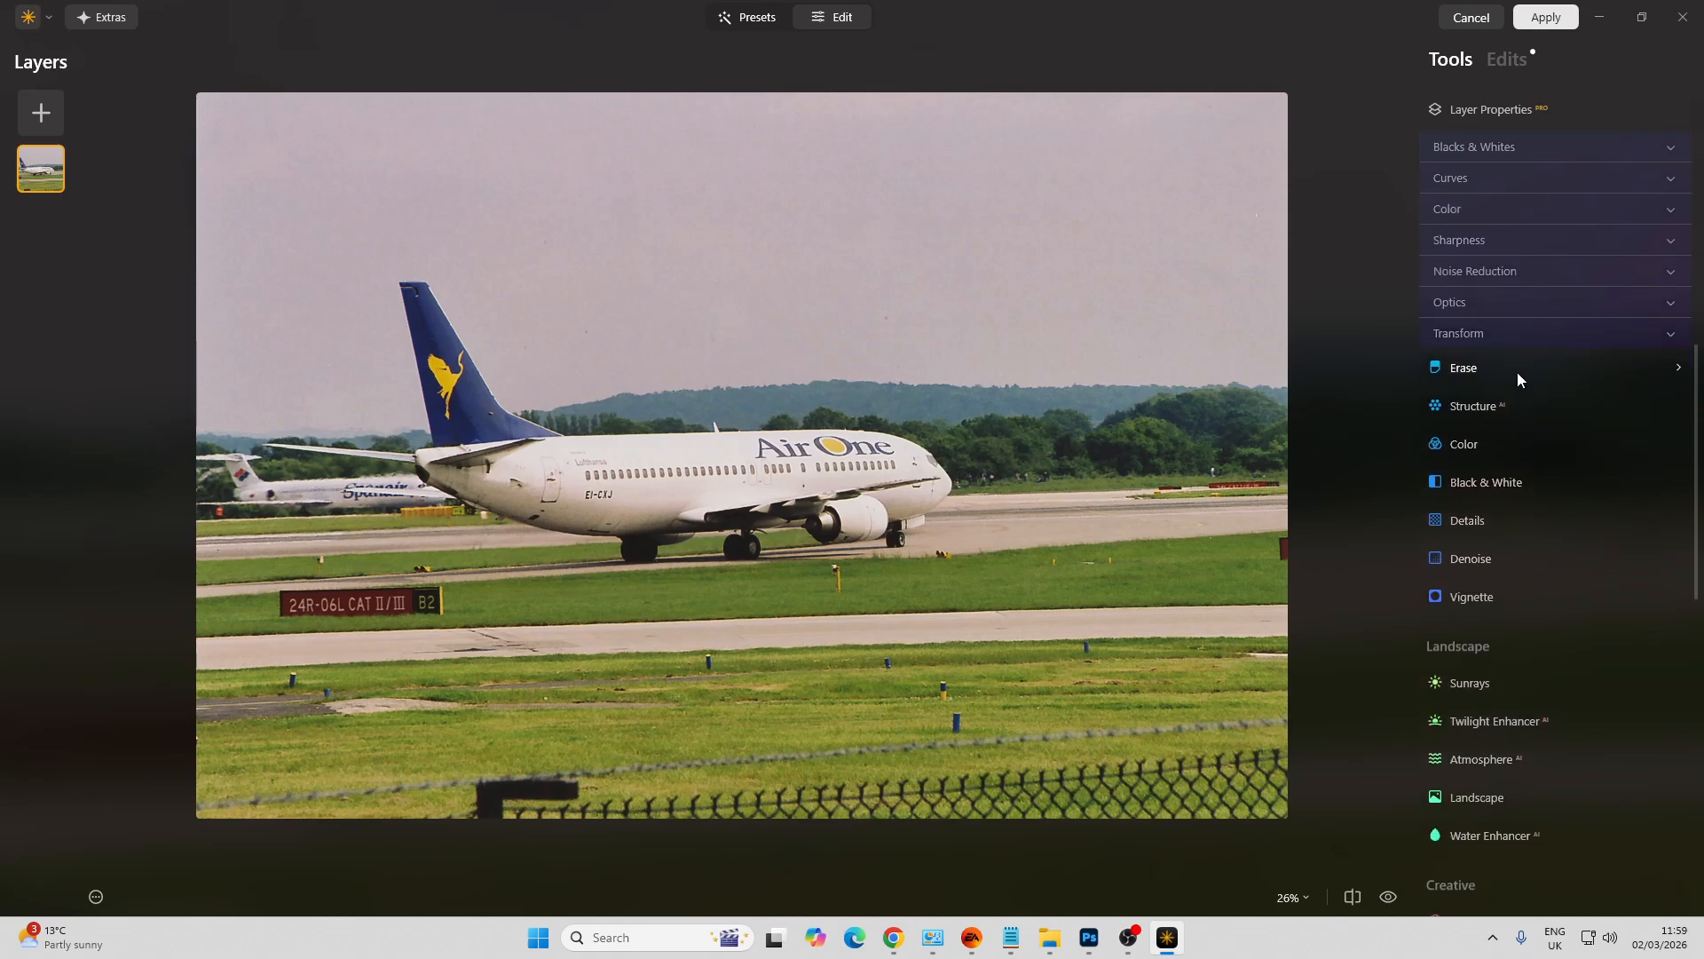
left_click(1518, 373)
left_click(1545, 462)
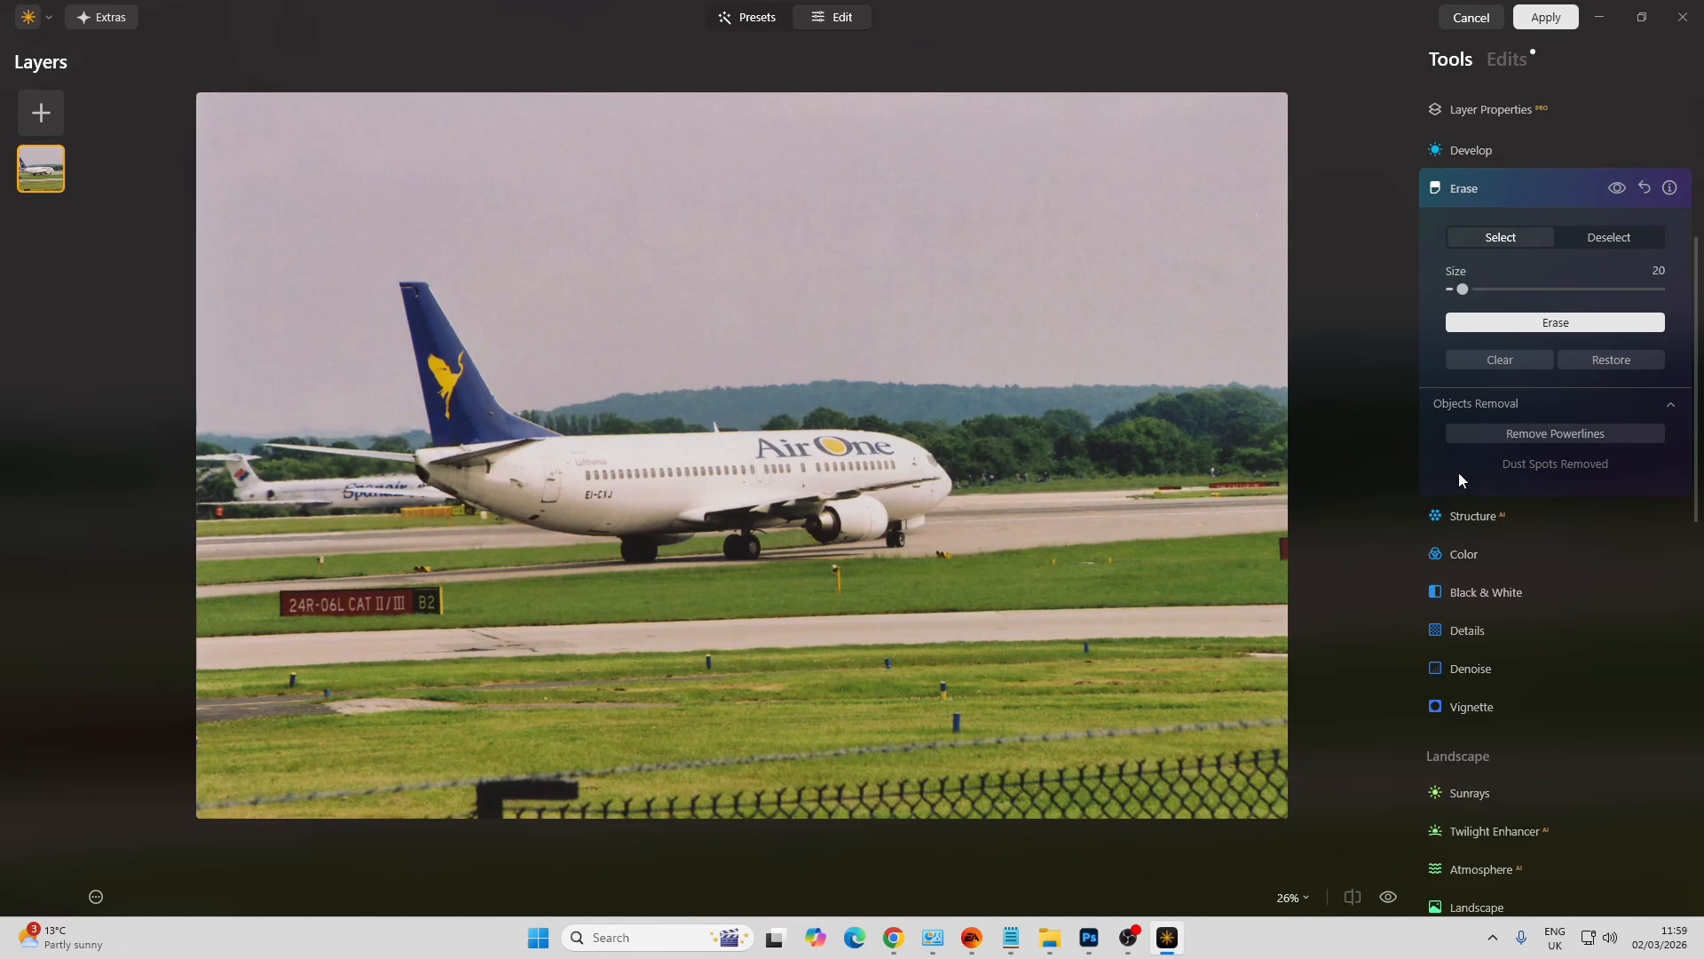
Set Remove Color Cast to 68 in the Color adjustments and apply the Luminar Neo edits to the layer copy
scroll(1461, 479, "down", 2)
left_click(1496, 455)
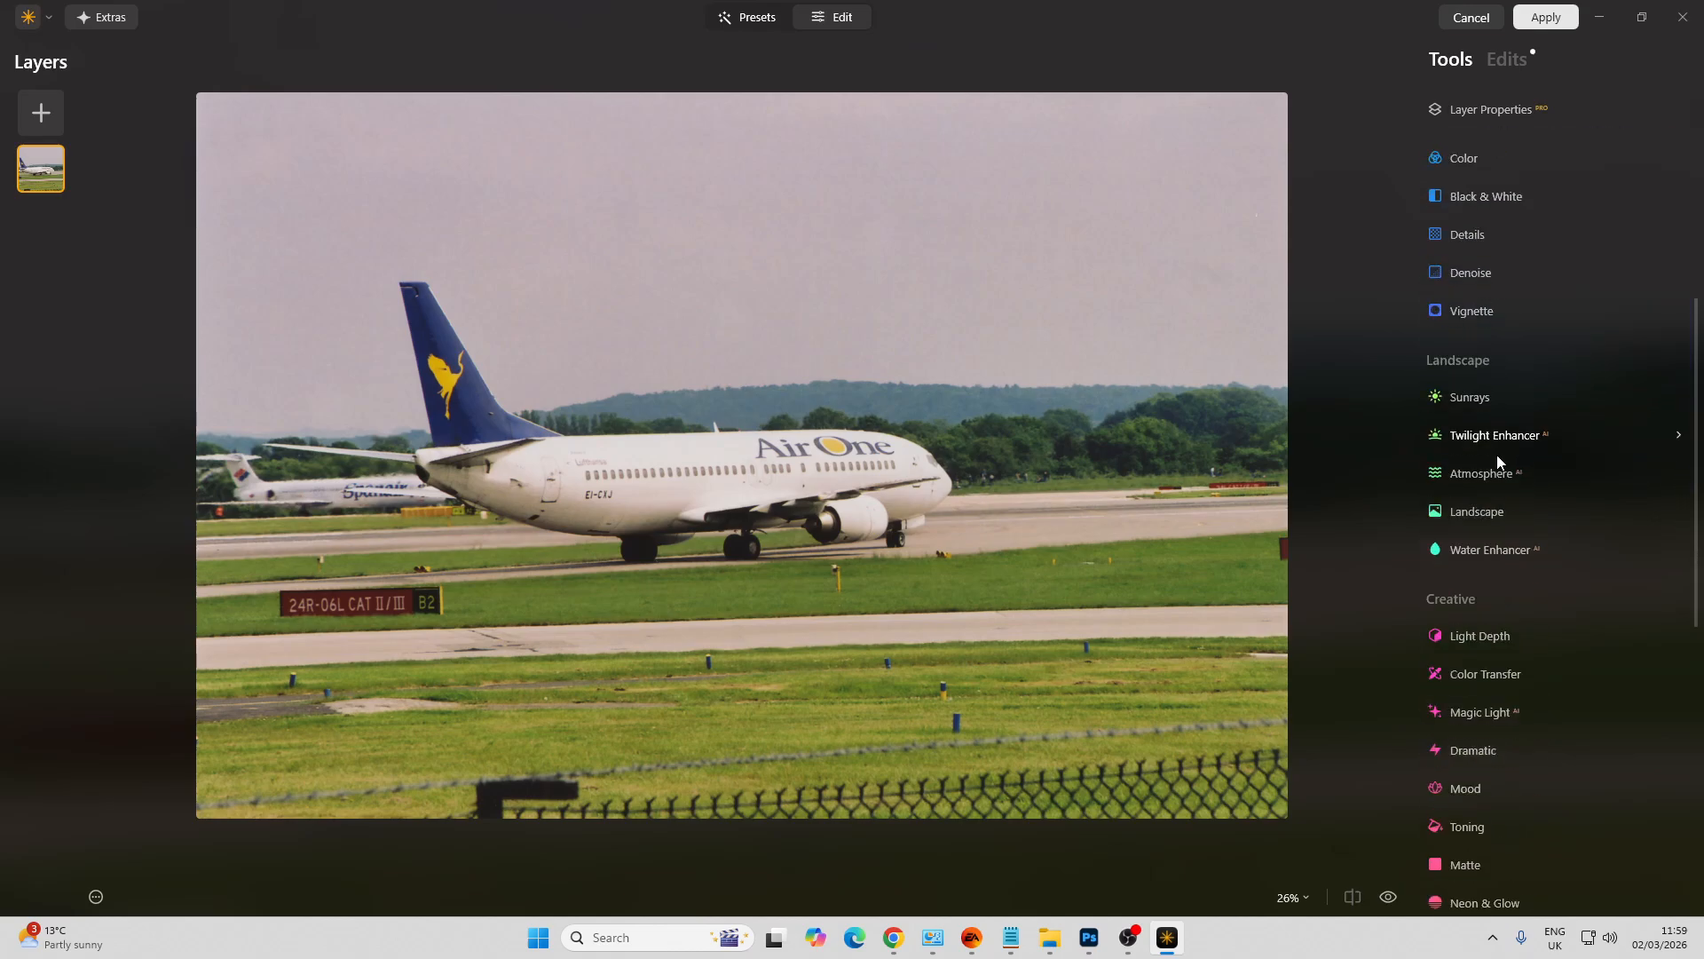
left_click_drag(1509, 387, 1569, 375)
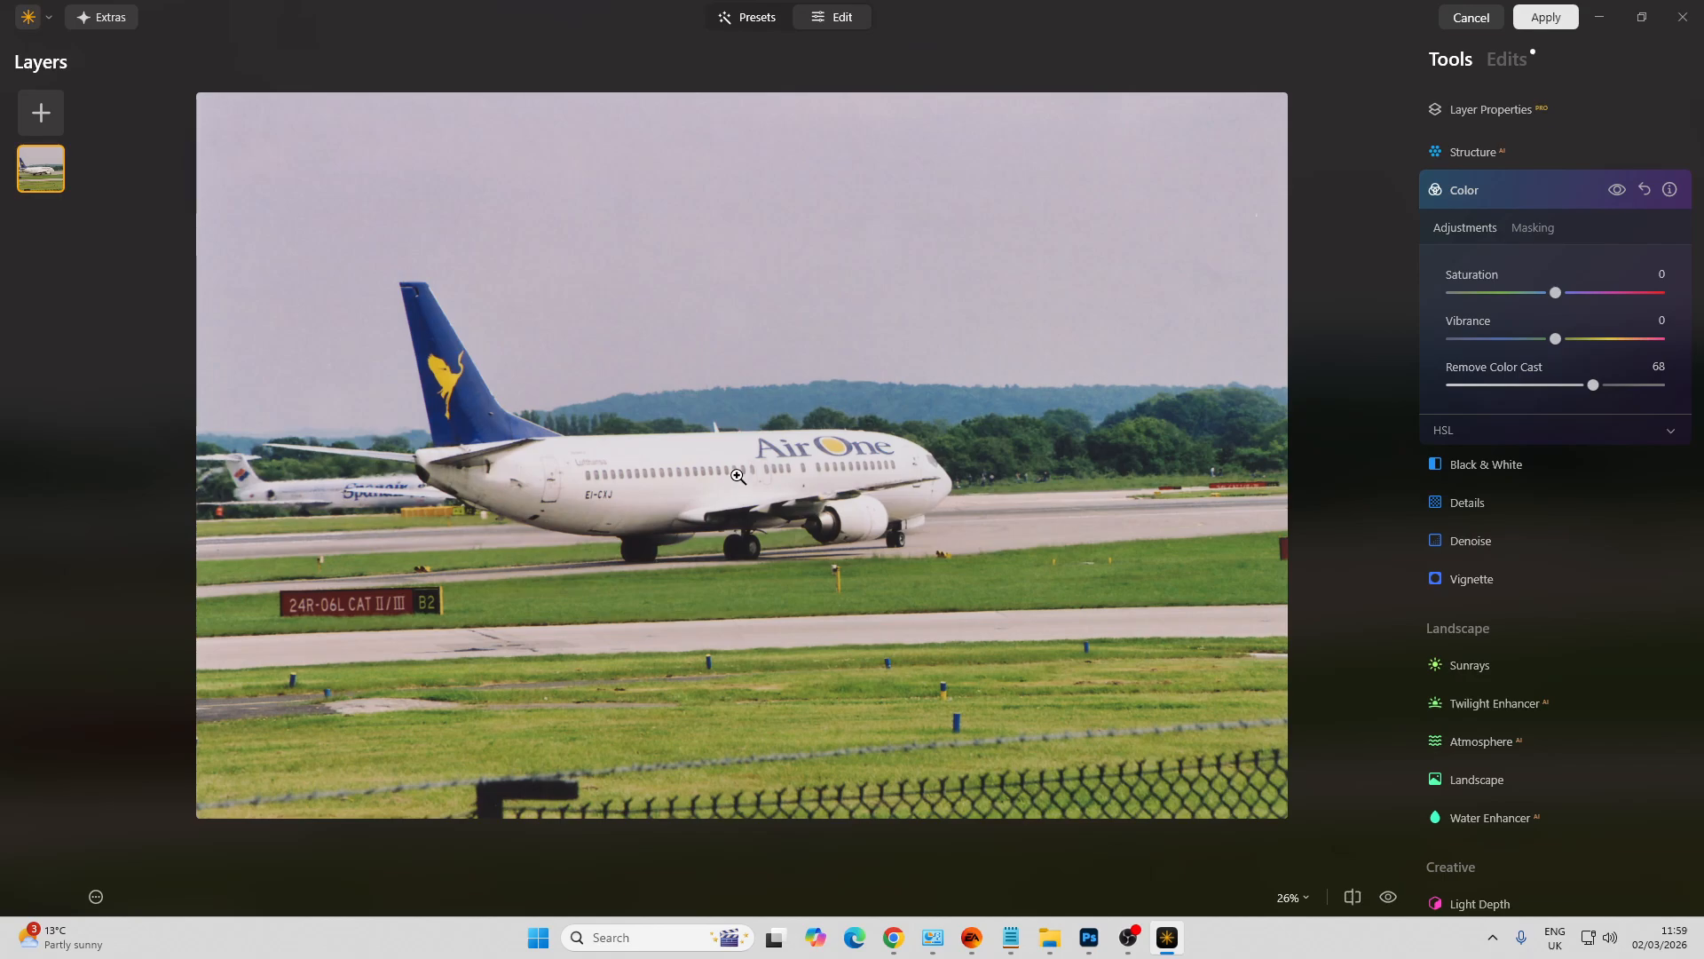
left_click(1546, 17)
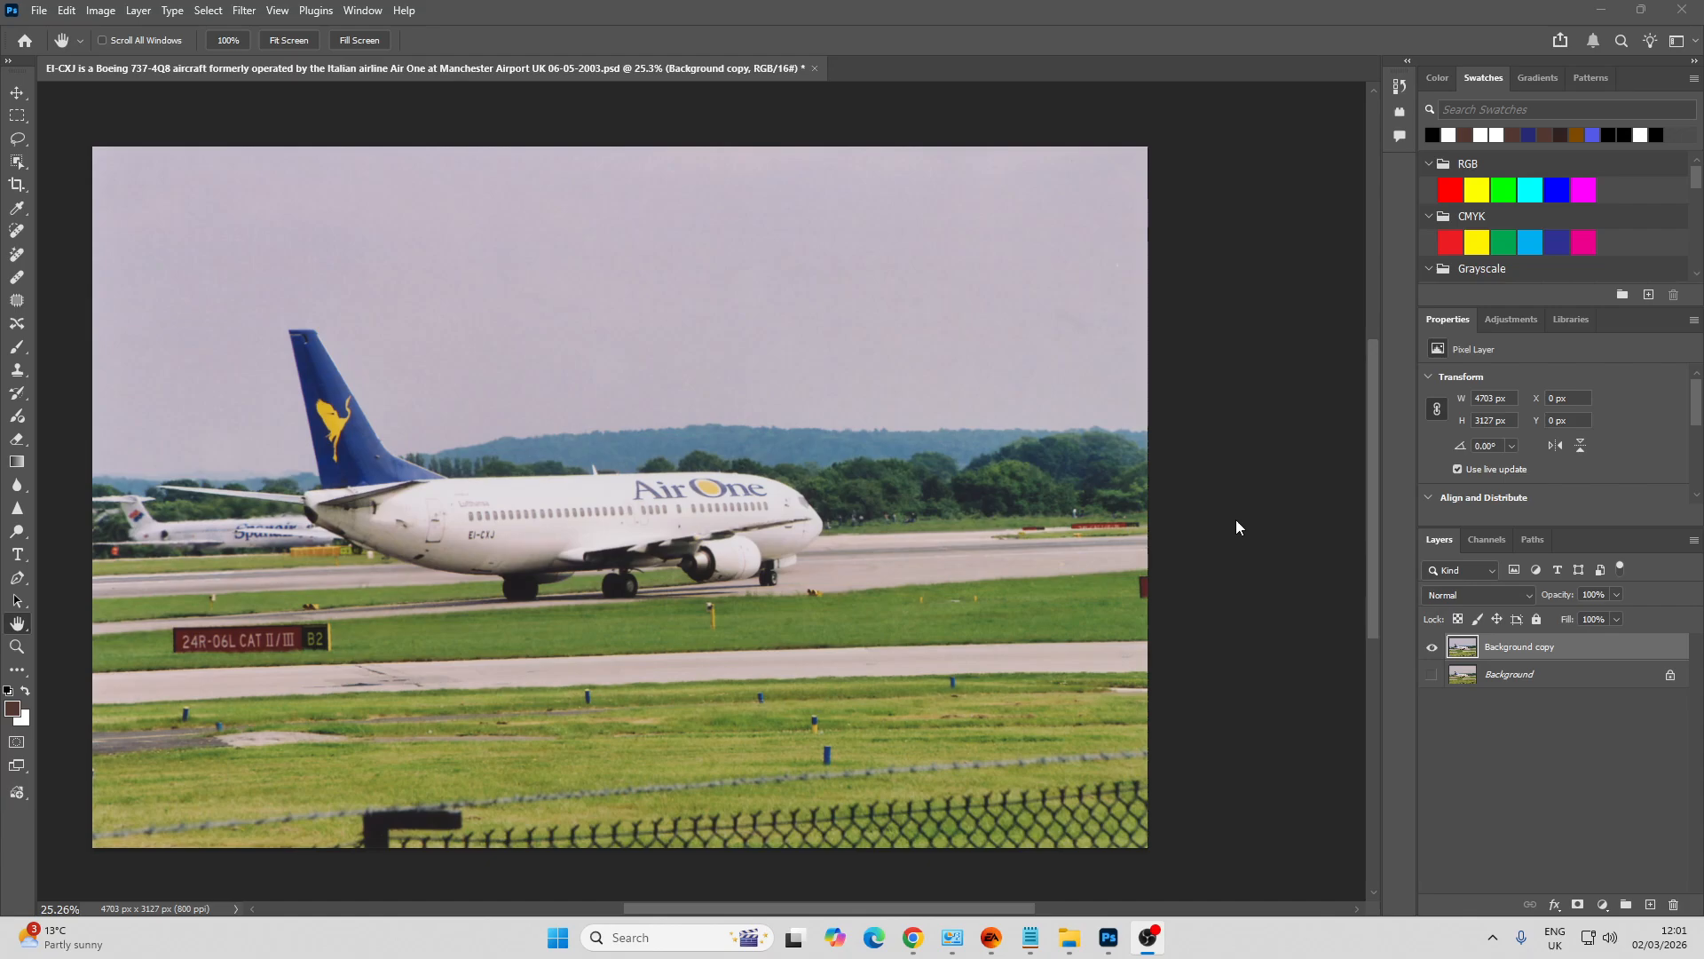
Compare the edited layer copy with the original Background by toggling layer visibility, checking the aircraft close up
left_click(1431, 676)
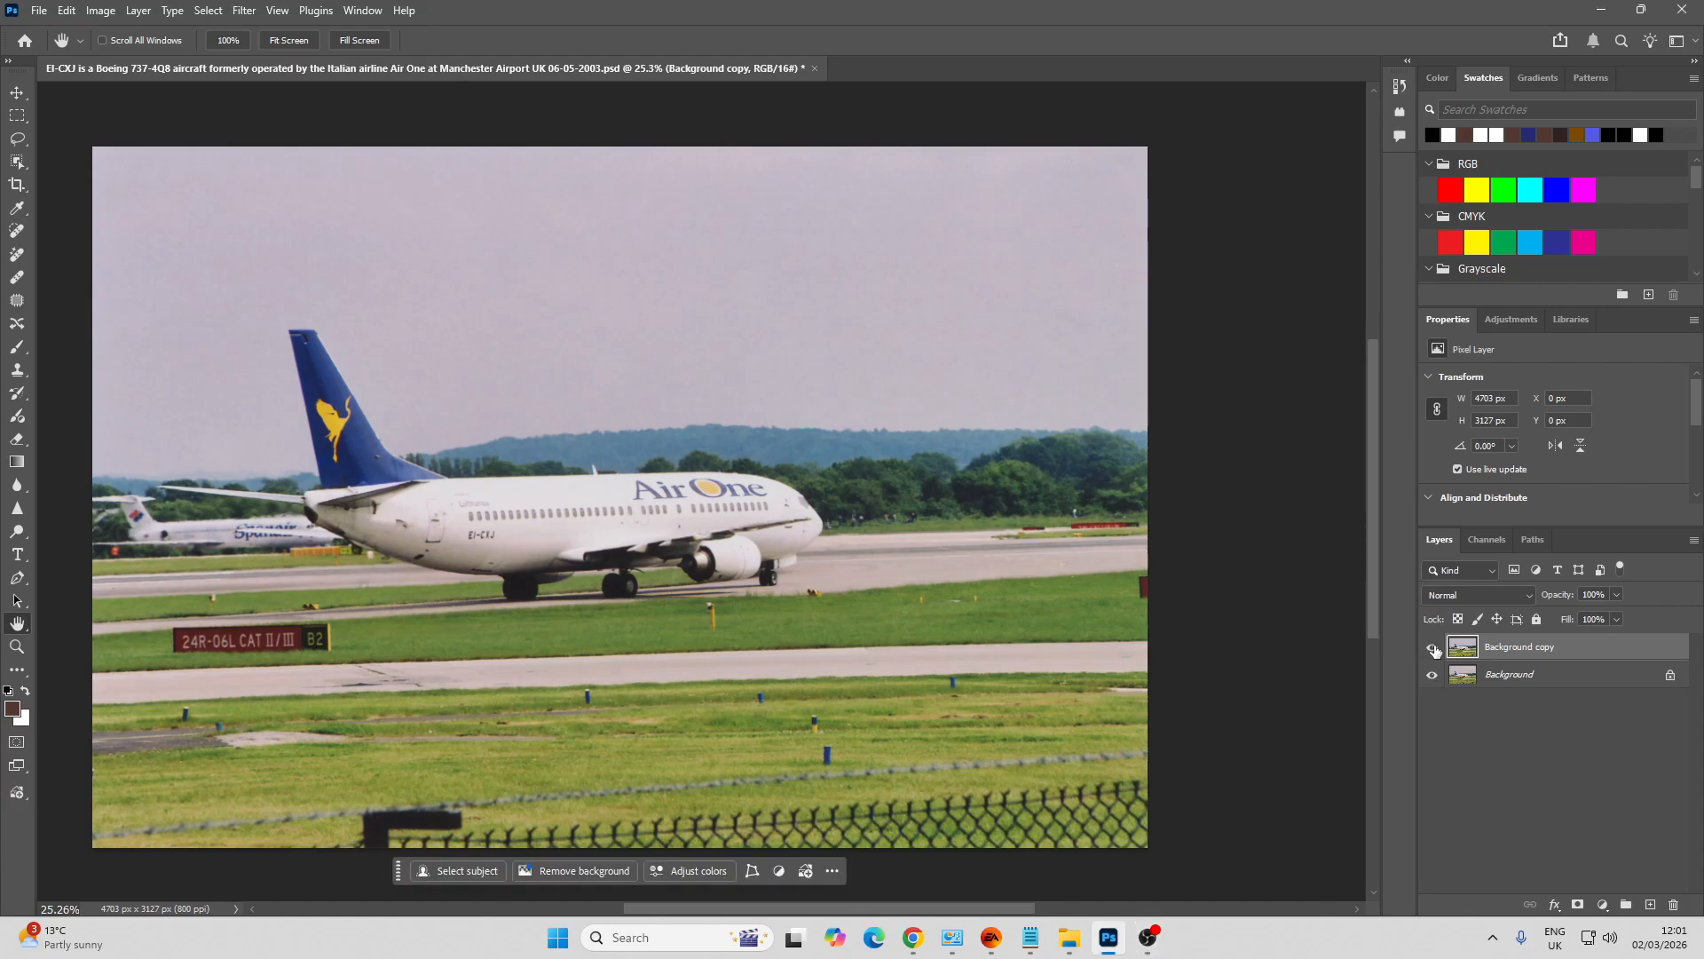
left_click(1431, 650)
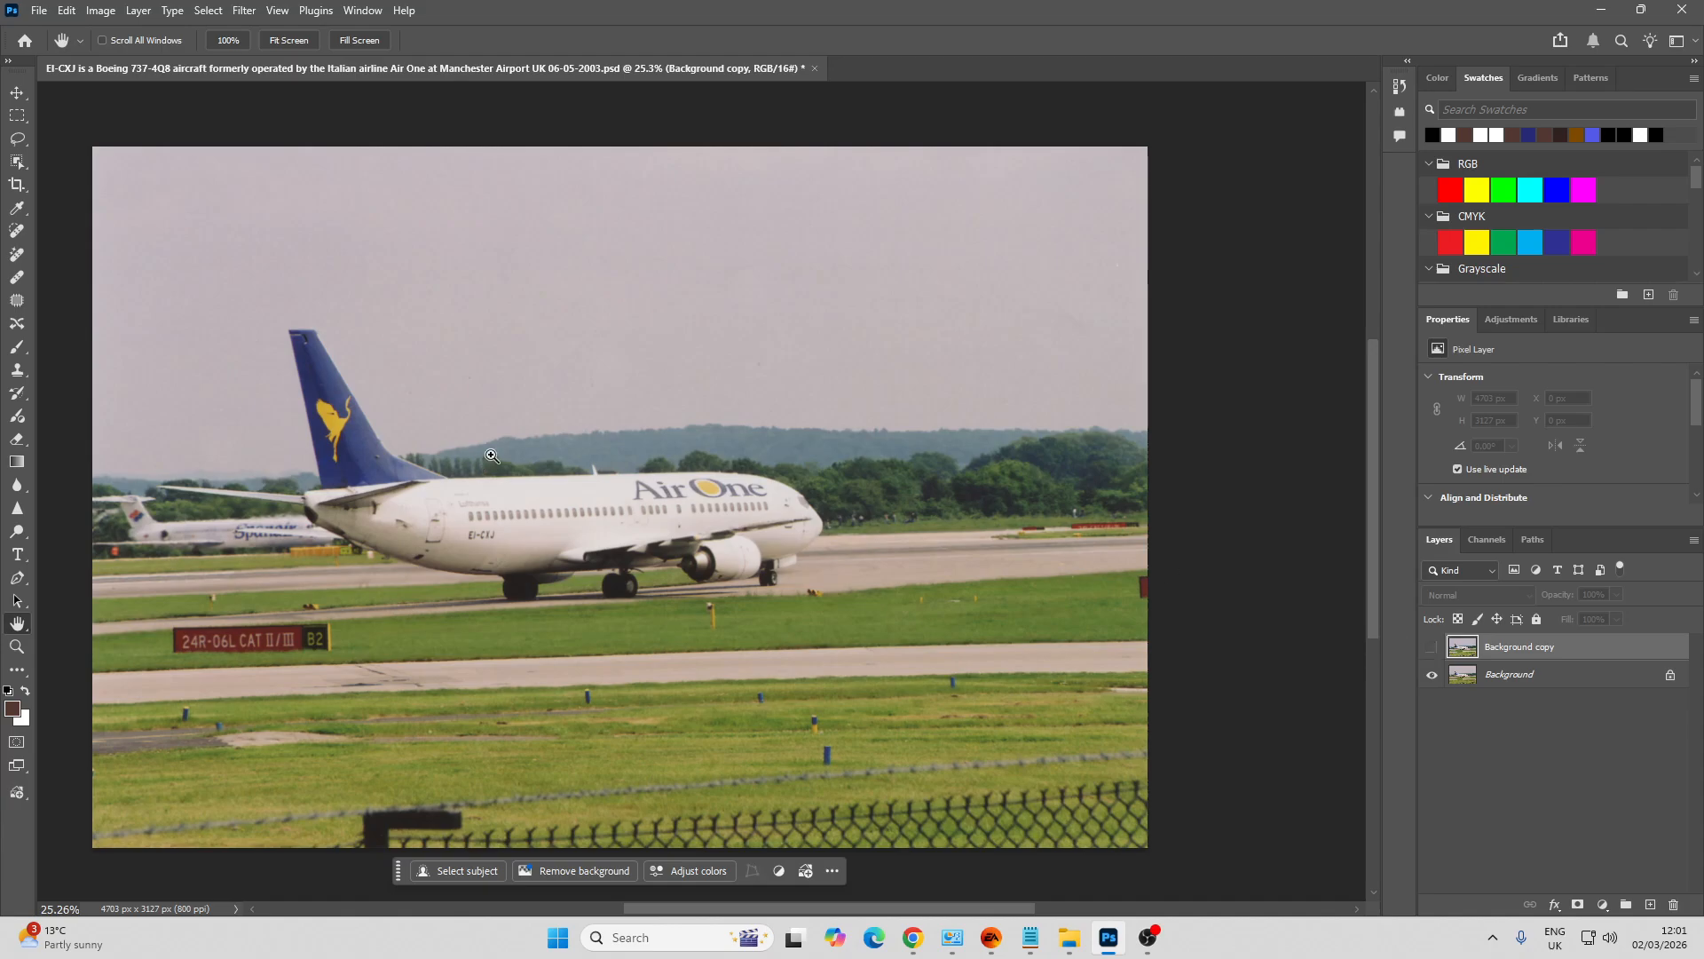
key("z")
left_click_drag(492, 456, 505, 449)
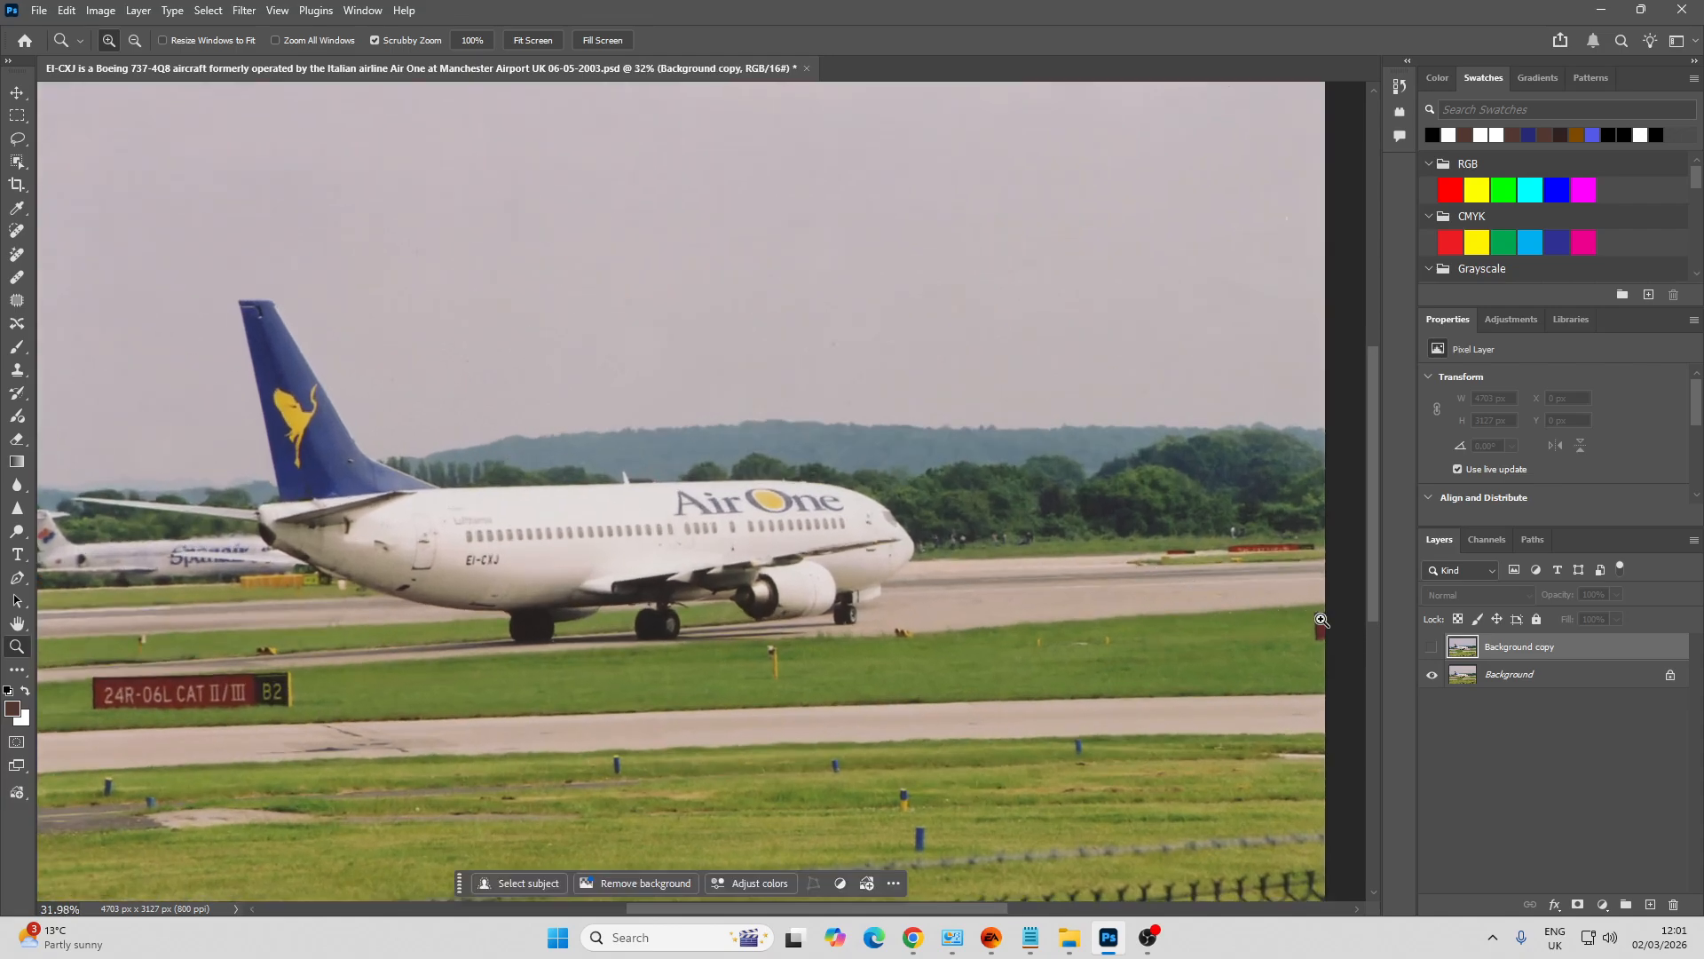
left_click(1430, 651)
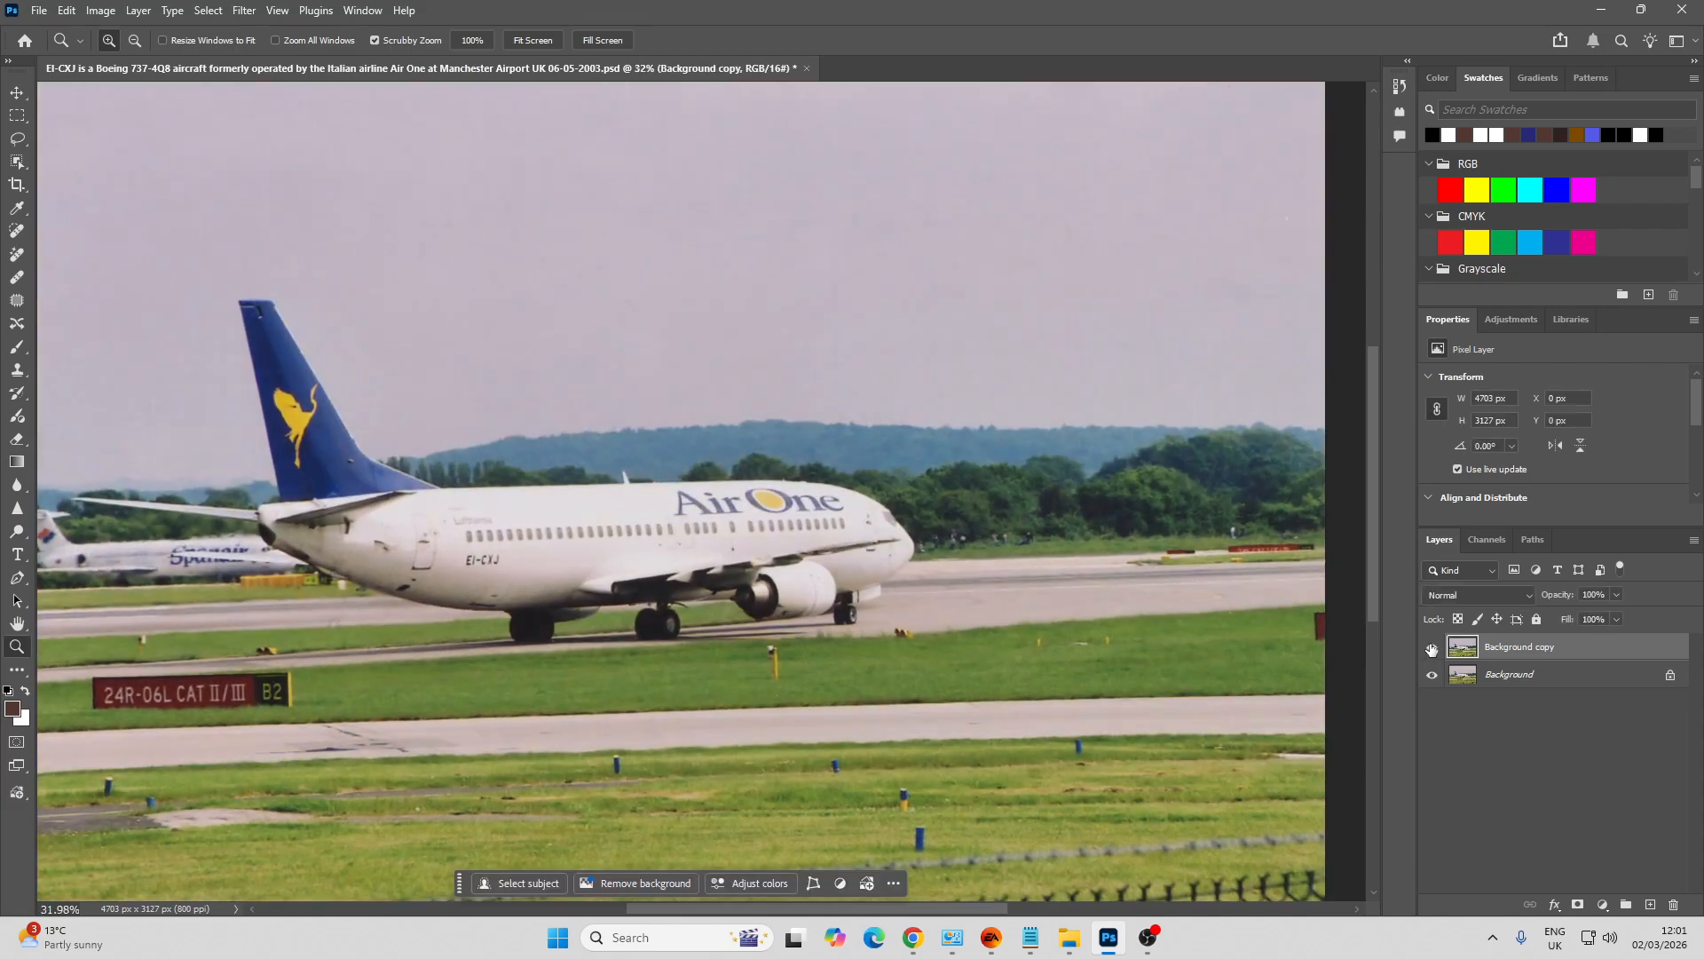
left_click(1432, 650)
left_click(1432, 651)
left_click(1432, 651)
left_click(1432, 650)
left_click(1431, 651)
left_click_drag(814, 522, 775, 513)
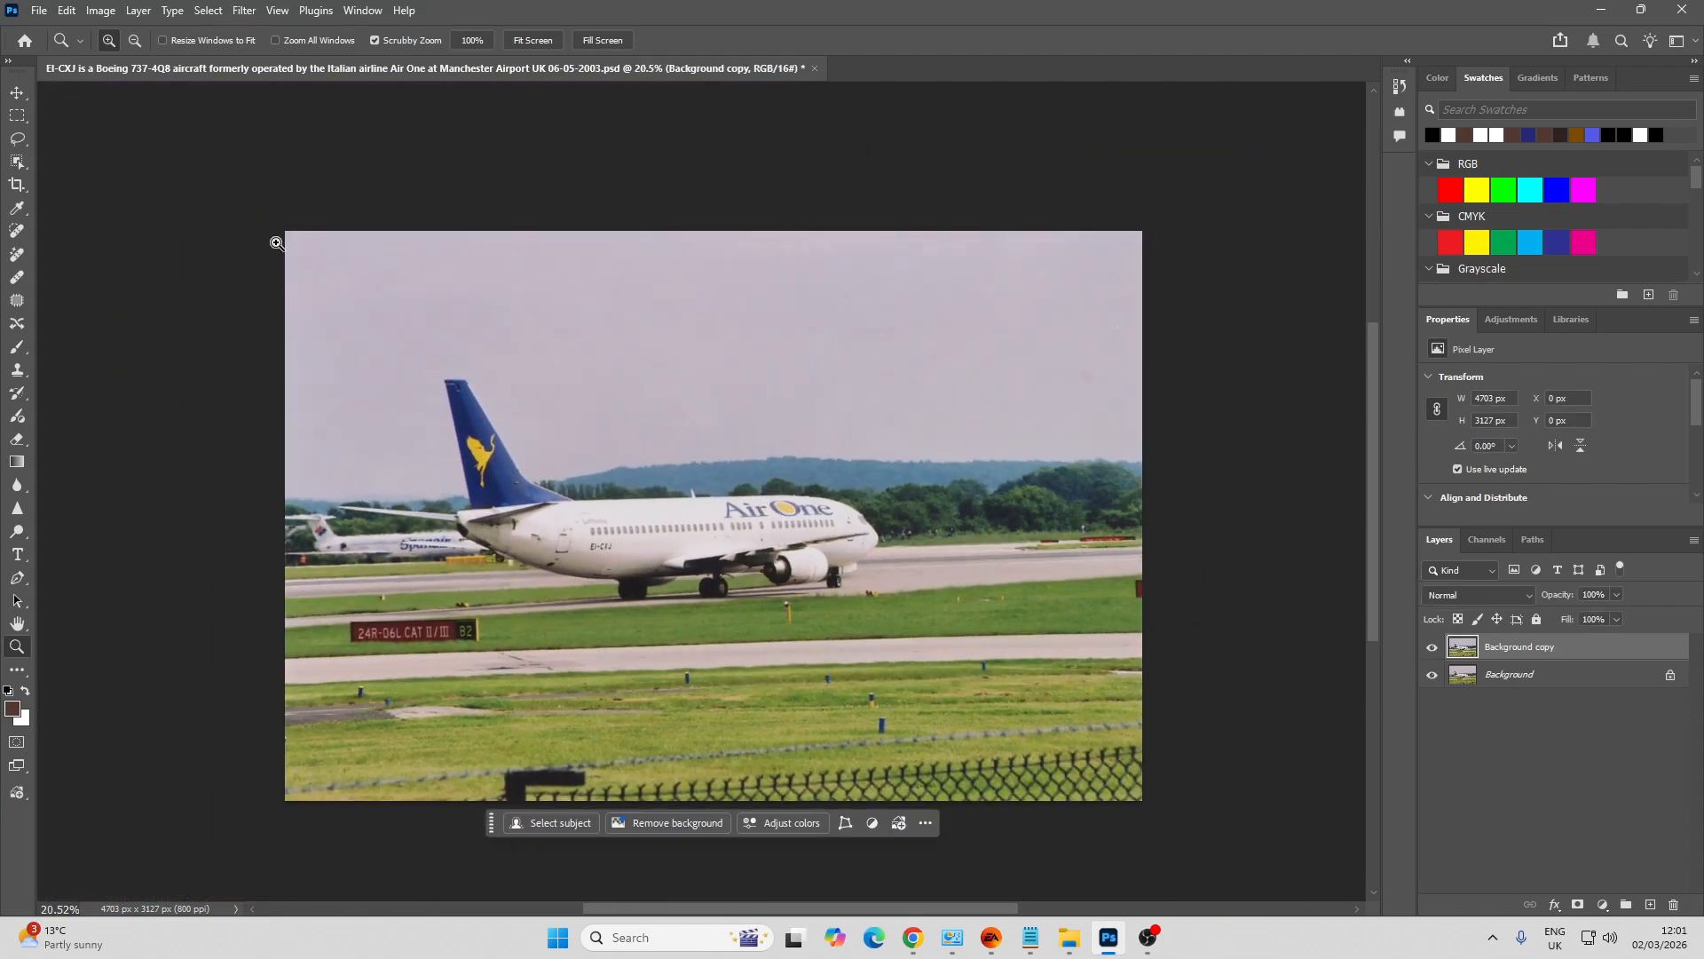
Export the Air One photo as a JPG at quality 6, and close the document with its changes saved
left_click(39, 11)
mouse_move(183, 328)
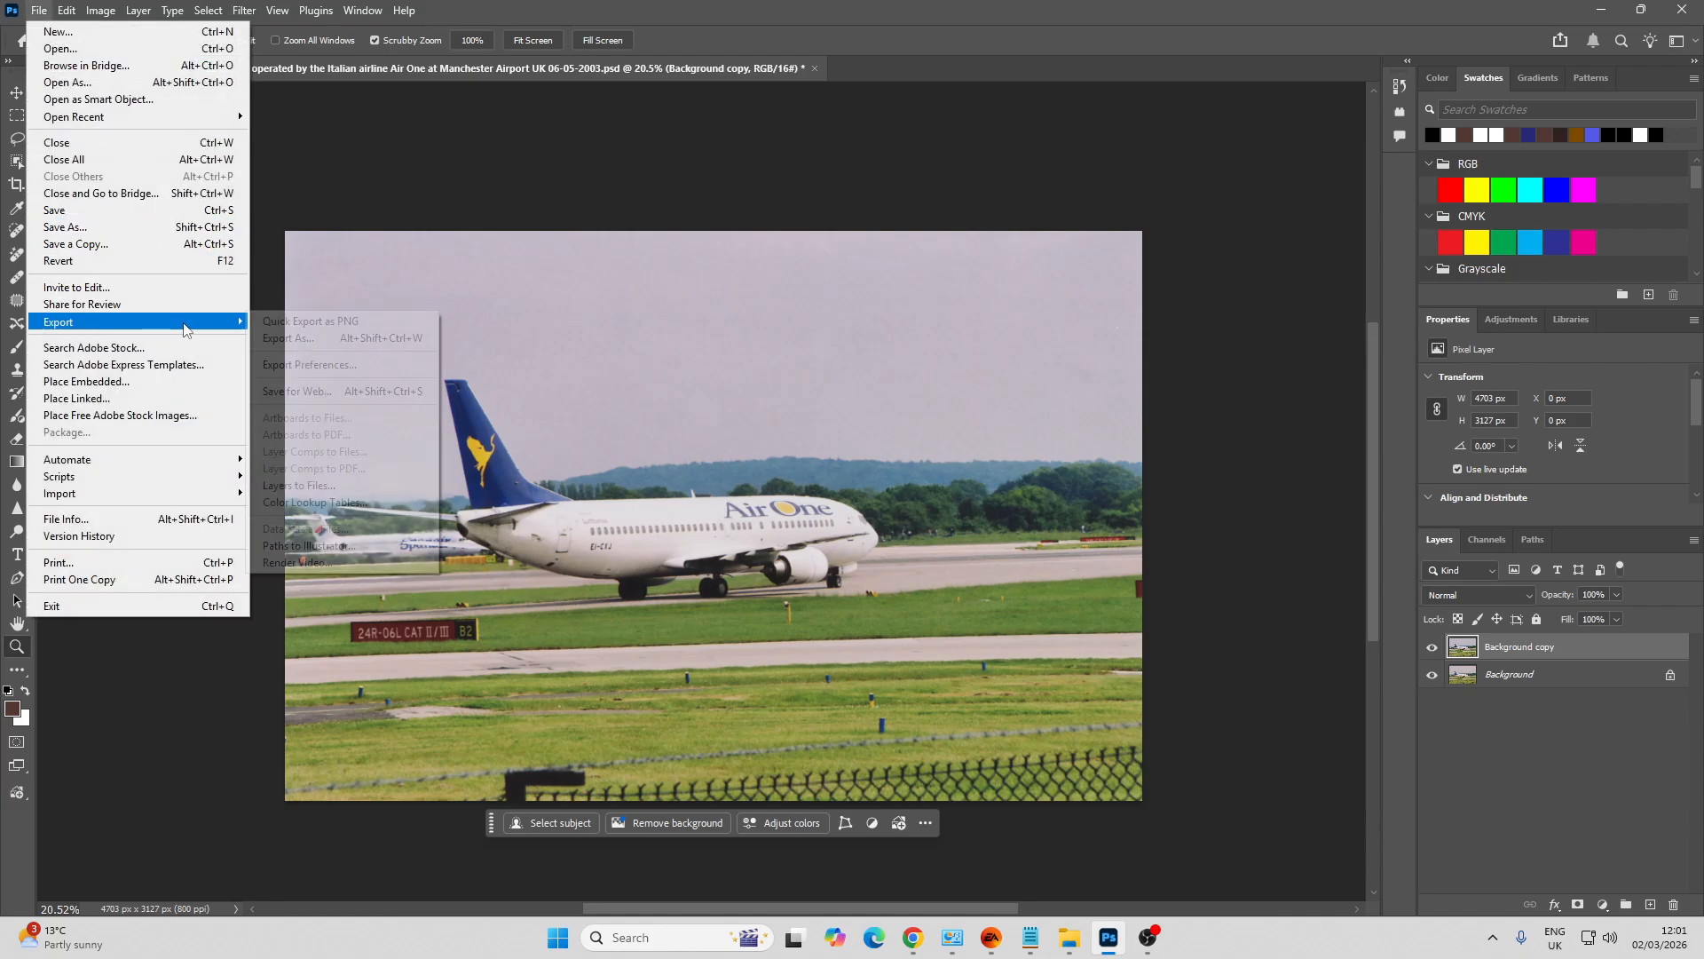
left_click(293, 339)
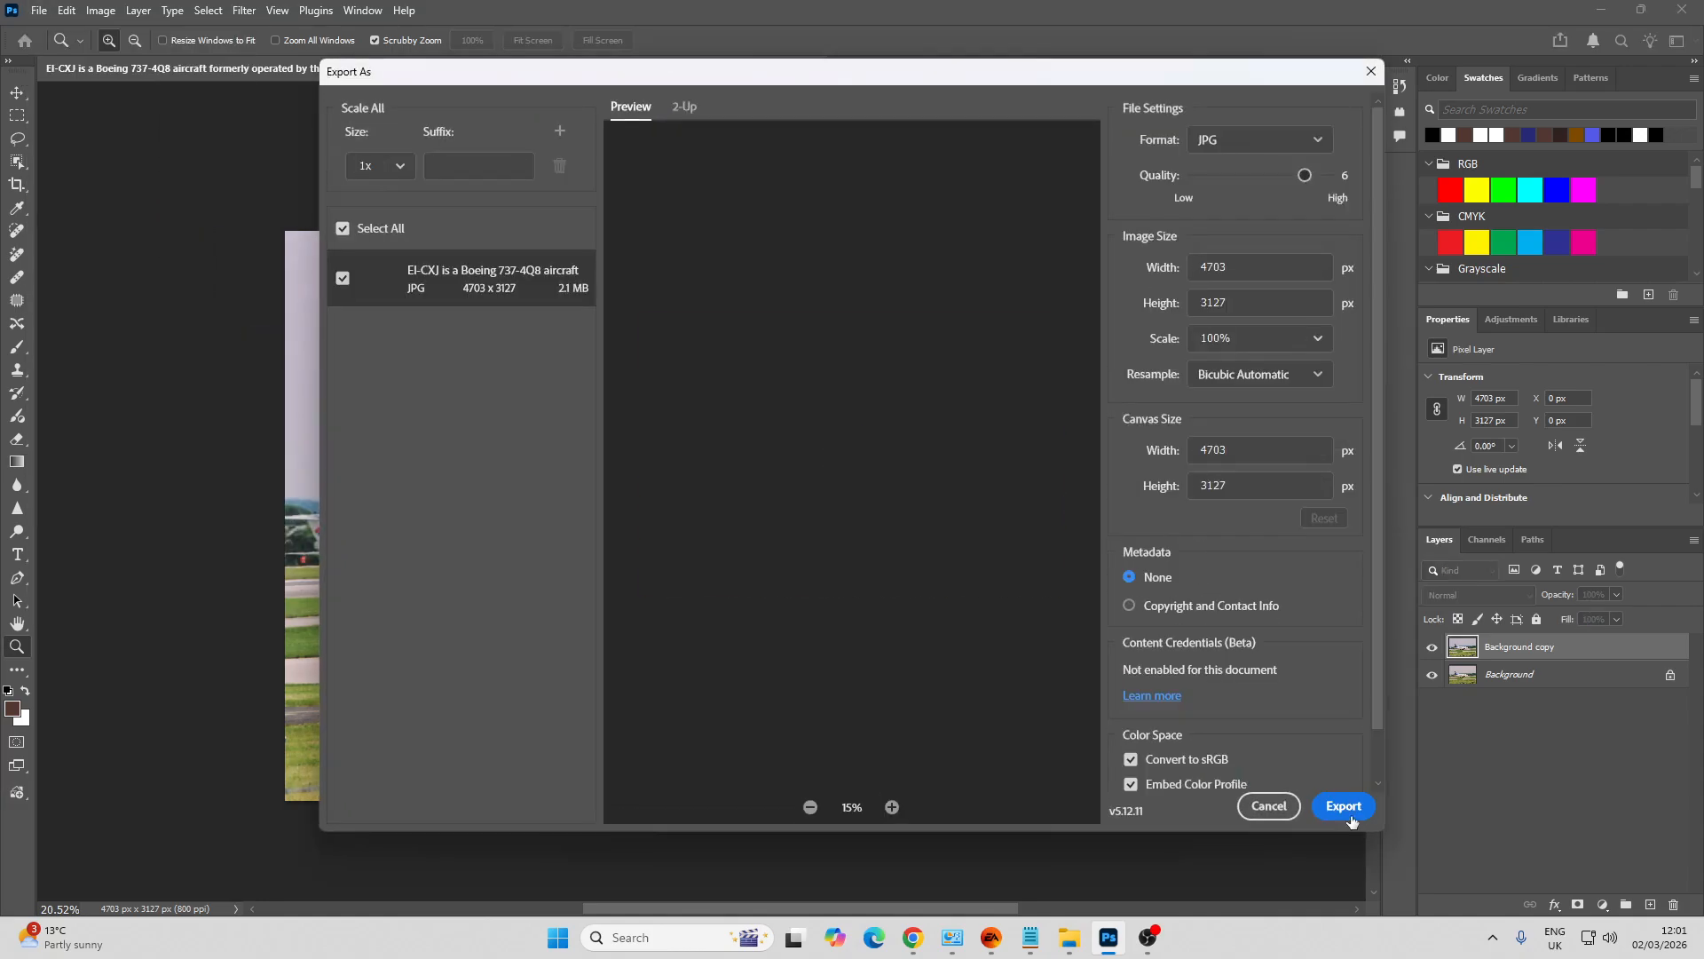
left_click(1349, 813)
key("Return")
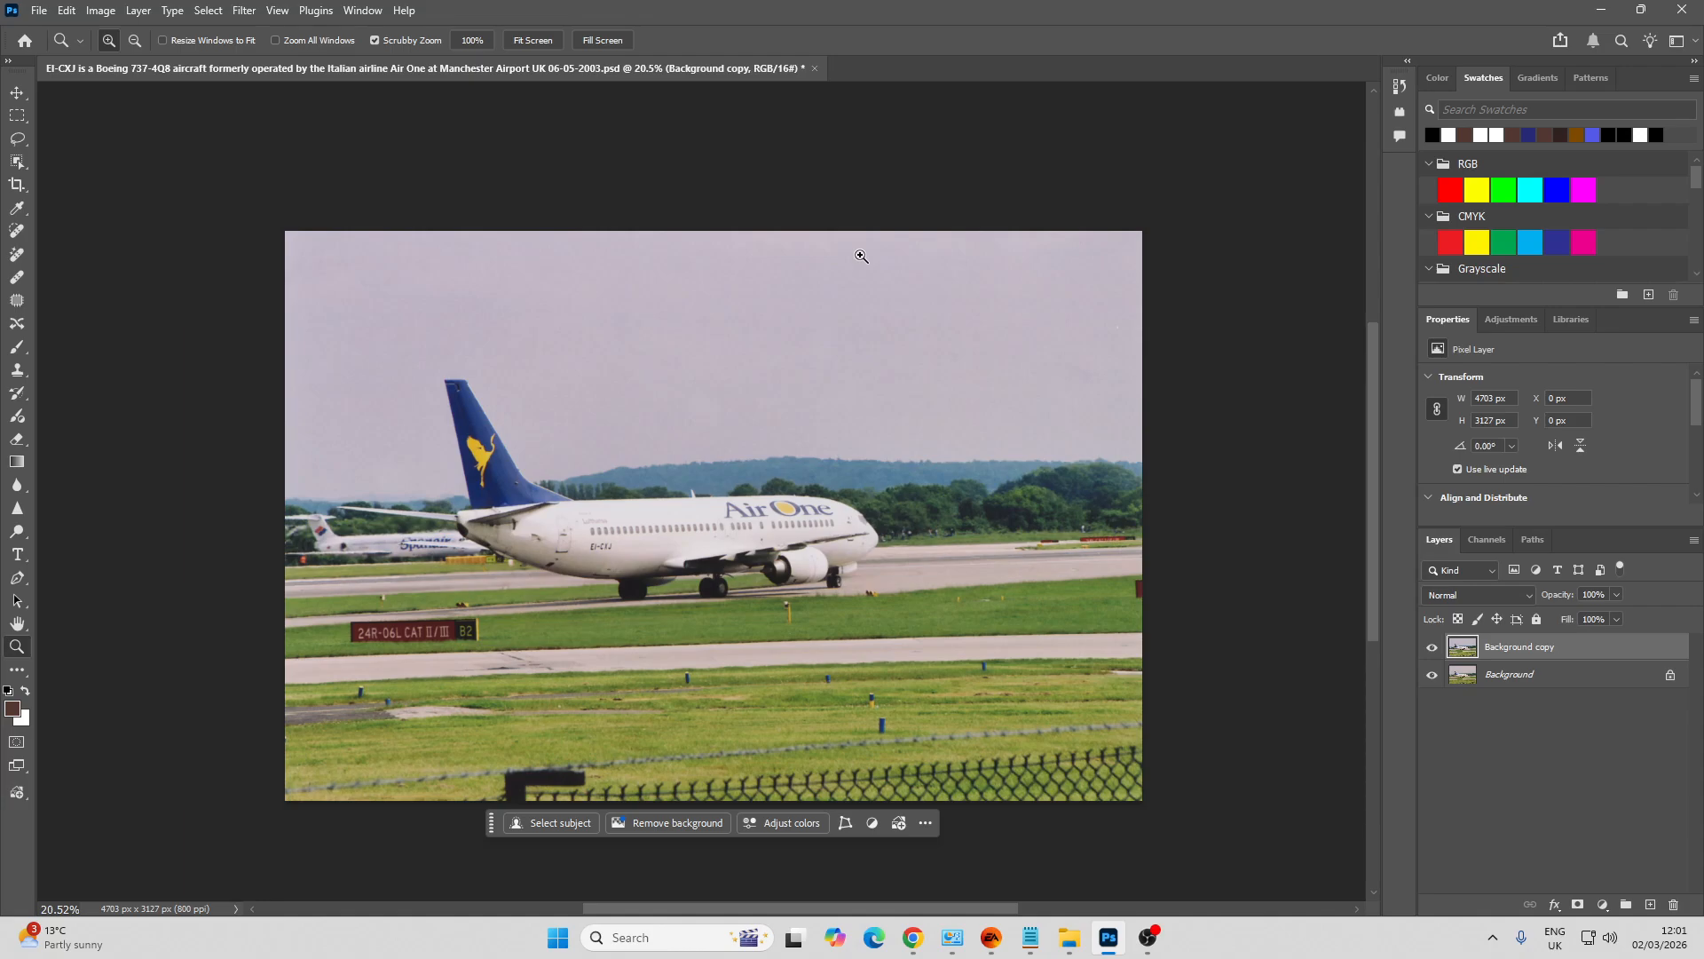
left_click(814, 69)
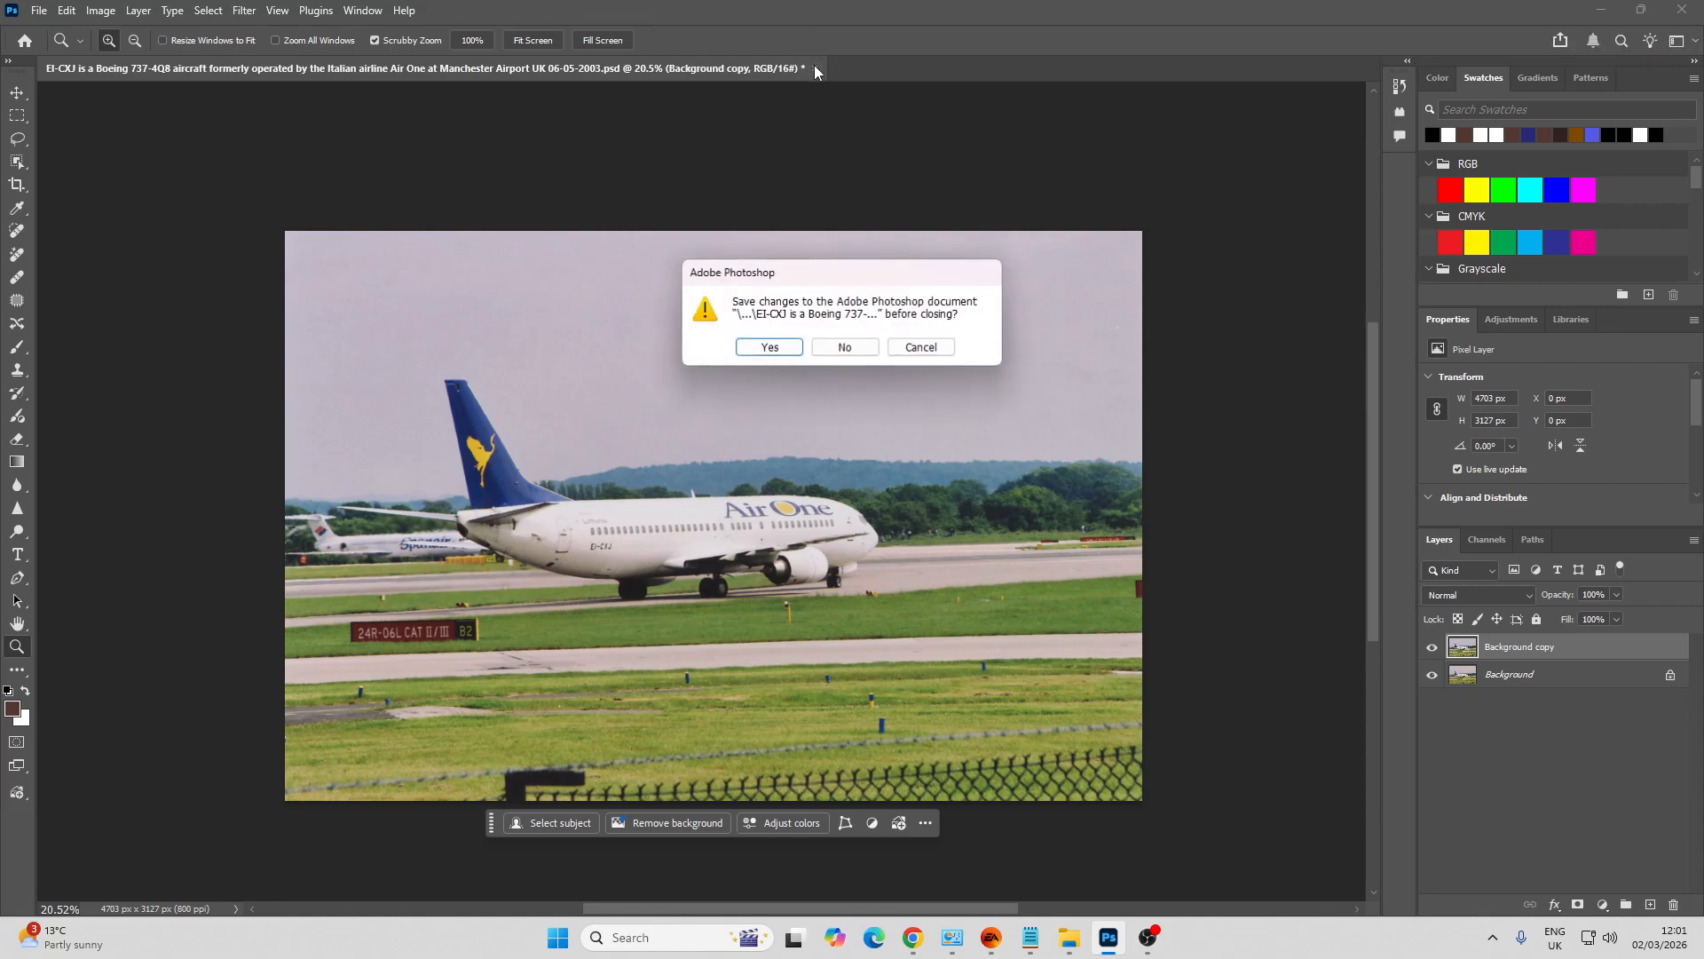
left_click(770, 347)
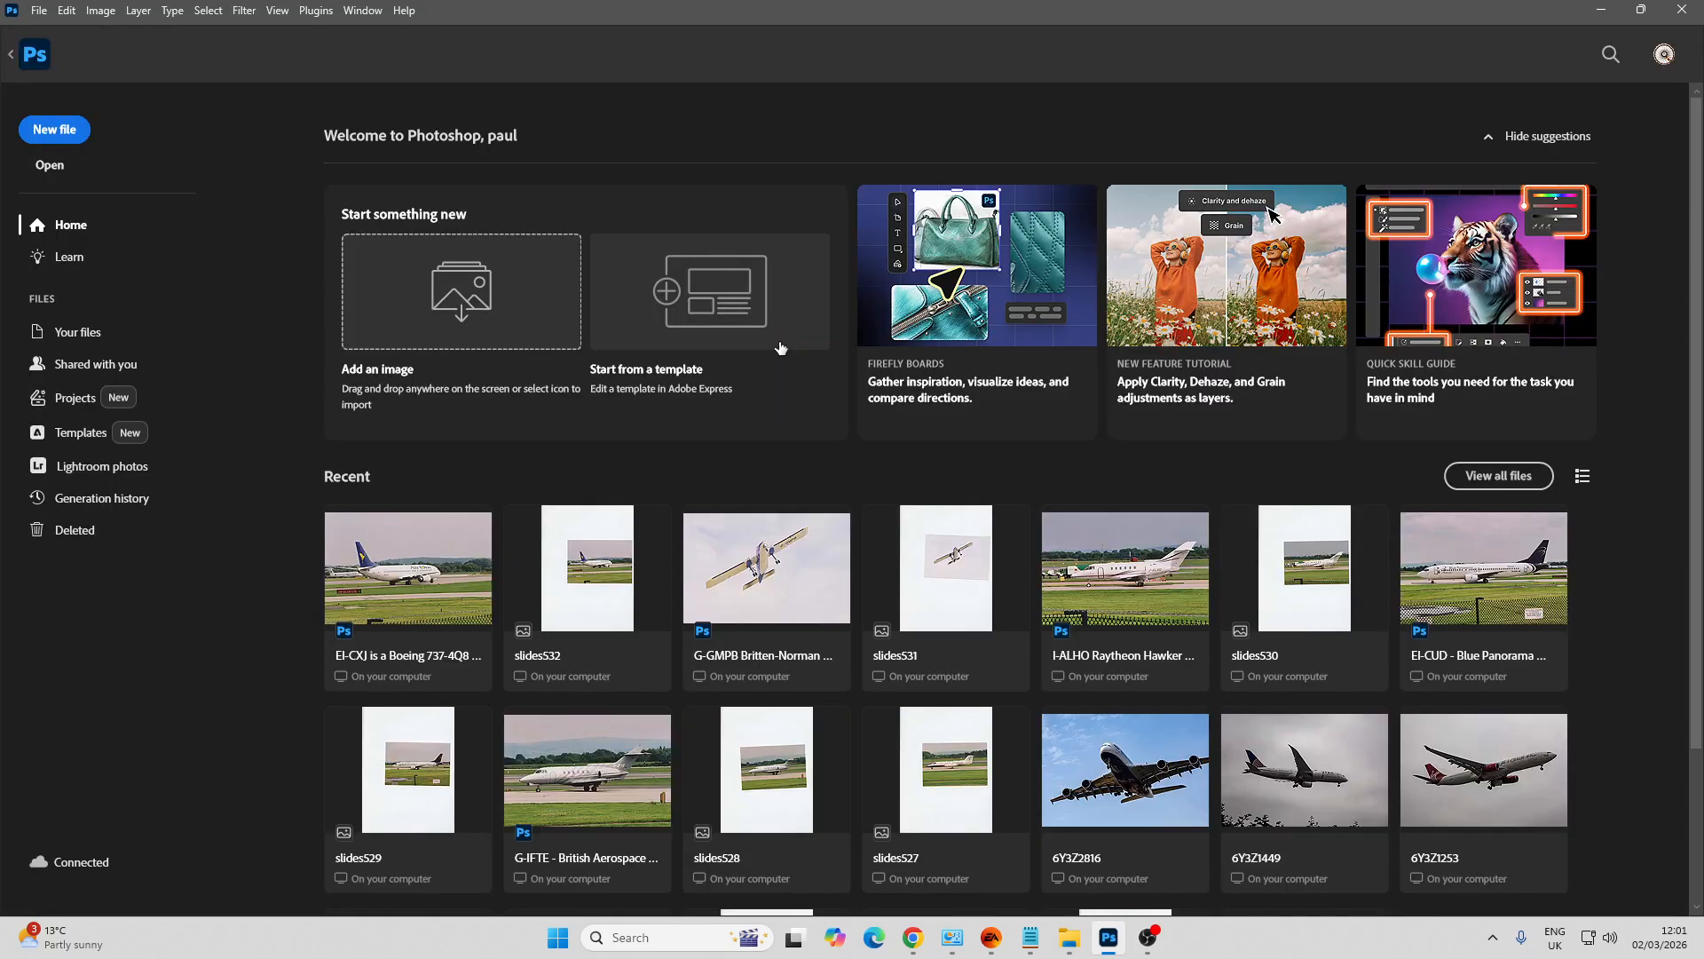
Open the recent raw photo 6Y3Z1449 and compare it with and without the Auto adjustment in Camera Raw
left_click(1305, 773)
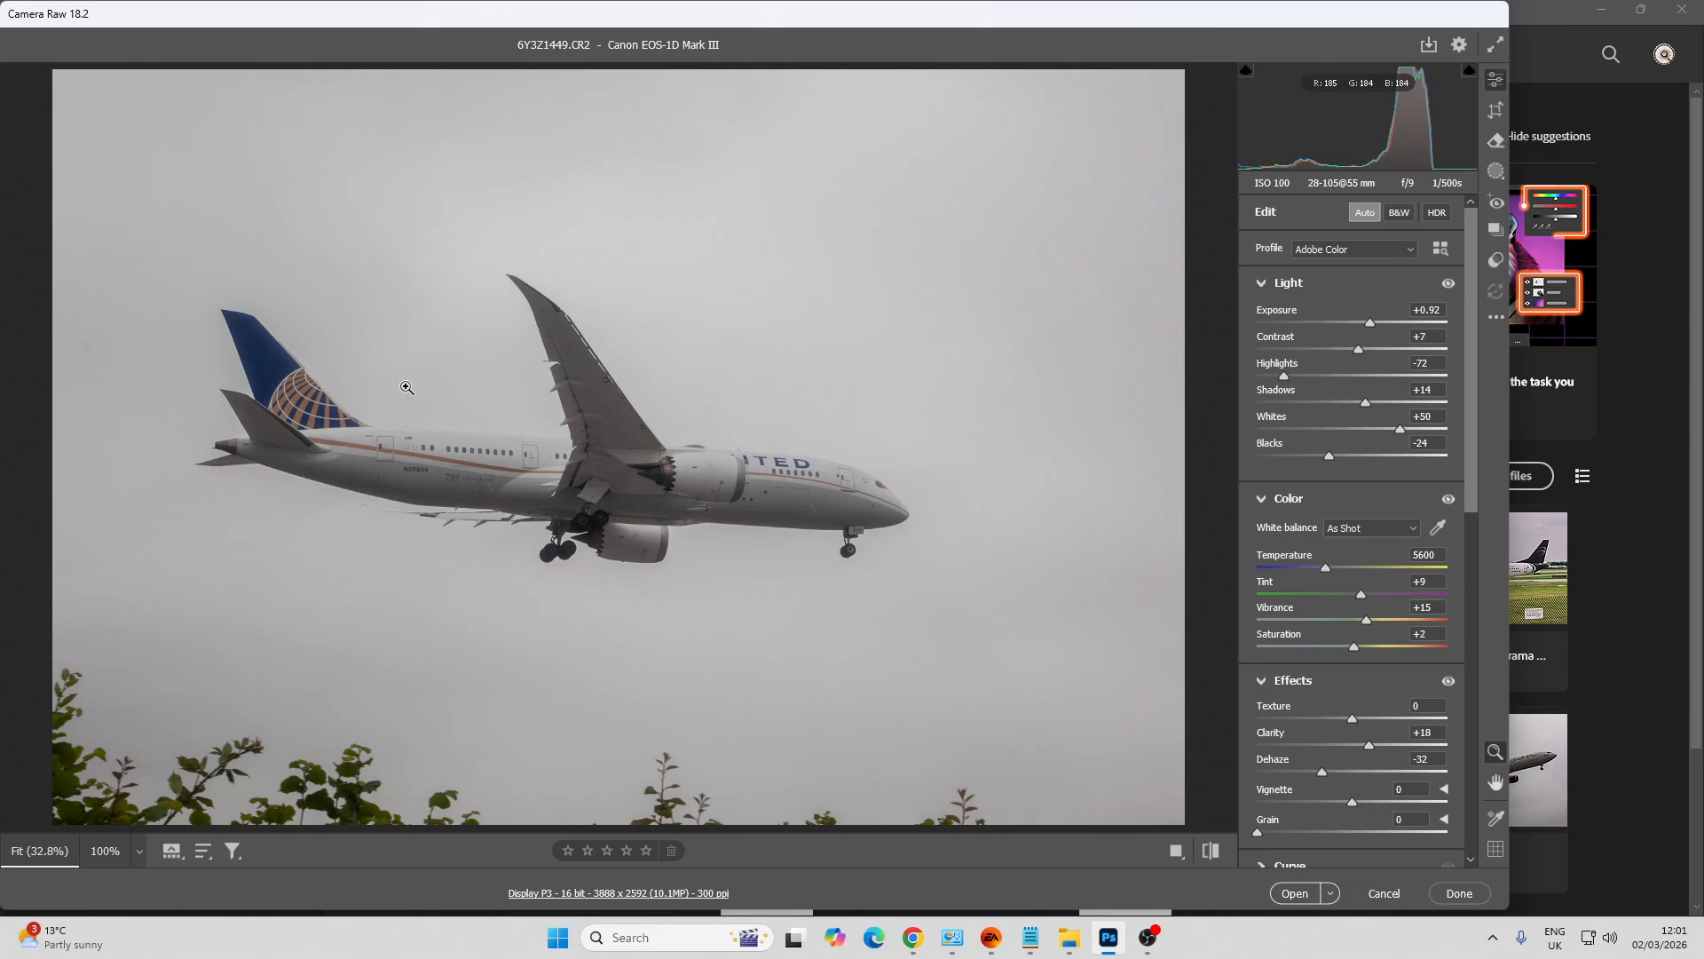
left_click_drag(407, 388, 404, 327)
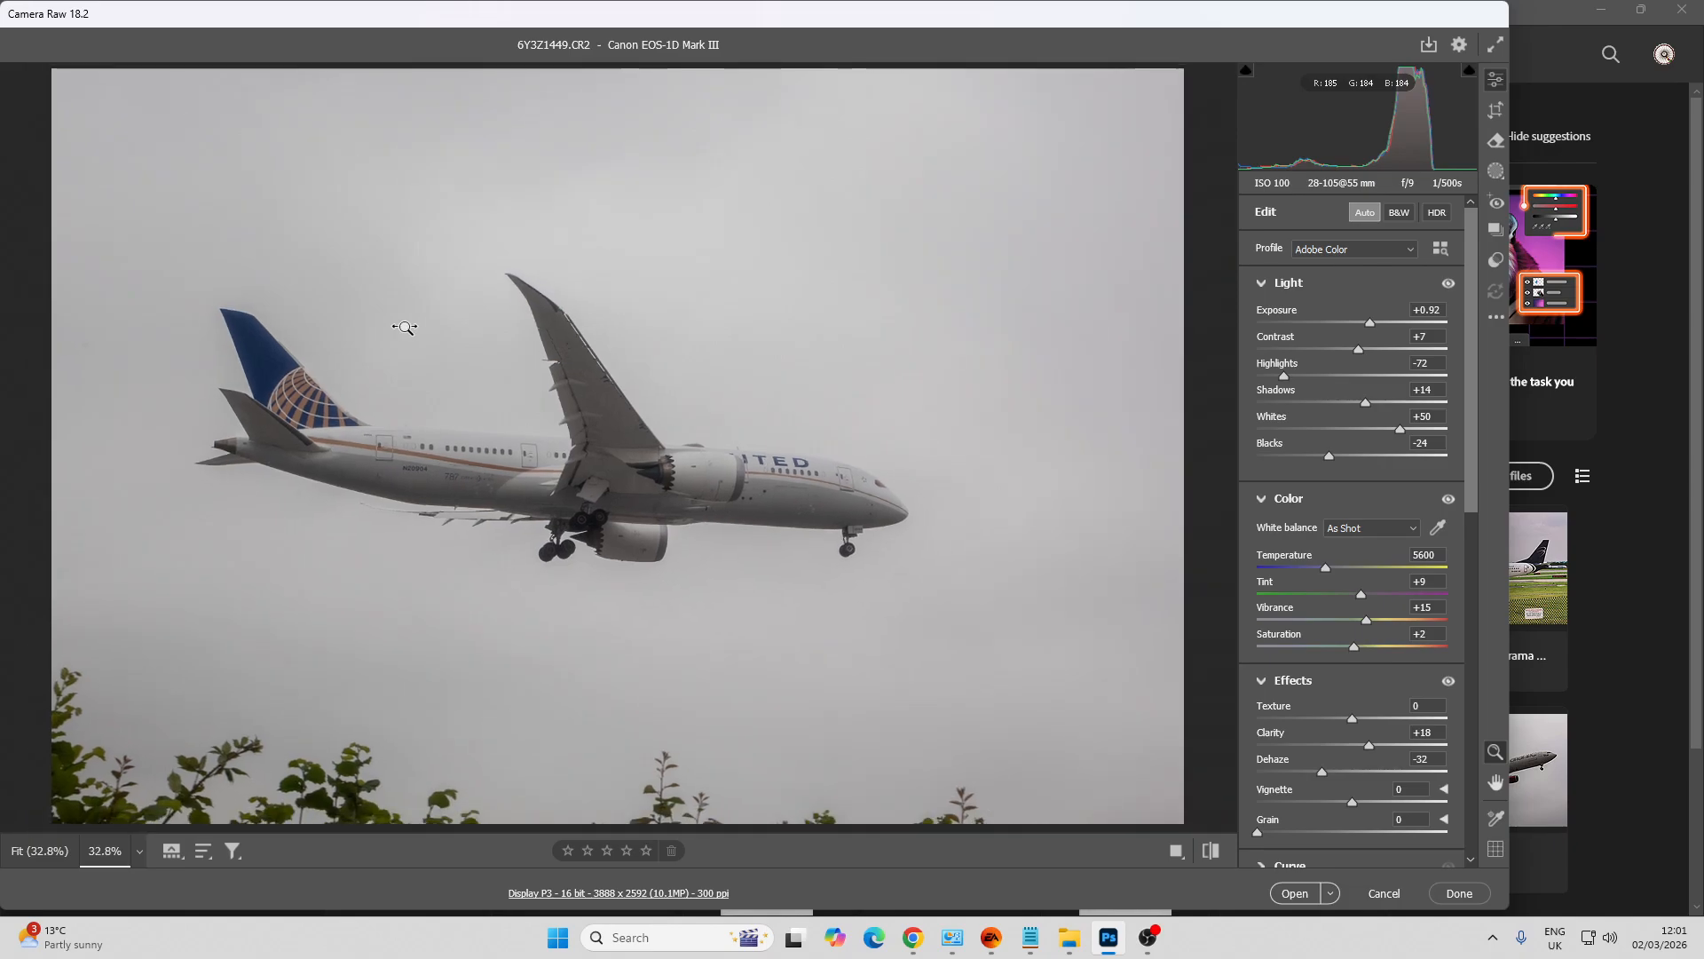
left_click(1367, 214)
left_click(1365, 215)
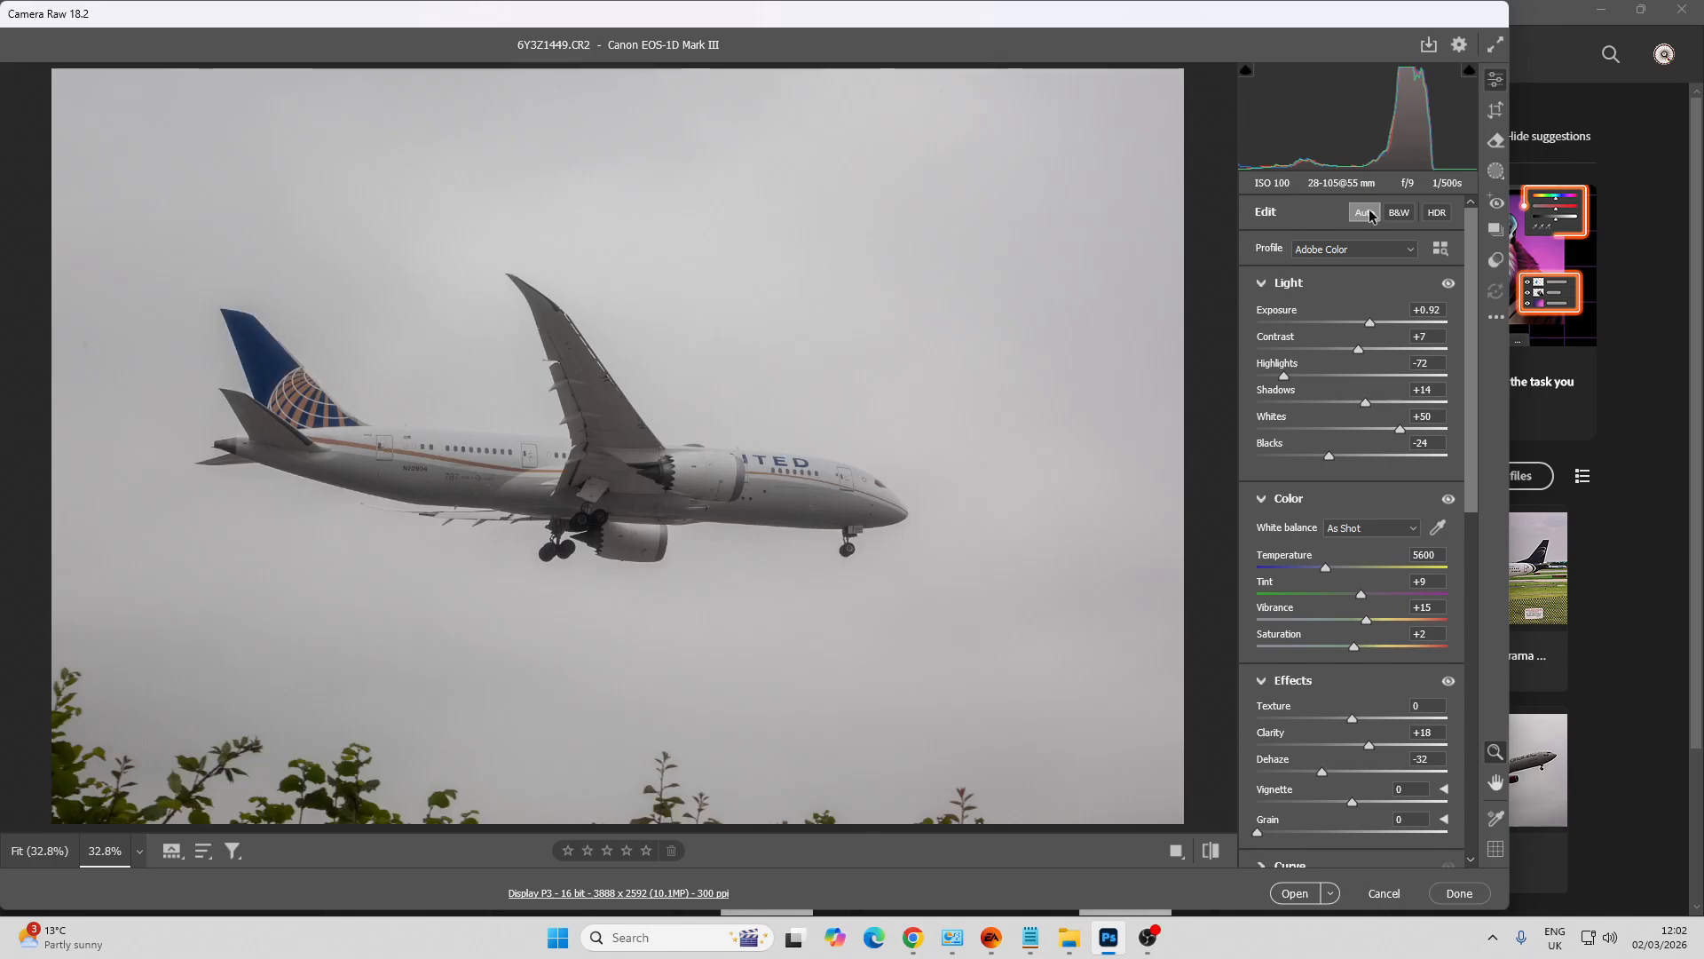
Set Dehaze to +15 in the Effects adjustments and open the raw photo in Photoshop
scroll(1350, 577, "down", 2)
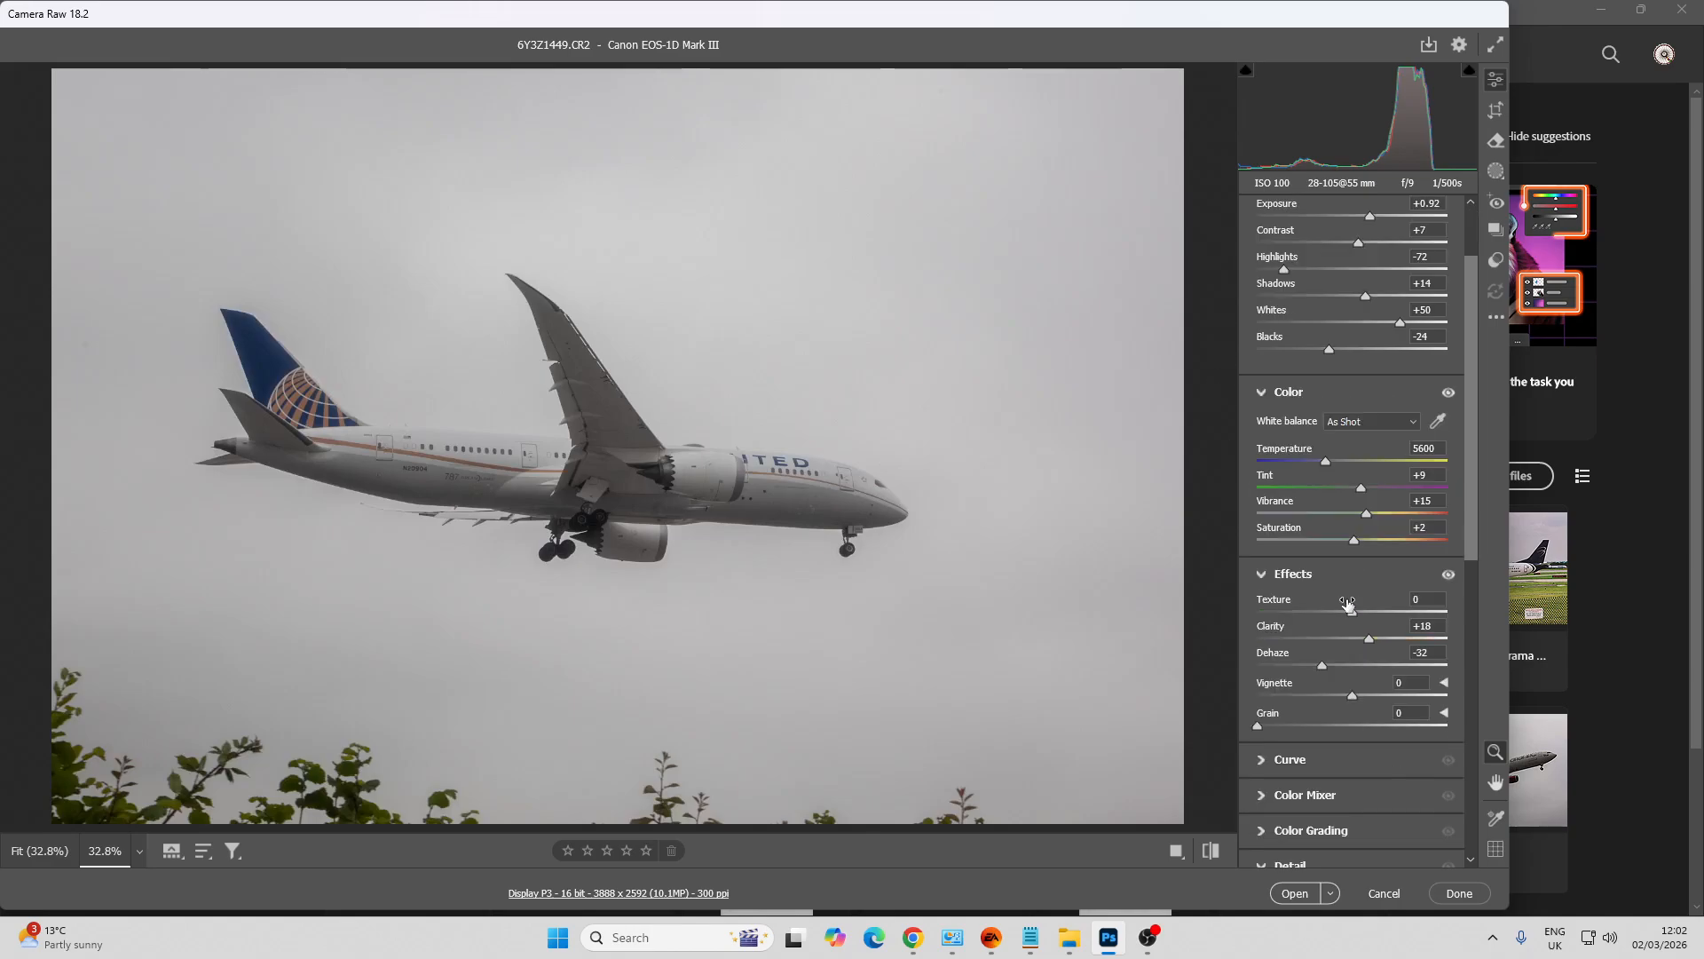
left_click(1358, 667)
left_click(1366, 668)
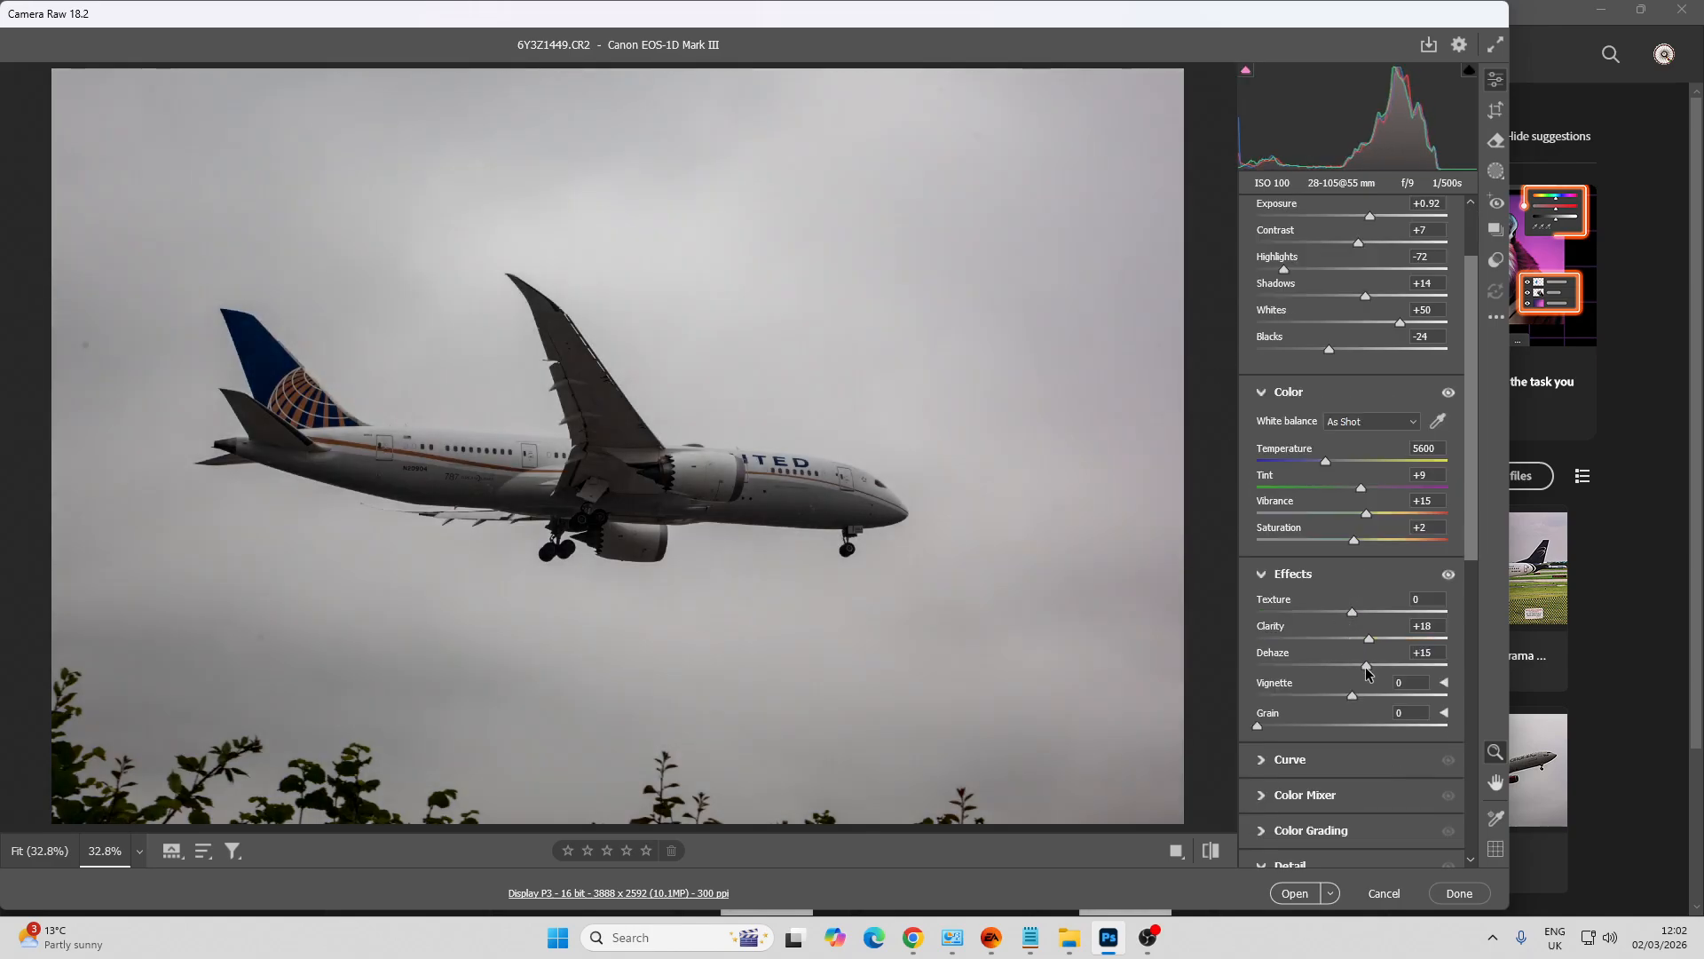
left_click(1289, 897)
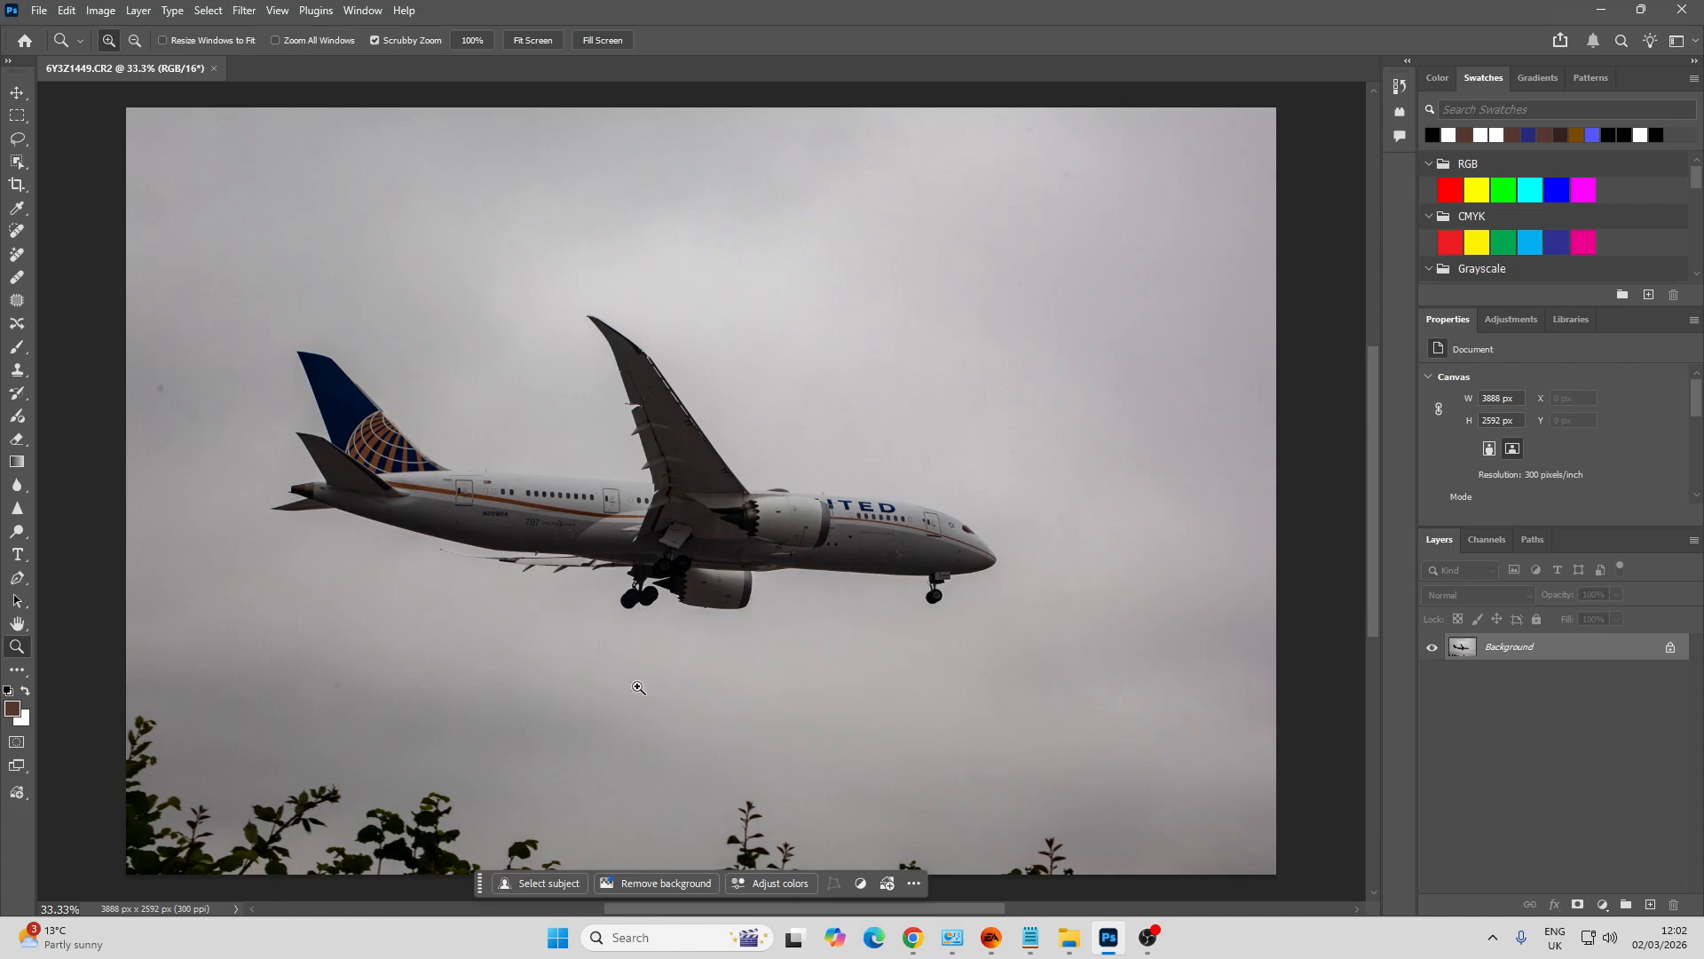
Remove the twigs along the right and middle of the photo's lower edge with a 500 px Spot Healing Brush
key("h")
left_click_drag(639, 666, 651, 506)
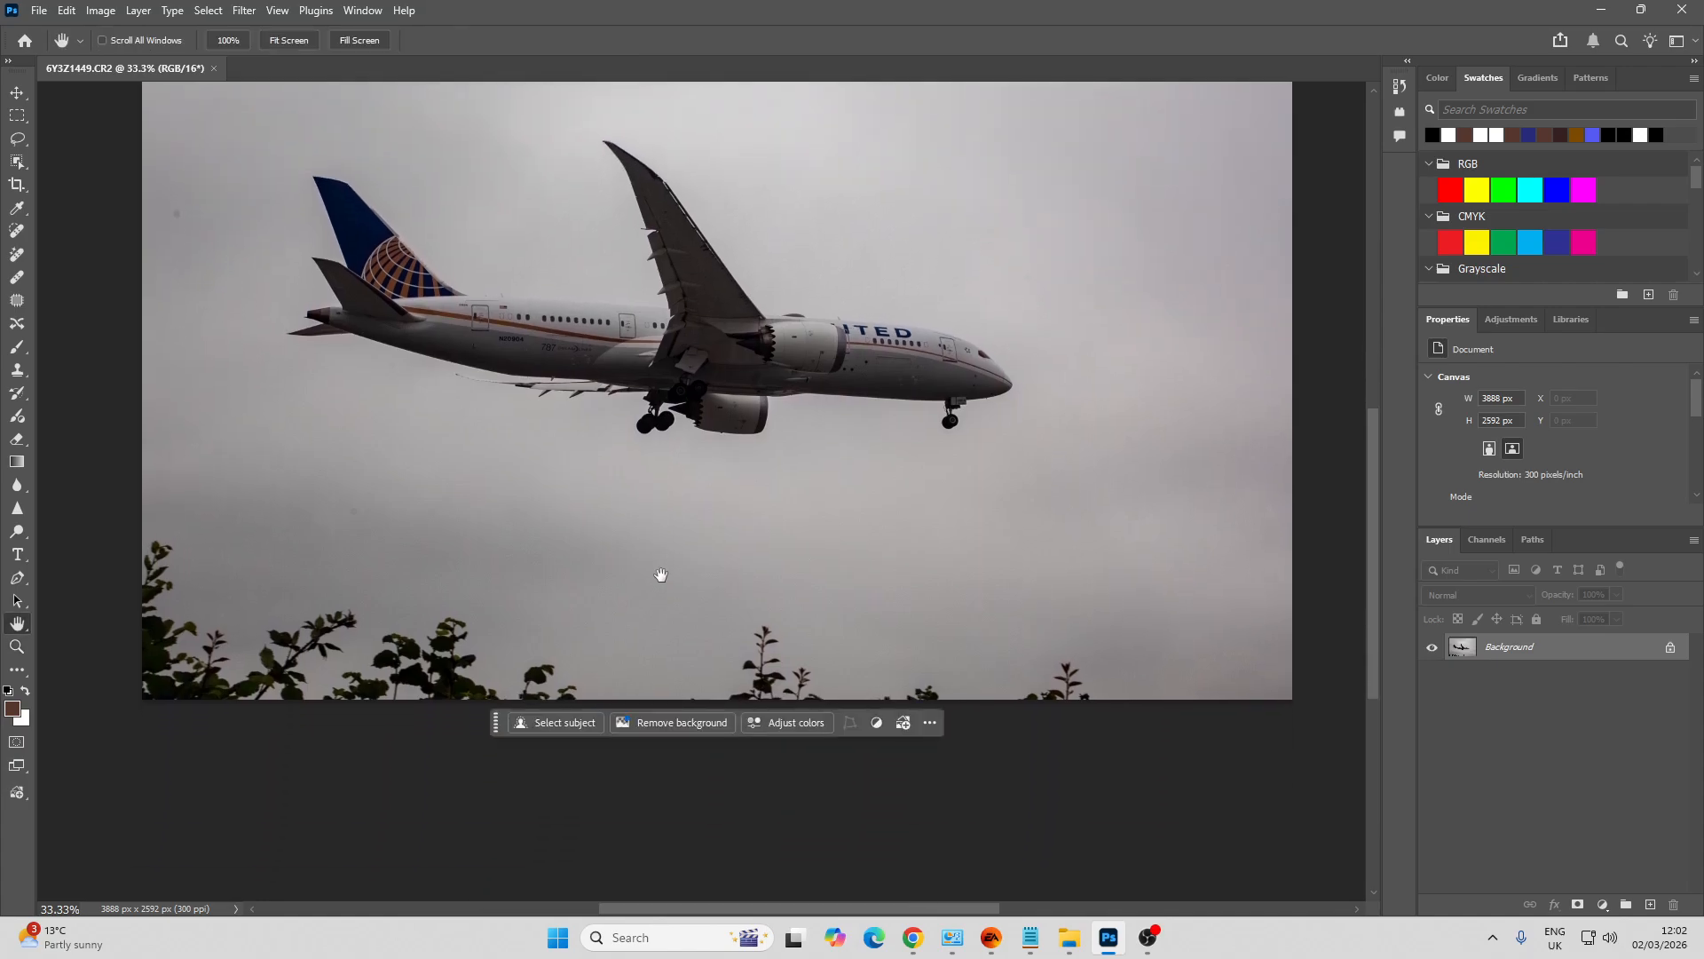
key("j")
left_click(1076, 672)
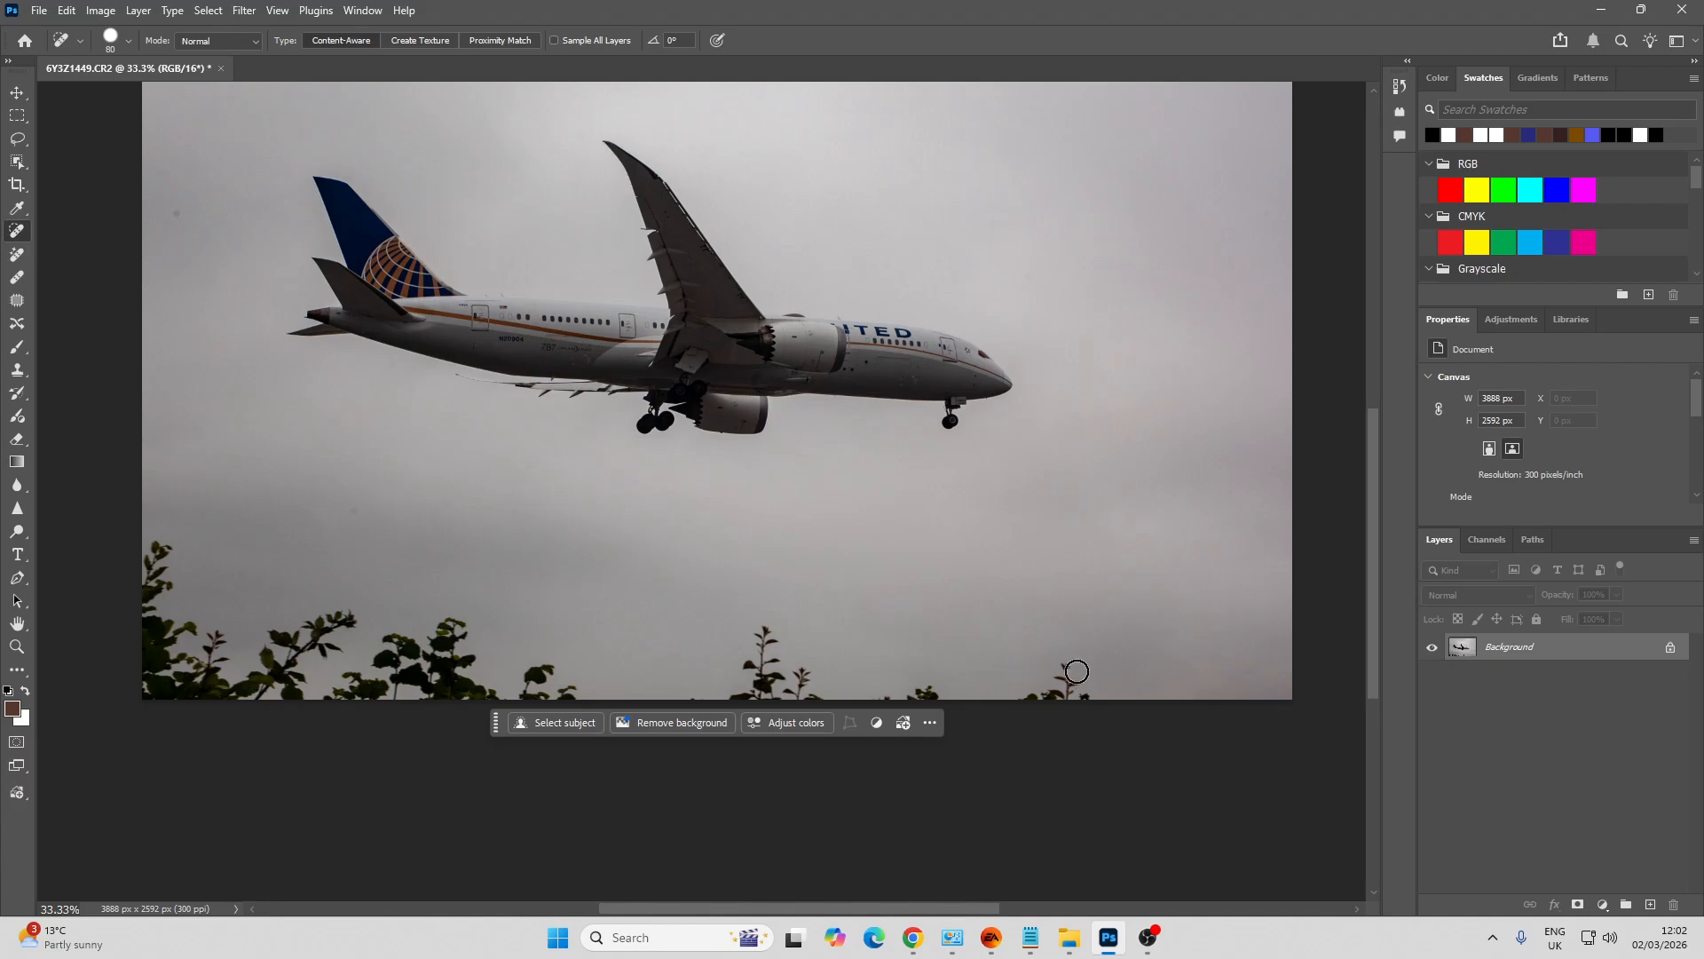
key("bracketright")
key("bracketright")
key("bracketright")
key("bracketright")
key("bracketright")
key("bracketright")
key("bracketright")
key("bracketright")
key("bracketright")
key("bracketright")
left_click(1069, 671)
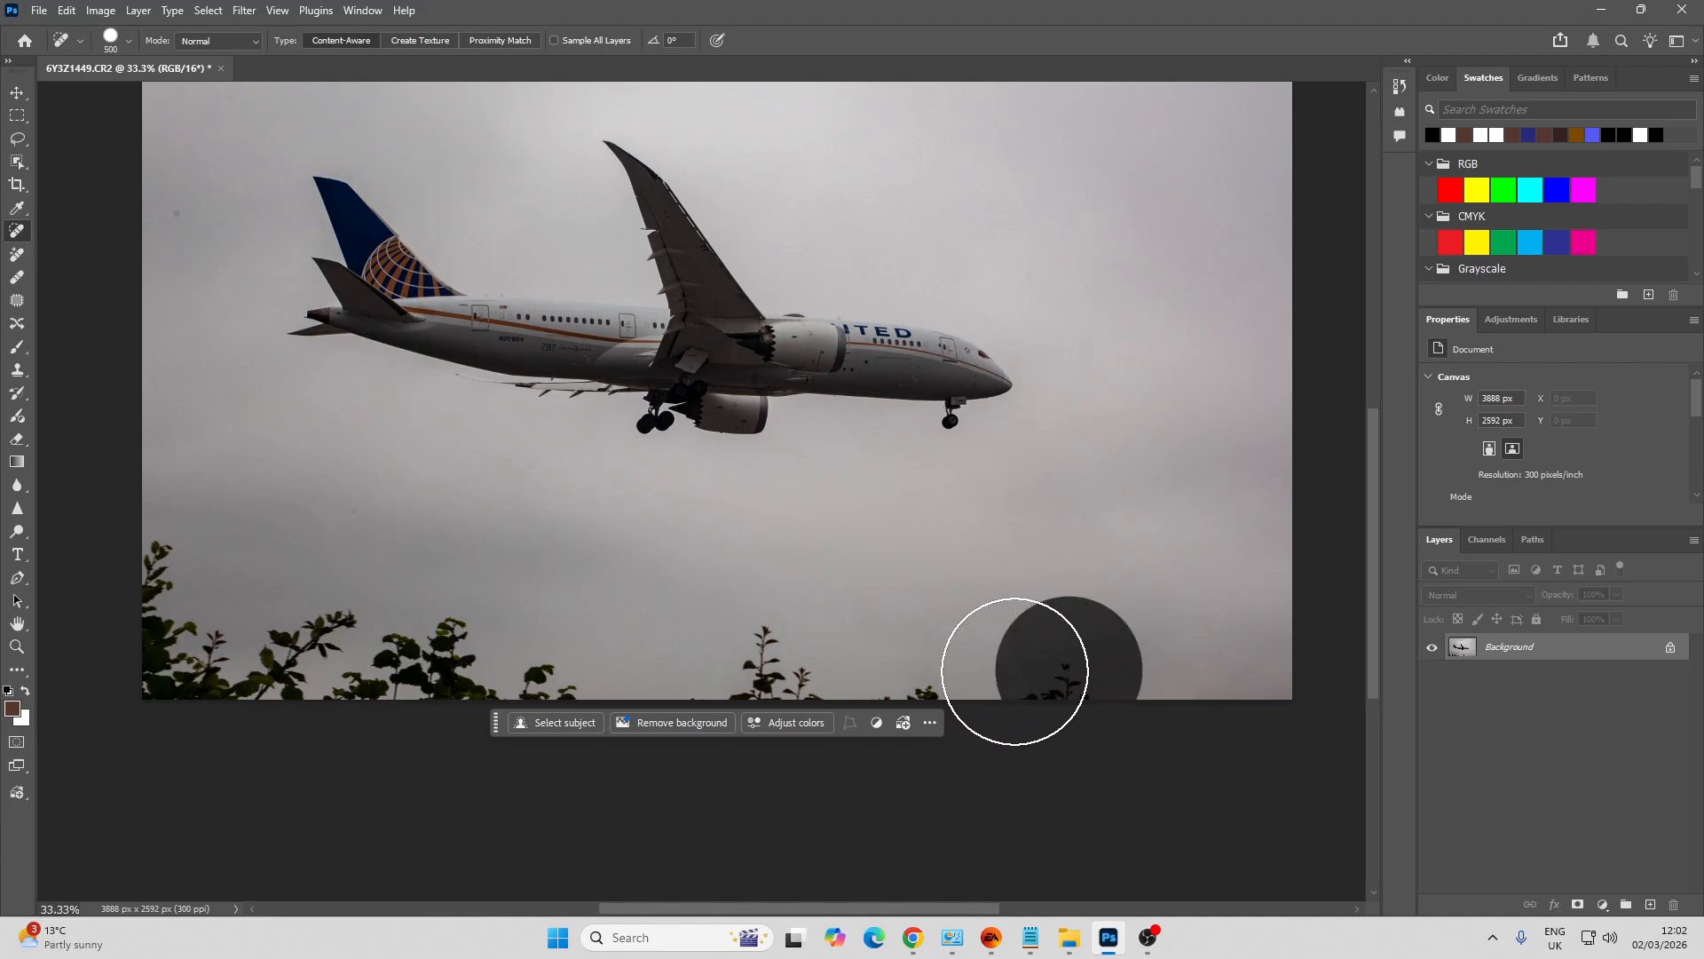
left_click(914, 672)
left_click(742, 641)
left_click(781, 647)
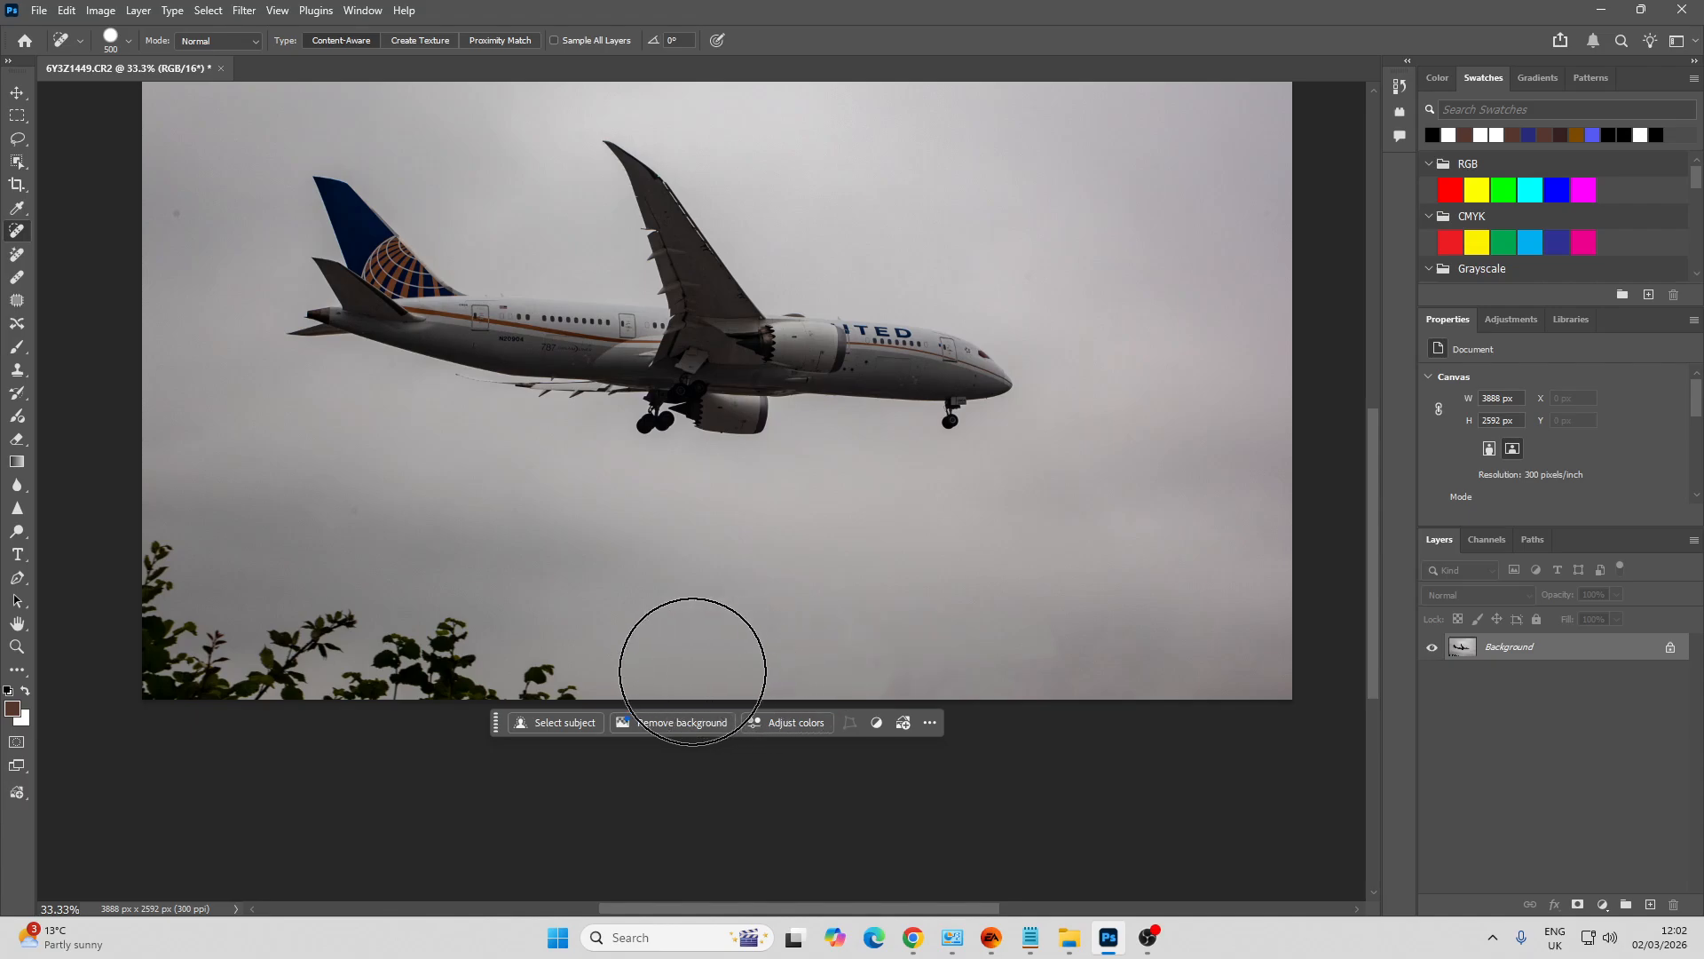
Heal away the remaining foliage and leftover specks in the photo's lower-left corner
left_click(551, 666)
left_click(450, 666)
left_click(537, 672)
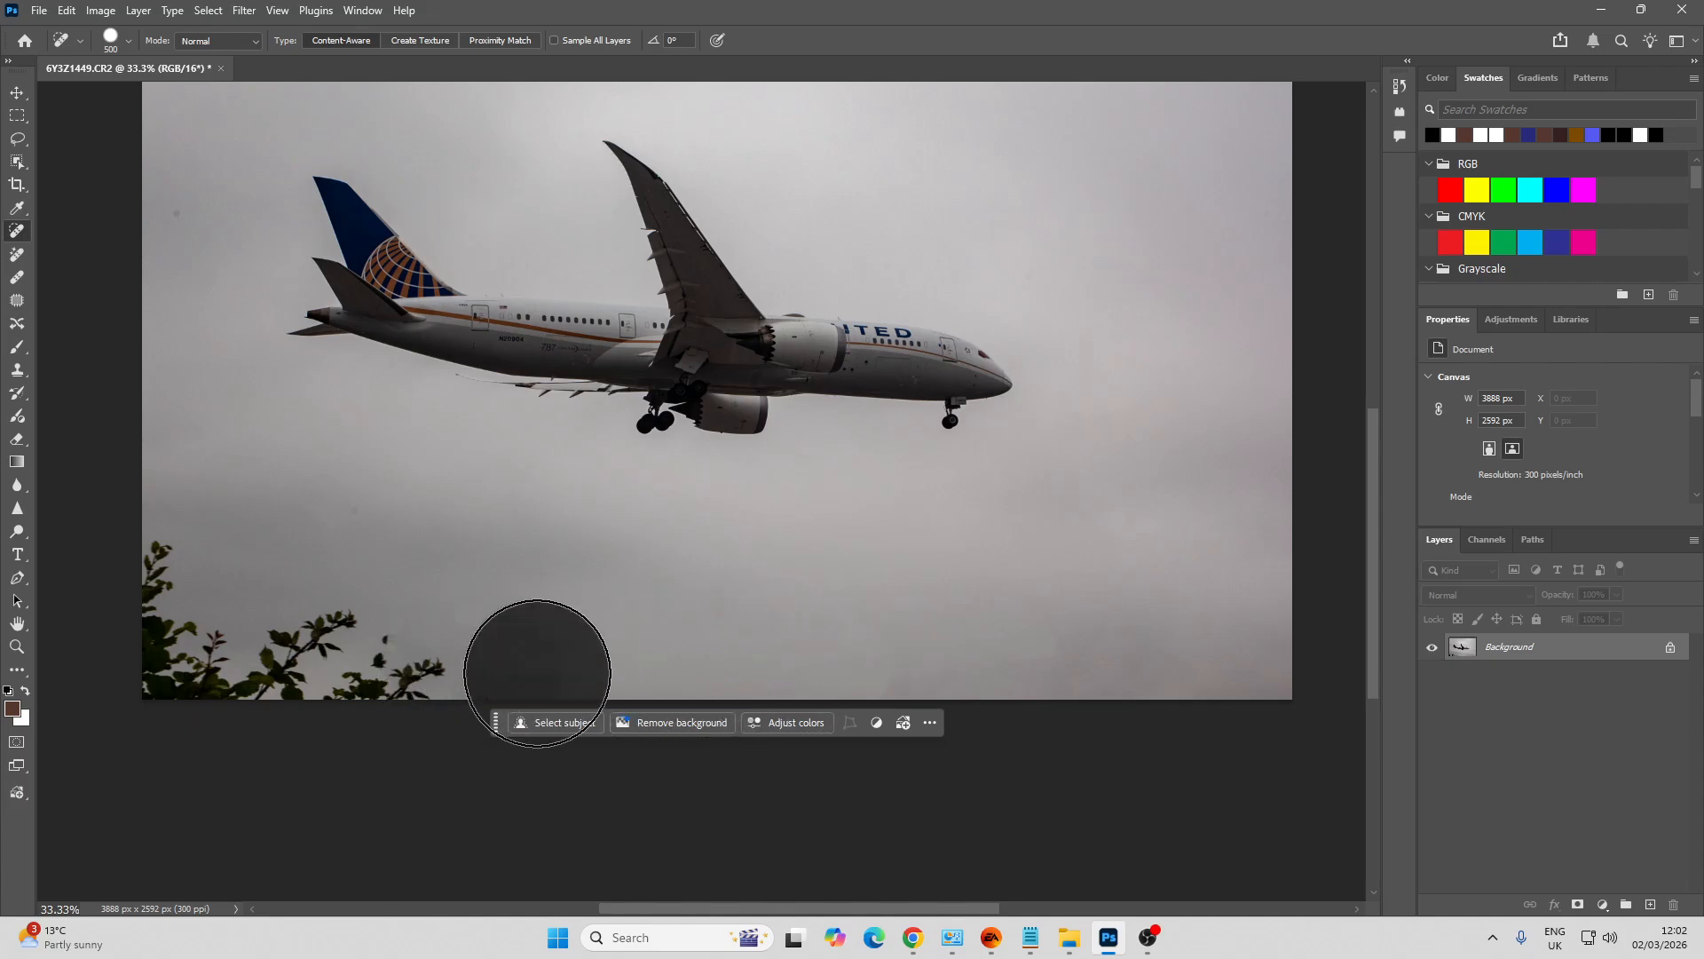
left_click(660, 675)
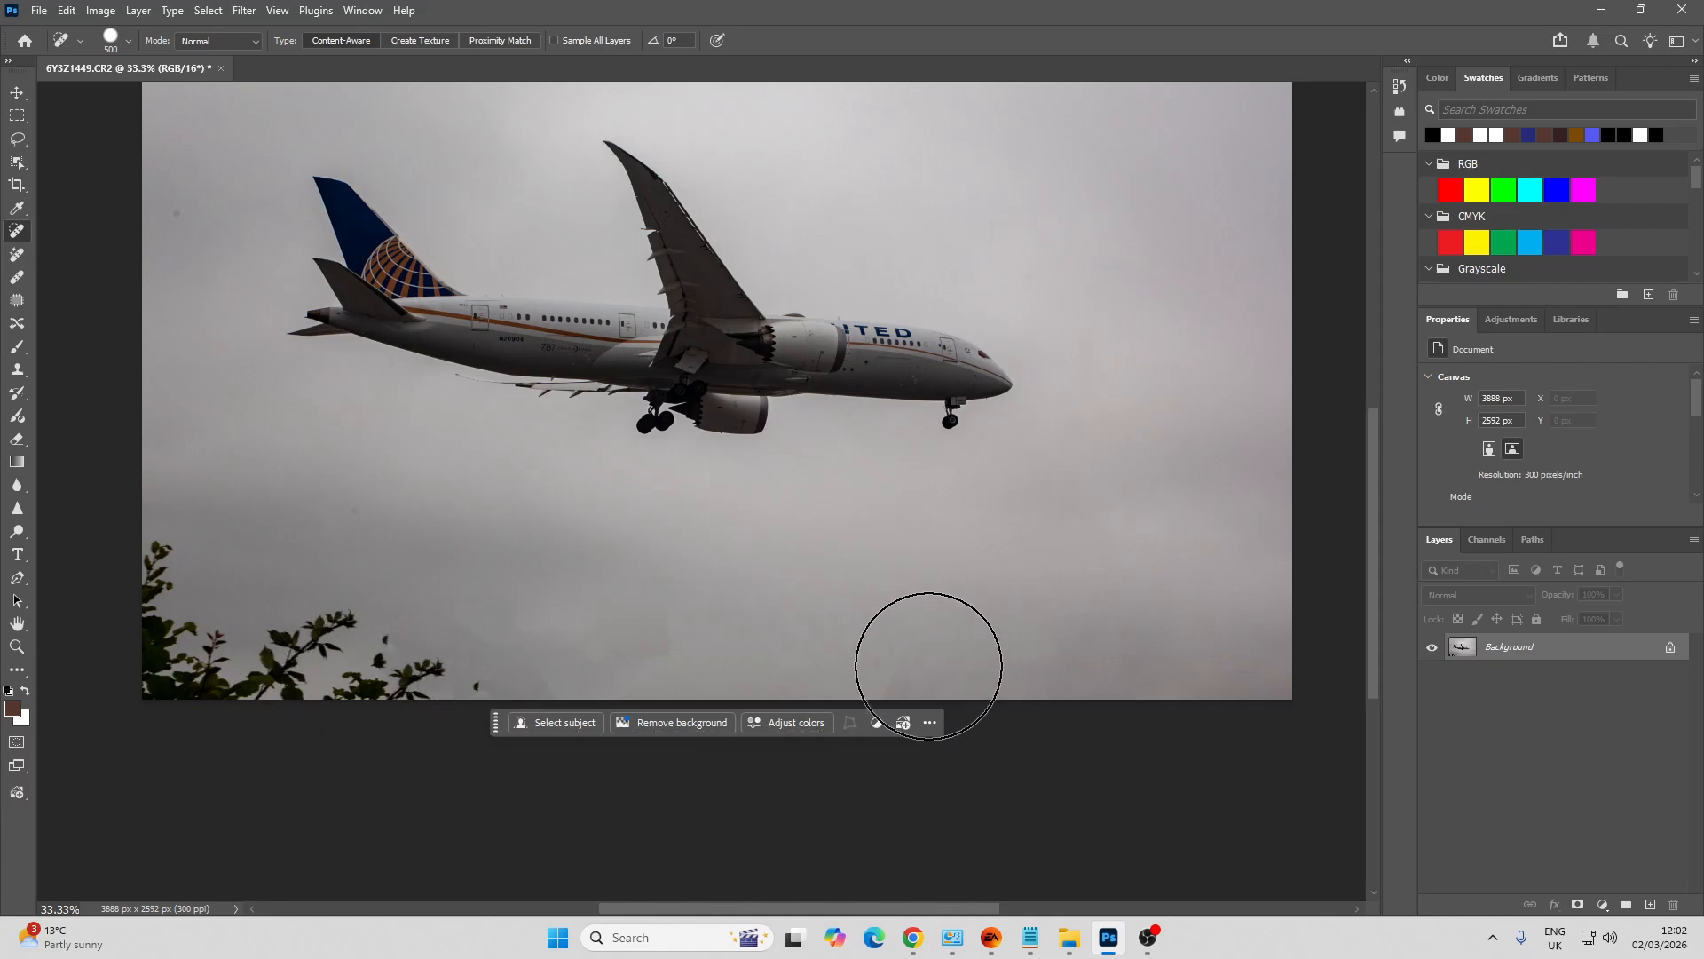
mouse_move(168, 577)
left_mouse_down()
mouse_move(150, 630)
mouse_move(246, 681)
mouse_move(362, 667)
mouse_move(395, 684)
mouse_move(356, 659)
mouse_move(305, 654)
mouse_move(296, 716)
mouse_move(368, 721)
left_mouse_up()
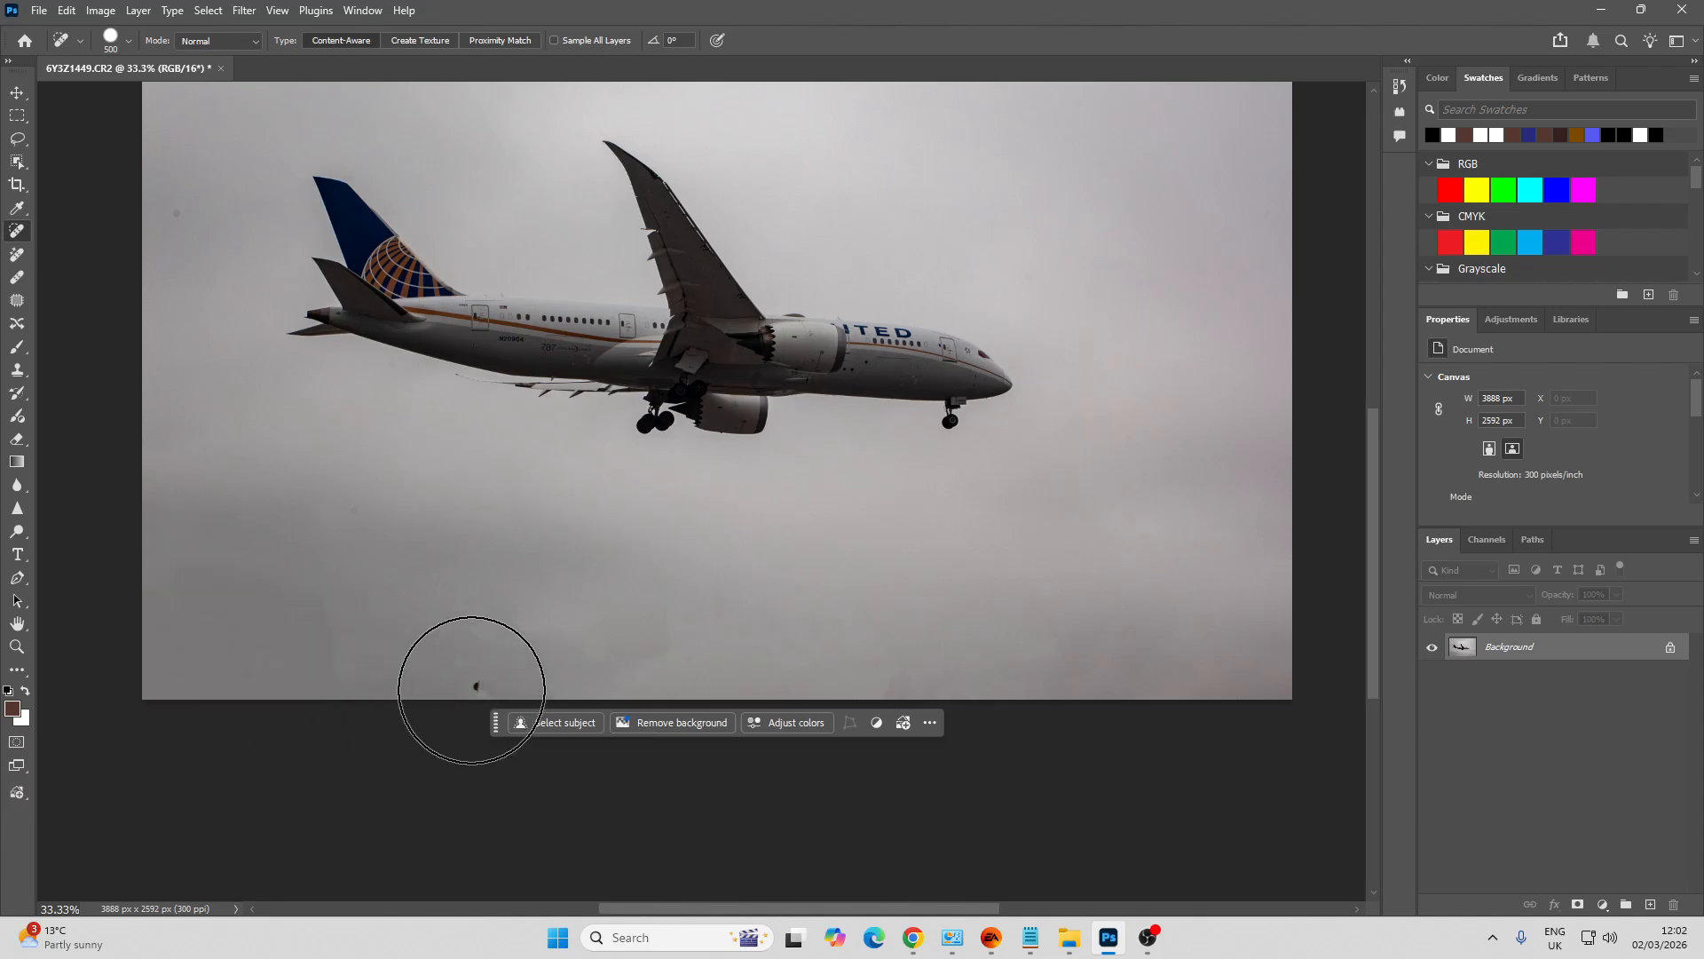
left_click(472, 690)
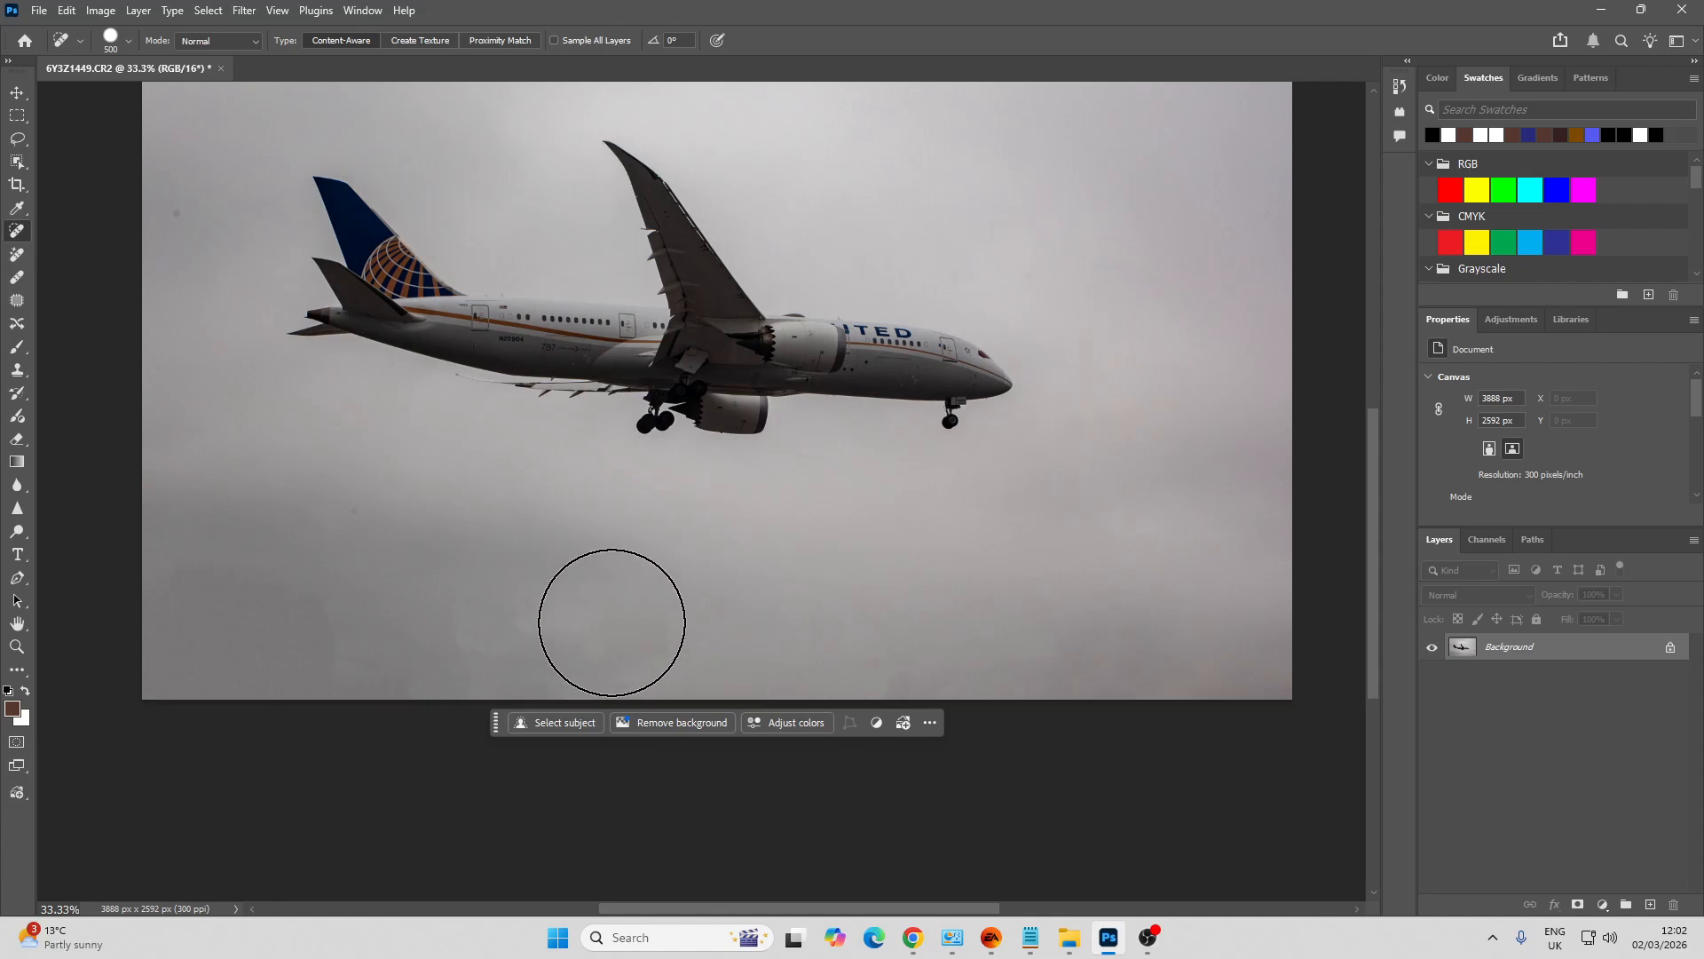
Sample clean sky below the aircraft with the Clone Stamp and clone over the healed patches, enlarging the brush to 900 px
key("s")
left_click(701, 635)
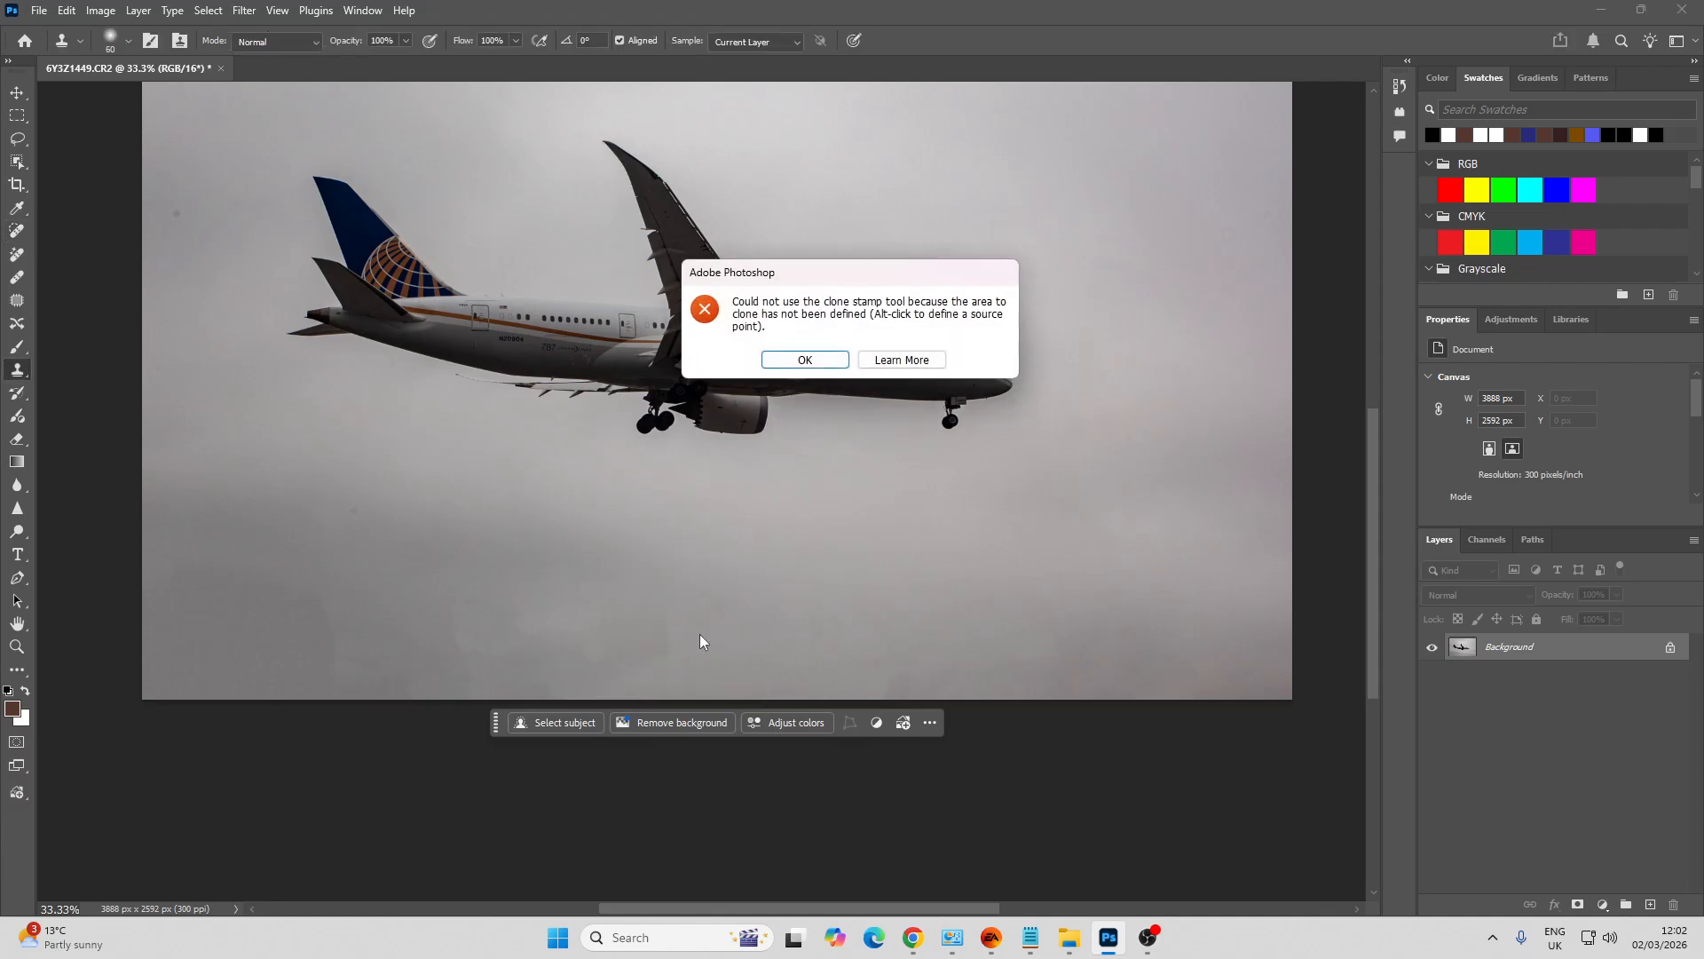
left_click(806, 359)
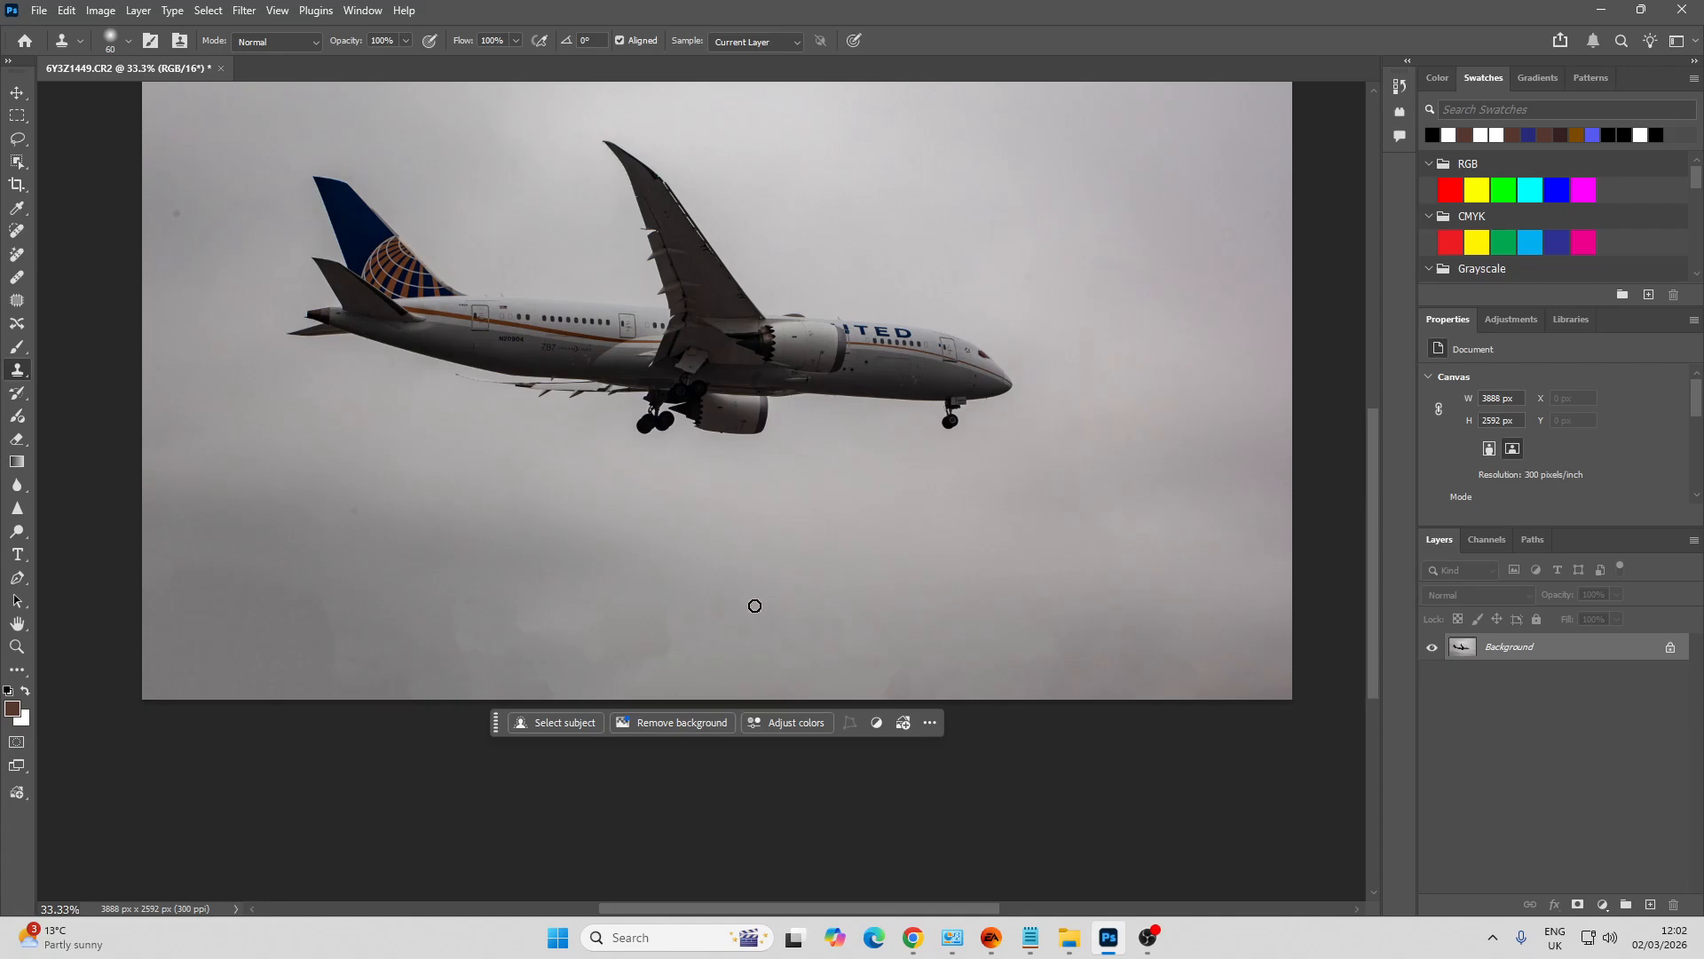
left_click(754, 622, "alt")
left_click(711, 608)
key("bracketright")
key("bracketright")
key("bracketright")
key("bracketright")
key("bracketright")
key("bracketright")
key("bracketright")
key("bracketright")
key("bracketright")
key("bracketright")
key("bracketright")
key("bracketright")
key("bracketright")
key("bracketright")
key("bracketright")
key("bracketright")
key("bracketright")
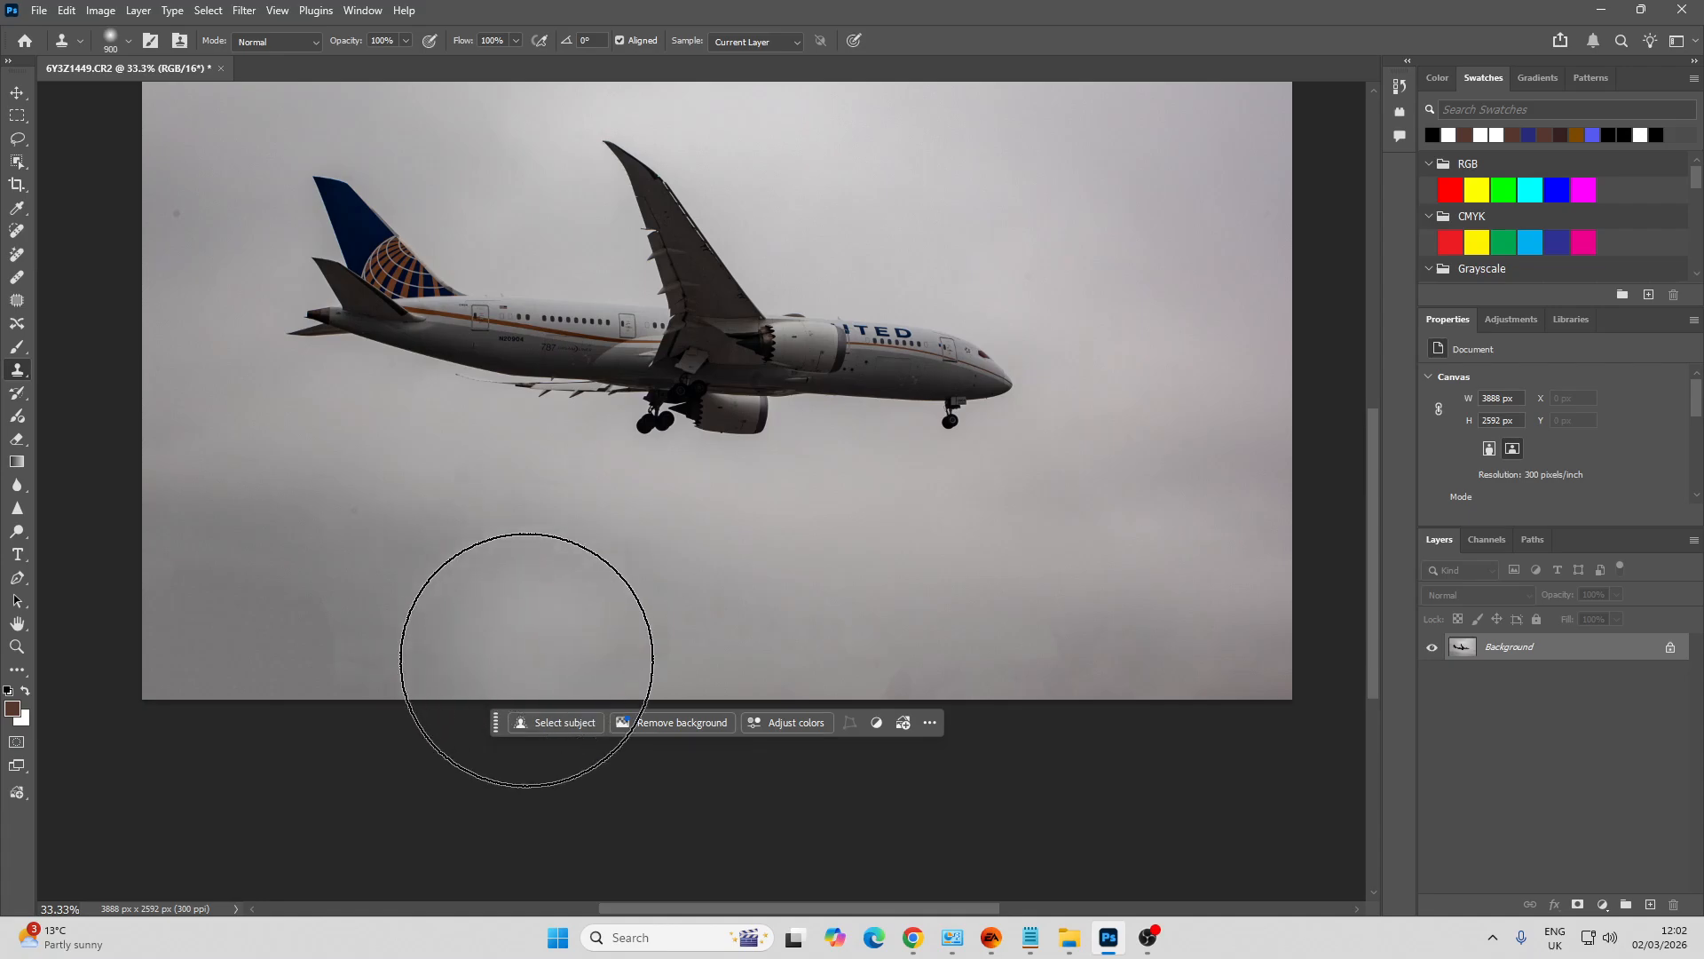
Clone sky over the blotchy lower-left area with the brush reduced to 800 px, undoing strokes that duplicate the landing gear
mouse_move(527, 656)
left_mouse_down()
mouse_move(72, 655)
mouse_move(310, 653)
left_mouse_up()
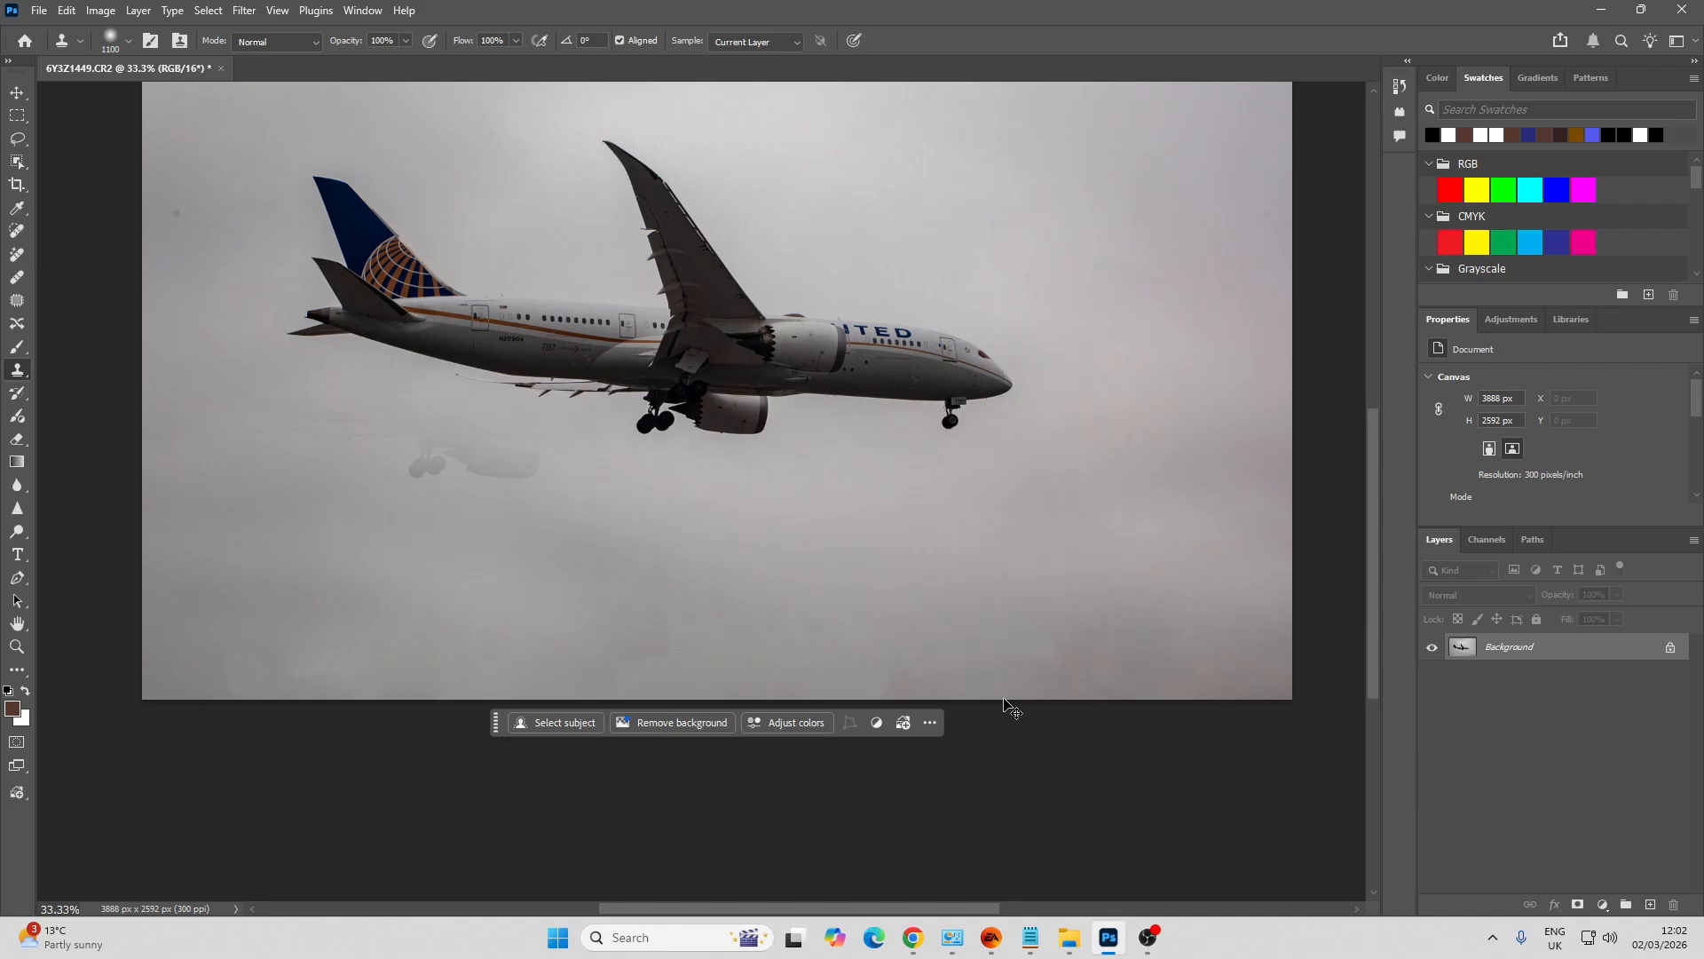
key("ctrl+z")
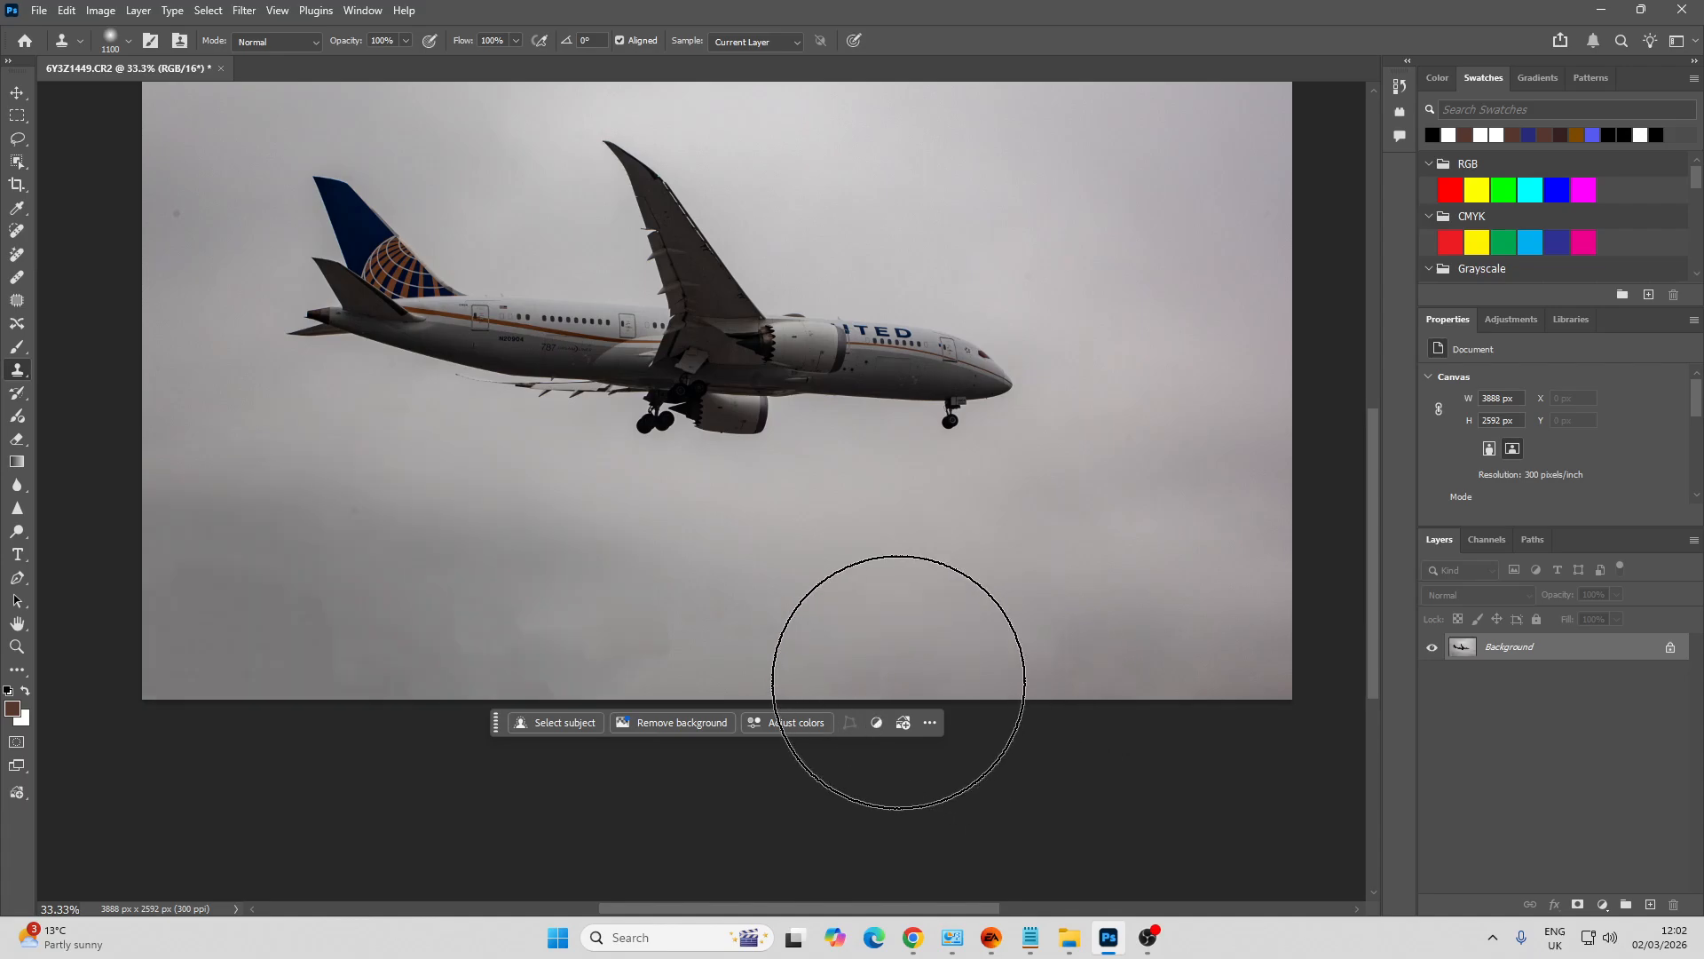
key("bracketleft")
key("bracketleft")
key("bracketleft")
mouse_move(494, 629)
left_mouse_down()
mouse_move(277, 631)
mouse_move(295, 601)
mouse_move(206, 591)
mouse_move(191, 555)
mouse_move(439, 506)
left_mouse_up()
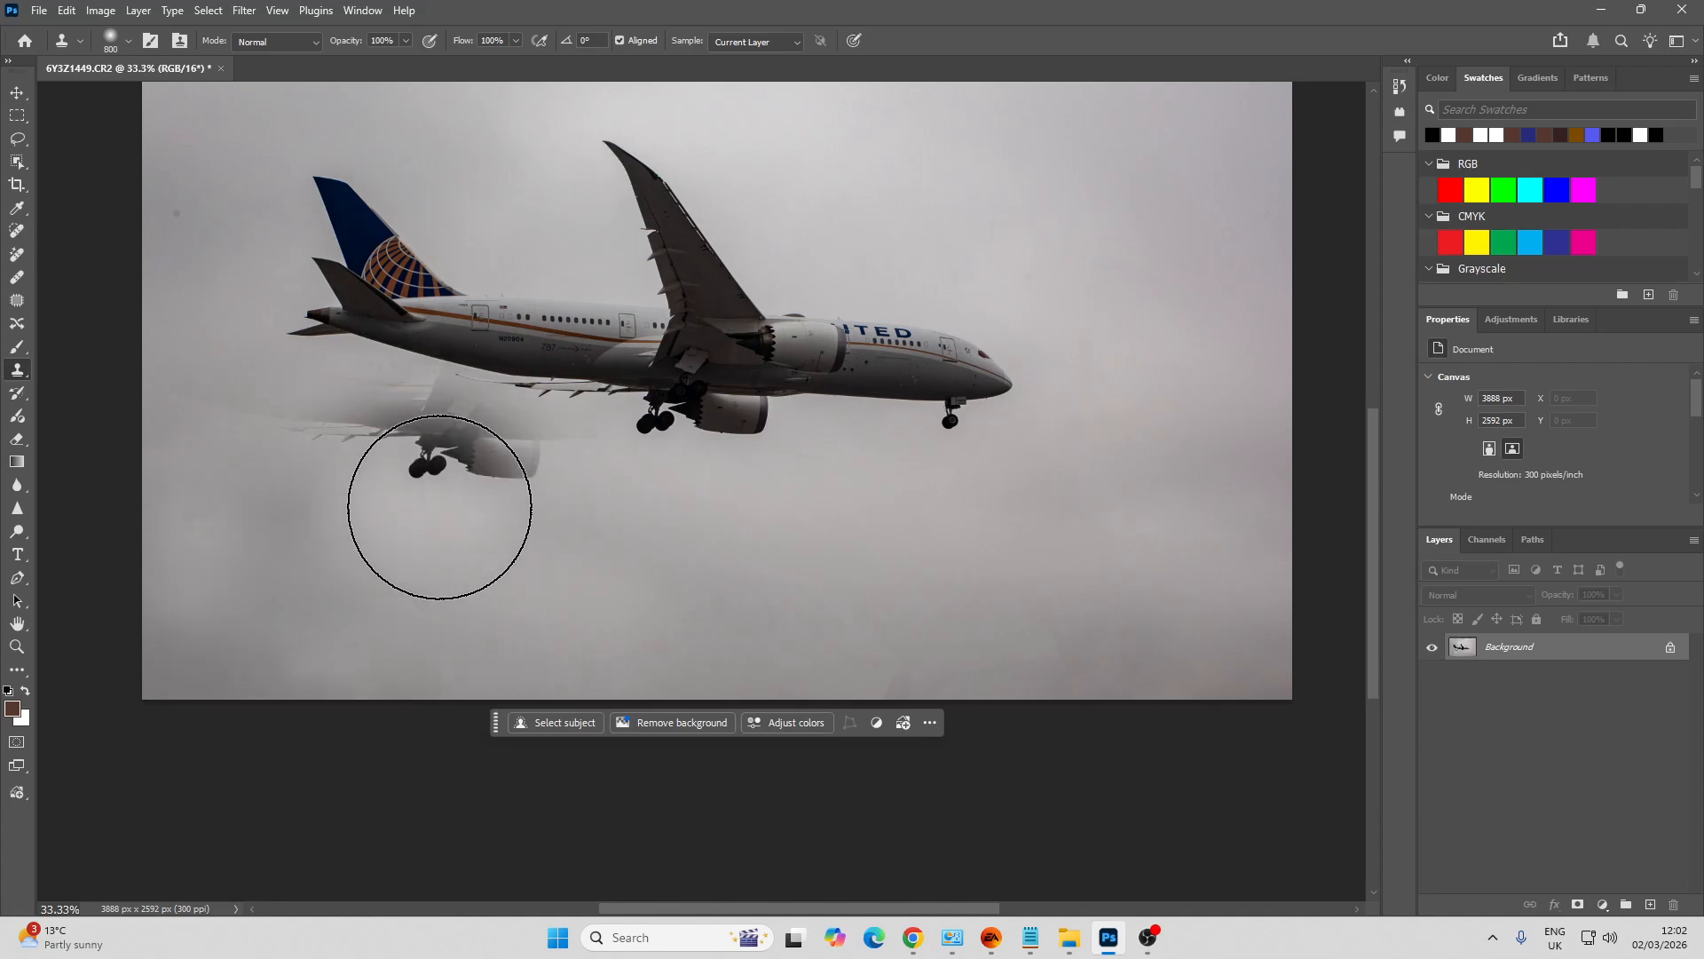
key("ctrl+z")
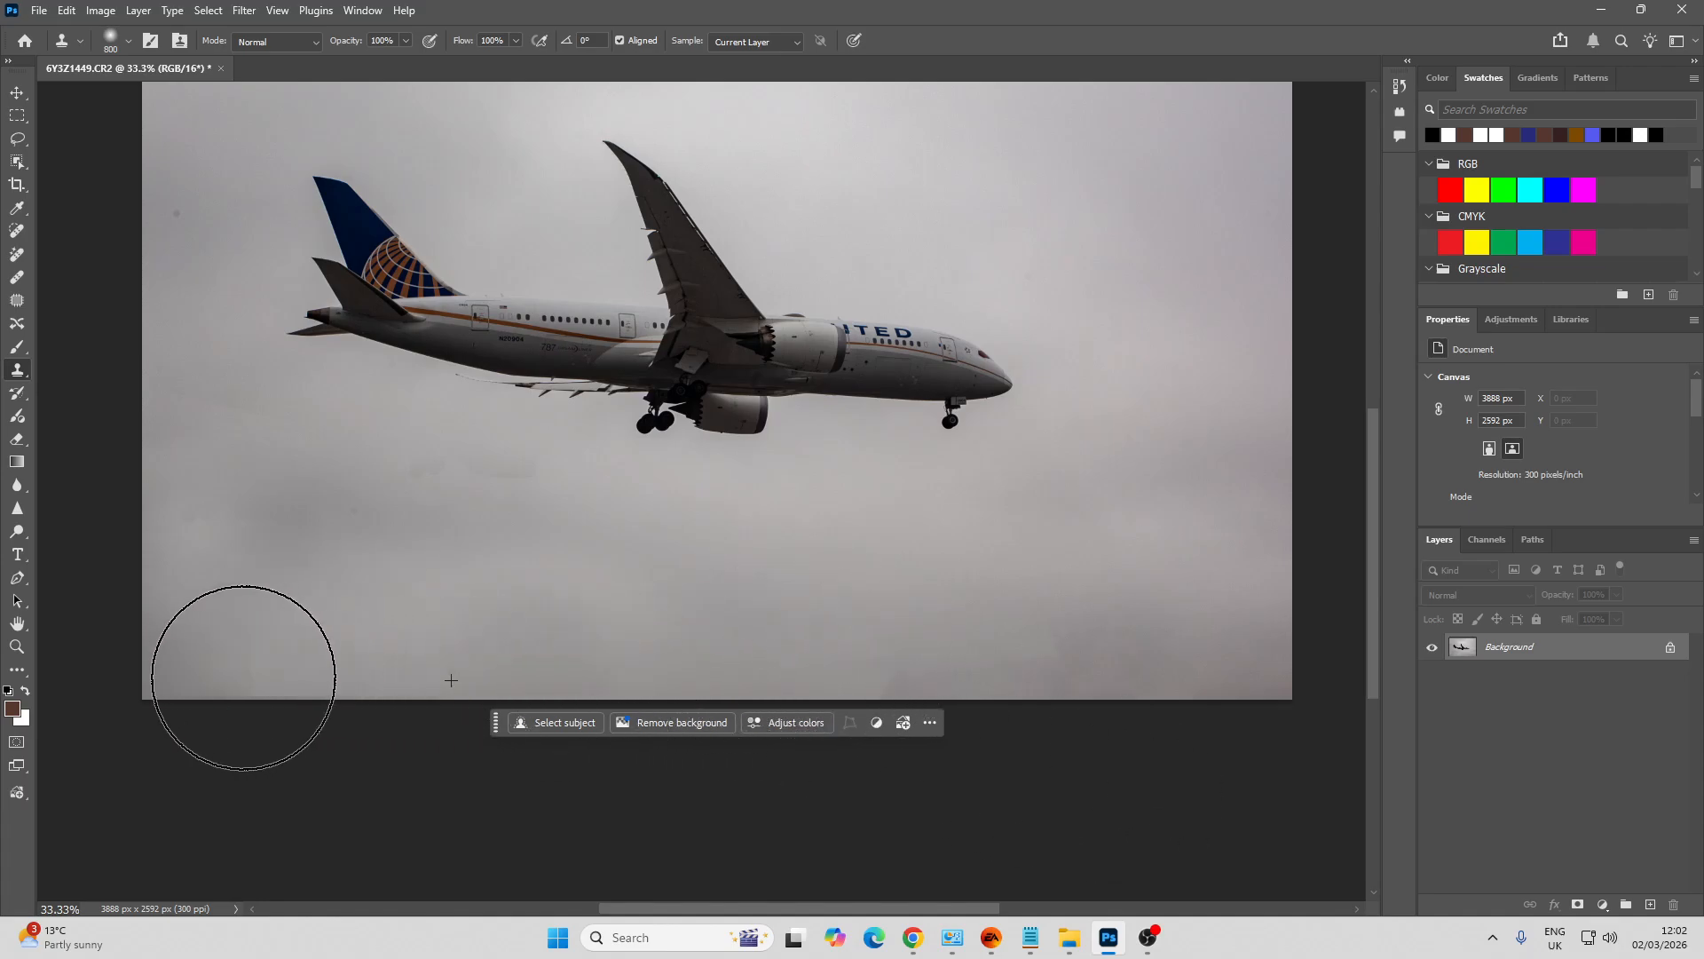
Clone sky along the photo's lower-right edge and below the tail, resampling from the smooth lower-left sky
left_click_drag(870, 674, 1151, 673)
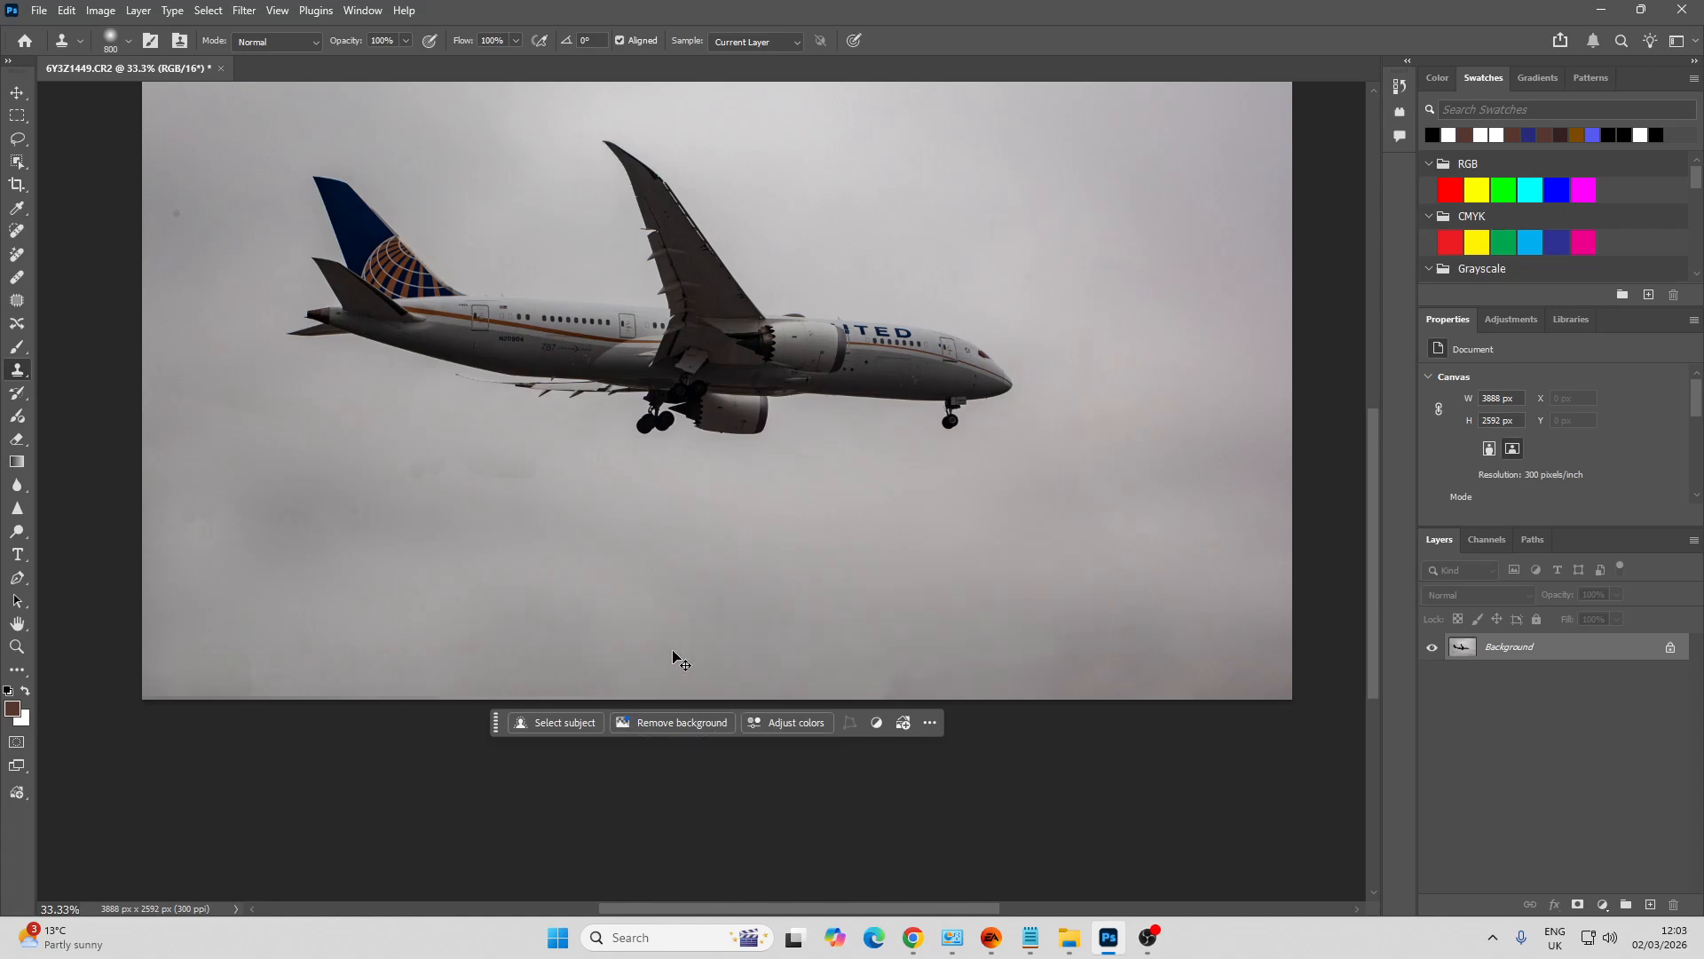
left_click(544, 639, "alt")
mouse_move(883, 668)
left_mouse_down()
mouse_move(1214, 674)
mouse_move(1181, 675)
left_mouse_up()
left_click(502, 507)
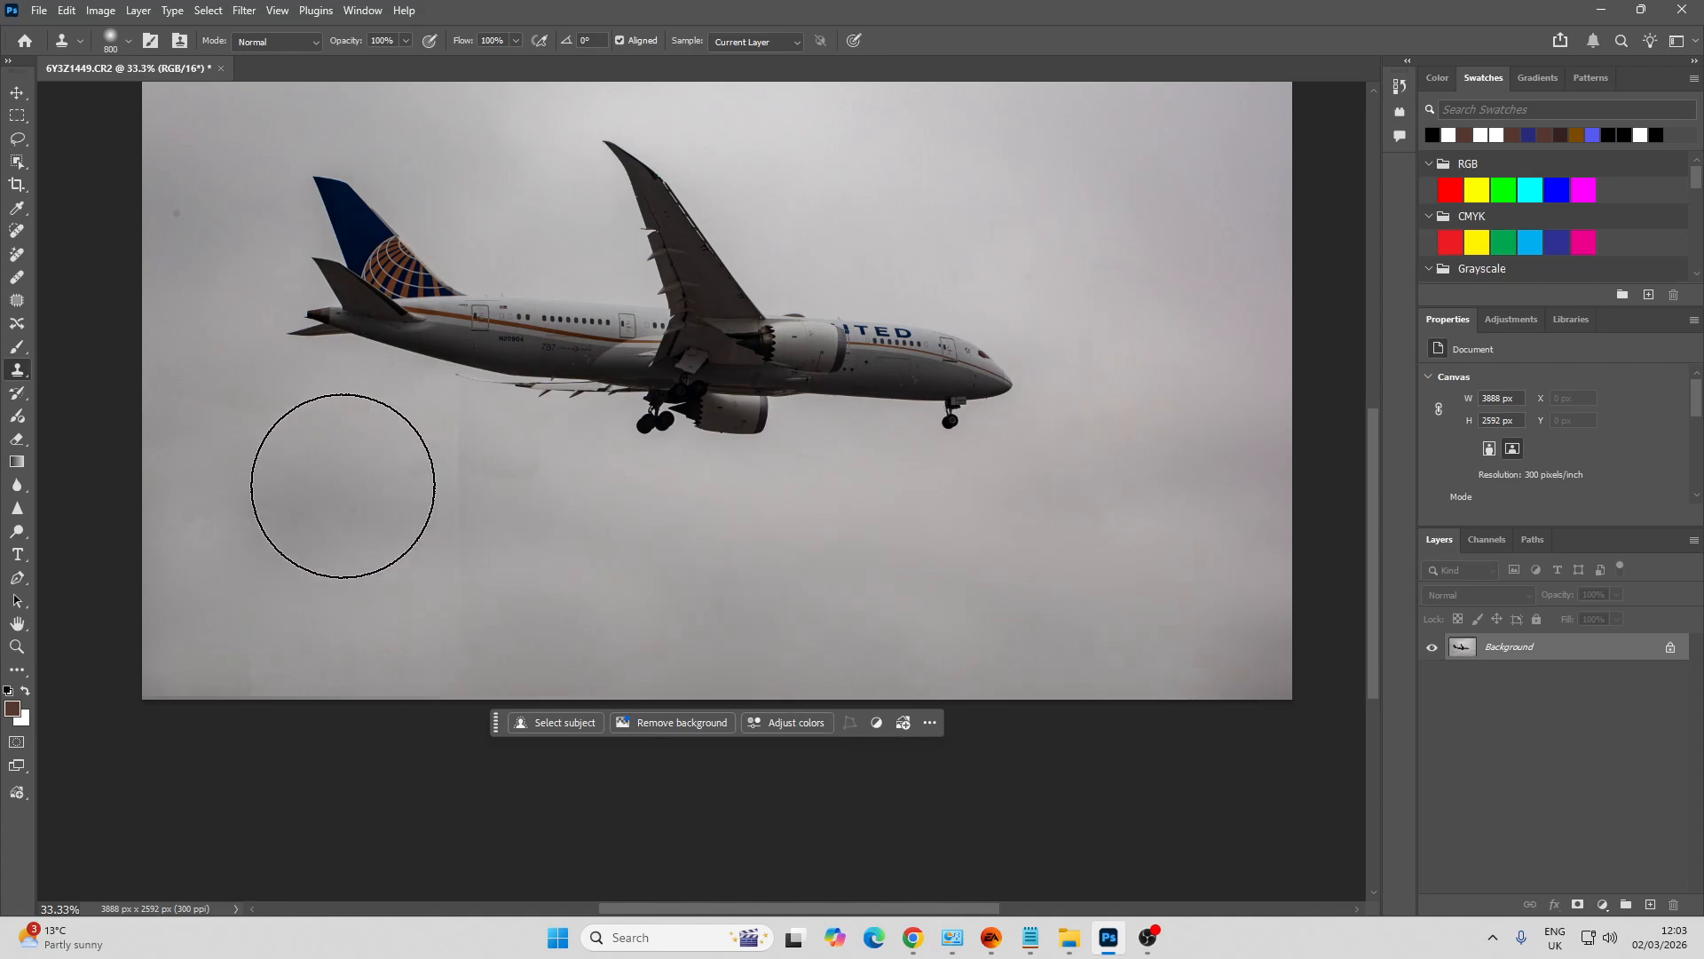
Select the entire image and view the whole retouched photo
key("ctrl+a")
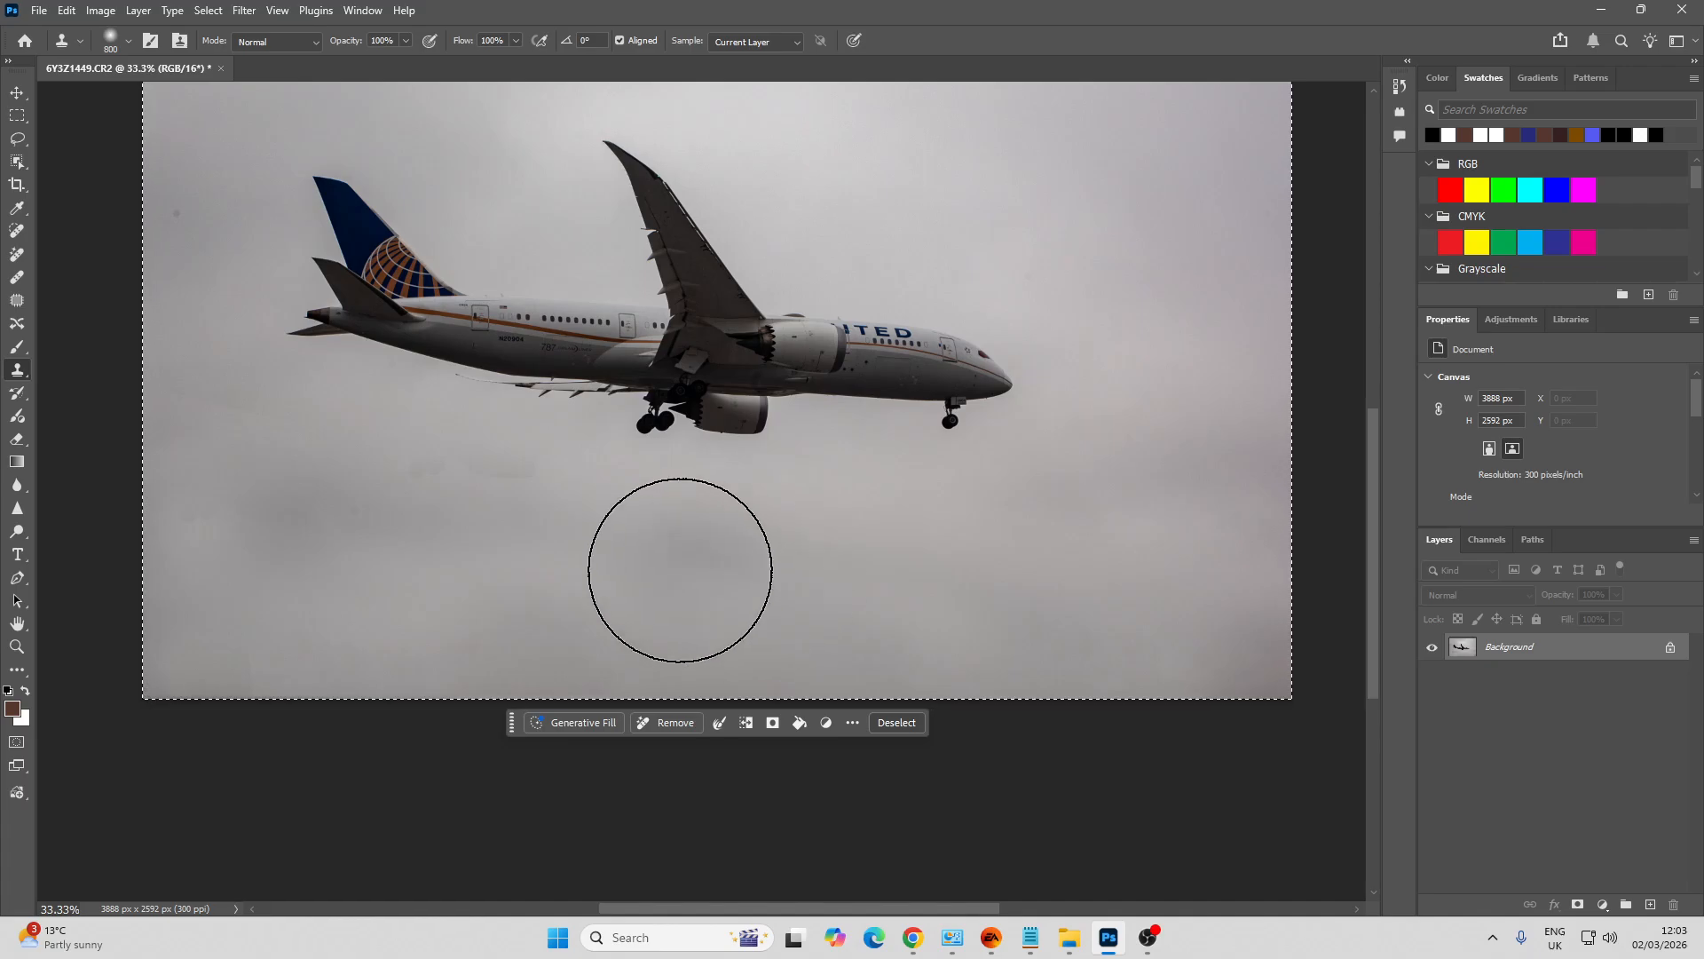
key("z")
mouse_move(441, 422)
left_mouse_down()
mouse_move(583, 584)
mouse_move(418, 529)
left_mouse_up()
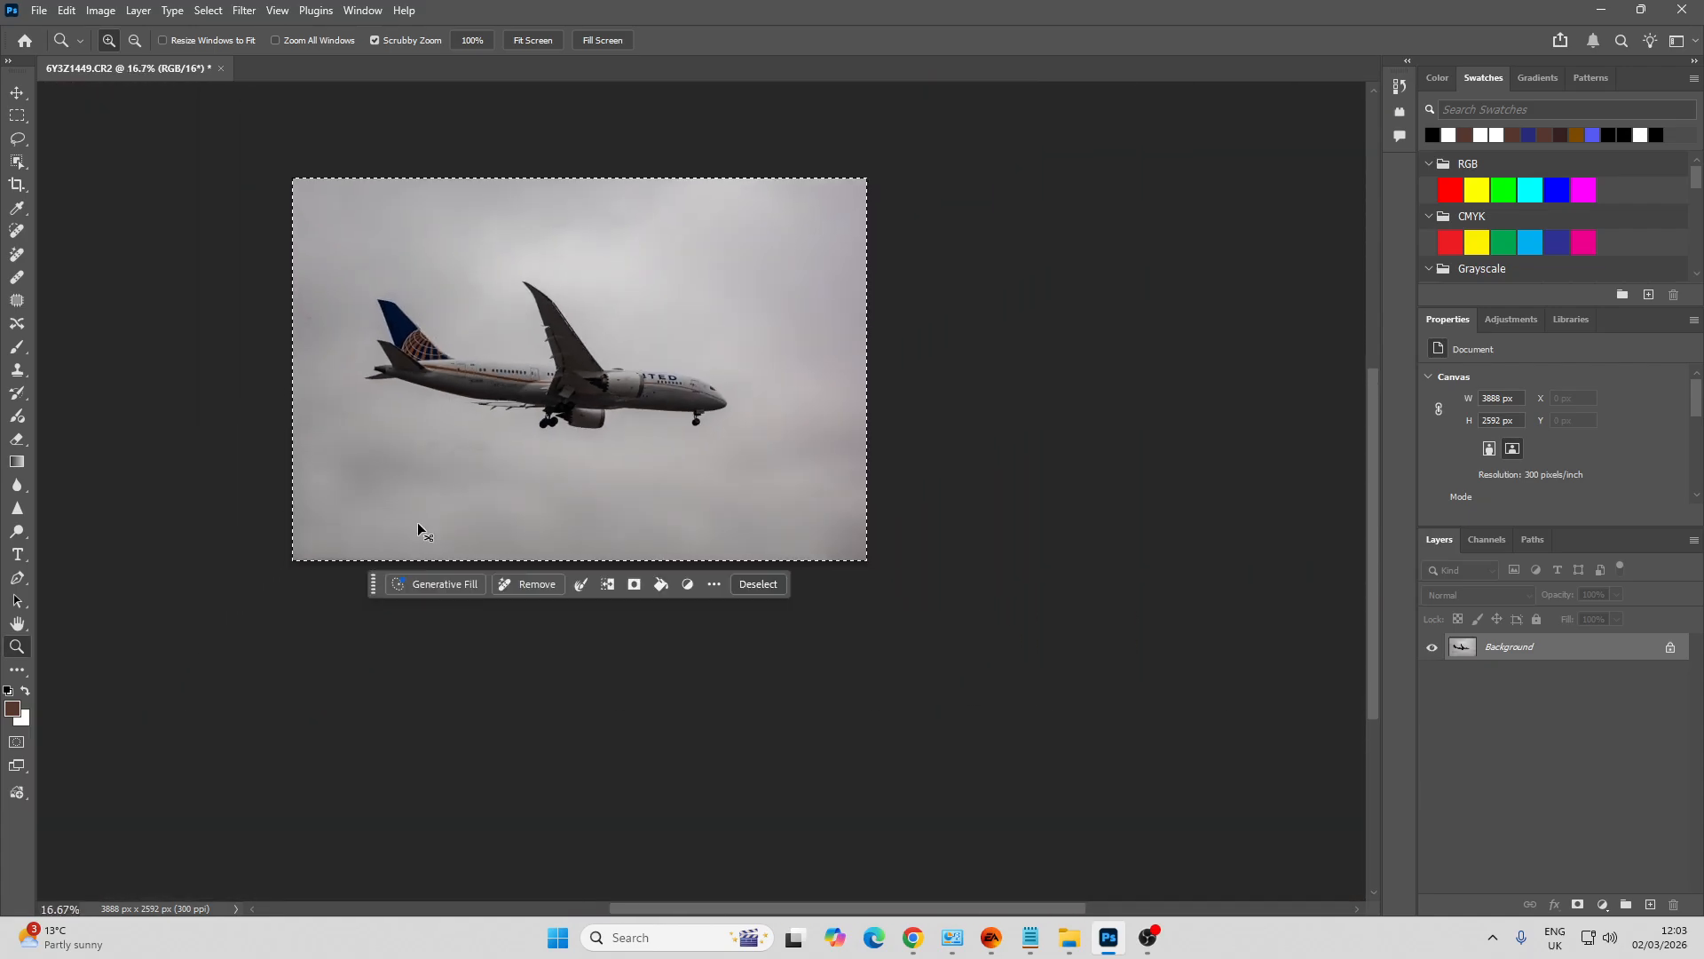
Revert the United aircraft photo to its last saved state, discarding the cloned sky retouching
left_click(37, 16)
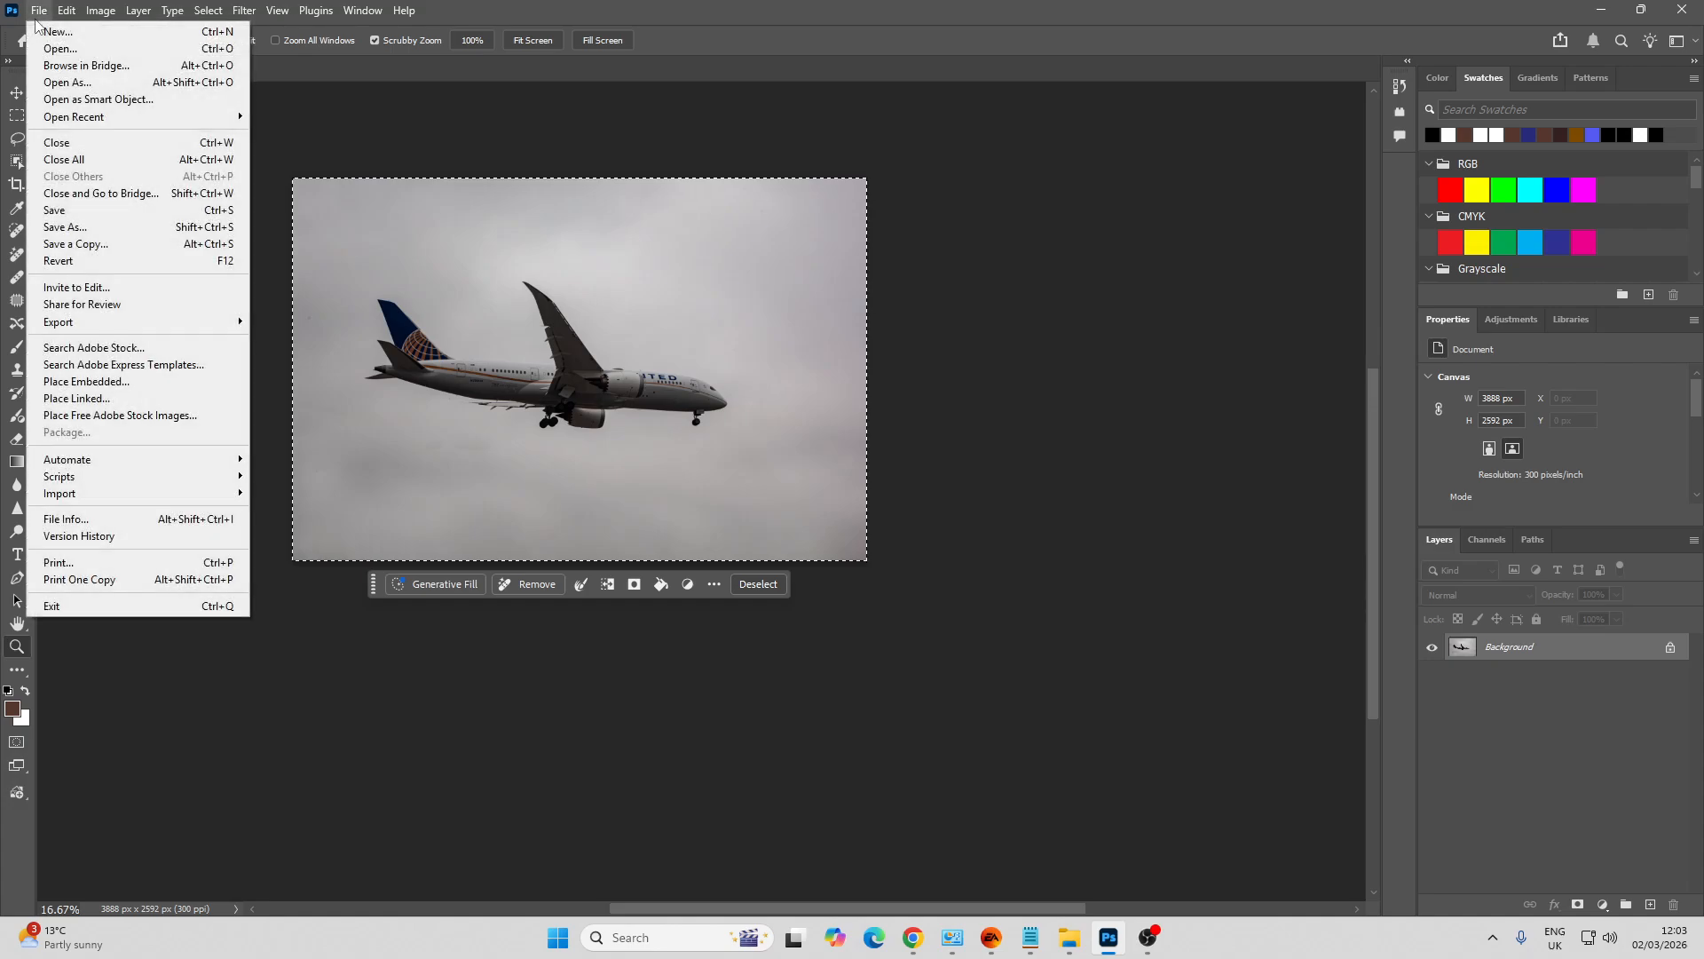
left_click(159, 260)
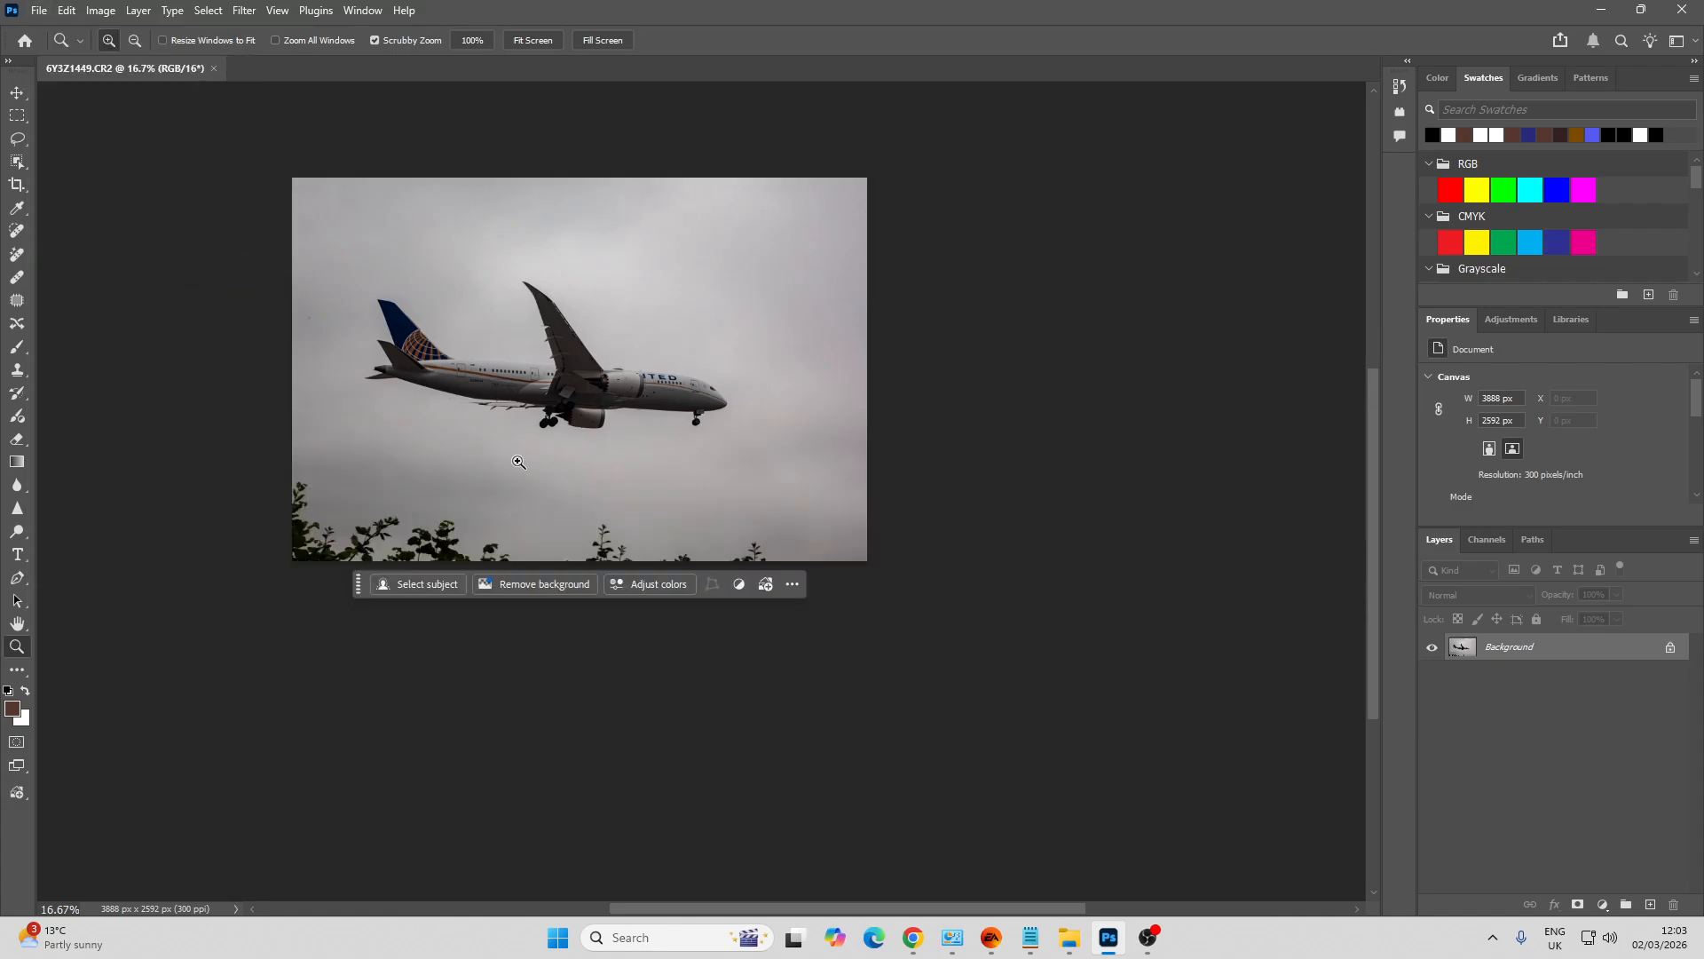
left_click_drag(396, 414, 423, 435)
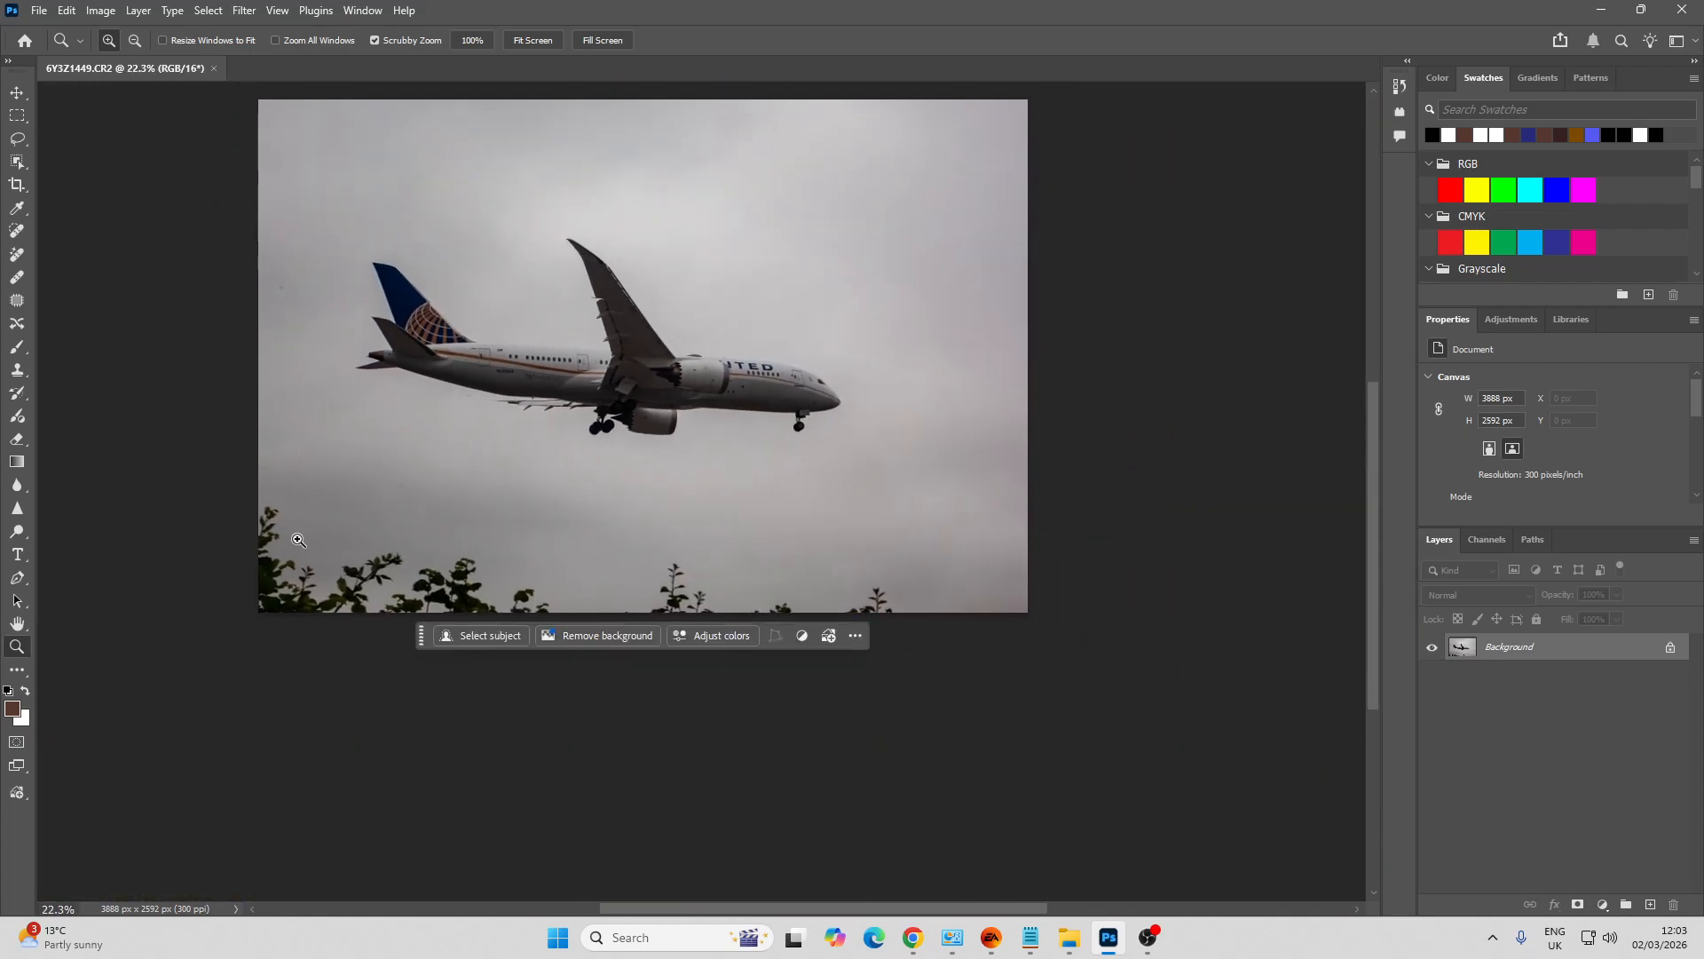
Remove the foliage along the photo's lower edge with the Content-Aware Spot Healing Brush at 500 px
left_click_drag(299, 541, 339, 560)
key("j")
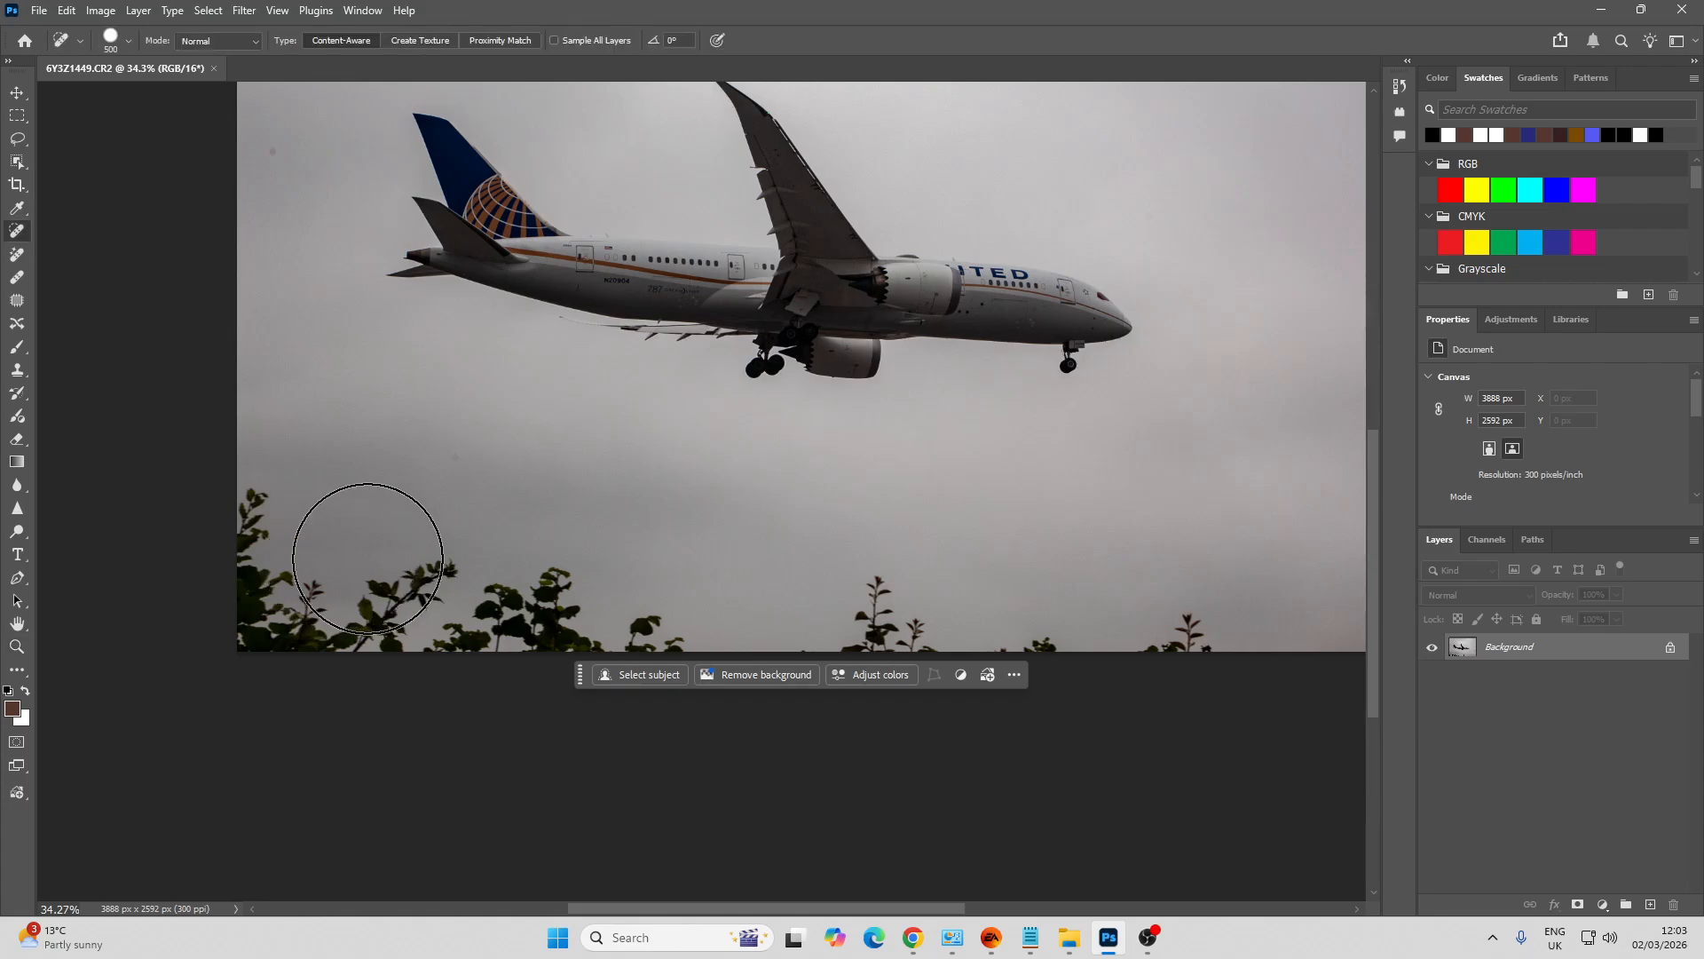
left_click_drag(1192, 632, 810, 628)
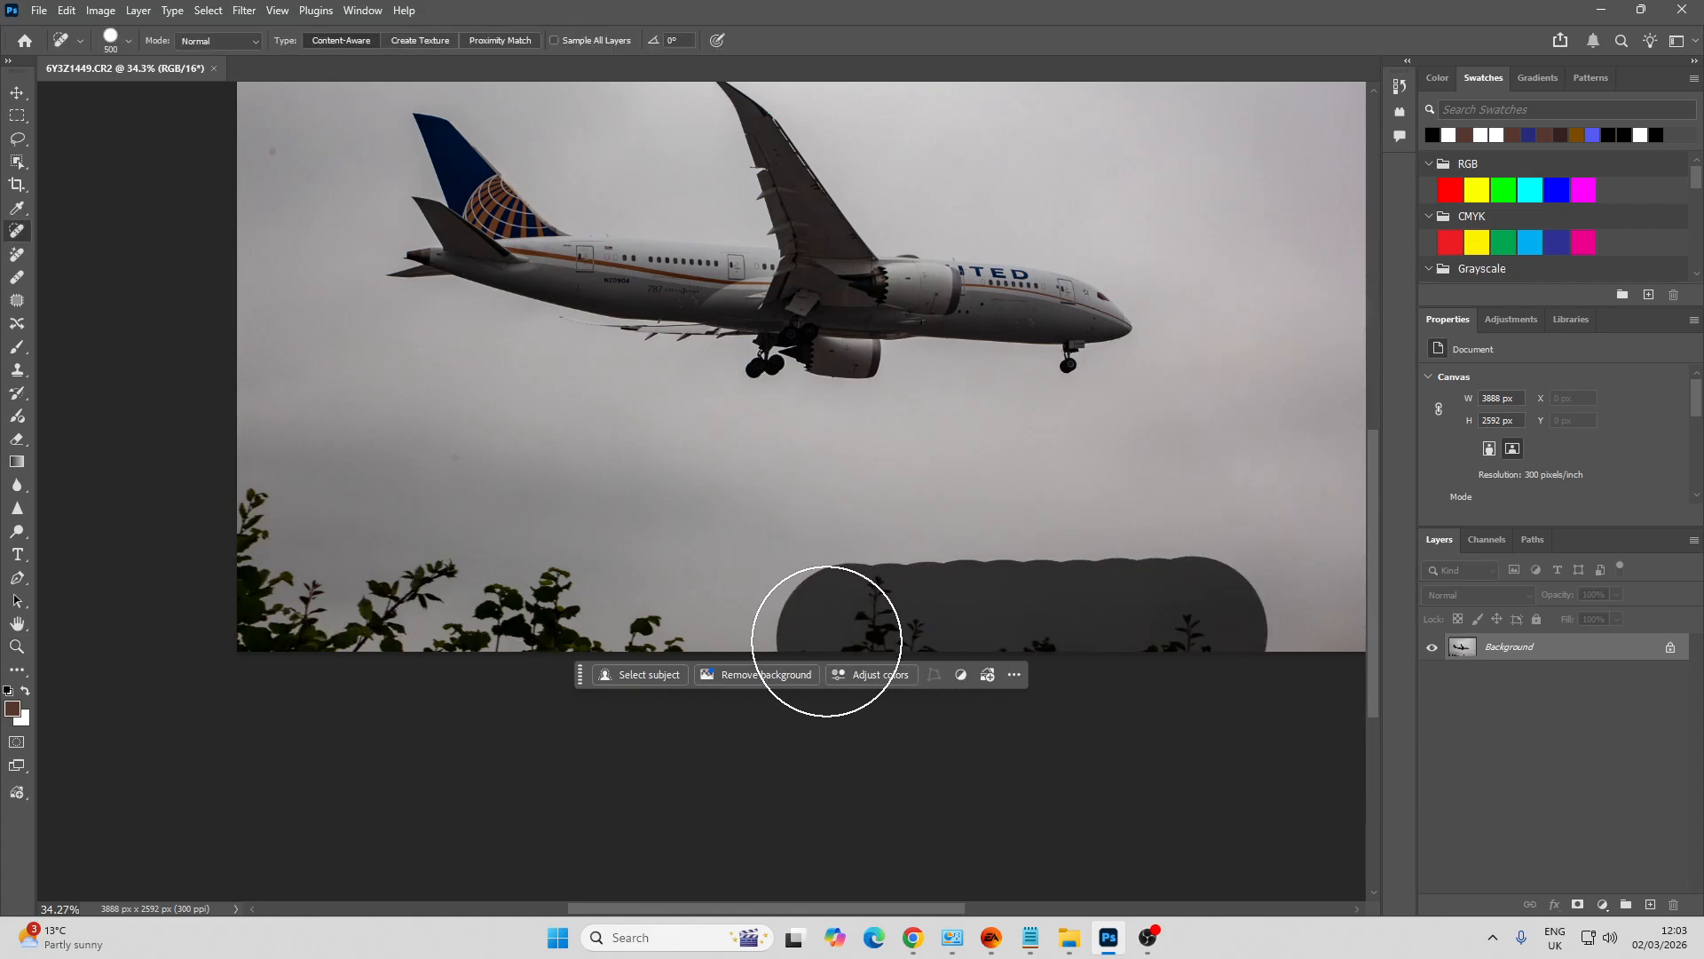
mouse_move(674, 621)
left_mouse_down()
mouse_move(551, 610)
mouse_move(495, 630)
mouse_move(330, 627)
mouse_move(256, 583)
mouse_move(231, 531)
mouse_move(413, 629)
mouse_move(644, 609)
left_mouse_up()
left_click(554, 605)
left_click(544, 607)
left_click_drag(766, 634, 1099, 646)
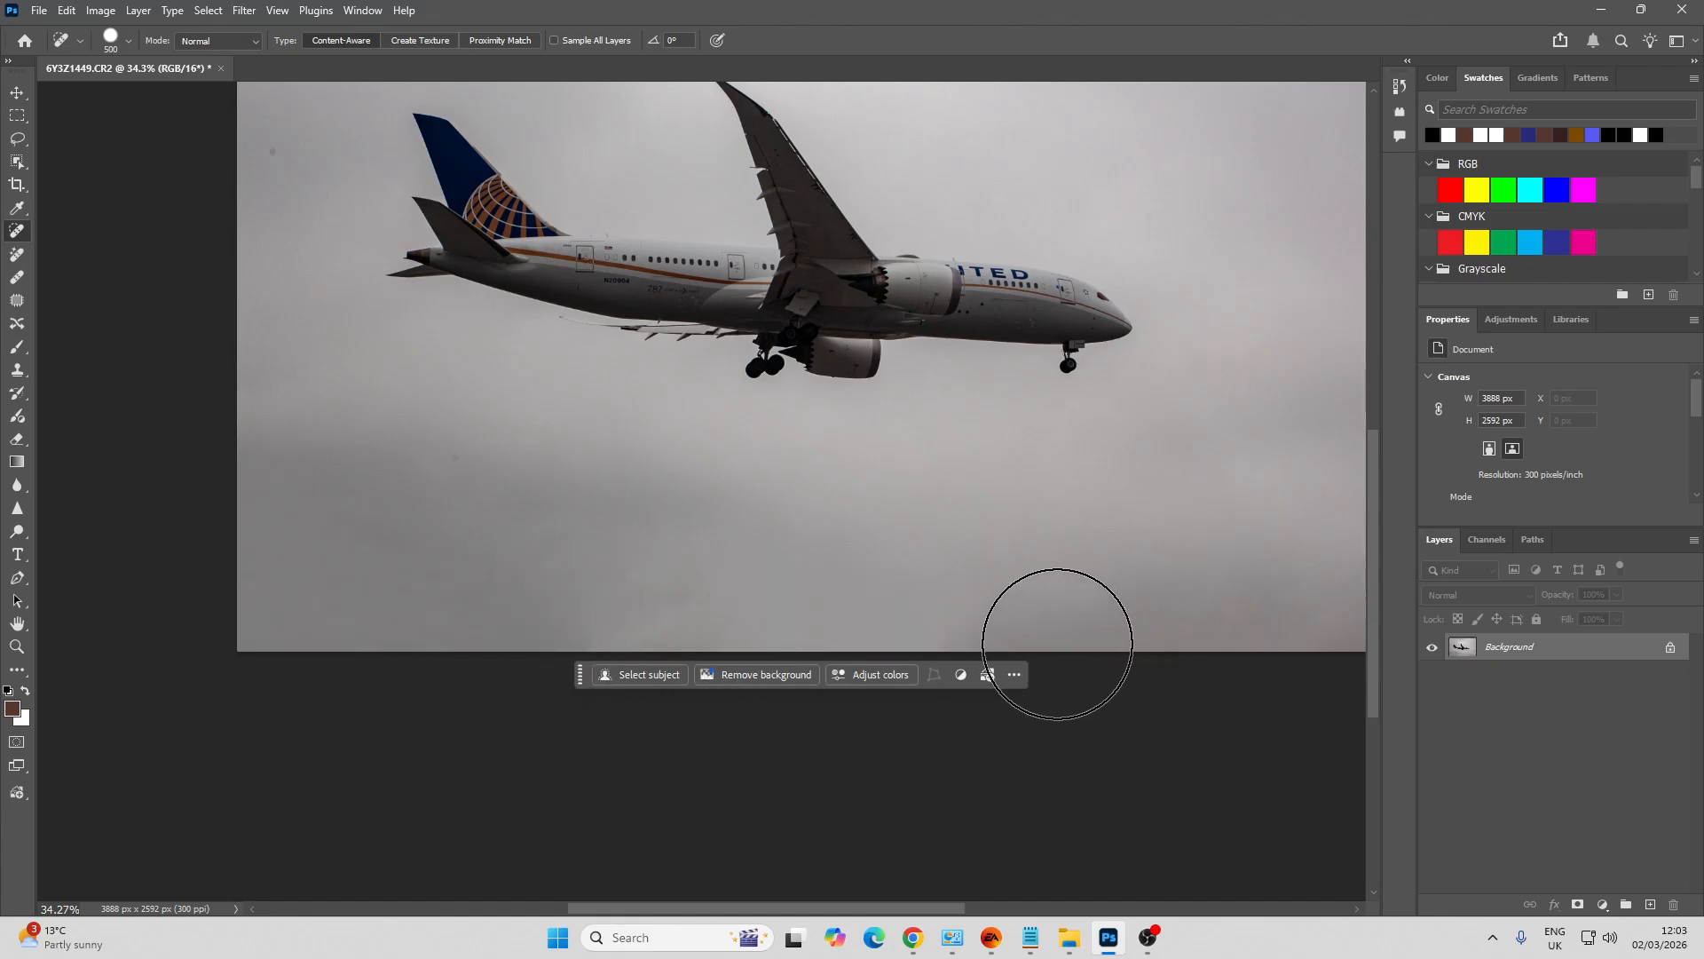
Heal the dark dust spot in the sky behind the tail with the Spot Healing Brush reduced to 70 px
left_click_drag(927, 528, 817, 746)
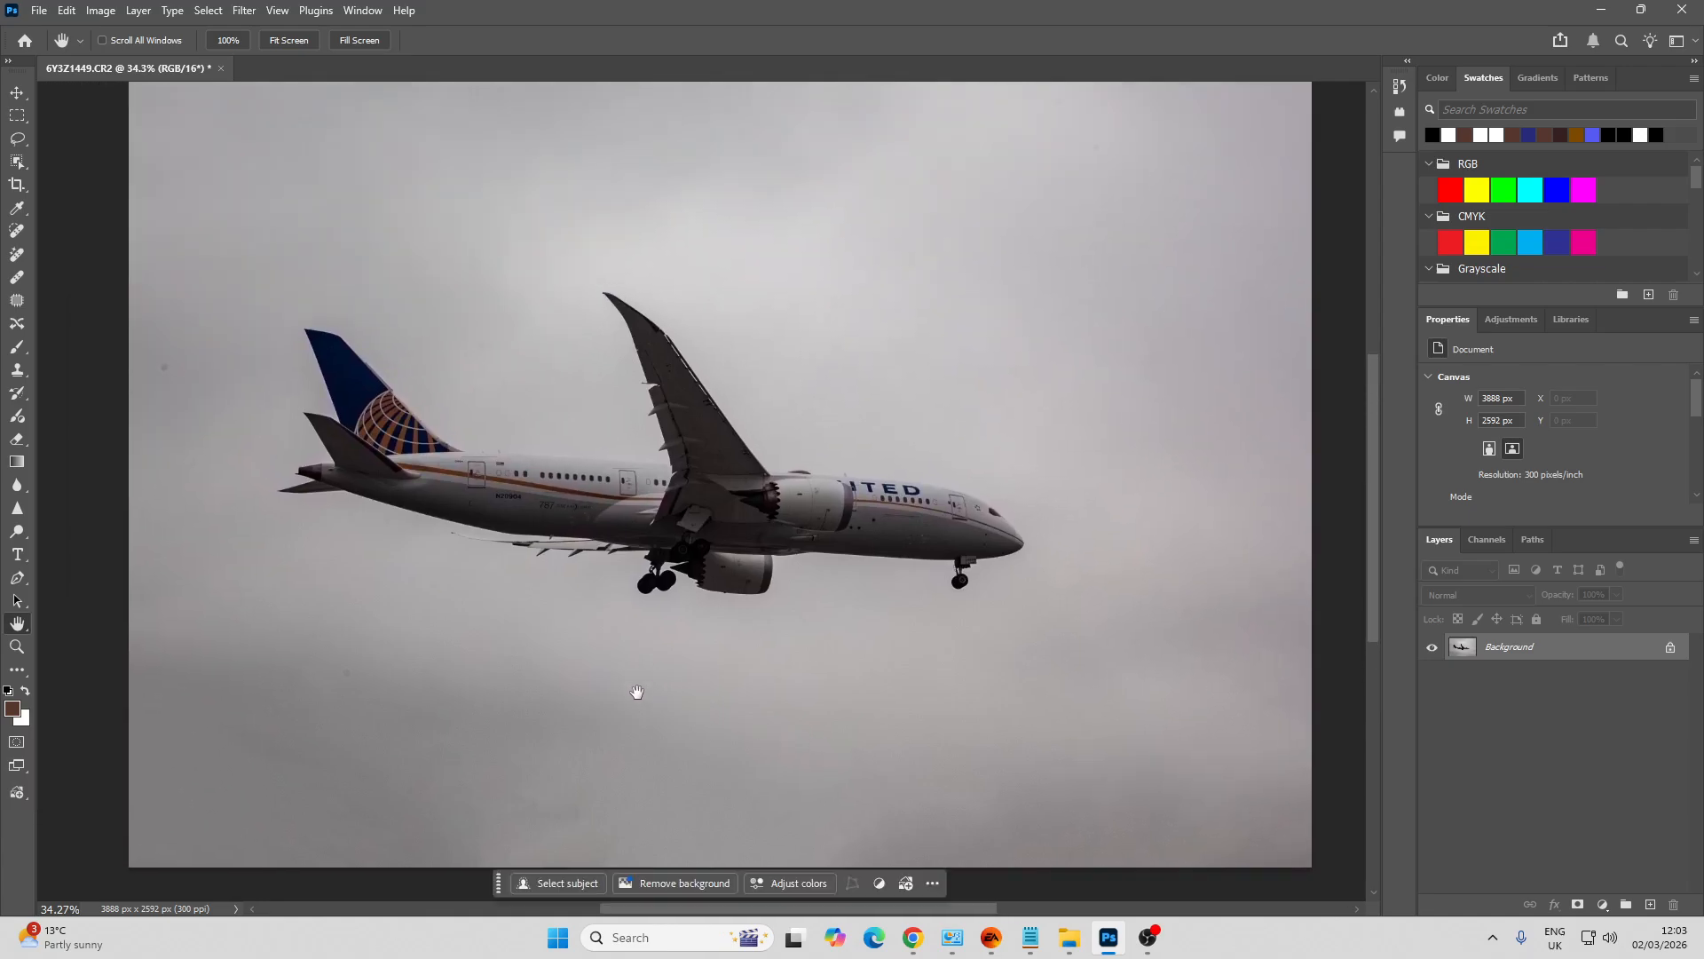
key("z")
left_click_drag(139, 454, 278, 533)
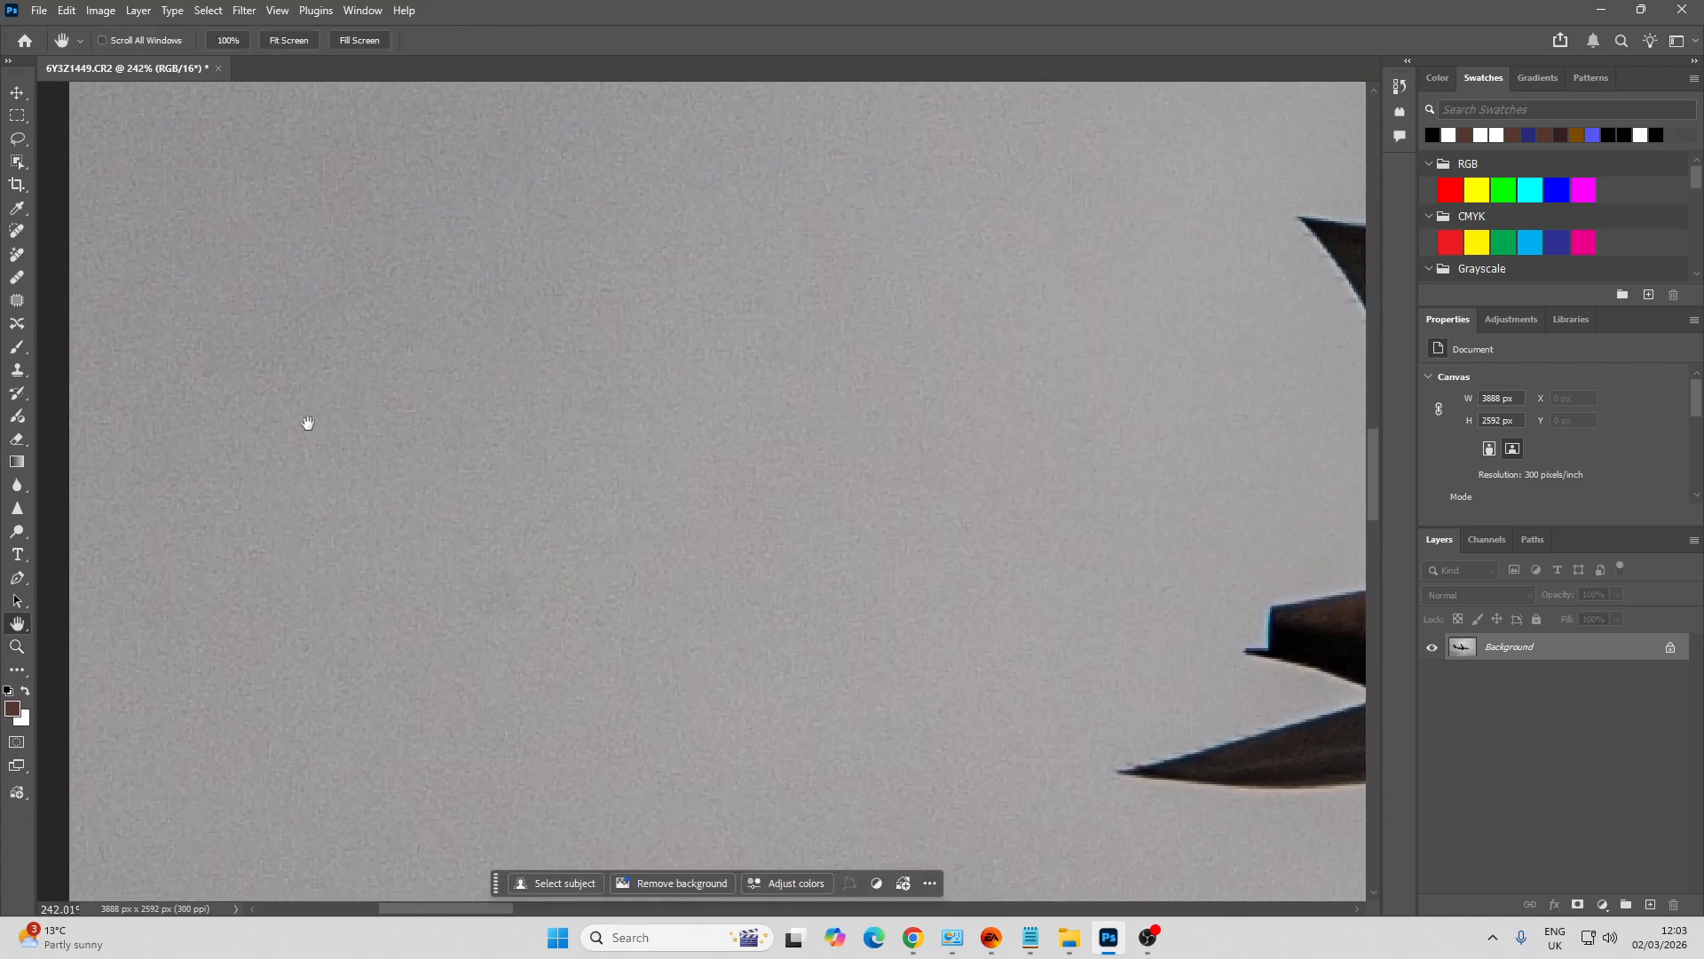
left_click_drag(304, 423, 381, 799)
key("j")
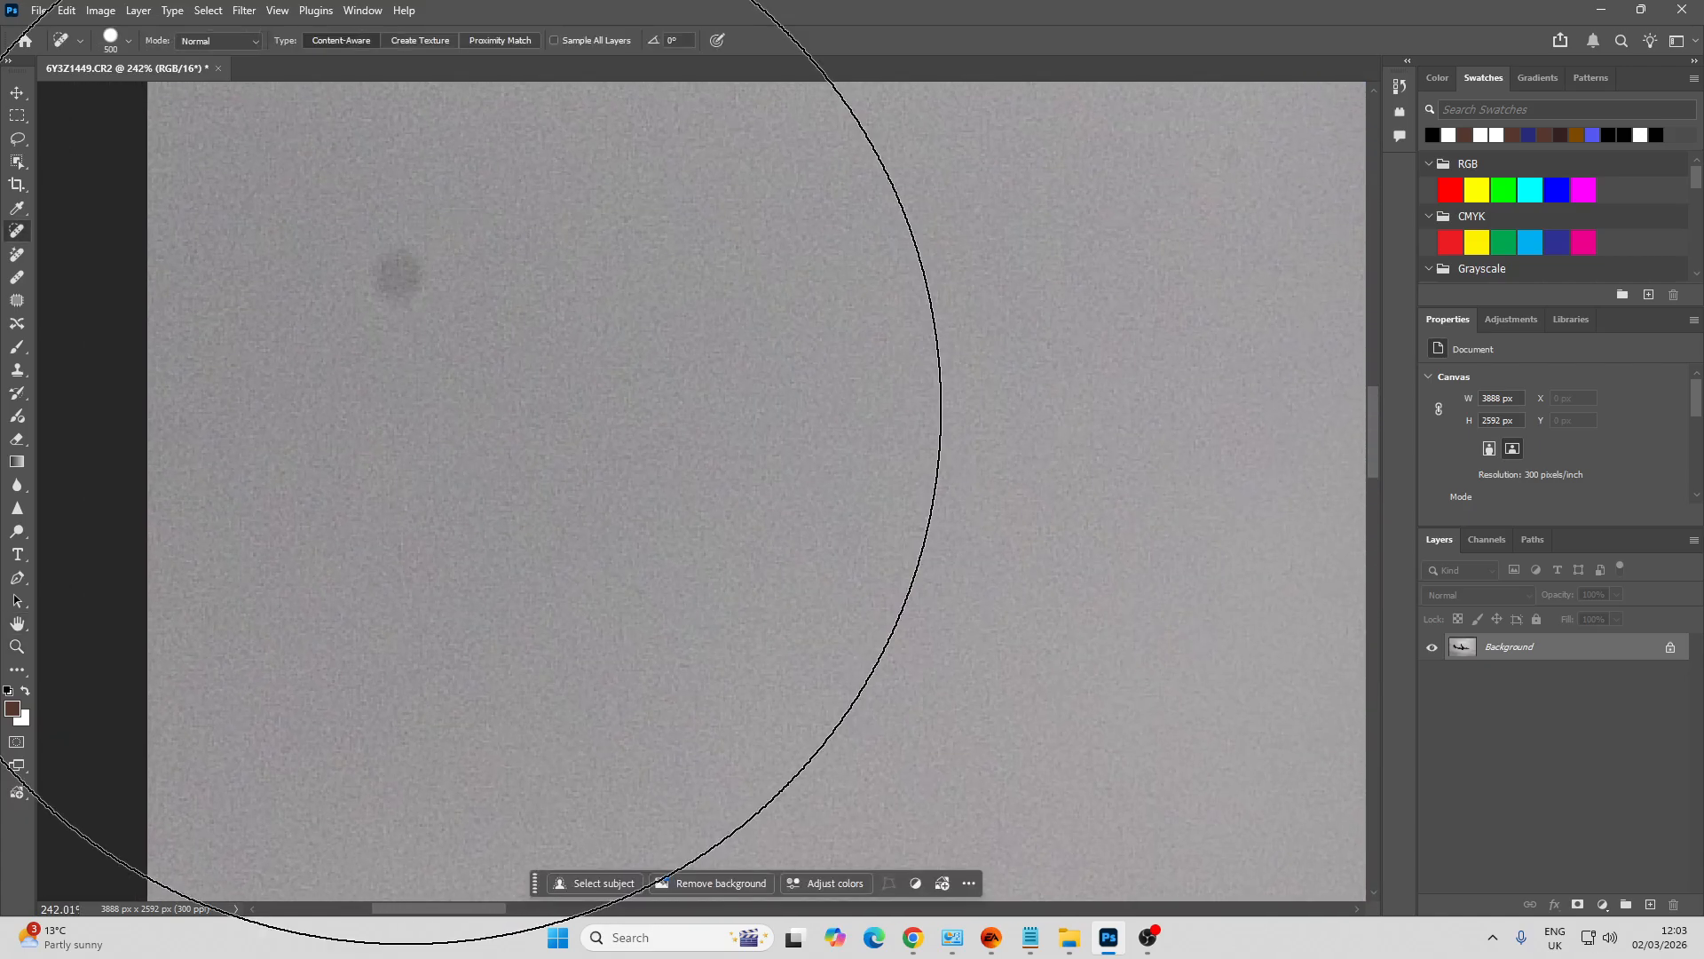
key("bracketleft")
key("bracketleft")
key("bracketleft")
key("bracketleft")
key("bracketleft")
key("bracketleft")
key("bracketleft")
key("bracketleft")
key("bracketleft")
key("bracketleft")
key("bracketleft")
left_click(414, 310)
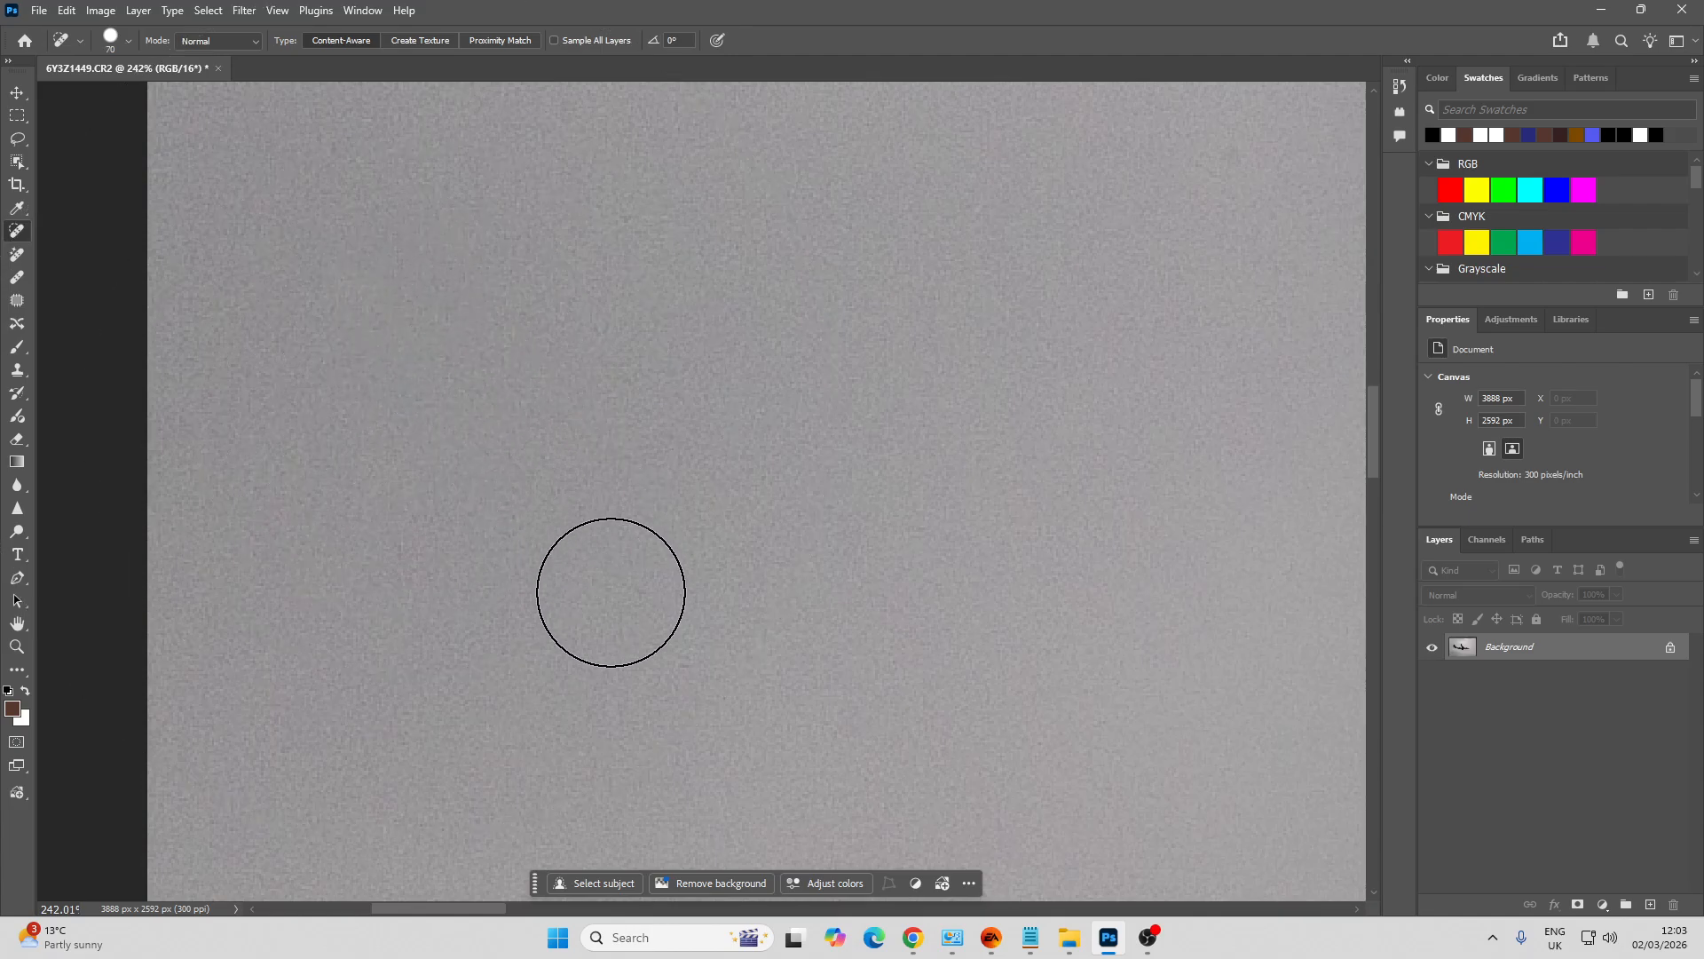
Heal the faint dust spots in the upper sky and at the photo's right edge with the 70 px Spot Healing Brush
key("h")
mouse_move(609, 590)
left_mouse_down()
mouse_move(613, 647)
mouse_move(627, 571)
mouse_move(788, 740)
mouse_move(757, 547)
mouse_move(681, 757)
mouse_move(887, 468)
mouse_move(991, 704)
mouse_move(955, 677)
mouse_move(1084, 506)
mouse_move(411, 506)
mouse_move(957, 481)
mouse_move(556, 631)
mouse_move(716, 494)
mouse_move(598, 393)
left_mouse_up()
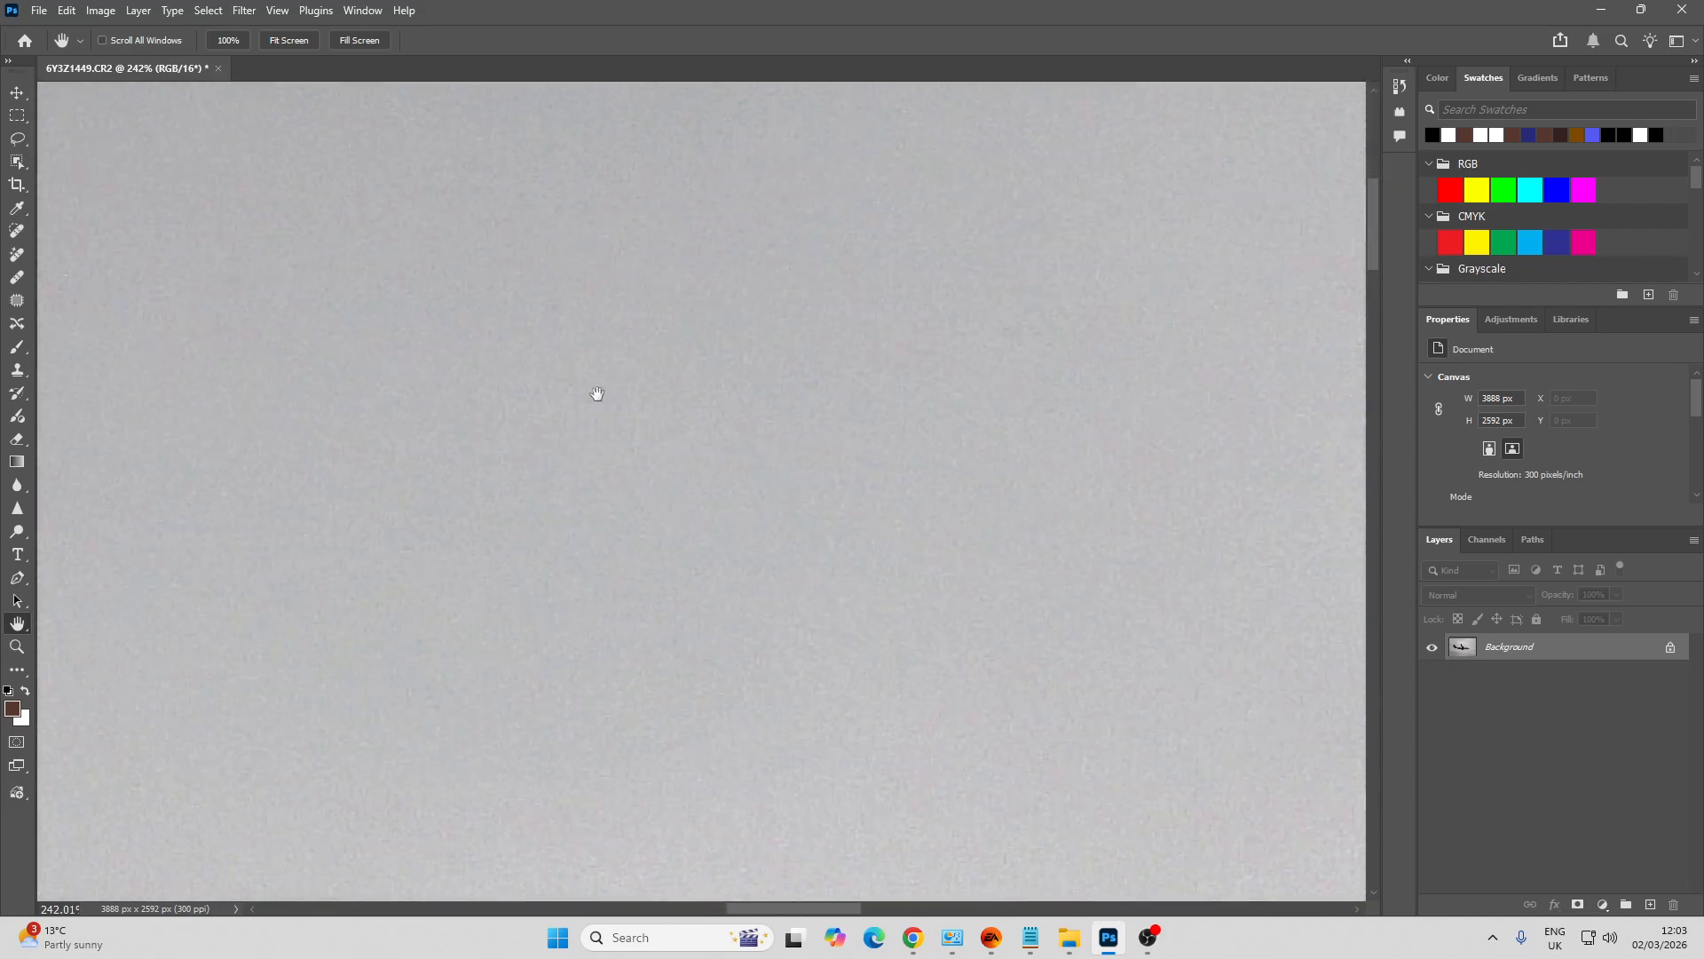
left_click_drag(921, 384, 636, 498)
mouse_move(1047, 468)
left_mouse_down()
mouse_move(770, 464)
mouse_move(495, 418)
mouse_move(639, 438)
mouse_move(563, 426)
left_mouse_up()
key("j")
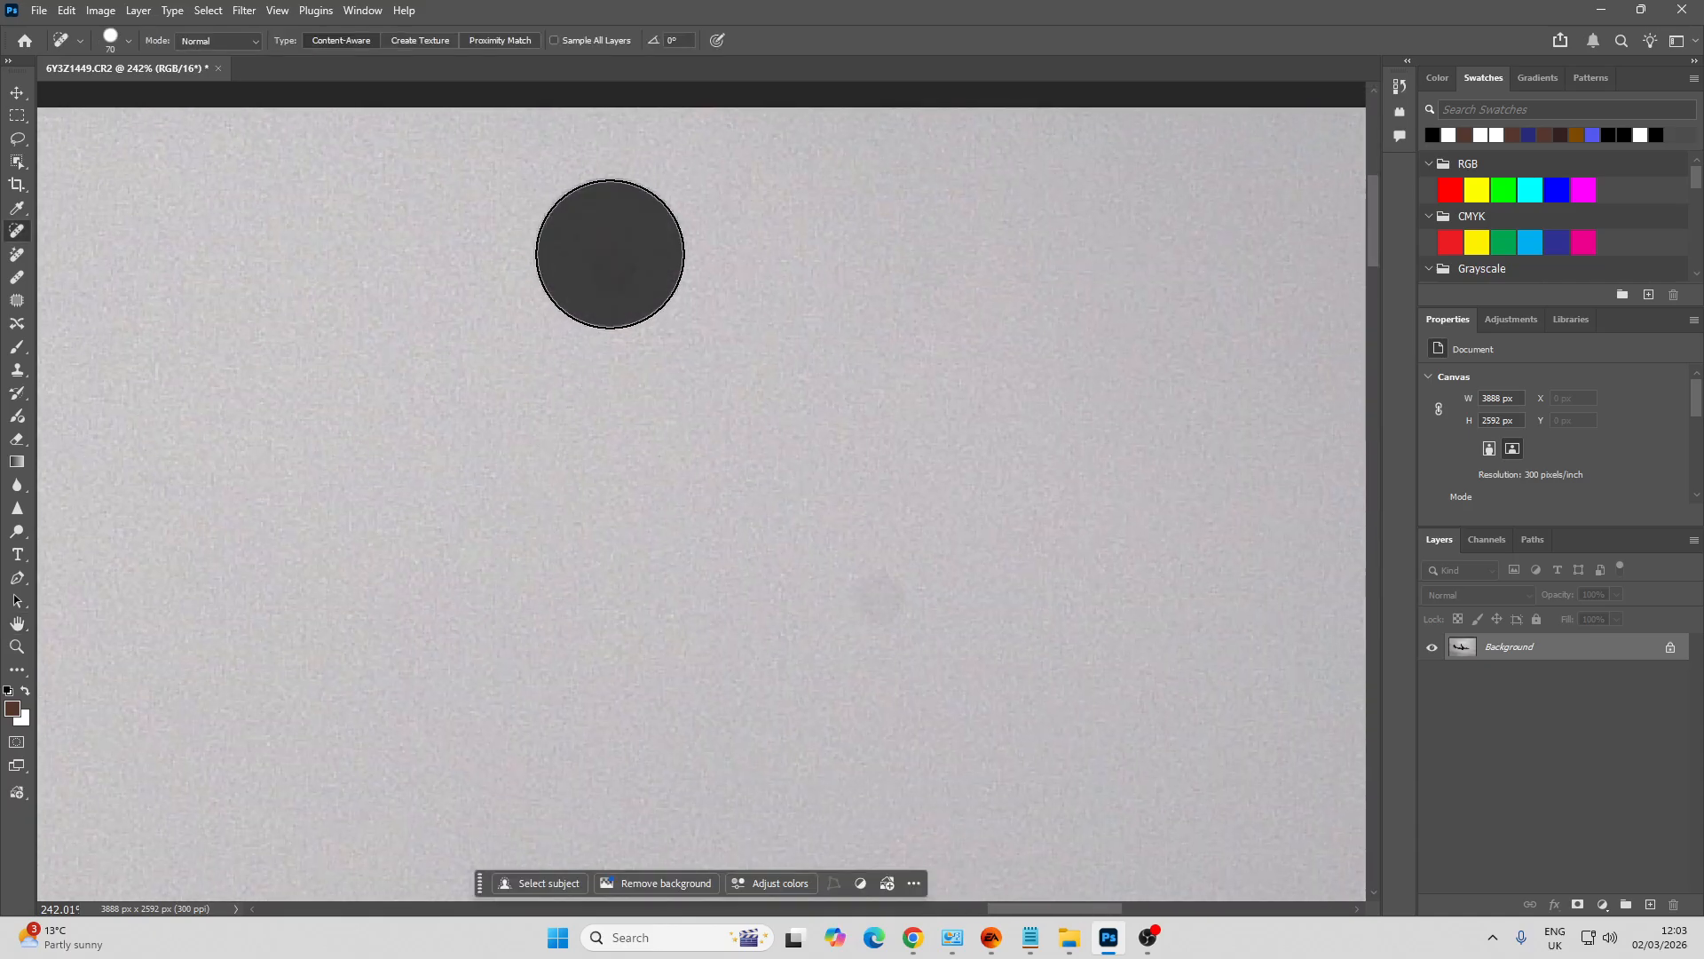
key("h")
left_click_drag(940, 586, 749, 640)
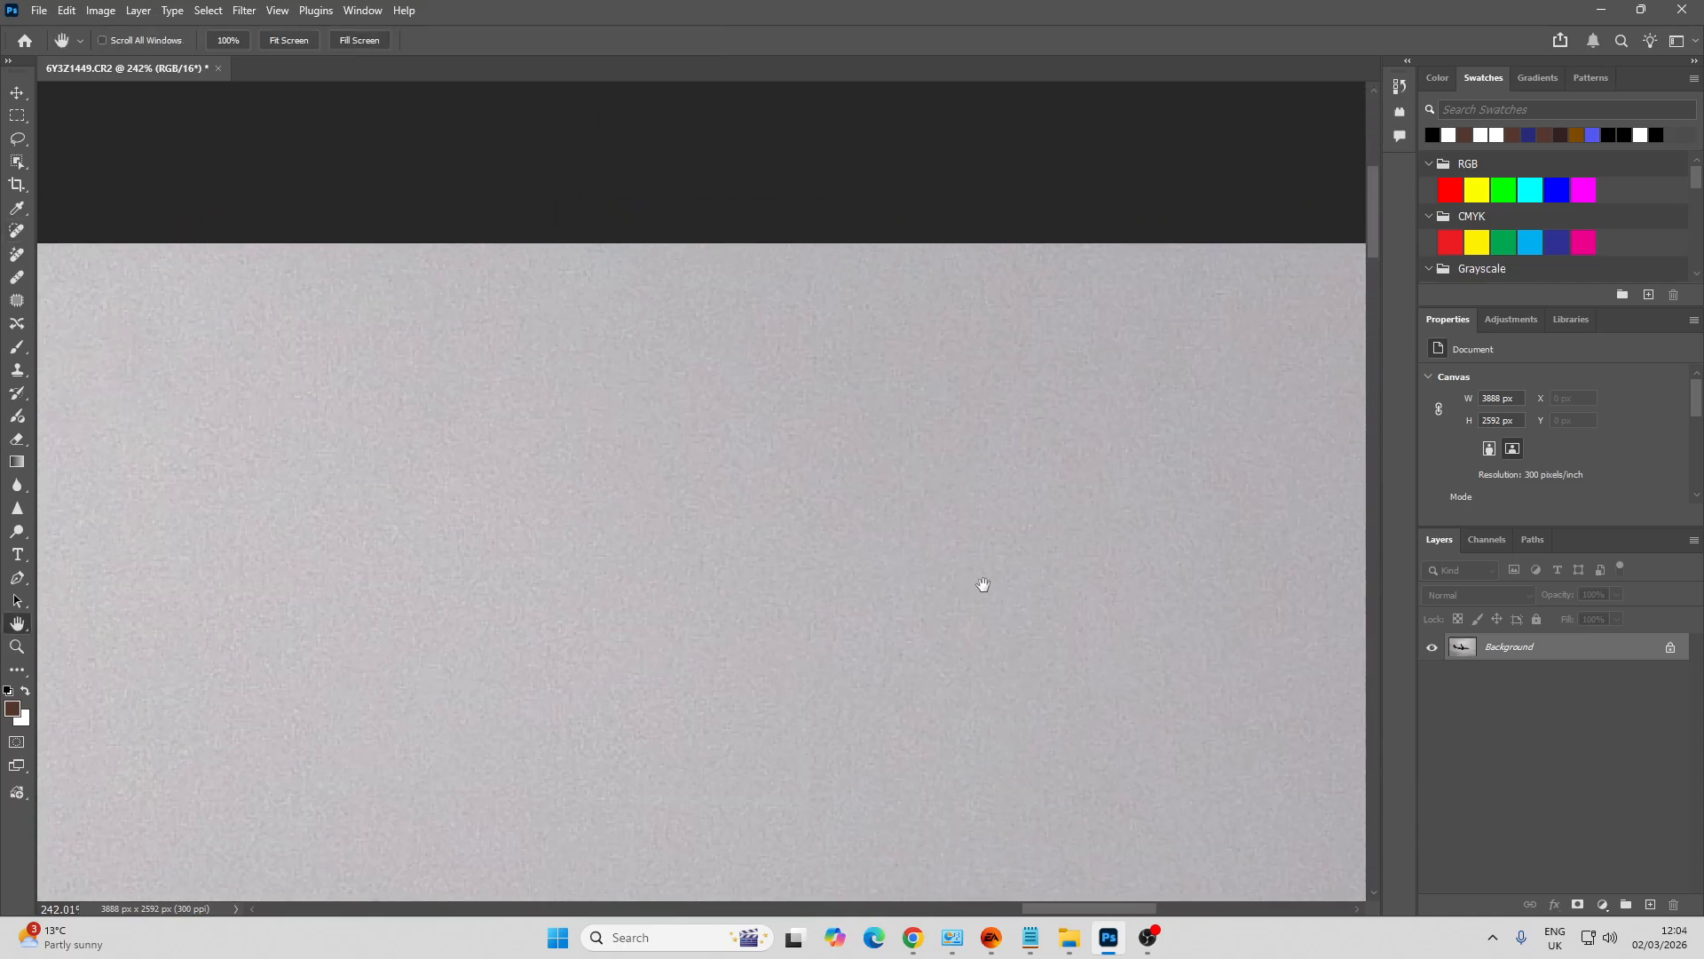
left_click_drag(984, 584, 497, 446)
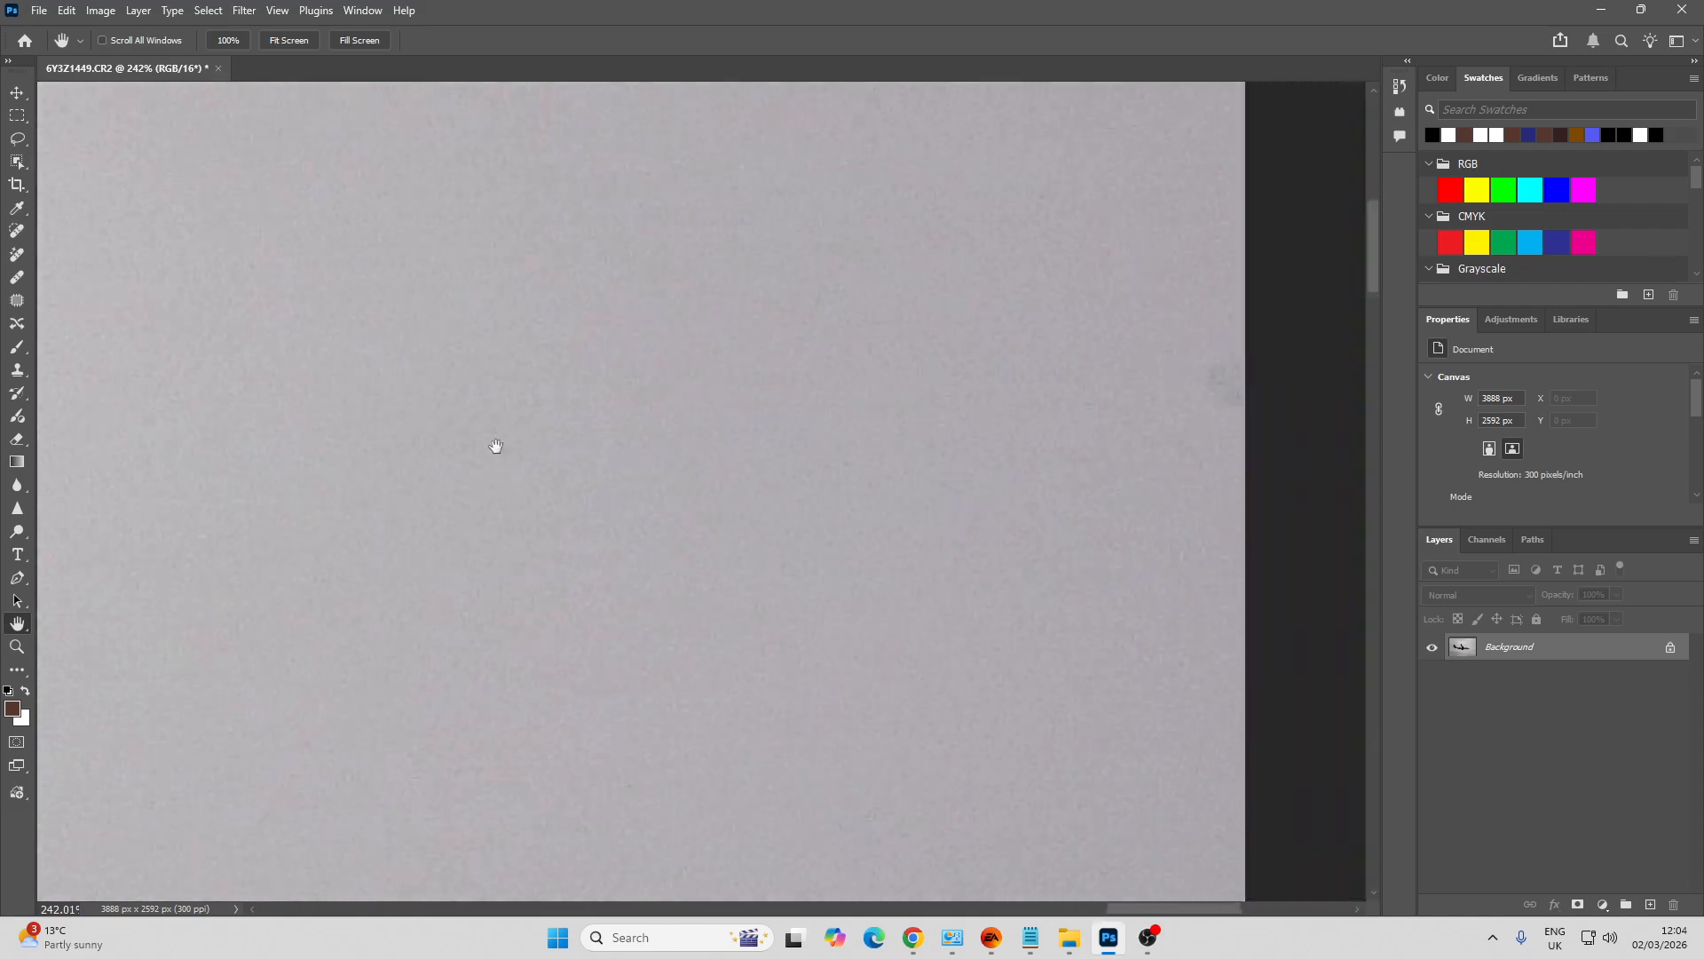
key("j")
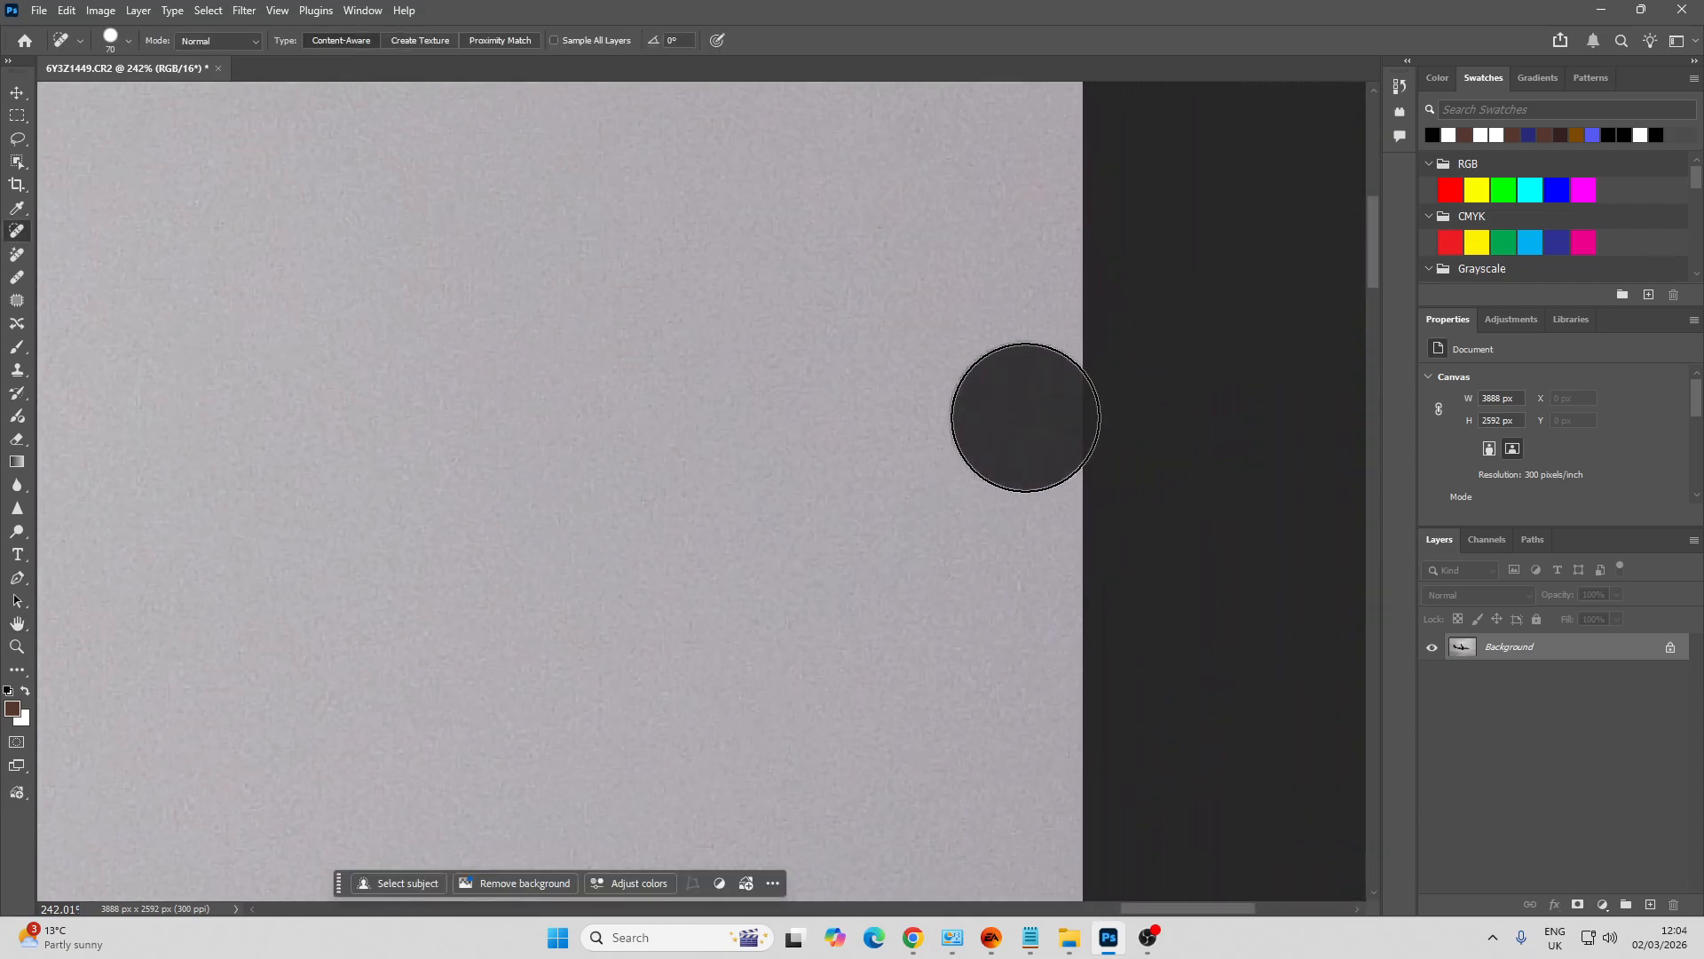
Select the aircraft with Select Subject and add a Brightness/Contrast adjustment layer masked to it
key("h")
key("z")
left_click_drag(746, 476, 750, 371)
key("h")
key("z")
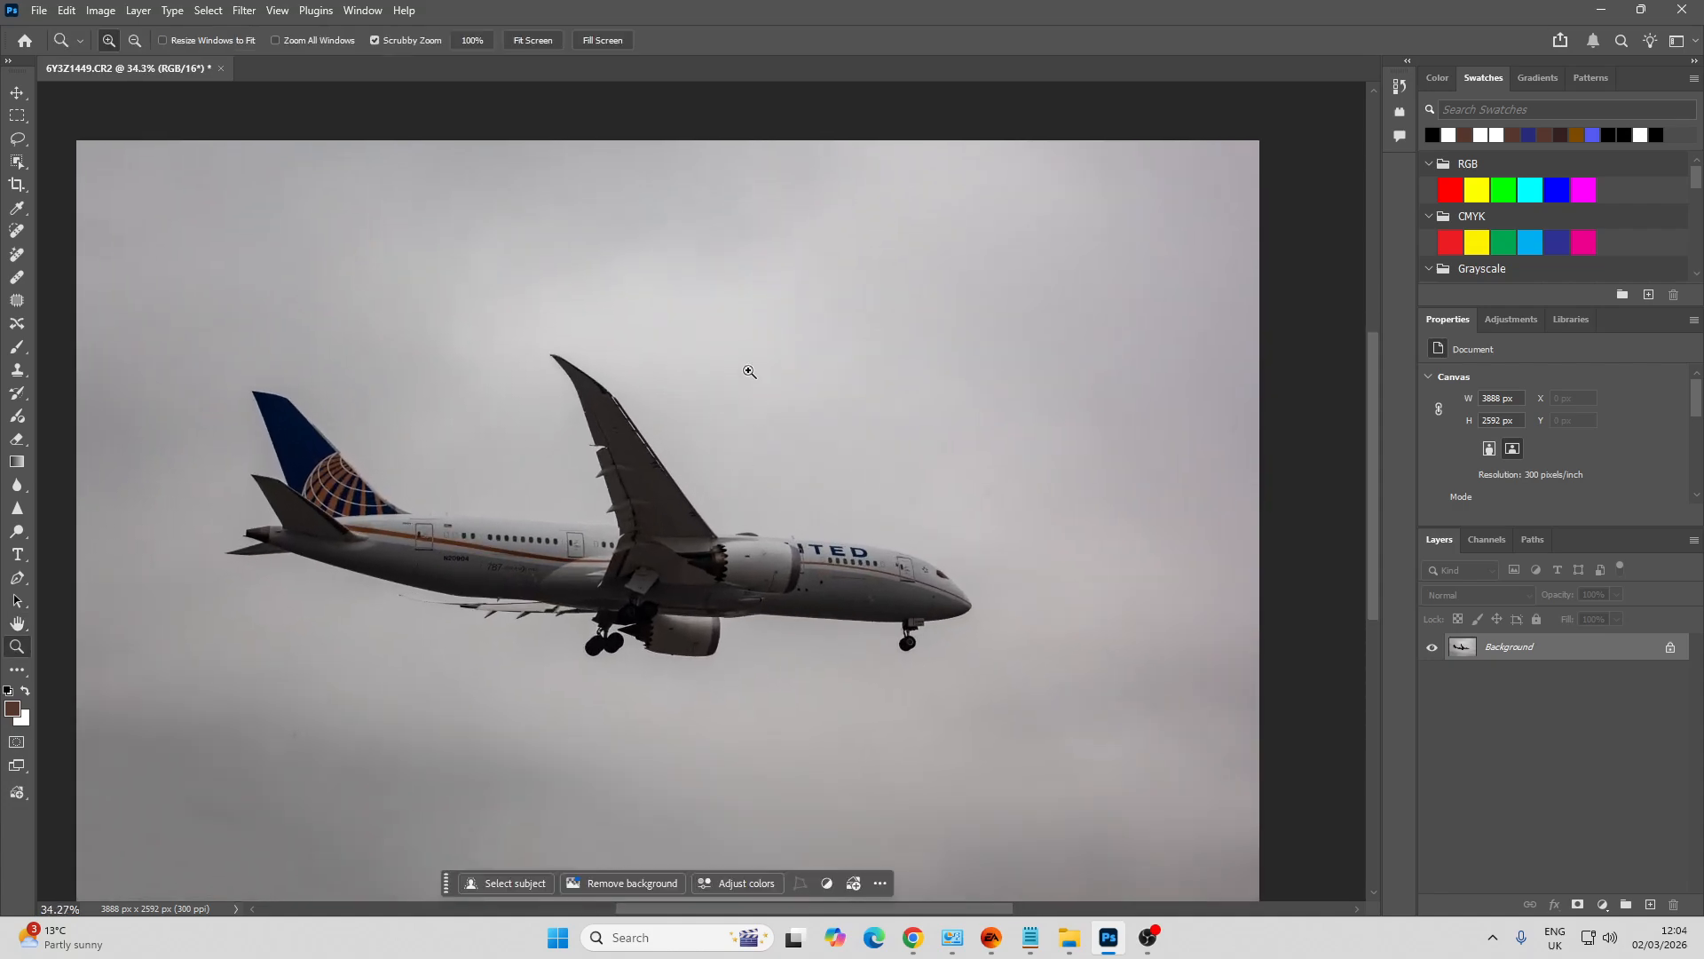
left_click(208, 10)
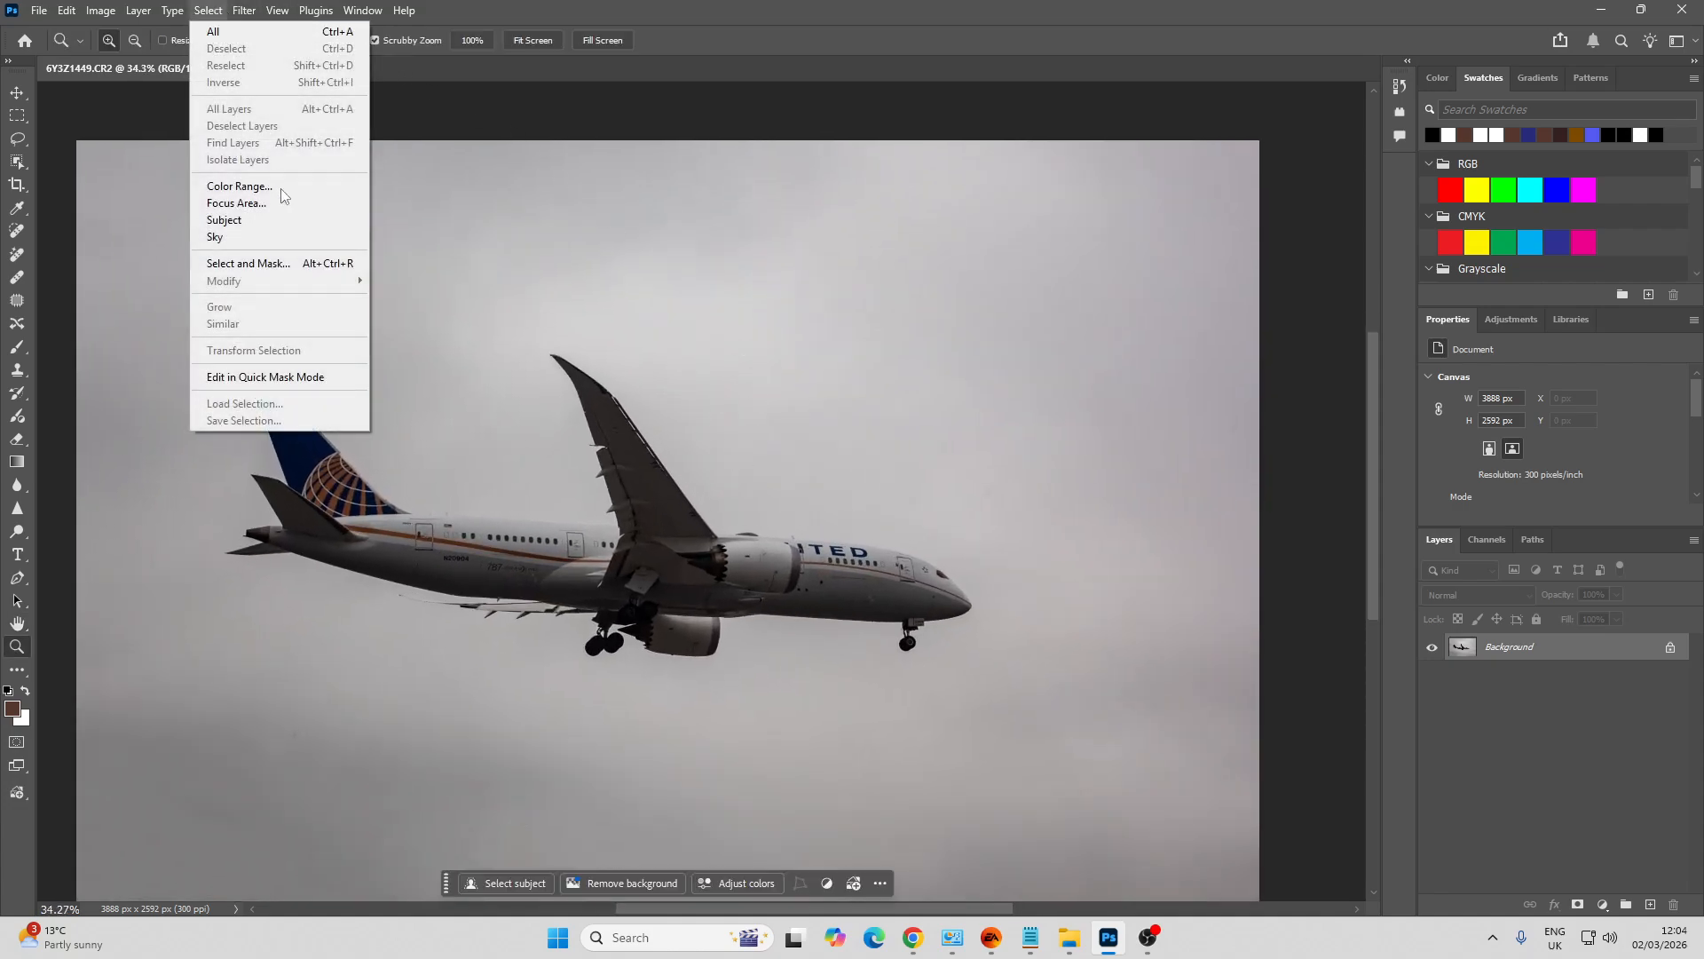
left_click(317, 221)
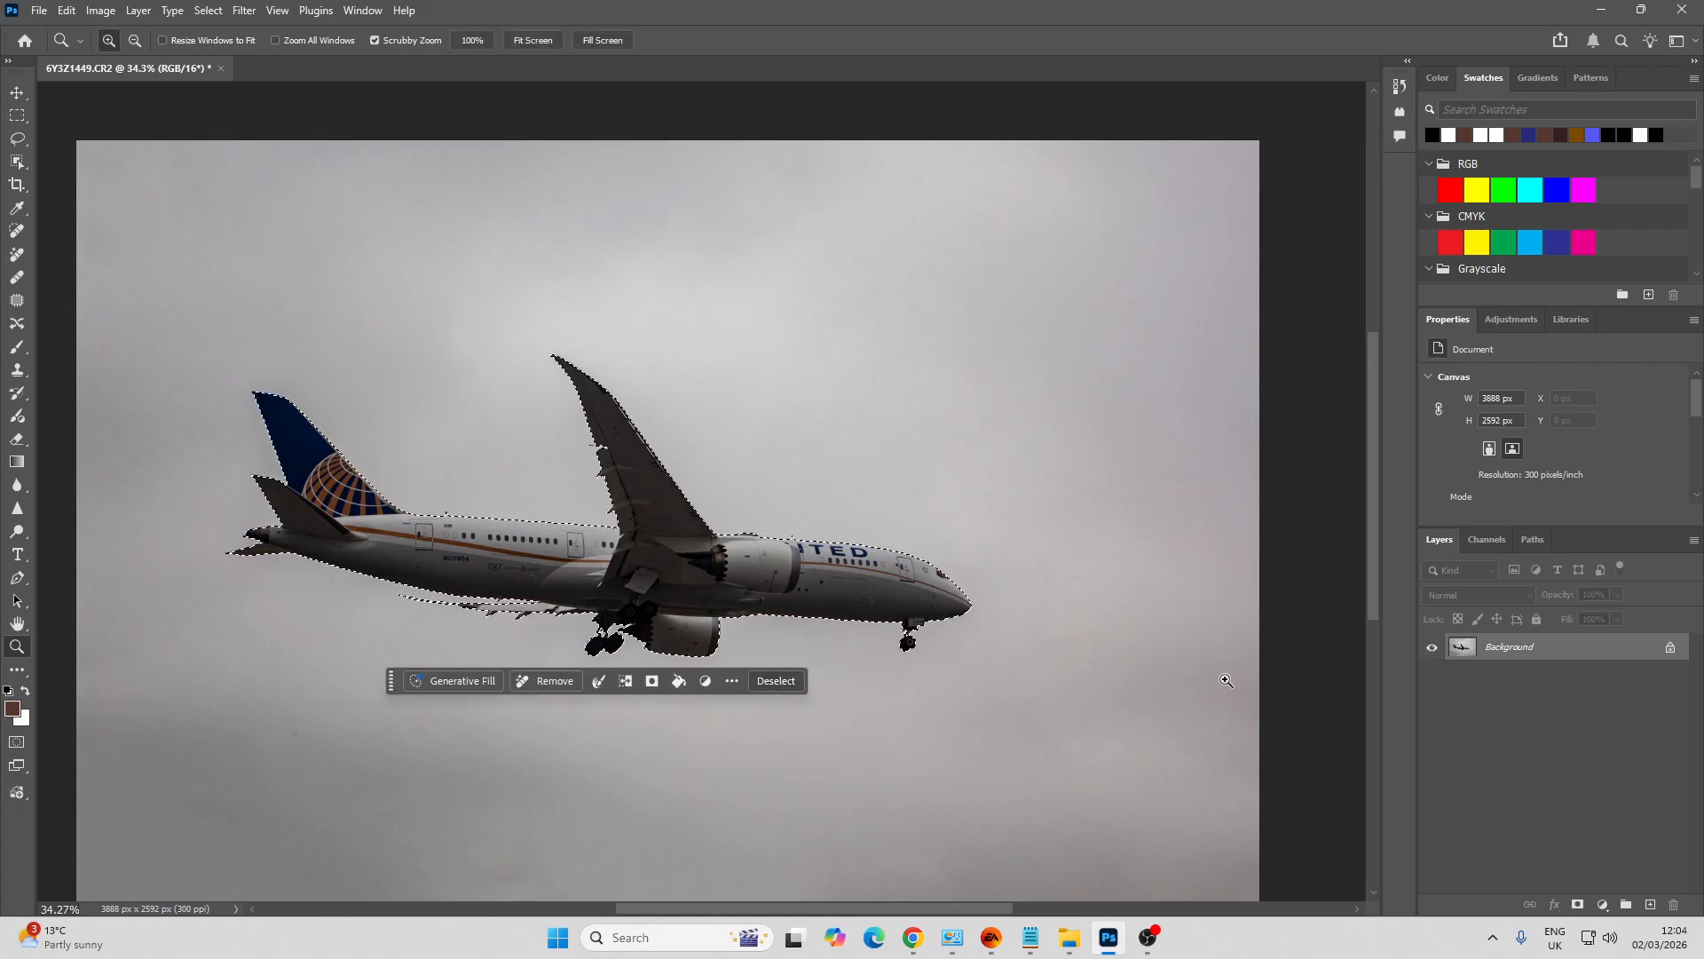
left_click(1603, 904)
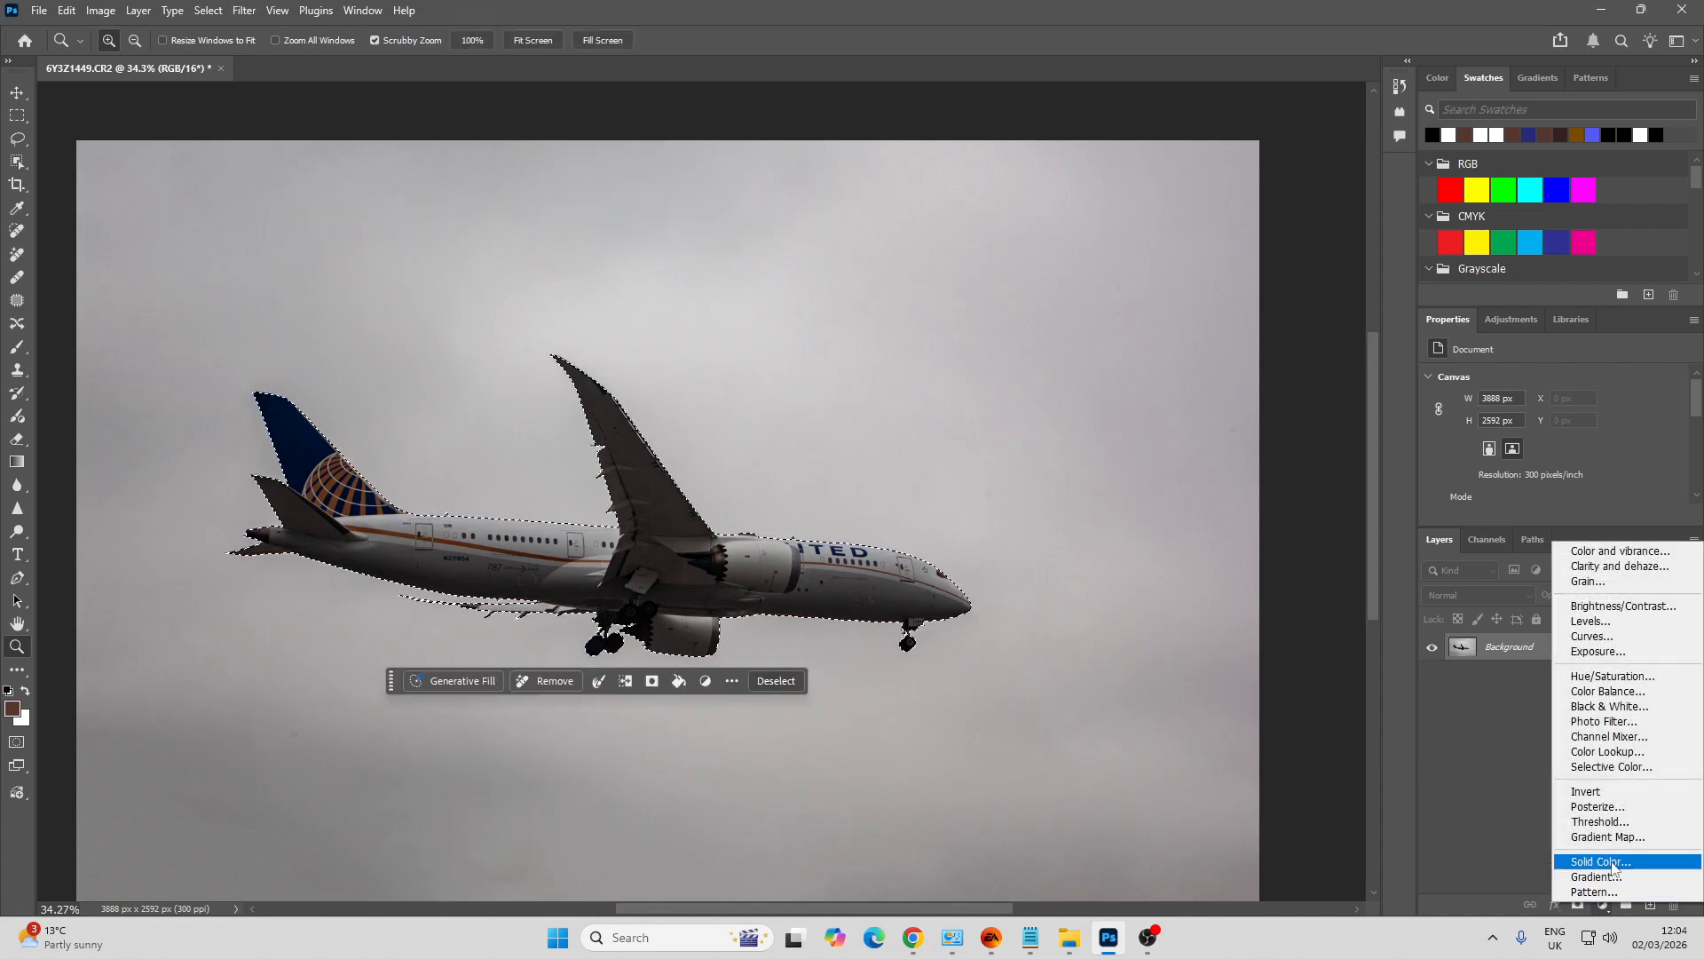
left_click(1615, 606)
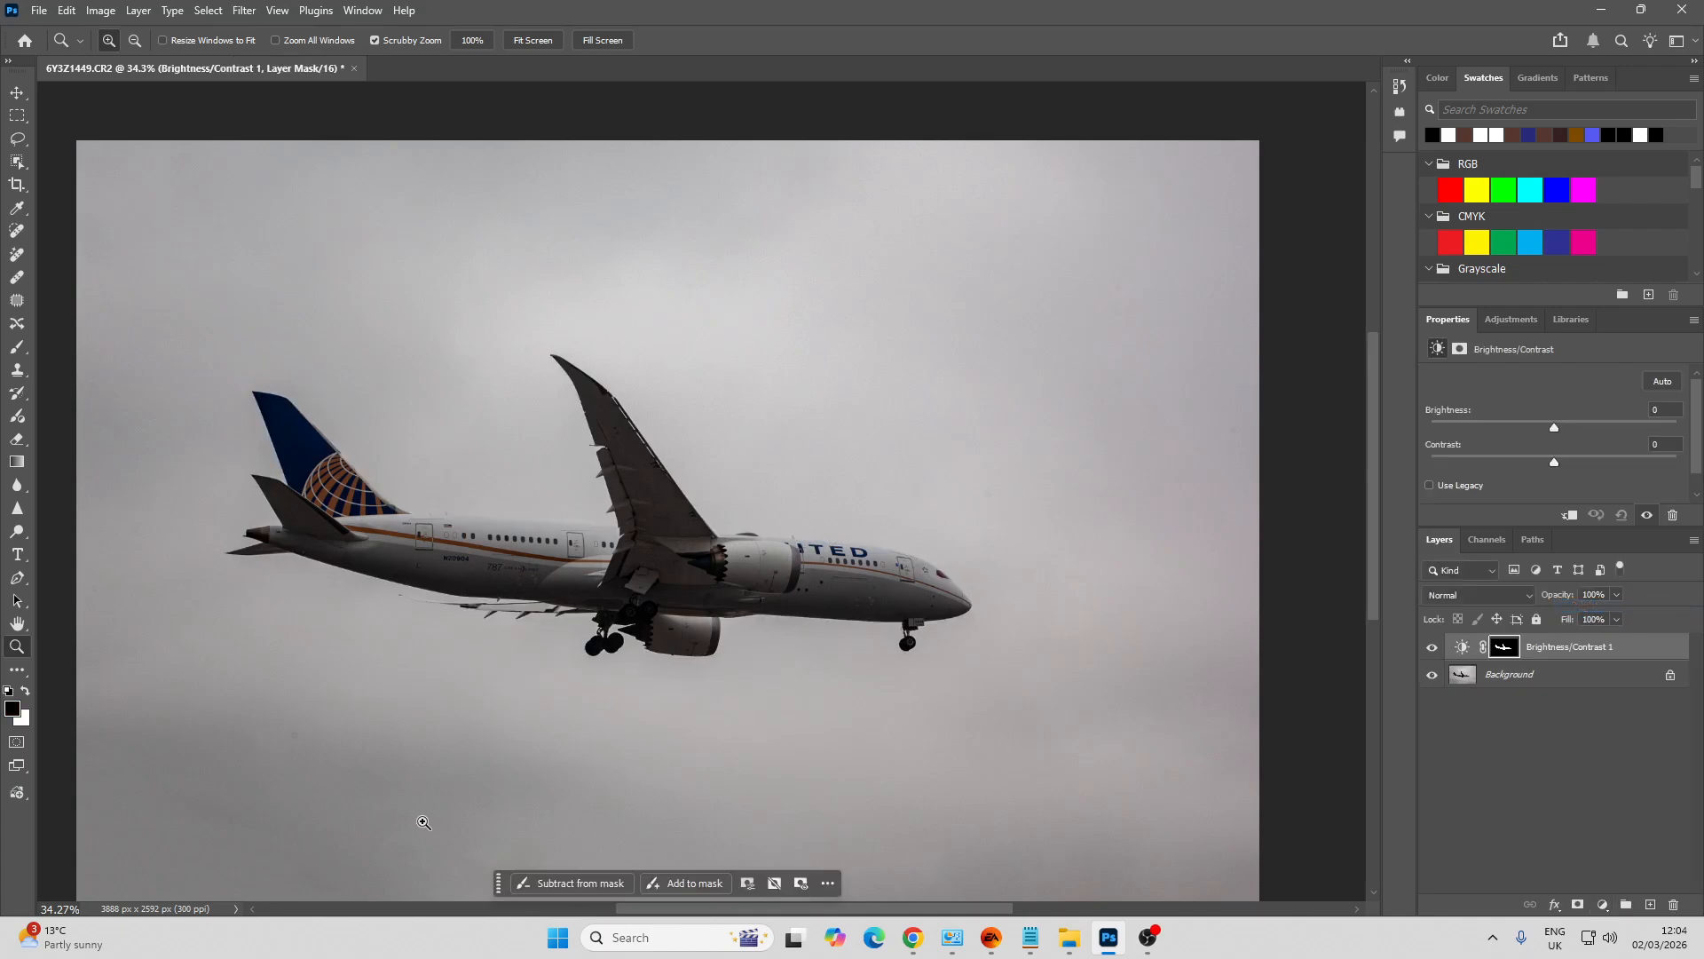
Heal the remaining dust spot in the lower-left sky on the Background layer
left_click(1530, 676)
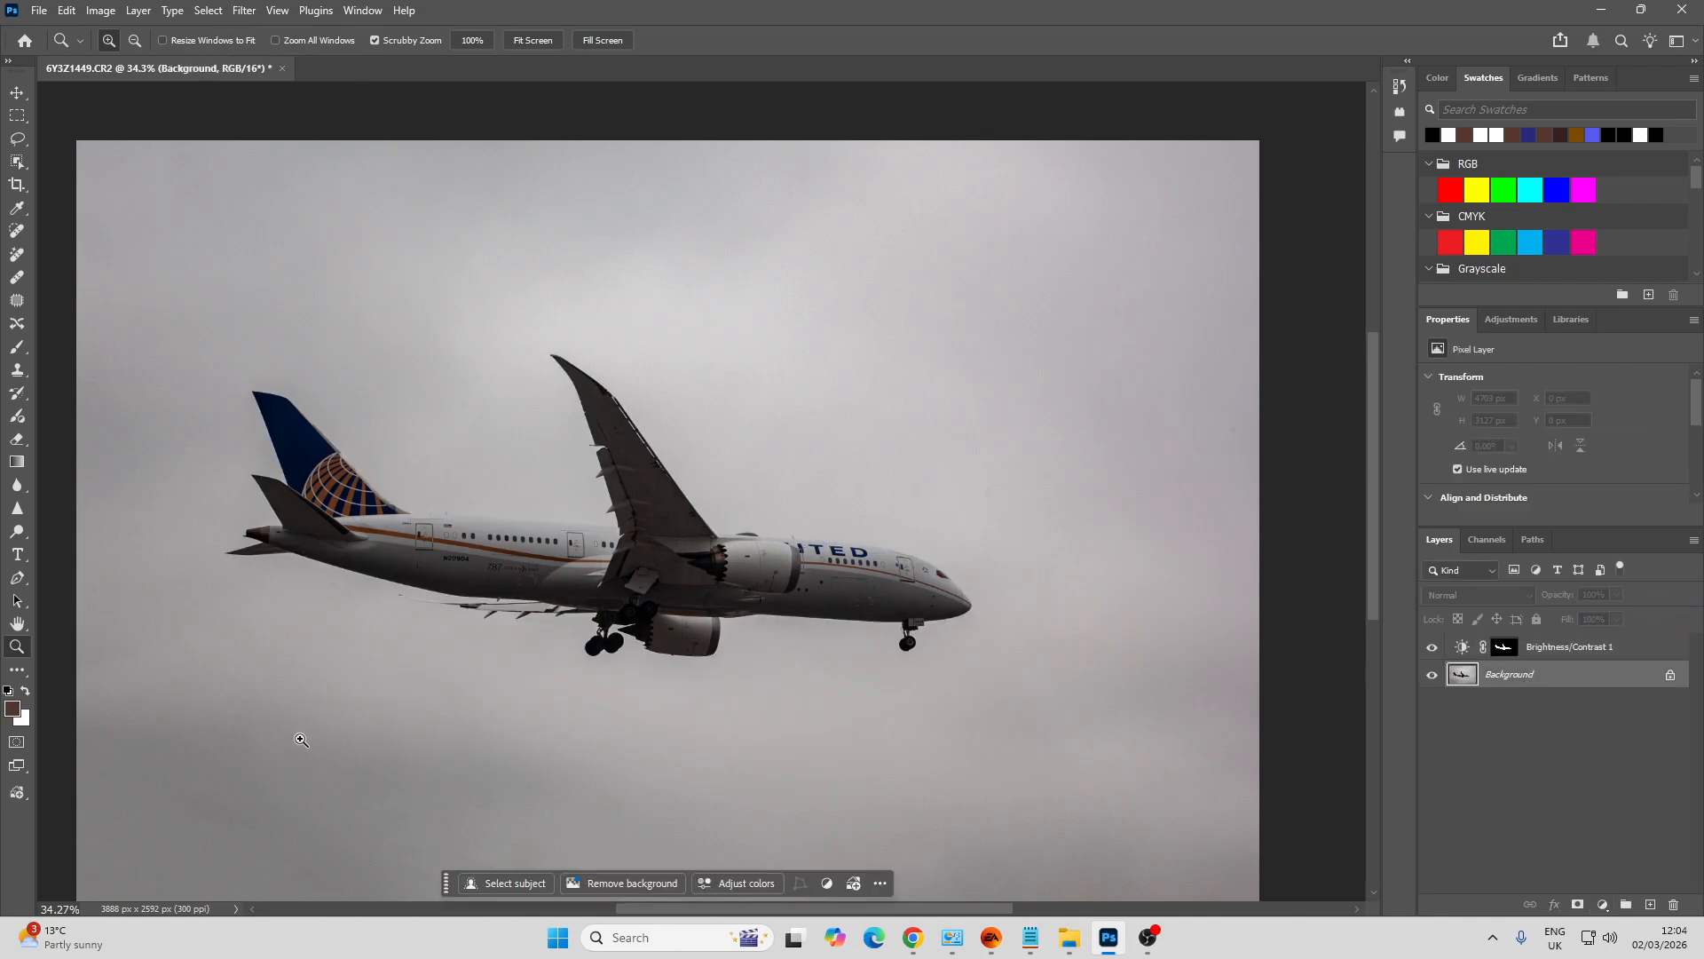
key("j")
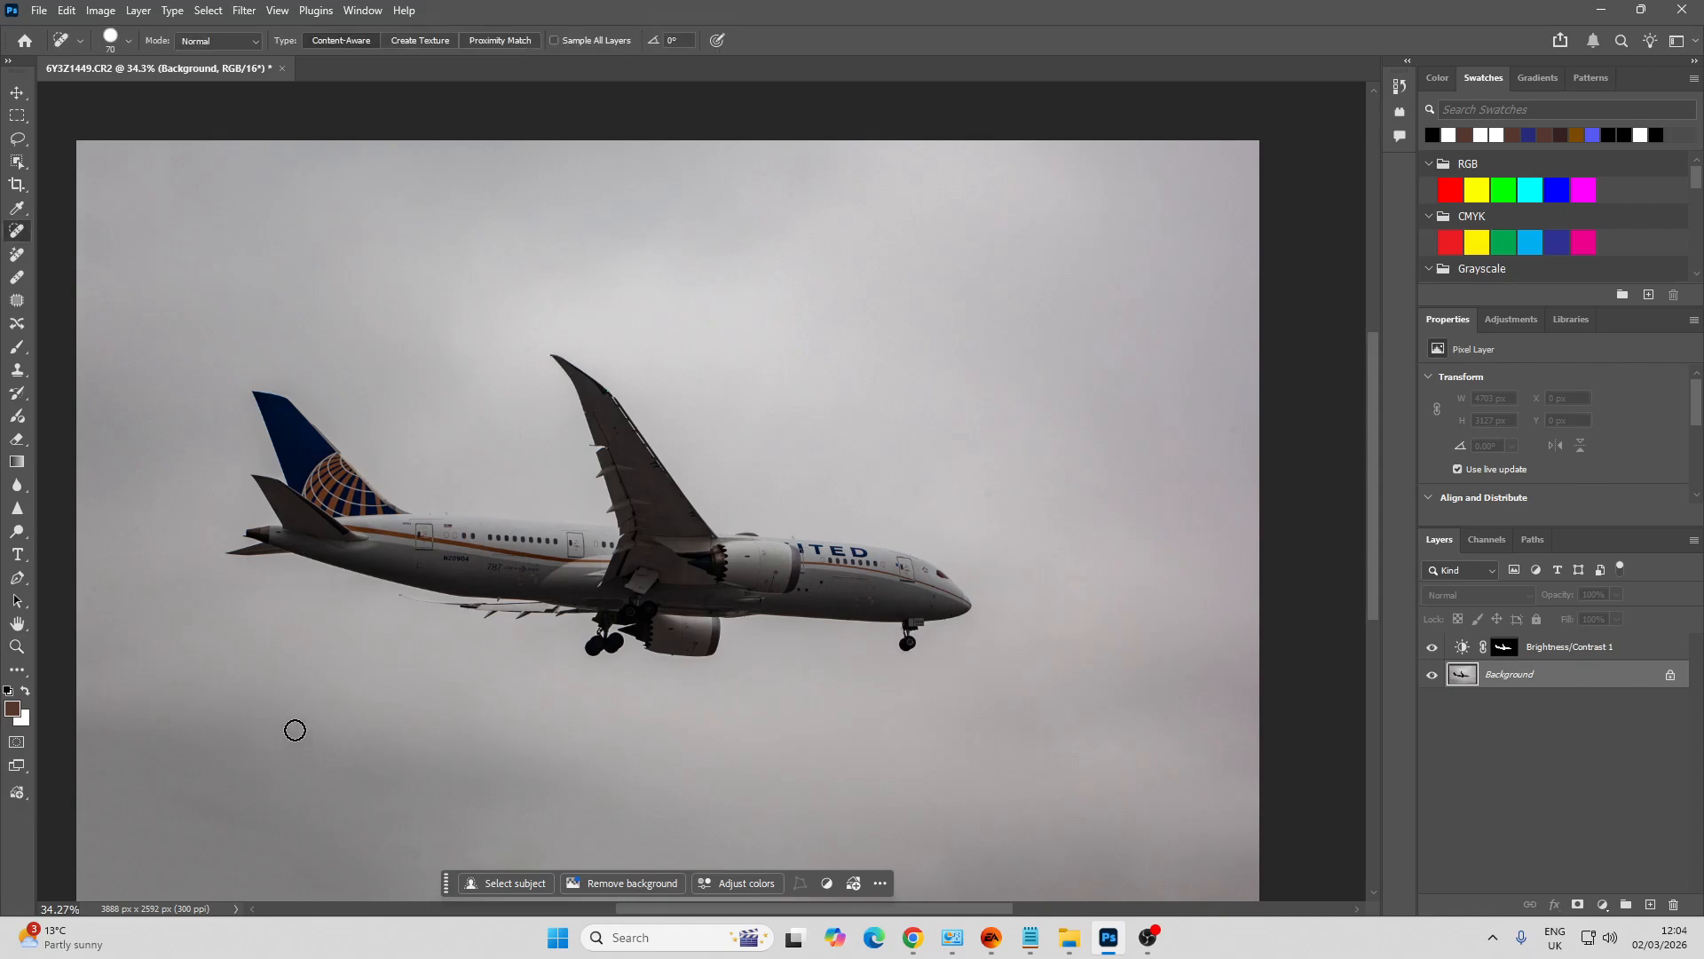
Set the aircraft's Brightness/Contrast adjustment to brightness 102 and contrast 38
left_click(1506, 647)
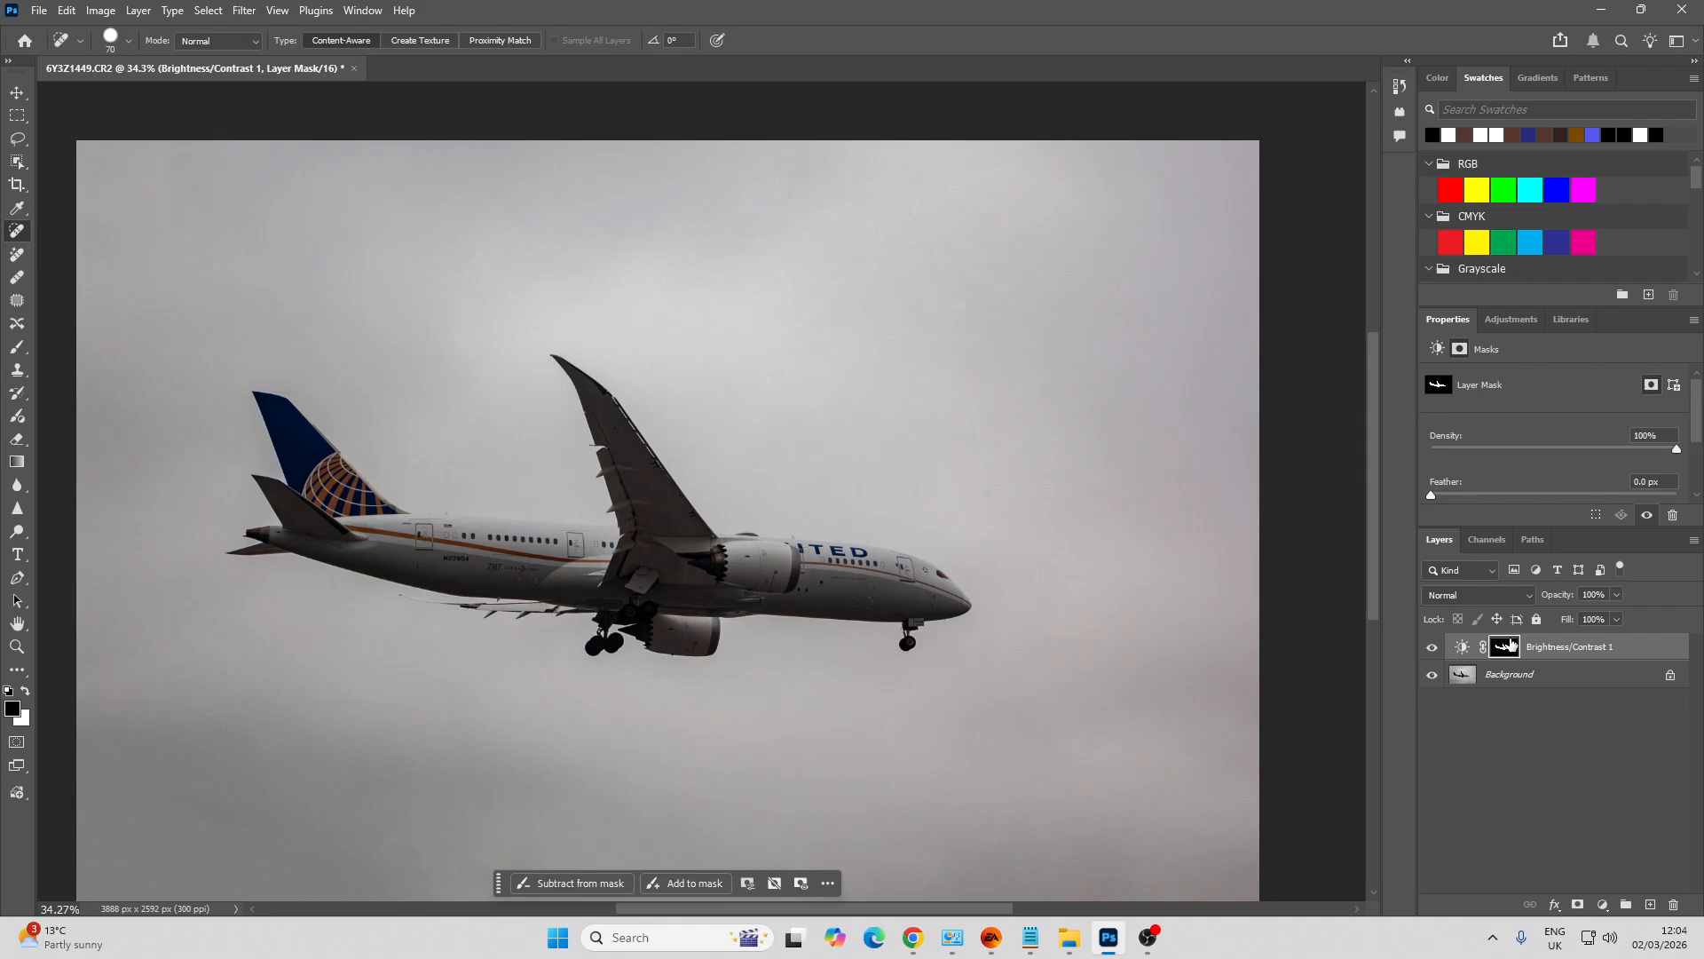
left_click(1463, 645)
left_click_drag(1554, 423, 1597, 458)
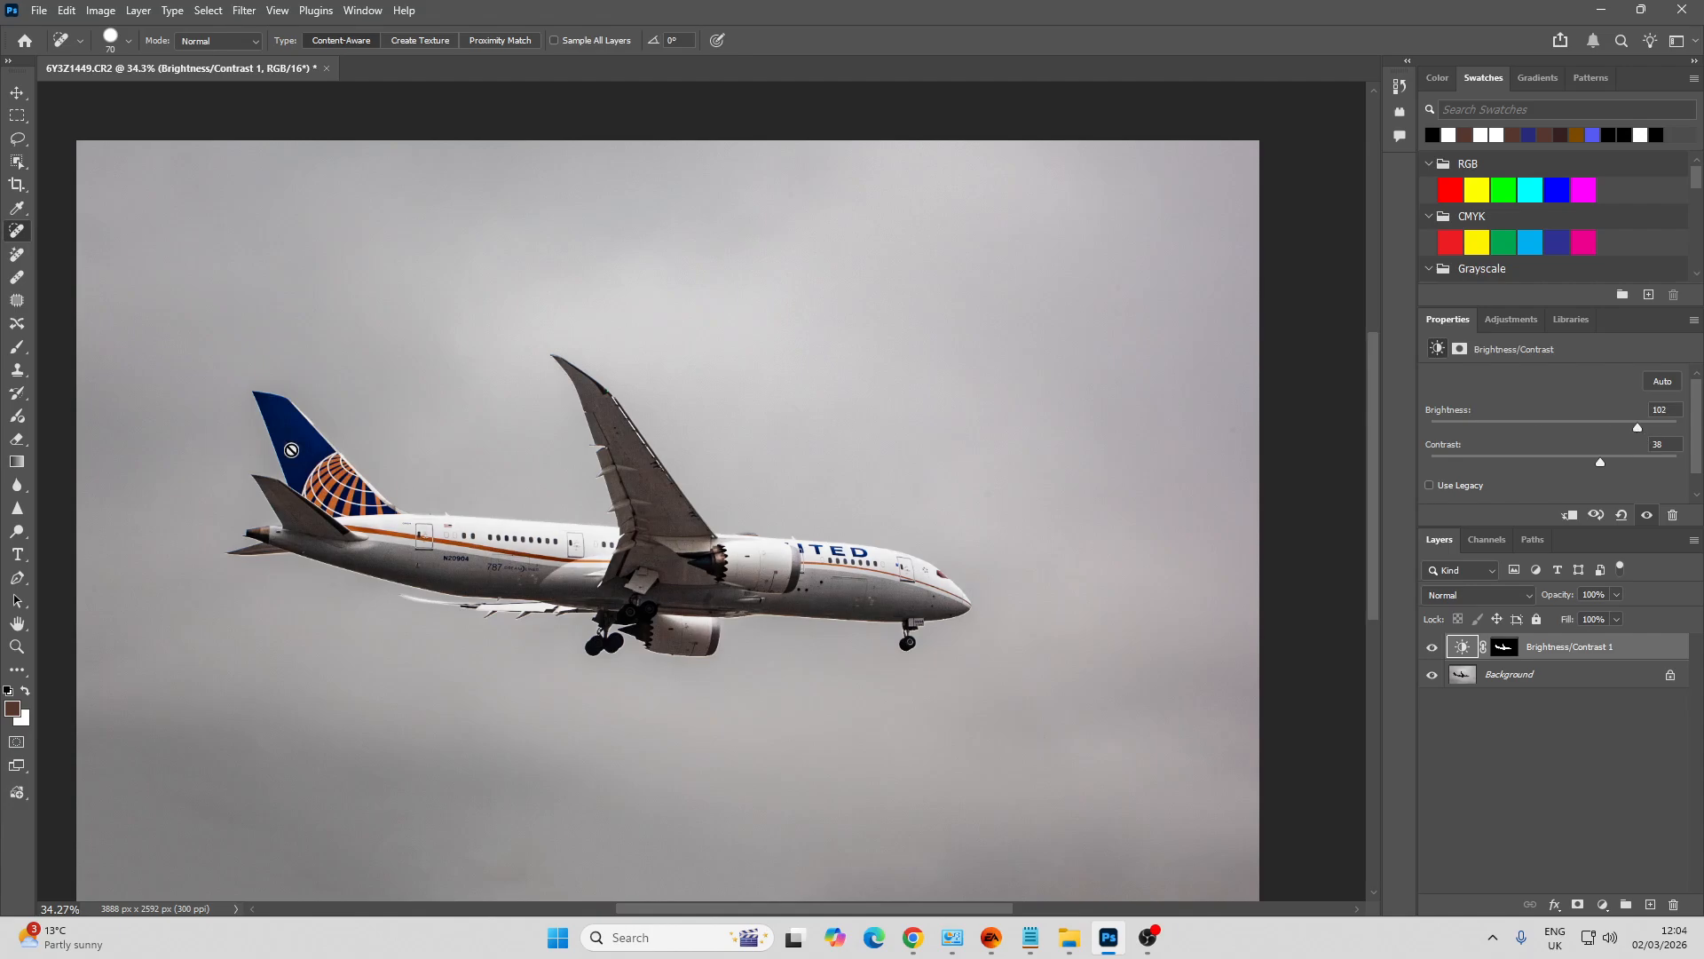
Paint black on the Brightness/Contrast 1 mask with a 20 px brush along the upper part of the tail fin's leading edge
key("z")
mouse_move(291, 449)
left_mouse_down()
mouse_move(457, 556)
mouse_move(437, 536)
left_mouse_up()
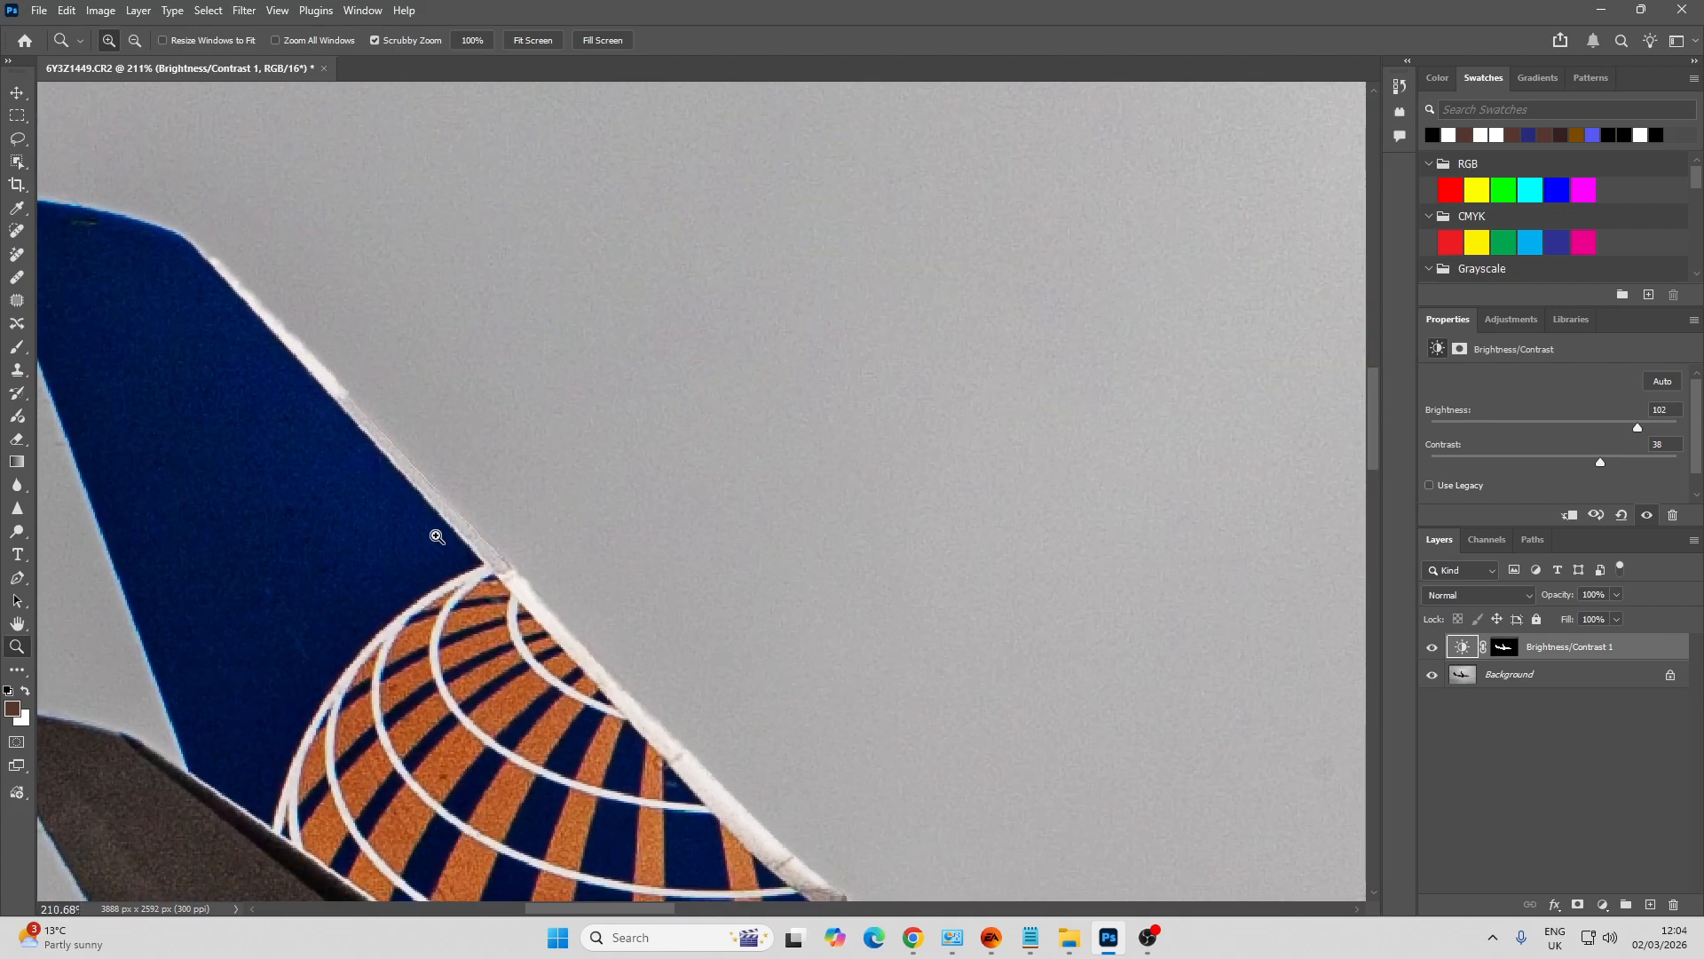
key("b")
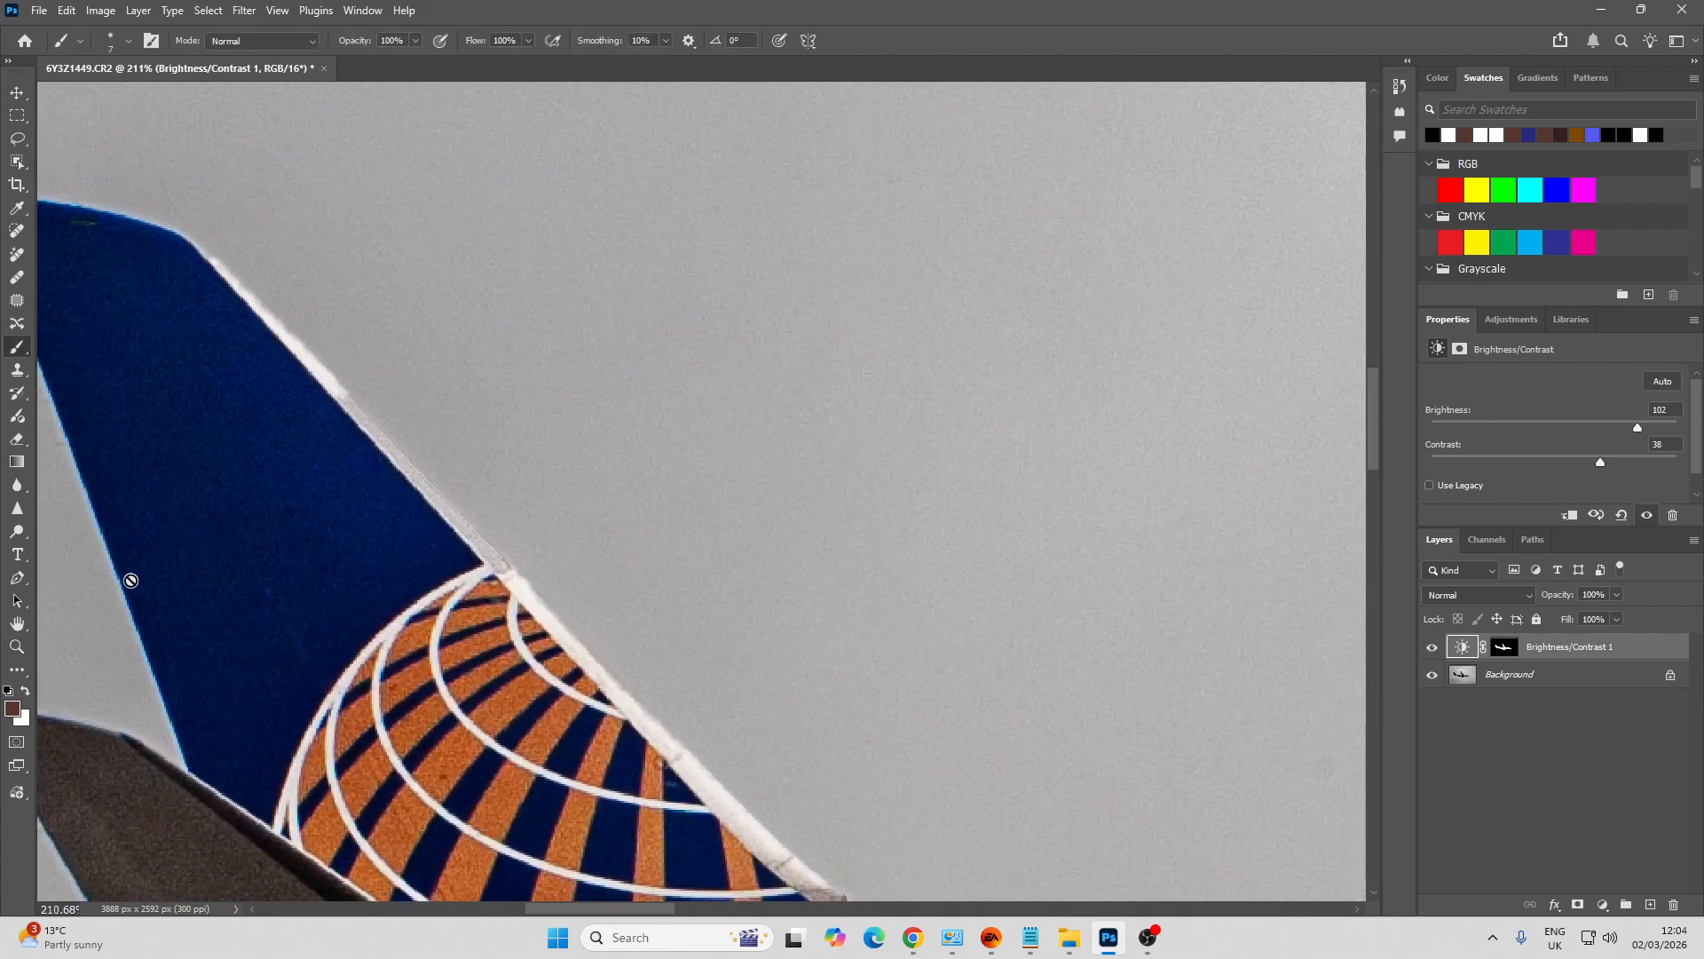
left_click(11, 694)
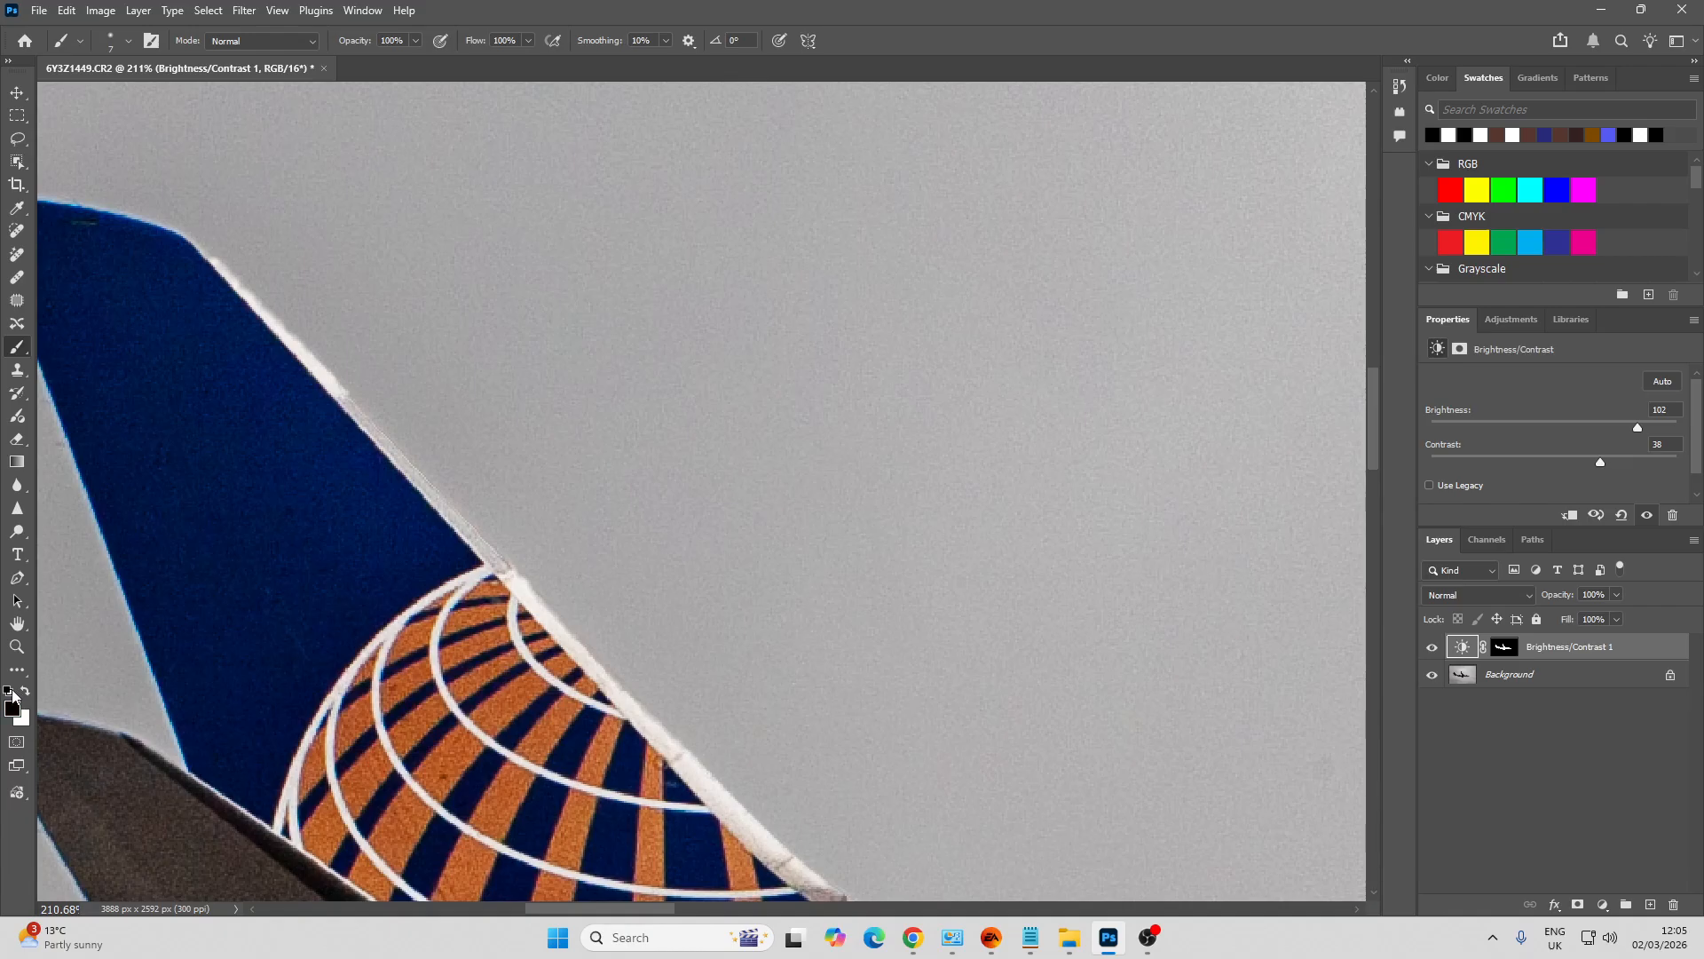
left_click(28, 689)
left_click(1504, 646)
key("x")
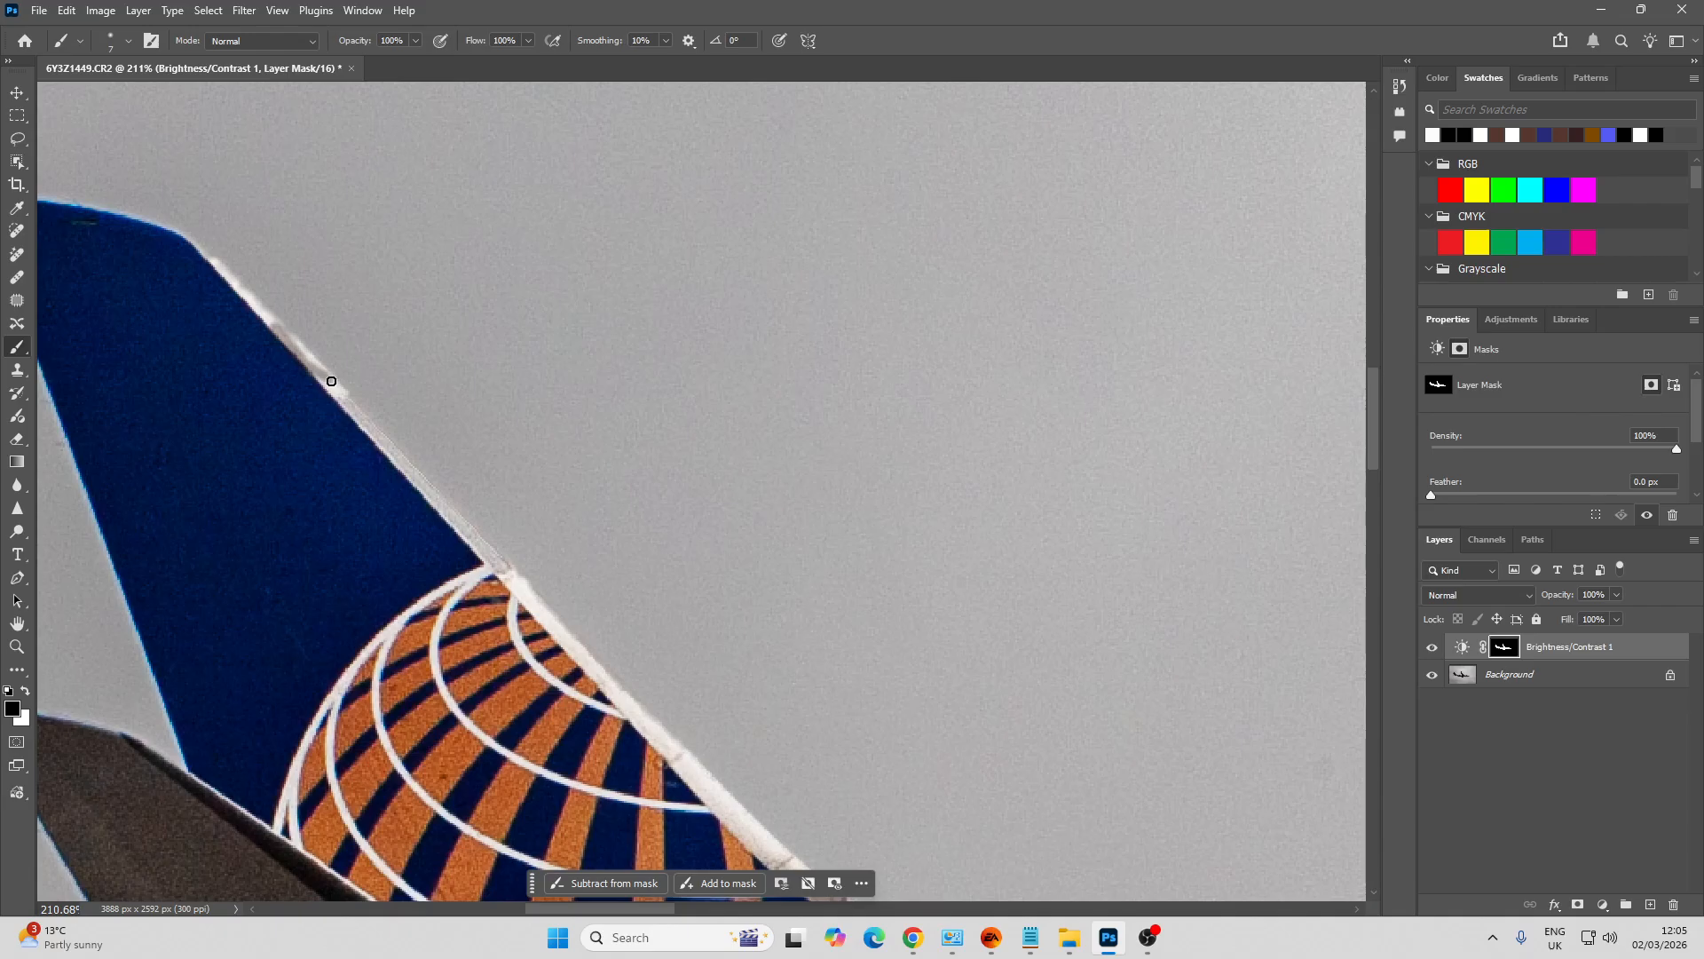
key("]")
key("]")
key("]")
key("]")
left_click_drag(341, 396, 209, 258)
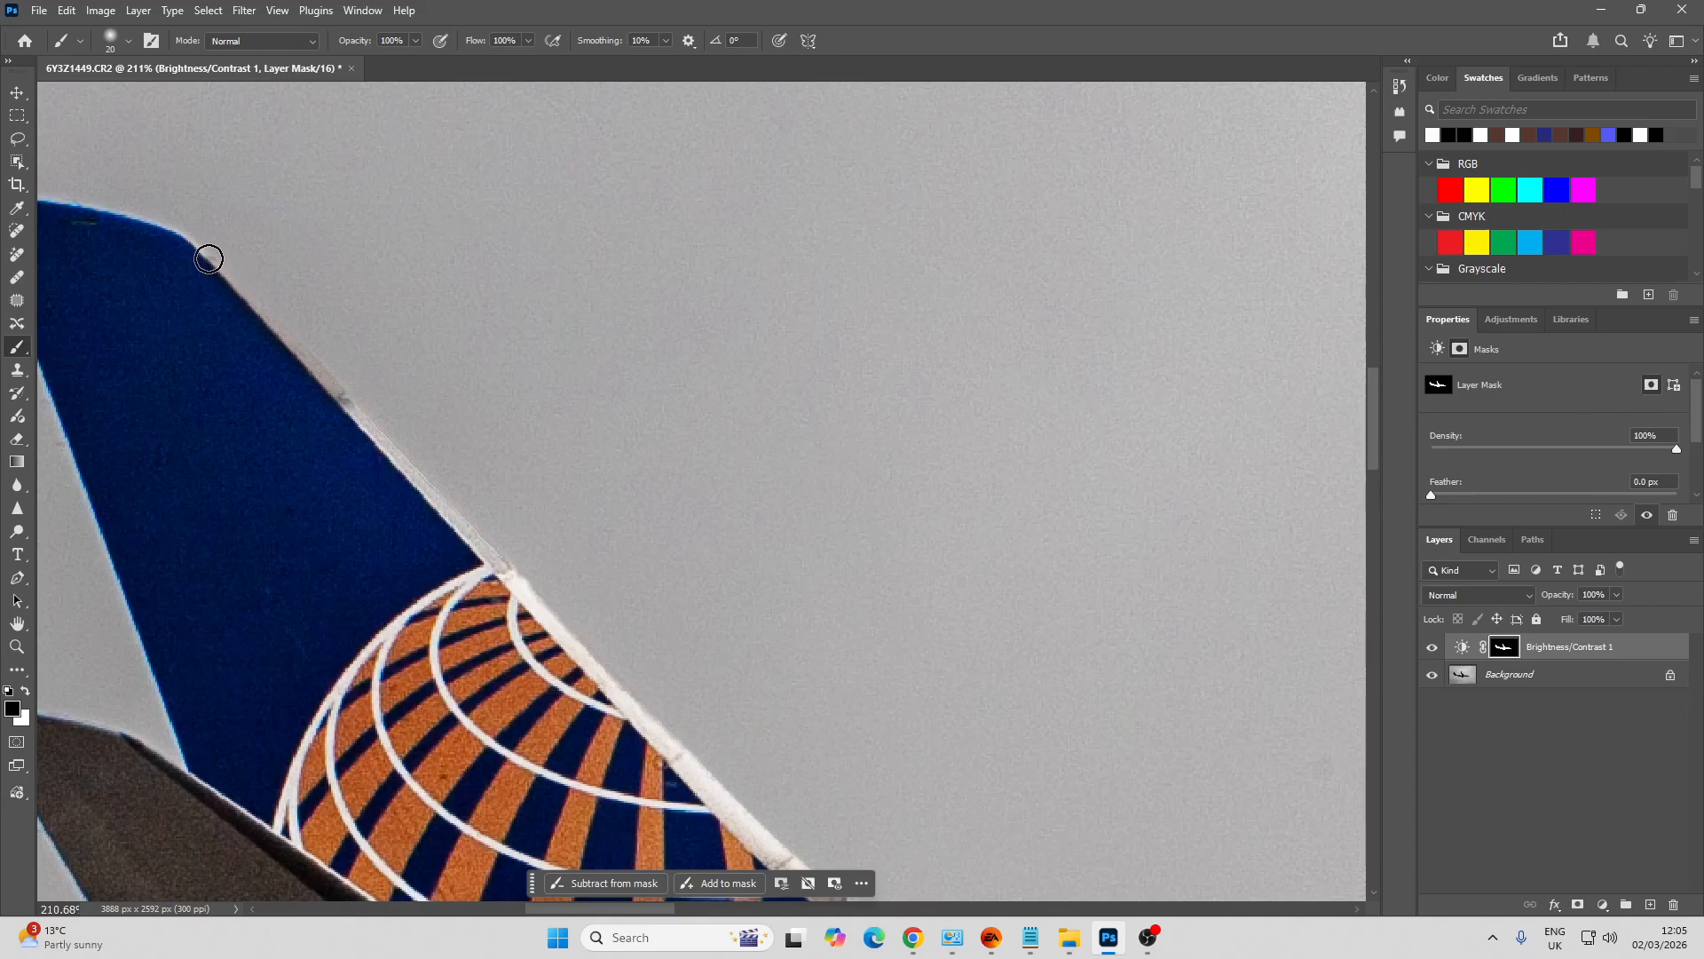
mouse_move(345, 414)
left_mouse_down()
mouse_move(579, 662)
mouse_move(647, 700)
mouse_move(661, 735)
mouse_move(611, 754)
mouse_move(416, 447)
left_mouse_up()
Continue masking out the bright fringe down the fin's leading edge to the fuselage and check the whole aircraft
key("space")
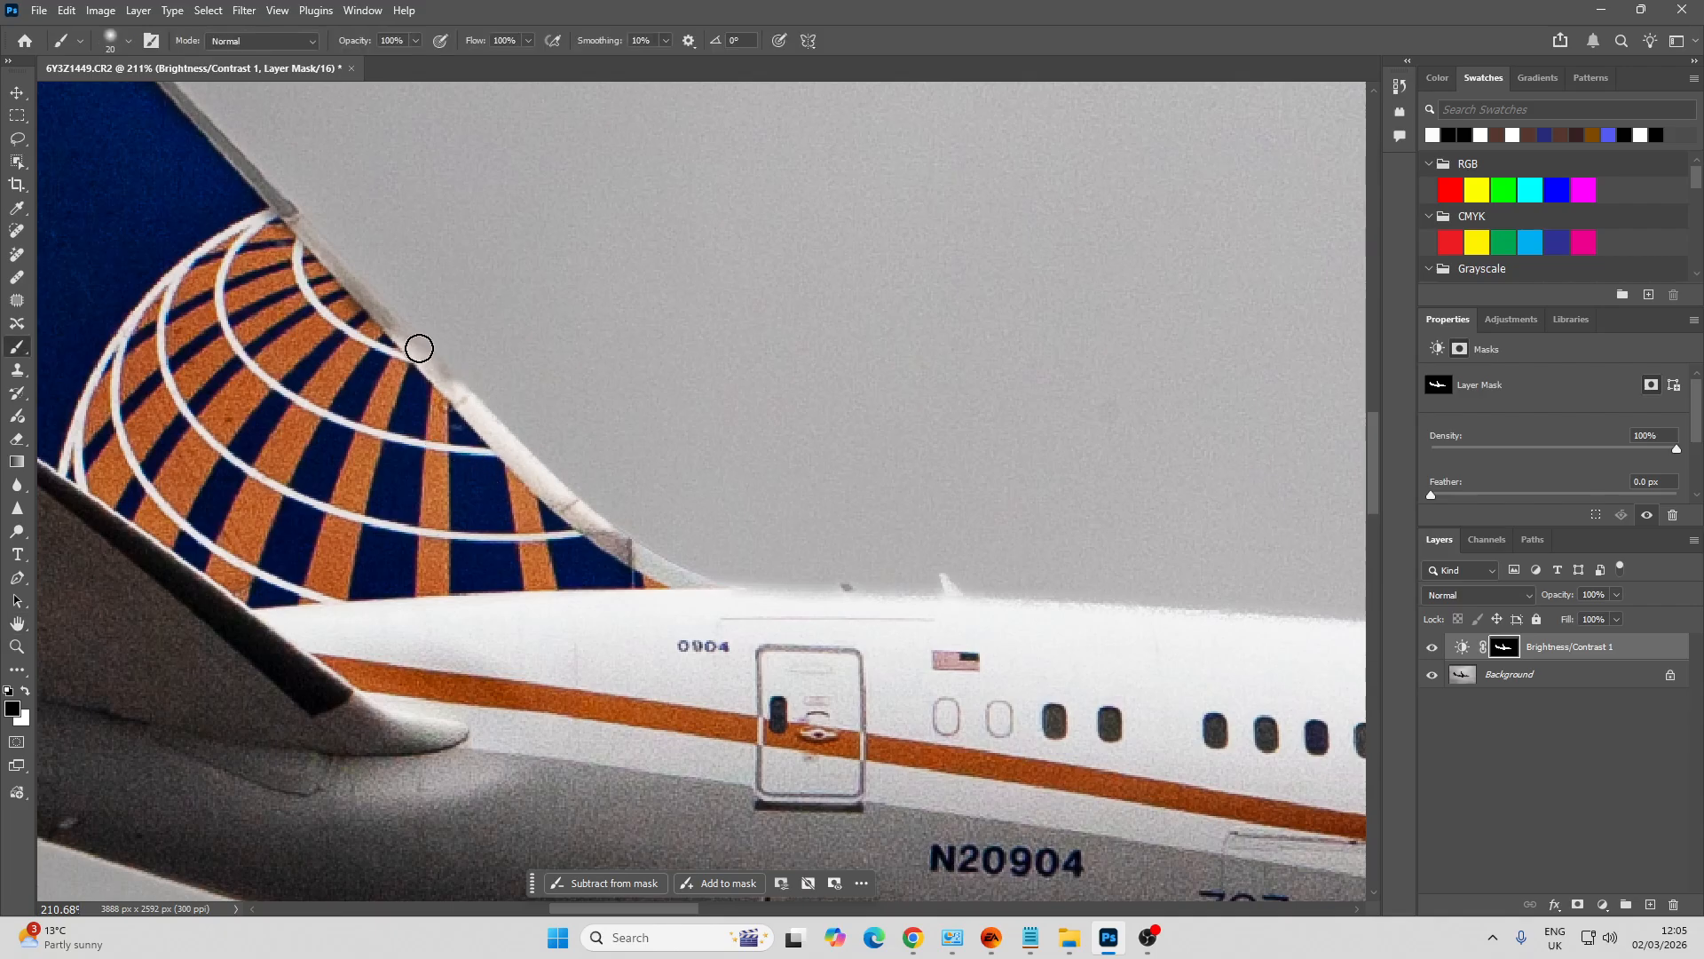
mouse_move(418, 350)
left_mouse_down()
mouse_move(521, 466)
mouse_move(690, 579)
left_mouse_up()
key("z")
left_click_drag(639, 495, 444, 469)
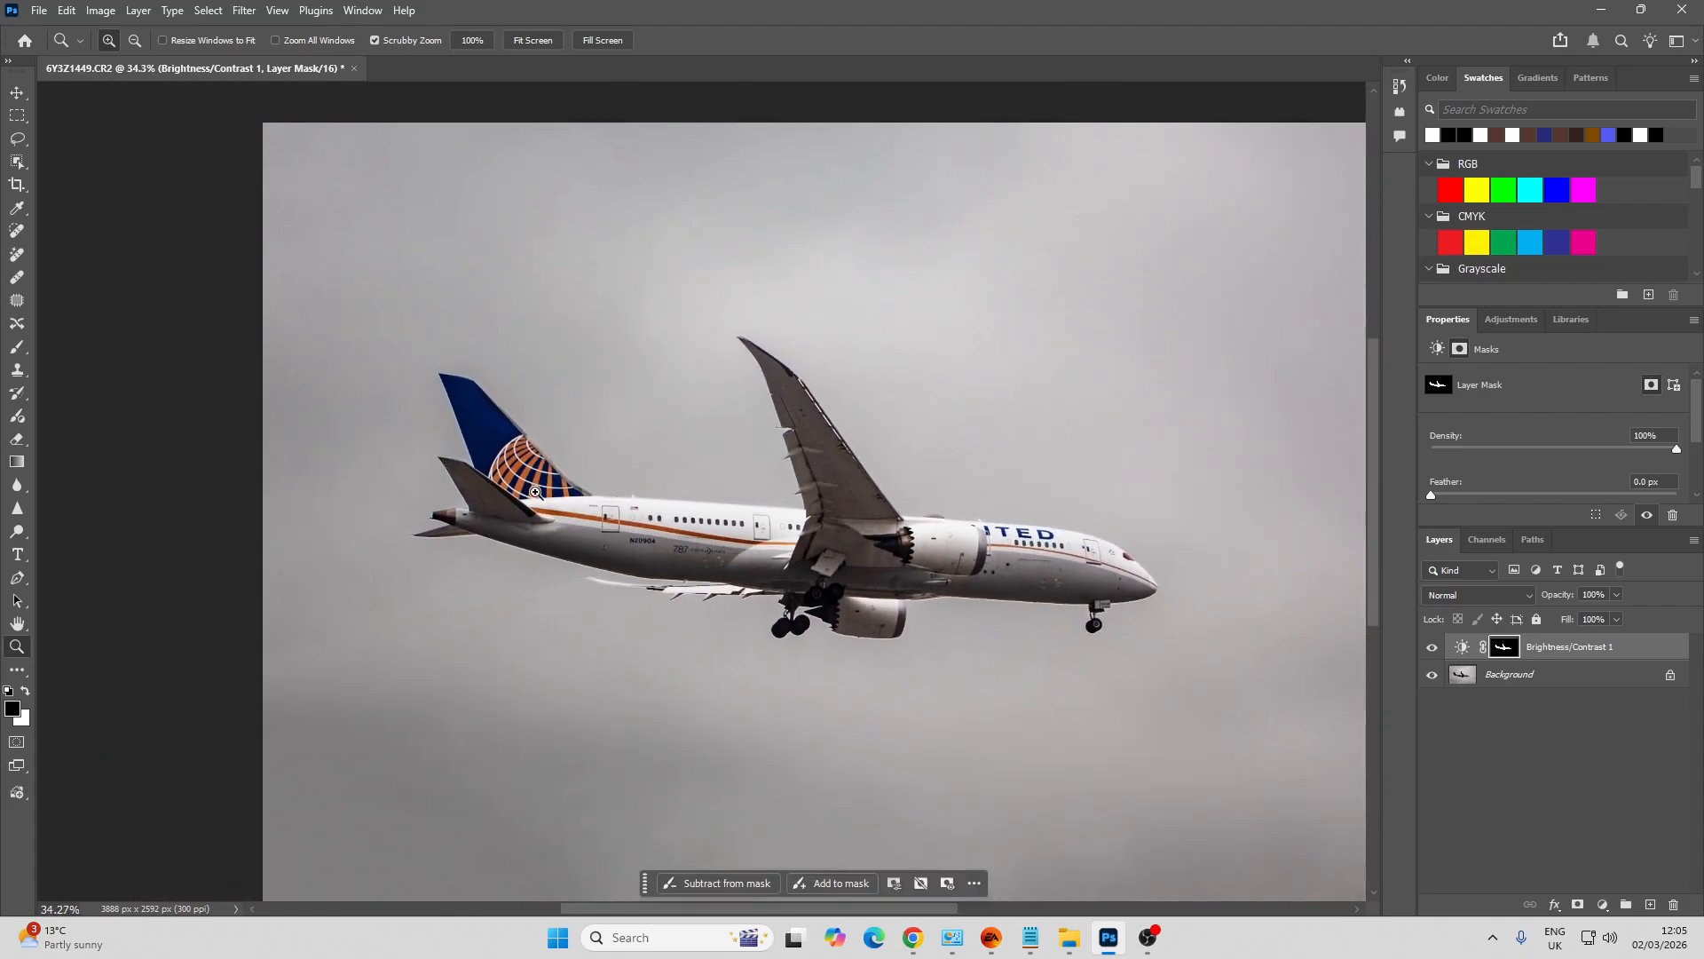
key("h")
left_click_drag(597, 512, 411, 460)
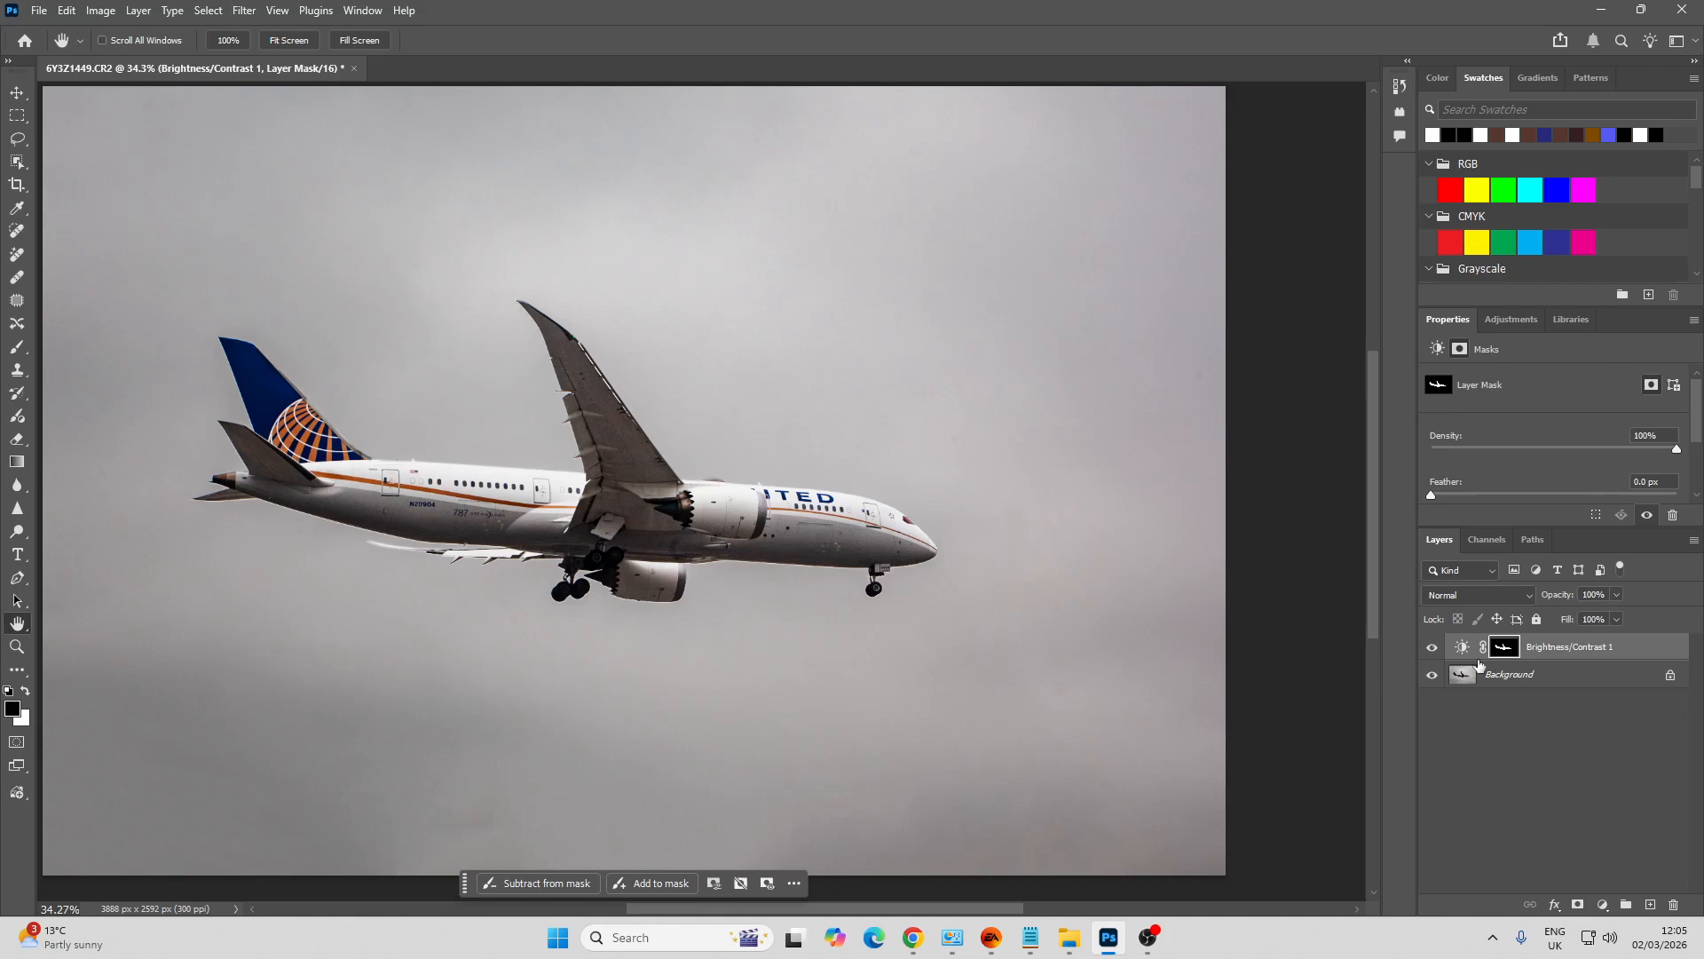
Load the aircraft mask as a selection and add a second Brightness/Contrast adjustment layer from it
right_click(1507, 650)
left_click(1545, 720)
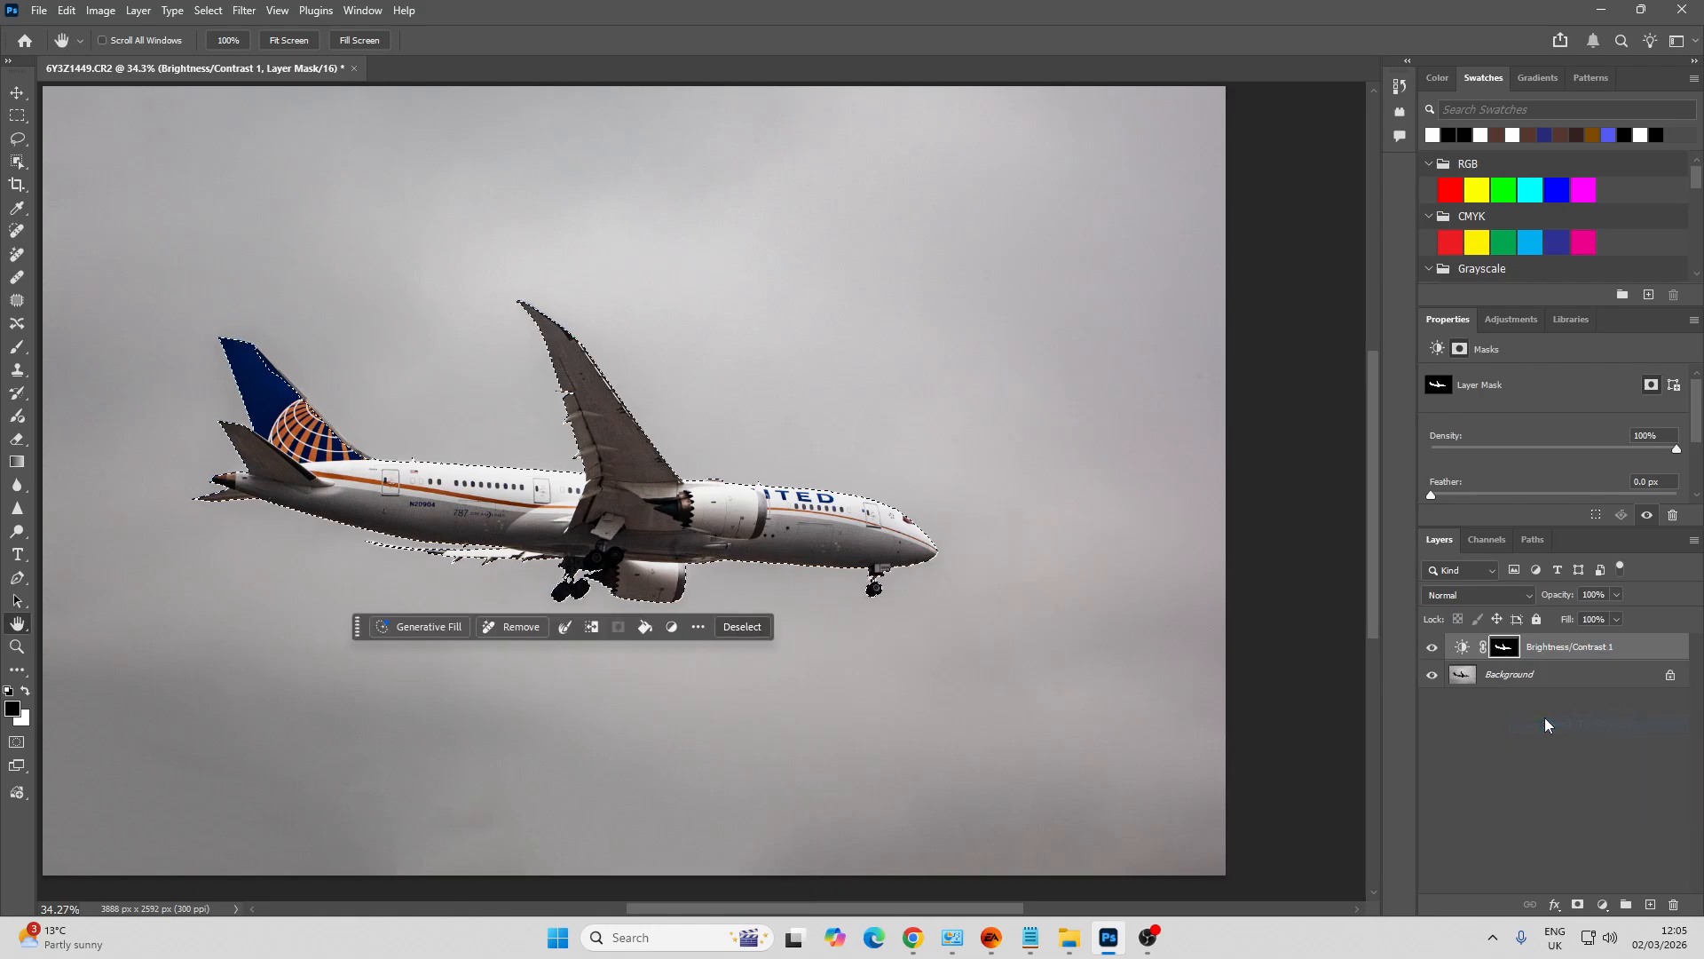
left_click(1603, 904)
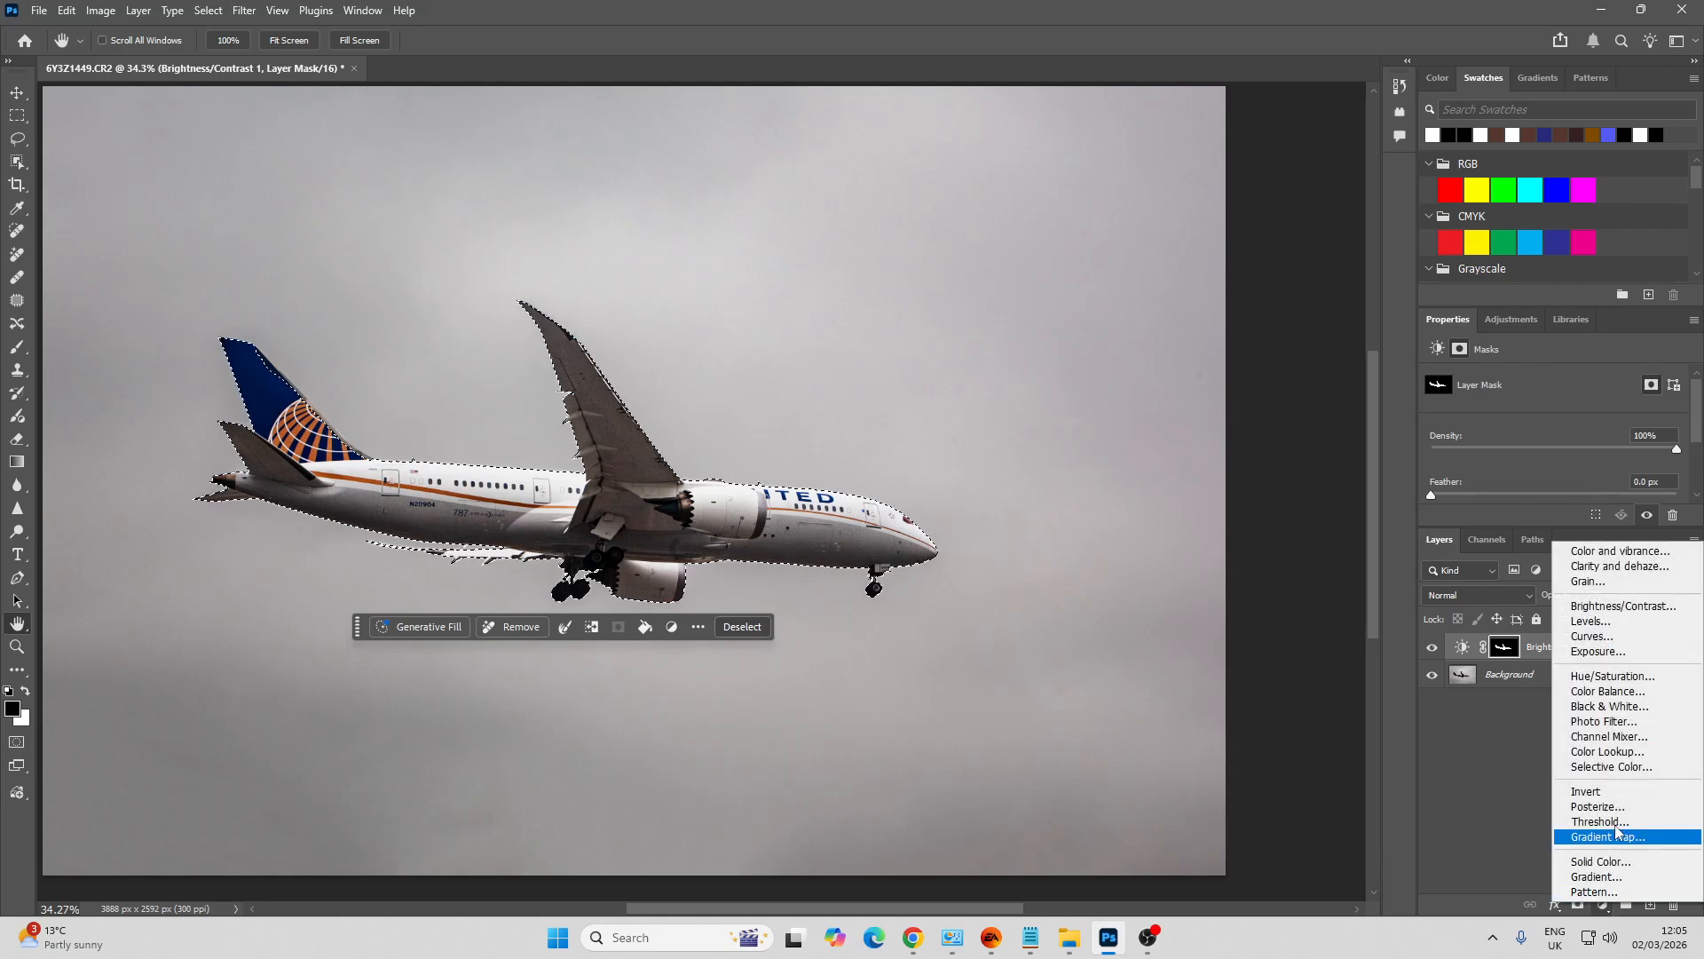
left_click(1623, 605)
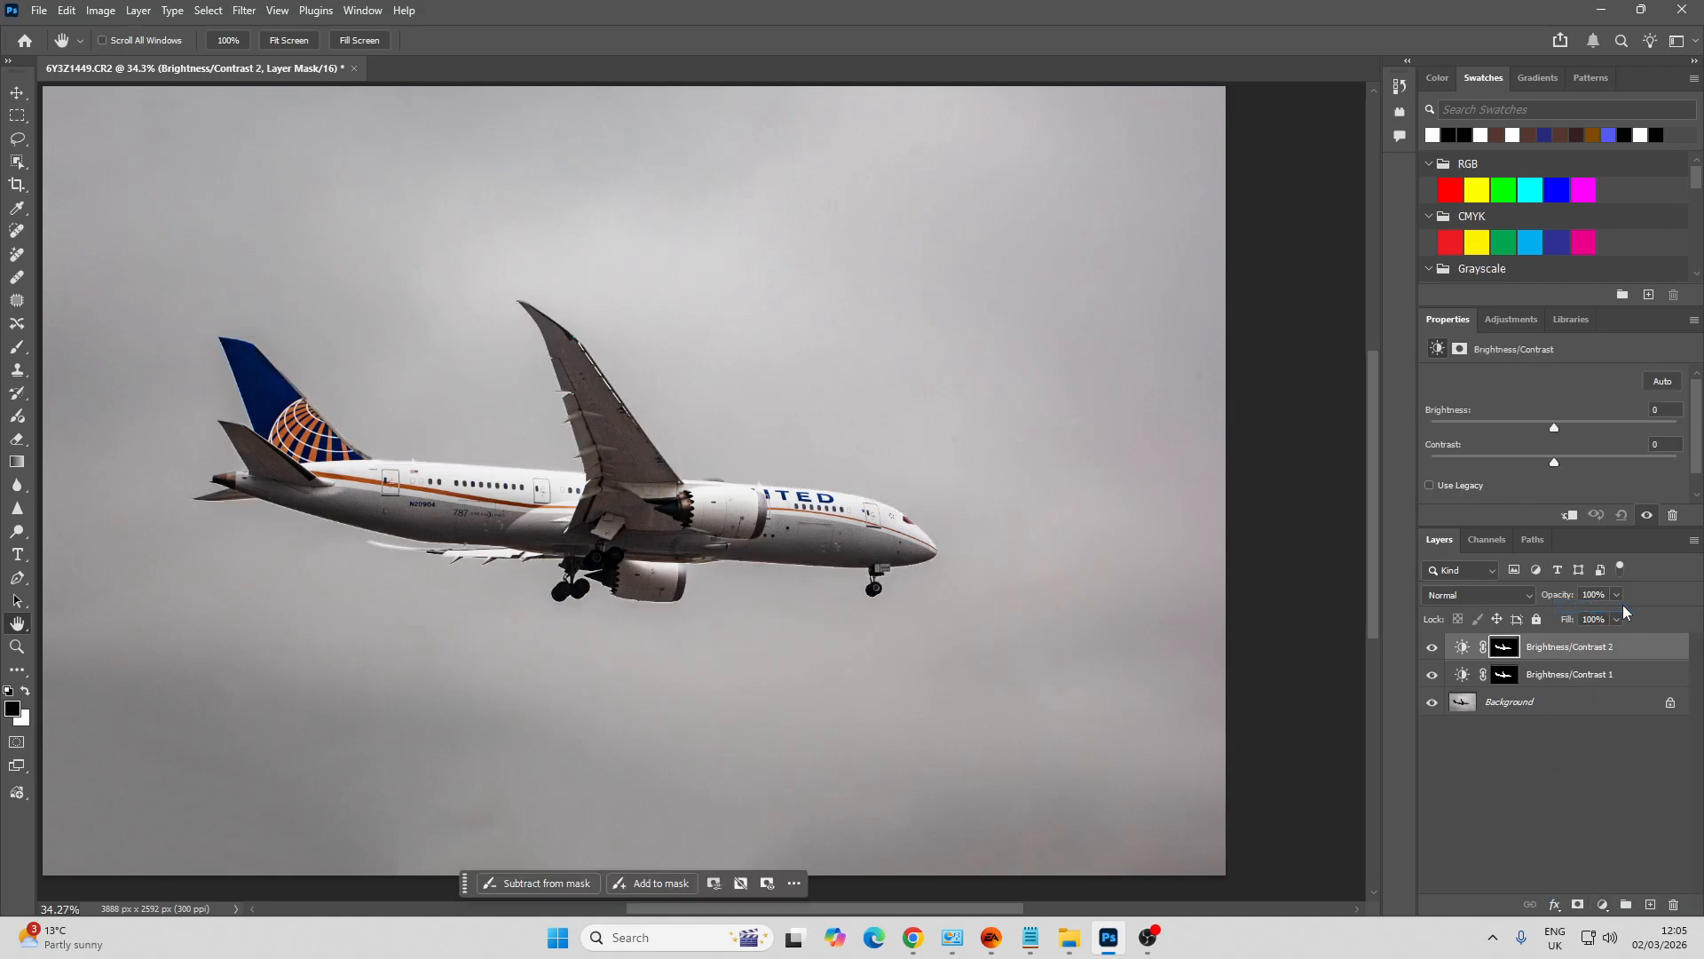
Invert the Brightness/Contrast 2 mask so it covers the sky, and set brightness to -42 and contrast to -35
key("ctrl+i")
mouse_move(1553, 423)
left_mouse_down()
mouse_move(1401, 450)
mouse_move(1542, 458)
mouse_move(1520, 428)
left_mouse_up()
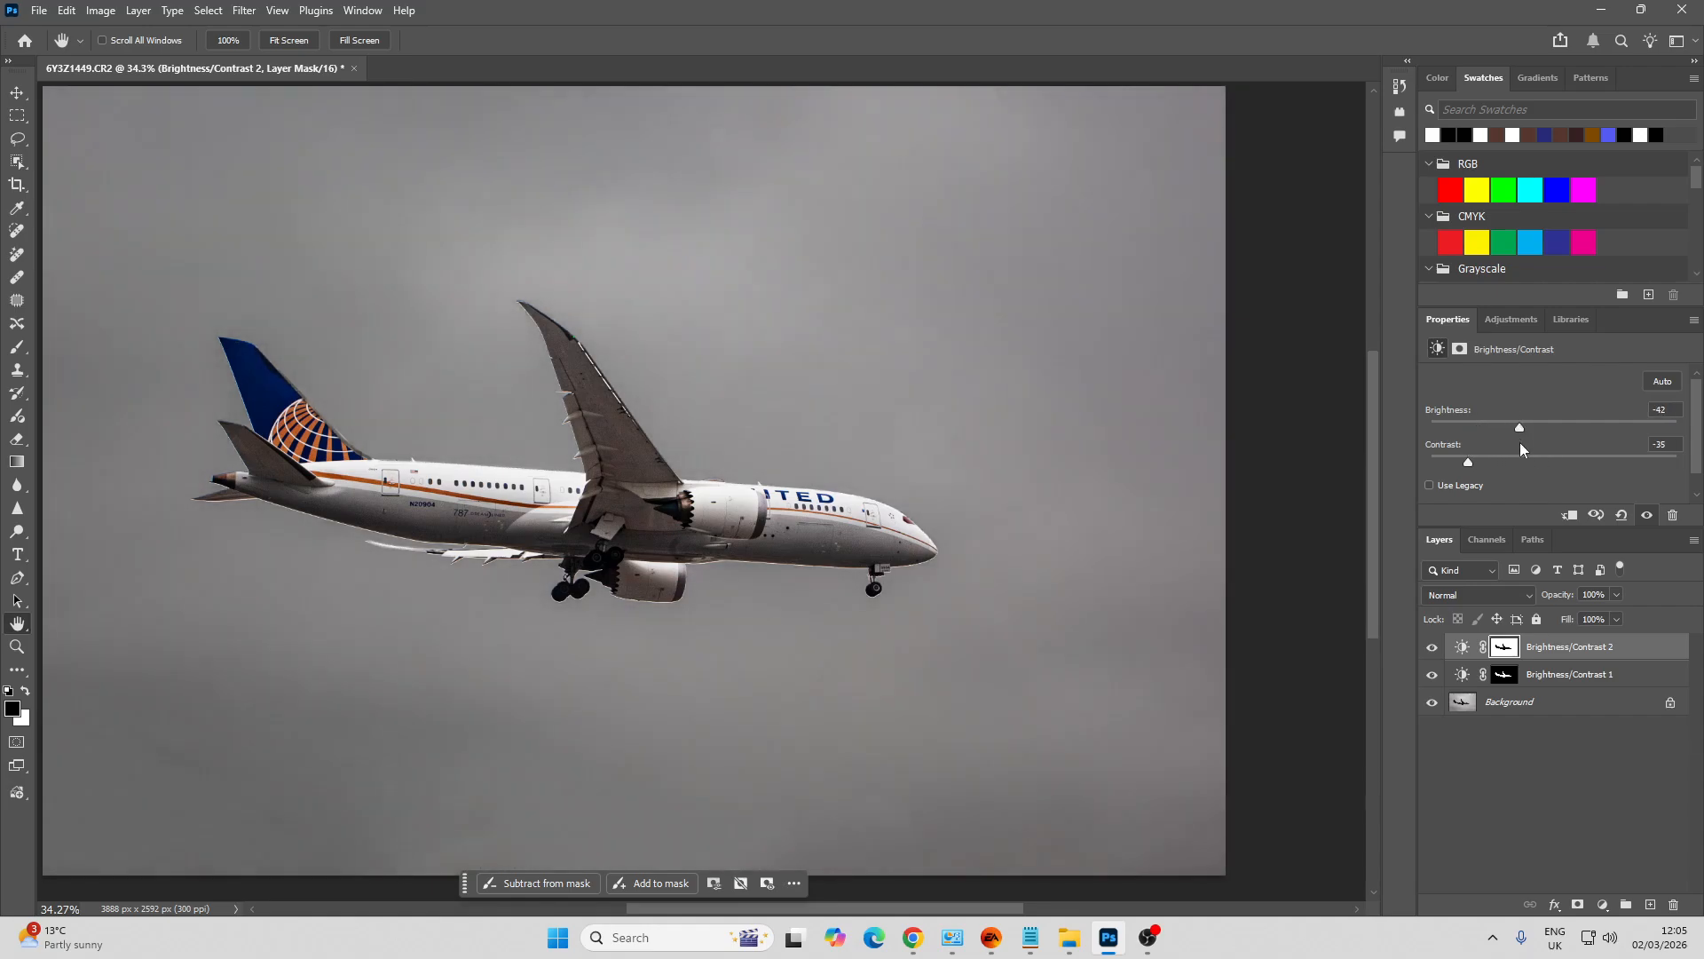
Load the sky mask as a selection and add a Color and vibrance adjustment with temperature -60, tint -1 and vibrance -13
right_click(1506, 648)
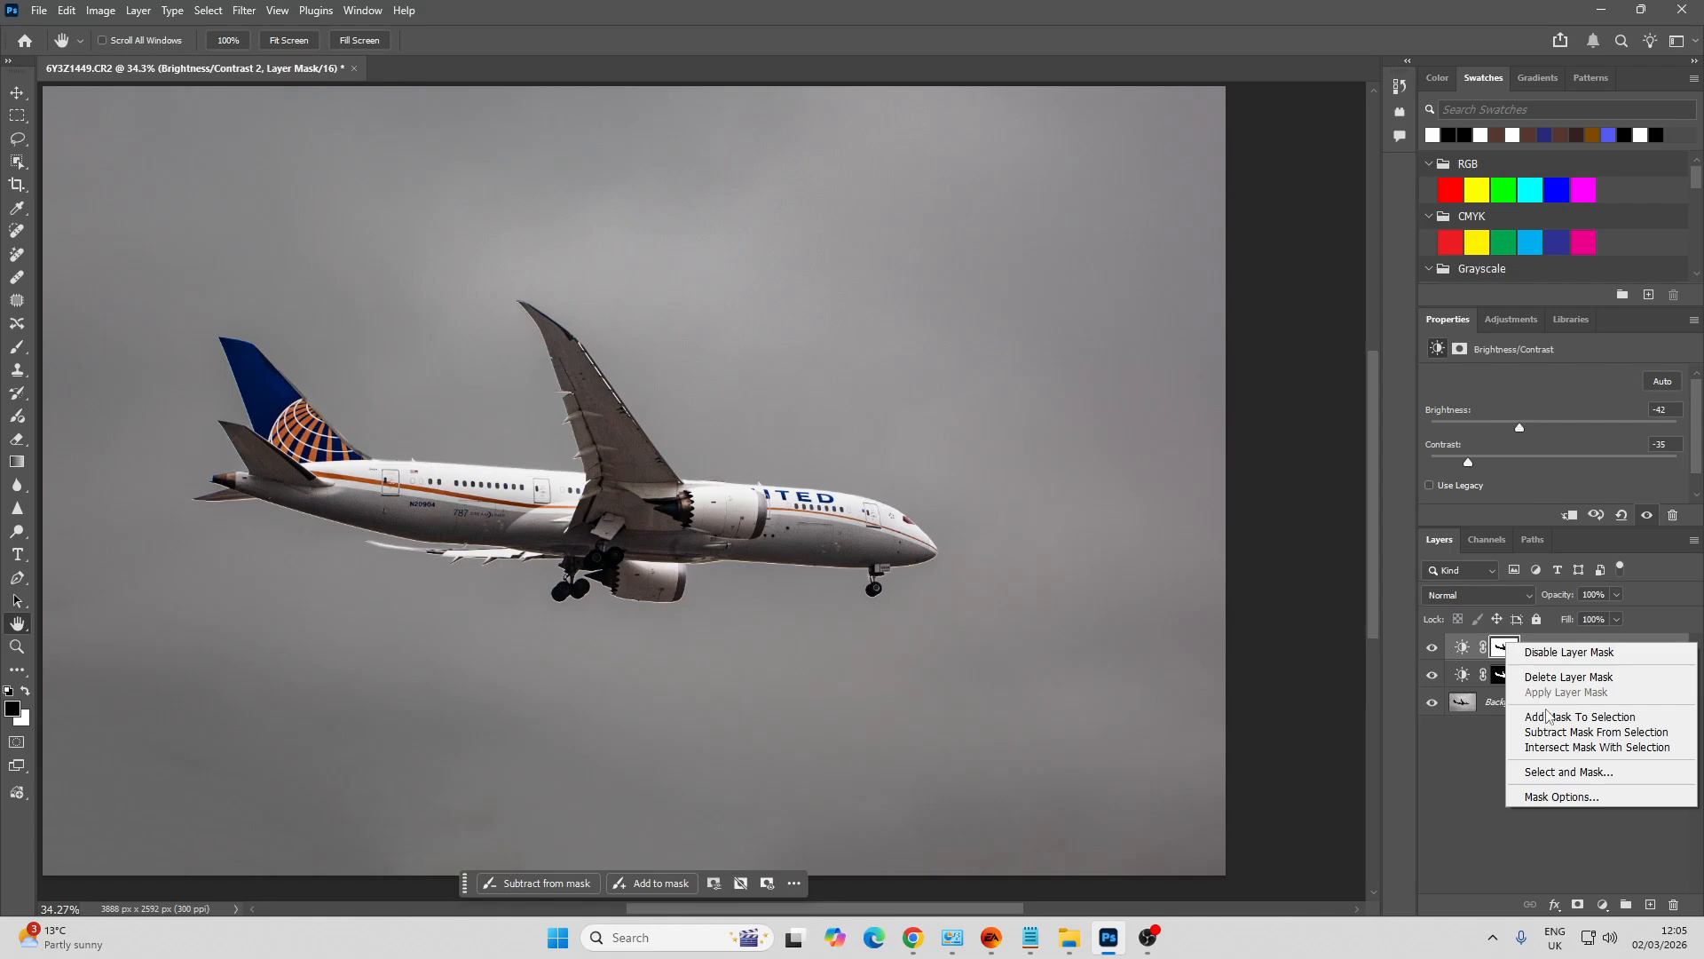
left_click(1562, 716)
left_click(1602, 905)
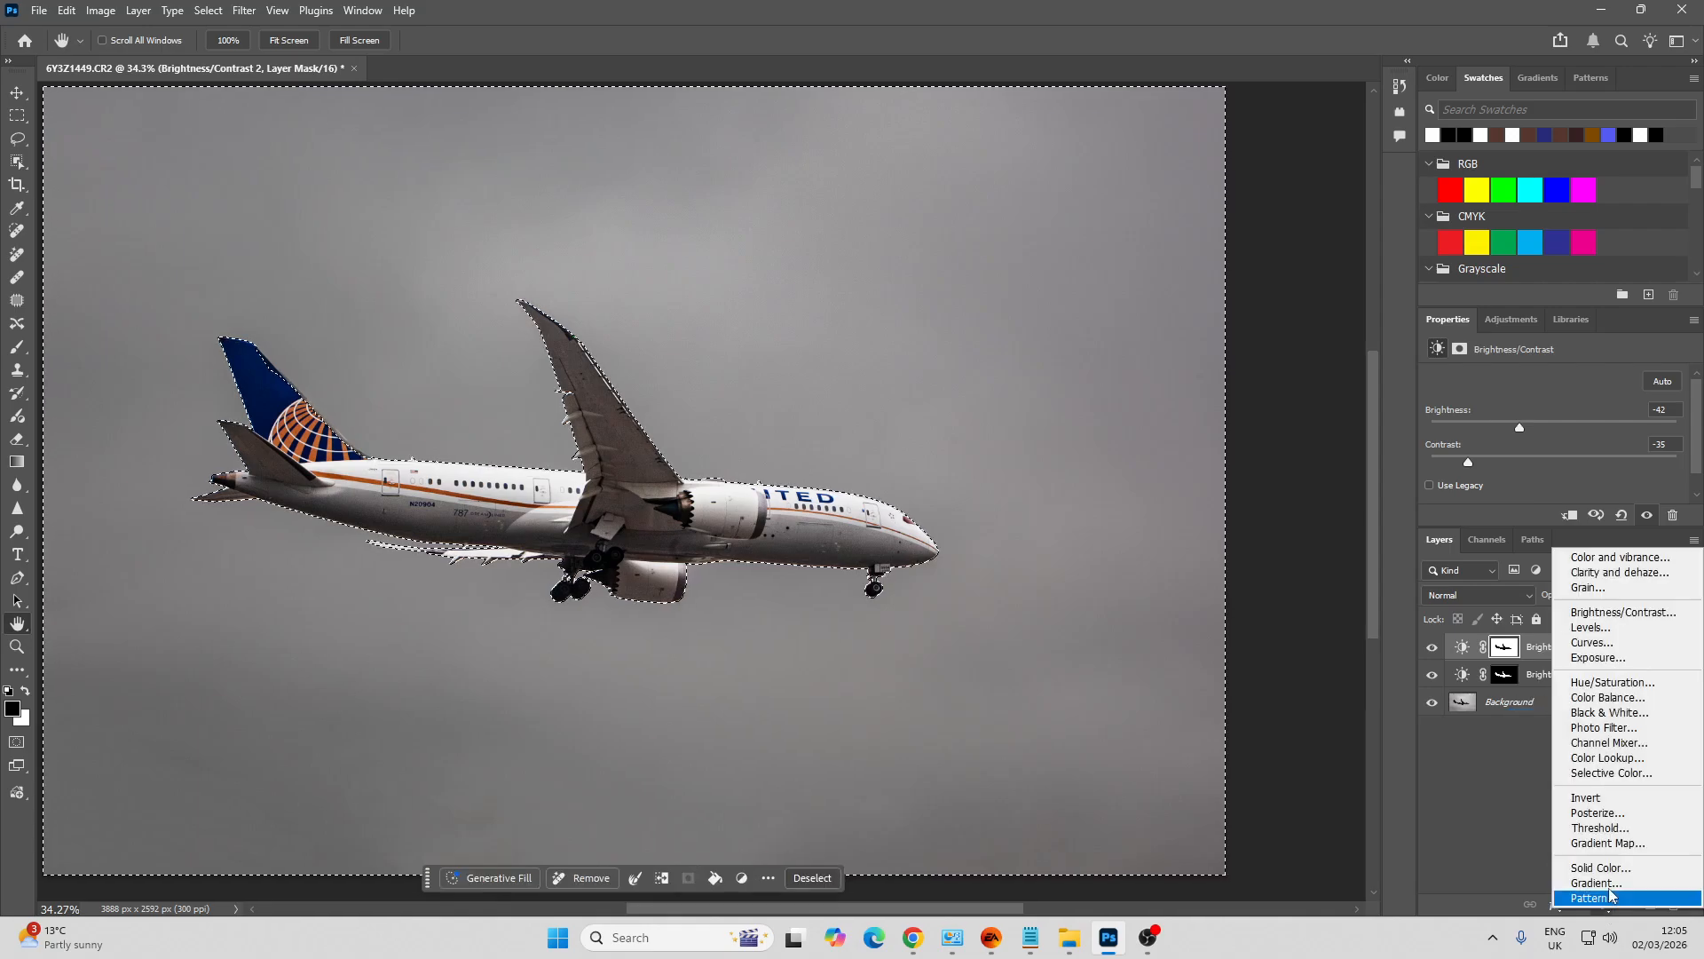
left_click(1632, 559)
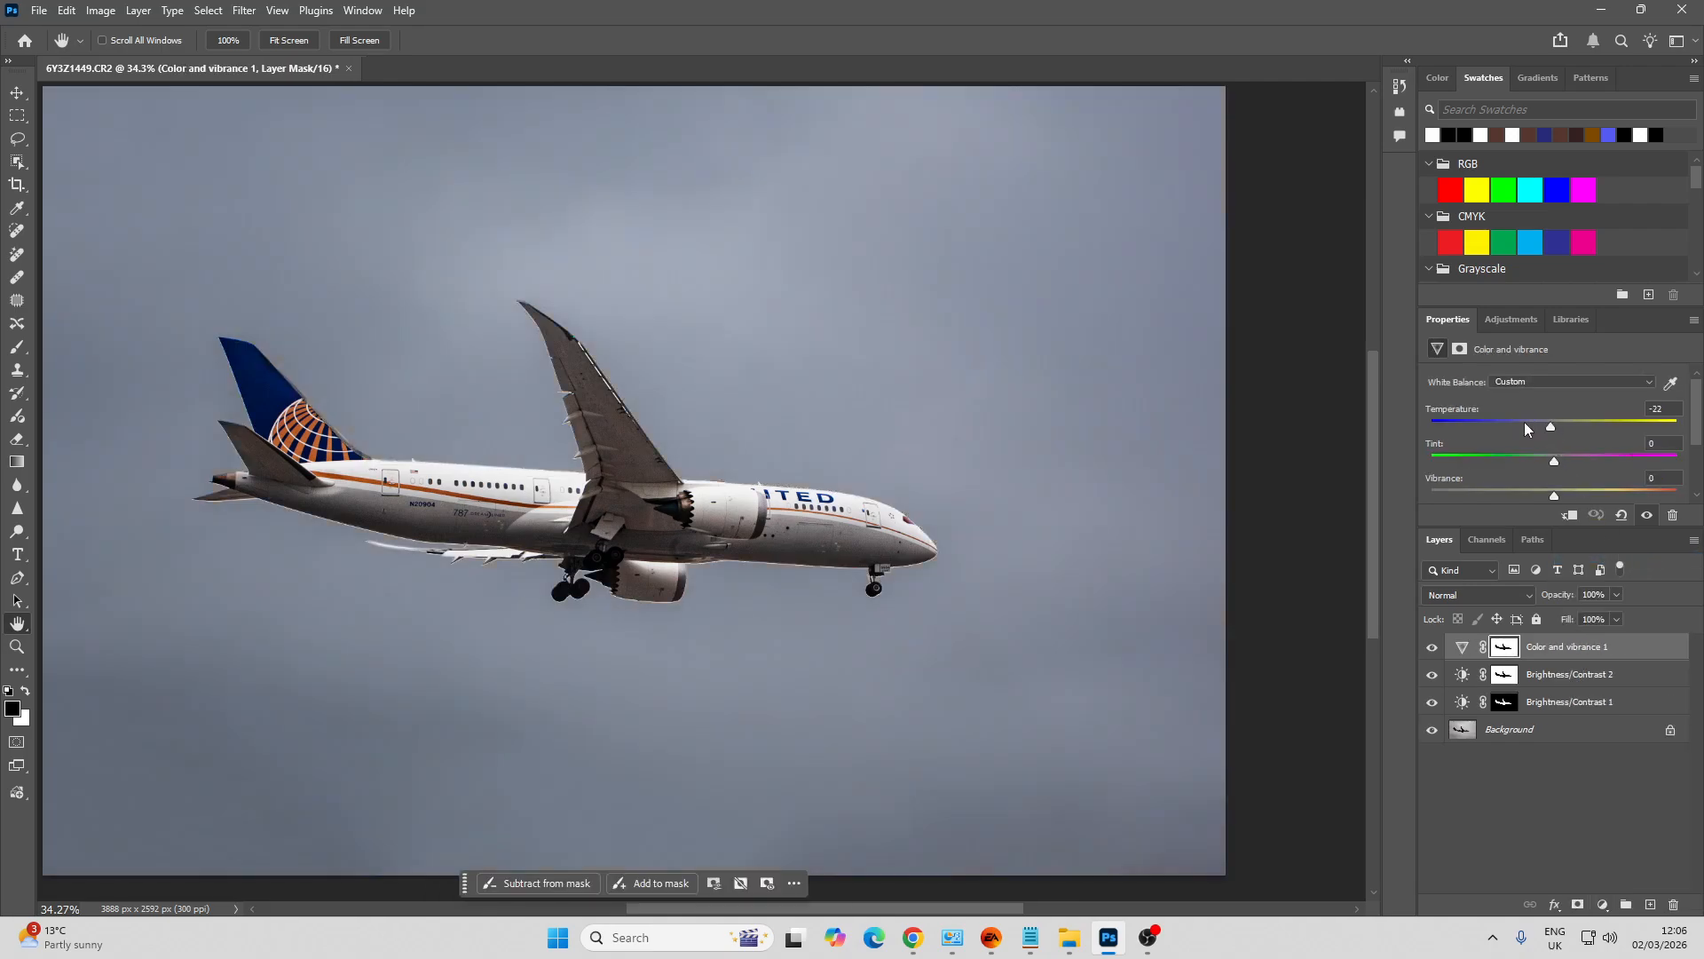
left_click_drag(1525, 423, 1464, 429)
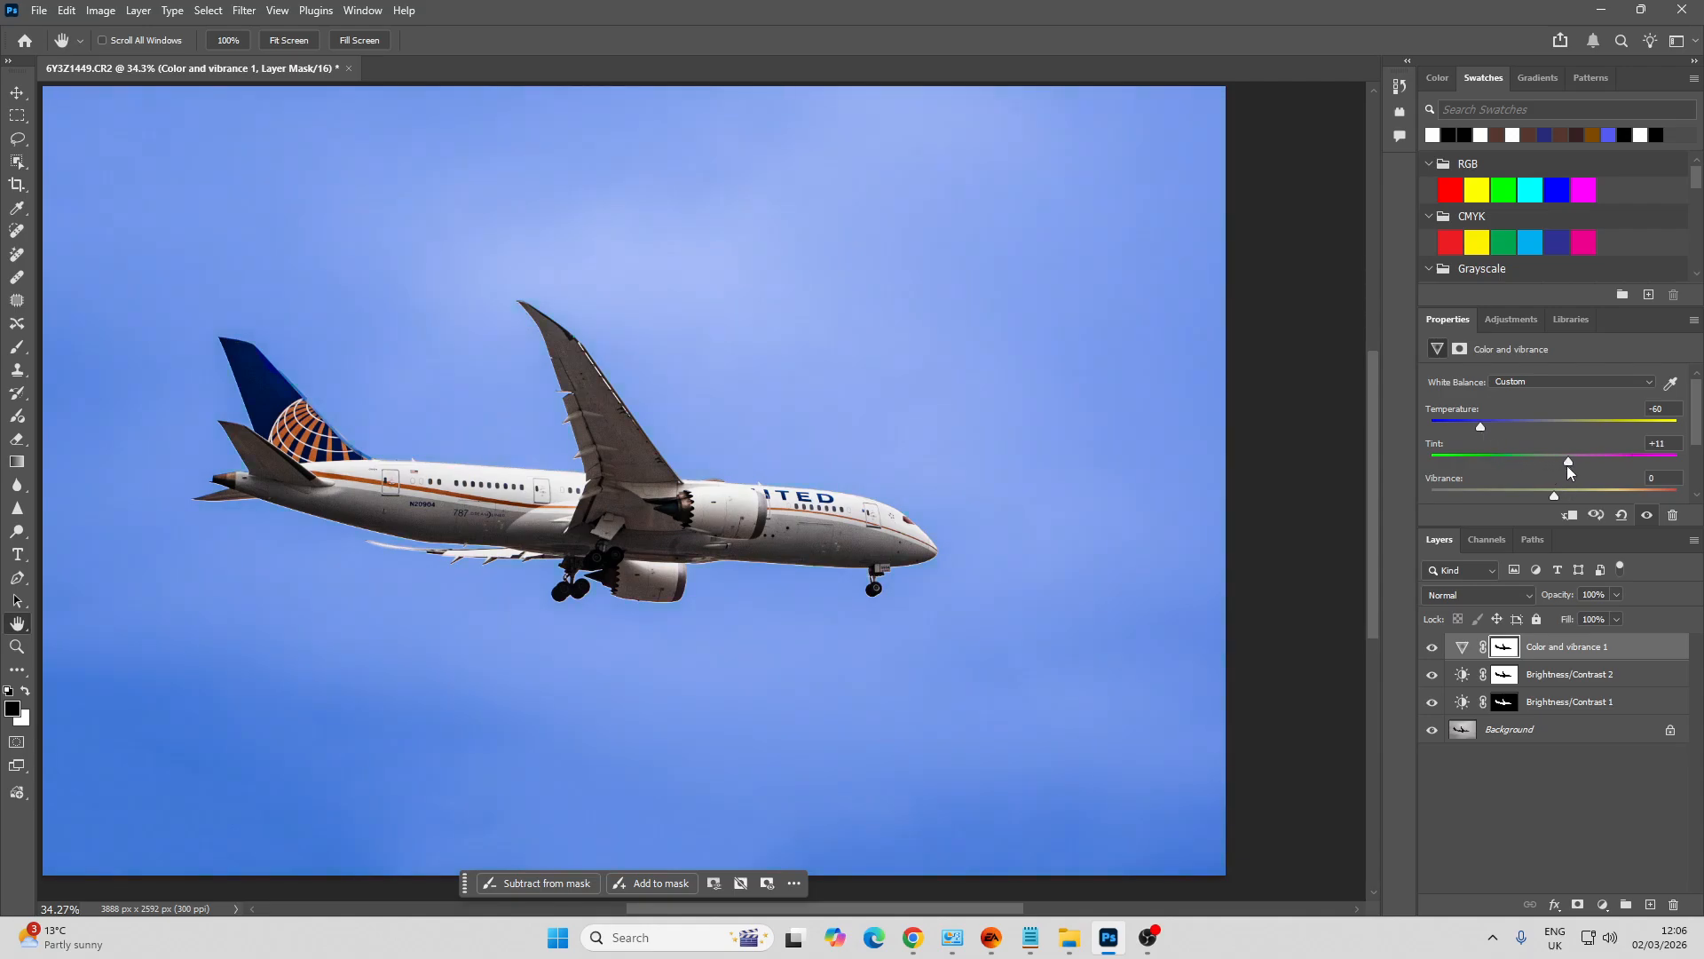
left_click_drag(1567, 465, 1537, 507)
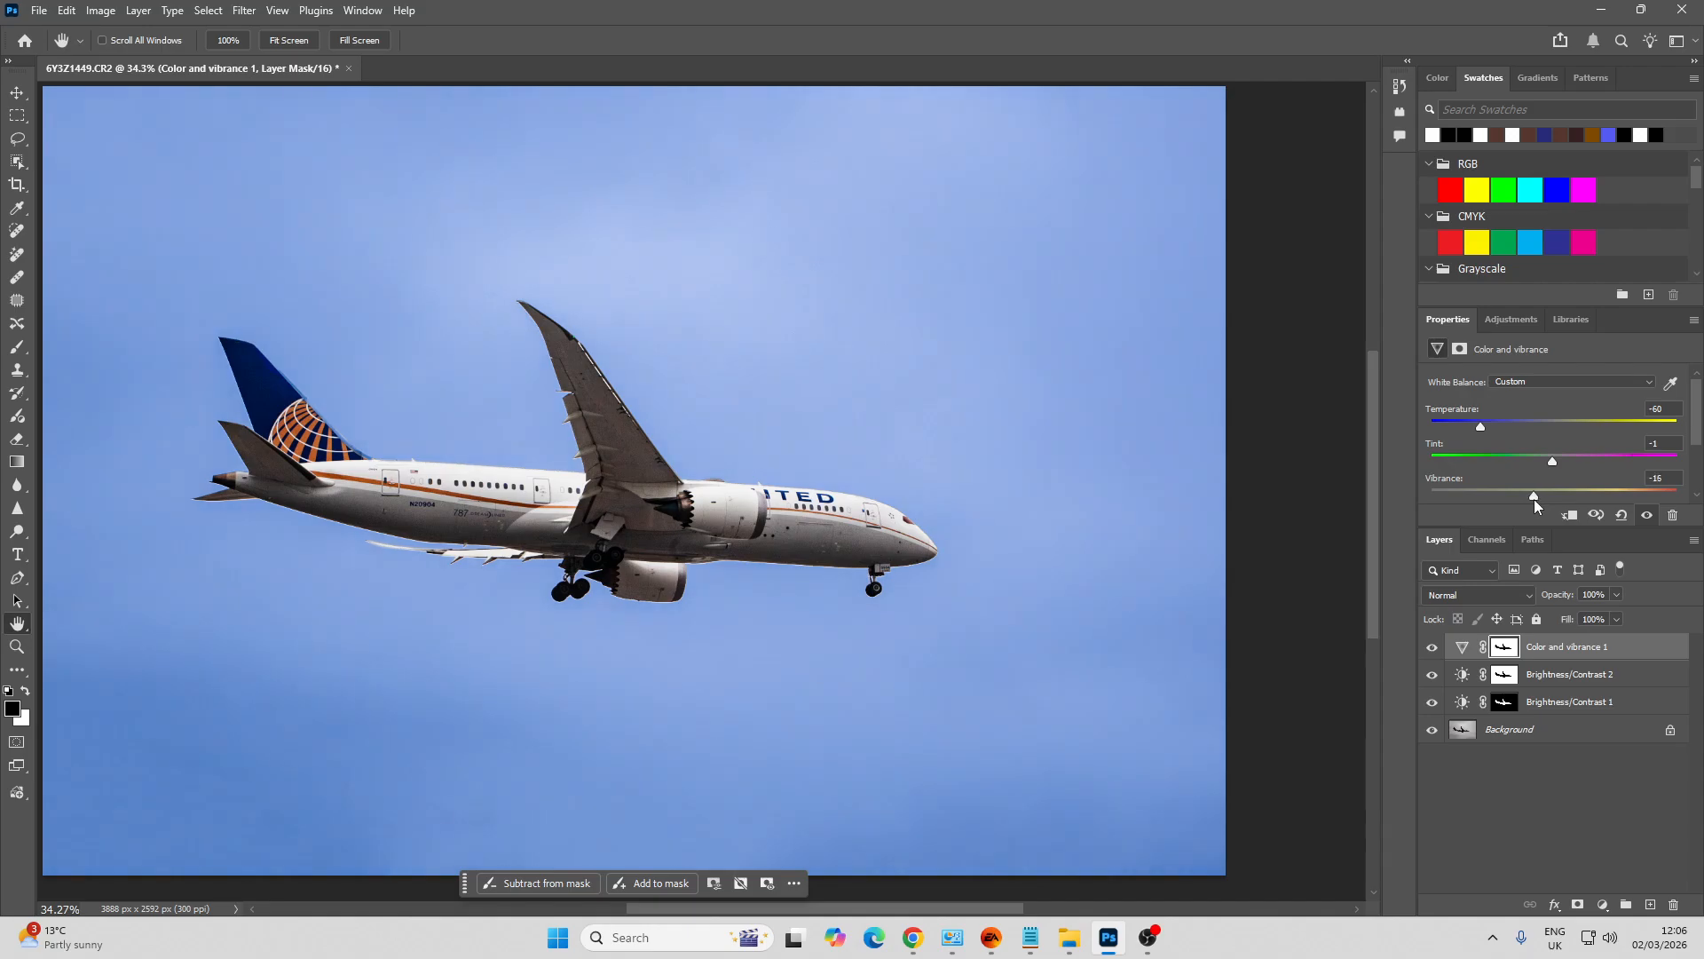
Check the aircraft against the recoloured sky, toggling the Background layer and examining the tail fin and the overall image
key("ctrl+space")
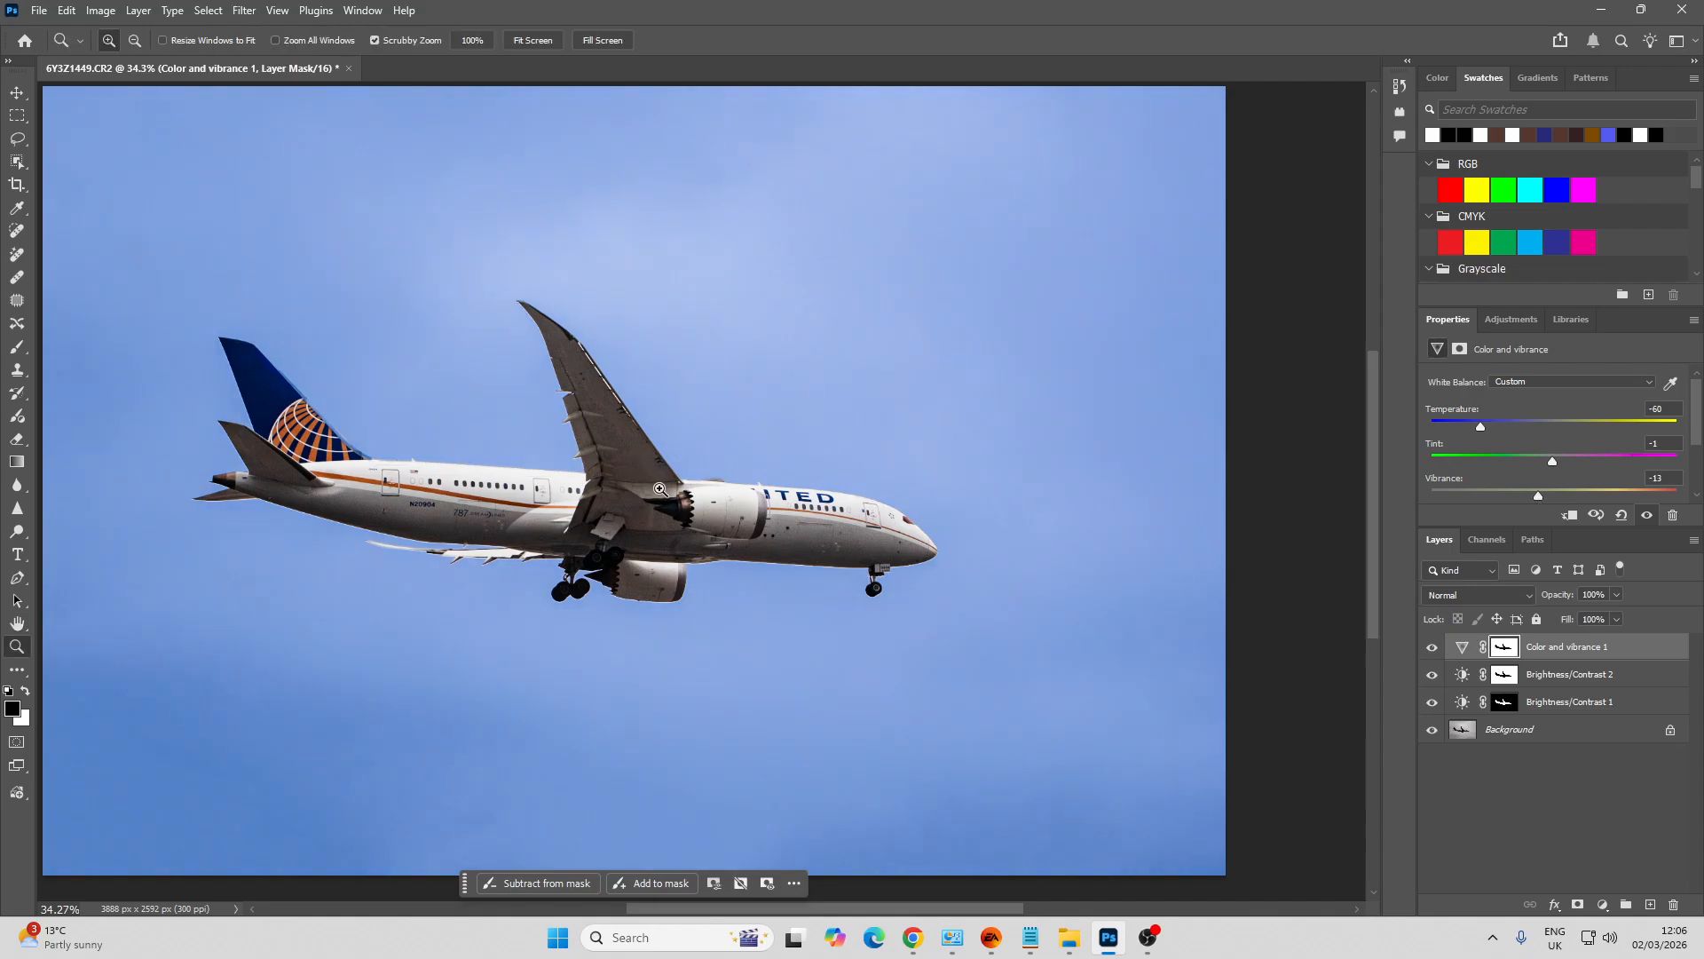
left_click_drag(659, 489, 624, 479)
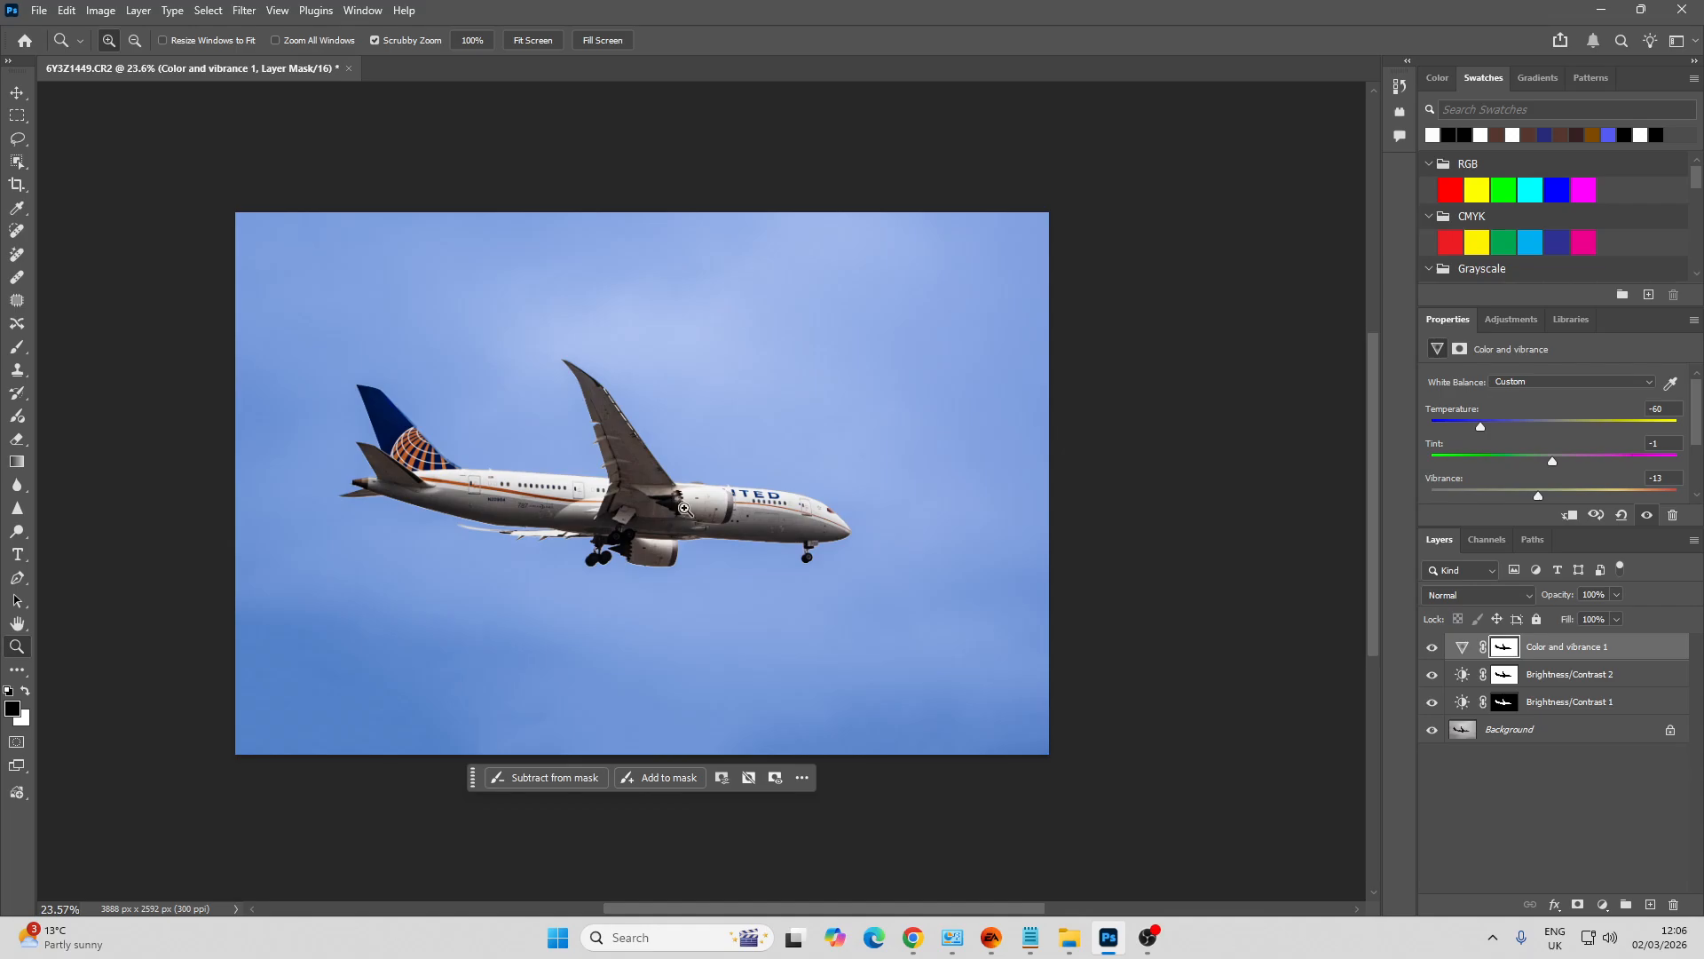
left_click(1432, 730)
left_click(1432, 731)
left_click_drag(483, 495, 544, 555)
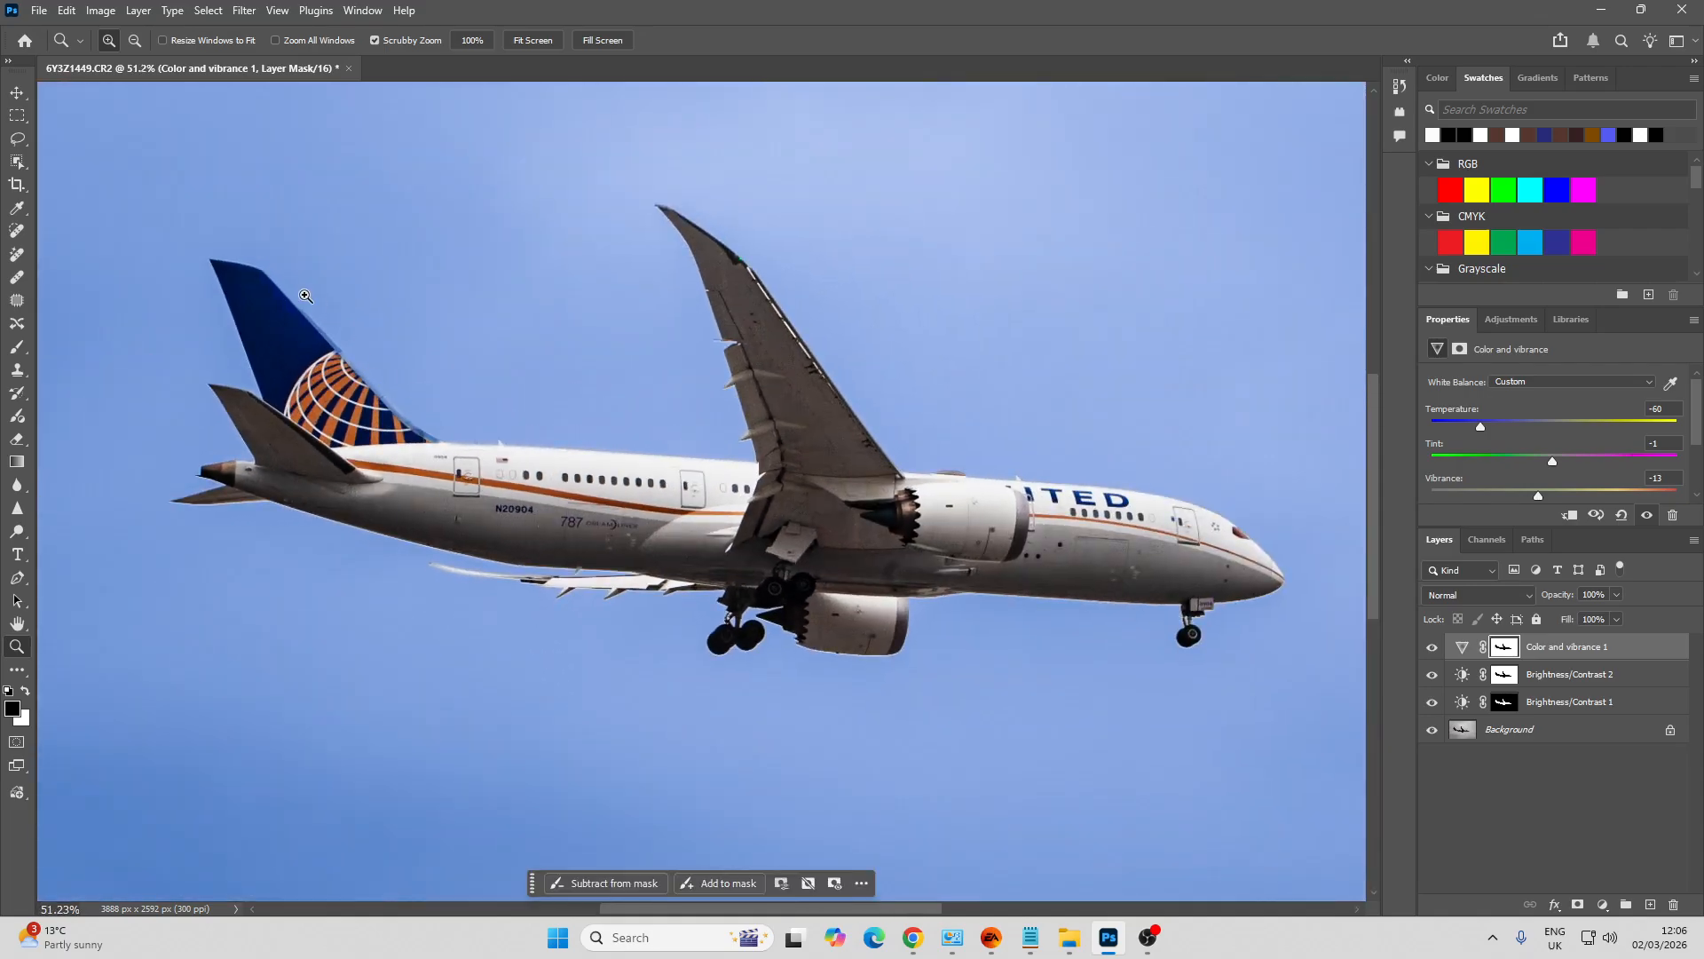
left_click_drag(200, 296, 289, 418)
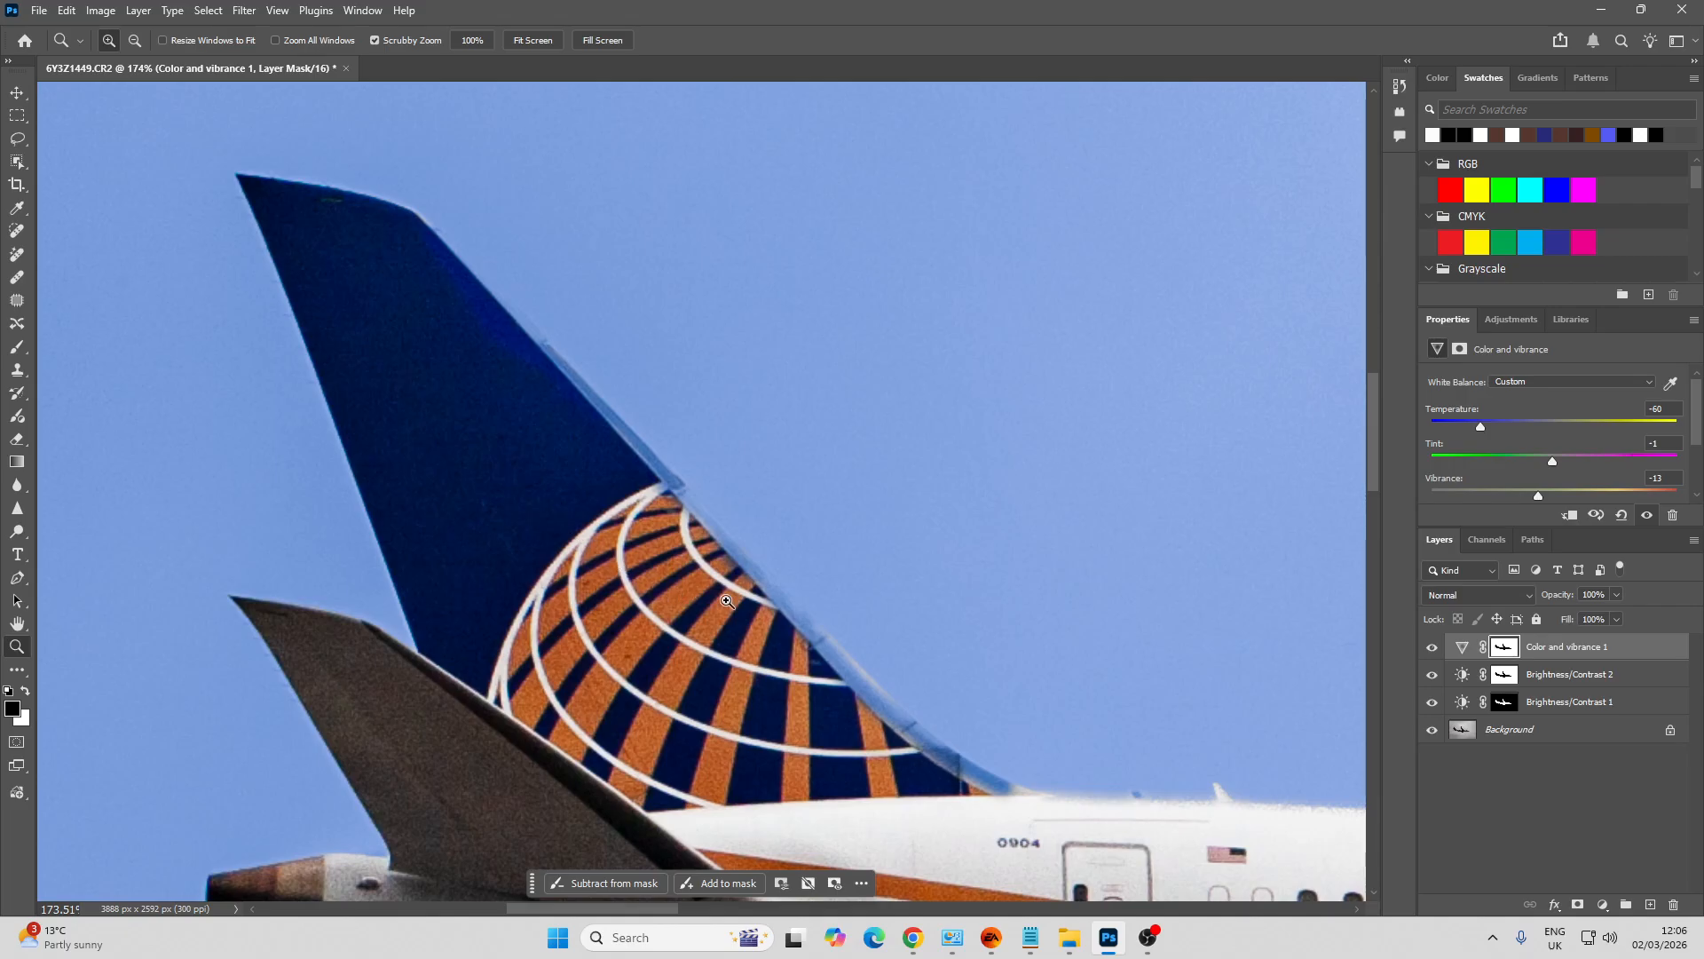
left_click_drag(727, 602, 677, 580)
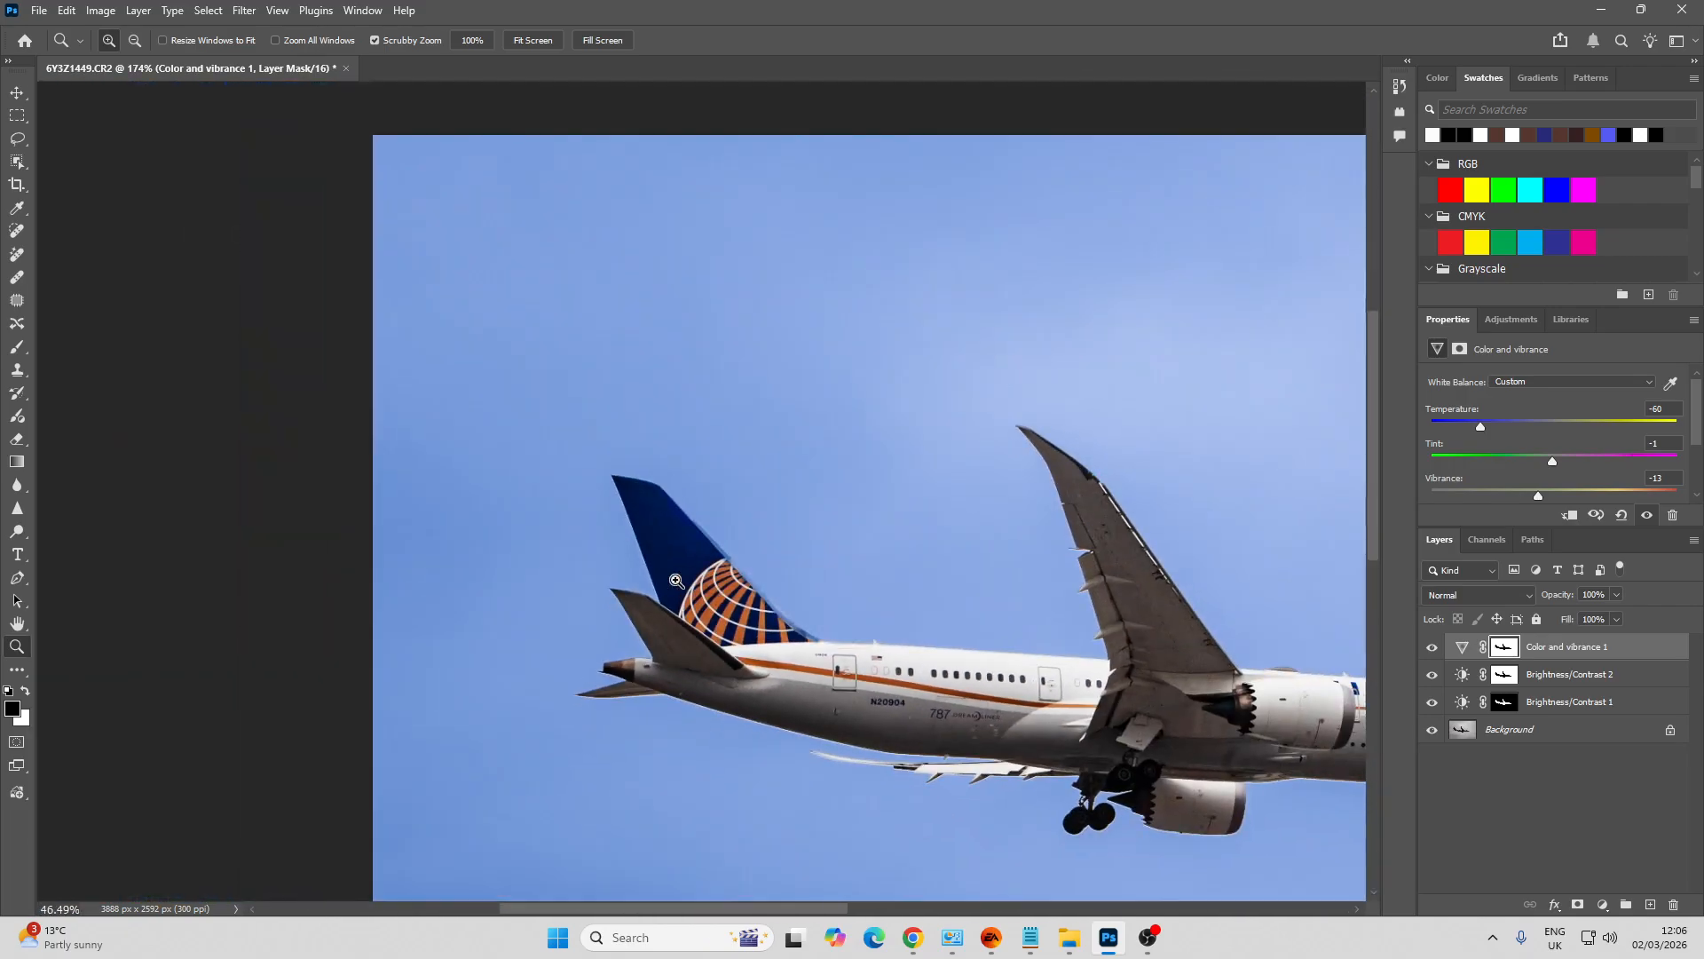
key("space")
left_click_drag(811, 607, 584, 497)
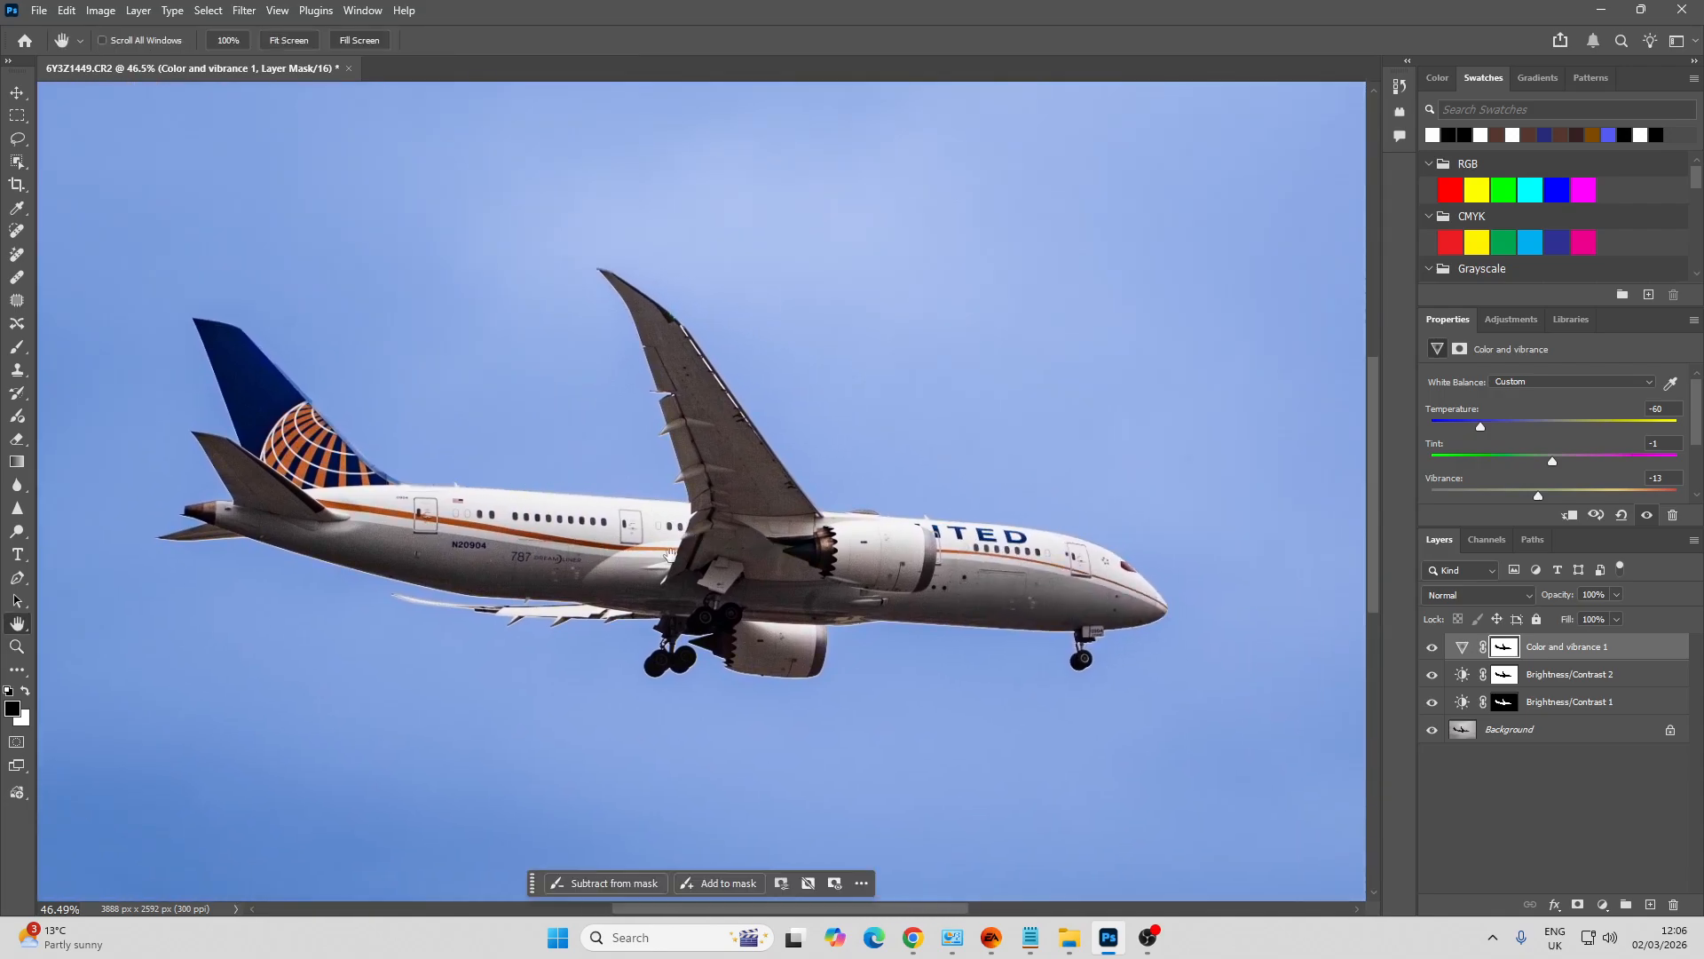
key("z")
left_click_drag(704, 563, 670, 579)
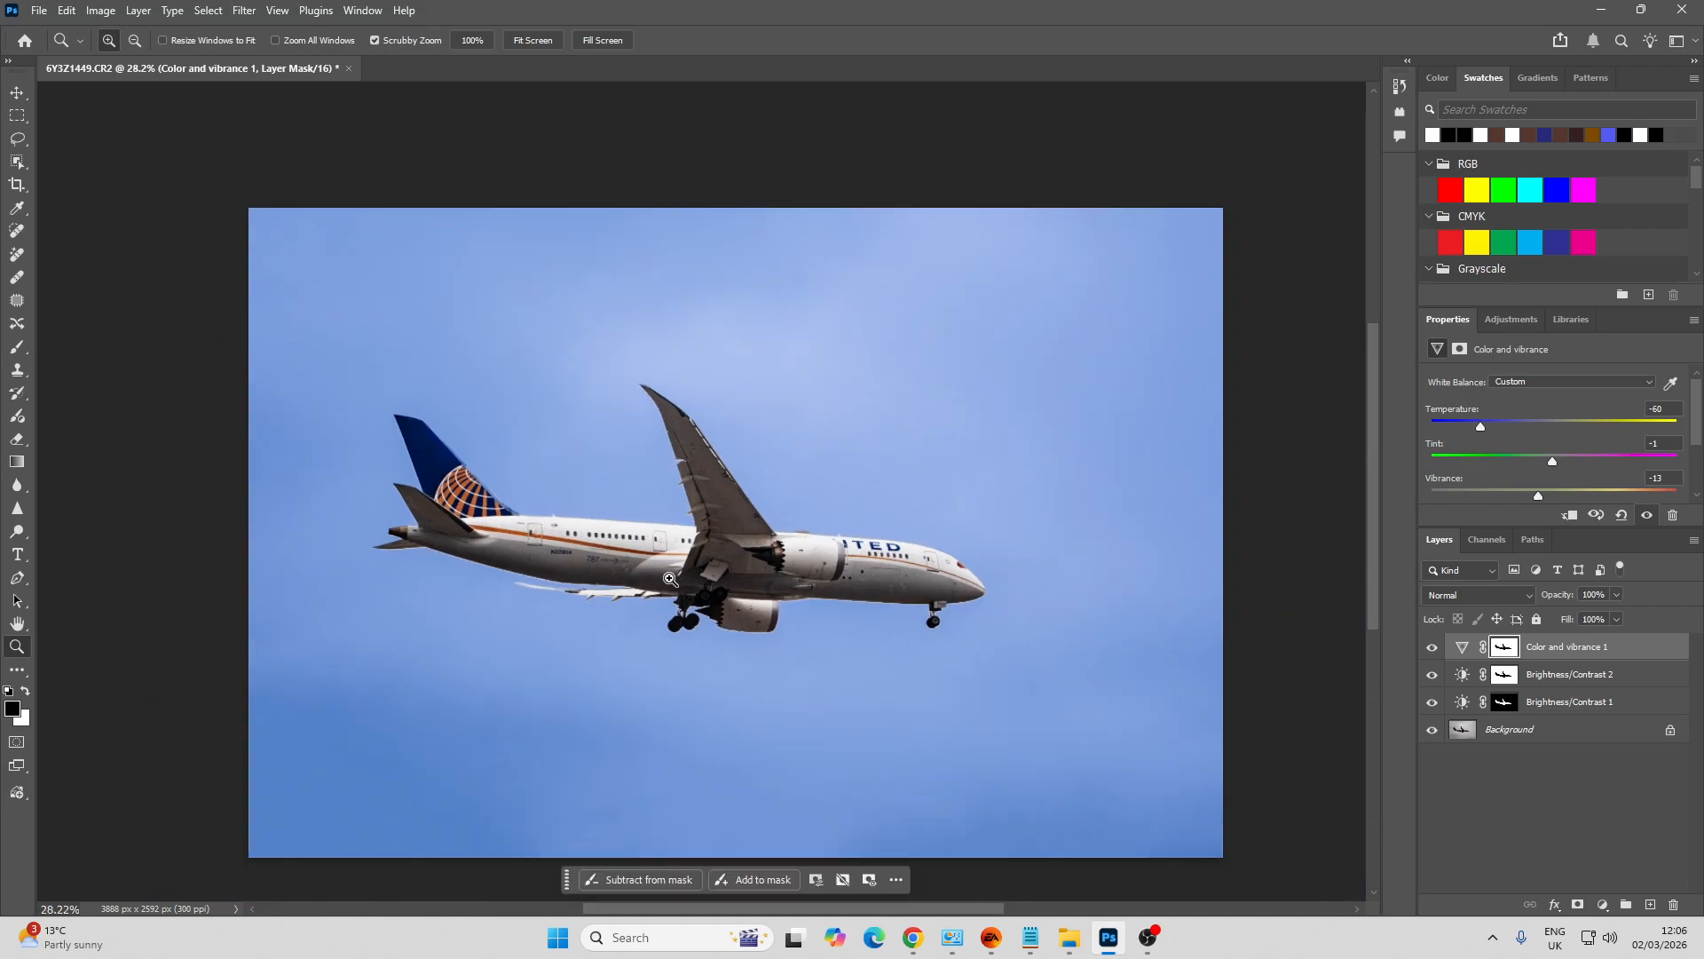
left_click_drag(753, 642, 788, 645)
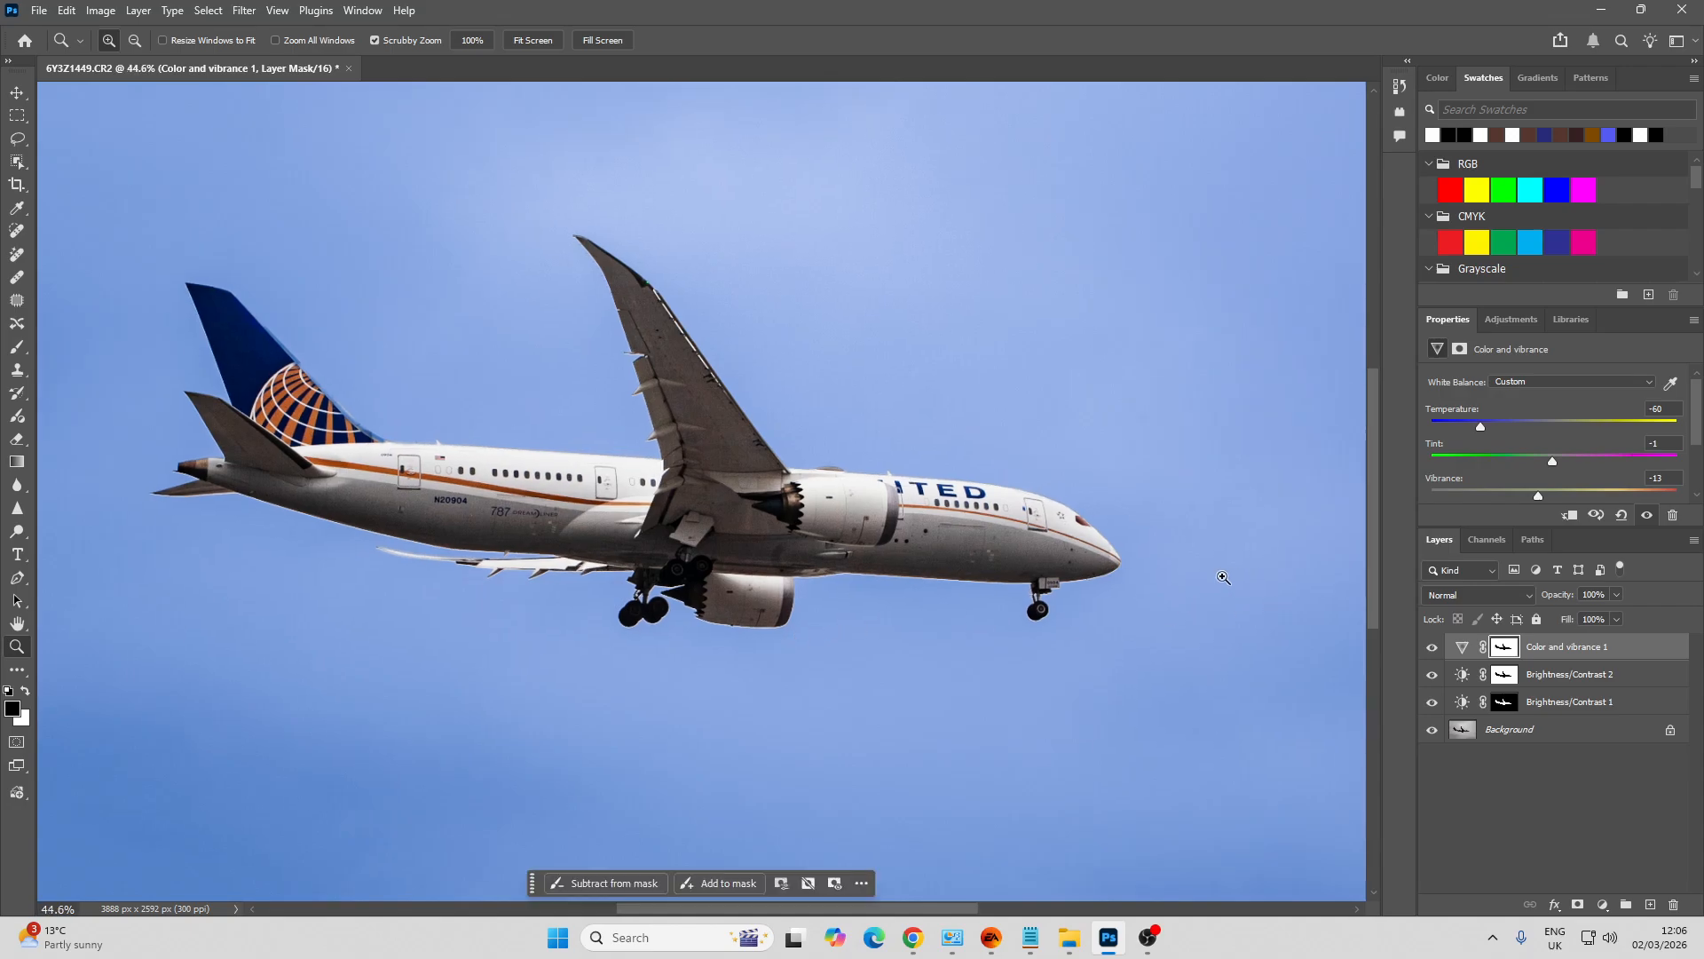
left_click_drag(958, 544, 914, 566)
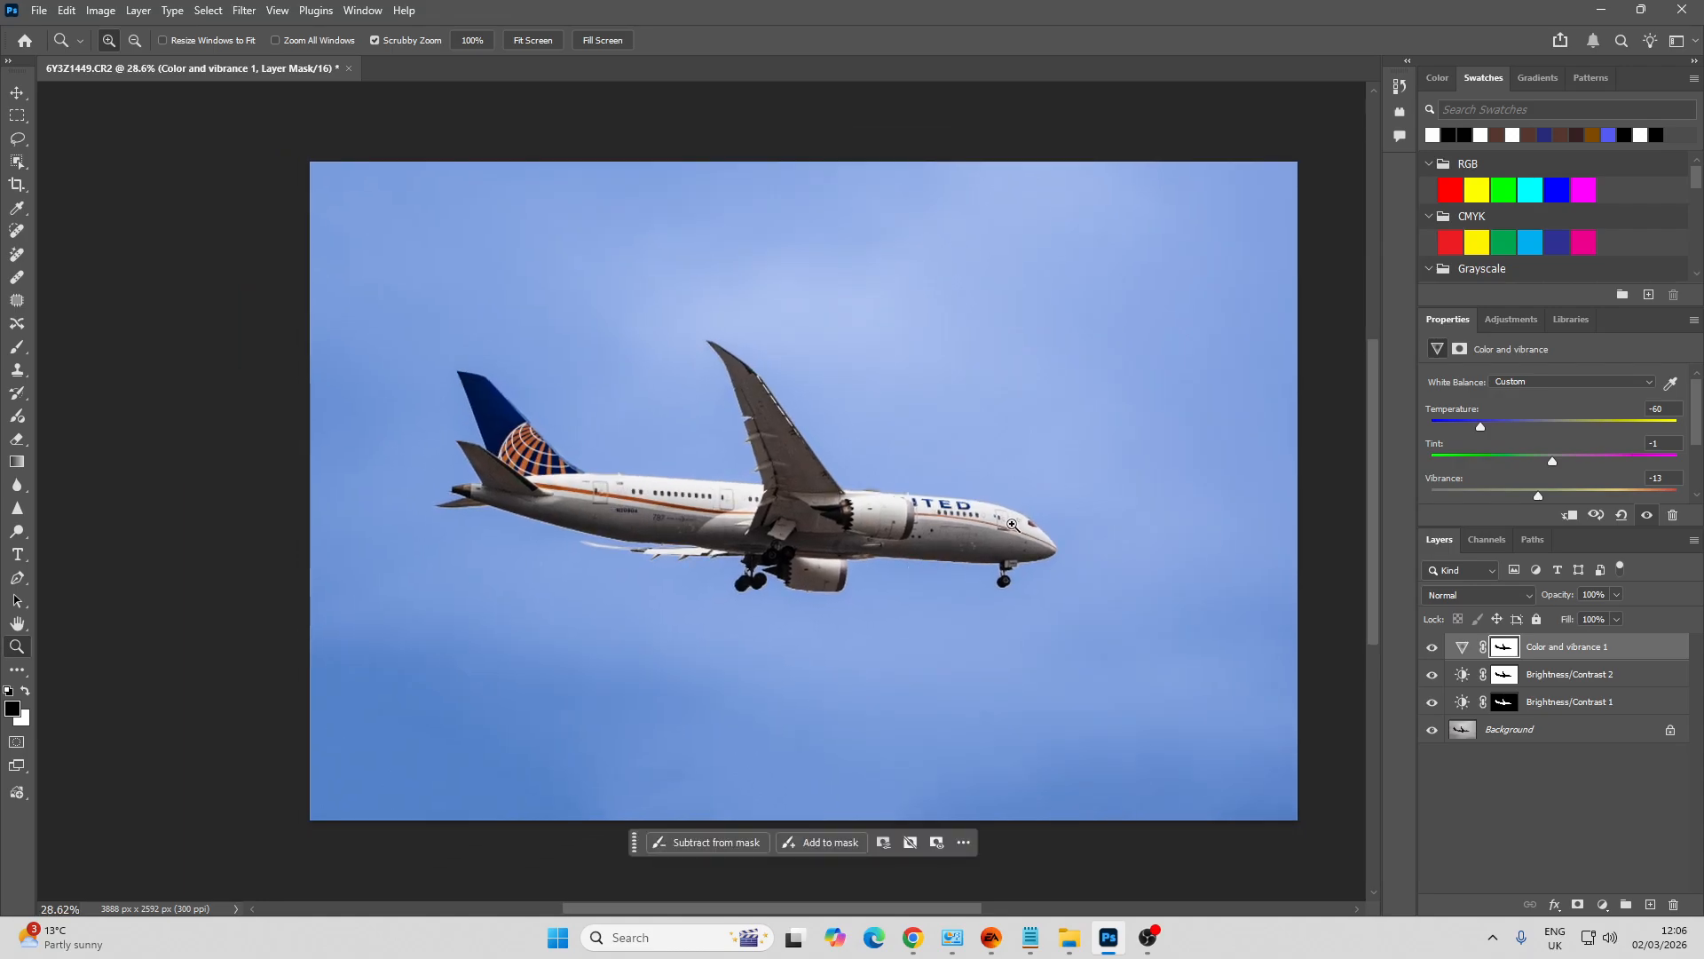
Examine the cut-out edges around the tail cone, the fin's leading edge and the rear fuselage roof
left_click_drag(574, 607, 625, 647)
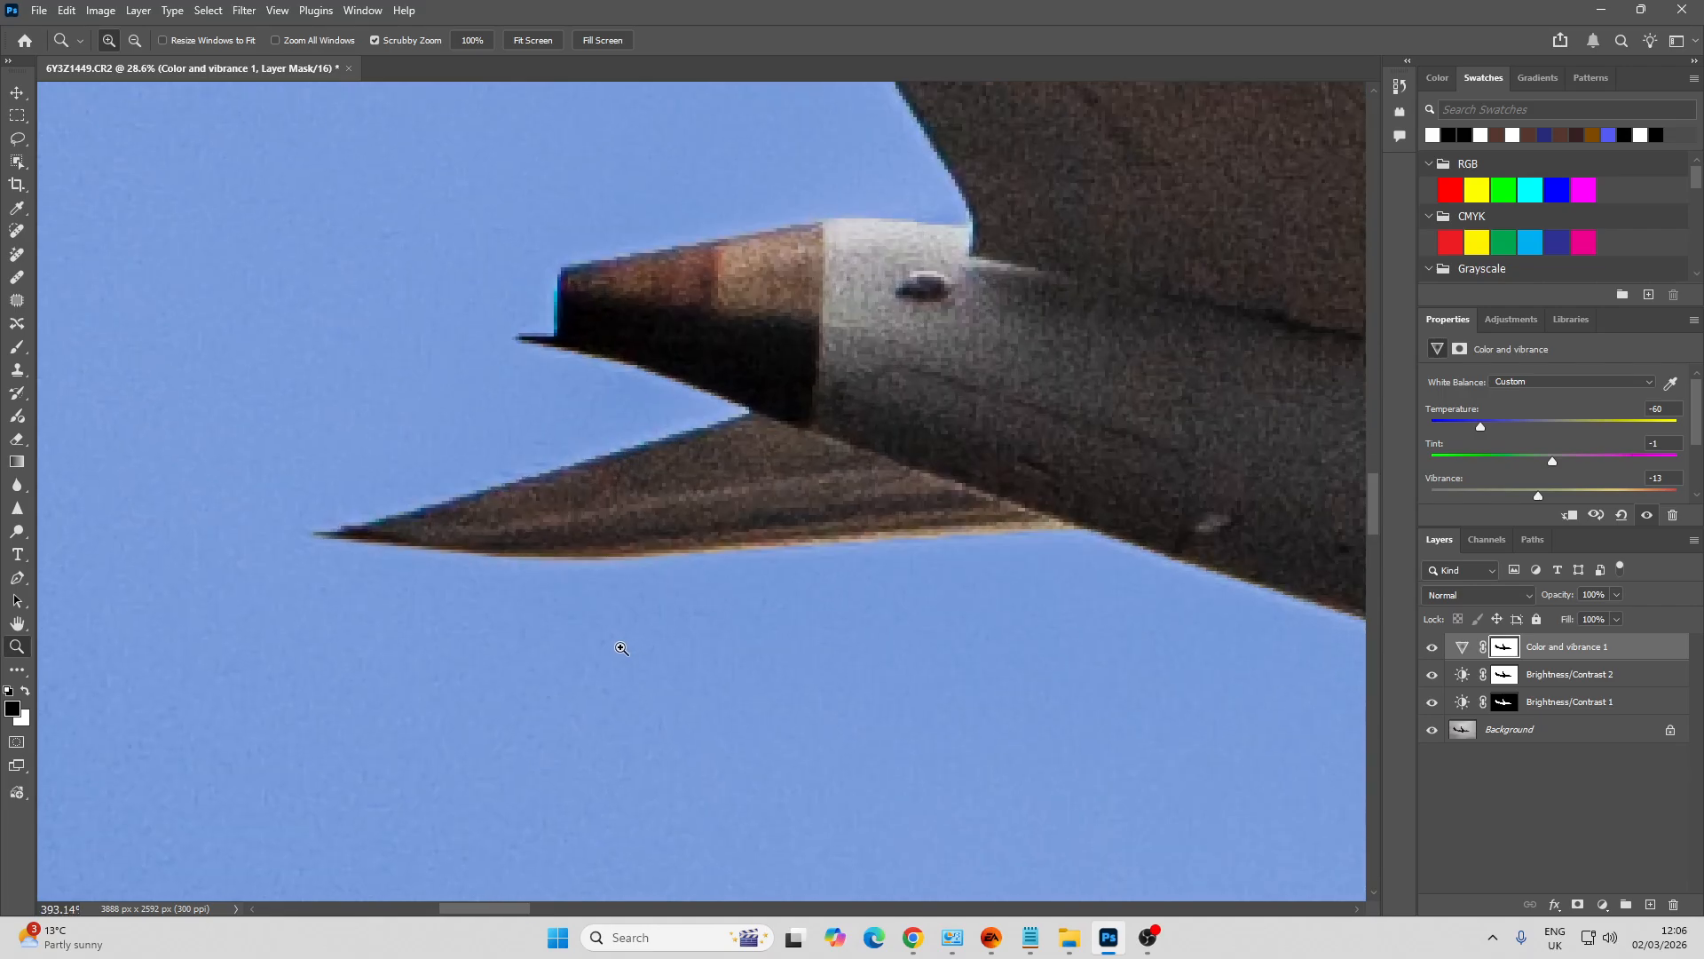
key("space")
left_click_drag(897, 522, 612, 757)
left_click_drag(989, 248, 688, 507)
left_click_drag(755, 426, 830, 826)
left_click_drag(688, 302, 216, 479)
left_click_drag(1021, 874, 509, 476)
left_click_drag(690, 713, 484, 553)
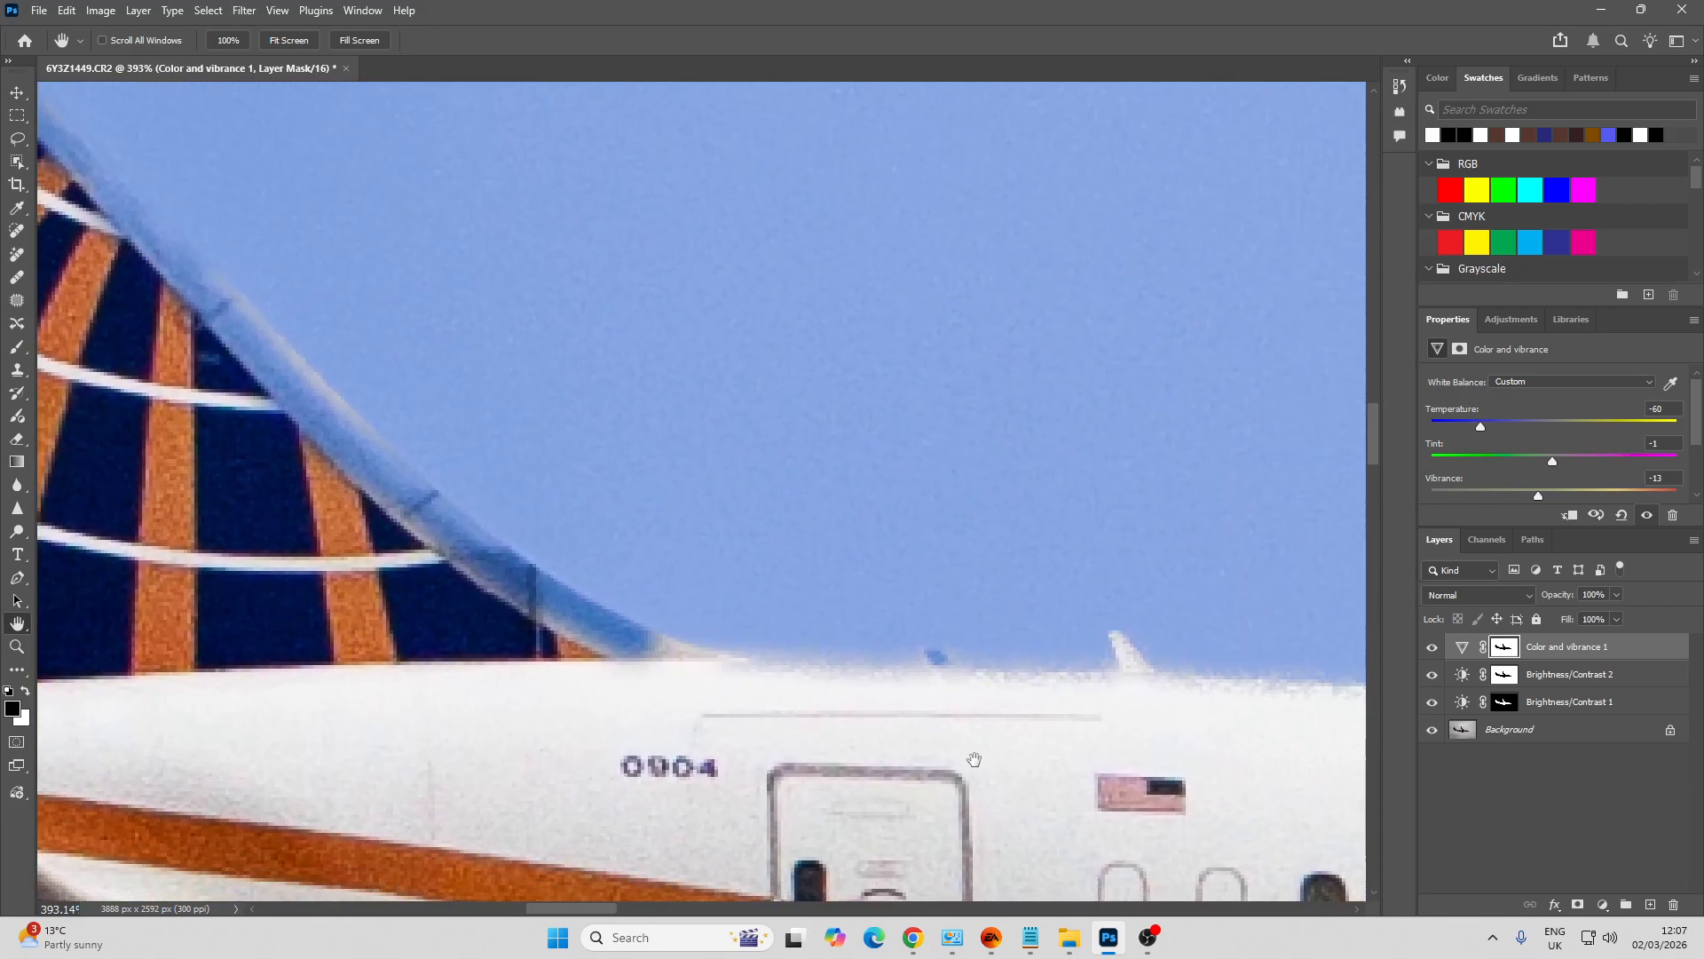
left_click_drag(996, 776, 738, 757)
left_click_drag(914, 729, 744, 708)
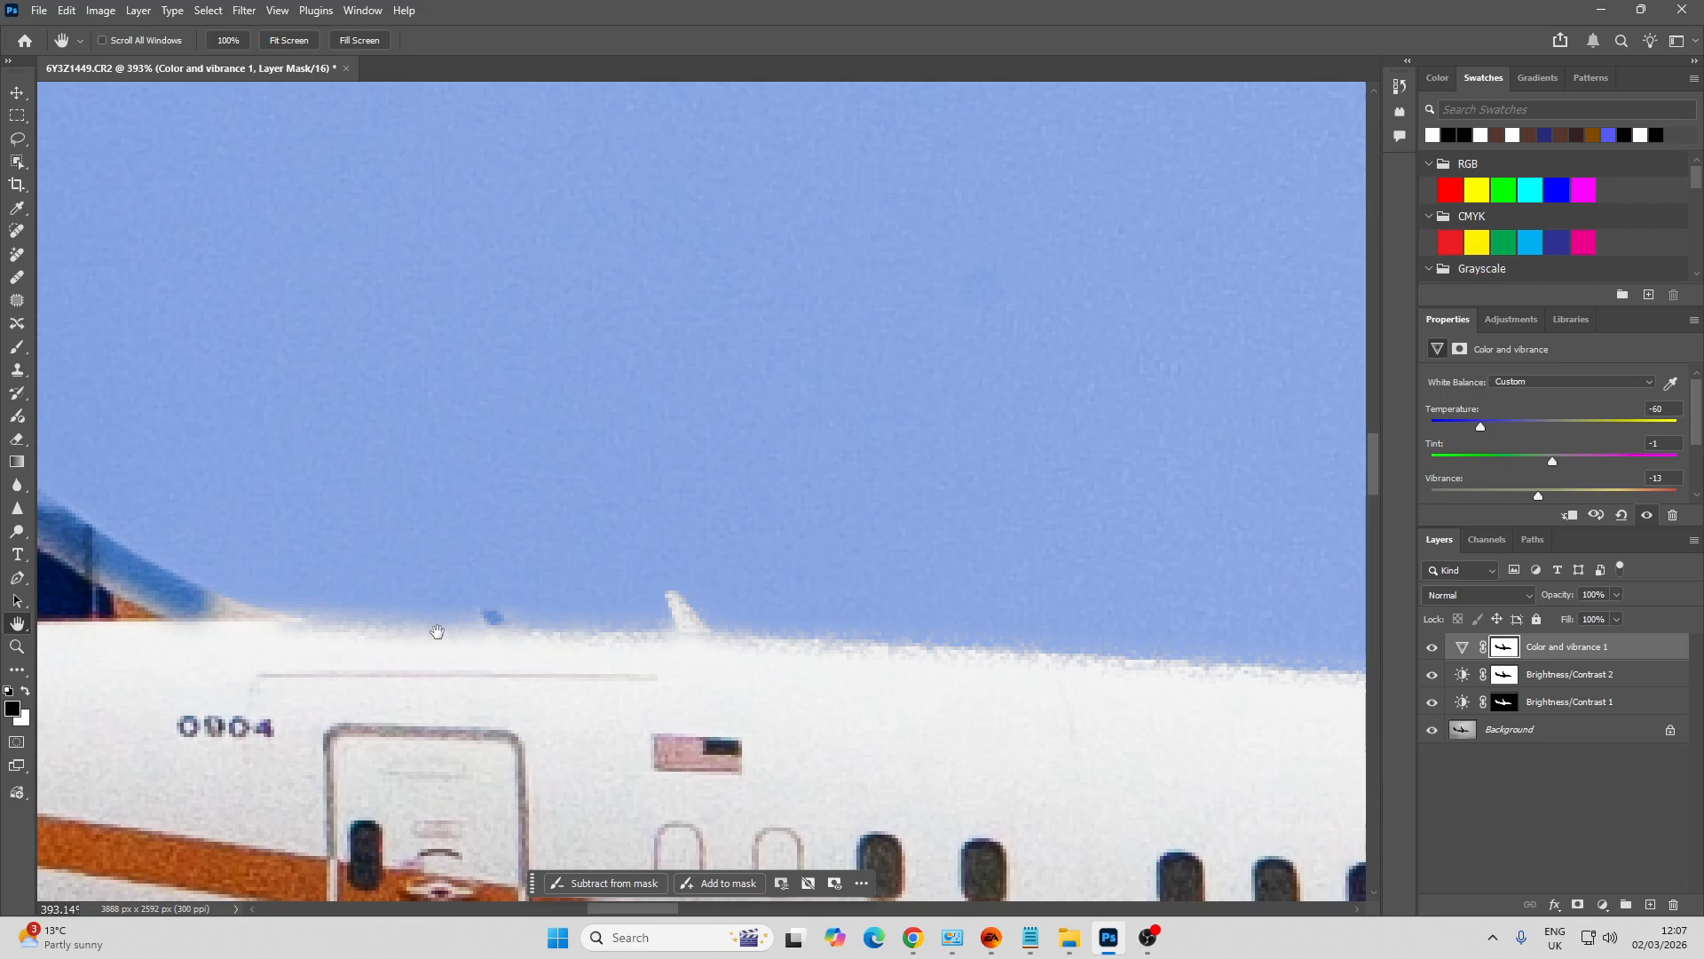
Inspect the fuselage's upper edge against the sky from the rear door past the wing to the cockpit
key("z")
left_click_drag(381, 621, 342, 633)
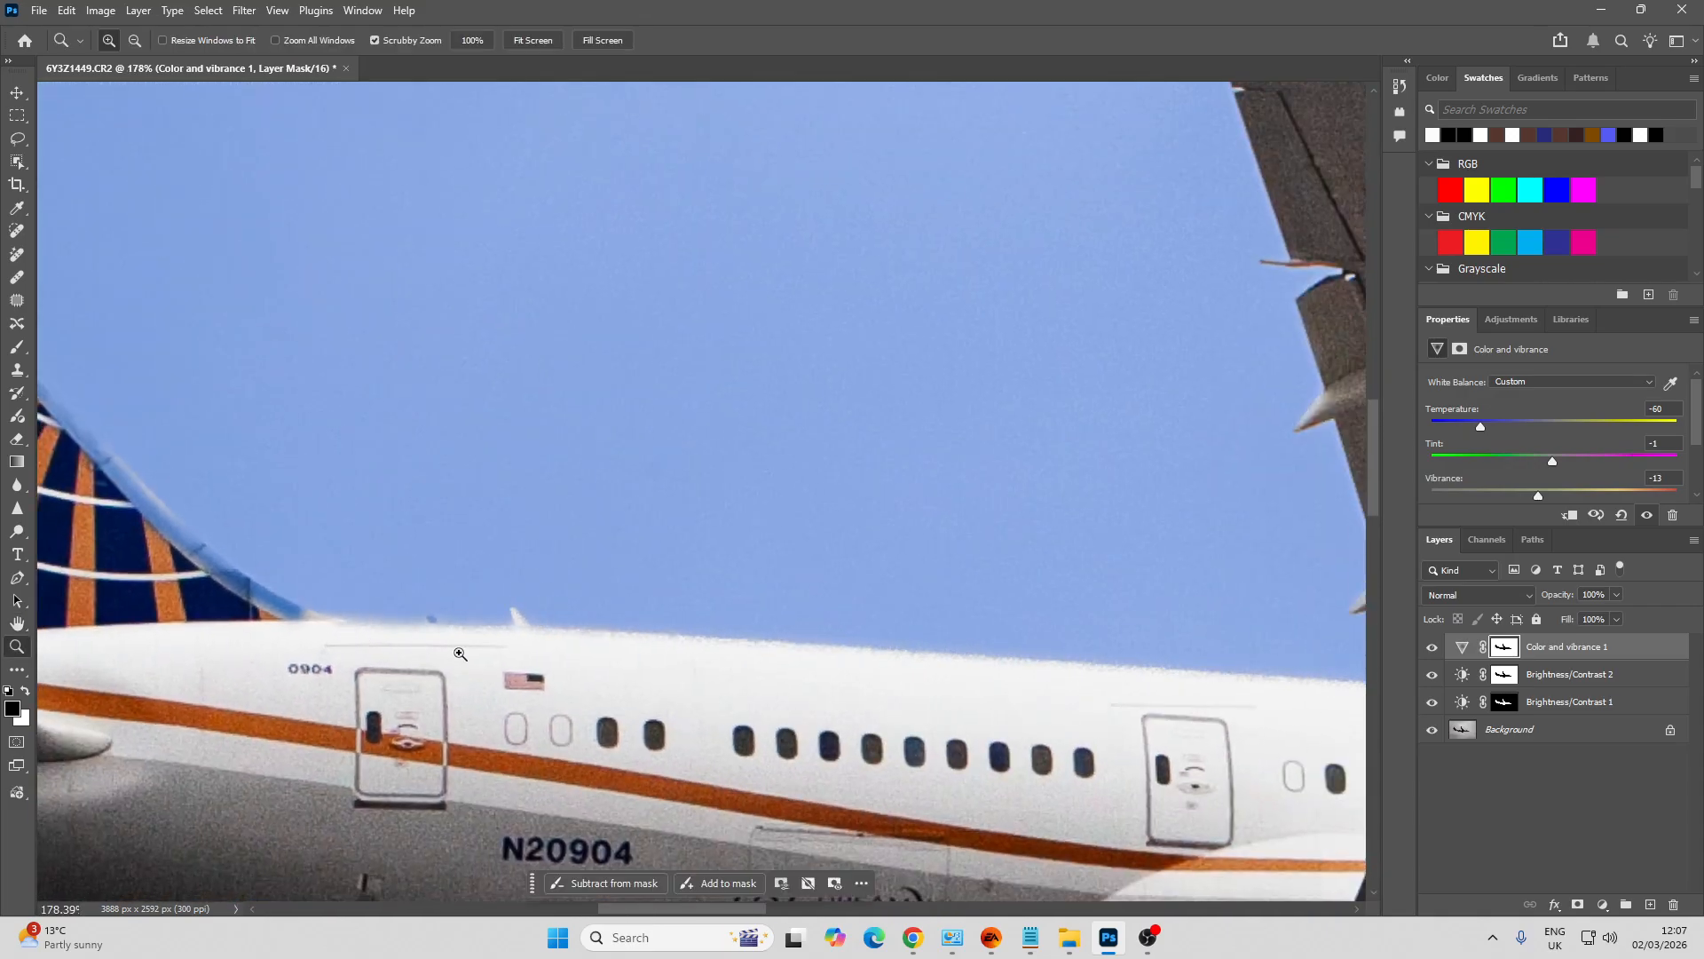
left_click_drag(723, 652, 769, 719)
key("h")
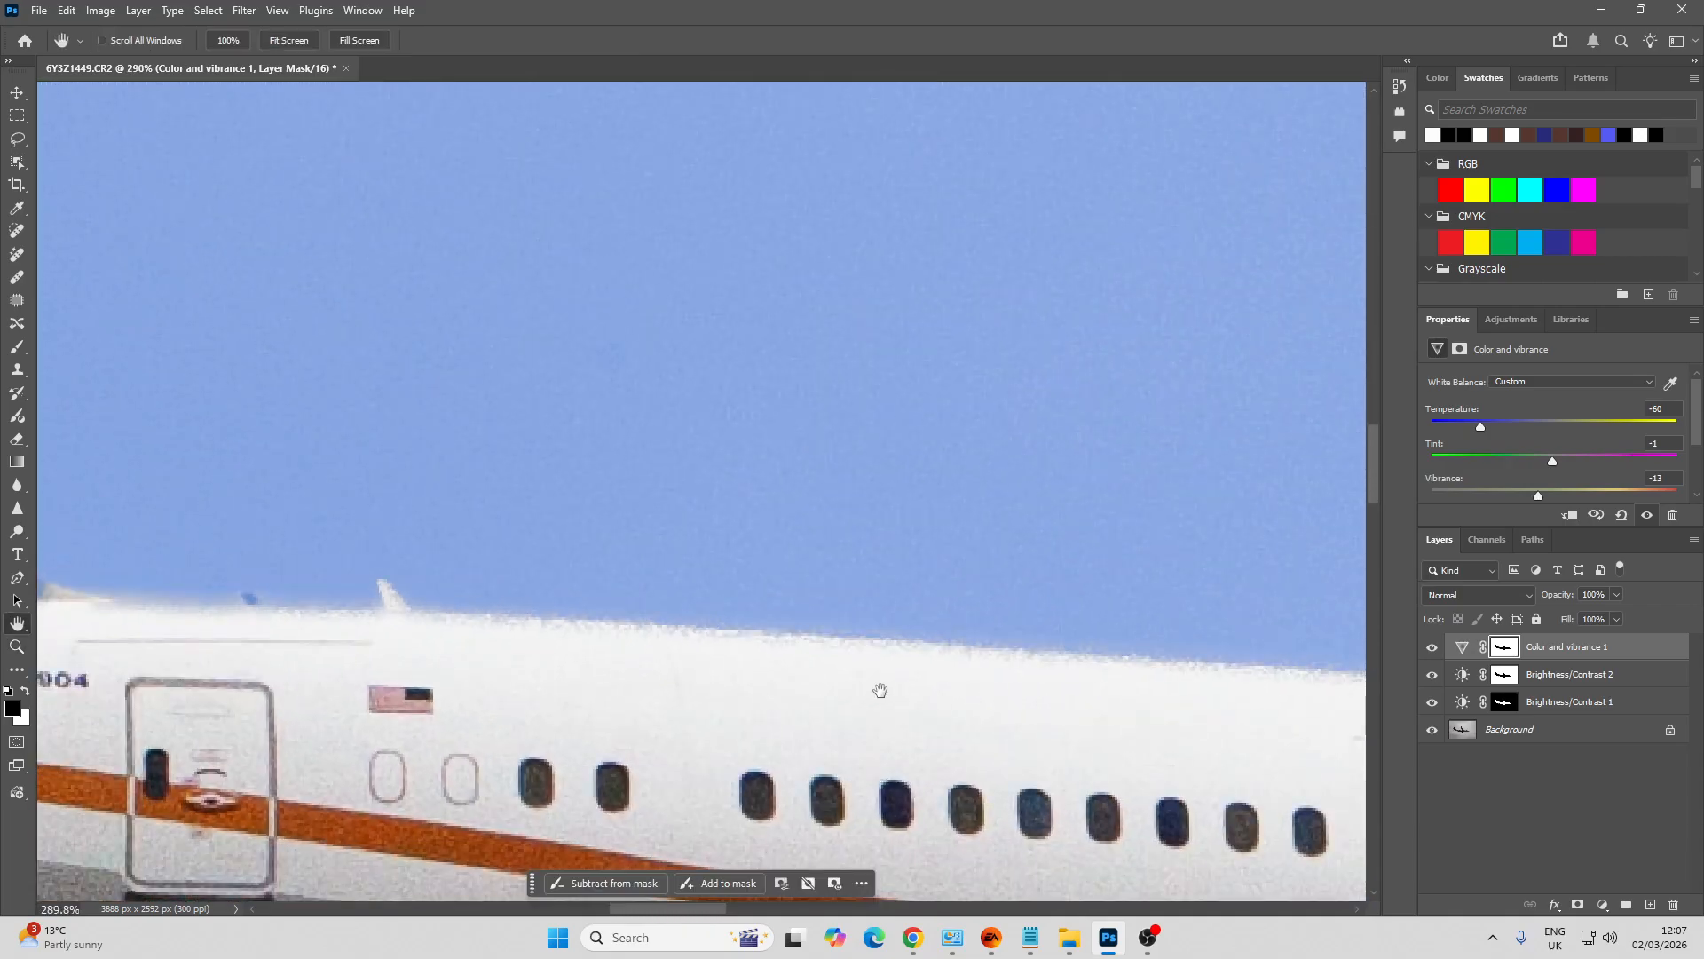
left_click_drag(879, 692, 403, 568)
left_click_drag(845, 628, 510, 518)
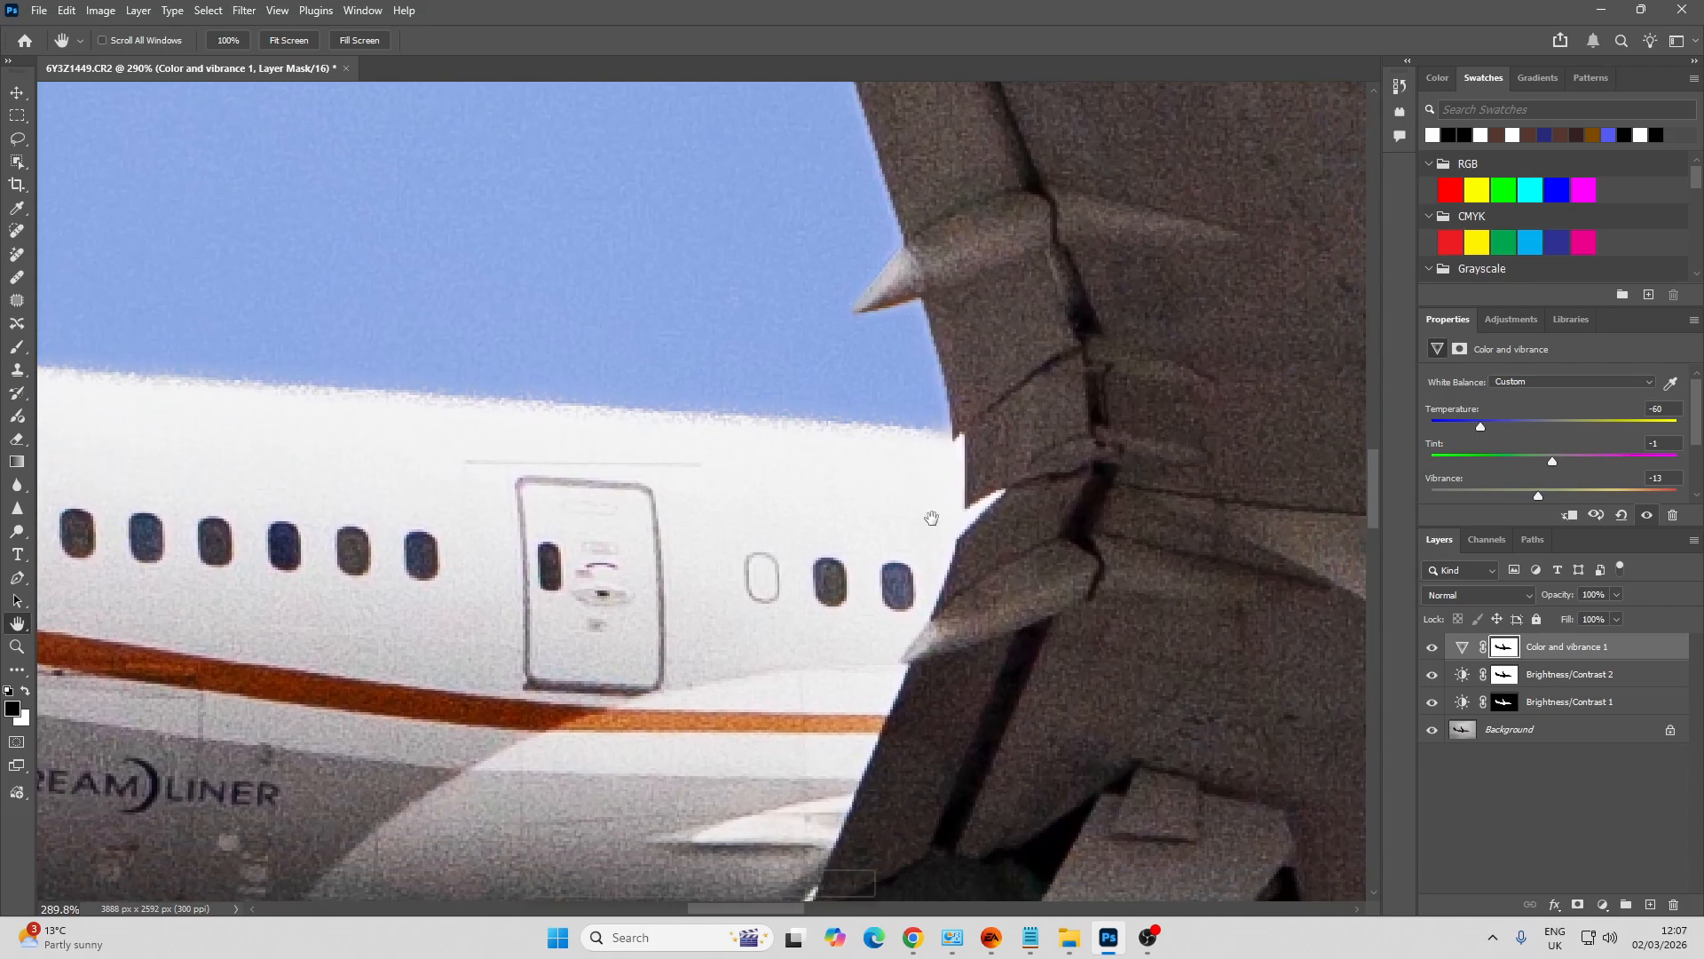
left_click_drag(1066, 522, 426, 525)
left_click_drag(1003, 557, 205, 551)
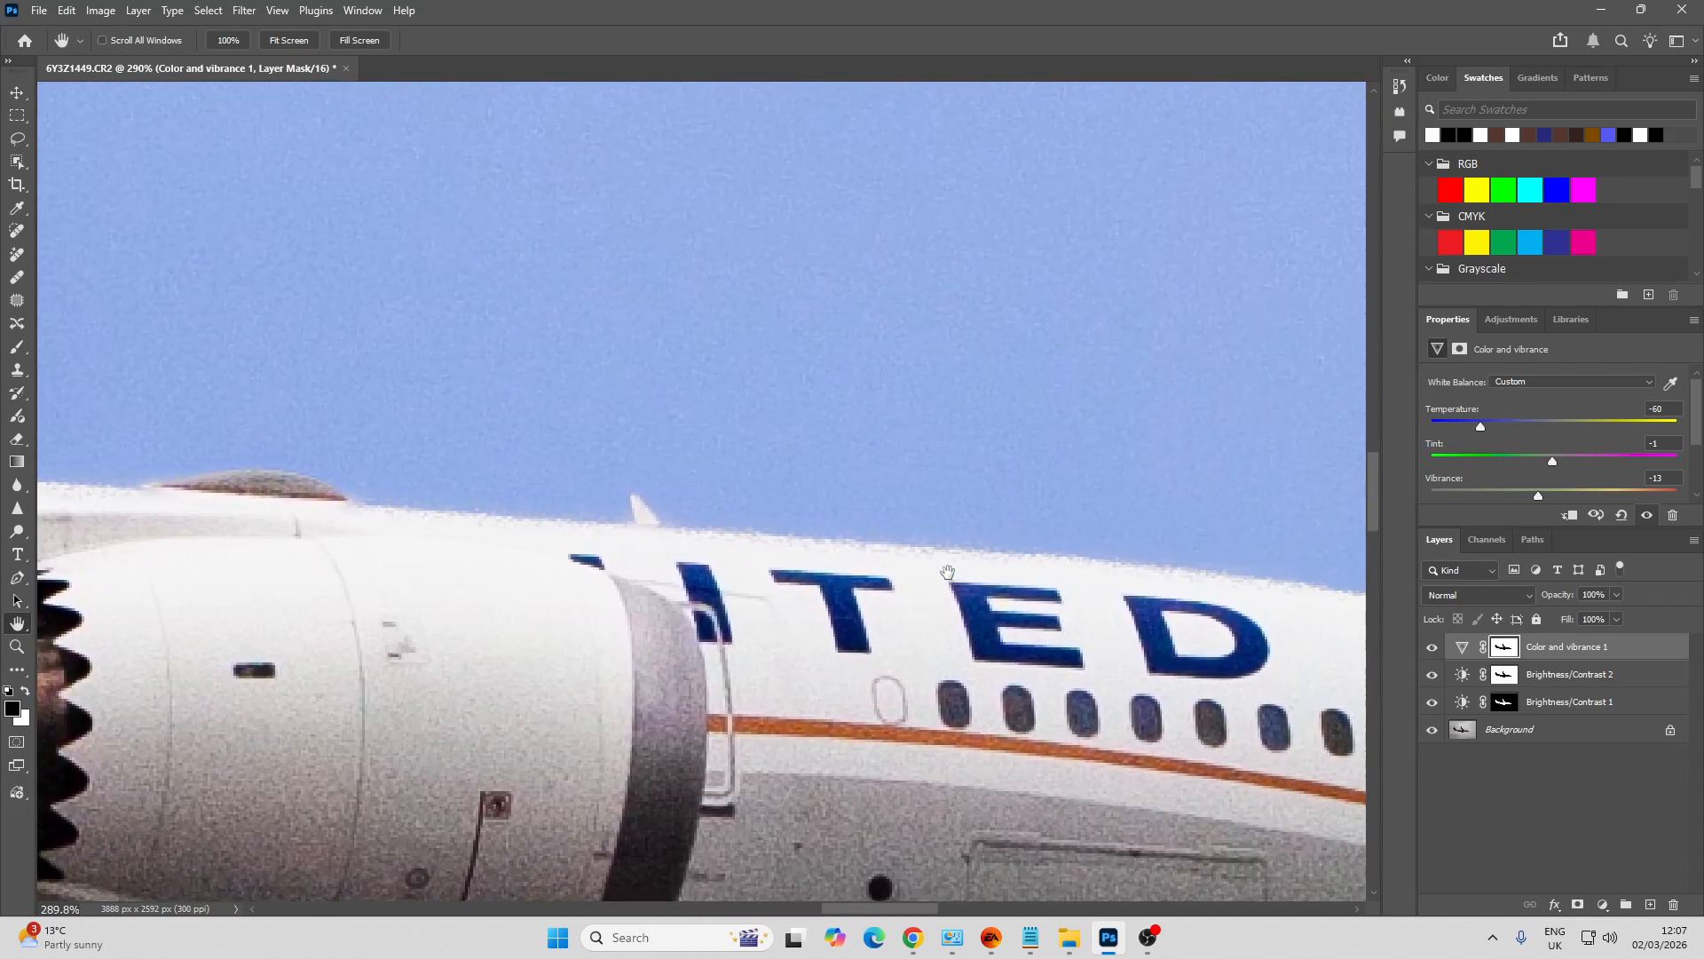
left_click_drag(1107, 559, 681, 373)
left_click_drag(1046, 604, 919, 498)
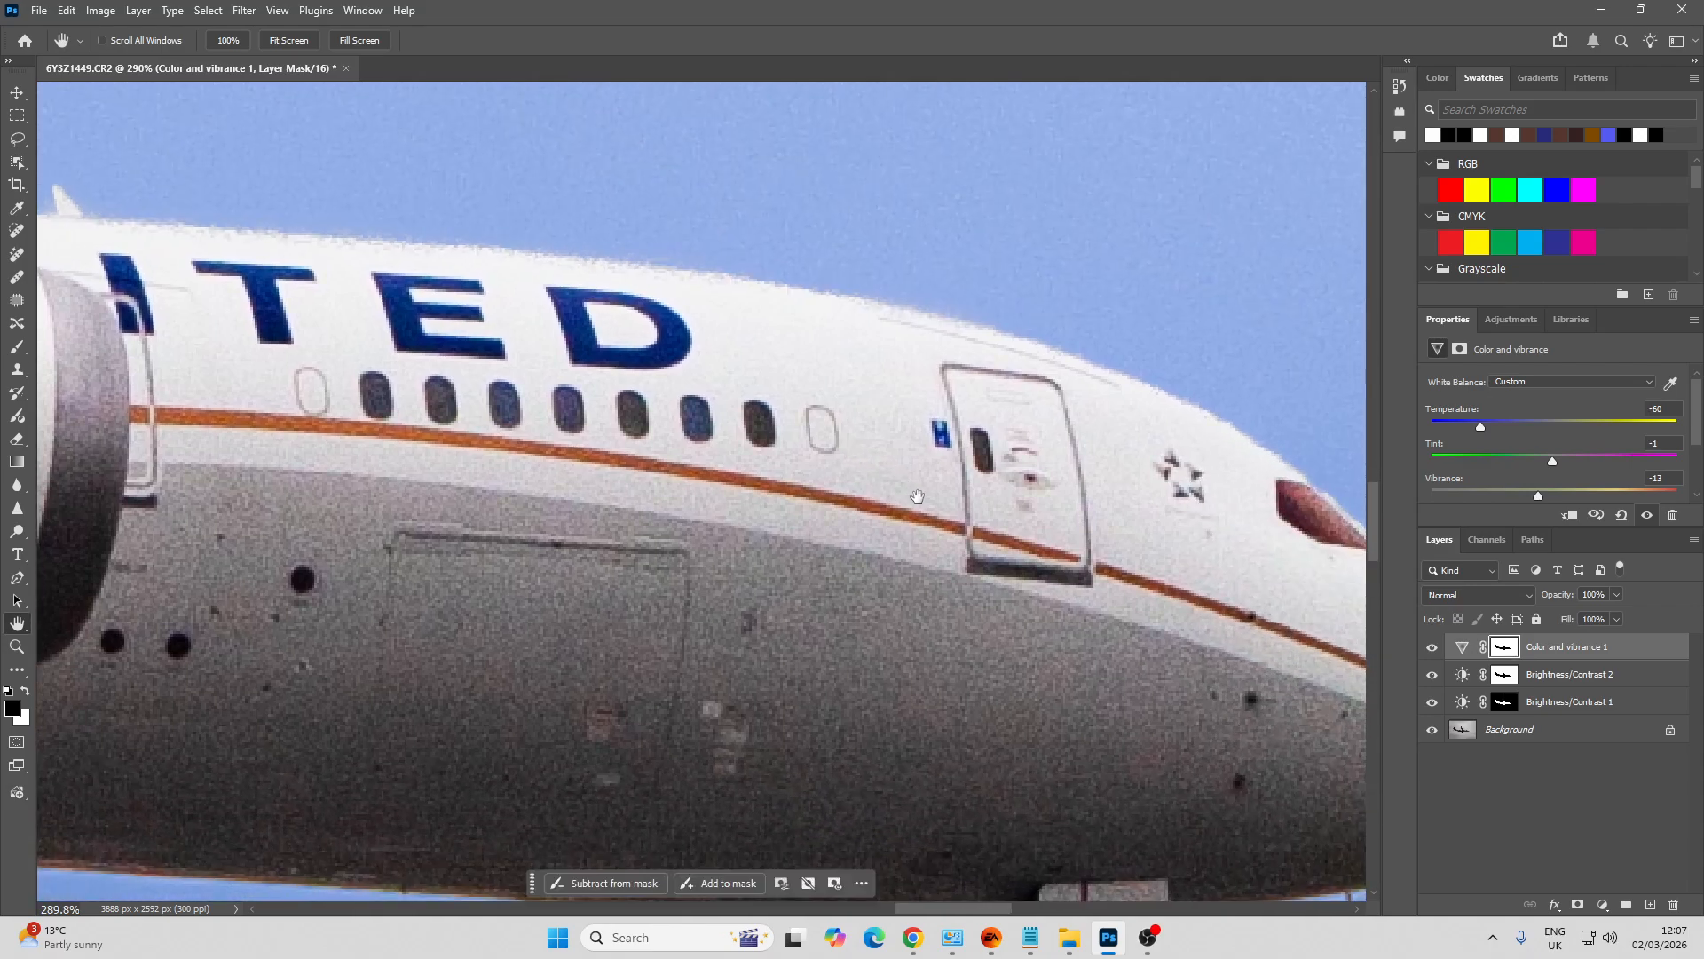
Review the whole photo and inspect the rear fuselage roofline at pixel level
mouse_move(677, 286)
left_mouse_down()
mouse_move(821, 417)
mouse_move(932, 483)
mouse_move(679, 300)
mouse_move(640, 303)
left_mouse_up()
key("j")
key("z")
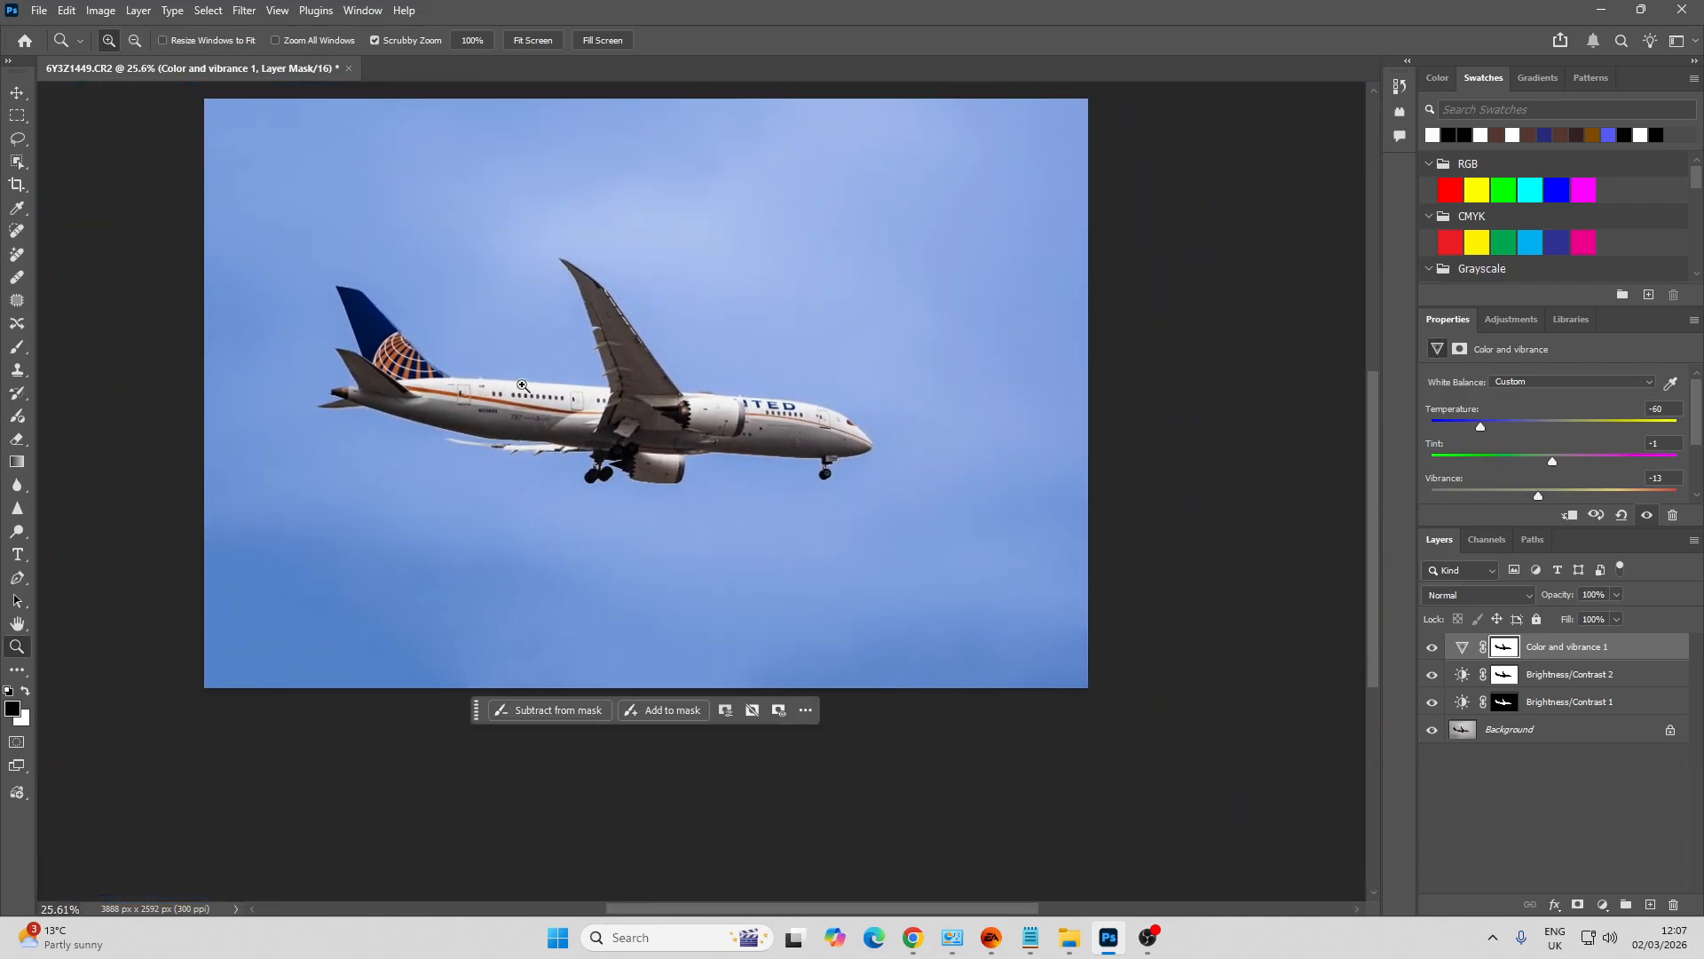
left_click_drag(538, 399, 662, 605)
key("h")
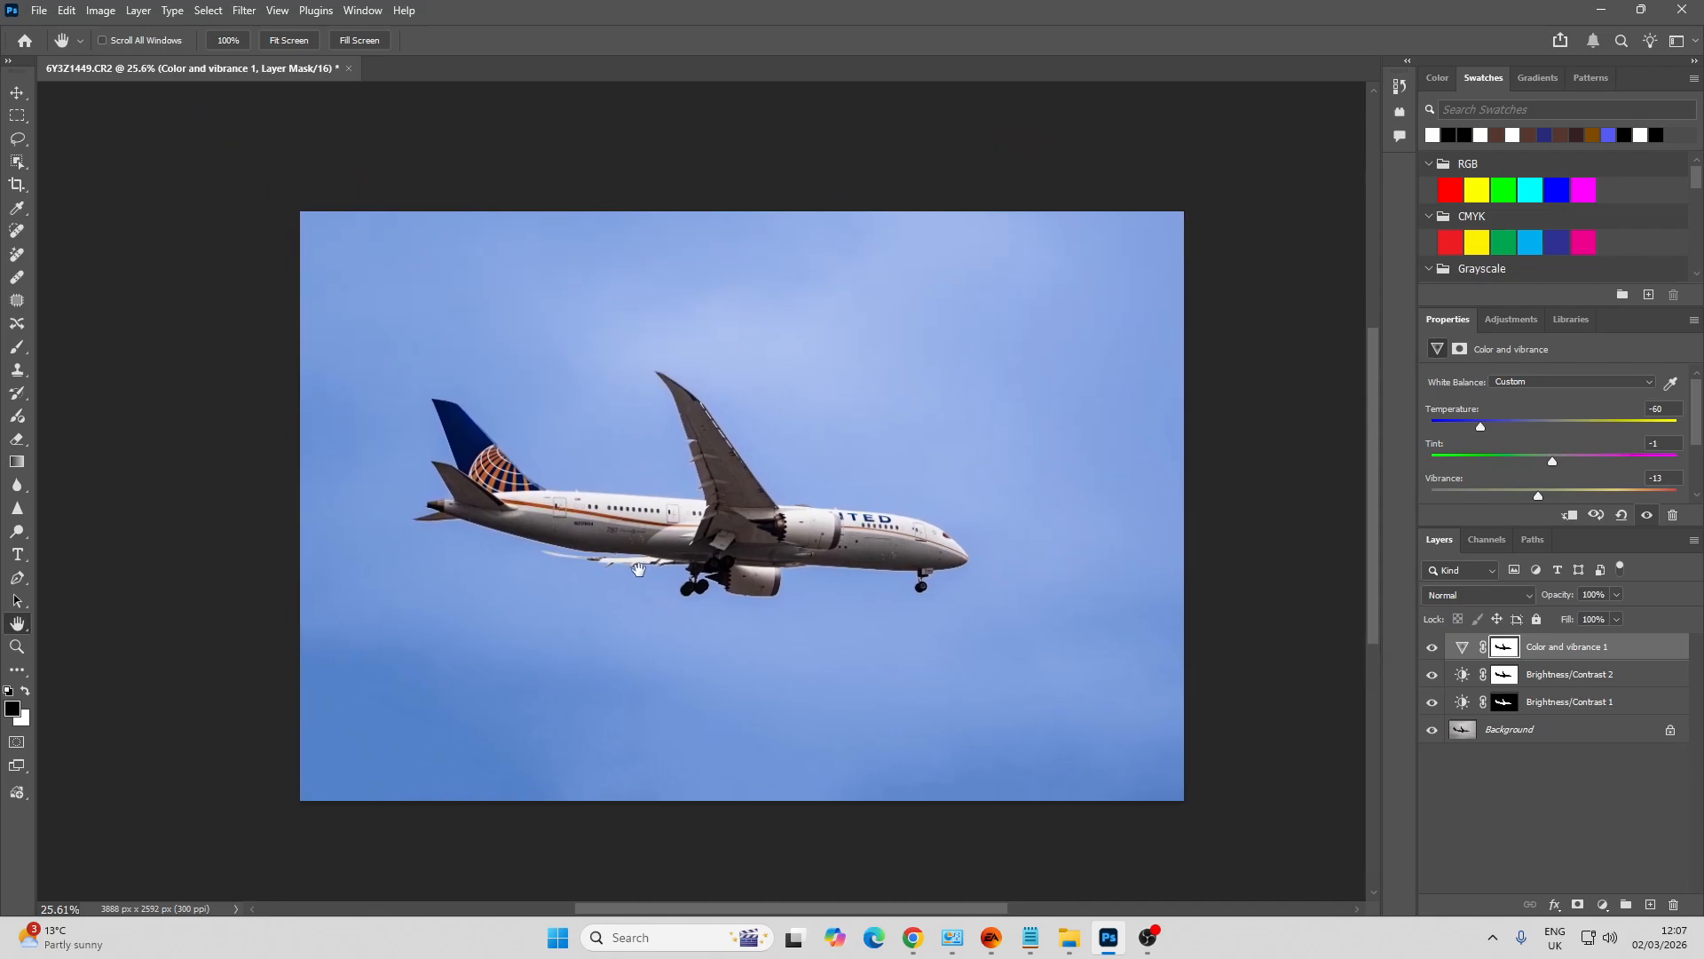
key("z")
left_click_drag(592, 494, 810, 637)
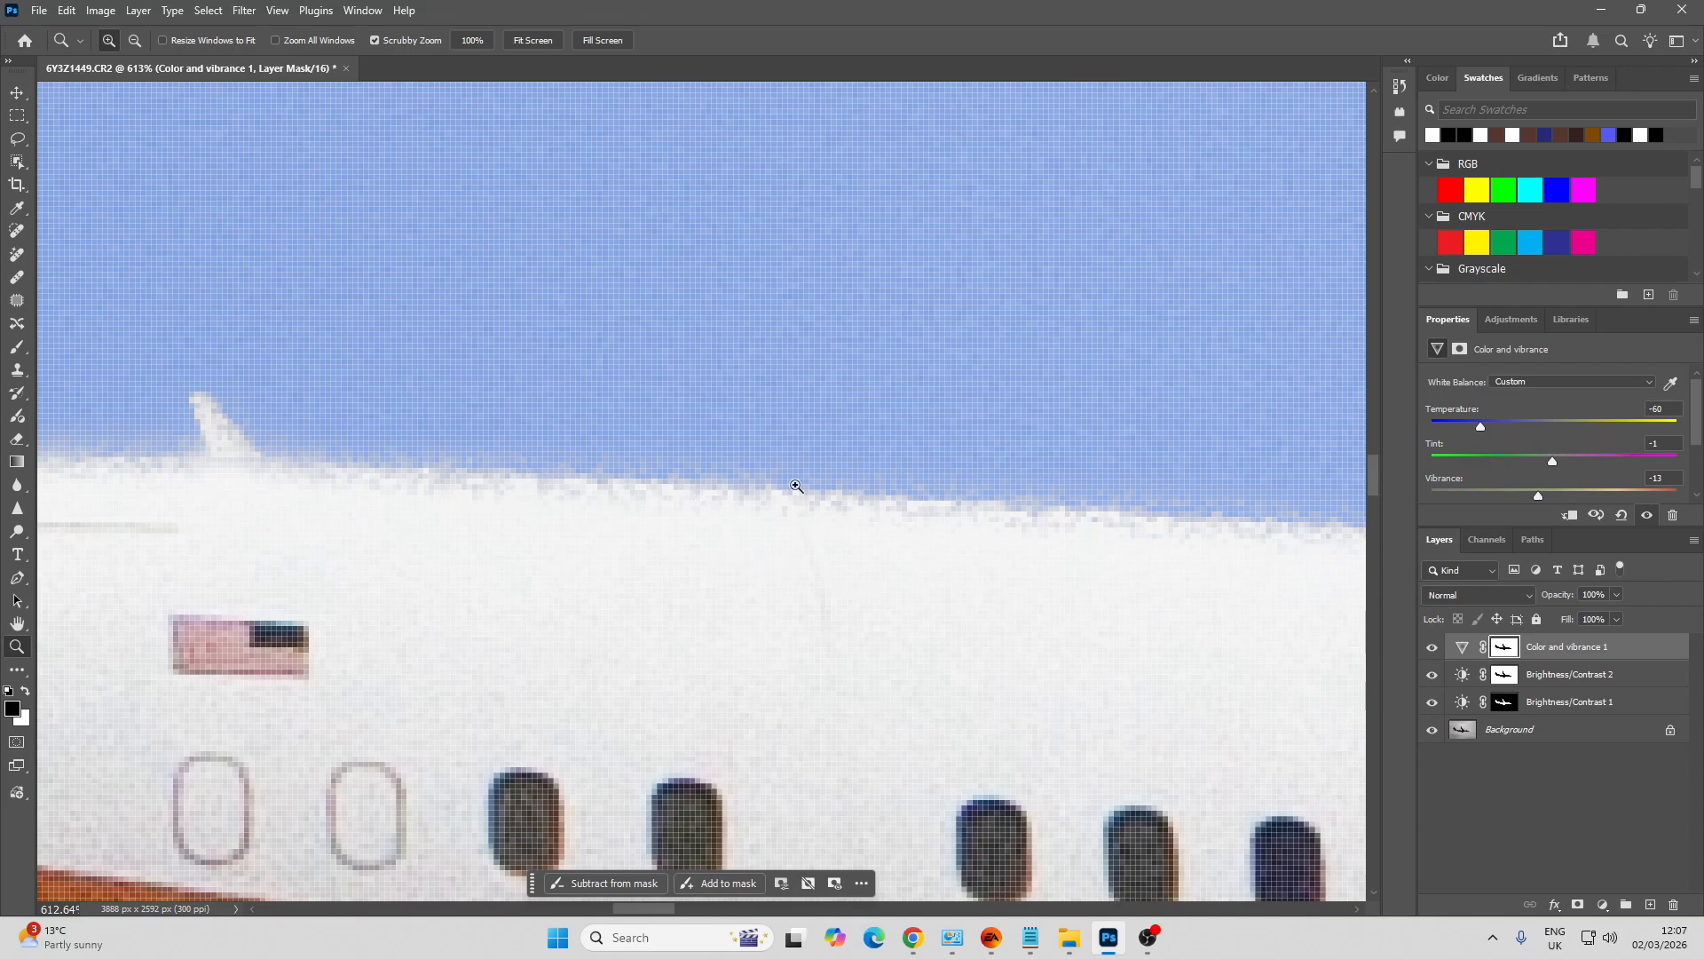
left_click_drag(808, 502, 601, 445)
Paint black on the Brightness/Contrast 1 mask with a smaller brush over the bright strips along the wing's leading edge
left_click_drag(953, 412, 1004, 389)
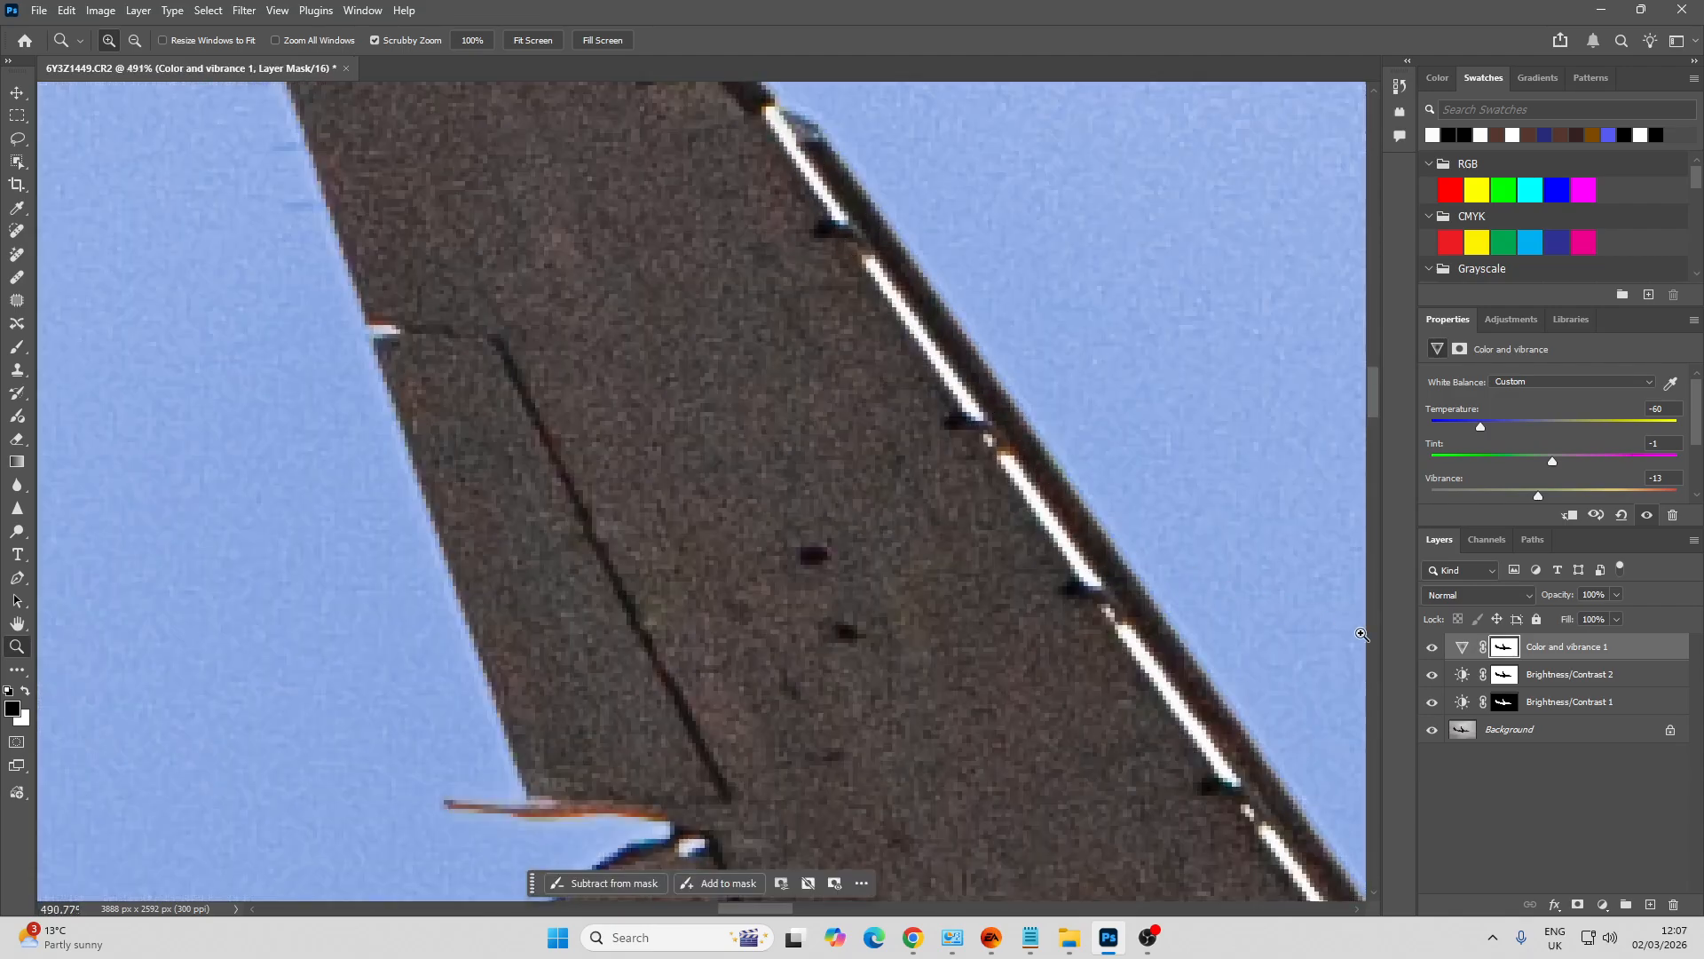
left_click(1504, 704)
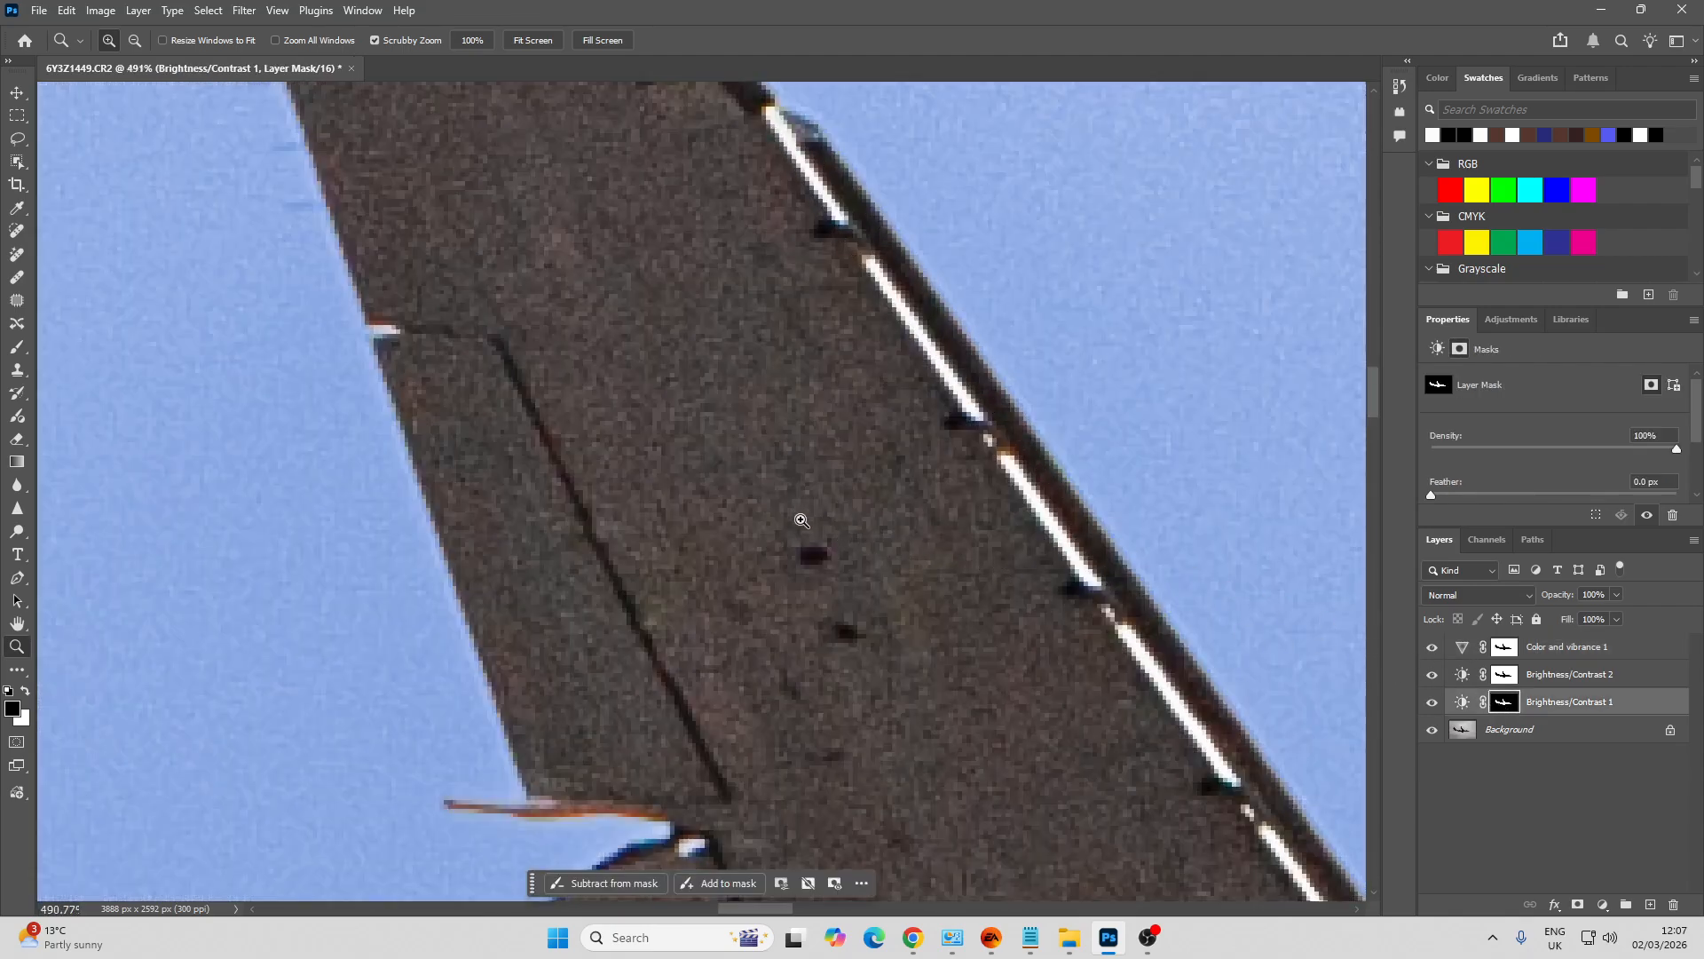
key("b")
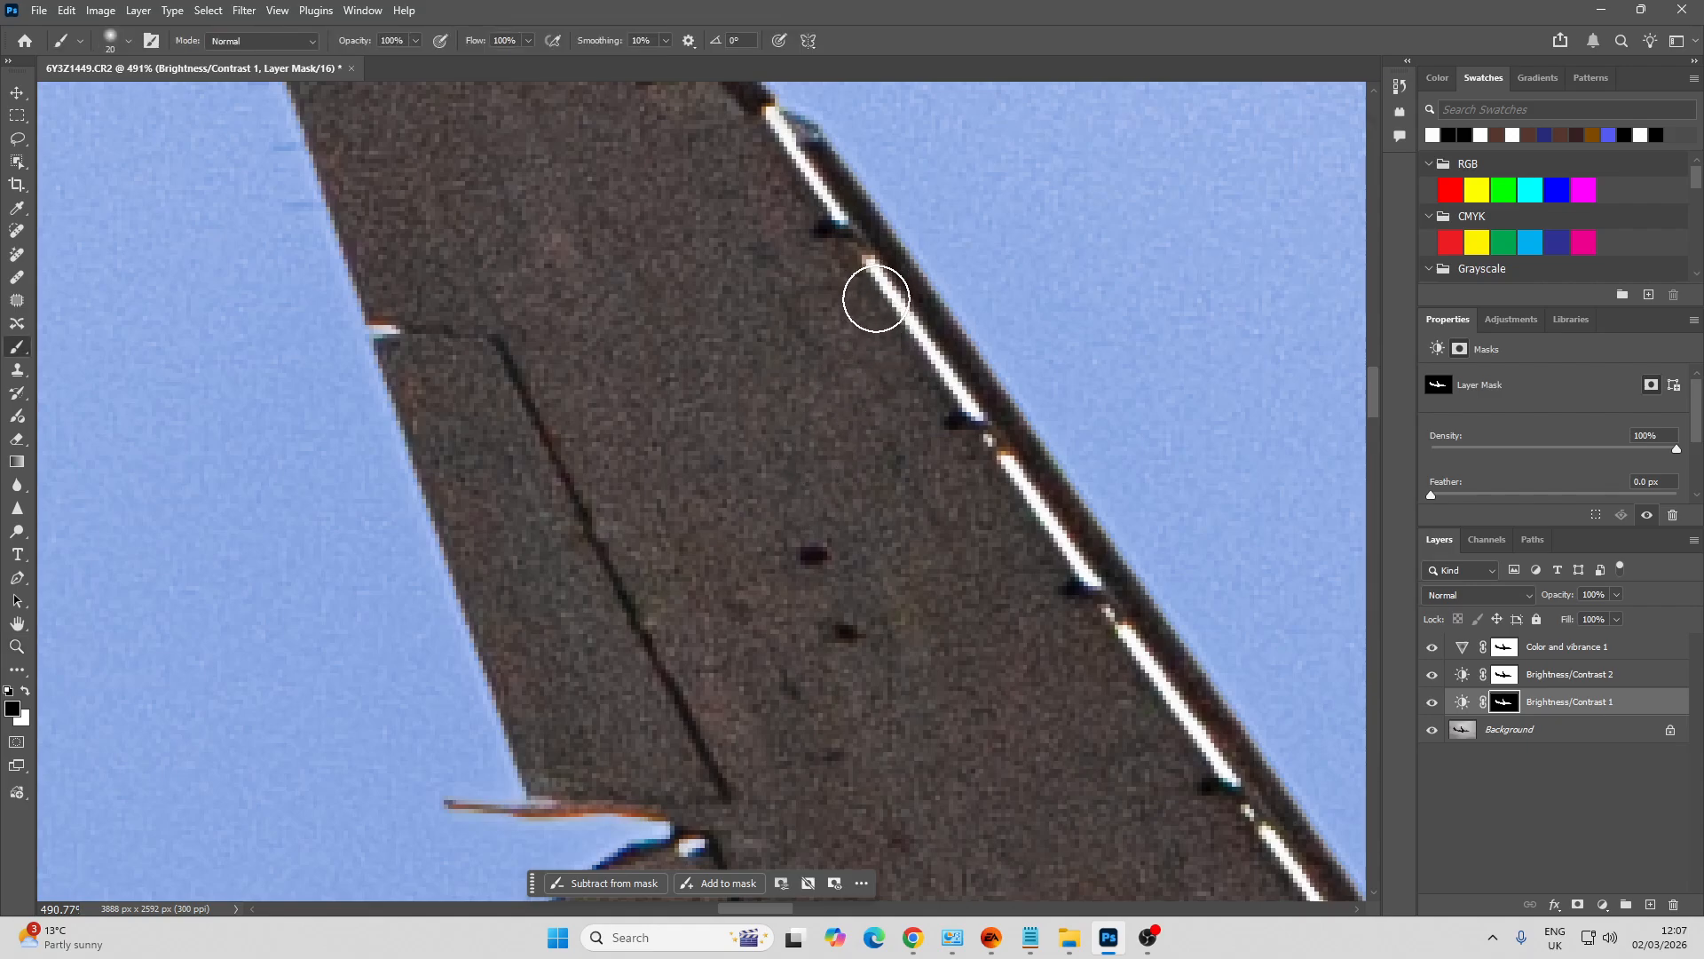
key("bracketleft")
left_click_drag(889, 294, 1092, 576)
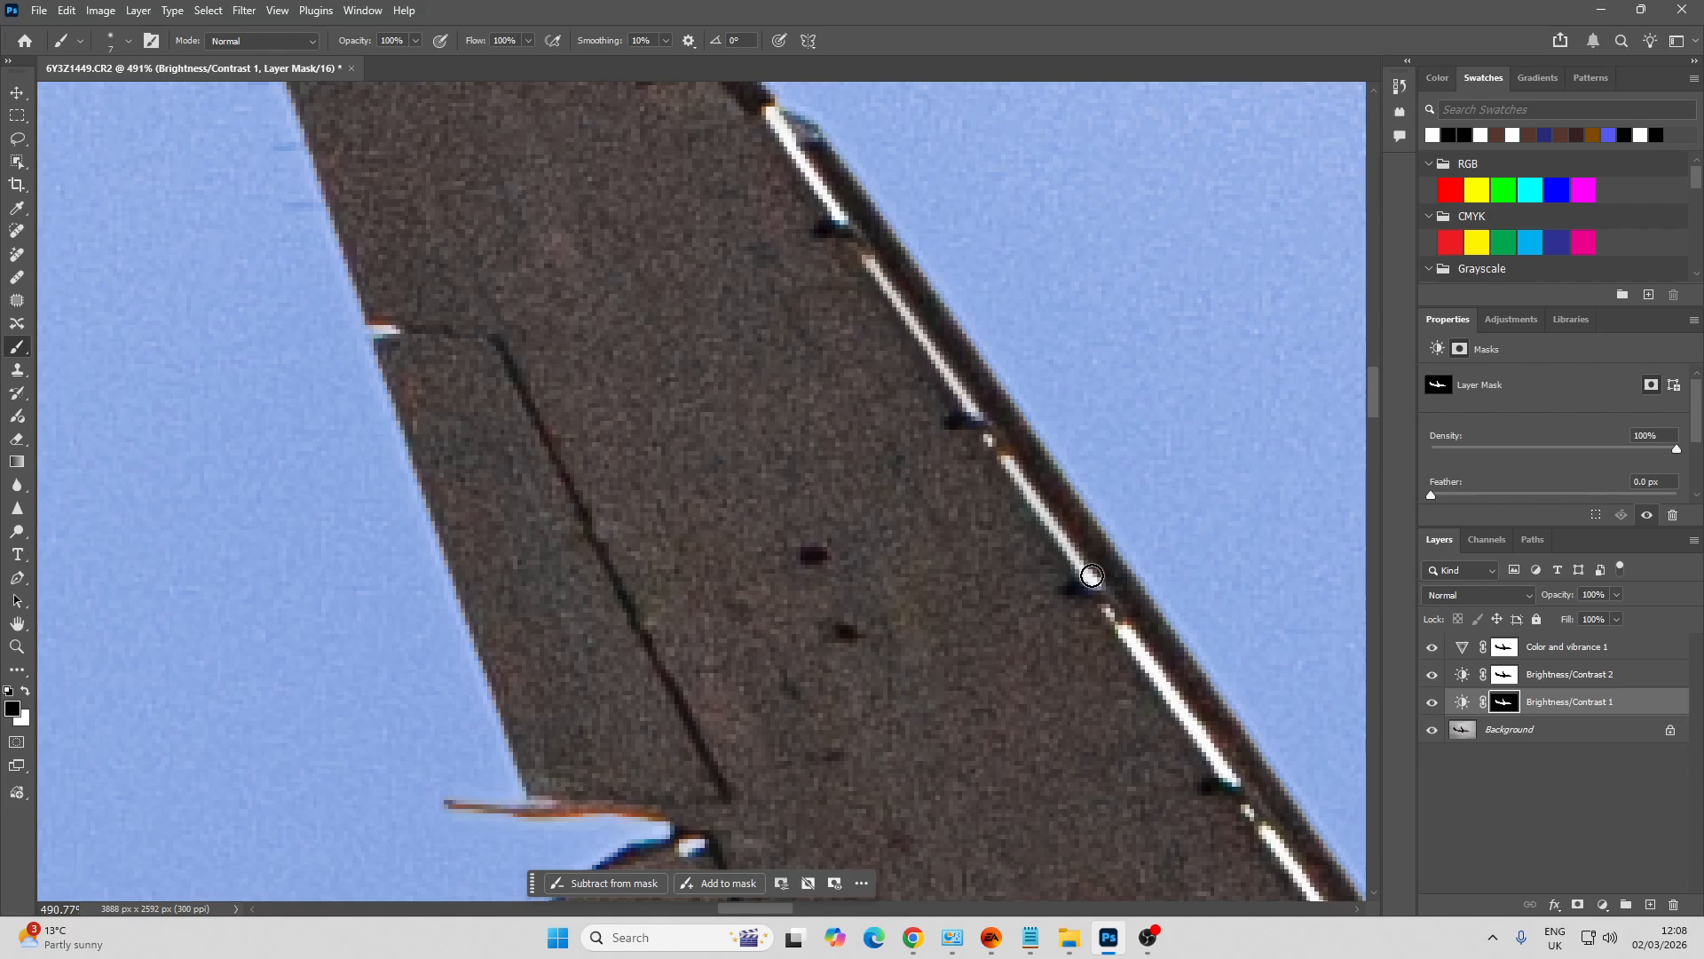
left_click_drag(766, 107, 820, 194)
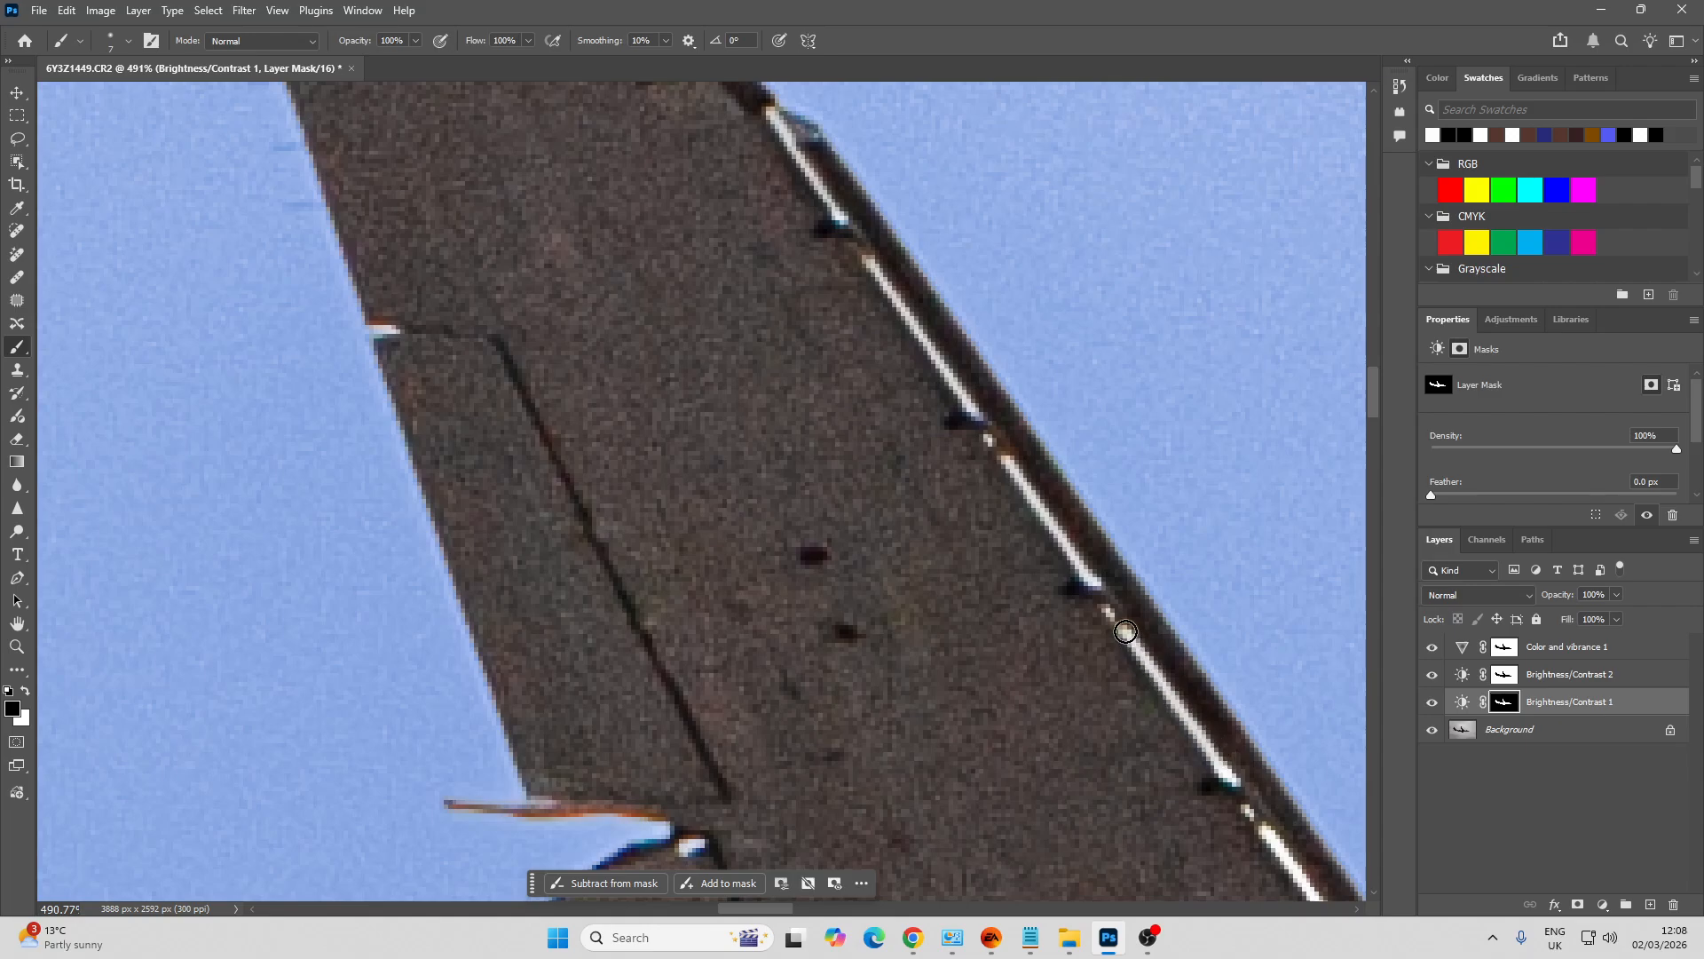
Remove the dark smudges on the lower fuselage beneath the engine on the Background layer with the Spot Healing Brush at 25 px
key("z")
left_click_drag(1027, 636, 745, 571)
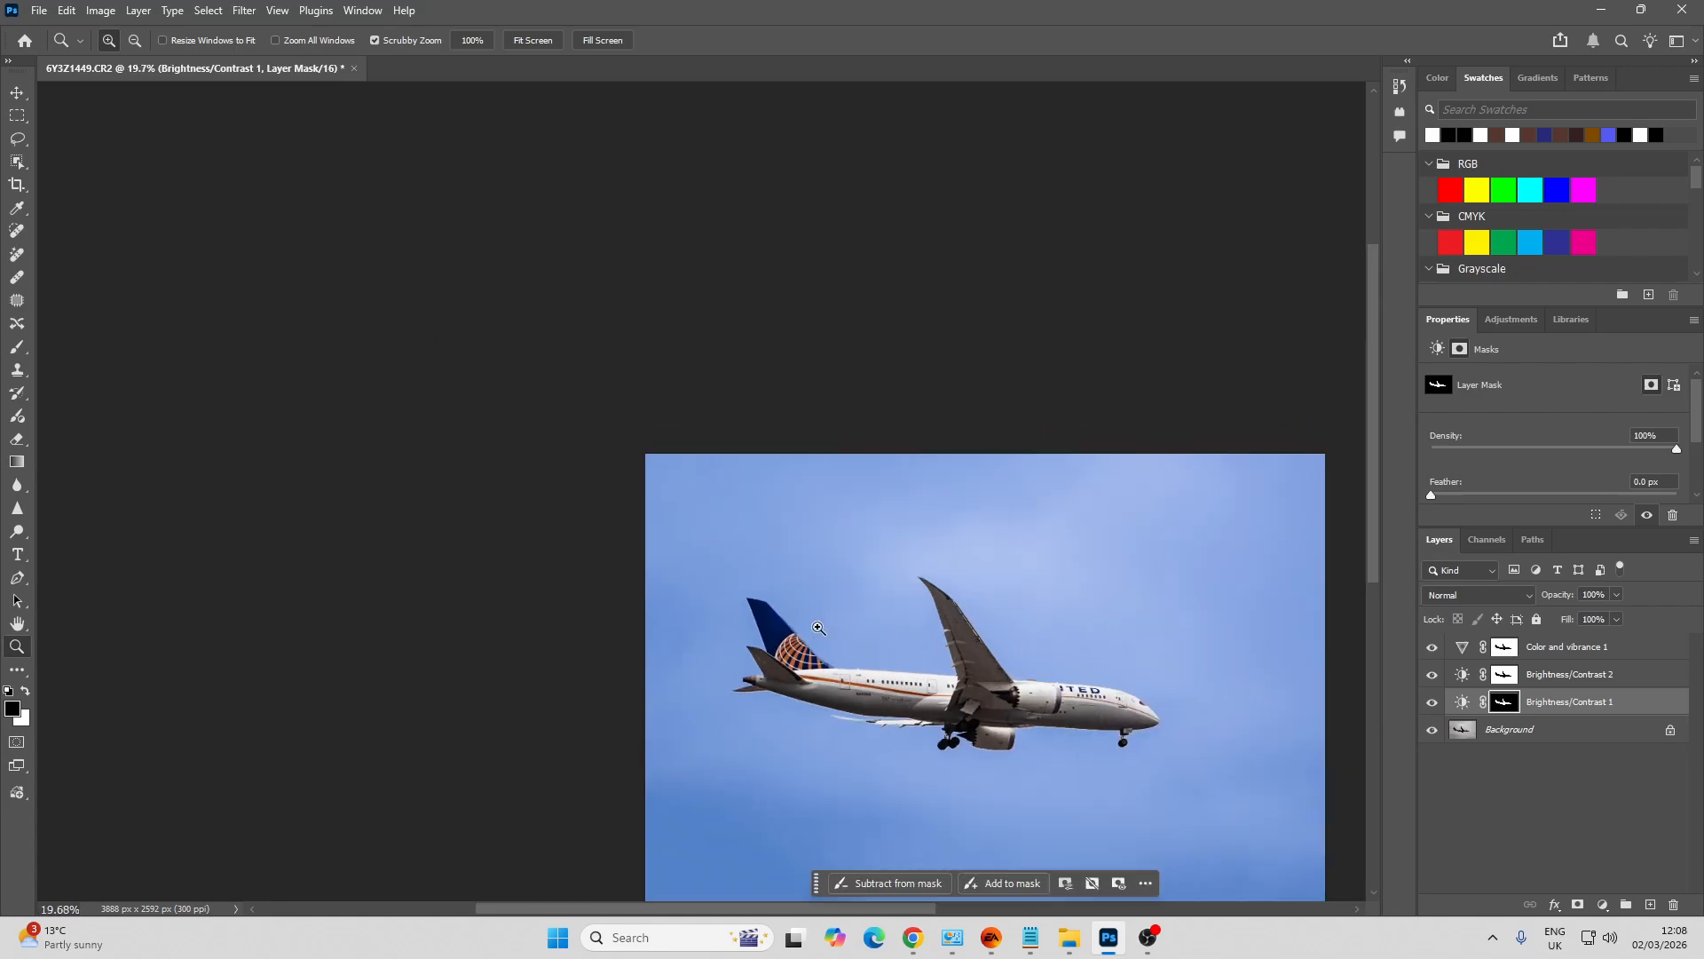
key("h")
left_click_drag(818, 629, 688, 468)
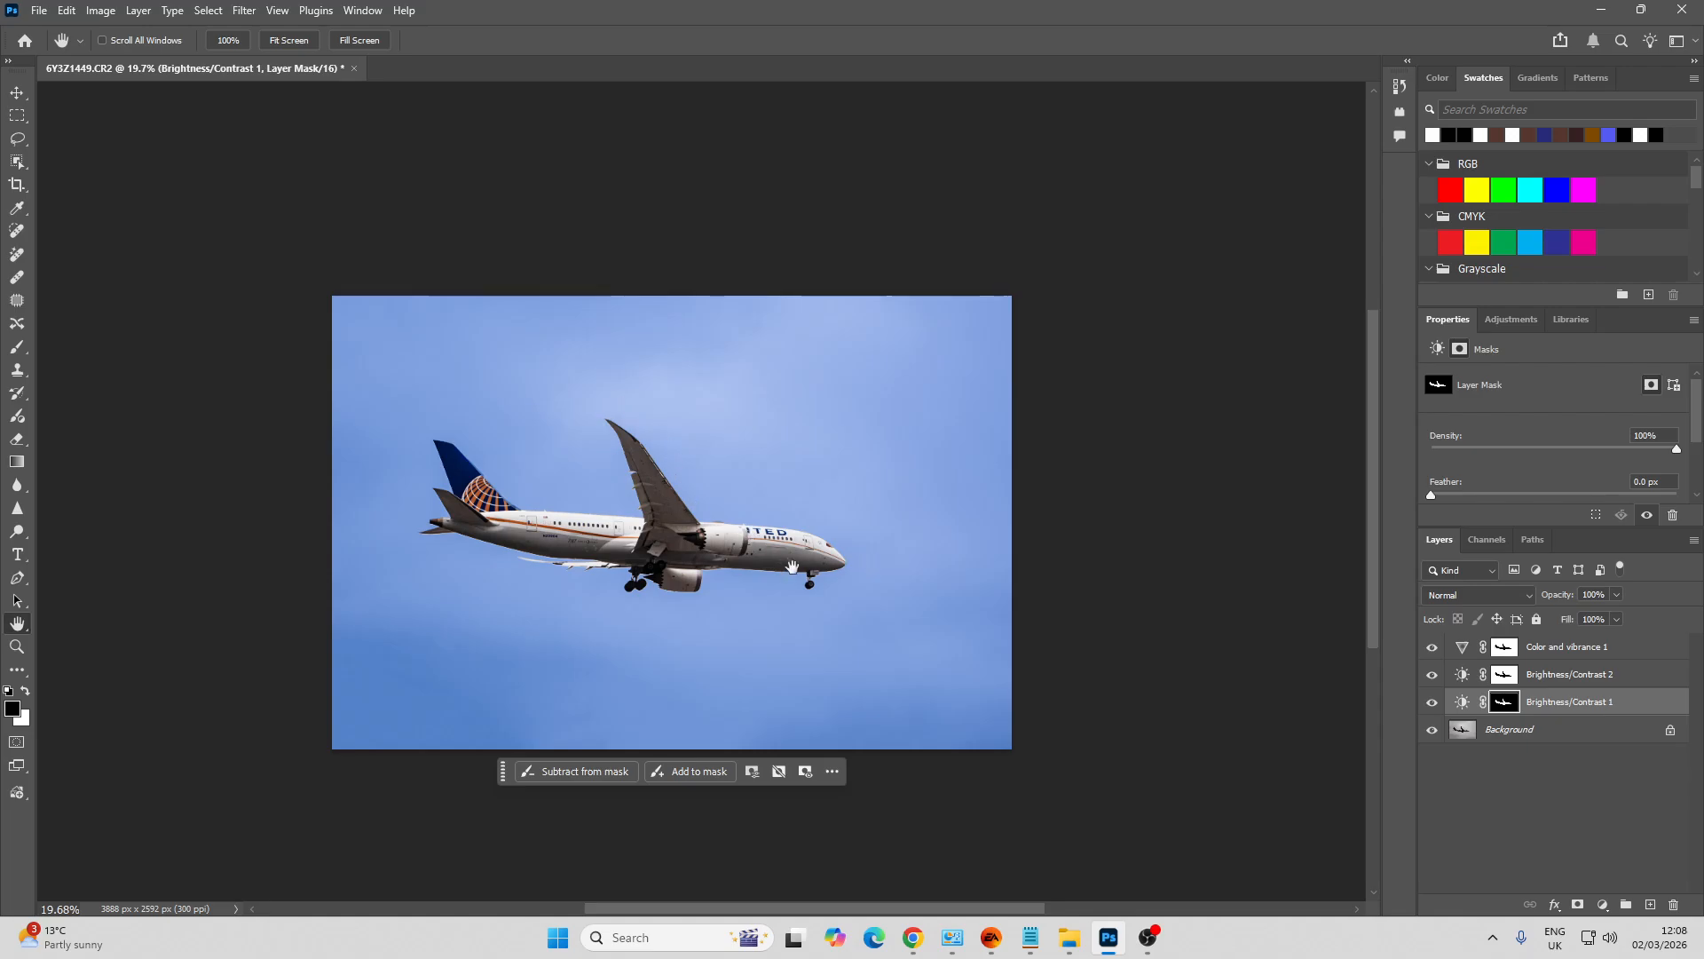
key("z")
left_click_drag(572, 546, 731, 645)
left_click_drag(819, 573, 959, 672)
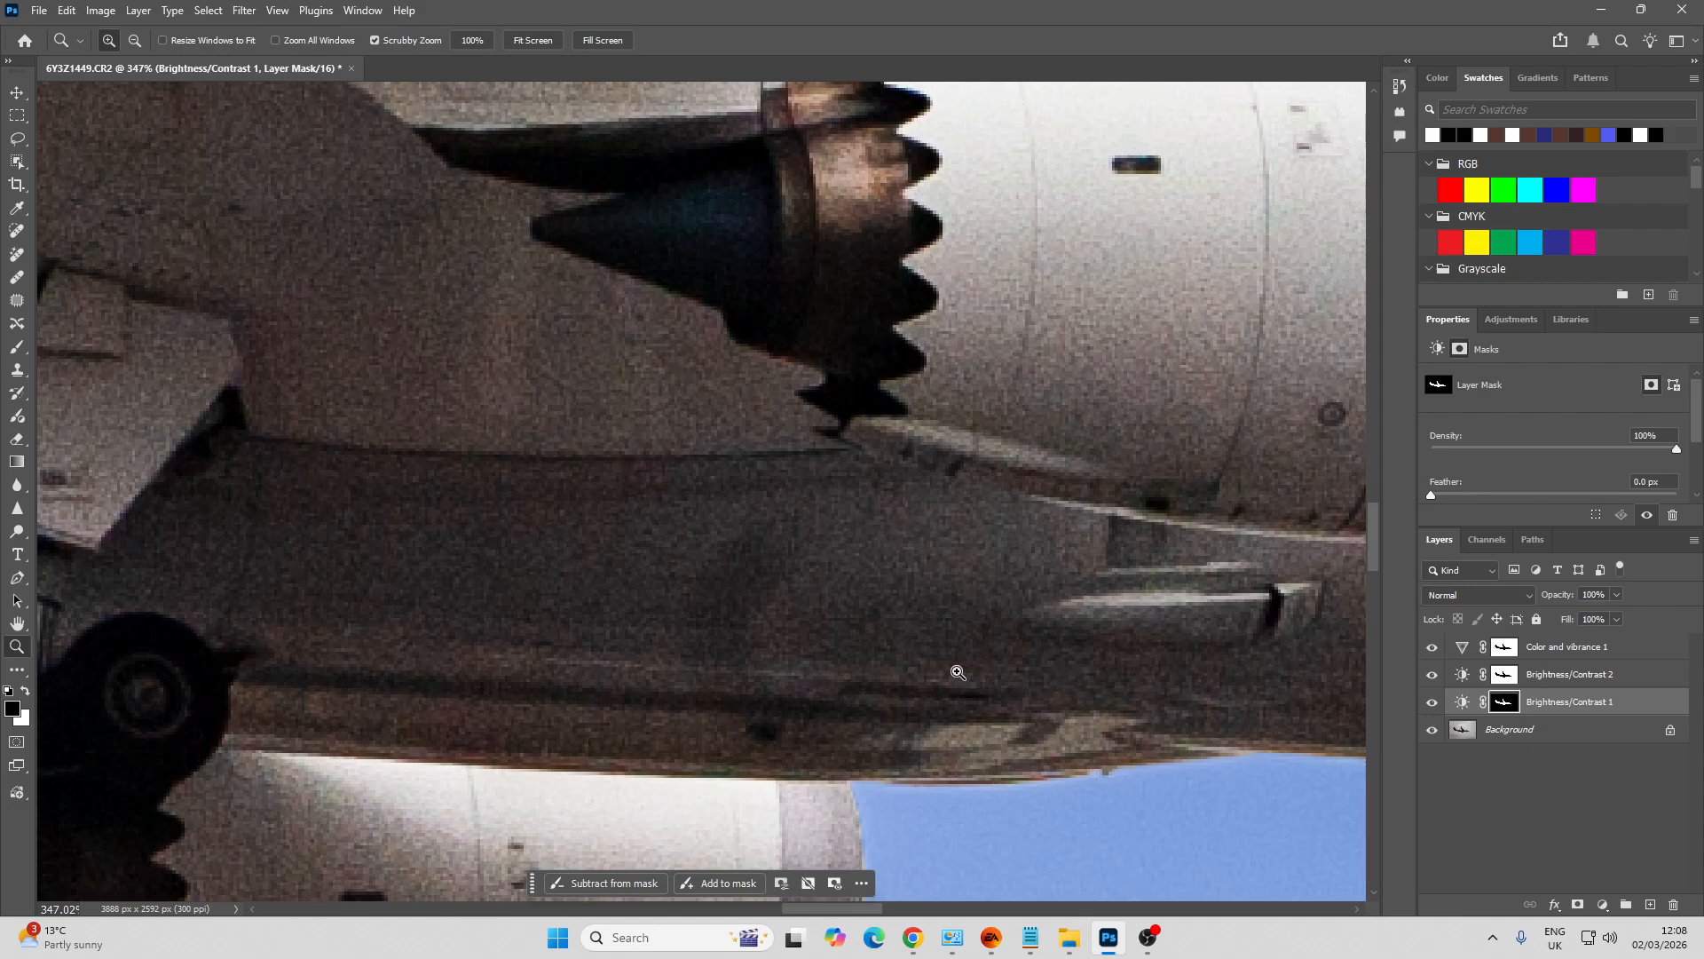
key("j")
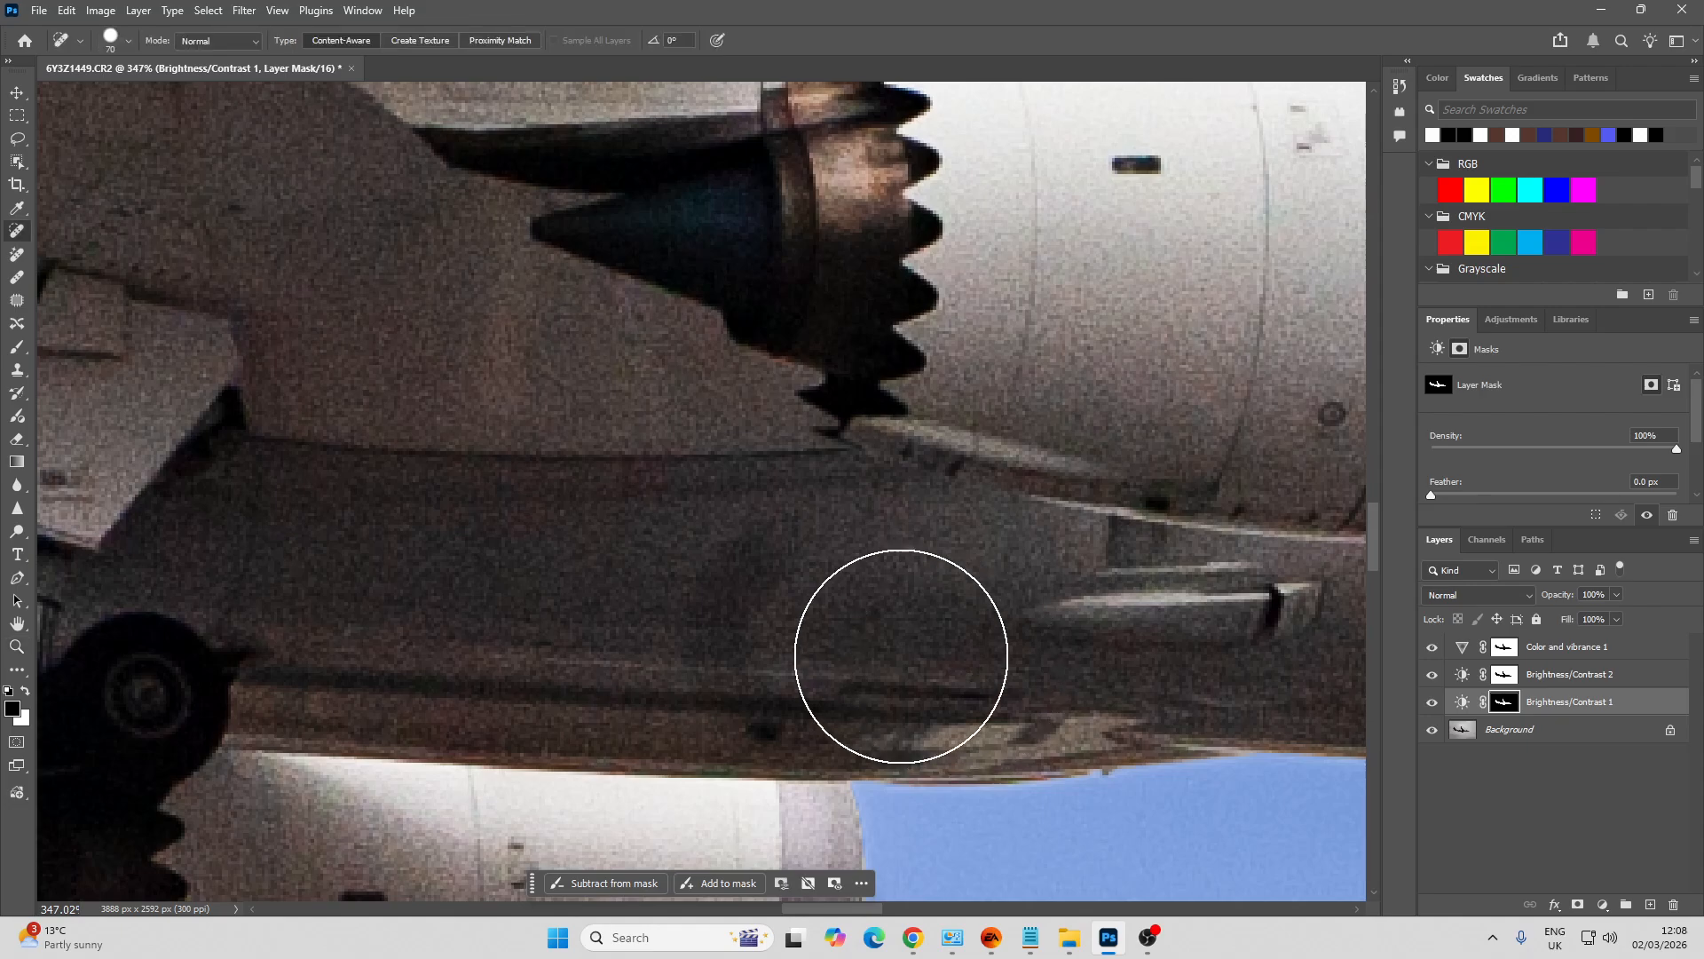
left_click(1469, 731)
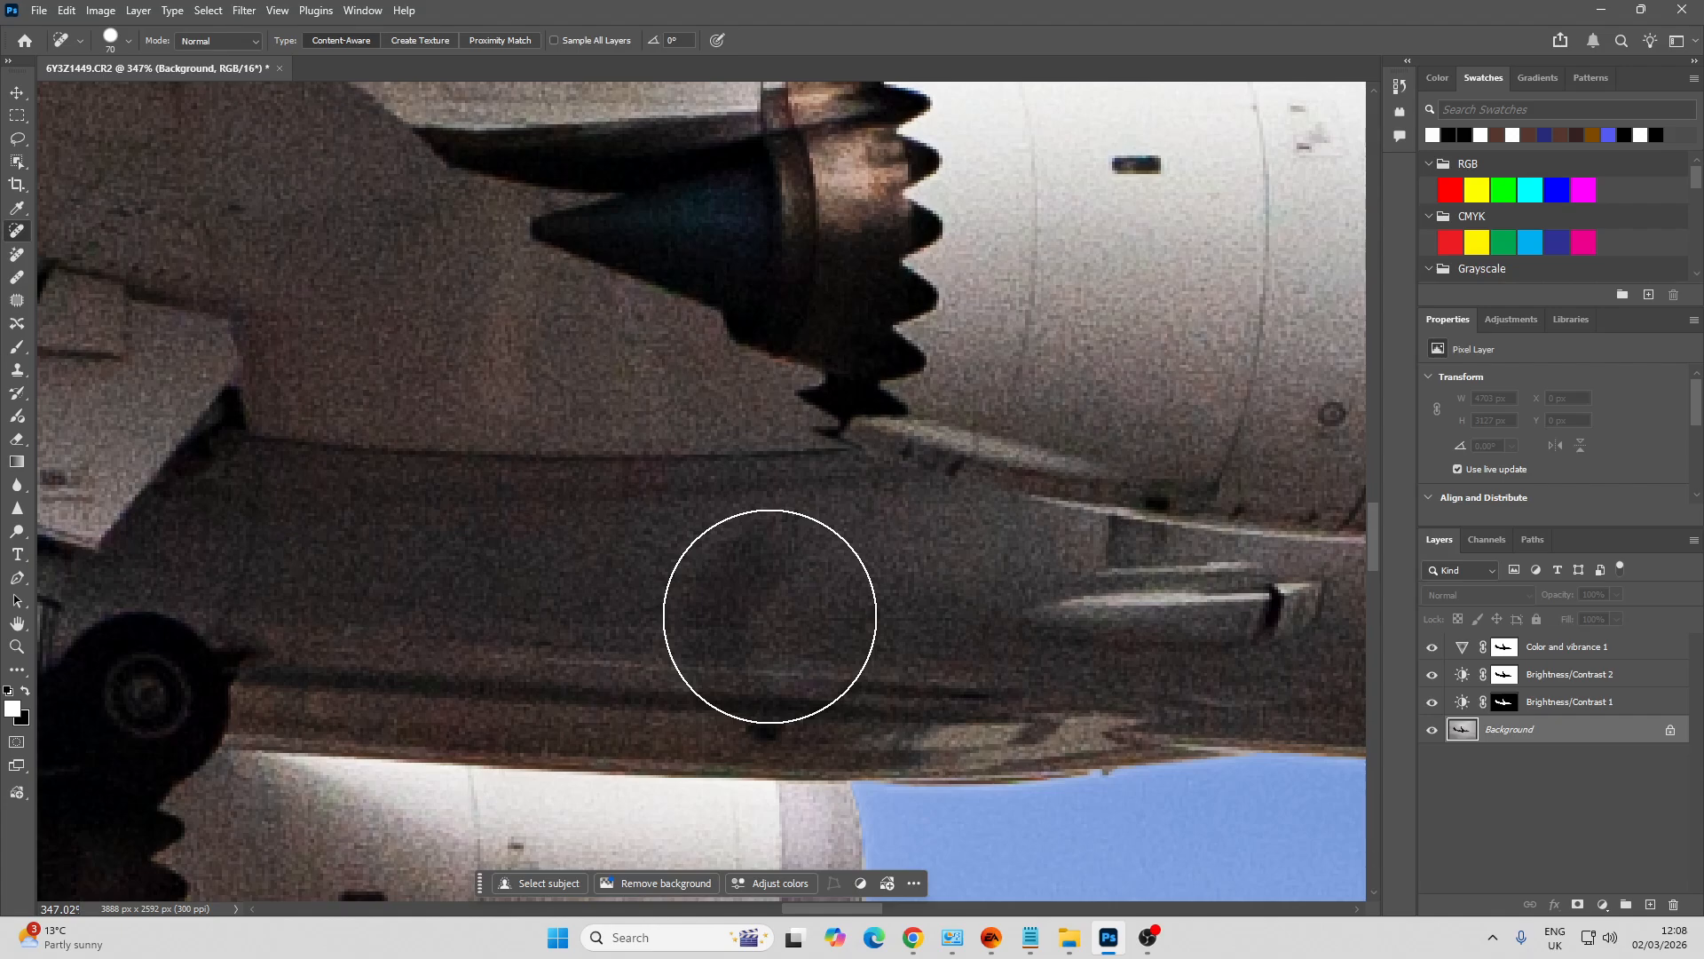
key("bracketleft")
key("bracketleft")
key("bracketleft")
key("bracketleft")
key("bracketleft")
key("bracketleft")
key("bracketleft")
mouse_move(769, 552)
left_mouse_down()
mouse_move(727, 597)
mouse_move(747, 655)
mouse_move(700, 636)
left_mouse_up()
left_click(766, 730)
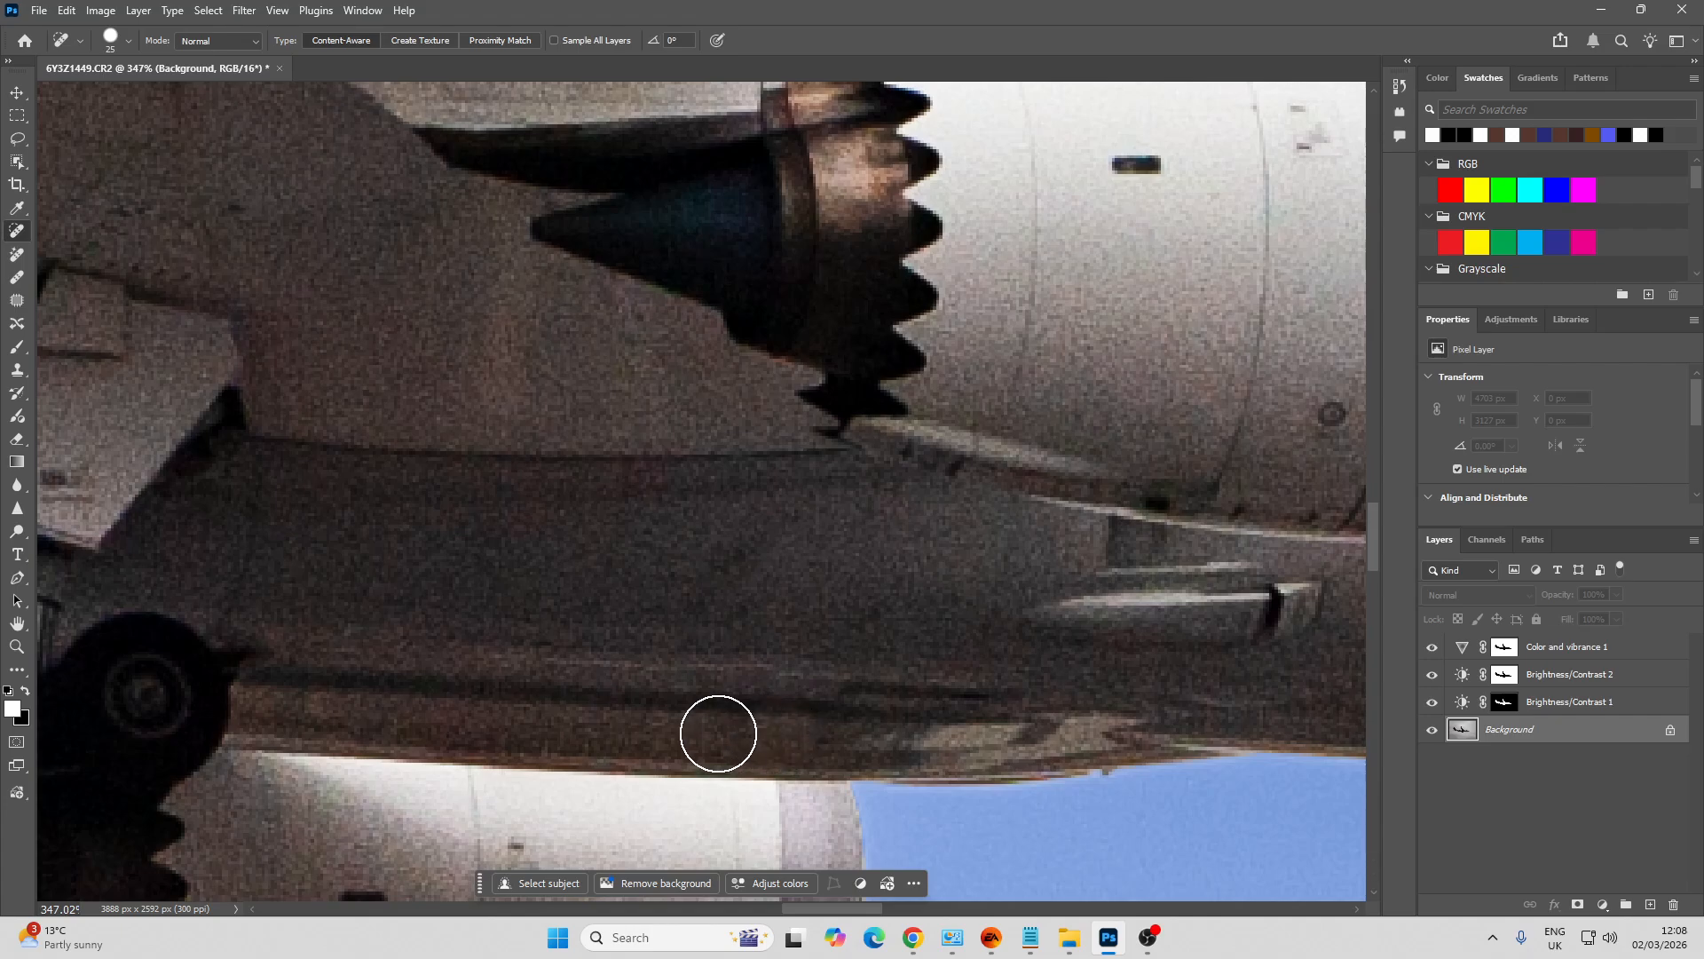
left_click(719, 734)
Close 6Y3Z1449.CR2 without saving the changes
key("z")
mouse_move(659, 594)
left_mouse_down()
mouse_move(479, 558)
mouse_move(656, 569)
mouse_move(489, 555)
mouse_move(556, 567)
mouse_move(622, 619)
mouse_move(556, 556)
mouse_move(418, 487)
mouse_move(654, 628)
mouse_move(559, 609)
left_mouse_up()
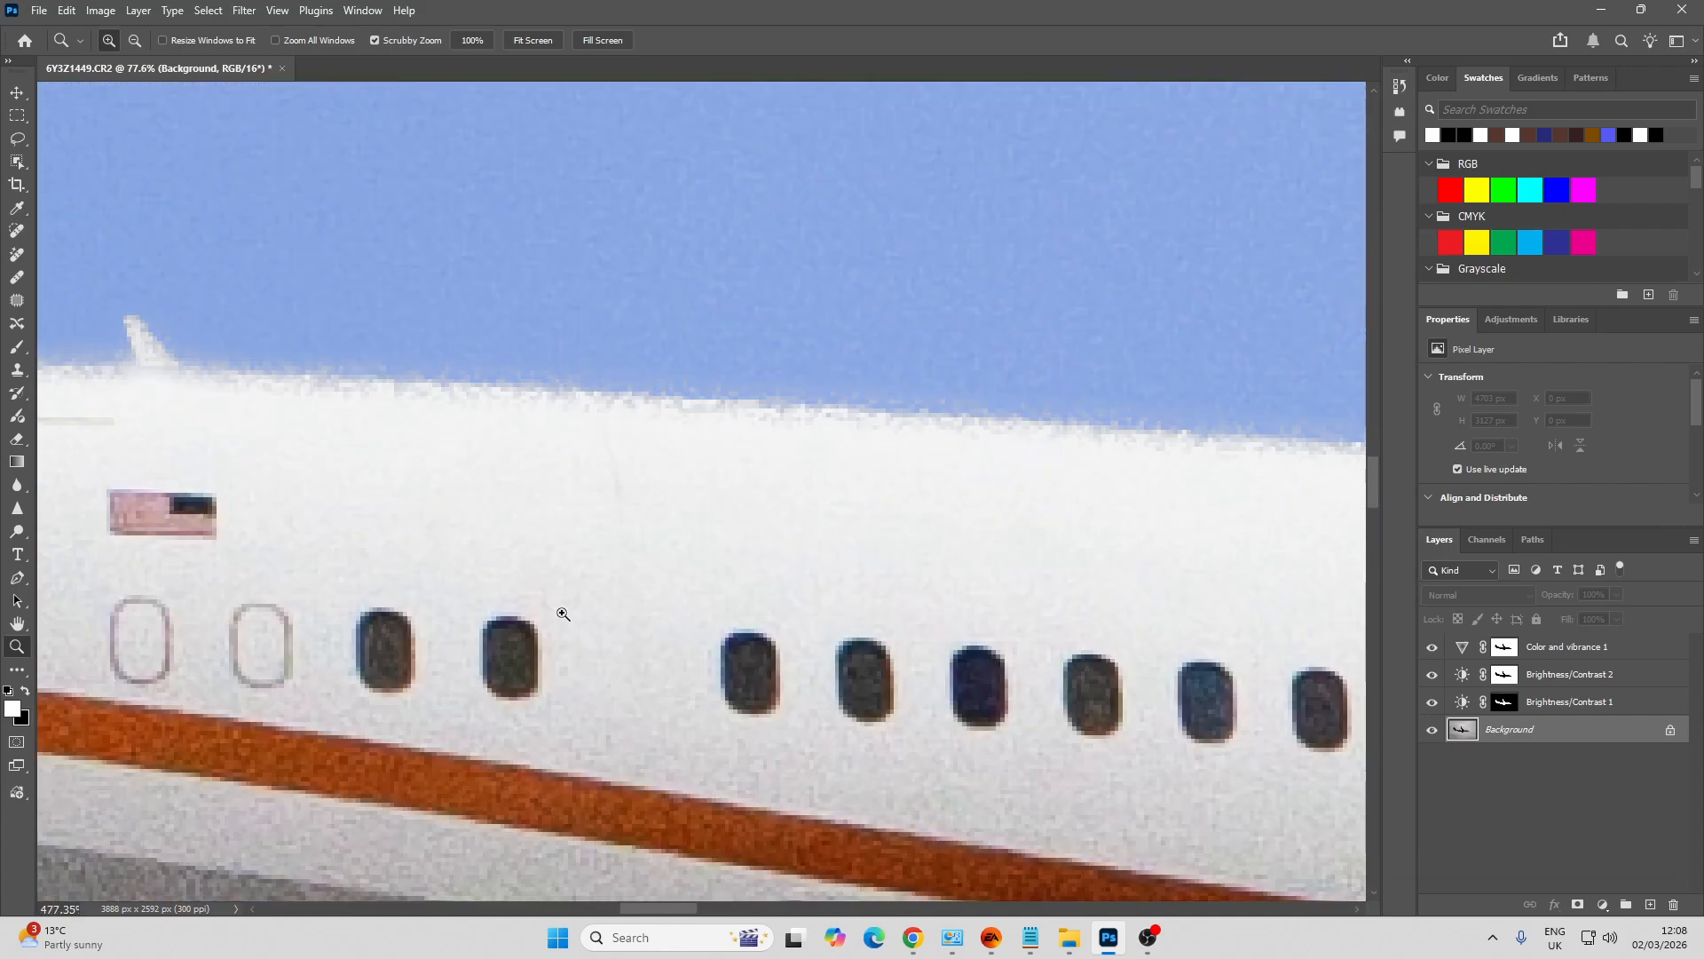
left_click(279, 69)
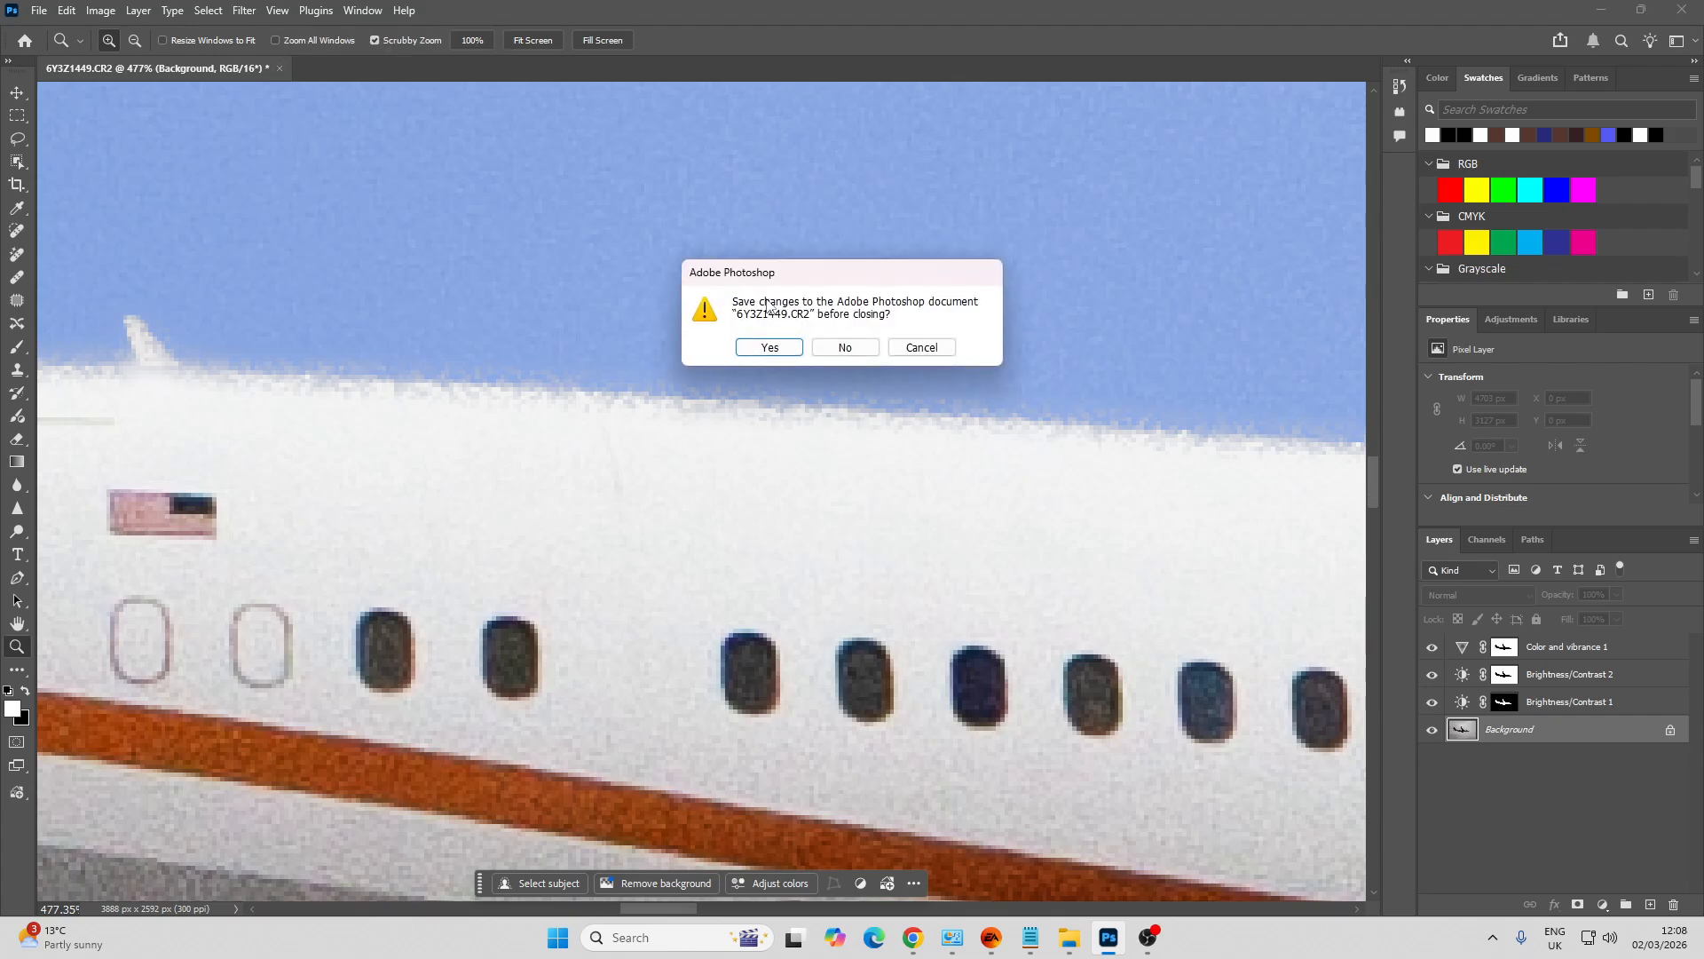
left_click(840, 348)
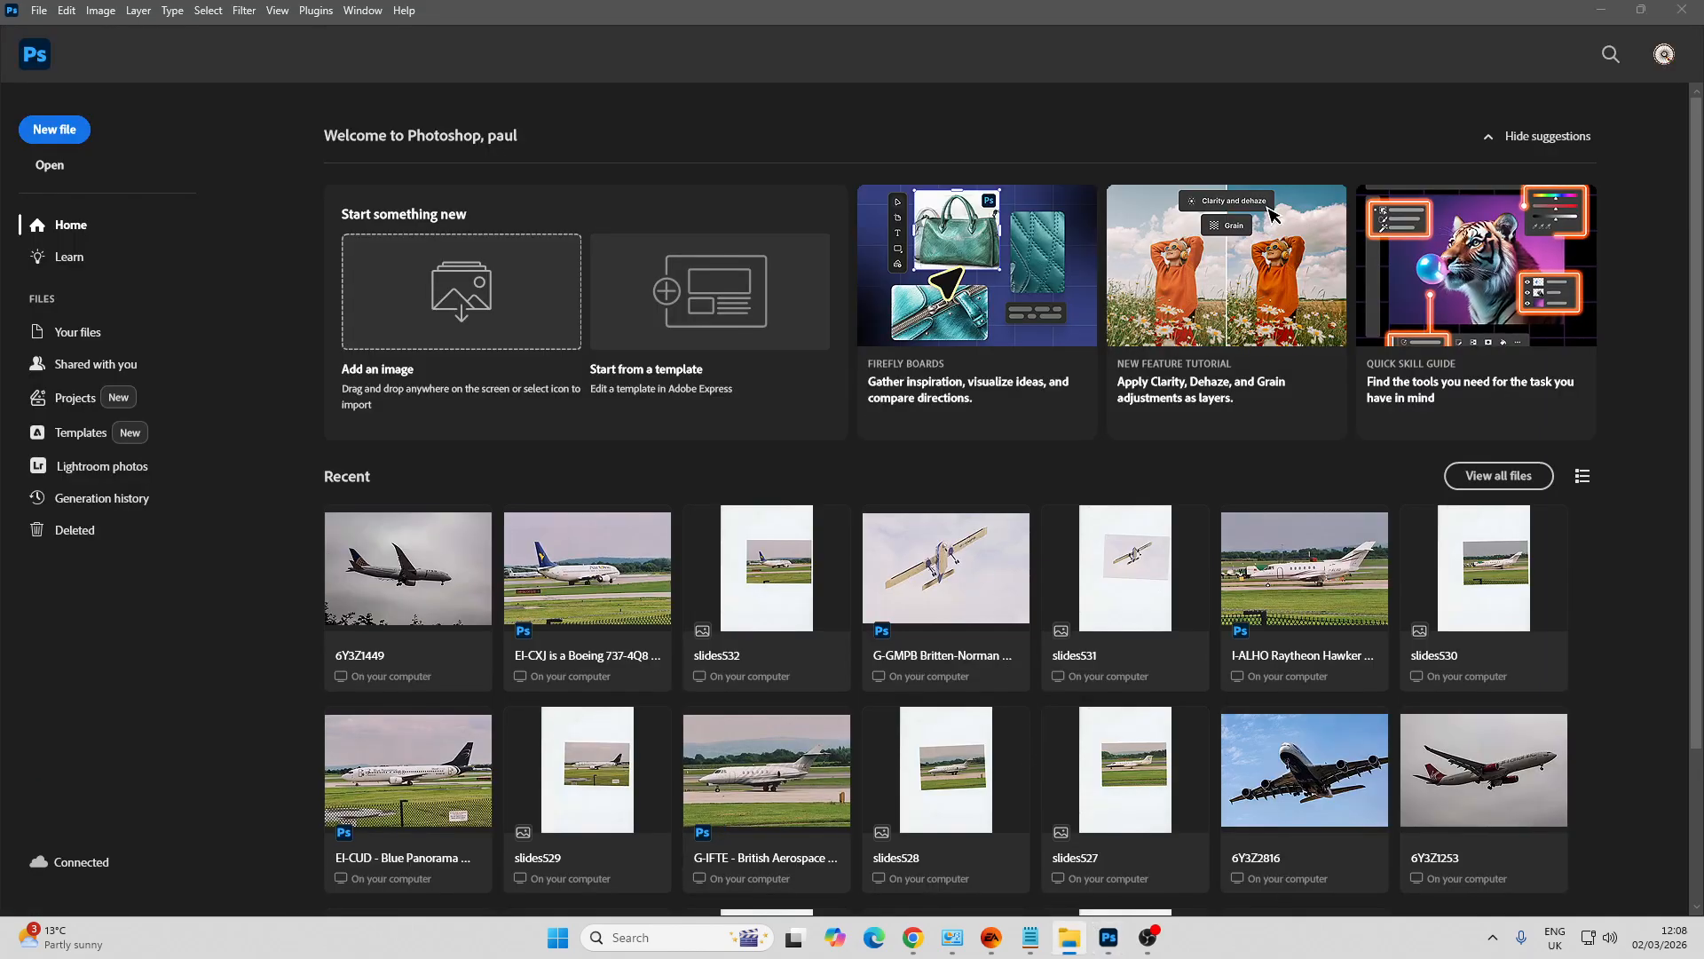
Open the recent raw photo 6Y3Z2816 and bring it from Camera Raw into Photoshop with its existing settings
left_click(1315, 762)
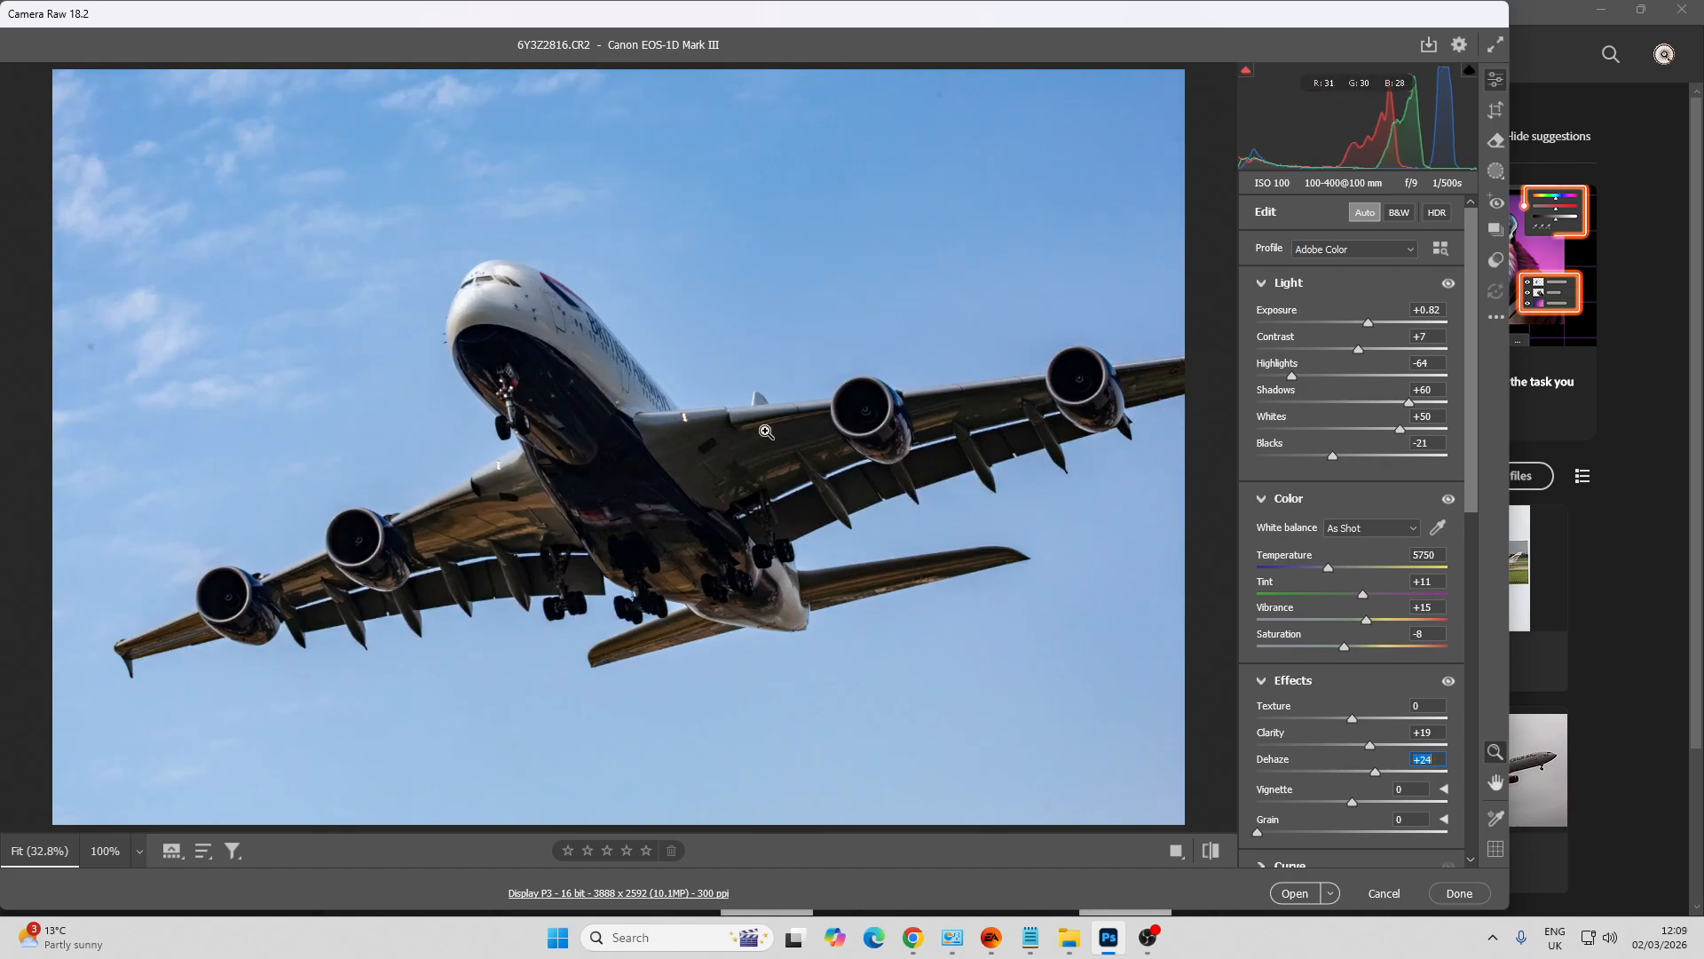
left_click_drag(423, 238, 488, 391)
left_click_drag(494, 264, 480, 387)
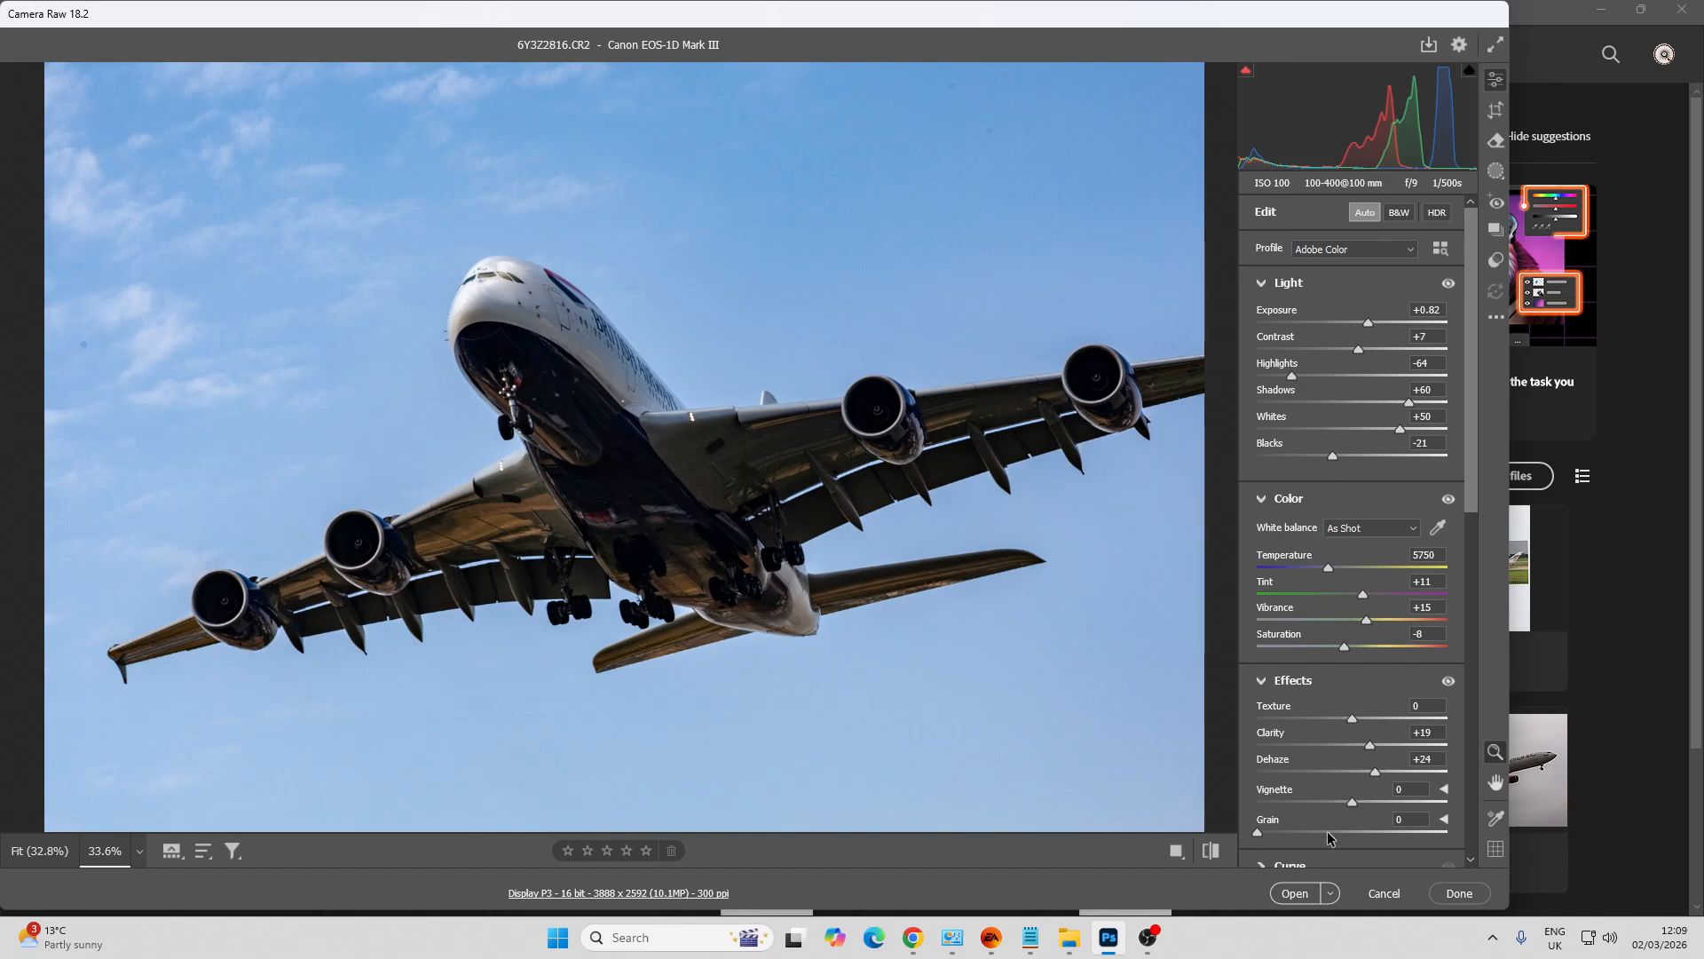
left_click(1294, 893)
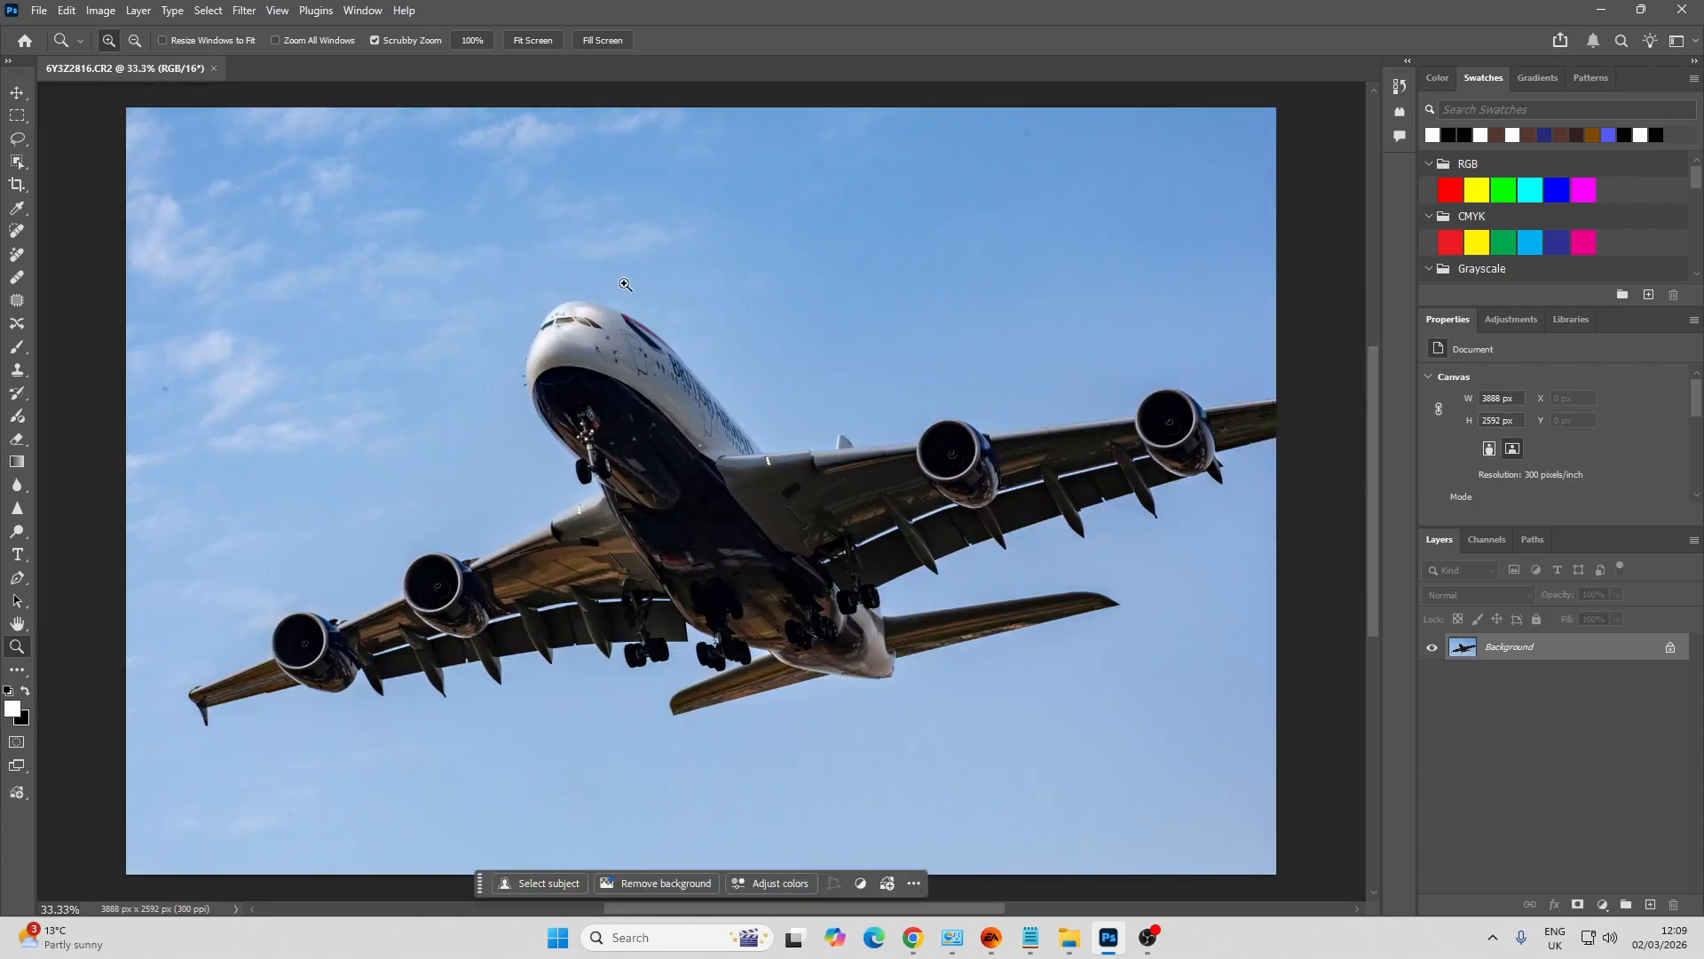
Select the aircraft with the Subject selection and add a Brightness/Contrast adjustment layer masked to it
left_click(207, 9)
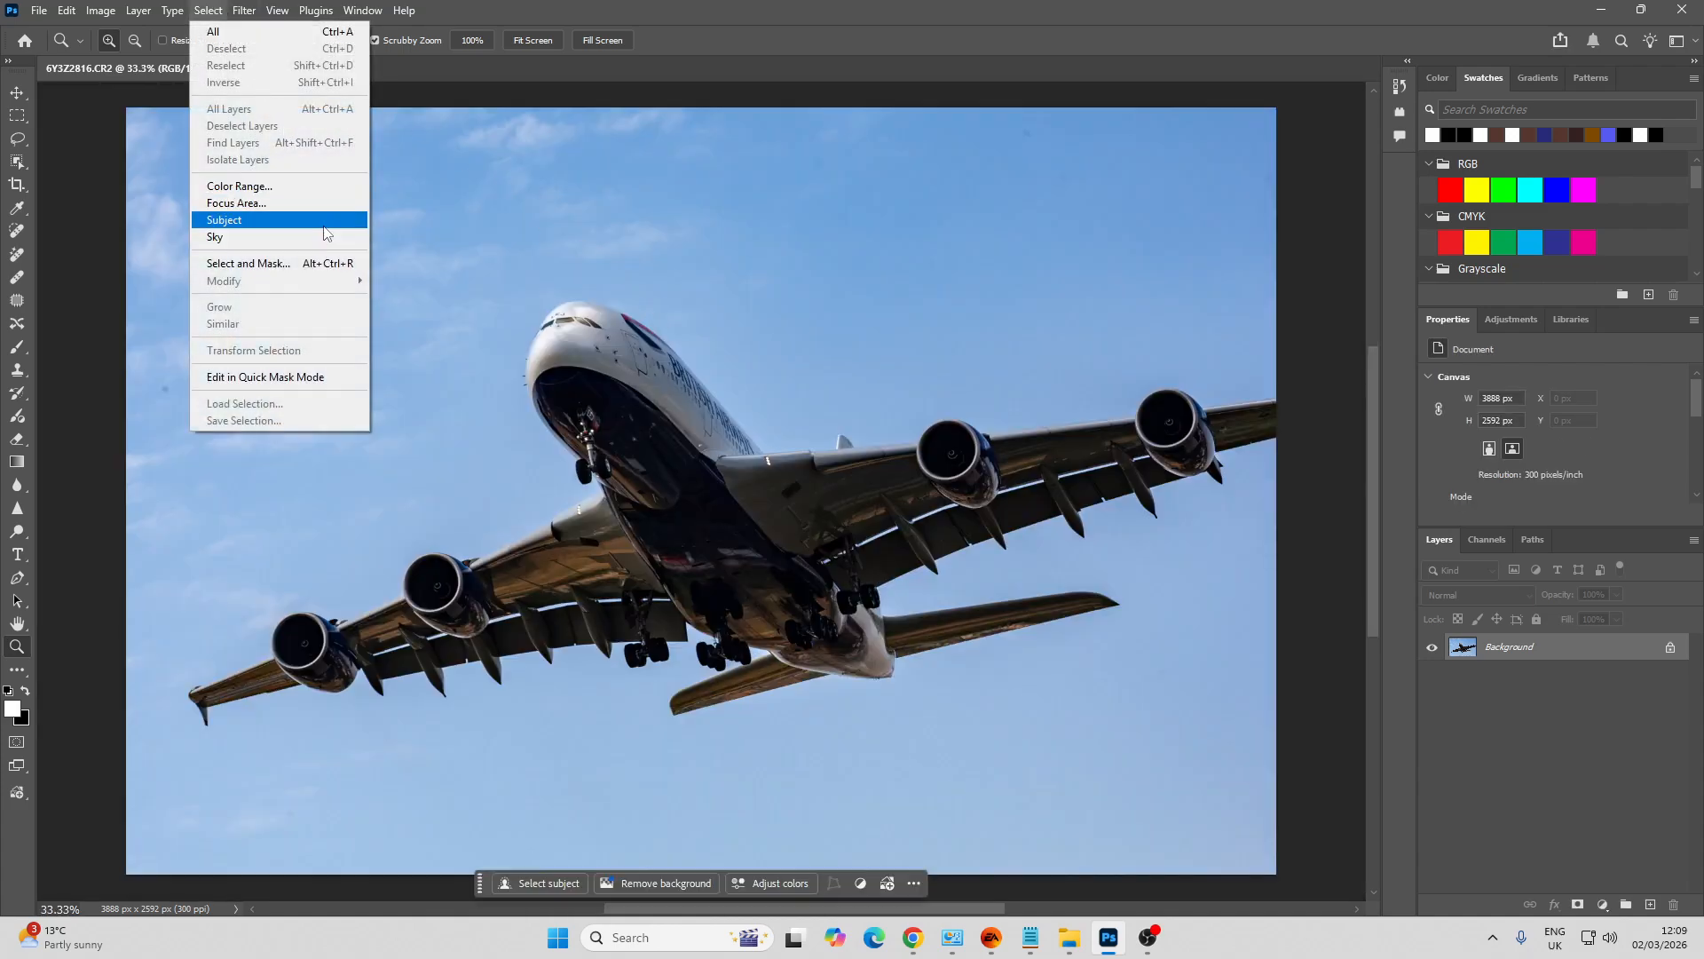
left_click(323, 222)
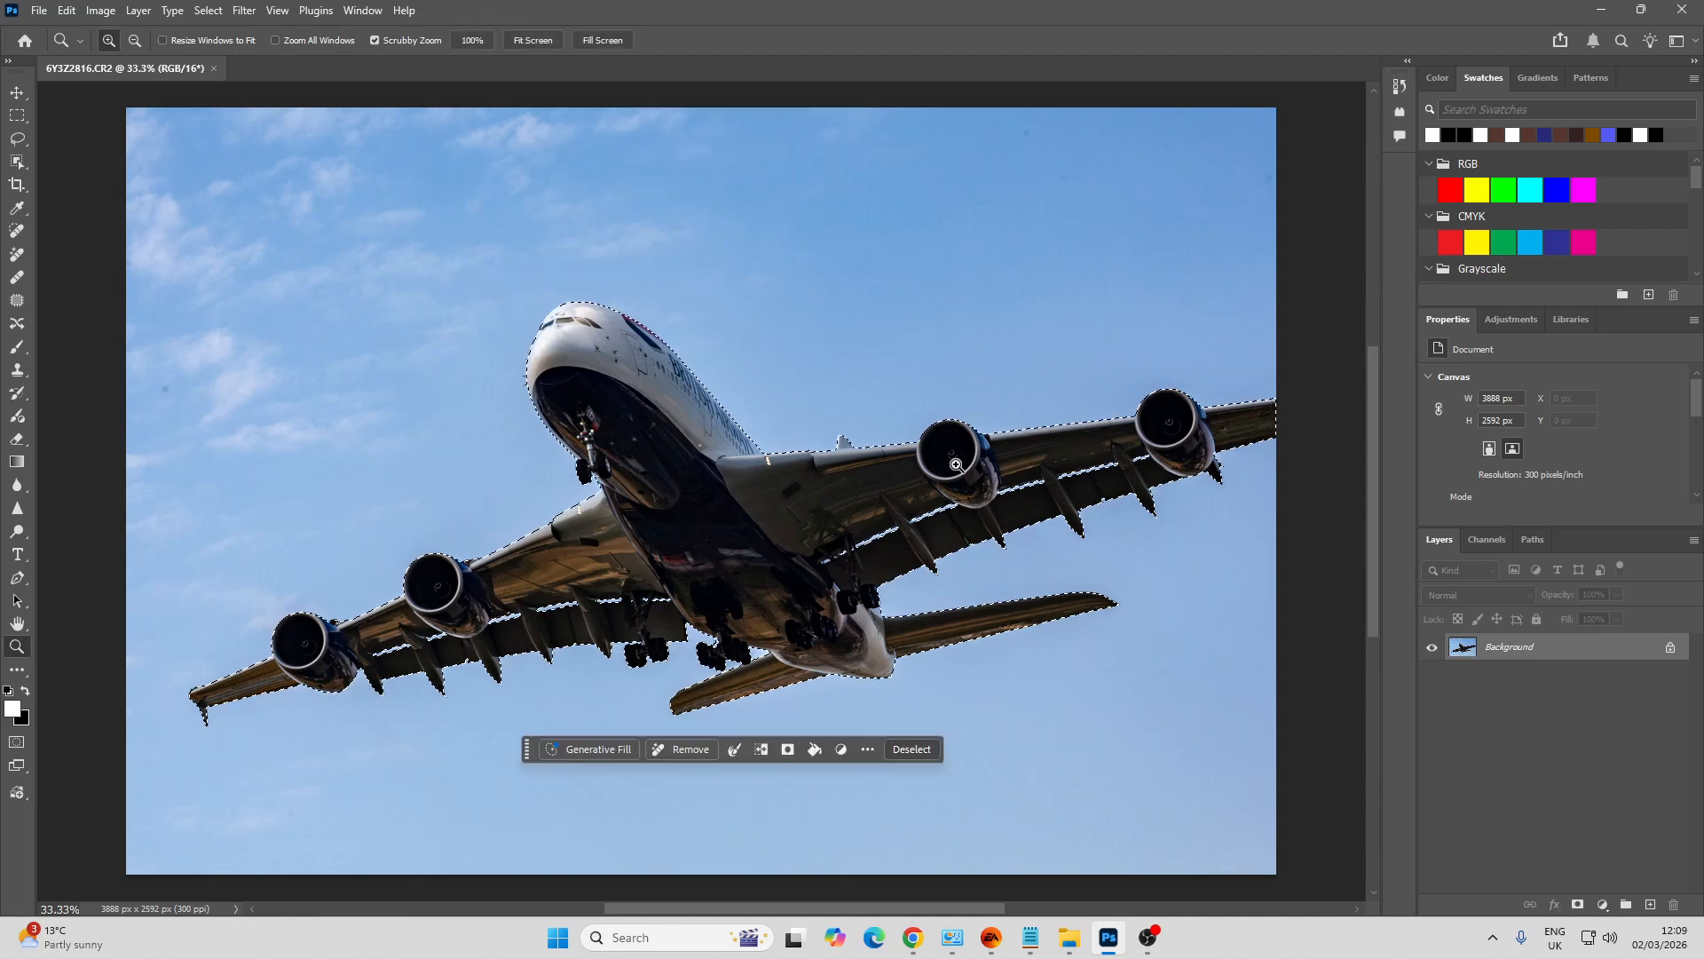
left_click(1605, 904)
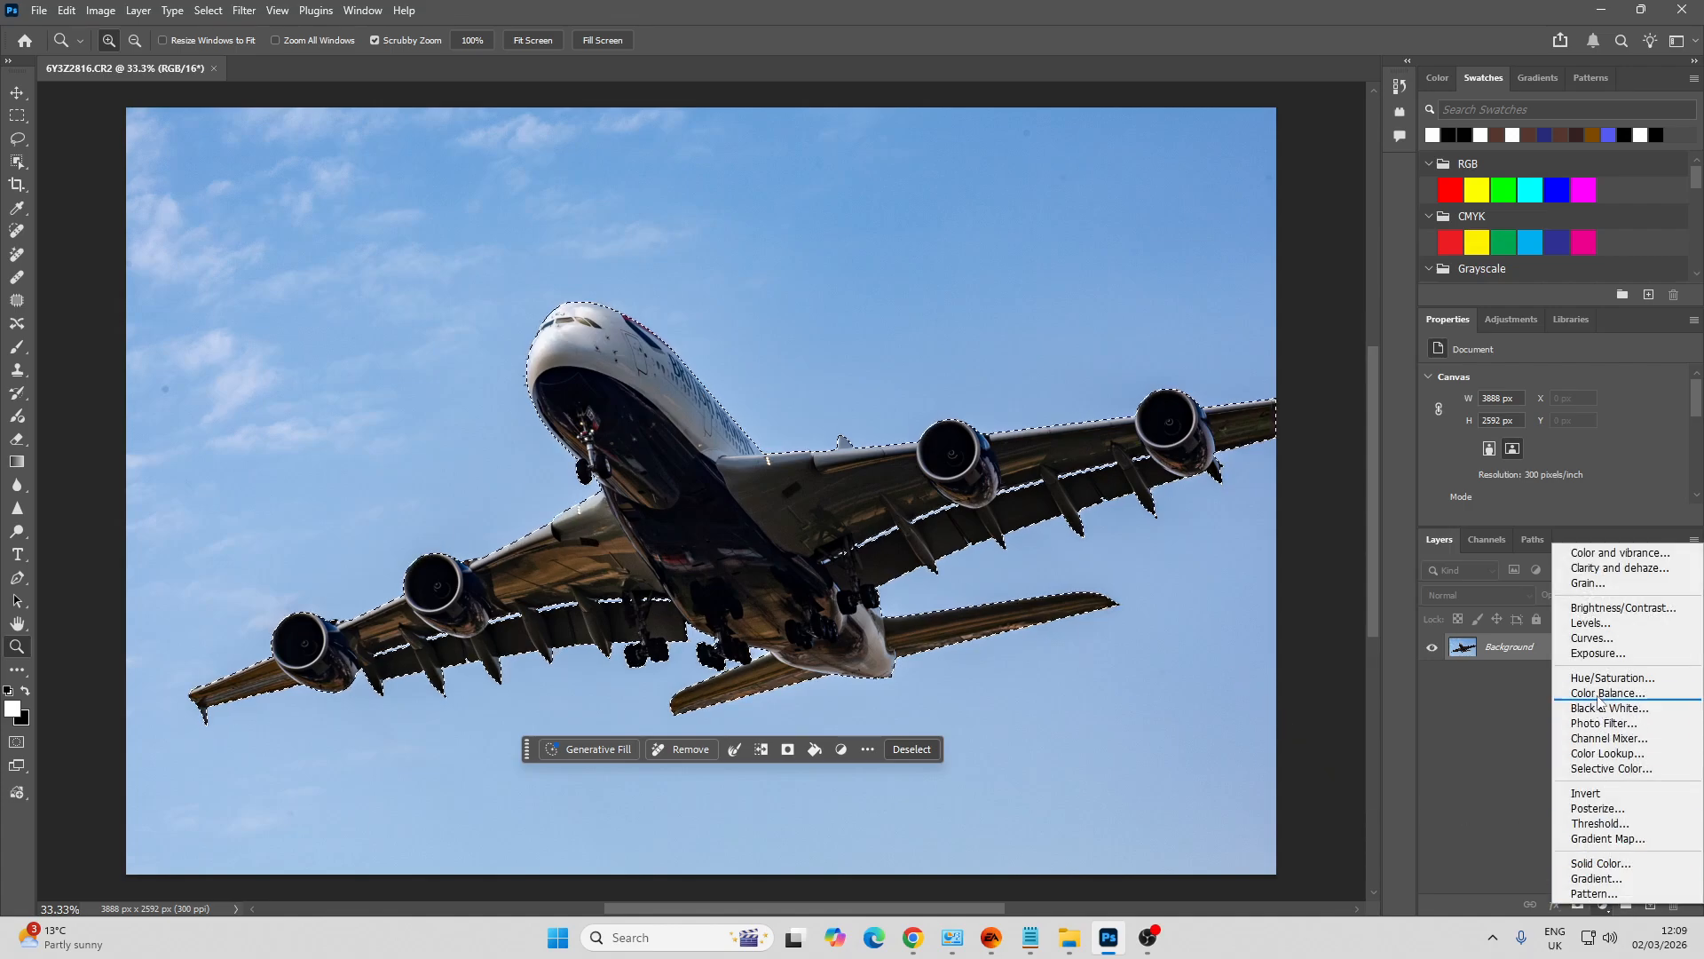
left_click(1619, 608)
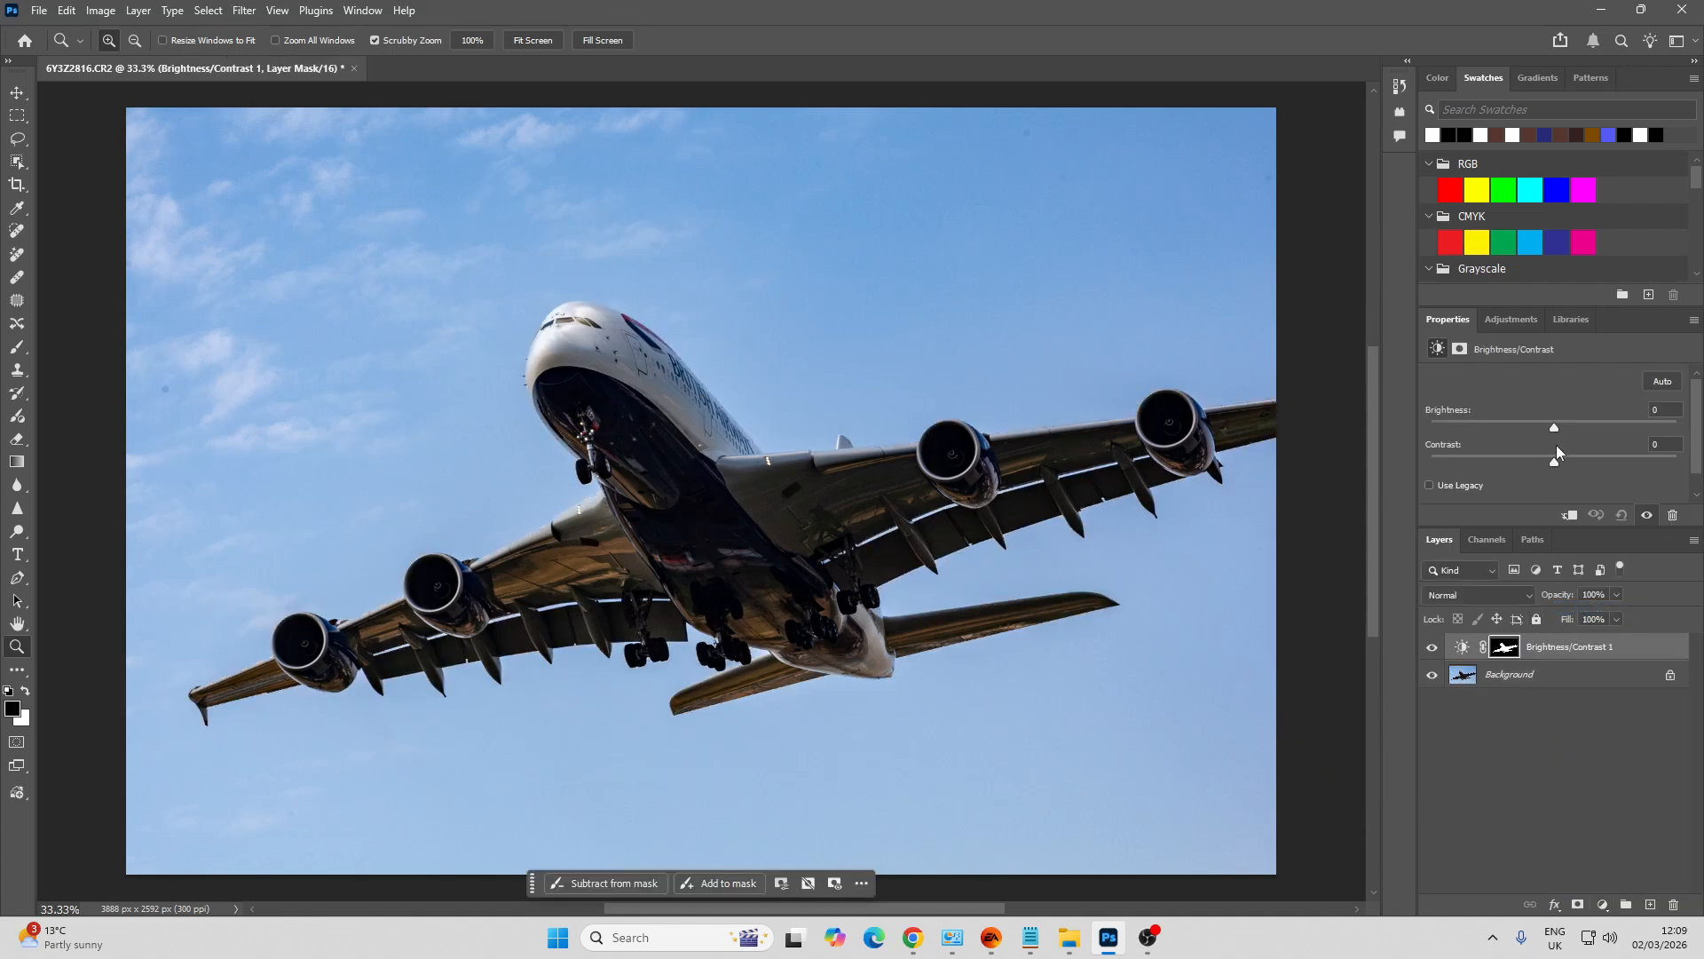
Set the aircraft adjustment's brightness to 67 and its contrast to 21
left_click_drag(1556, 427, 1628, 441)
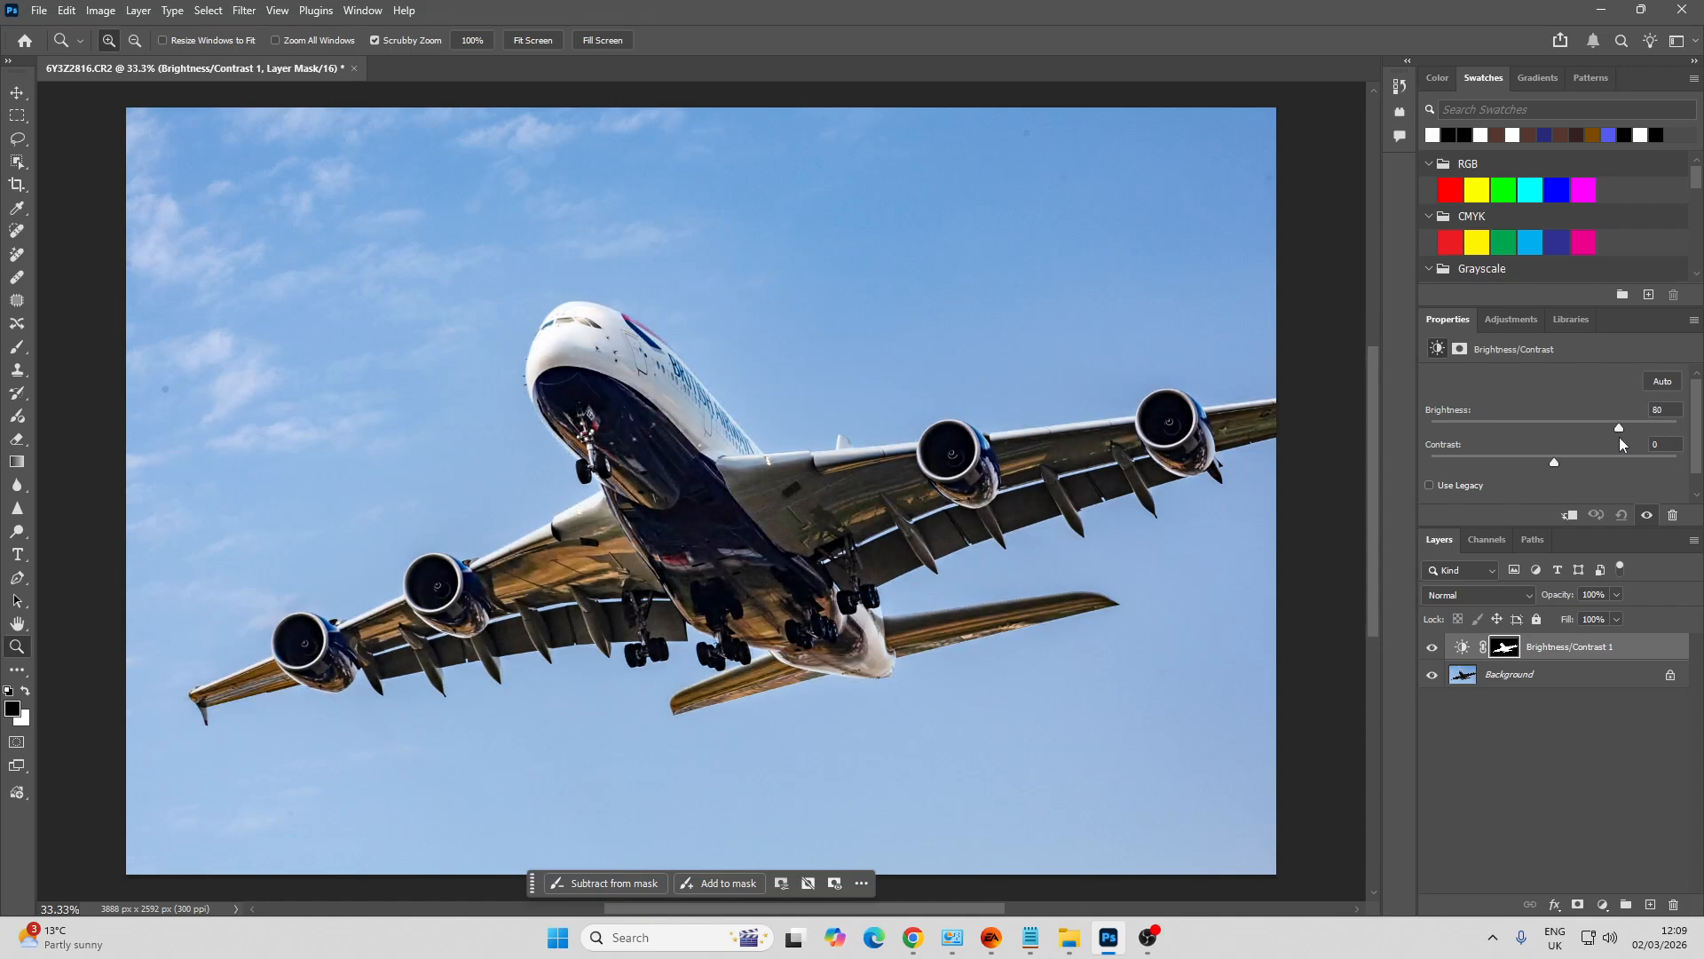
left_click_drag(563, 327, 604, 400)
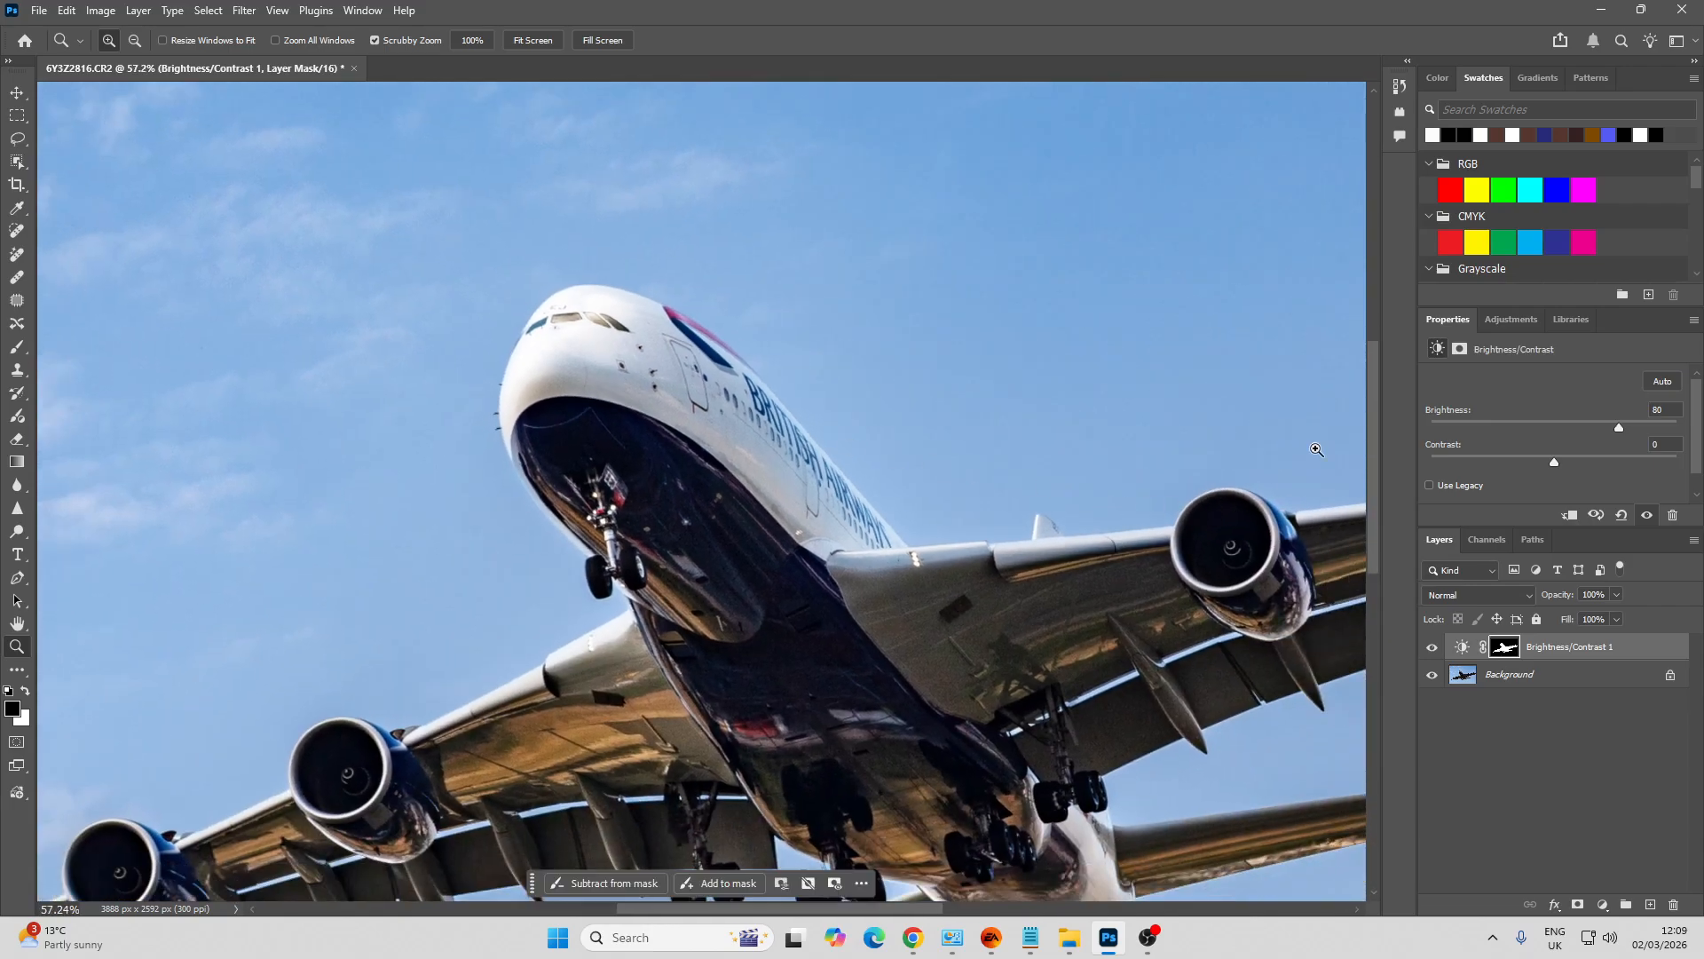
left_click_drag(1615, 425, 1610, 460)
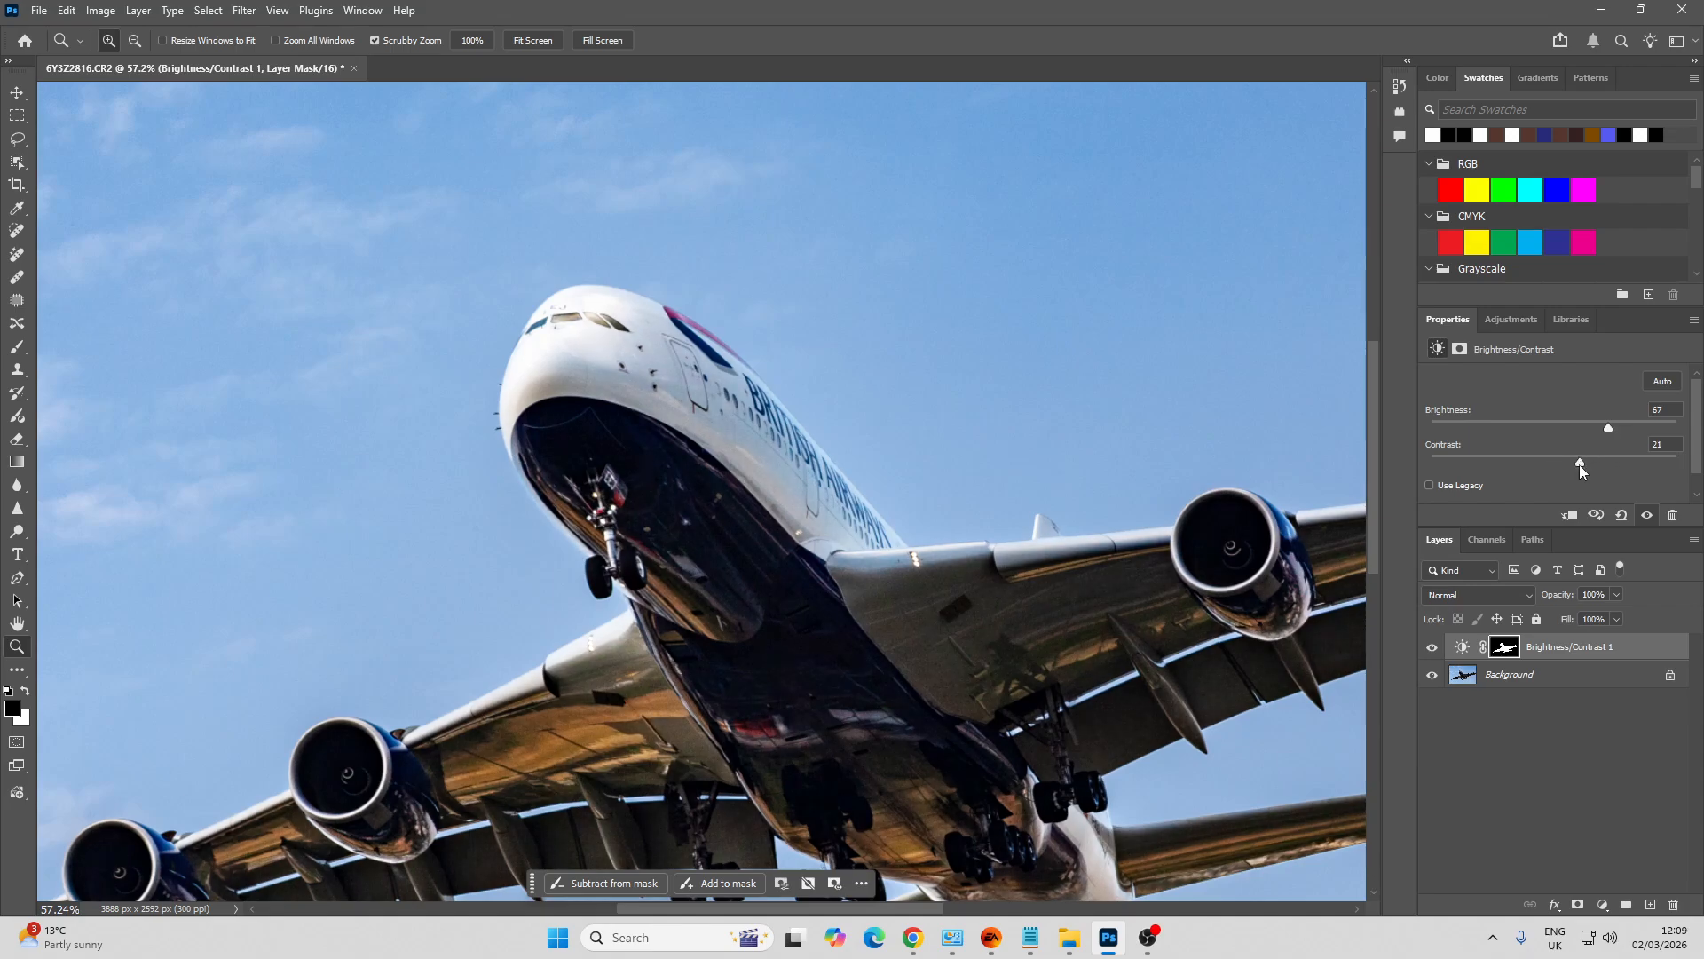
Load the aircraft mask as a selection, invert it and add a second Brightness/Contrast adjustment layer for the sky
right_click(1509, 651)
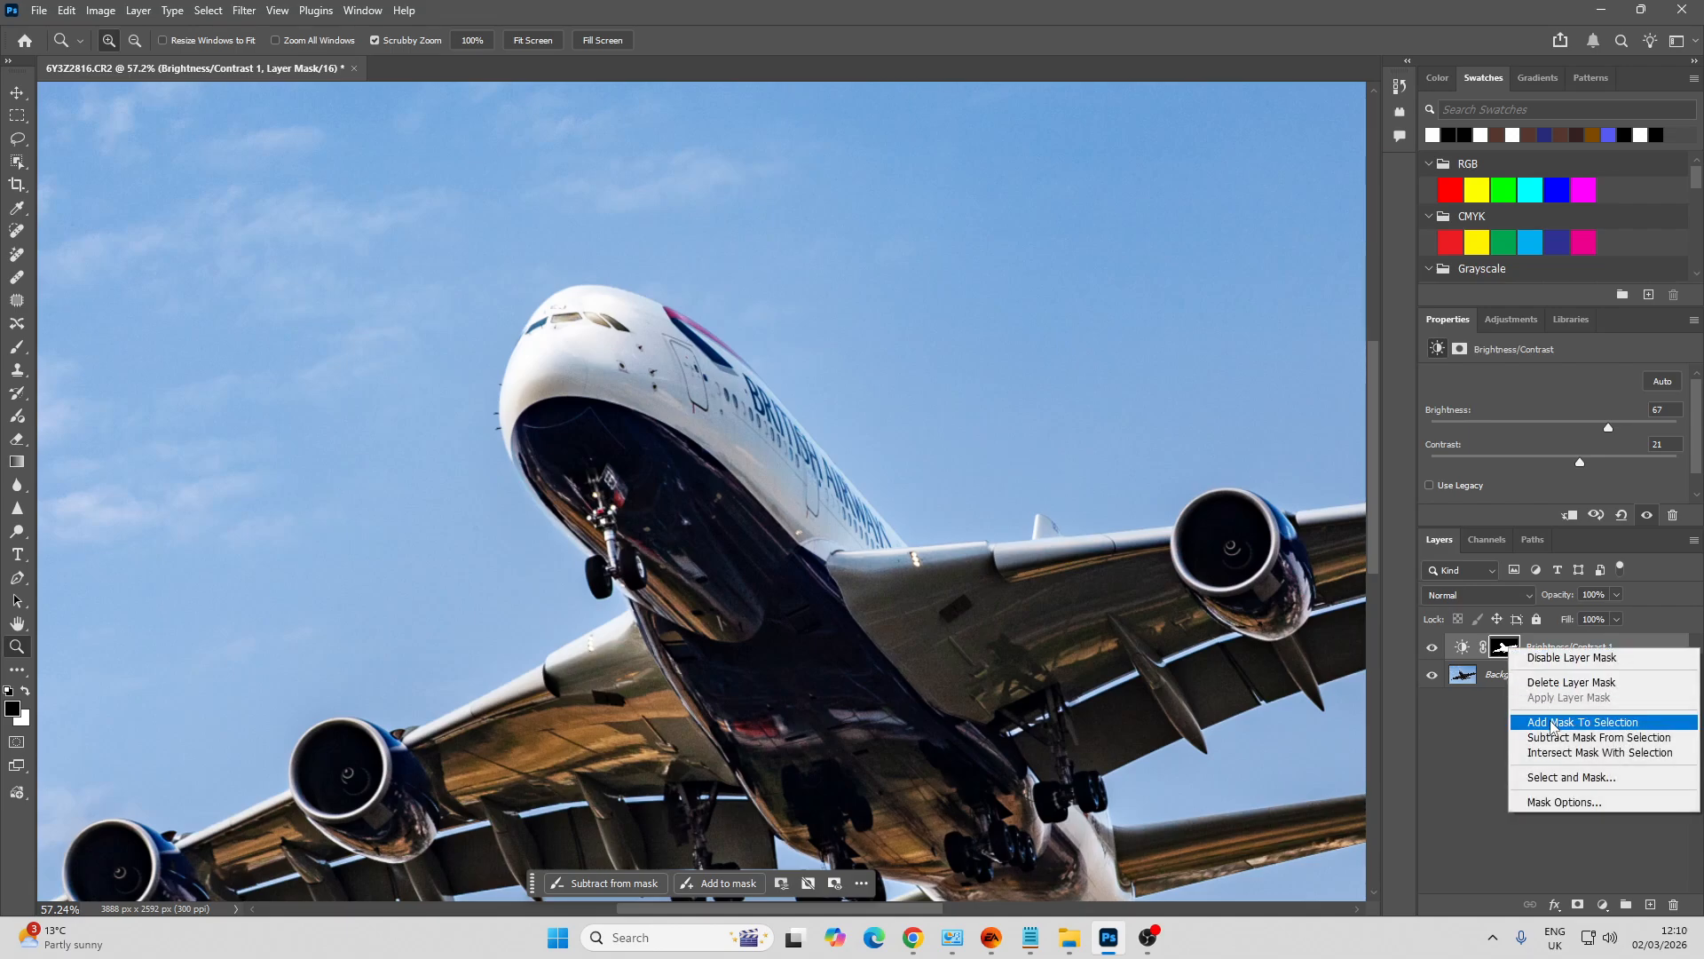
left_click(1552, 717)
left_click(1603, 905)
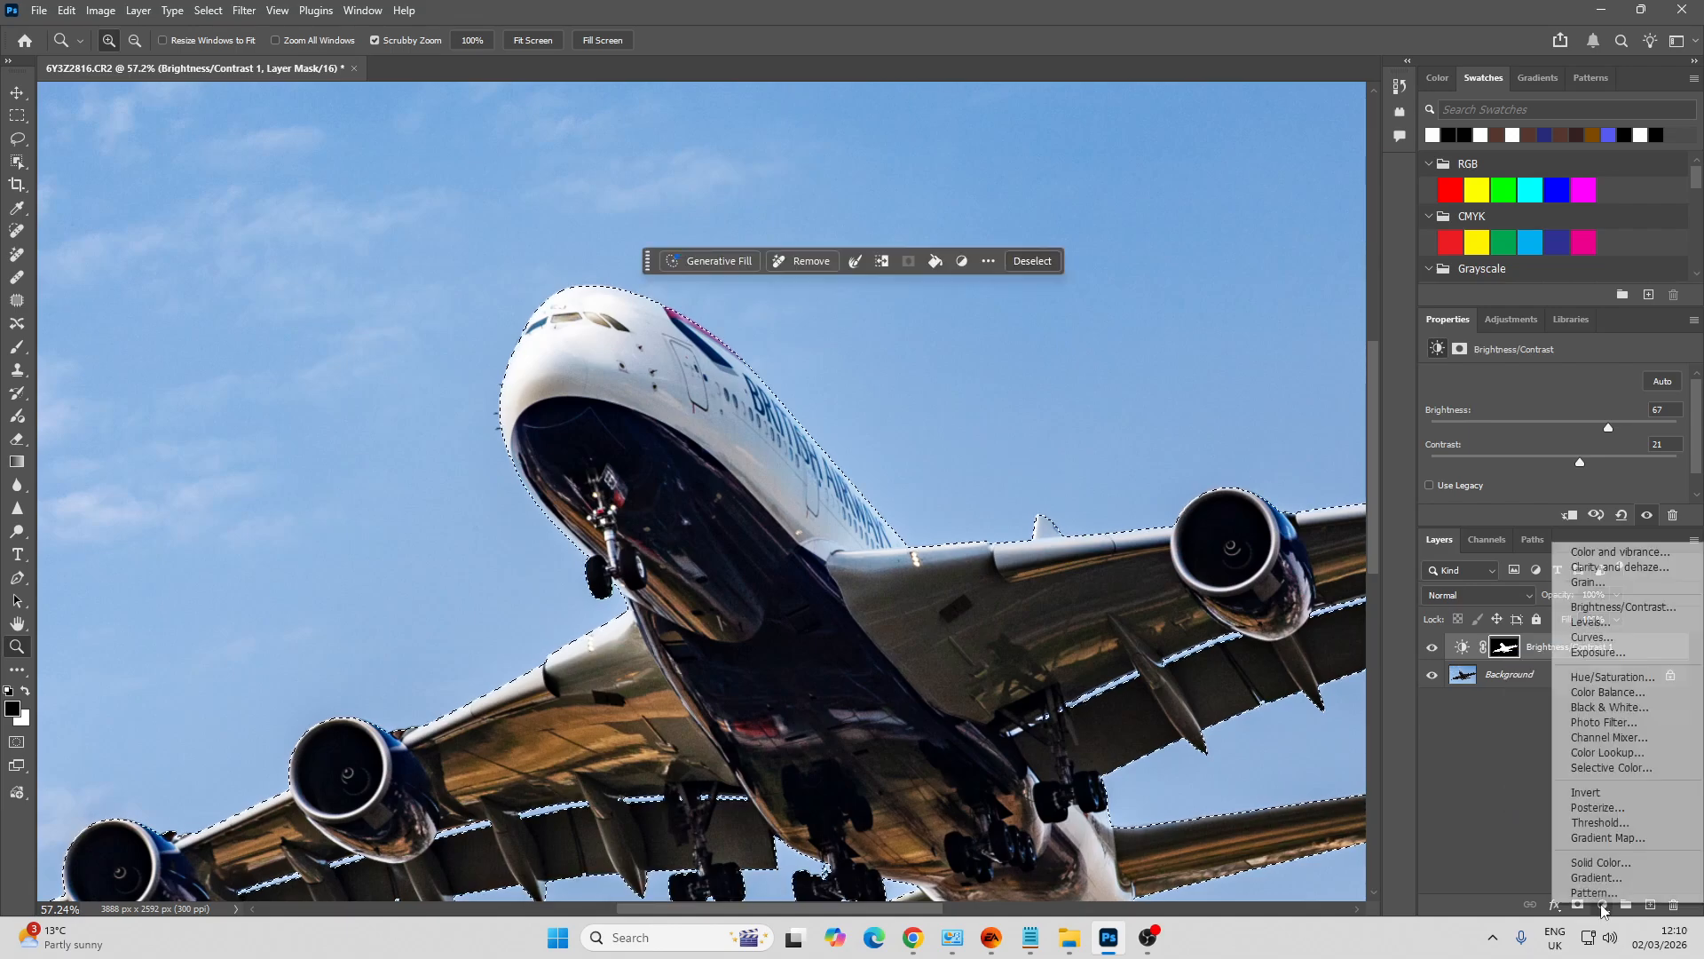
left_click(1620, 608)
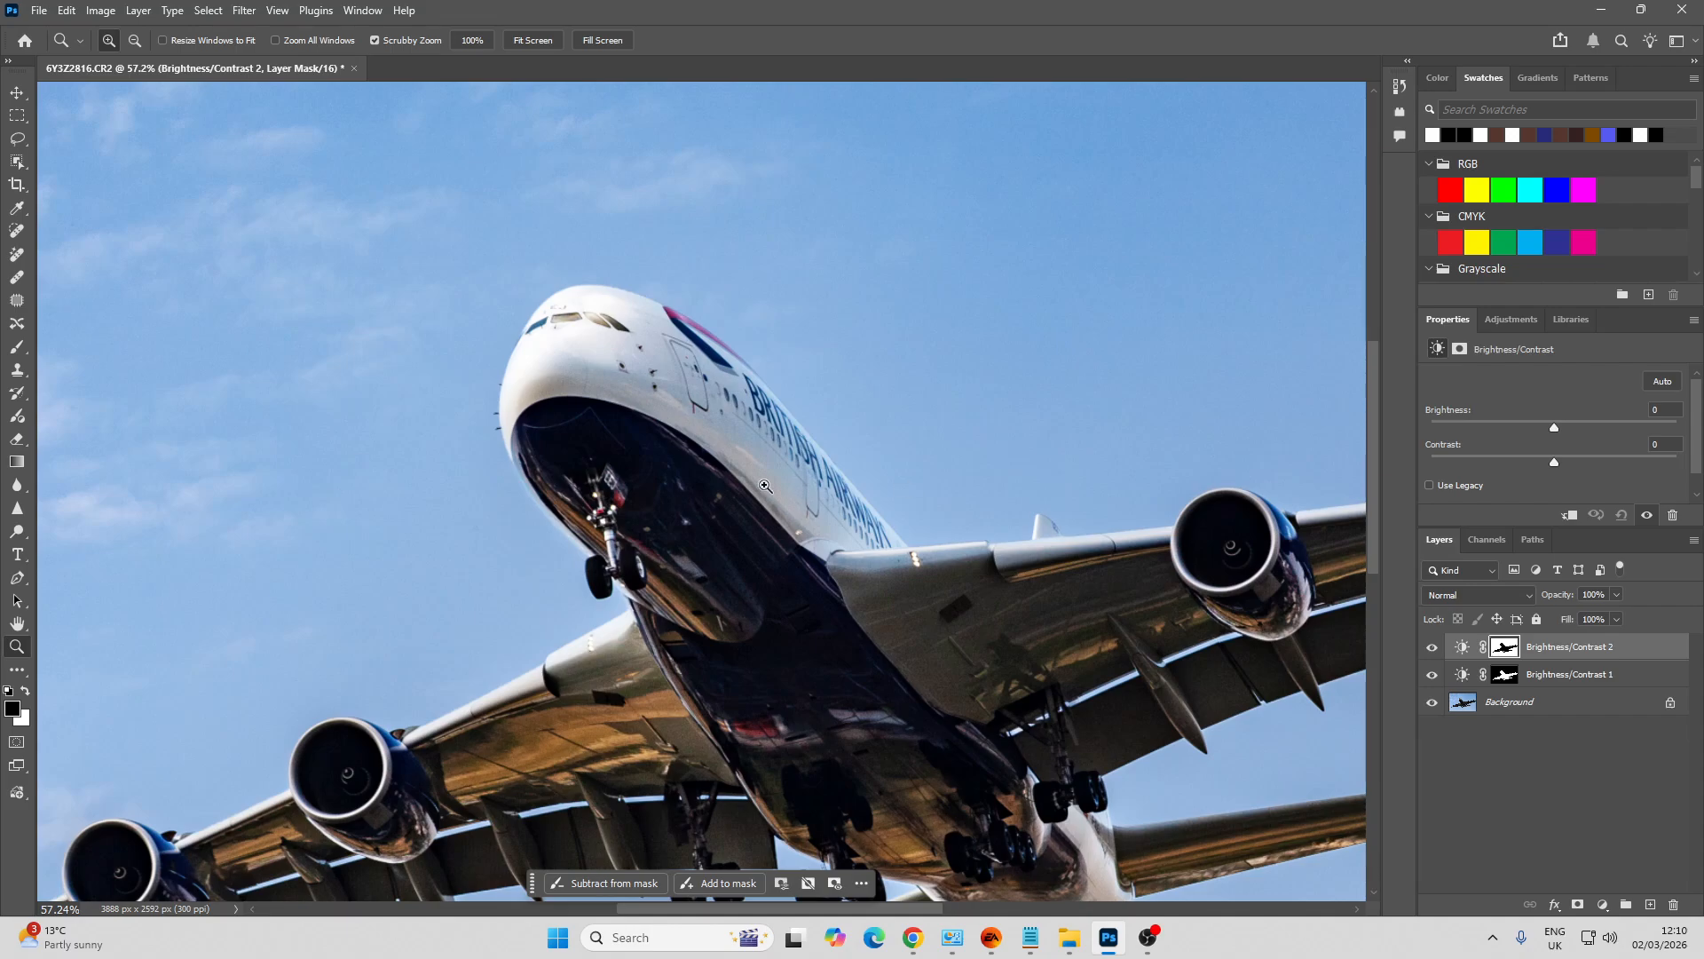
Set the sky adjustment's brightness to 2 and its contrast to -17
mouse_move(627, 531)
left_mouse_down()
mouse_move(556, 502)
mouse_move(721, 632)
mouse_move(634, 523)
left_mouse_up()
key("h")
left_click_drag(994, 717, 825, 619)
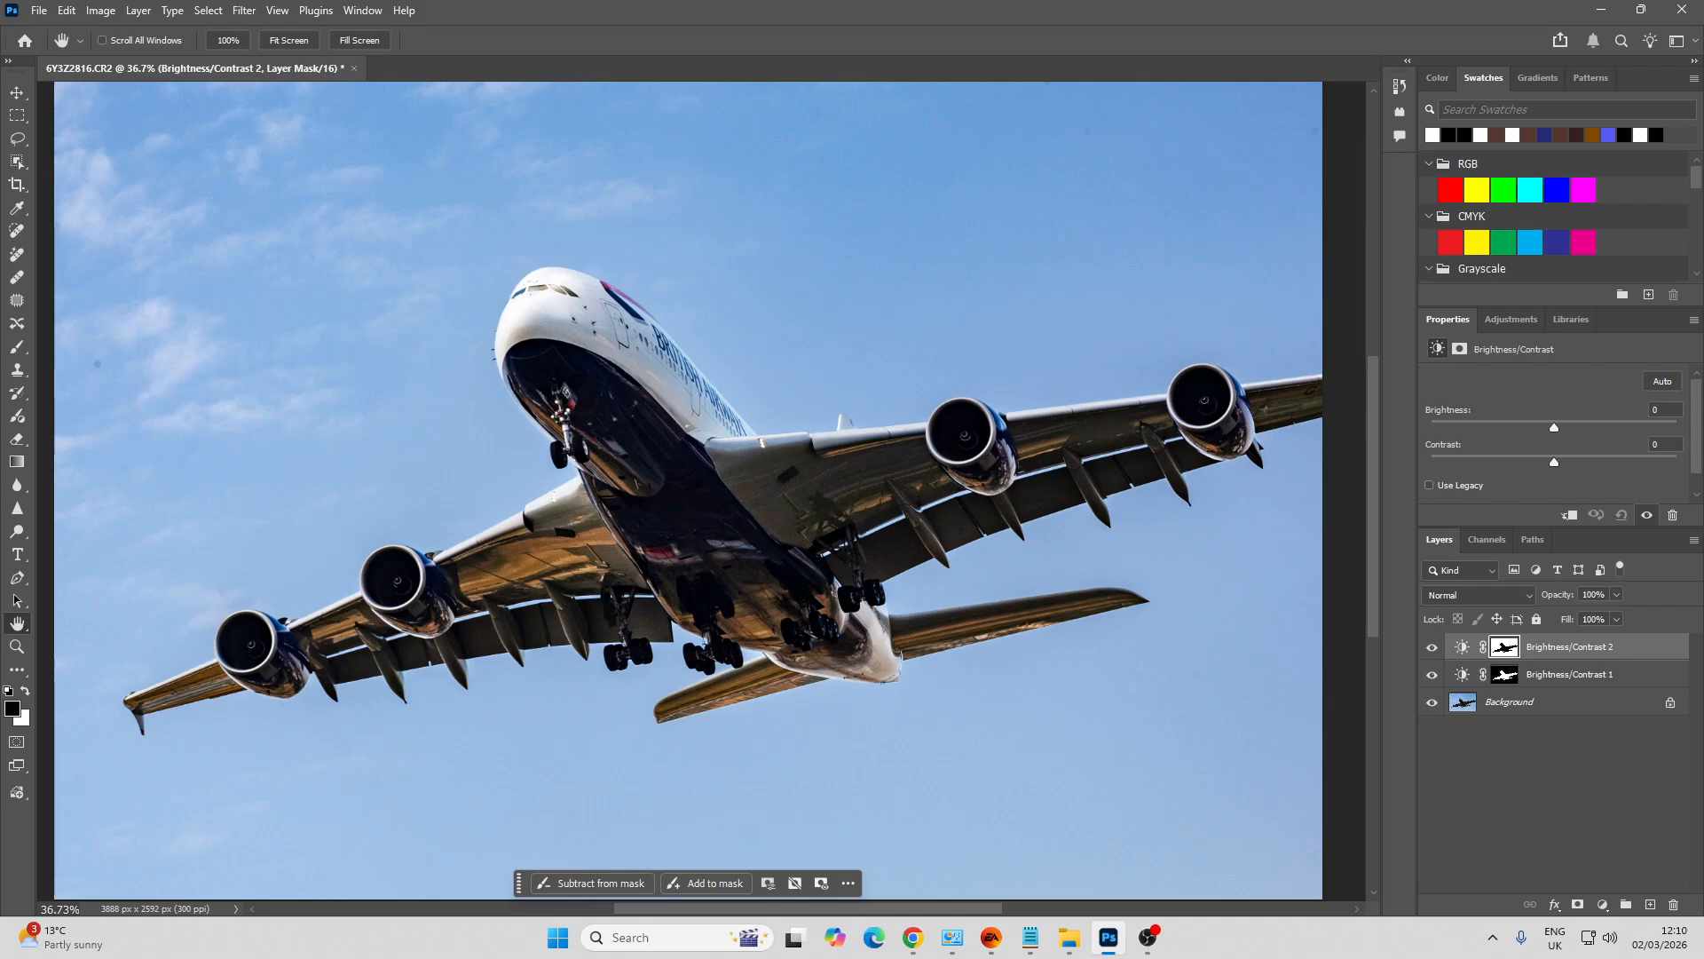
key("alt+Tab")
left_click_drag(1555, 429, 1463, 463)
Add a Color and vibrance adjustment from the sky mask's selection with temperature +3, tint +7 and vibrance +55
right_click(1516, 656)
left_click(1556, 727)
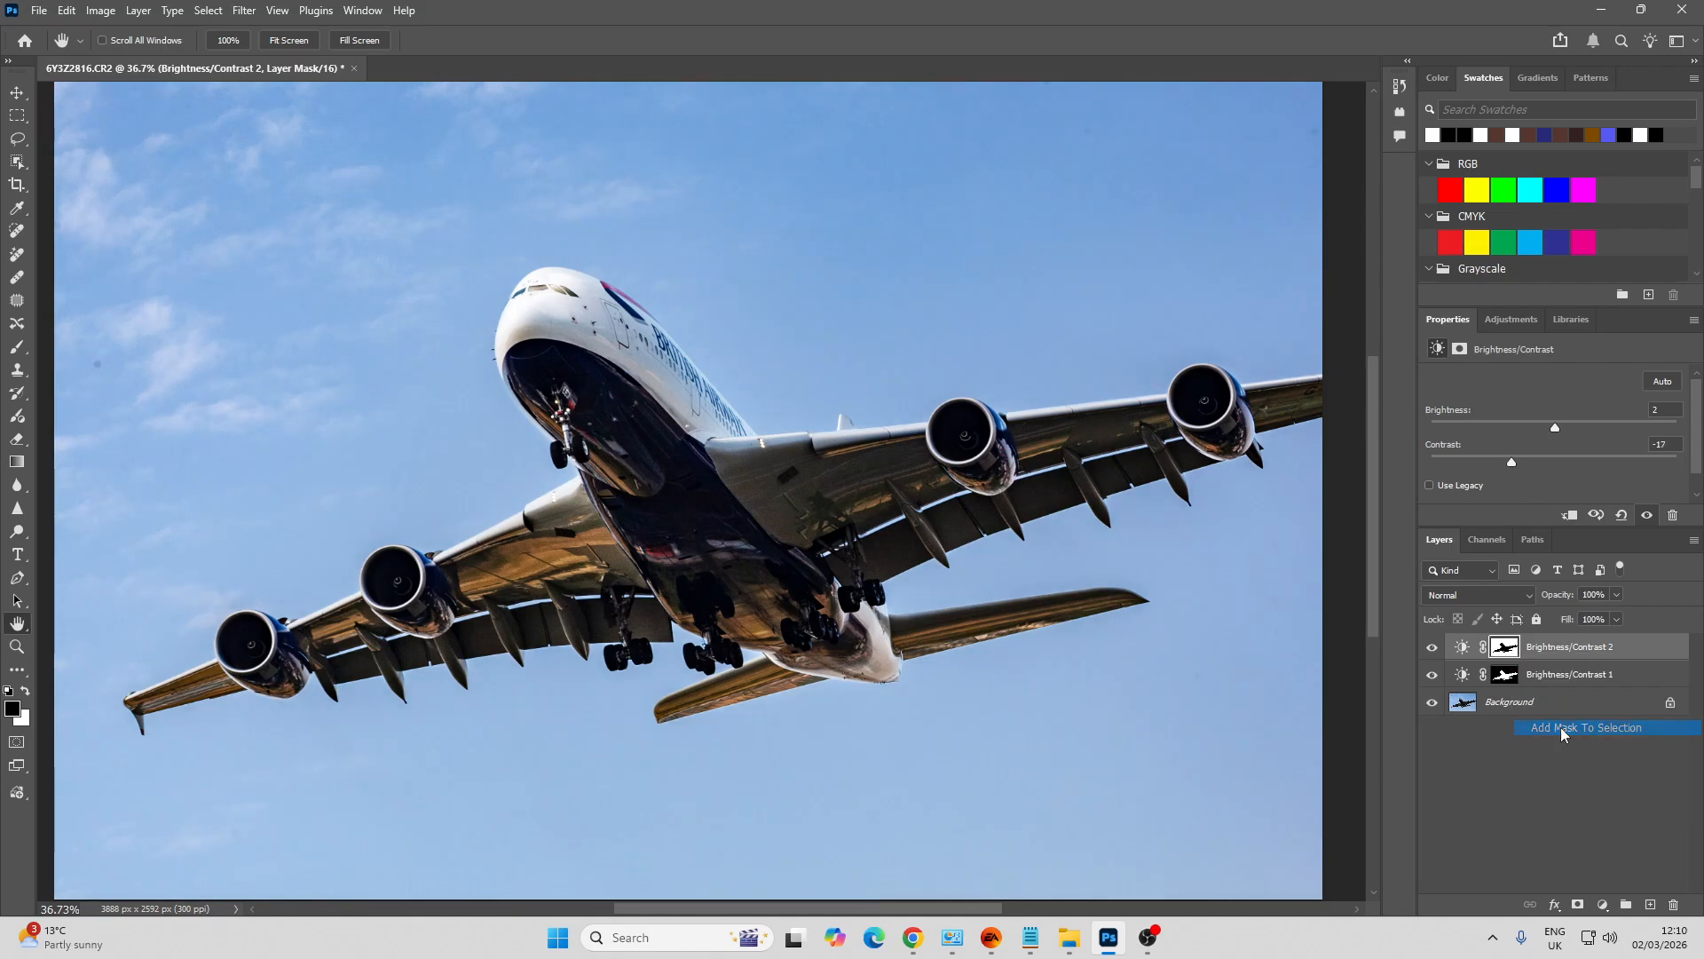
left_click(1603, 905)
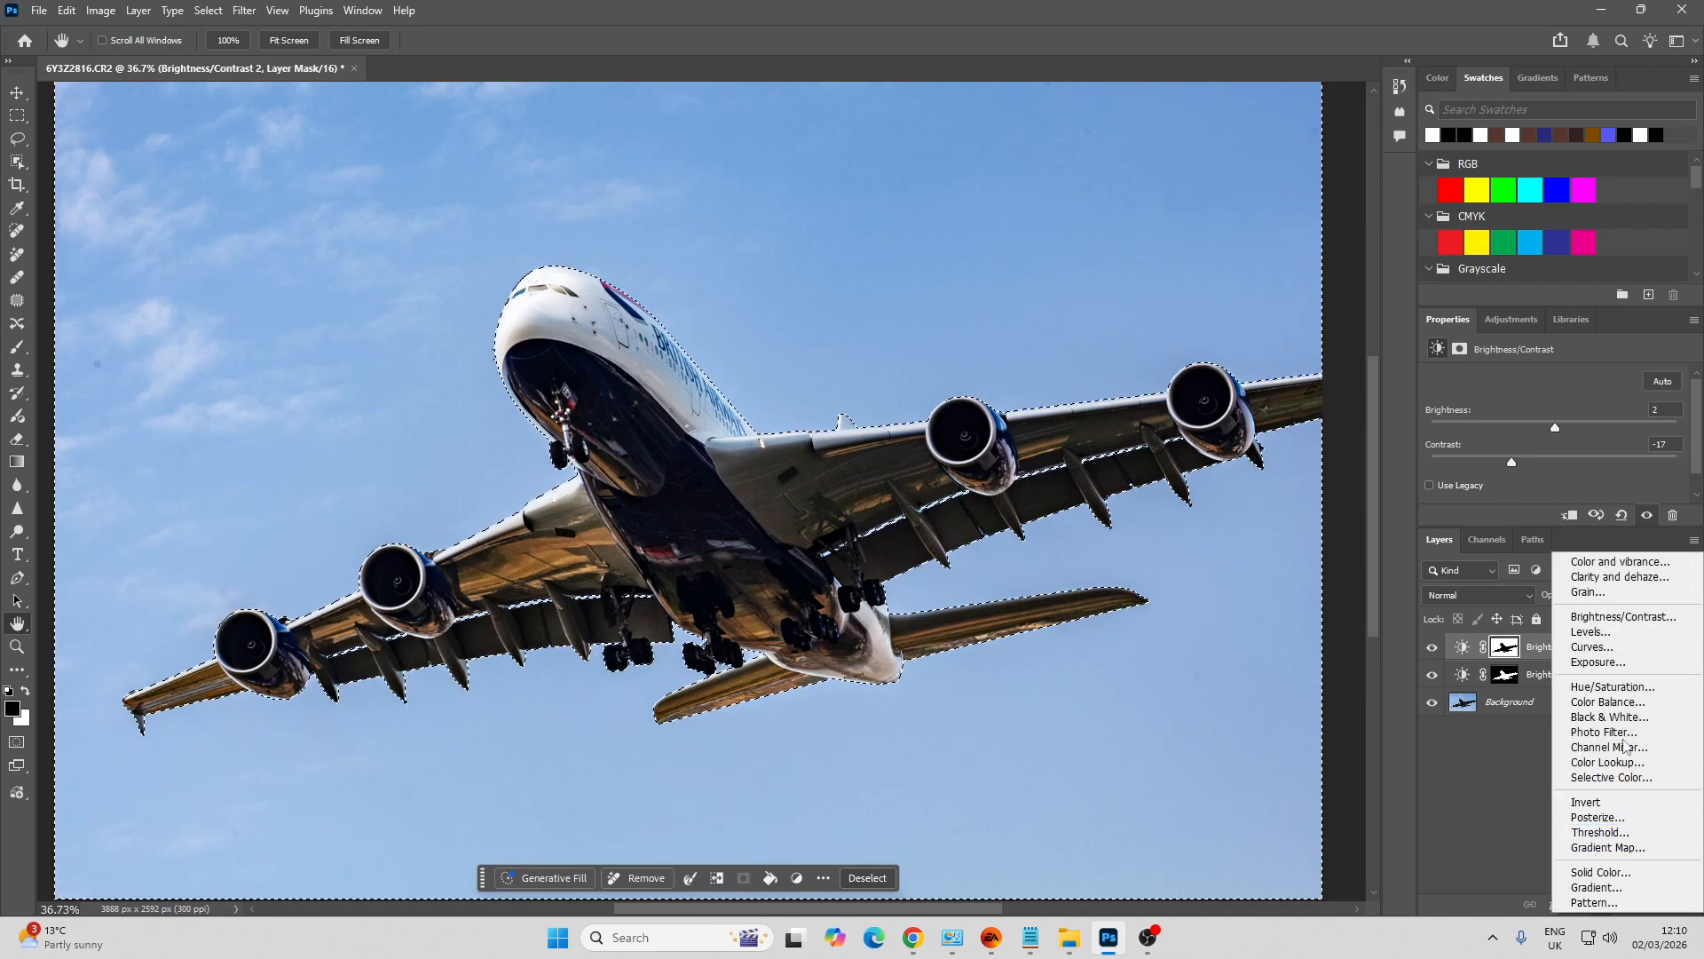
left_click(1607, 562)
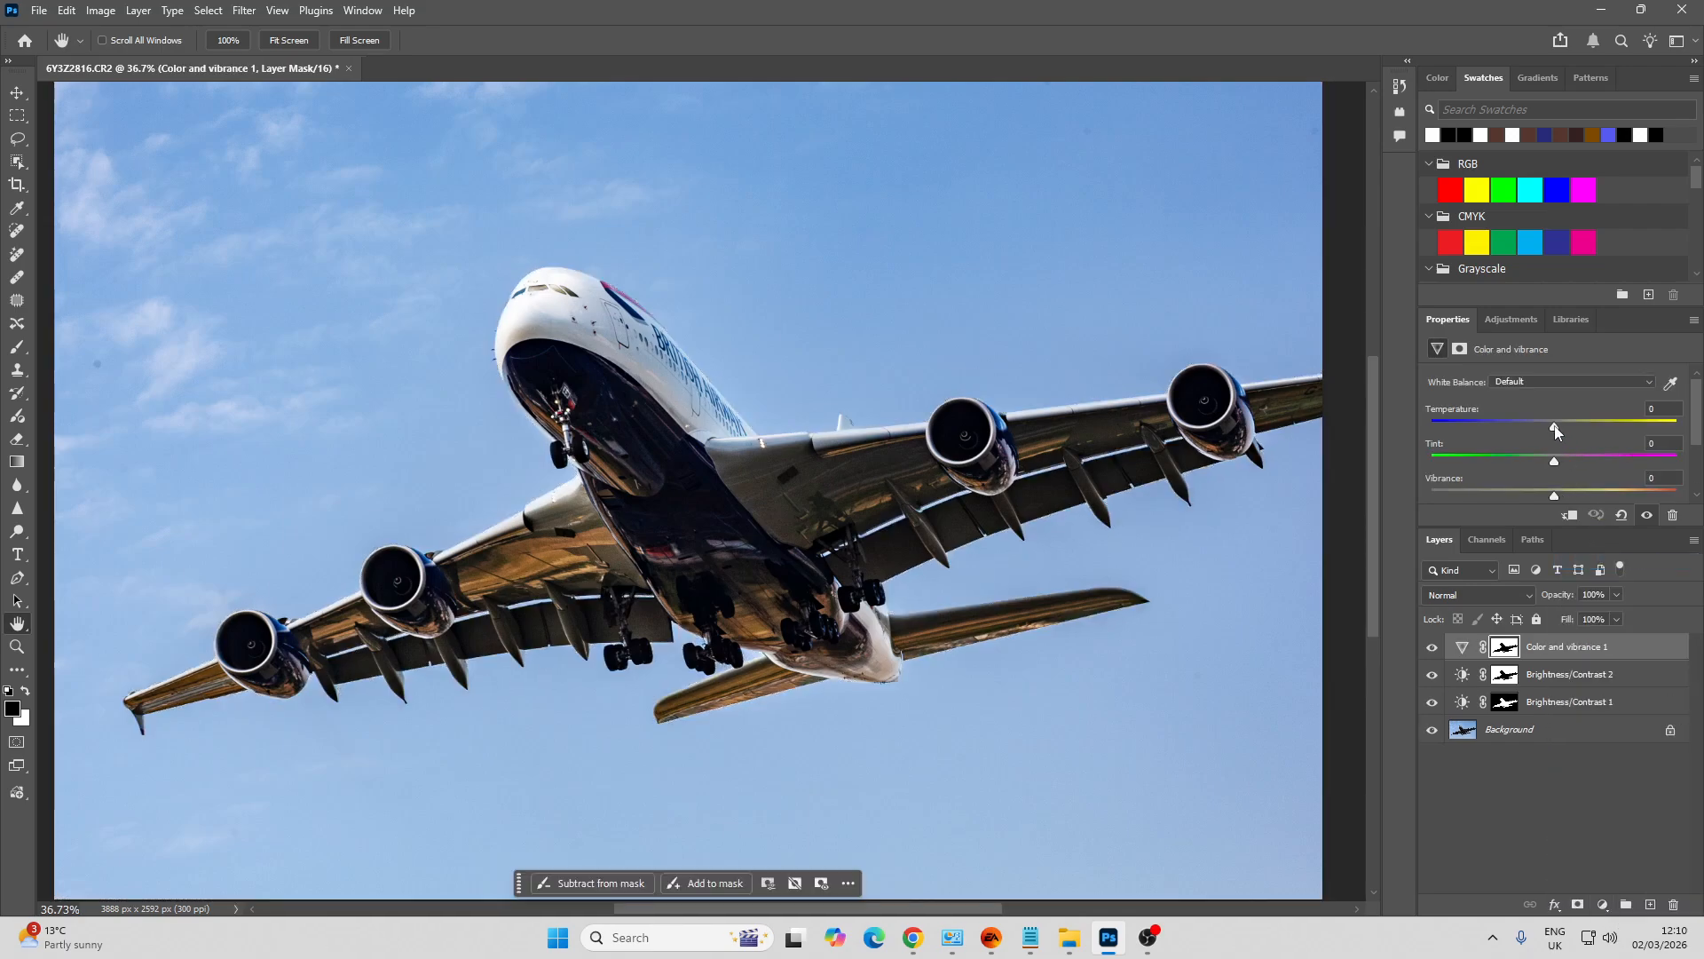
left_click_drag(1552, 429, 1622, 497)
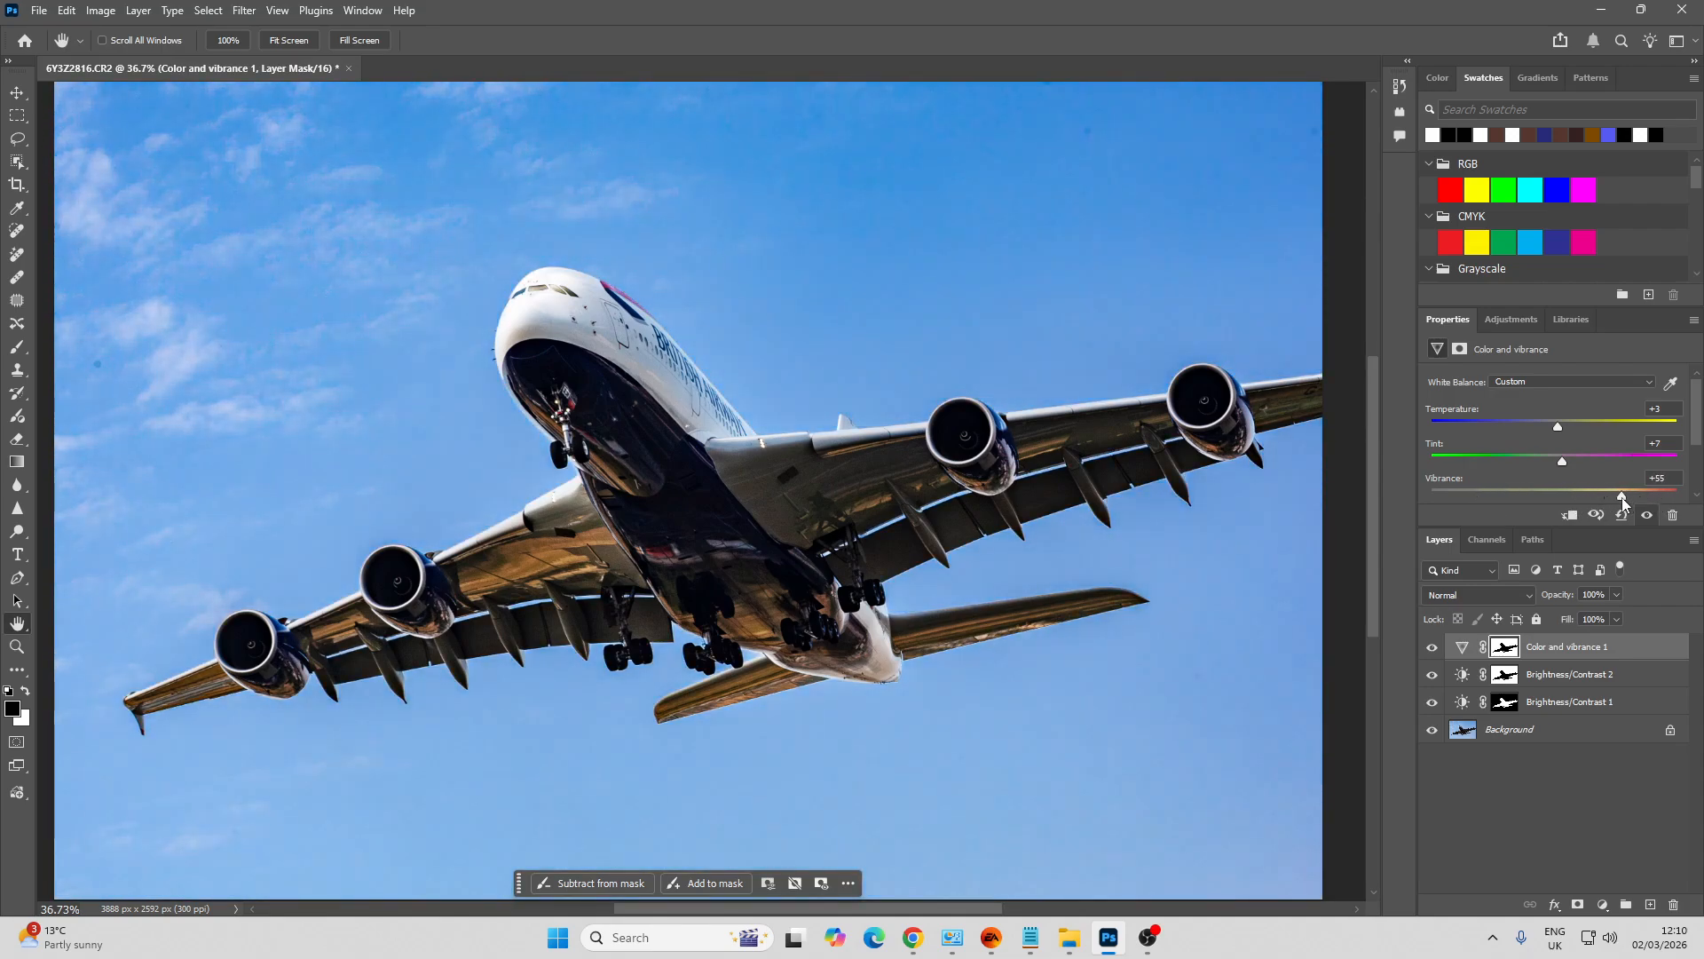
Review the whole edited photo and inspect the aircraft's nose, fuselage, wings and tail up close
key("ctrl+space")
key("ctrl+space")
left_click_drag(728, 638, 688, 637)
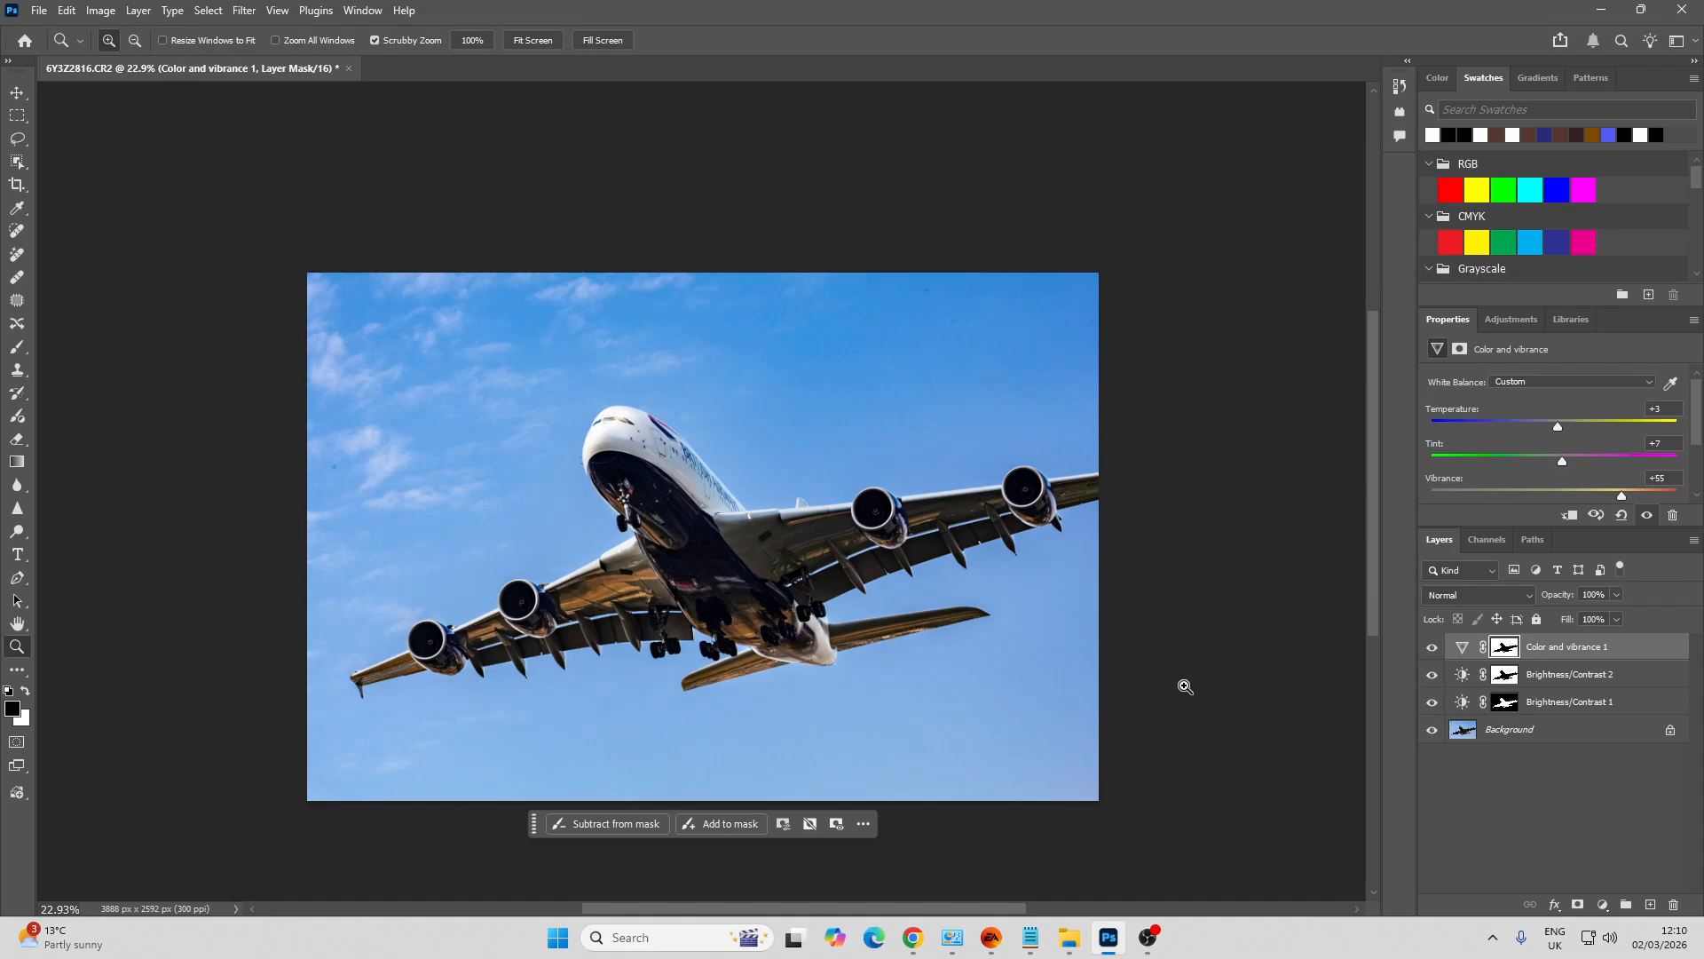
left_click_drag(812, 580, 866, 605)
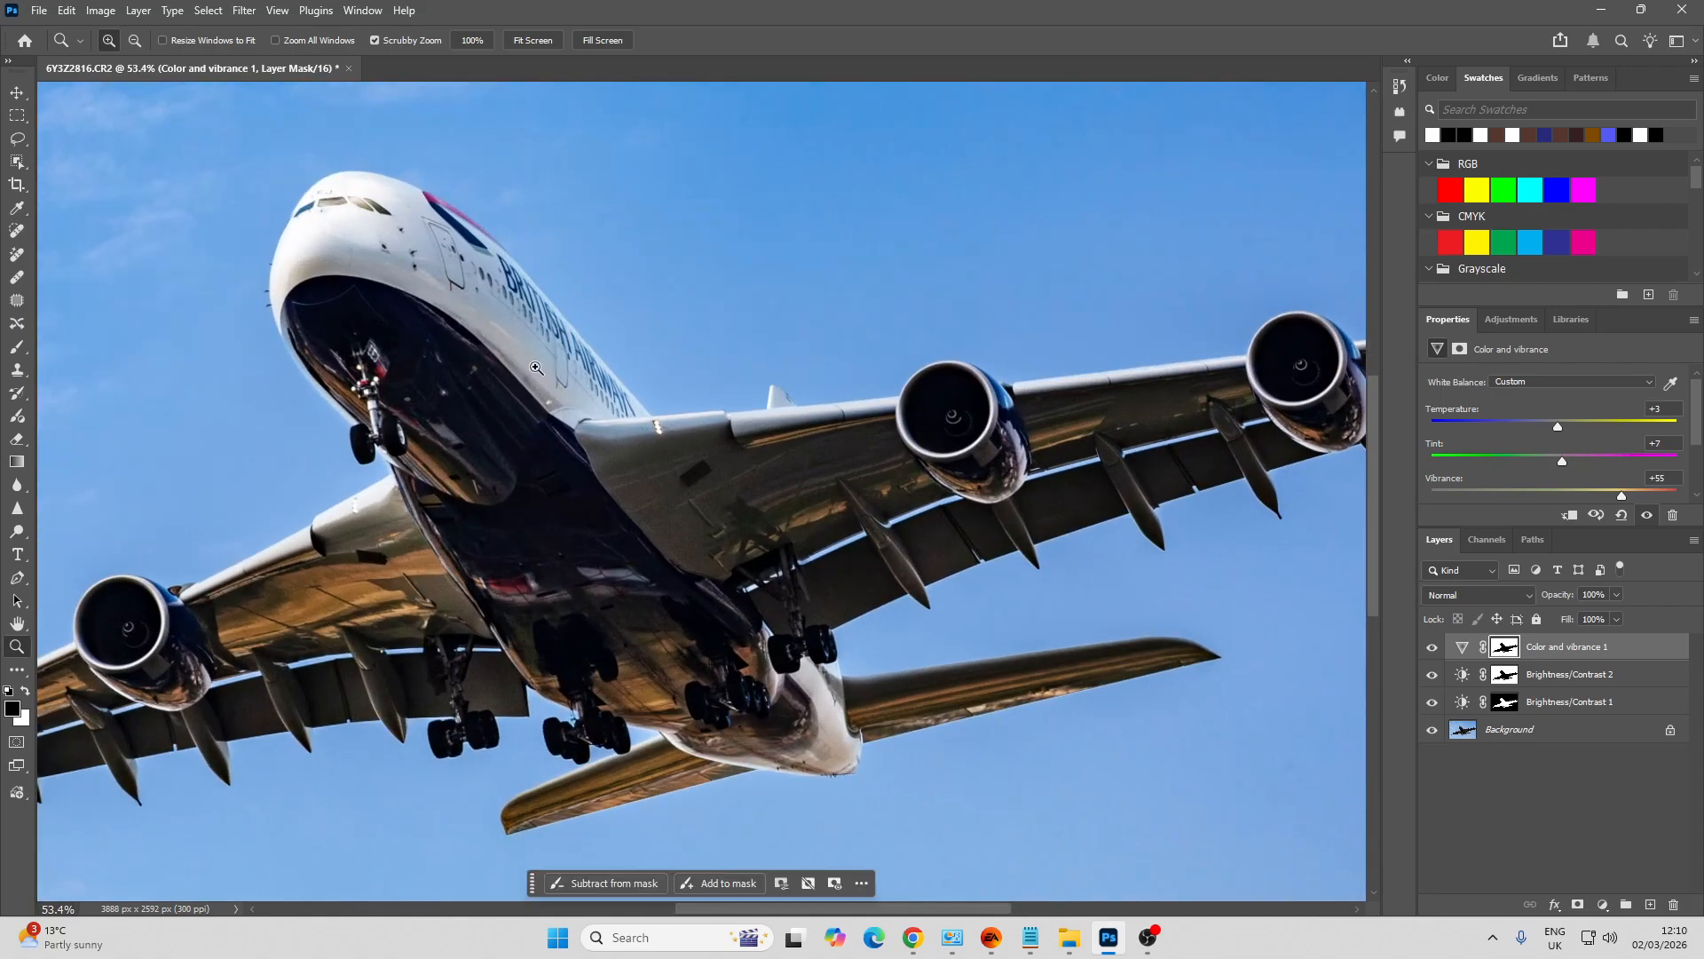
left_click_drag(507, 254, 627, 449)
left_click_drag(951, 780, 700, 425)
key("space")
left_click_drag(766, 490, 688, 505)
left_click_drag(416, 724, 639, 641)
key("h")
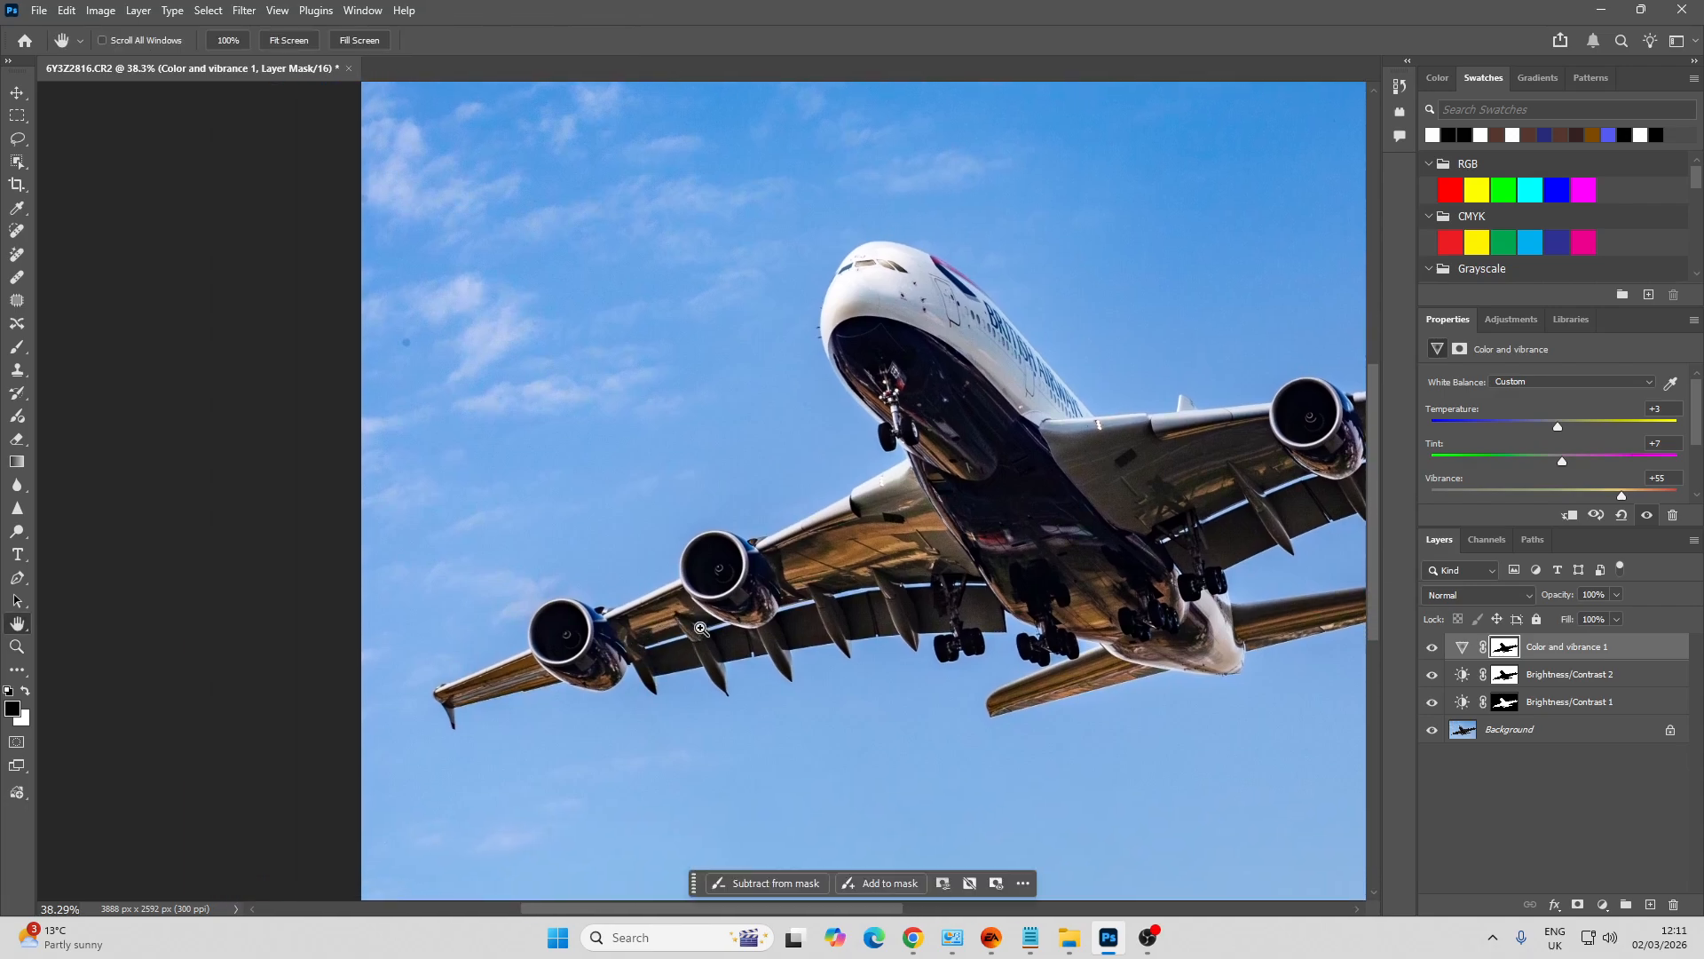
Create a new layer and paint a white spiral about 66 by 51 px inside the inboard engine's intake with a small brush
key("z")
left_click_drag(704, 565, 854, 706)
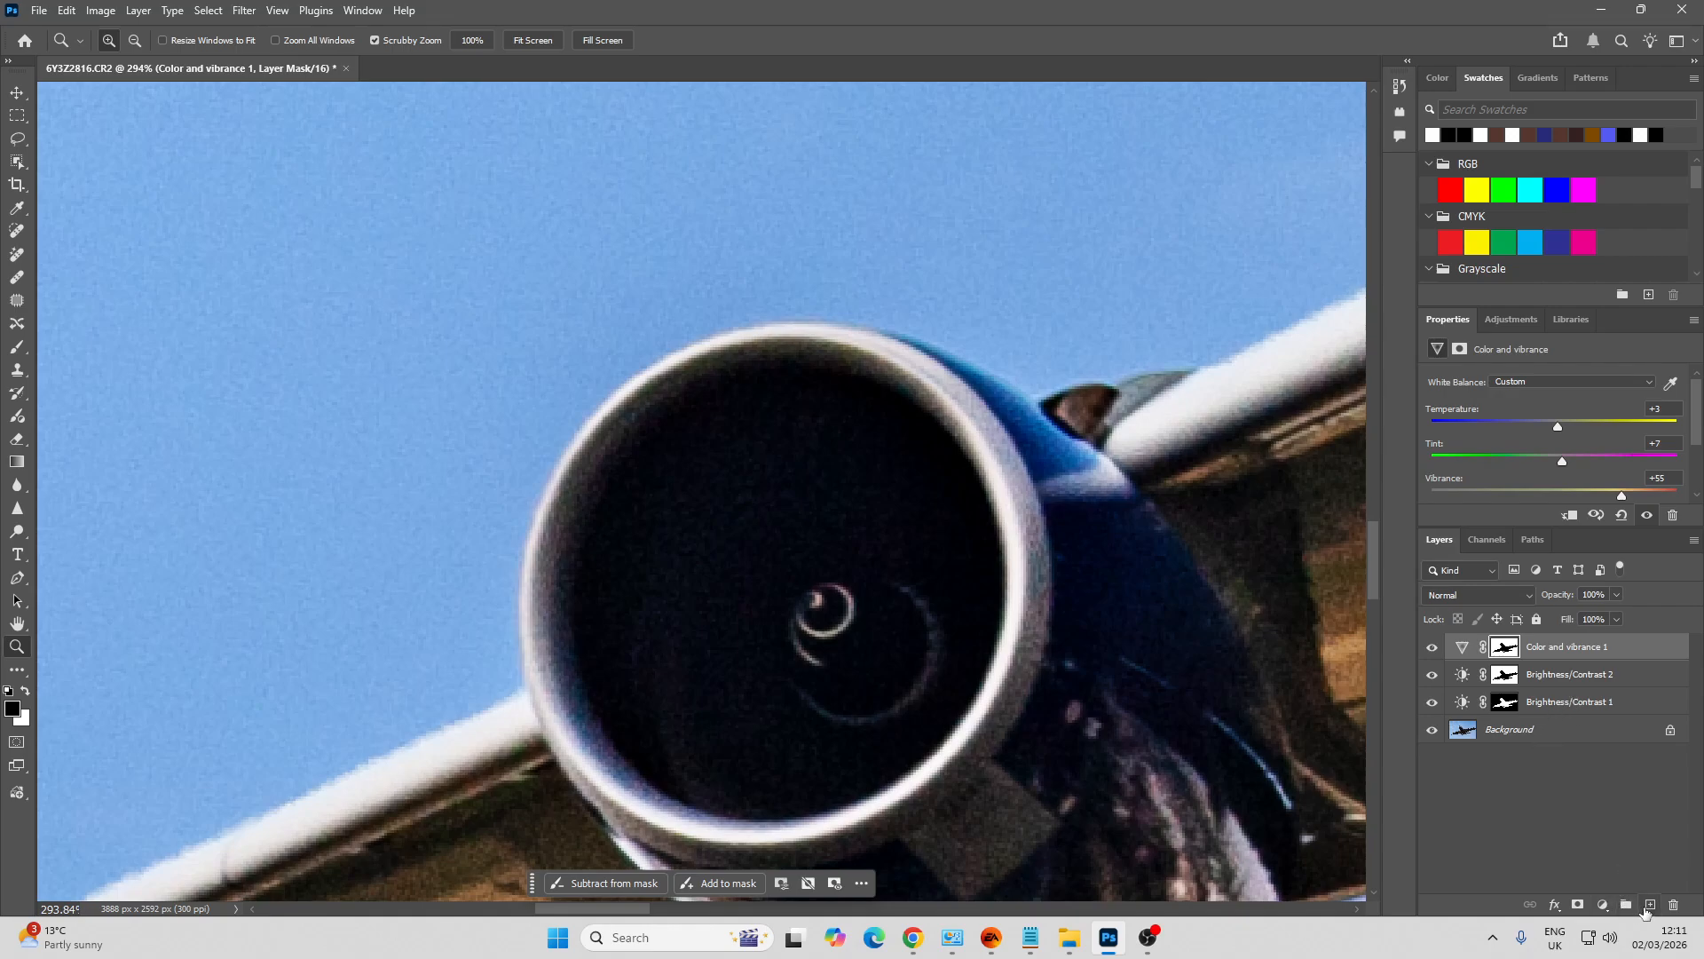
left_click(1651, 902)
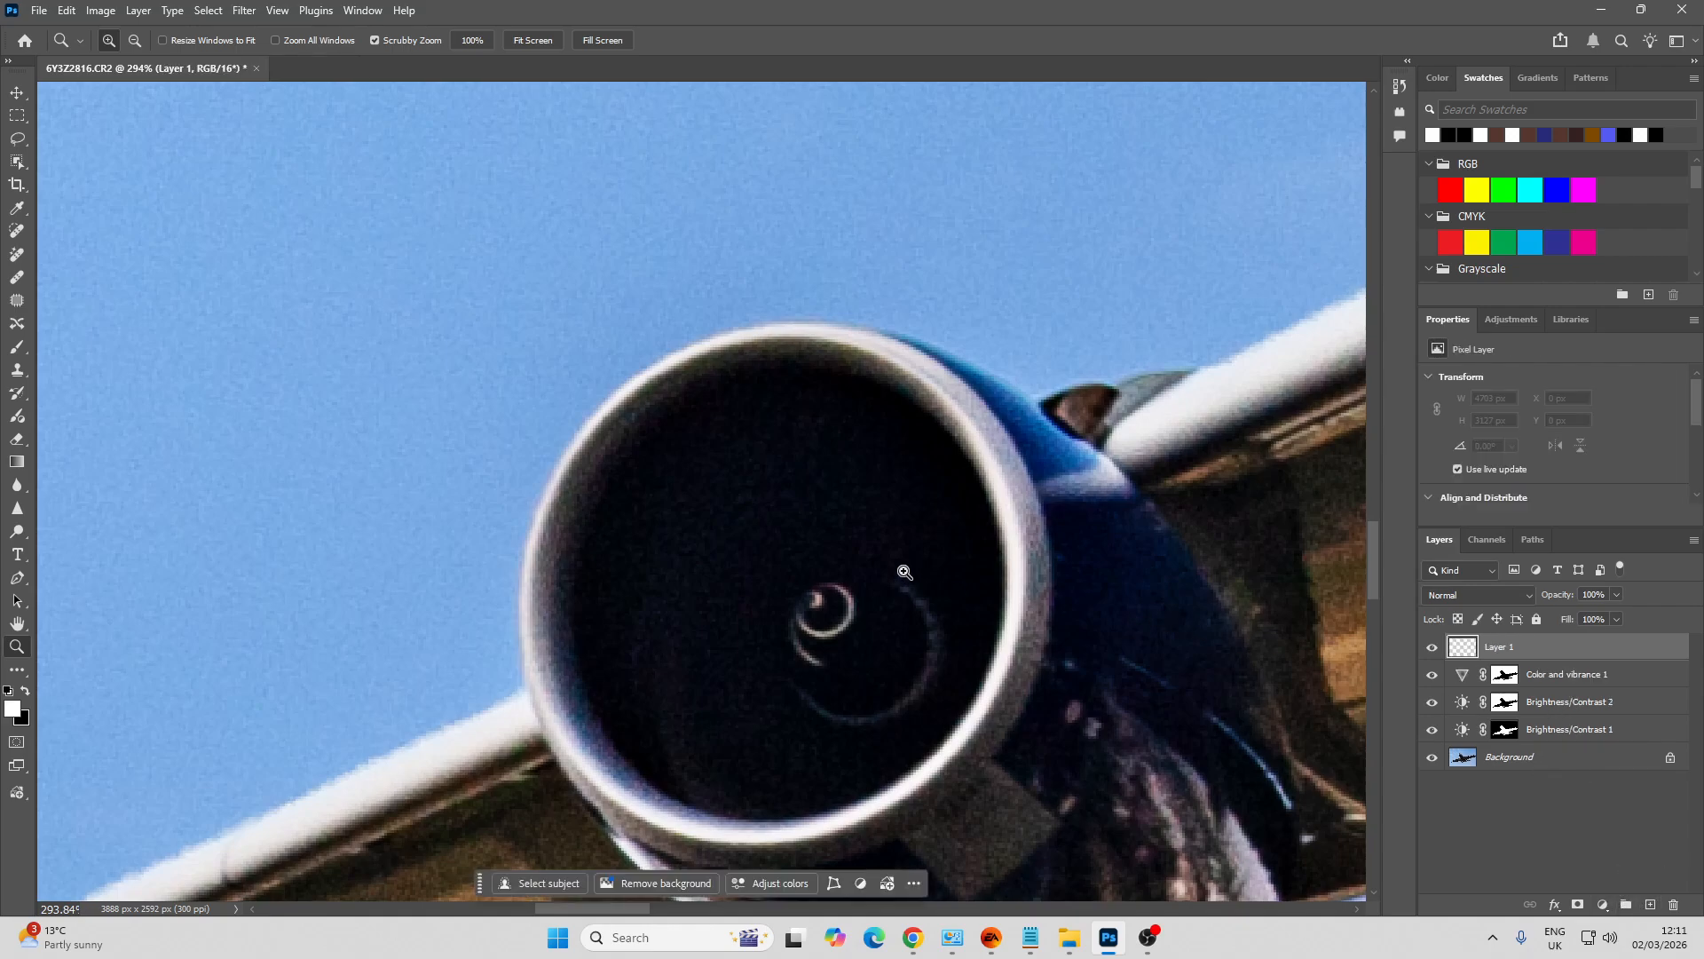
key("b")
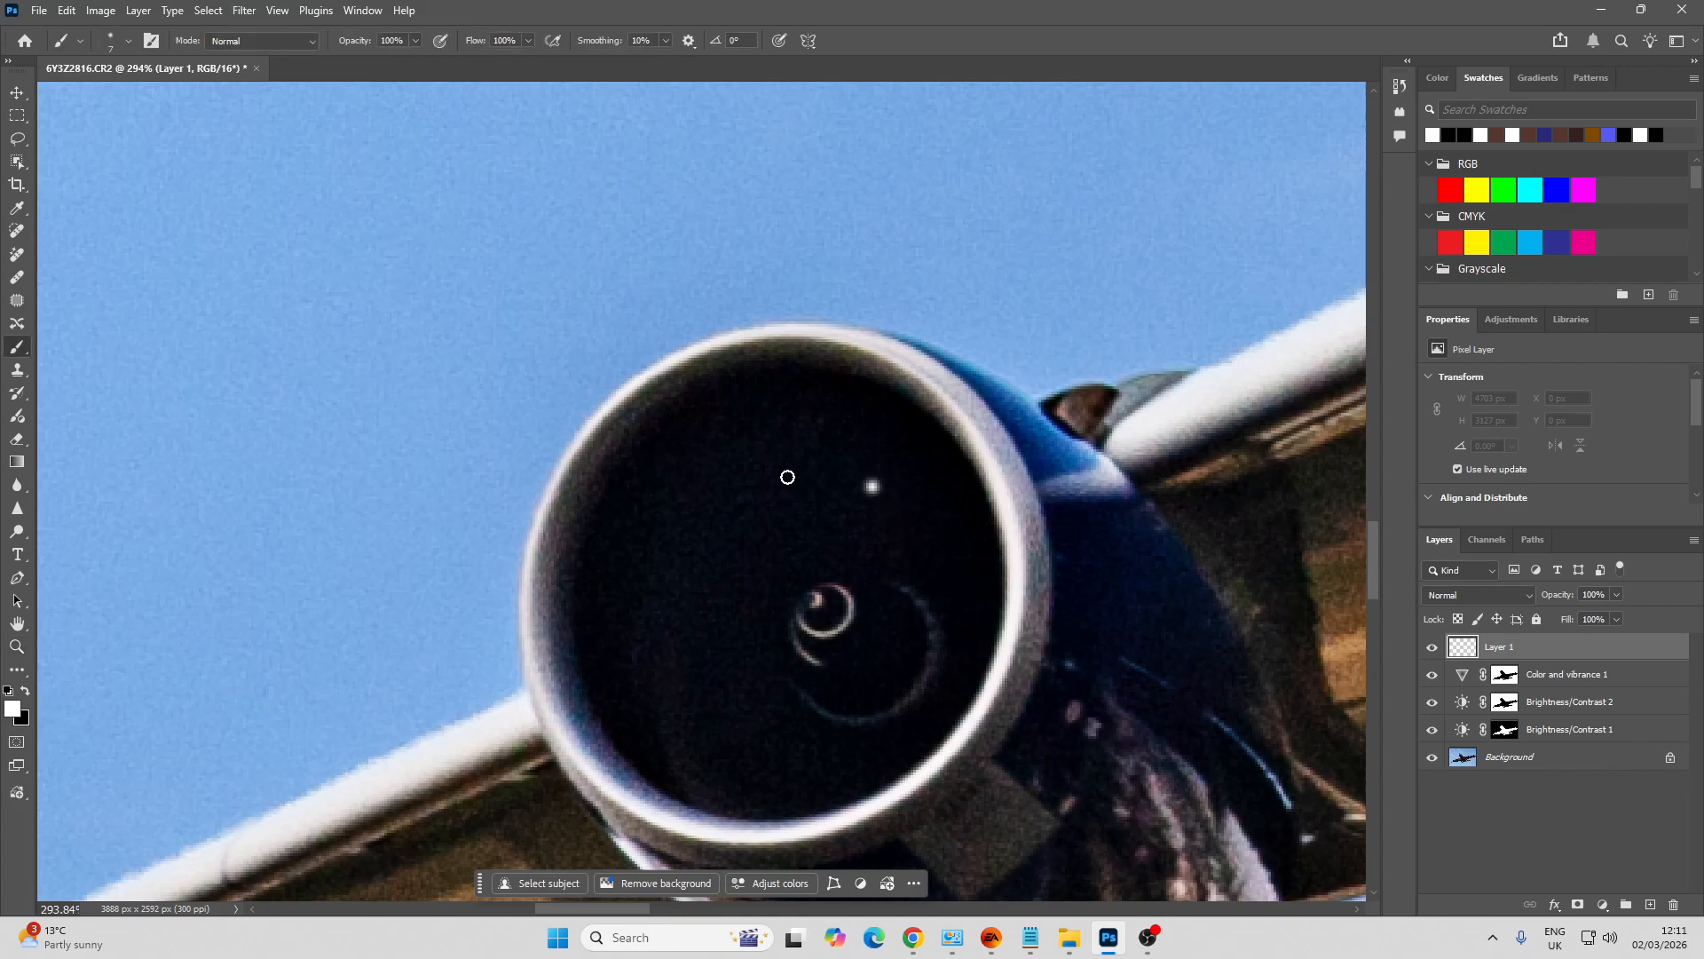
mouse_move(877, 487)
left_mouse_down()
mouse_move(787, 477)
mouse_move(864, 546)
left_mouse_up()
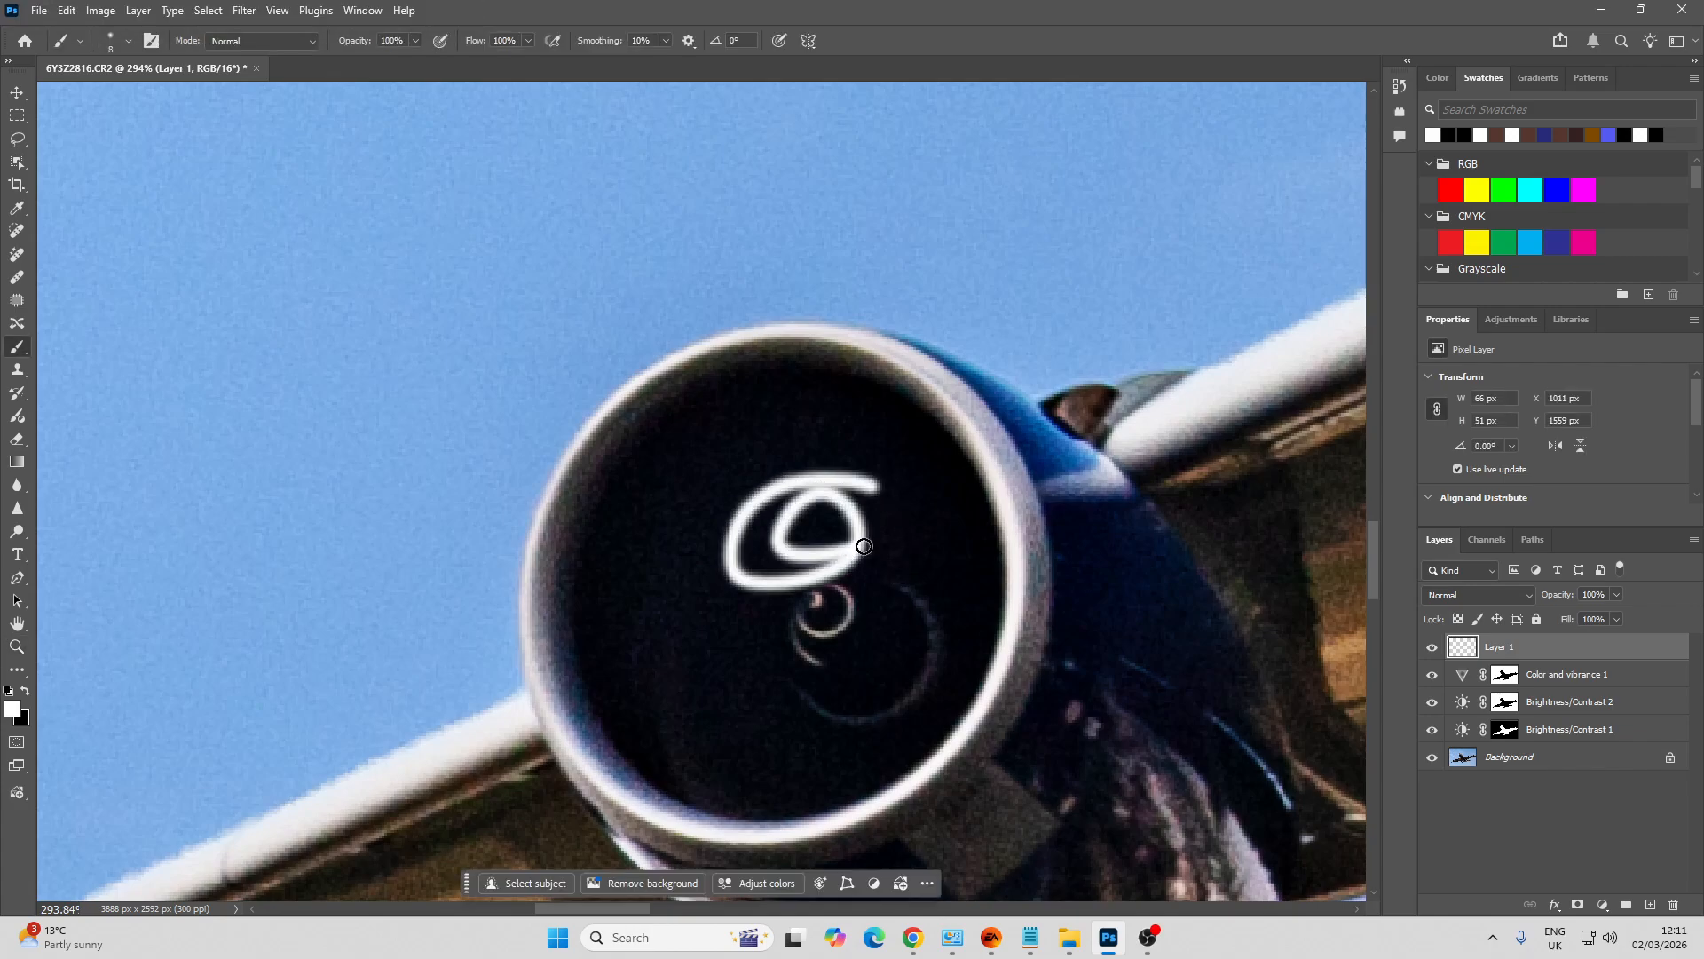
Enlarge the brush to 175 px and paint soft white over the inboard engine's whole intake, covering about 340 by 338 px
key("bracketright")
key("bracketright")
key("bracketright")
key("bracketright")
key("bracketright")
key("bracketright")
key("bracketright")
key("bracketright")
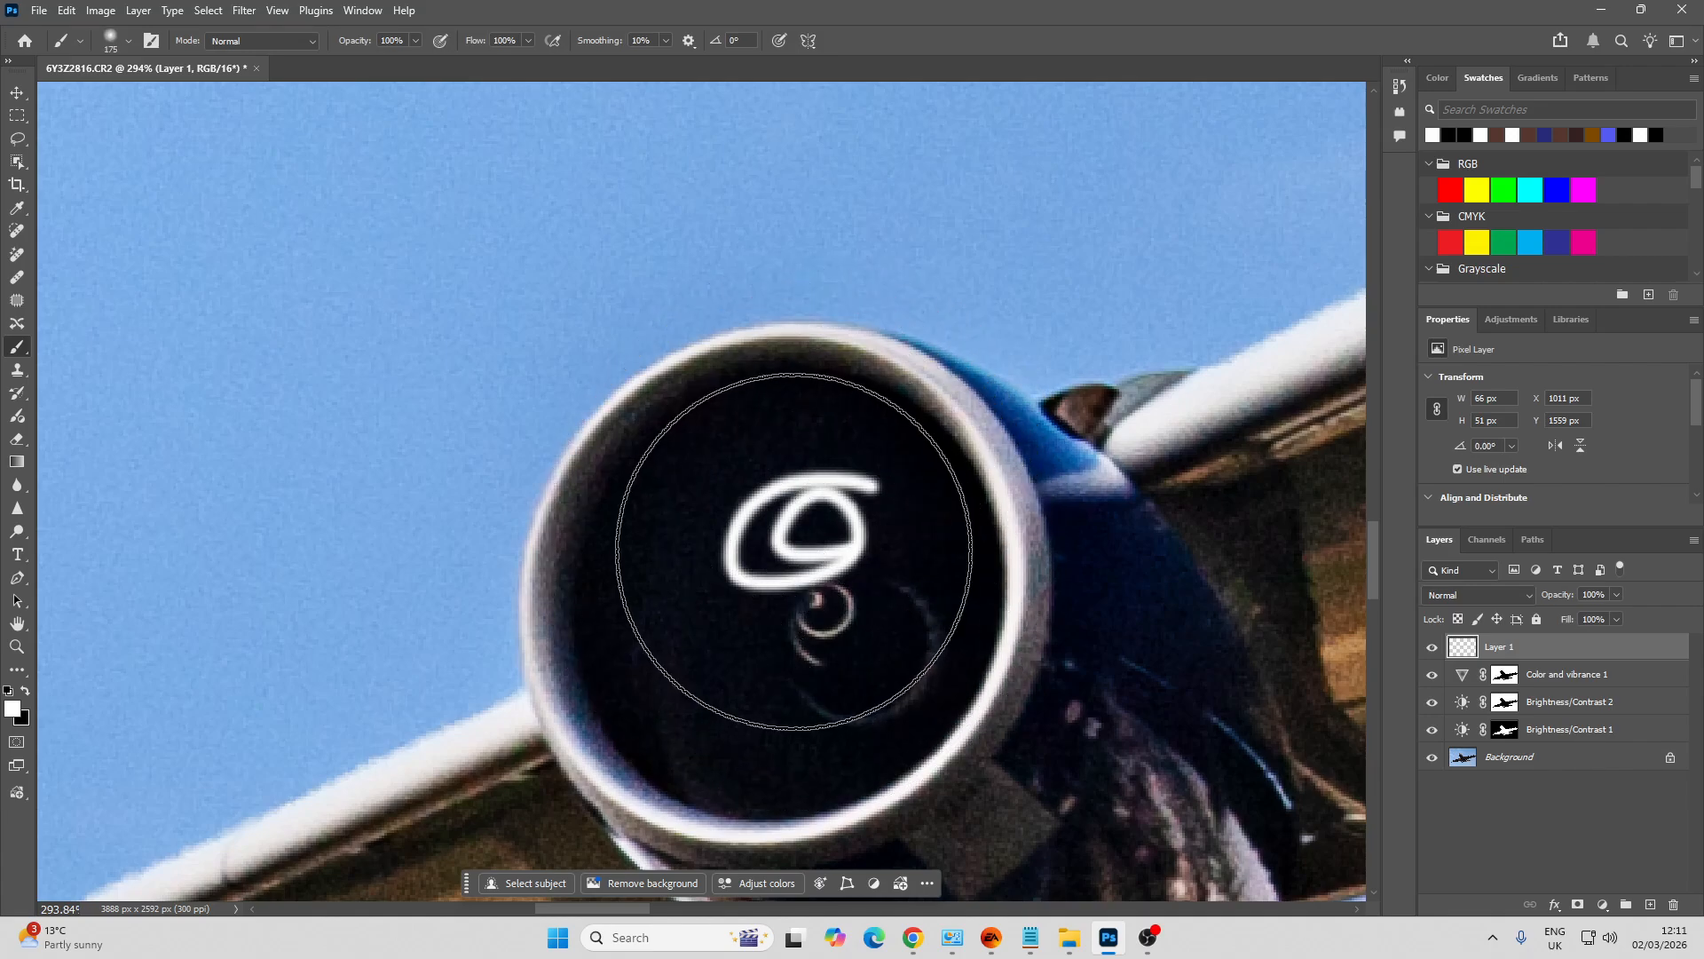
mouse_move(794, 551)
left_mouse_down()
mouse_move(765, 619)
mouse_move(746, 565)
mouse_move(825, 652)
mouse_move(770, 607)
mouse_move(833, 524)
mouse_move(696, 579)
left_mouse_up()
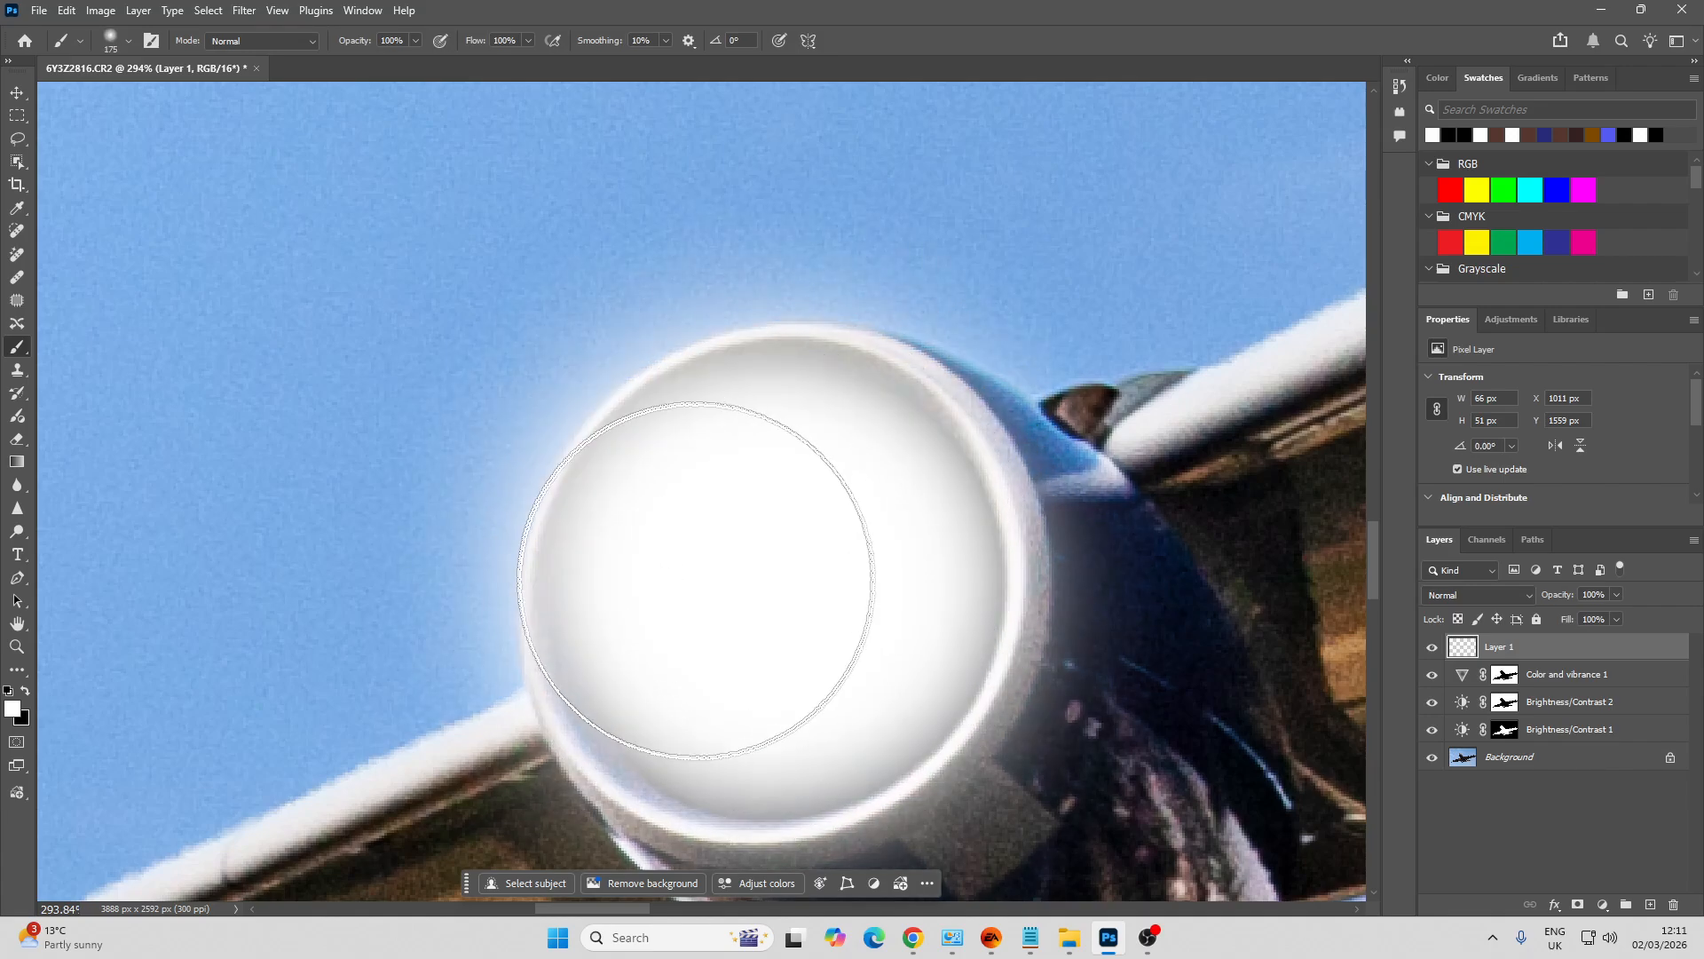
Set the white paint layer's blend mode to Lighten and its opacity to 17%
left_click(1497, 593)
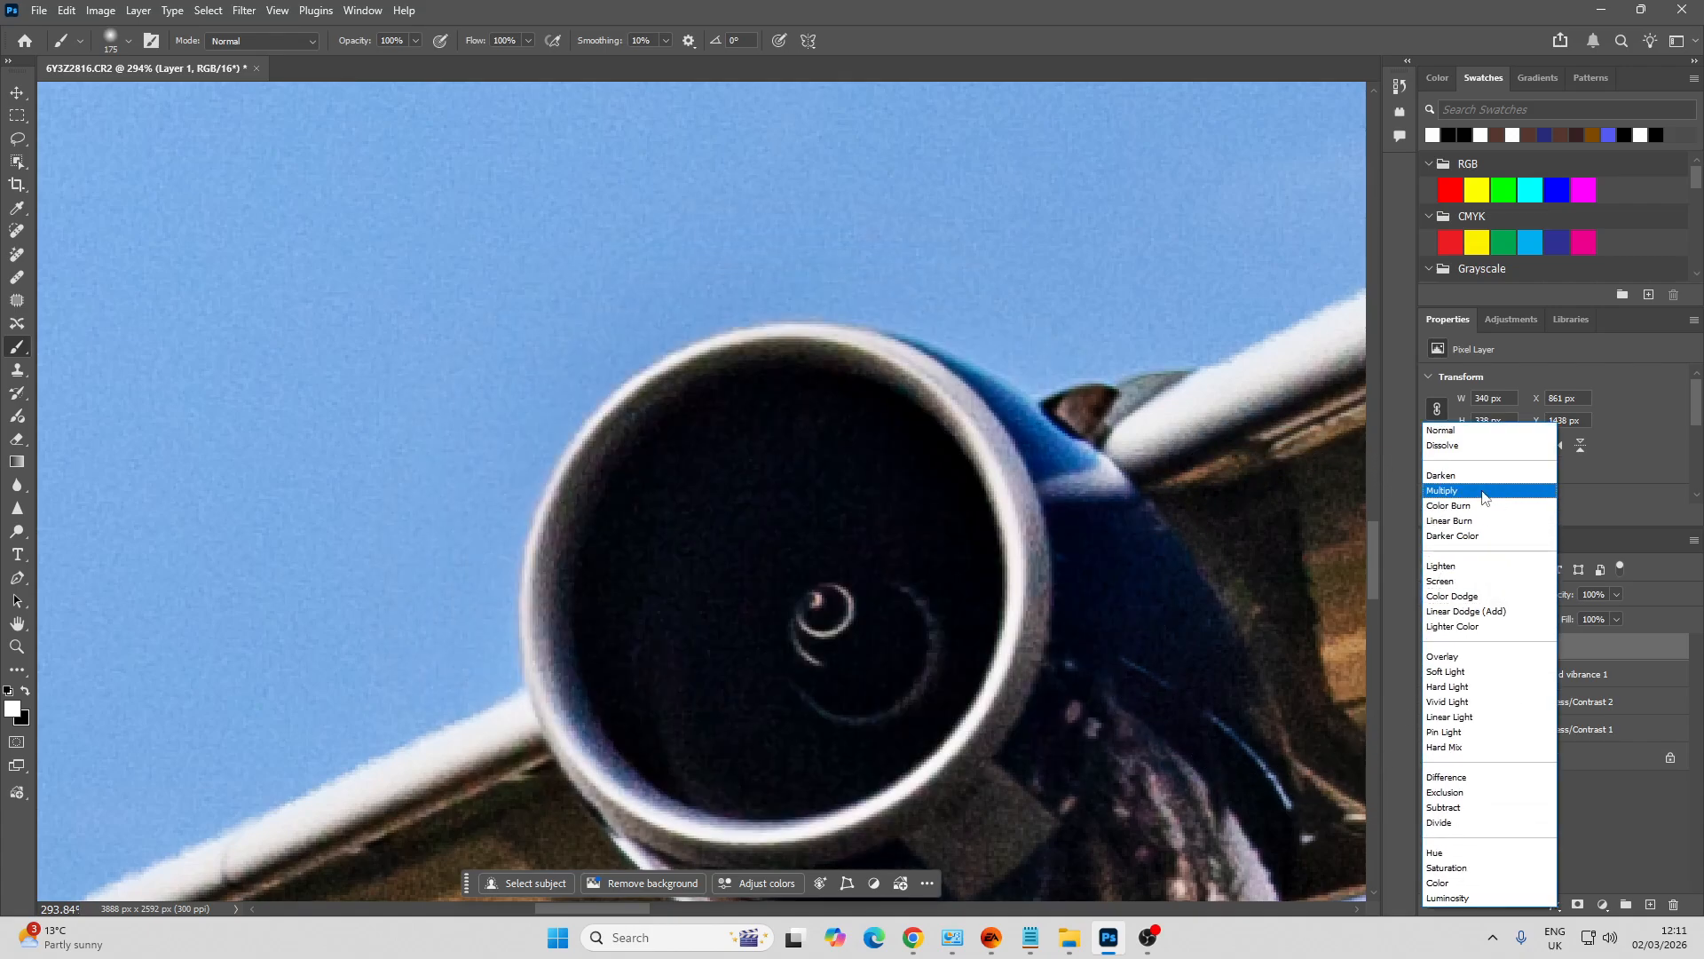
left_click(1500, 566)
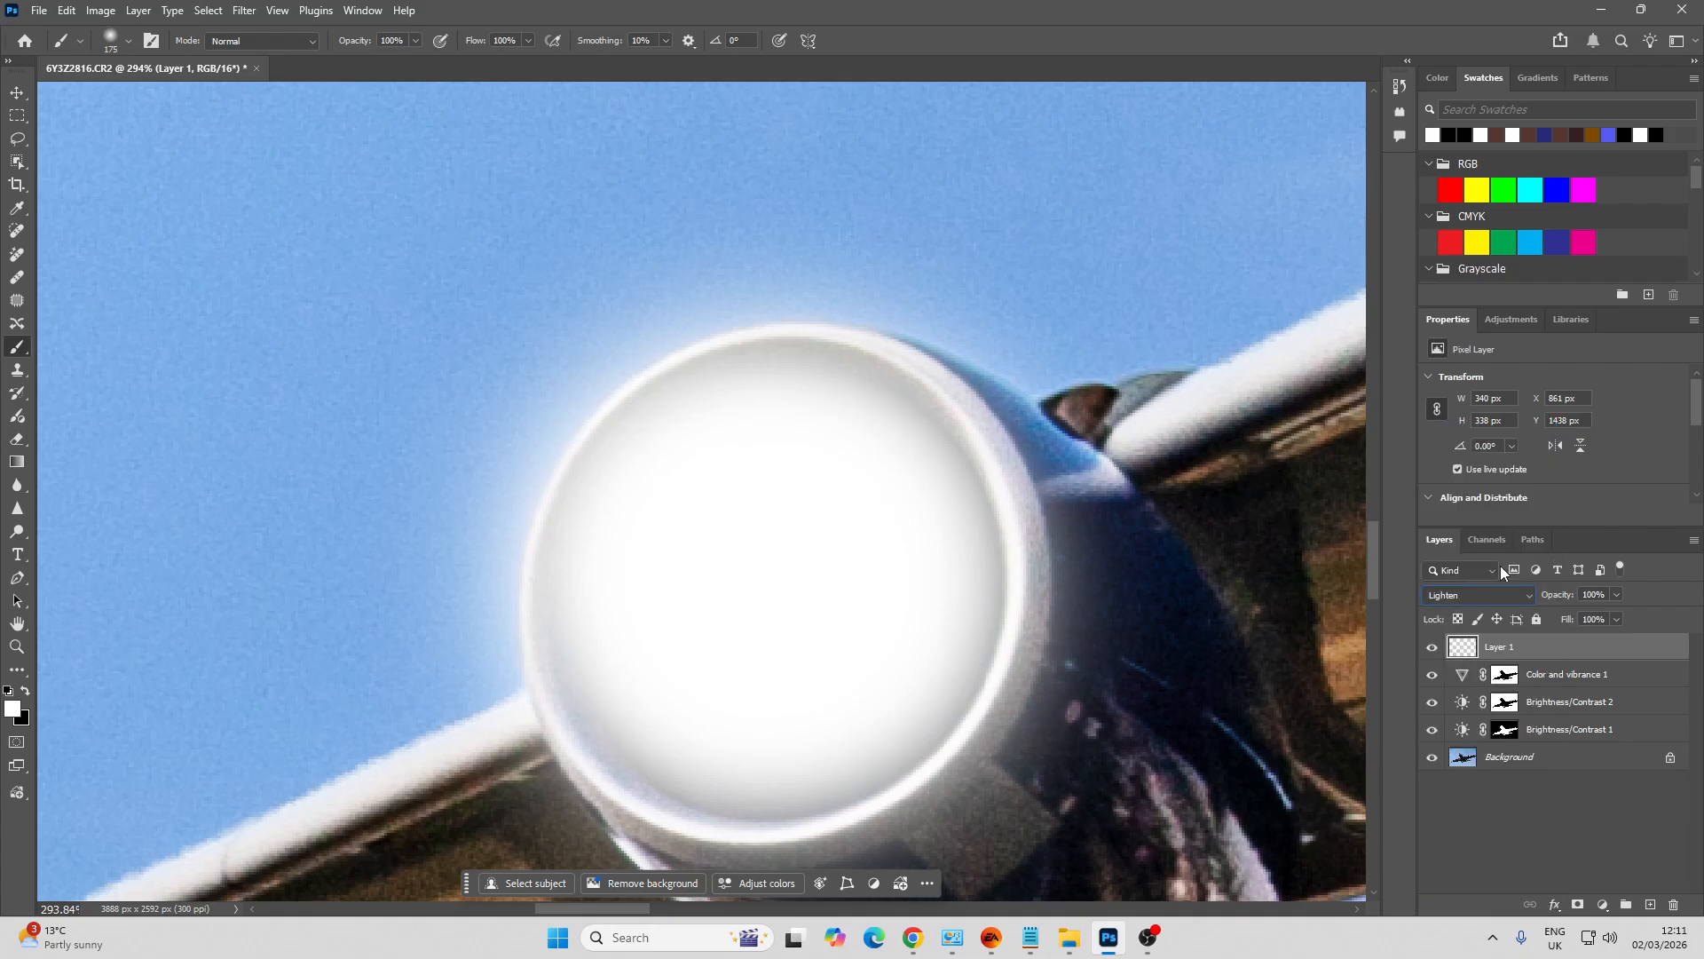
left_click(1615, 595)
left_click_drag(1561, 611, 1550, 614)
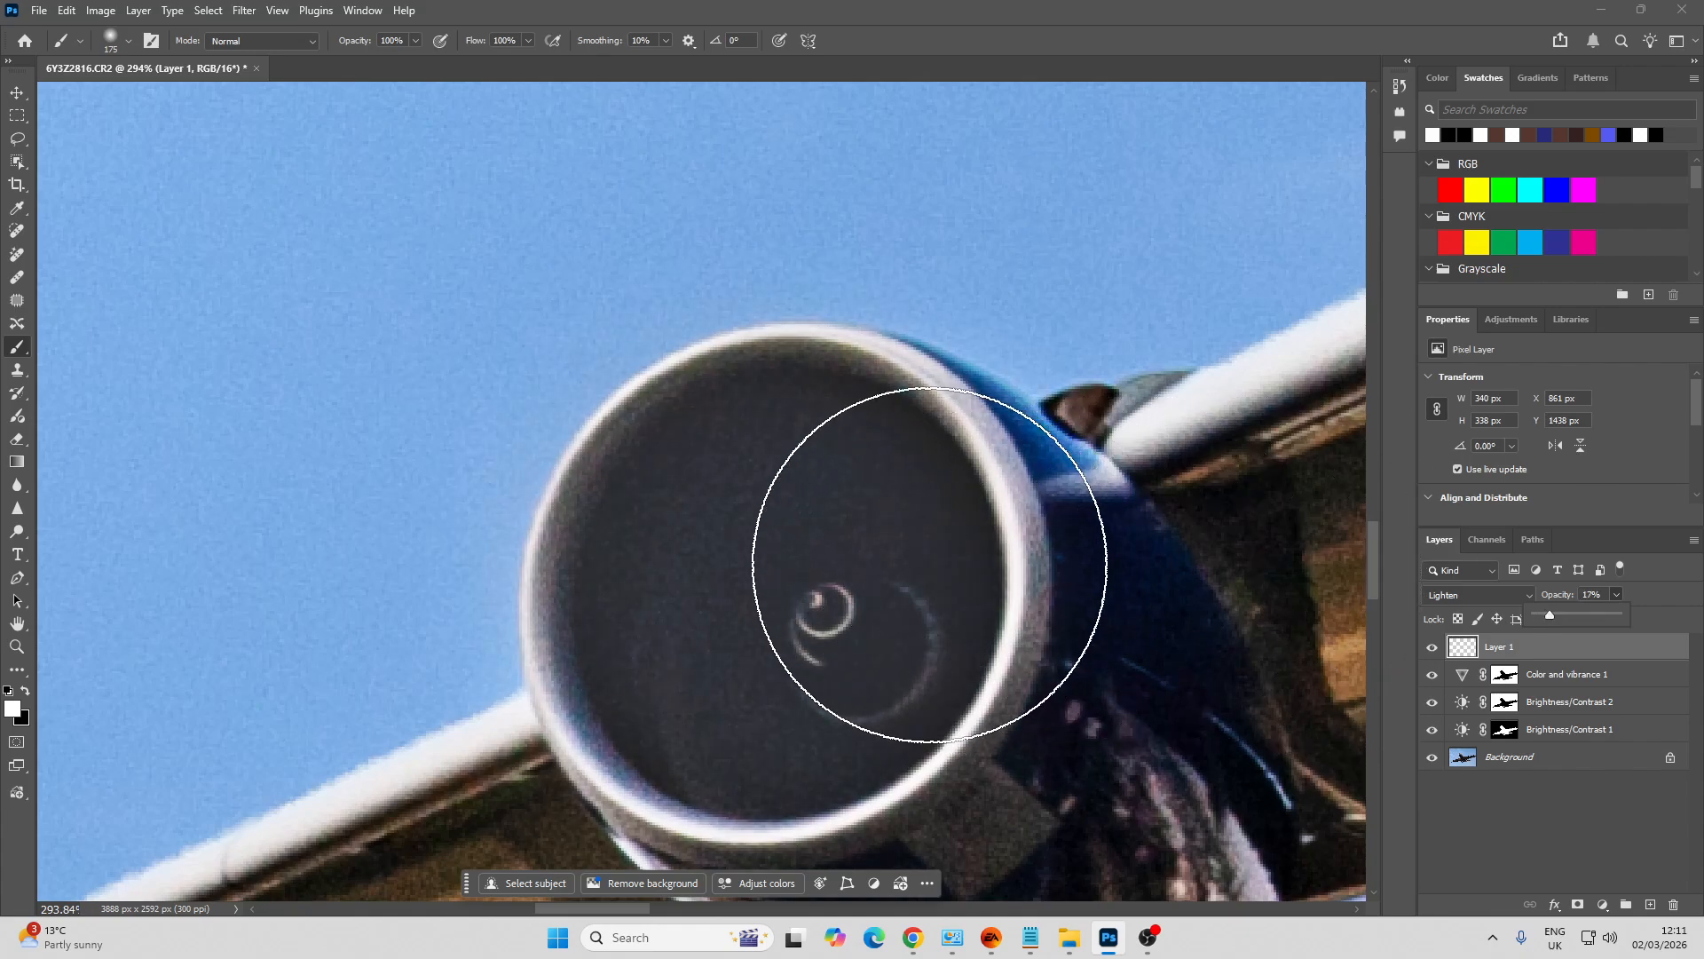
Compare the engine intake with and without the white paint layer by repeatedly toggling that layer's visibility
key("z")
mouse_move(891, 580)
left_mouse_down()
mouse_move(776, 571)
mouse_move(833, 548)
mouse_move(473, 527)
left_mouse_up()
key("j")
key("ctrl+z")
key("h")
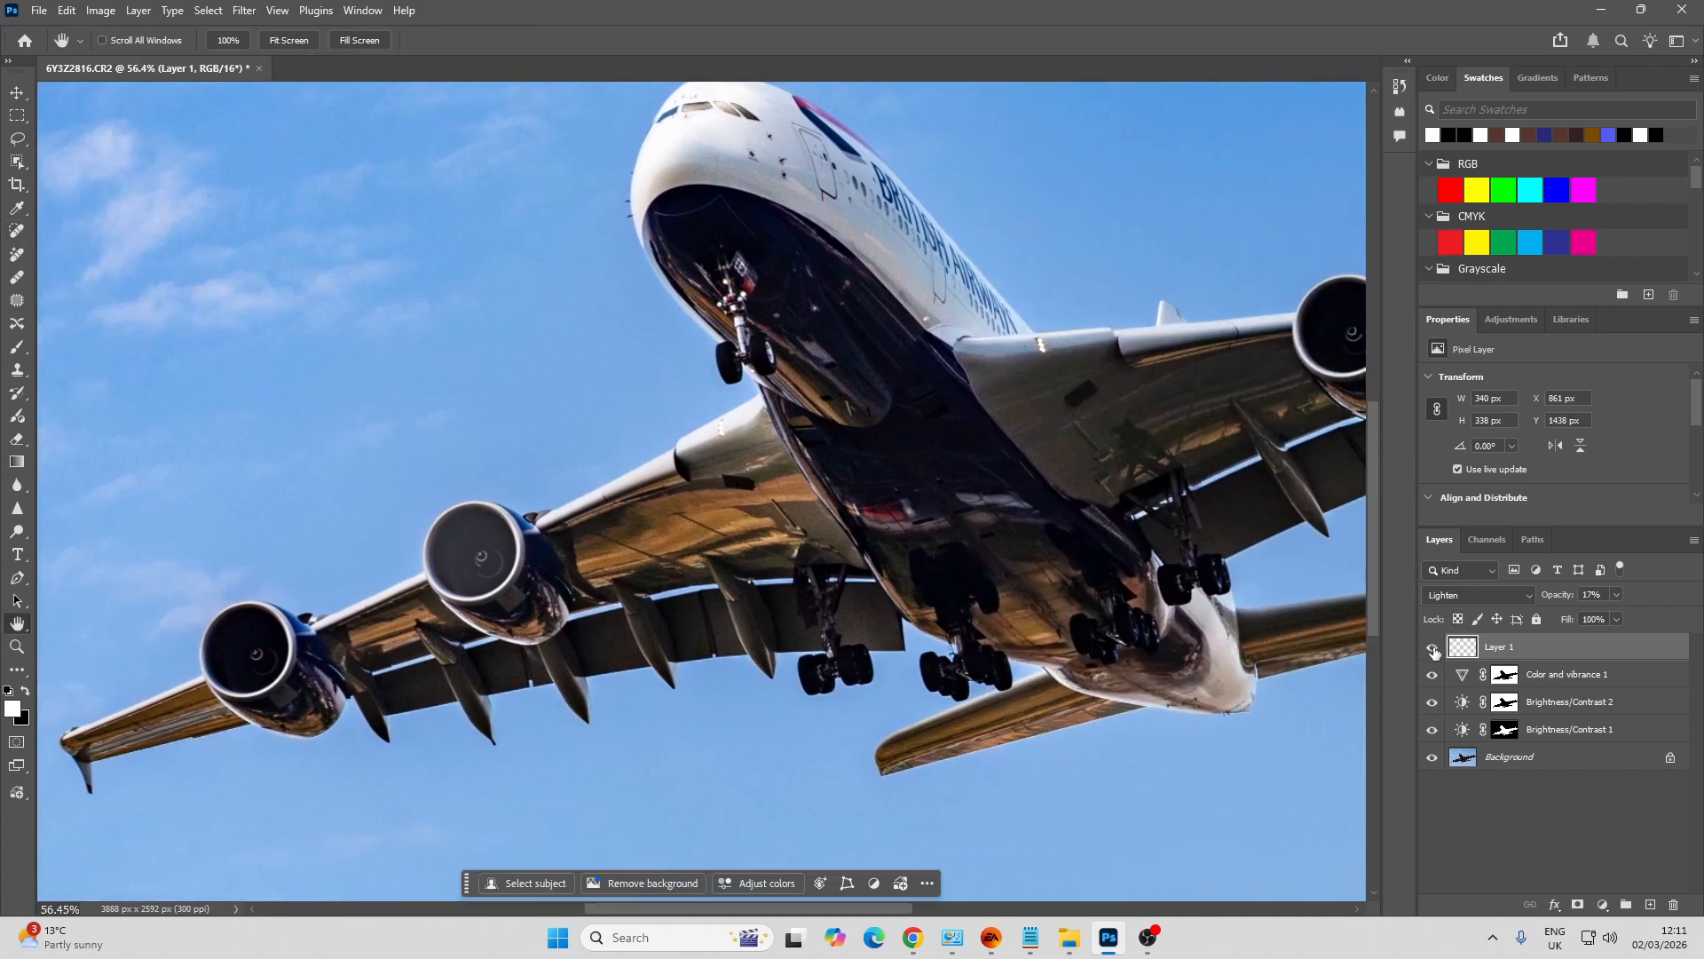
left_click(1433, 648)
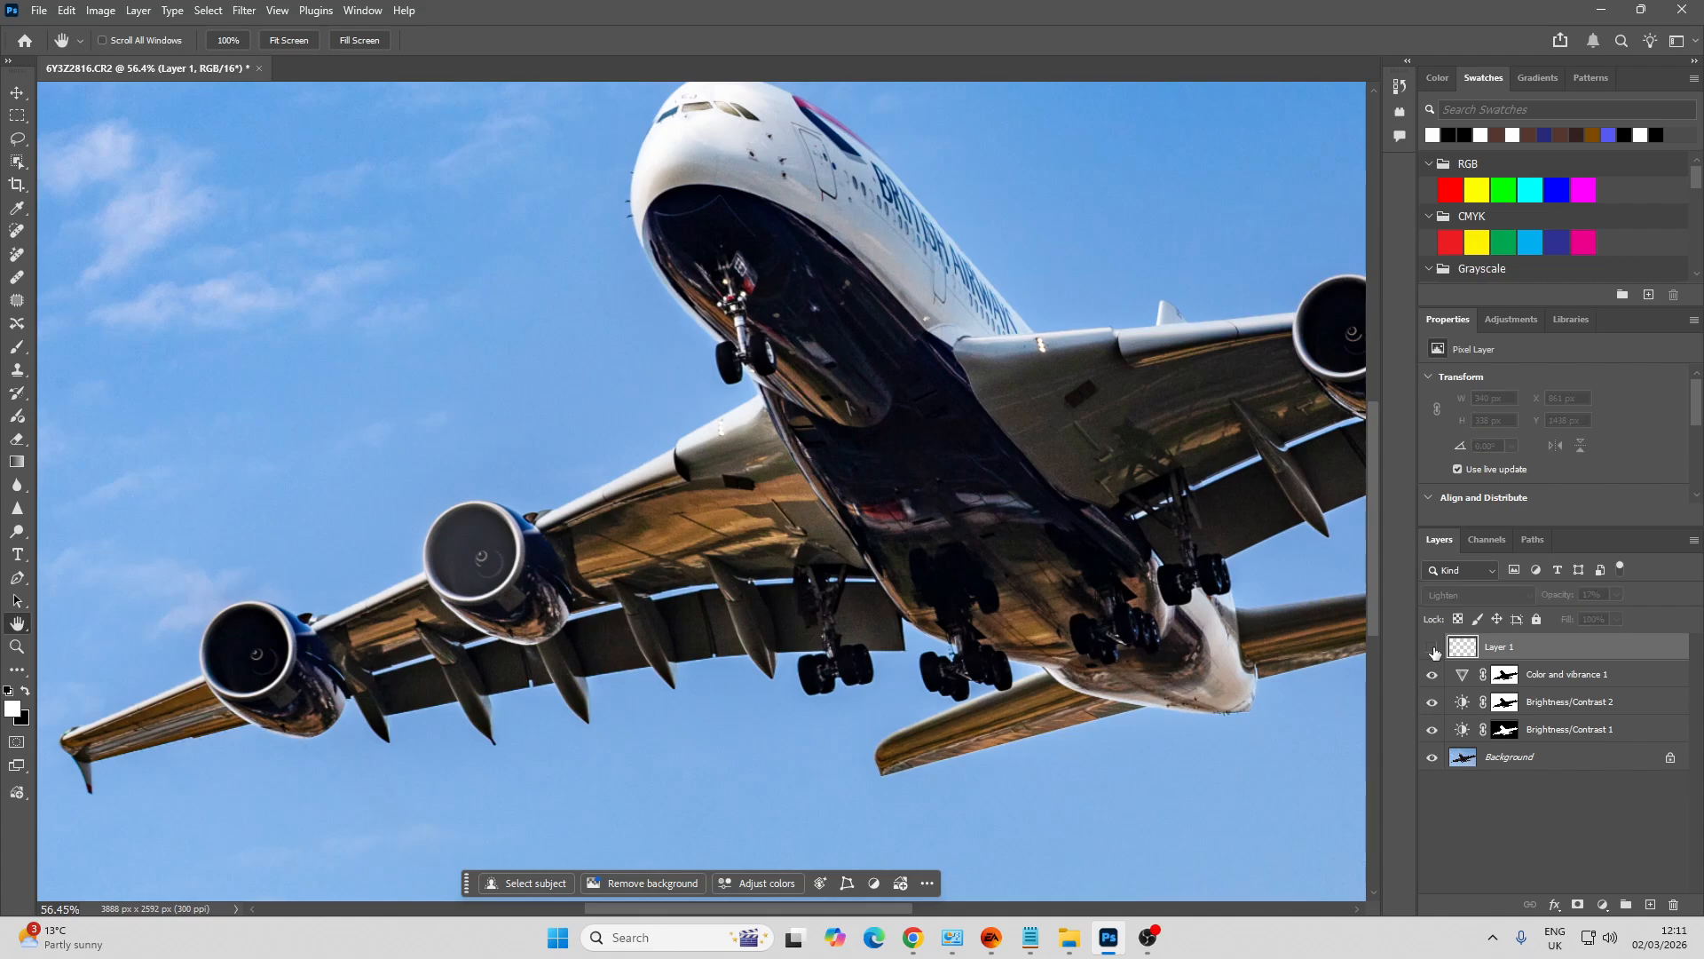
left_click(1433, 649)
left_click(1434, 650)
left_click(1434, 650)
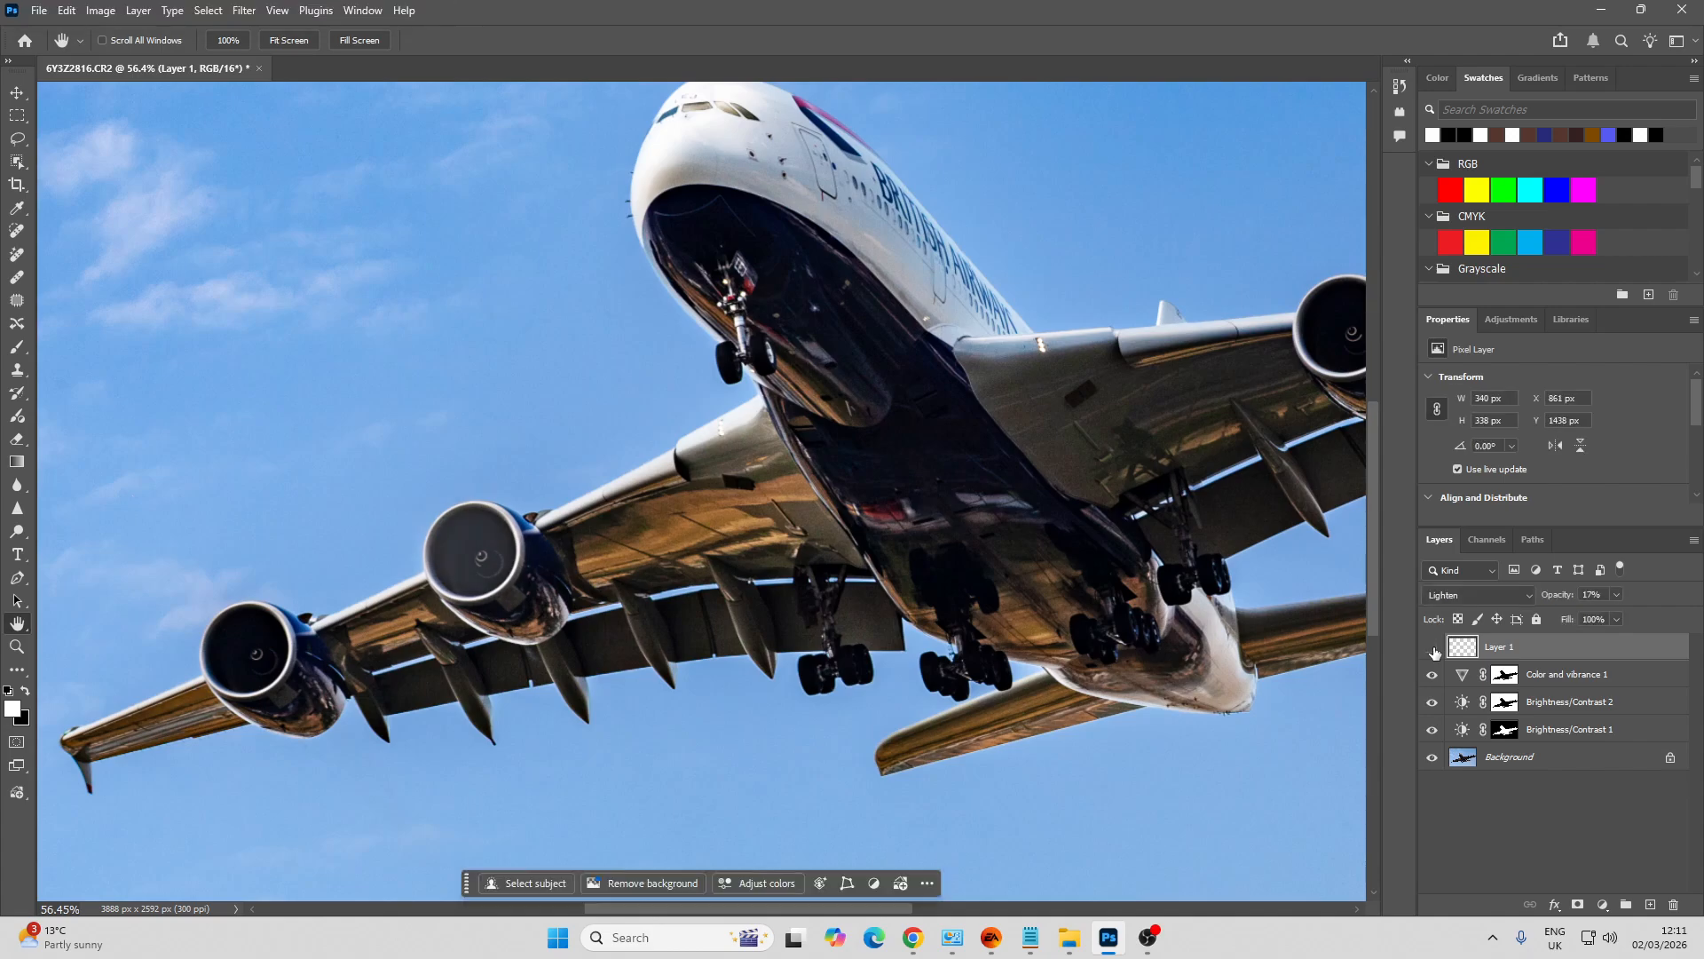
left_click(1434, 650)
left_click(1434, 651)
left_click(1434, 650)
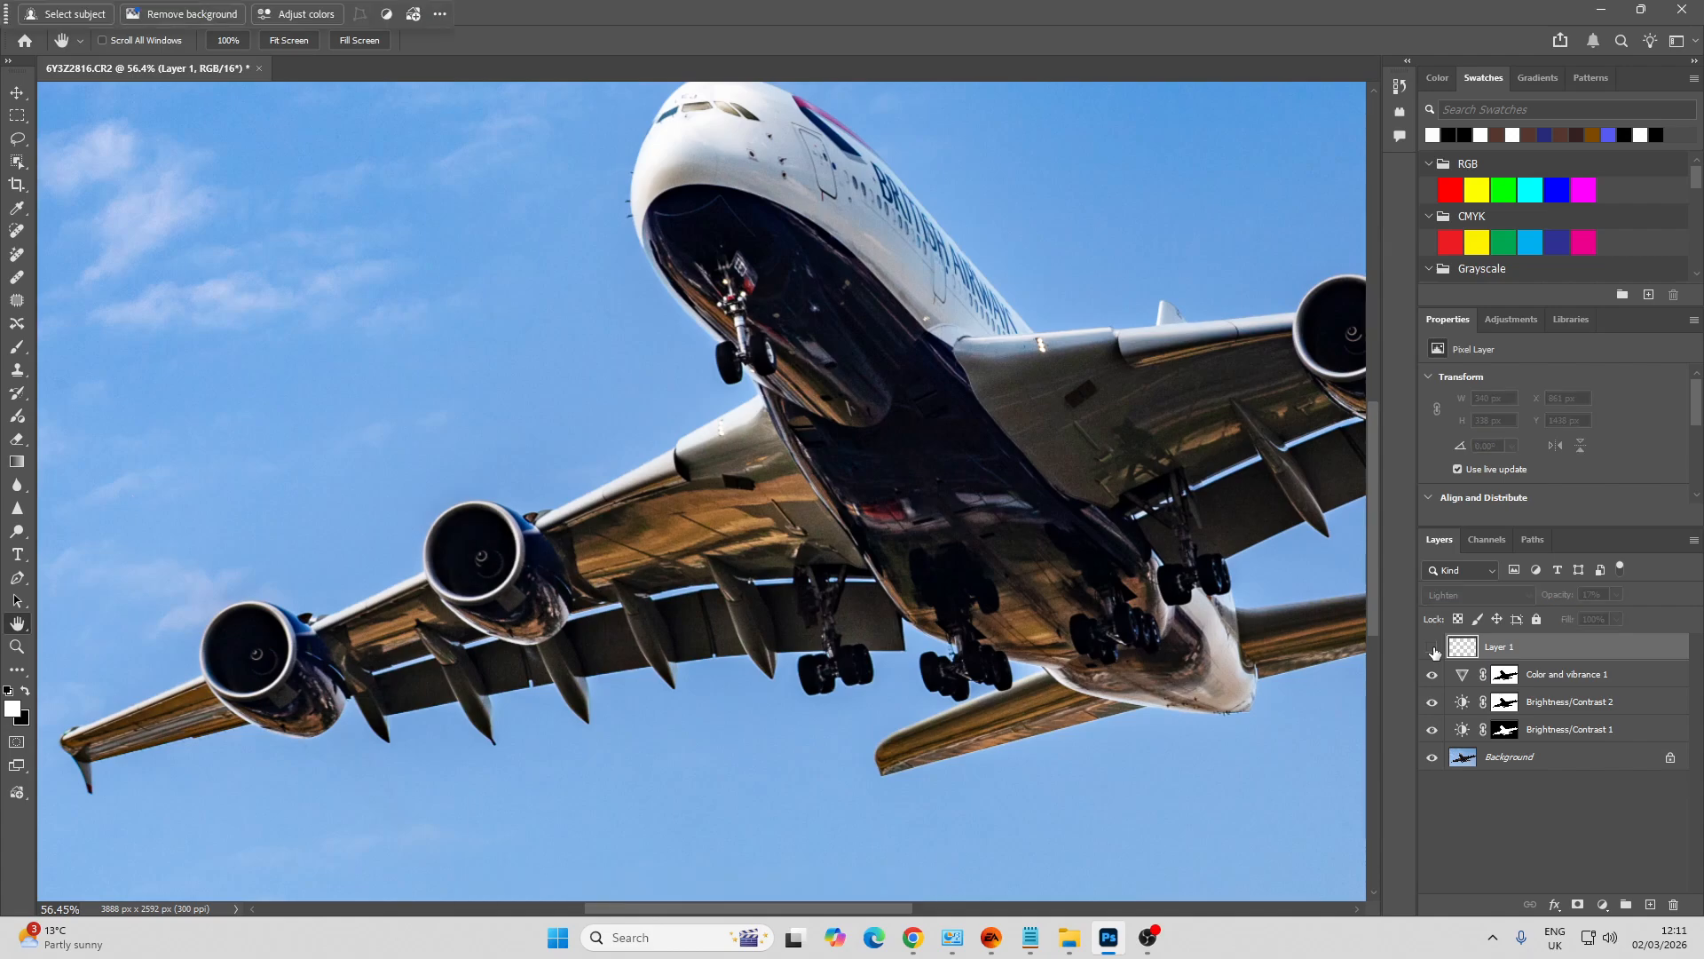
left_click(1434, 651)
Change the white paint layer's blend mode to Color Dodge and check the whole aircraft photo
left_click(1478, 594)
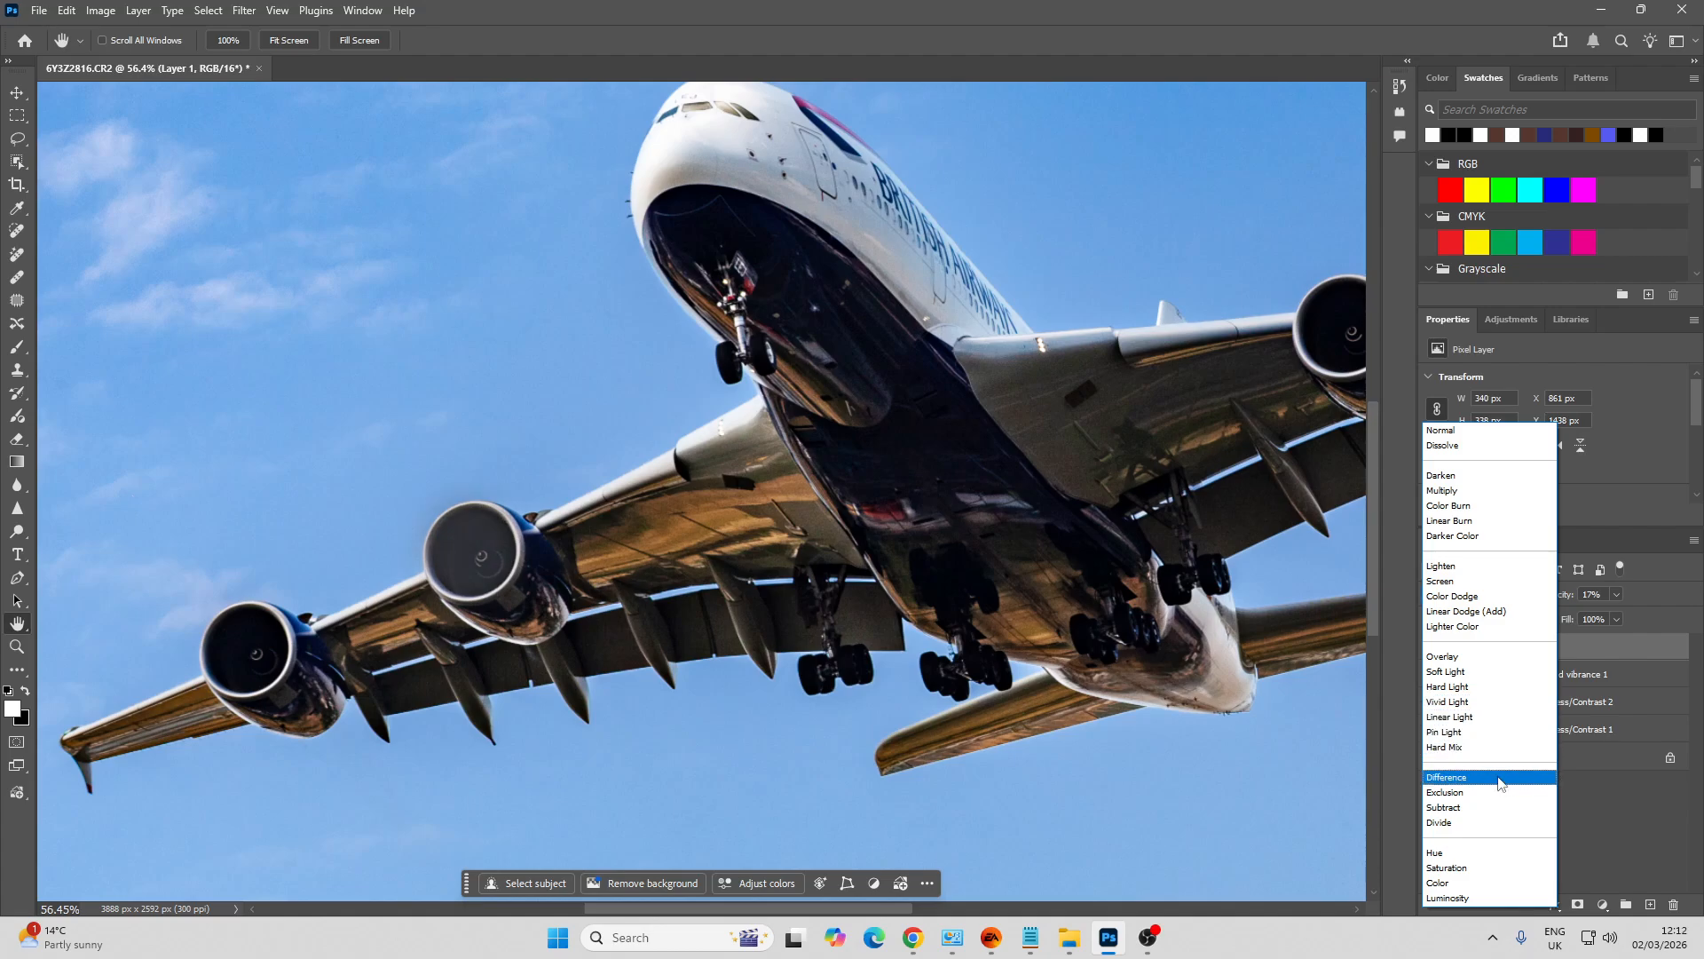
left_click(1494, 599)
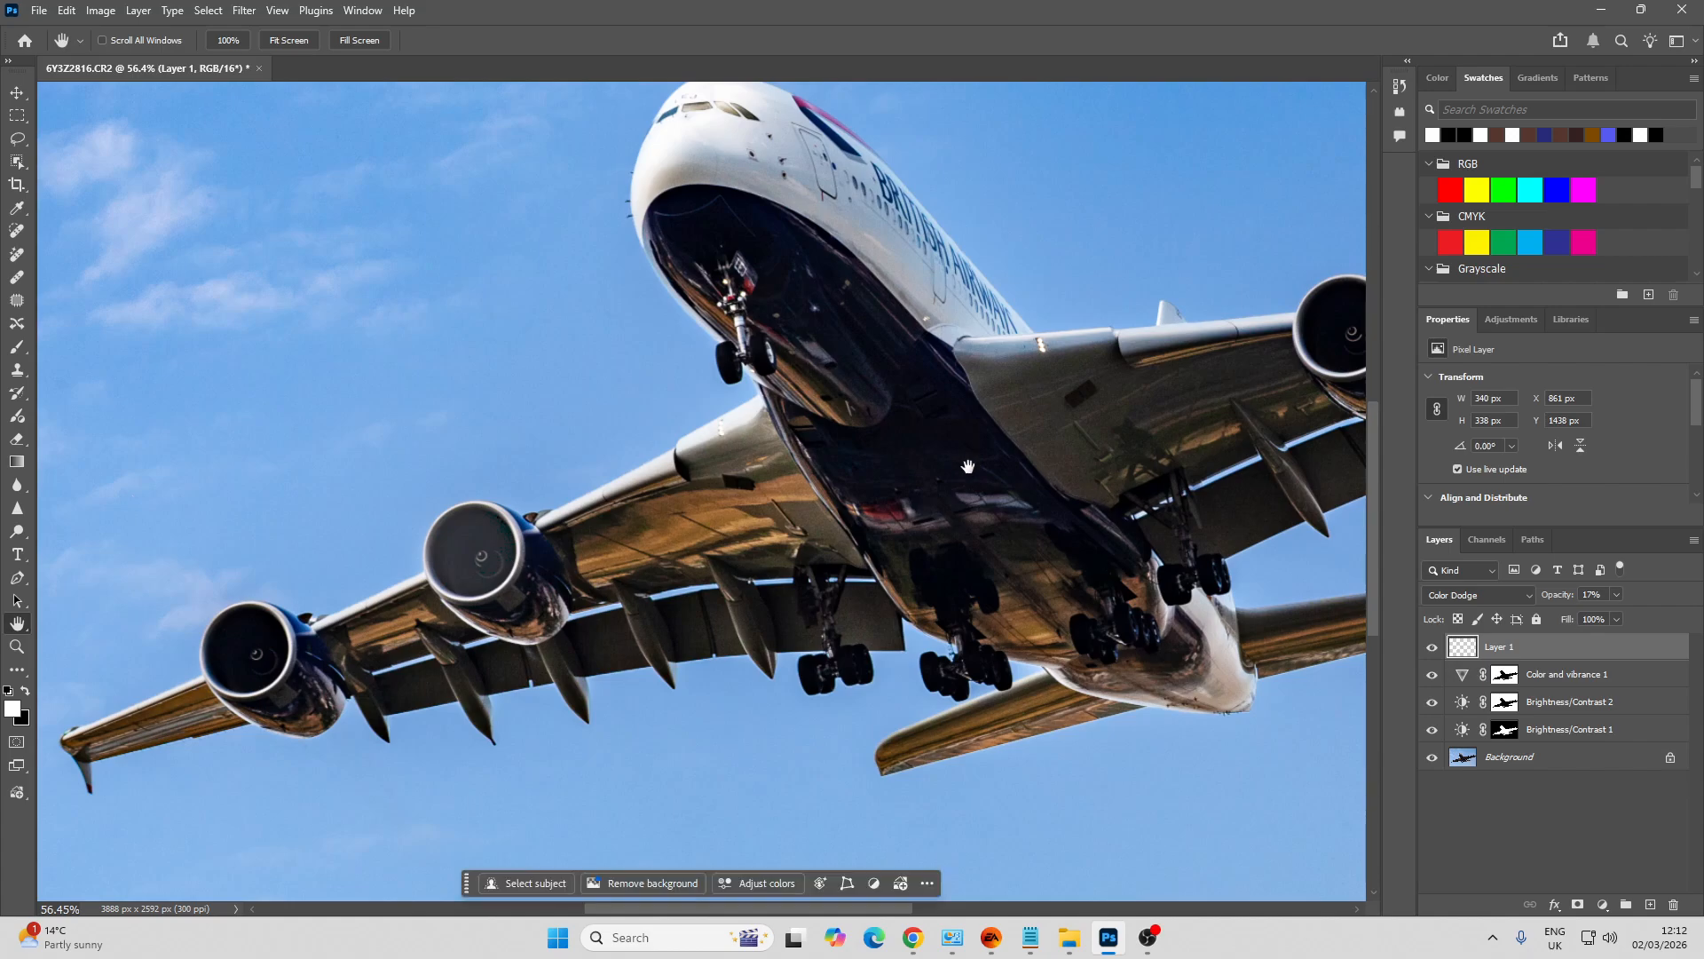
scroll(969, 466, "down", 5)
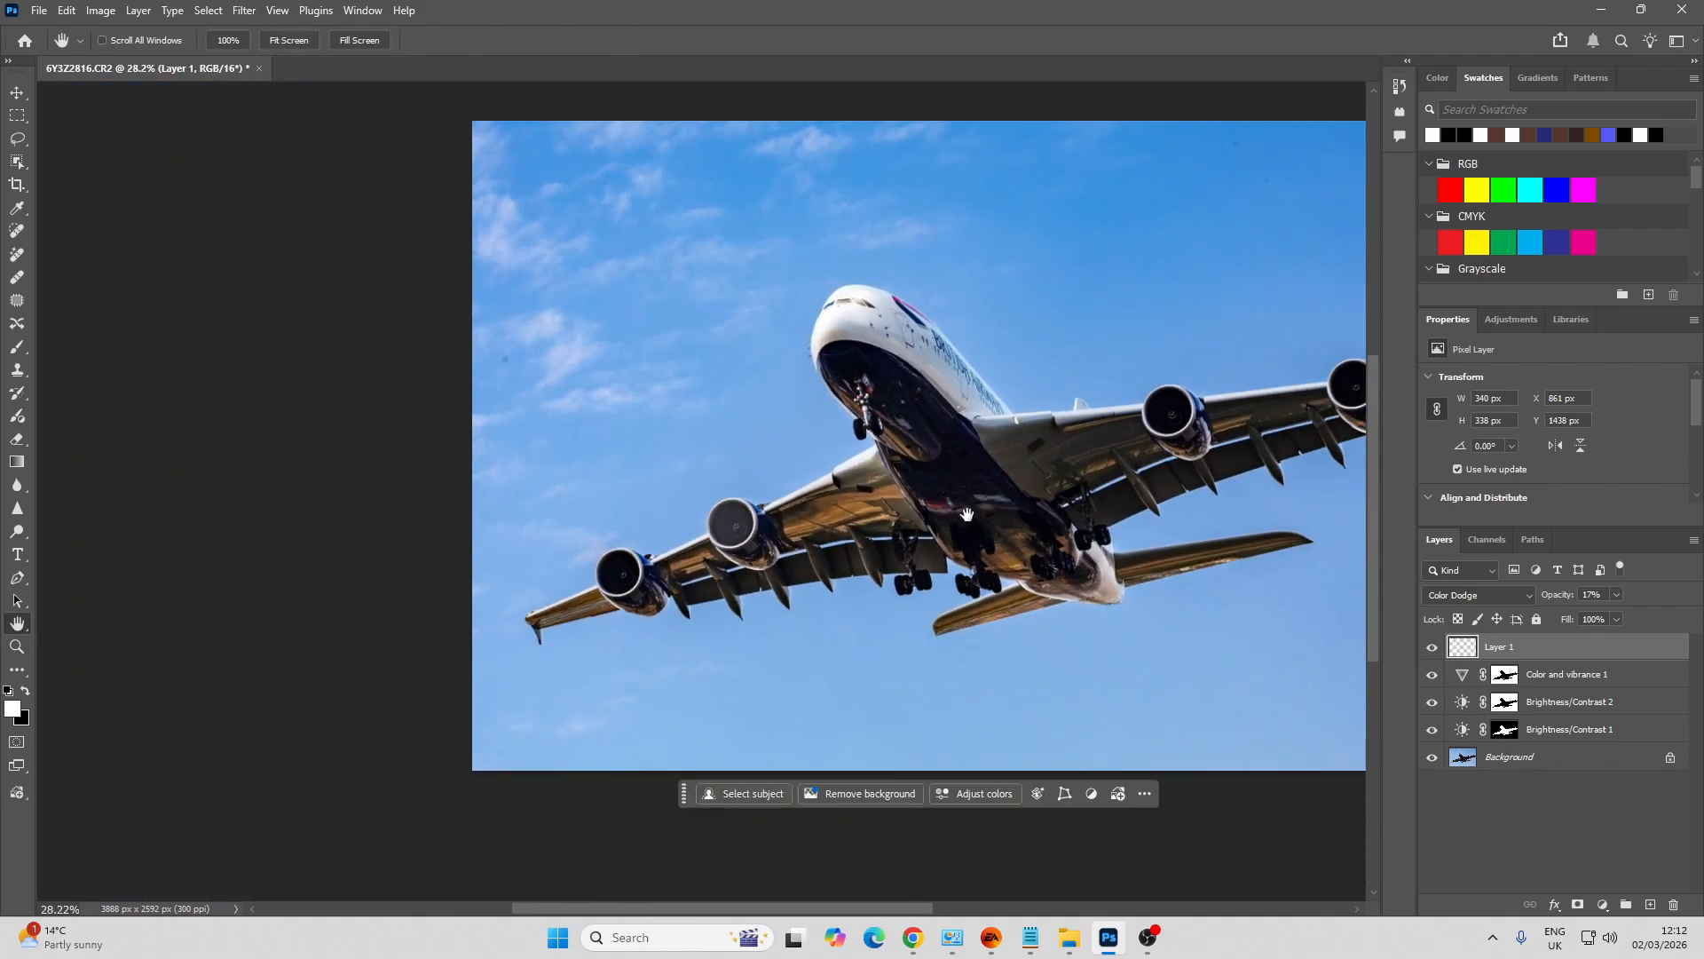
left_click_drag(968, 514, 721, 551)
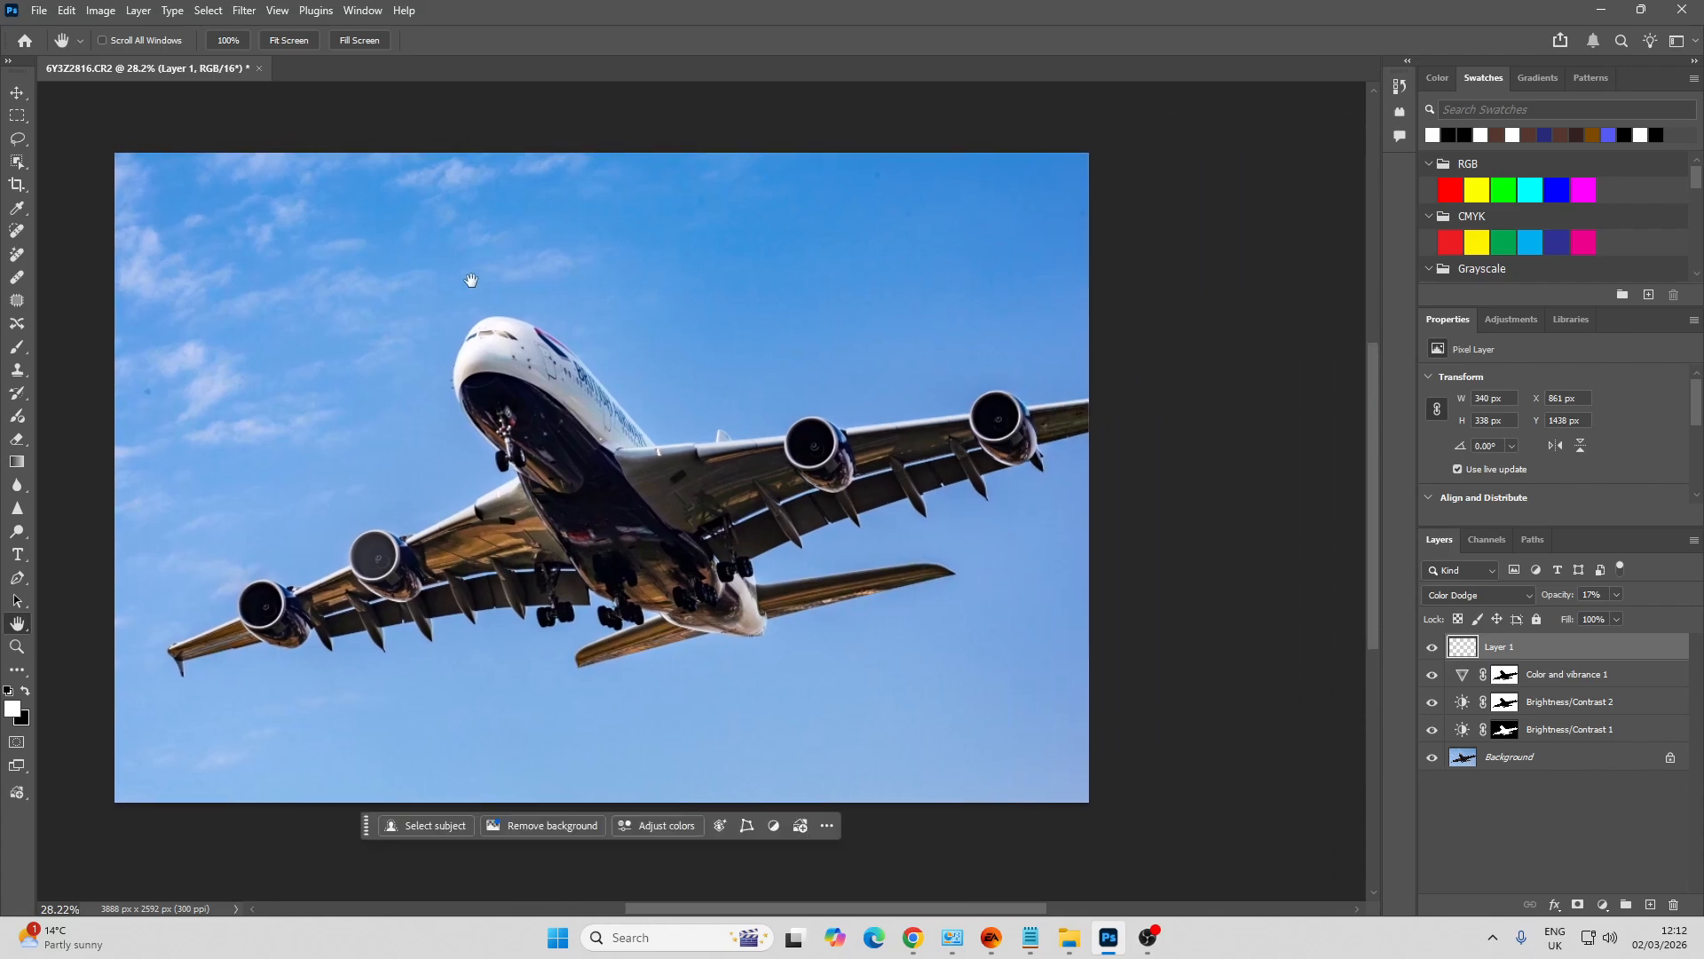
left_click_drag(163, 380, 175, 384)
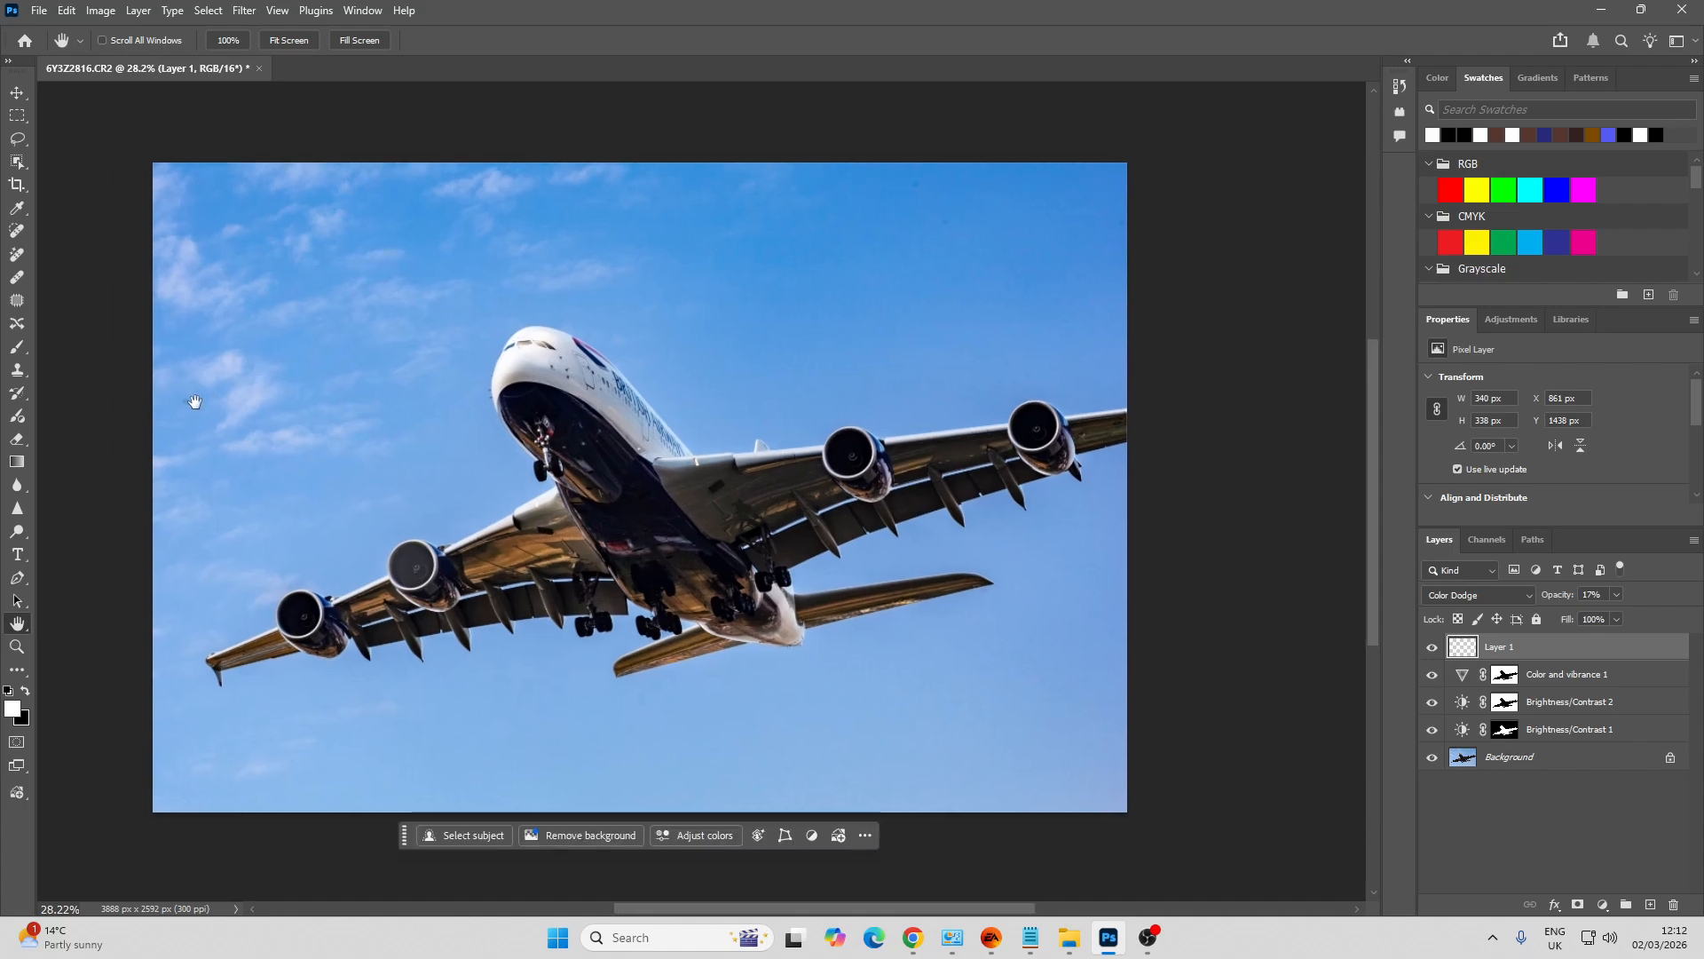
Select the Background layer with the Spot Healing Brush active, and close 6Y3Z2816.CR2 without saving its changes
key("j")
left_click(1507, 762)
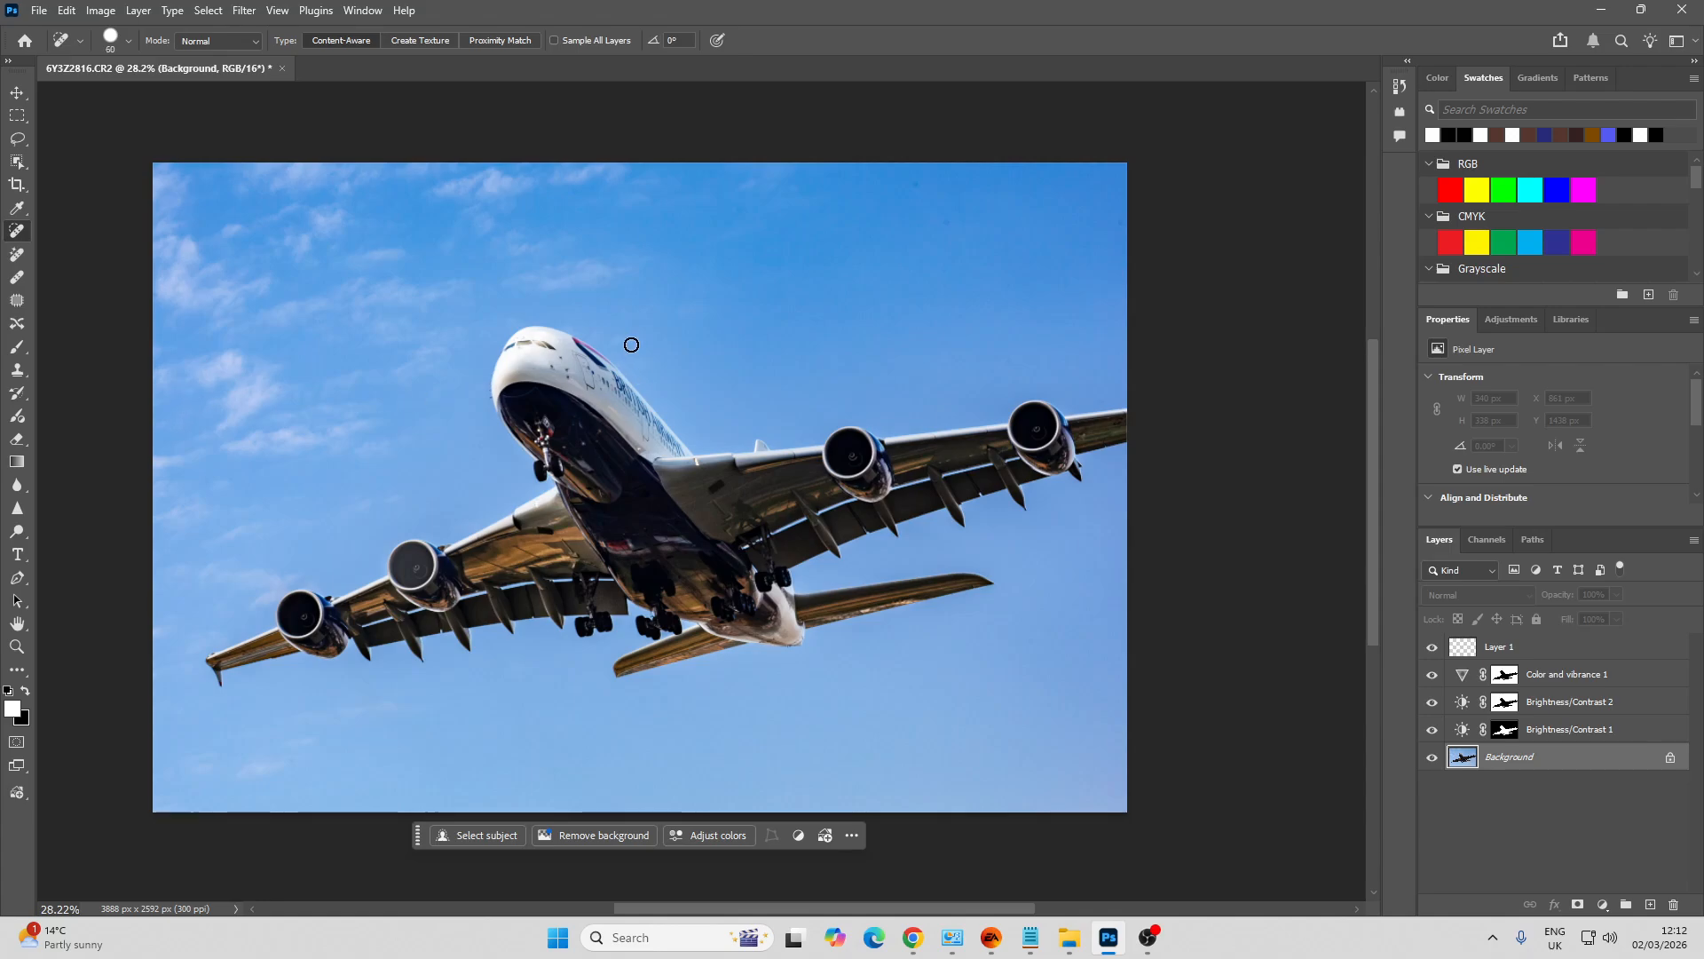
left_click(282, 68)
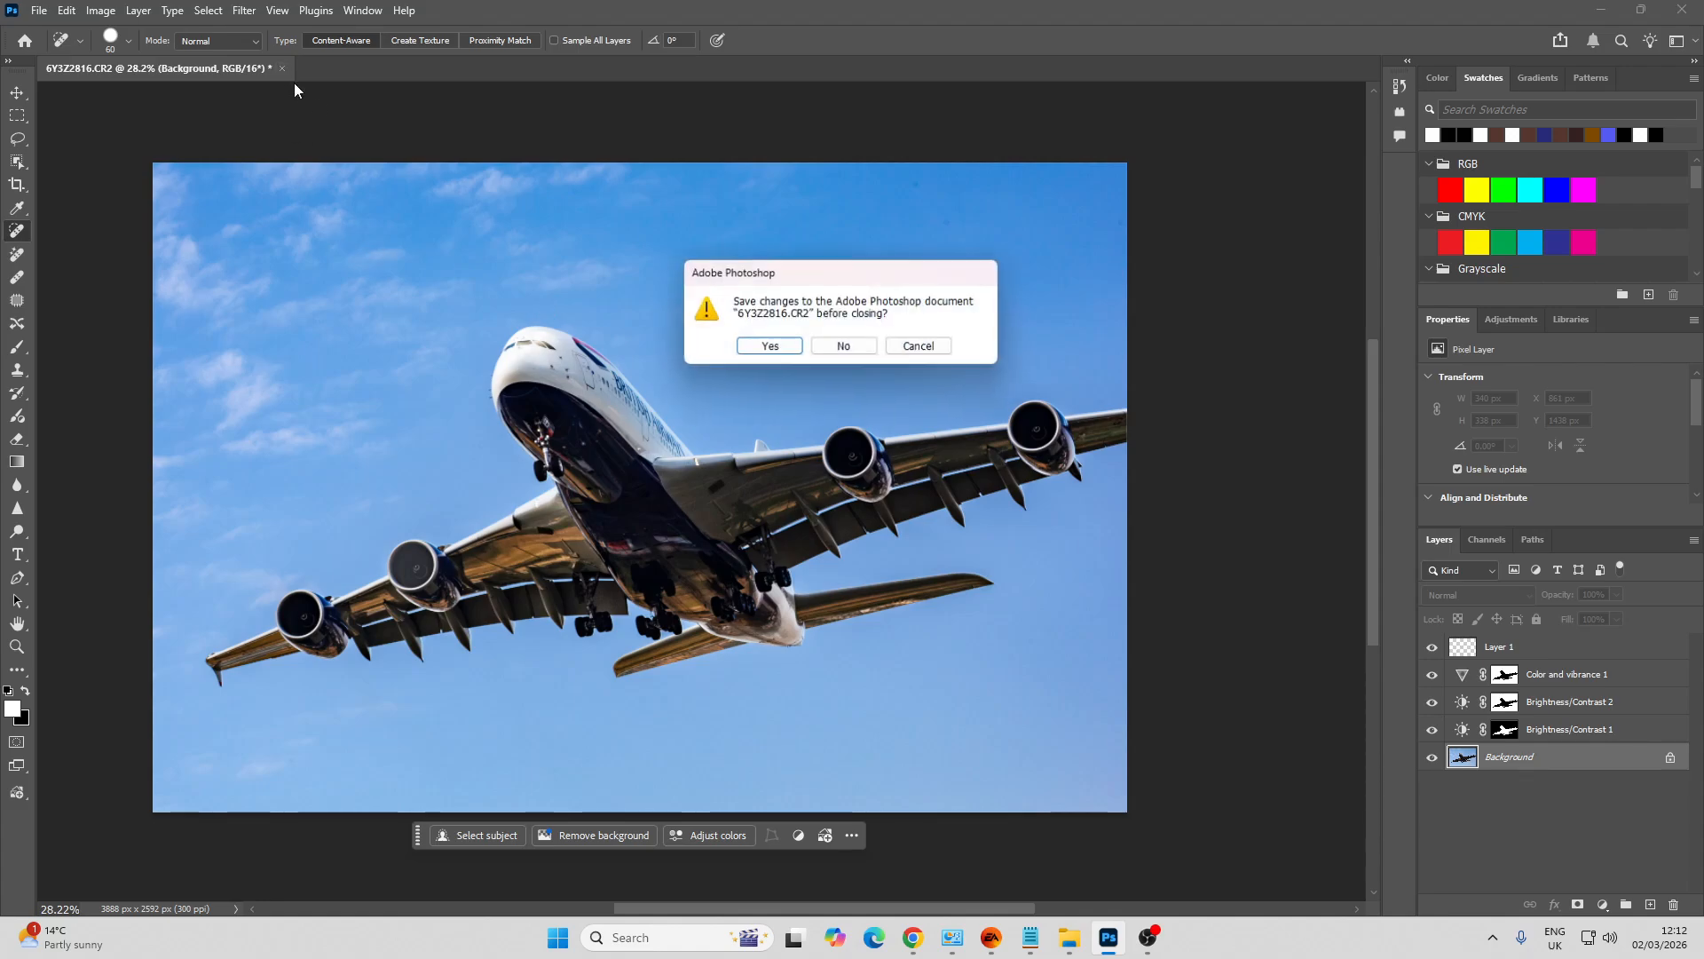
left_click(844, 348)
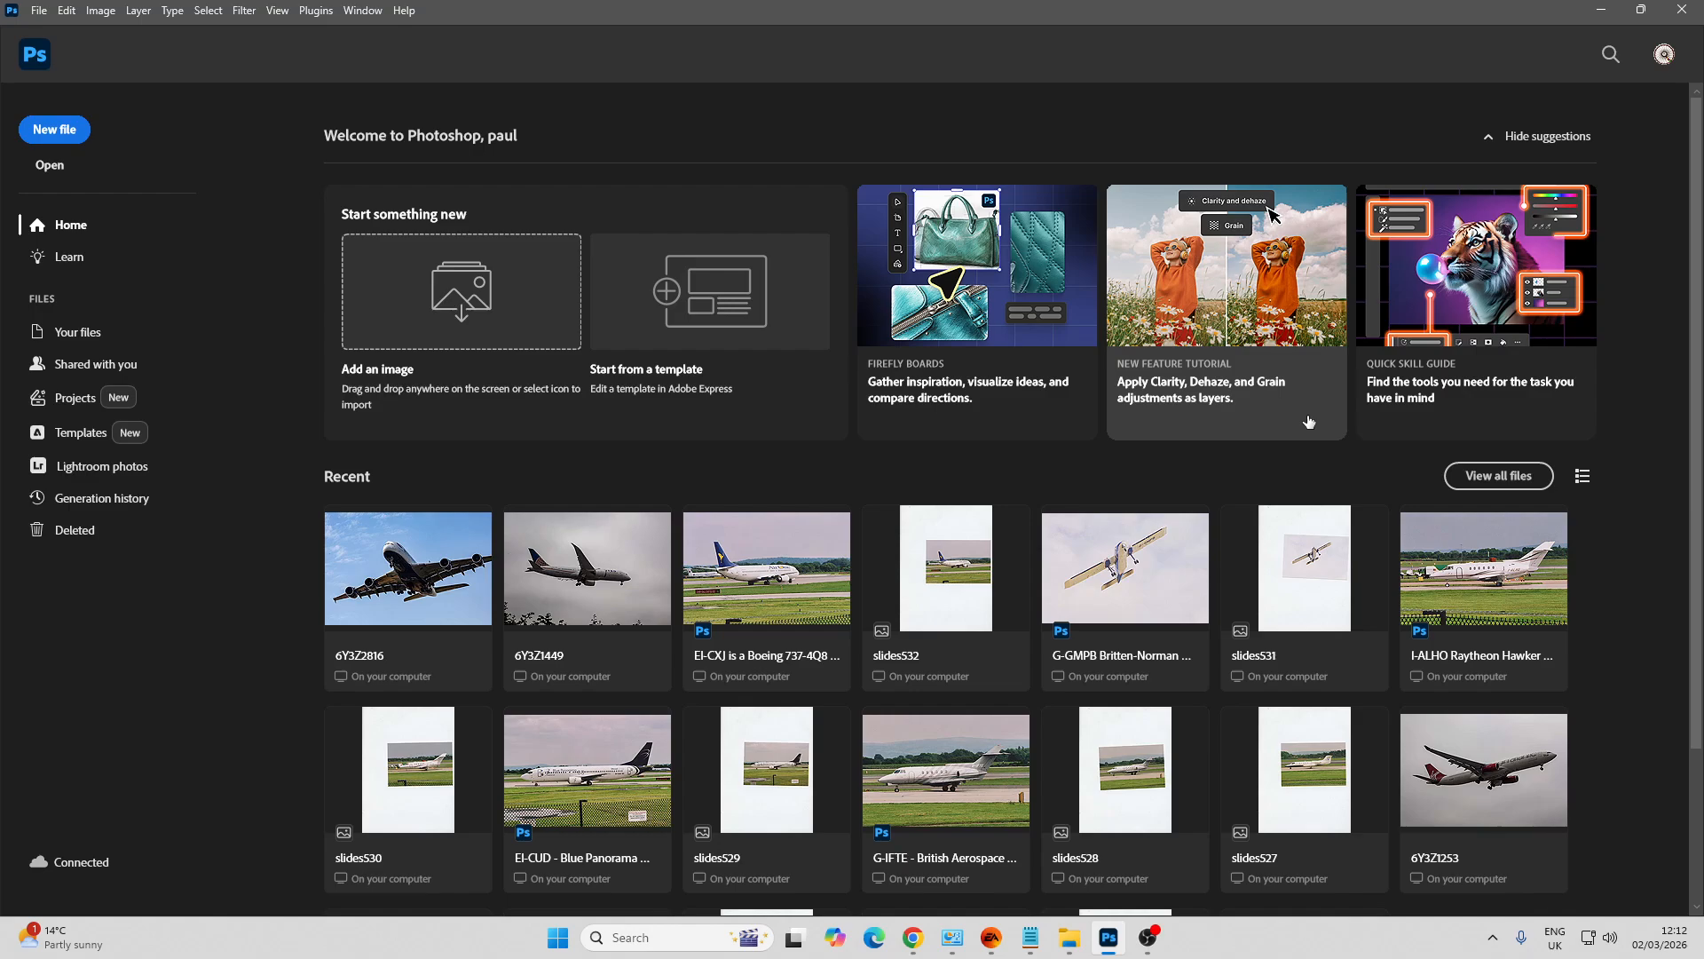
left_click(1604, 9)
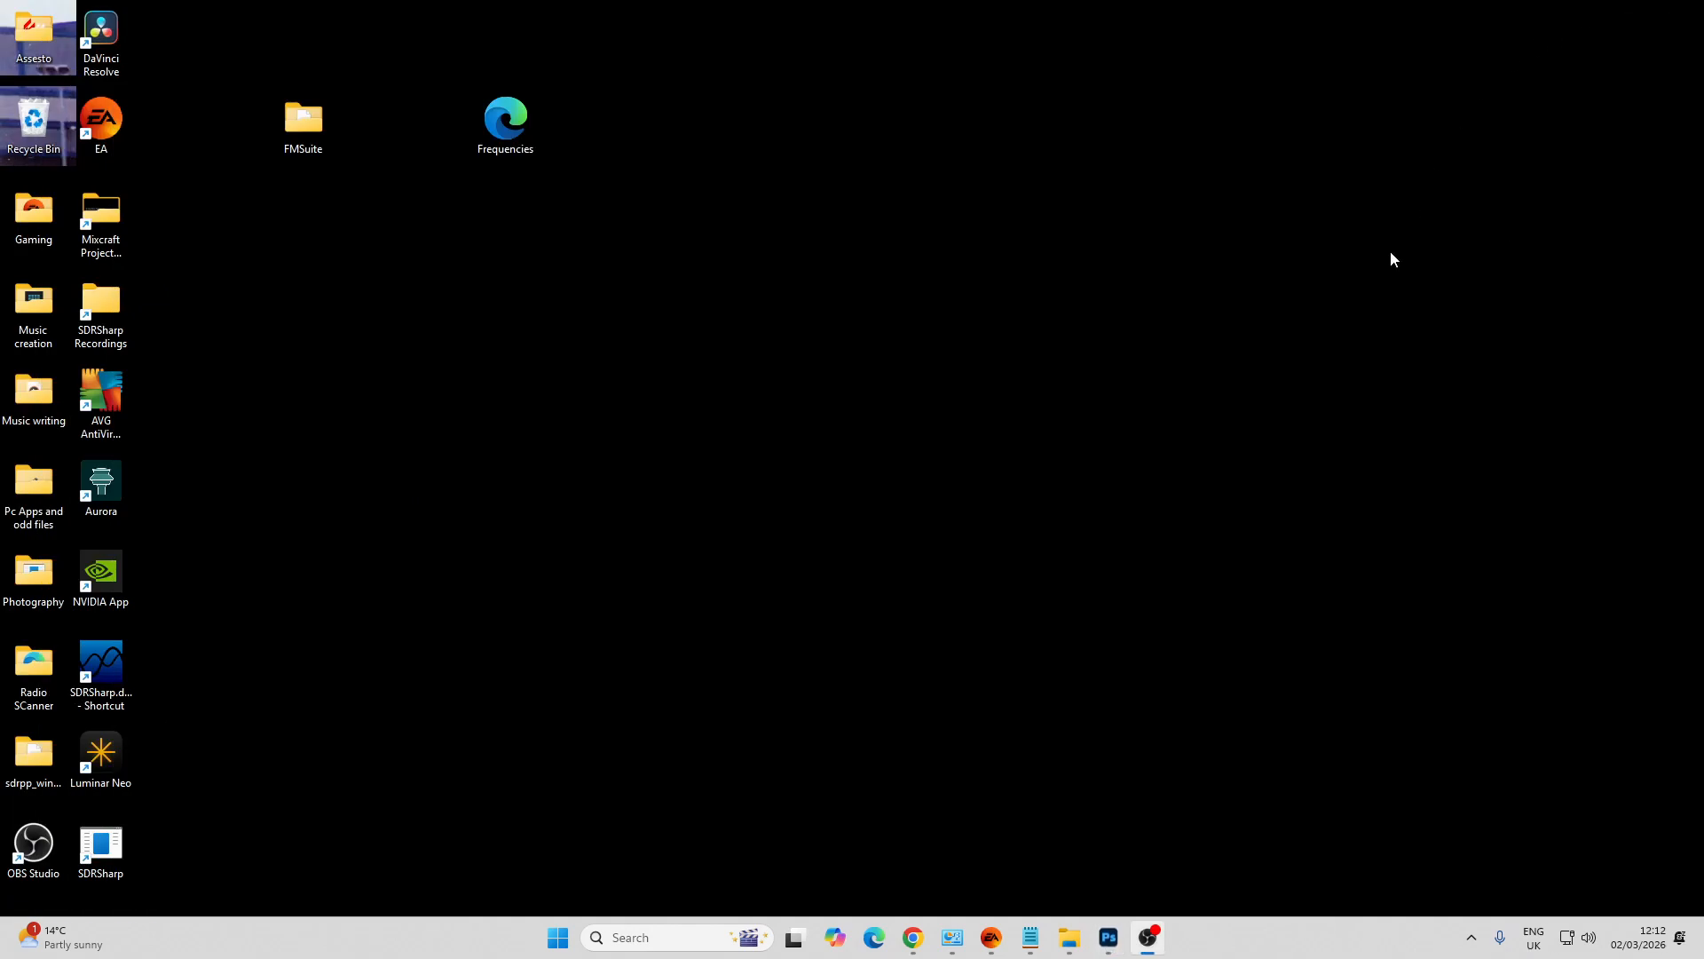
left_click(1108, 937)
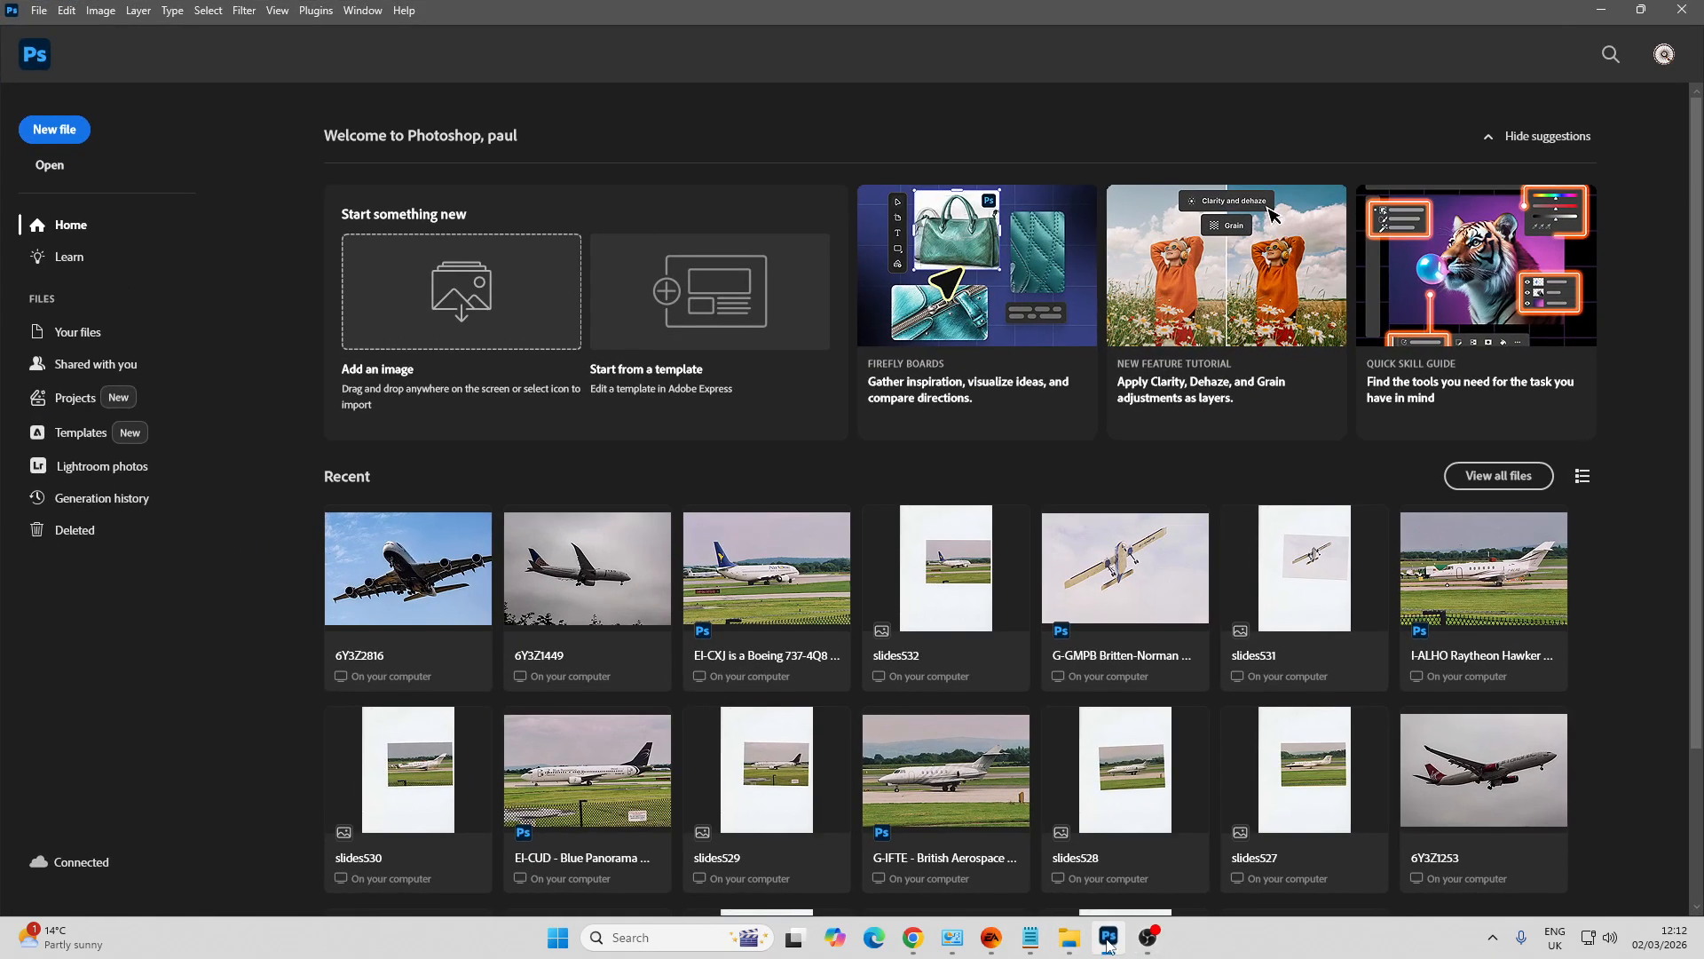